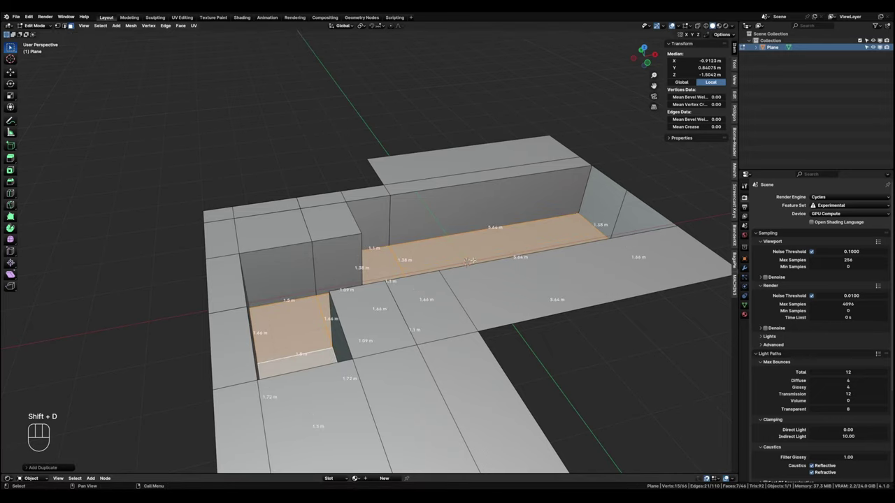
# Separate the duplicated pool floor faces by selection into their own object and return to Object Mode.
pyautogui.press('p')
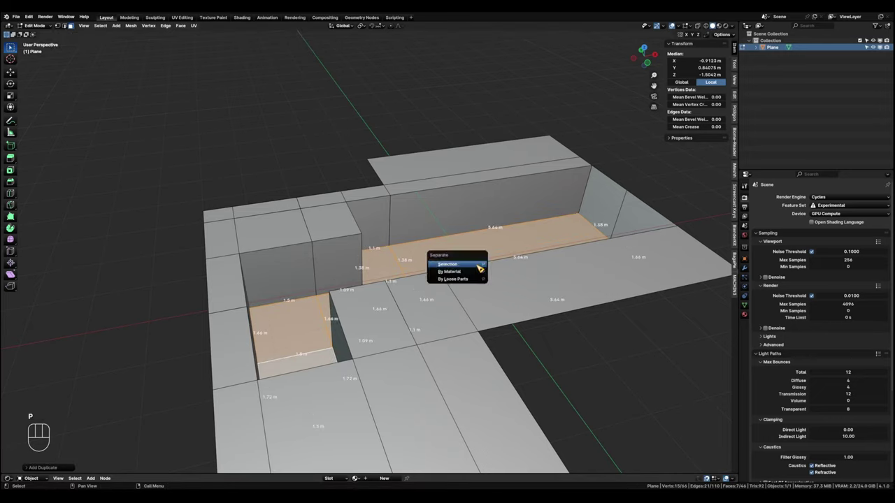
pyautogui.click(447, 263)
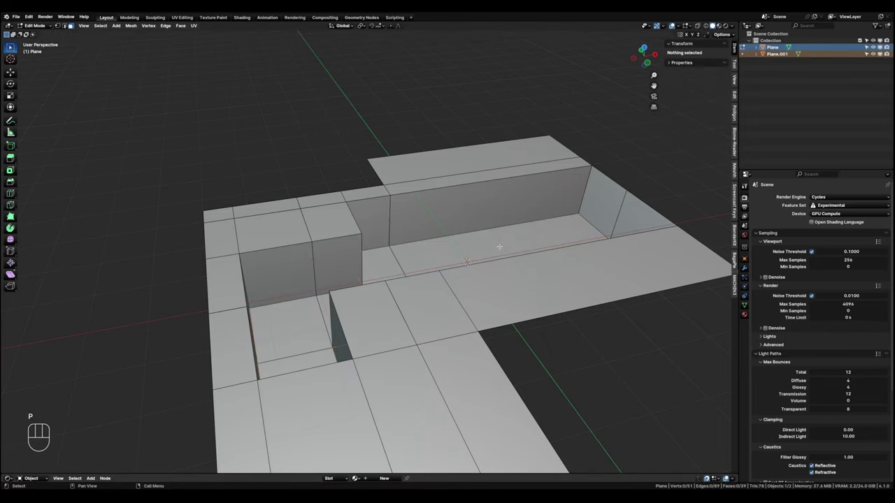
pyautogui.press('Tab')
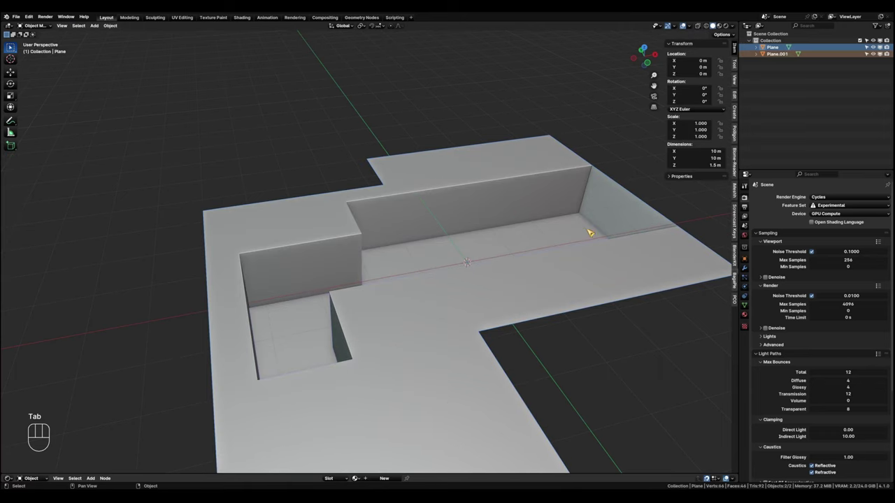
# Rename the separated pool floor object as Water.
pyautogui.keyDown('shift'); pyautogui.moveTo(589, 233); pyautogui.dragTo(552, 248, button='middle'); pyautogui.keyUp('shift')
pyautogui.click(777, 54)
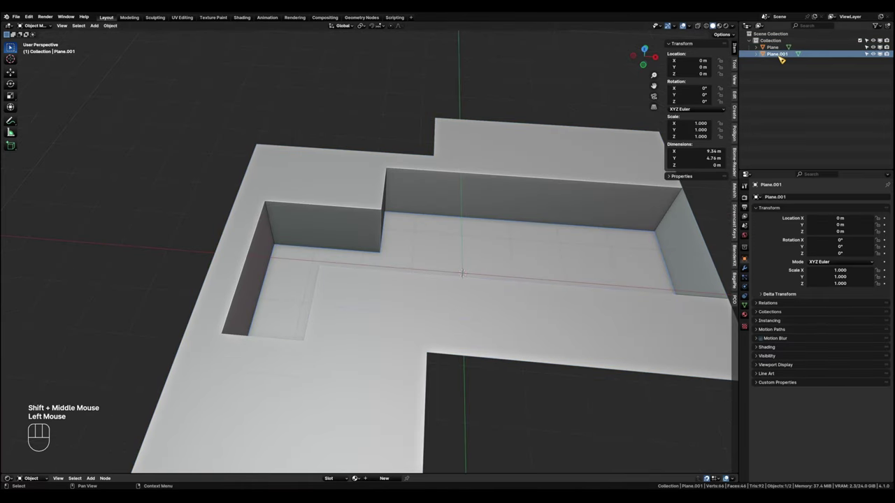
pyautogui.doubleClick(787, 57)
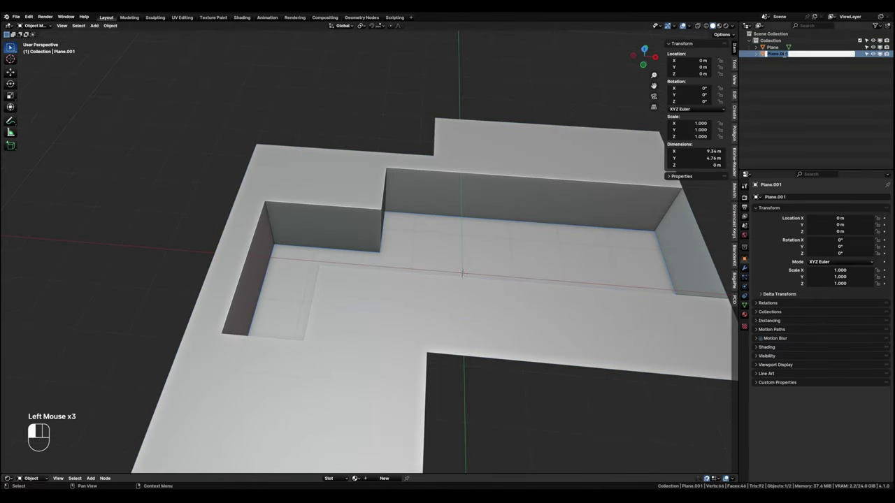
pyautogui.write('Wal')
pyautogui.write('er')
pyautogui.press('Return')
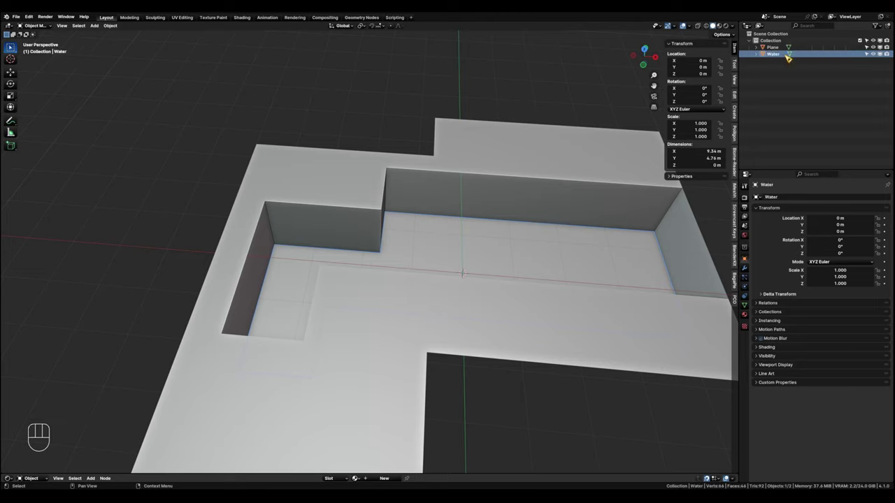
# Rename the main plane with the recessed pool as Ground.
pyautogui.click(496, 326)
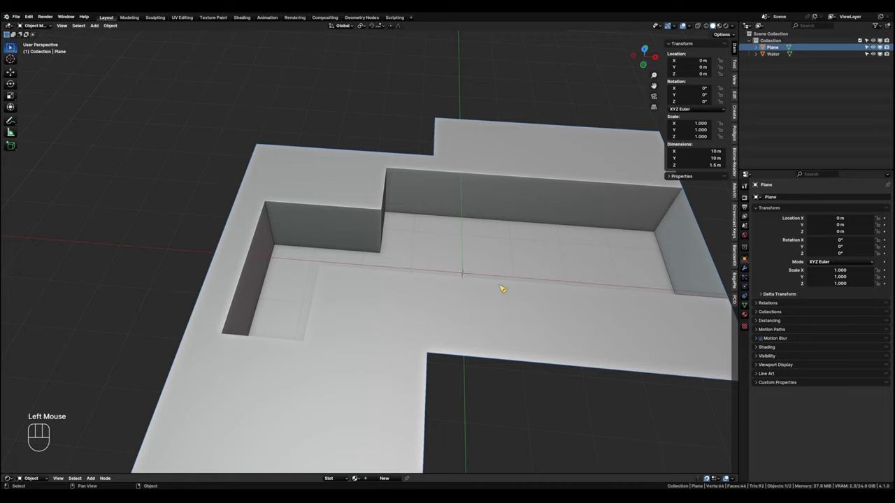
pyautogui.press('F2')
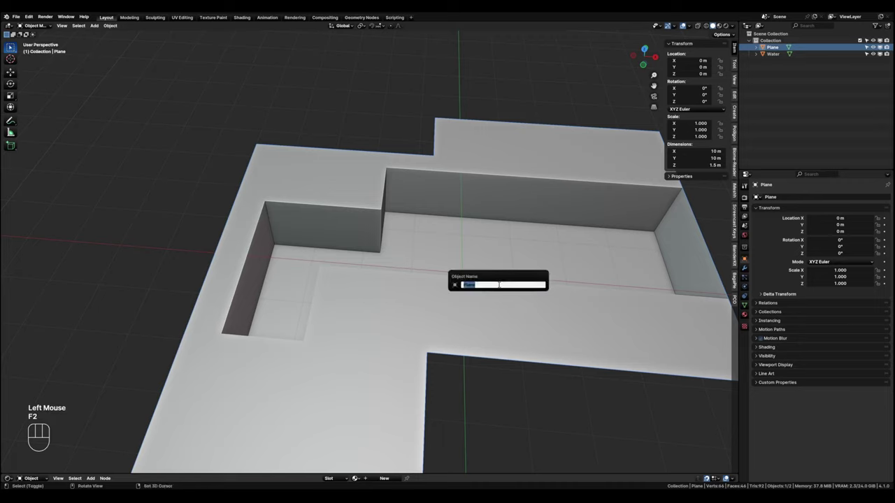
pyautogui.write('Gro')
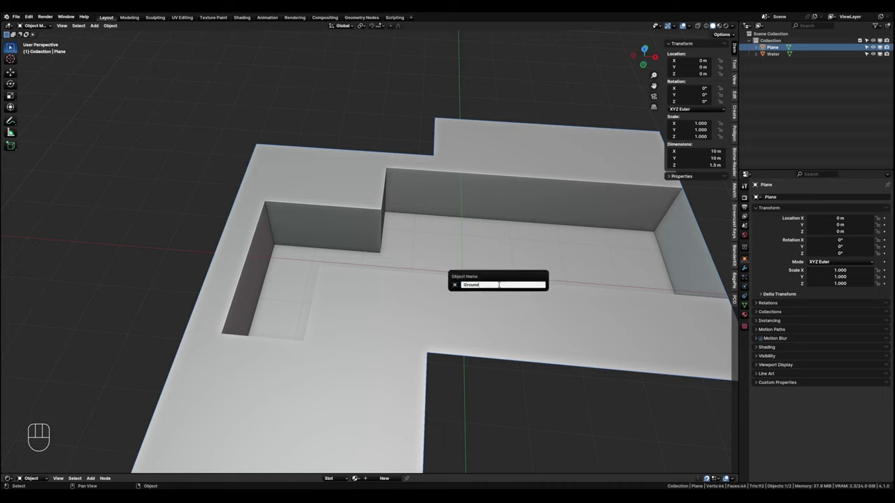
pyautogui.write('und')
pyautogui.press('Return')
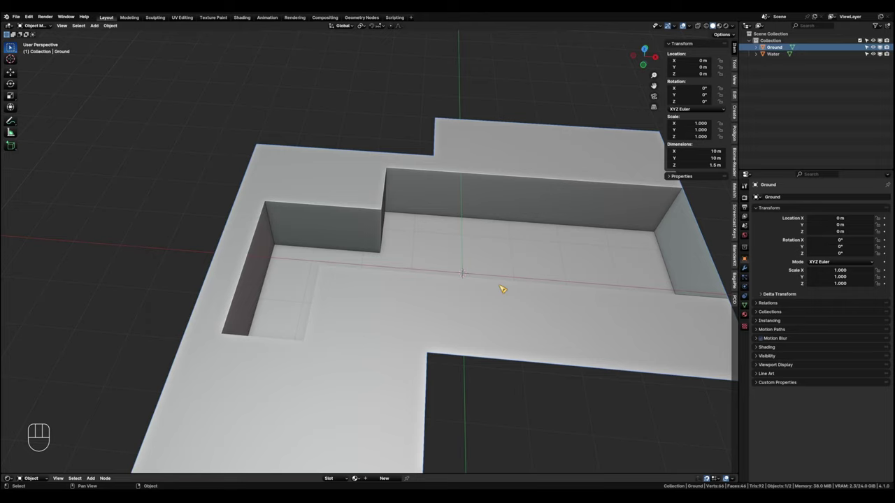
# Rename the collection holding both objects as Architecture.
pyautogui.click(779, 40)
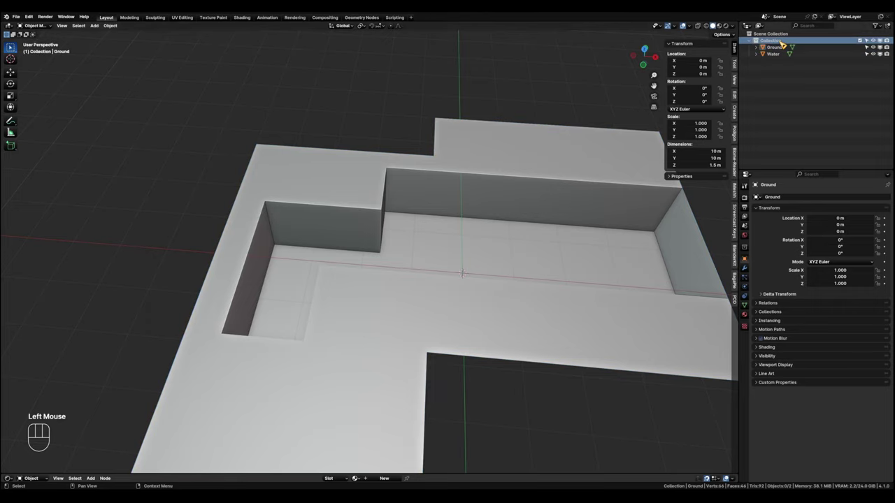
pyautogui.doubleClick(780, 40)
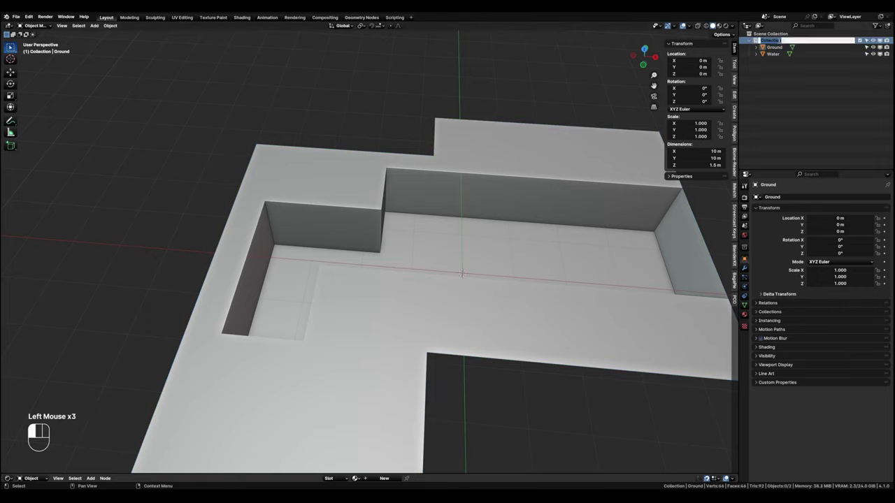
pyautogui.write('Architecture')
pyautogui.press('Return')
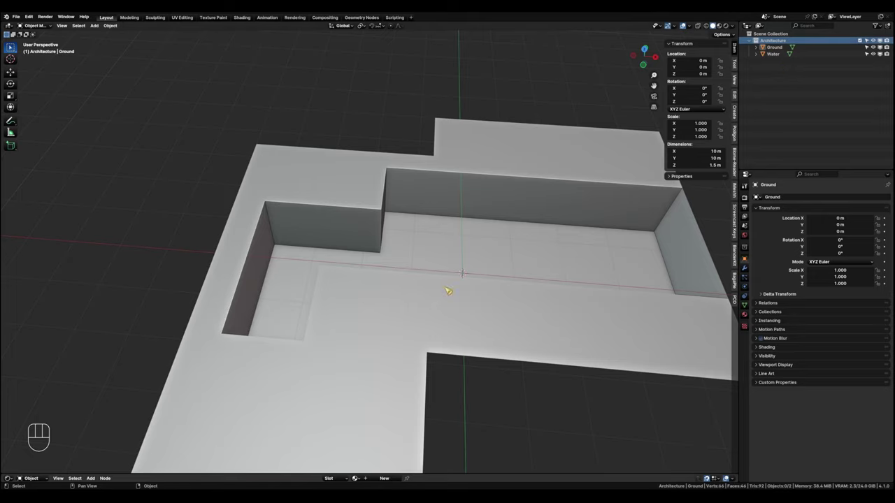
# Disable the Water object in the viewport and open the Ground mesh for editing.
pyautogui.click(883, 57)
pyautogui.keyDown('shift'); pyautogui.moveTo(459, 214); pyautogui.dragTo(480, 251, button='middle'); pyautogui.keyUp('shift')
pyautogui.scroll(3, 470, 249)
pyautogui.scroll(2, 427, 259)
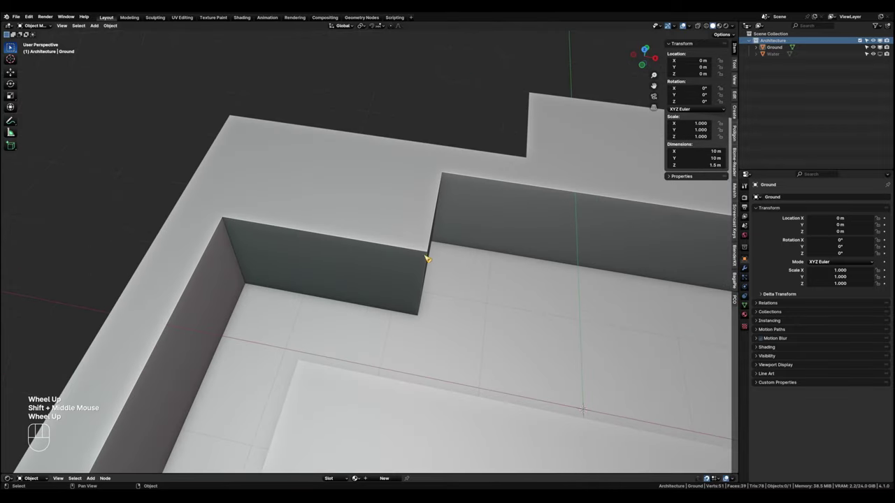
pyautogui.click(363, 228)
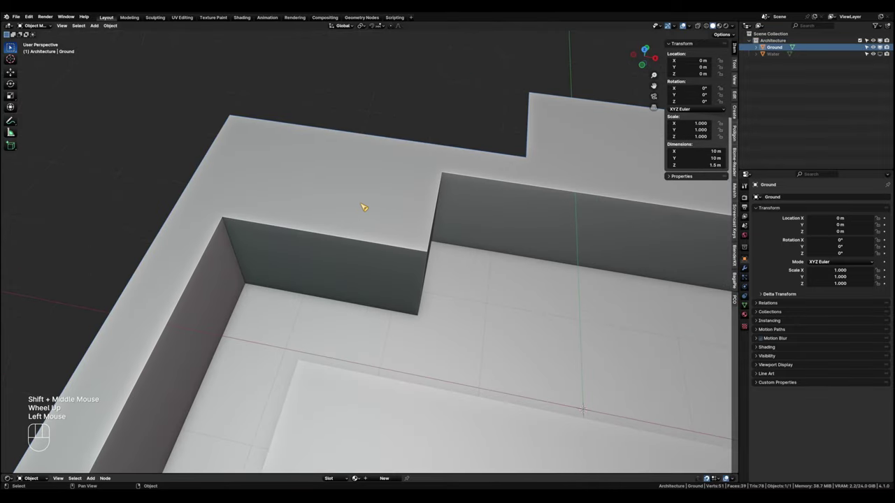
pyautogui.press('Tab')
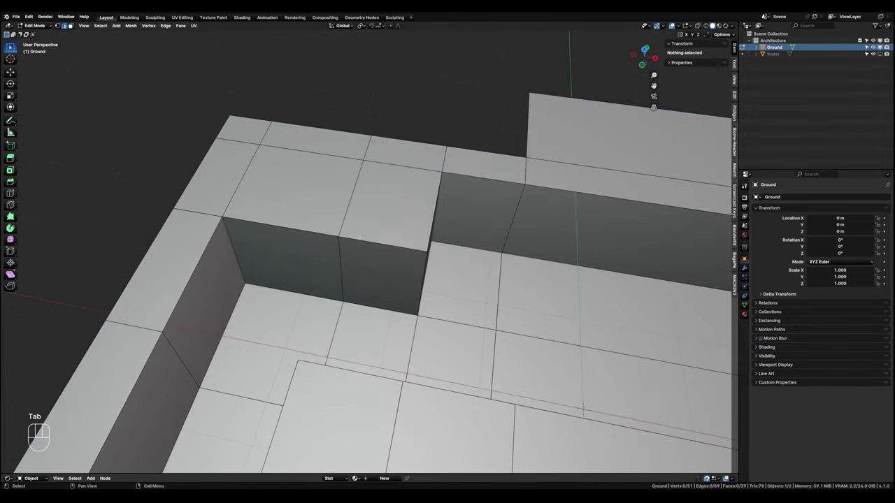
pyautogui.keyDown('shift'); pyautogui.moveTo(360, 238); pyautogui.dragTo(336, 215, button='middle'); pyautogui.keyUp('shift')
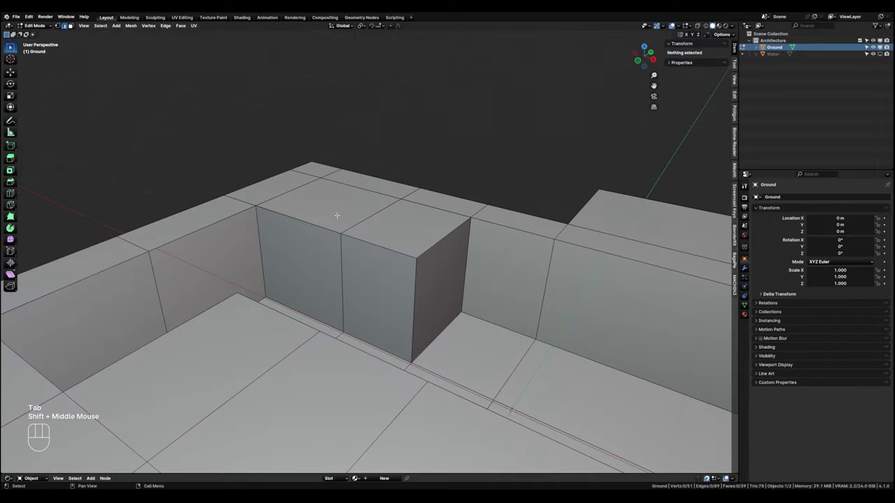
pyautogui.click(261, 255)
pyautogui.keyDown('shift'); pyautogui.click(416, 295); pyautogui.keyUp('shift')
pyautogui.keyDown('shift'); pyautogui.click(467, 251); pyautogui.keyUp('shift')
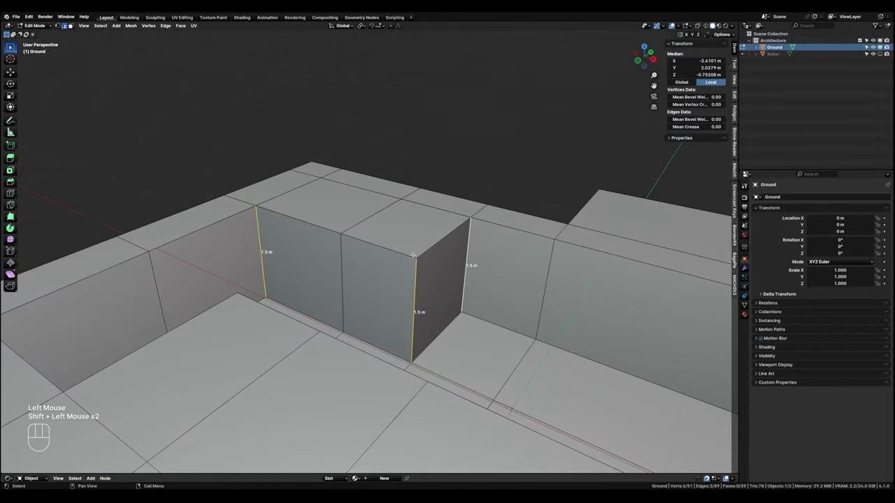
# Add a vertical loop cut to the protruding block's front wall, slid to about 0.39 m from the existing loop.
pyautogui.moveTo(414, 255); pyautogui.dragTo(426, 276, button='middle')
pyautogui.keyDown('shift'); pyautogui.moveTo(426, 276); pyautogui.dragTo(482, 152, button='middle'); pyautogui.keyUp('shift')
pyautogui.scroll(2, 447, 306)
pyautogui.scroll(1, 444, 307)
pyautogui.scroll(-1, 448, 158)
pyautogui.hotkey('ctrl', 'r')
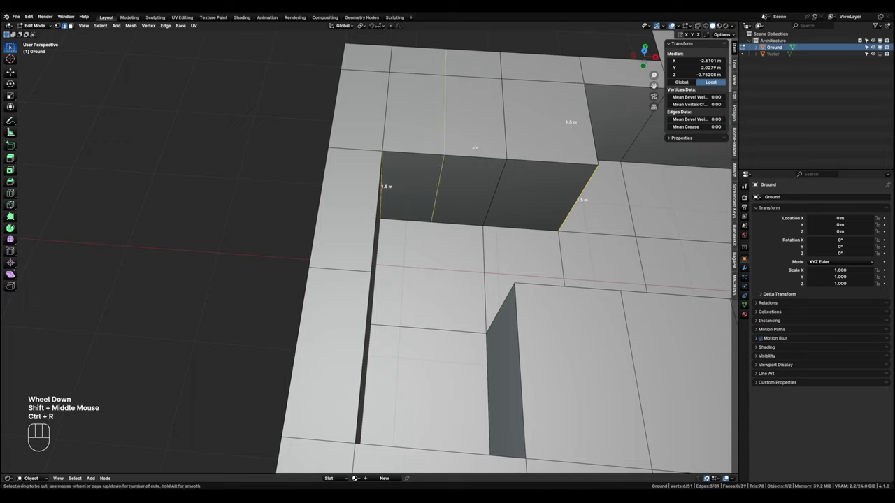
pyautogui.click(453, 75)
pyautogui.click(481, 82)
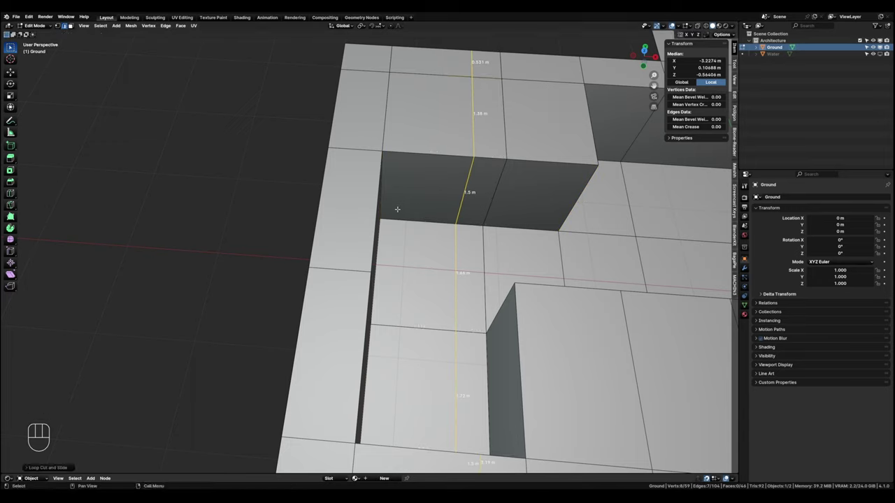
# Add a vertical loop cut to the pool's adjoining side wall, about 0.35 m from the existing loop and nearer the inner corner.
pyautogui.moveTo(381, 213); pyautogui.dragTo(259, 216, button='middle')
pyautogui.keyDown('shift'); pyautogui.moveTo(259, 217); pyautogui.dragTo(321, 210, button='middle'); pyautogui.keyUp('shift')
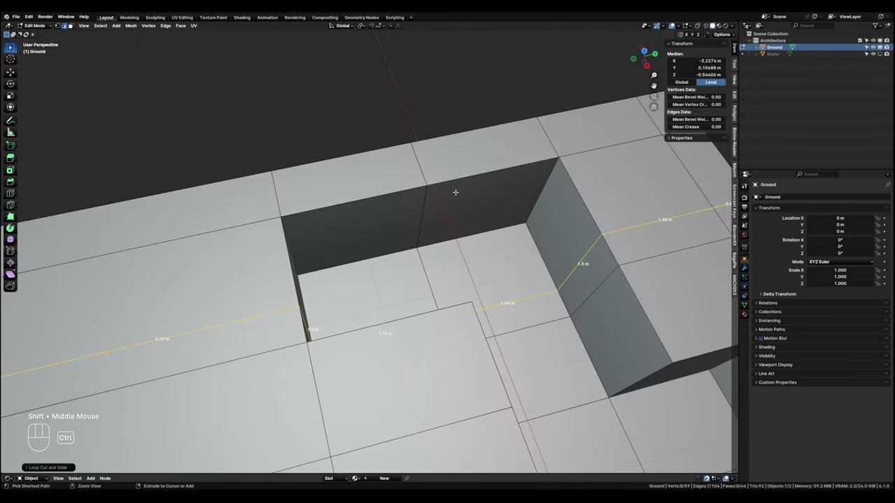
pyautogui.hotkey('ctrl', 'r')
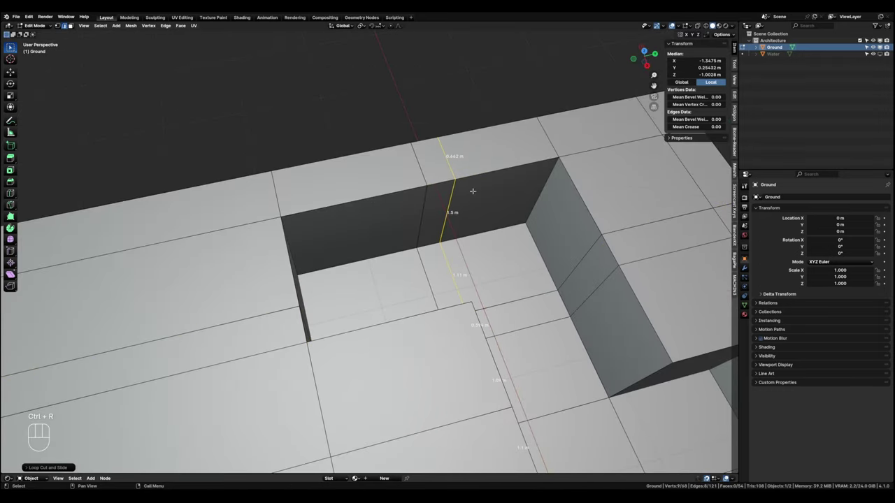
# Bevel the block's three vertical corner edges with a width of about 0.66 m and 10 segments.
pyautogui.keyDown('shift'); pyautogui.moveTo(474, 190); pyautogui.dragTo(364, 237, button='middle'); pyautogui.keyUp('shift')
pyautogui.scroll(2, 365, 237)
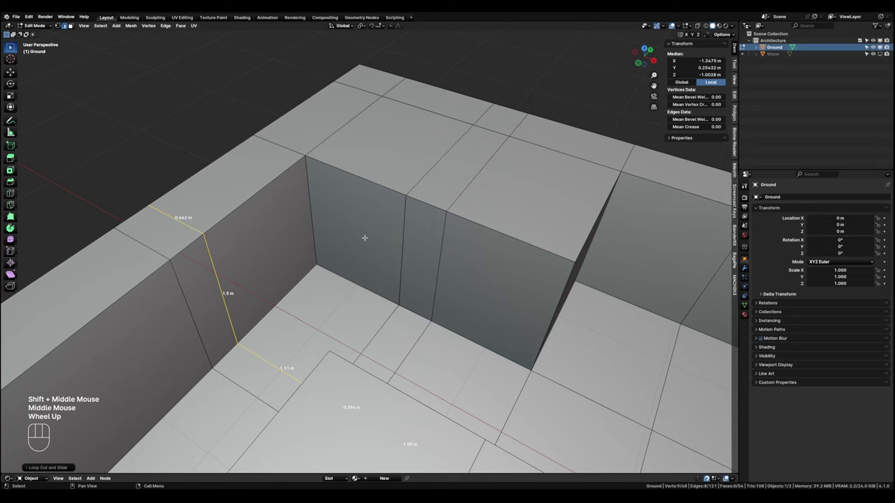
pyautogui.click(311, 207)
pyautogui.keyDown('shift'); pyautogui.click(564, 295); pyautogui.keyUp('shift')
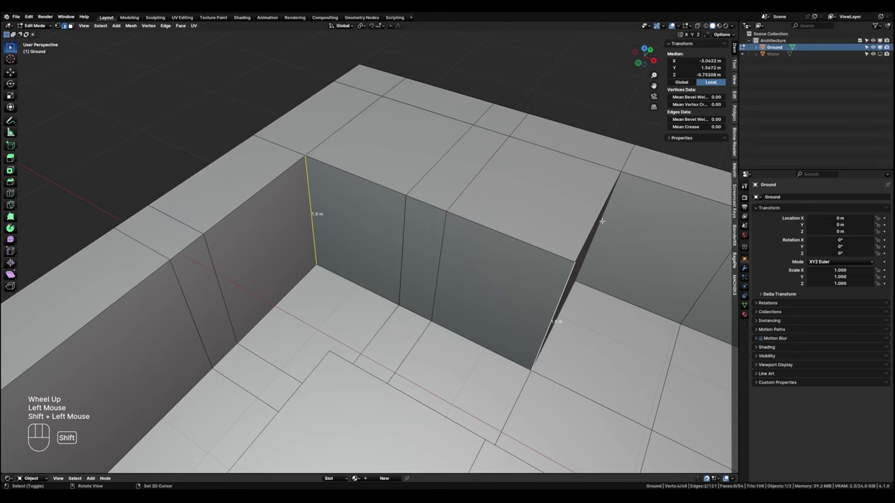
pyautogui.keyDown('shift'); pyautogui.click(601, 221); pyautogui.keyUp('shift')
pyautogui.keyDown('shift'); pyautogui.moveTo(493, 261); pyautogui.dragTo(507, 266, button='middle'); pyautogui.keyUp('shift')
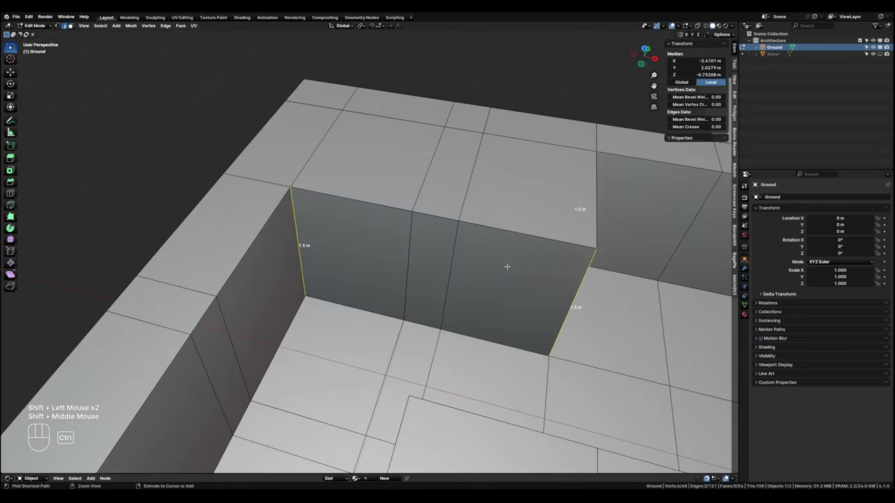
pyautogui.hotkey('ctrl', 'b')
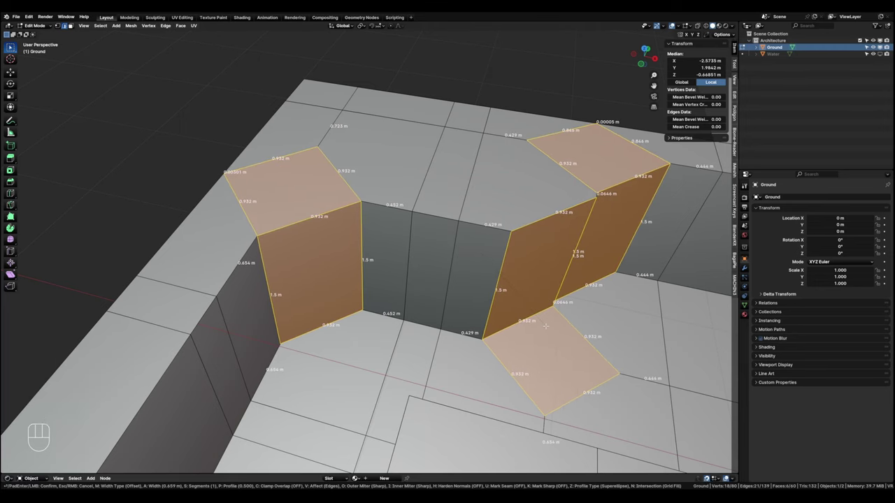
pyautogui.scroll(8, 545, 326)
pyautogui.scroll(1, 545, 326)
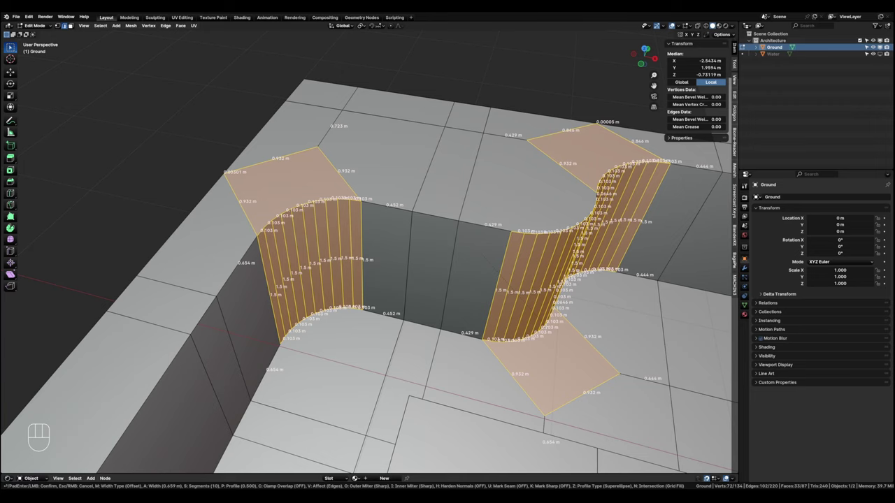
pyautogui.click(515, 284)
# Bevel the pool's entire upper rim edge, including the rounded corners and straight walls, with a width of about 0.007 m and 3 segments.
pyautogui.keyDown('shift'); pyautogui.moveTo(515, 284); pyautogui.dragTo(273, 202, button='middle'); pyautogui.keyUp('shift')
pyautogui.click(115, 267)
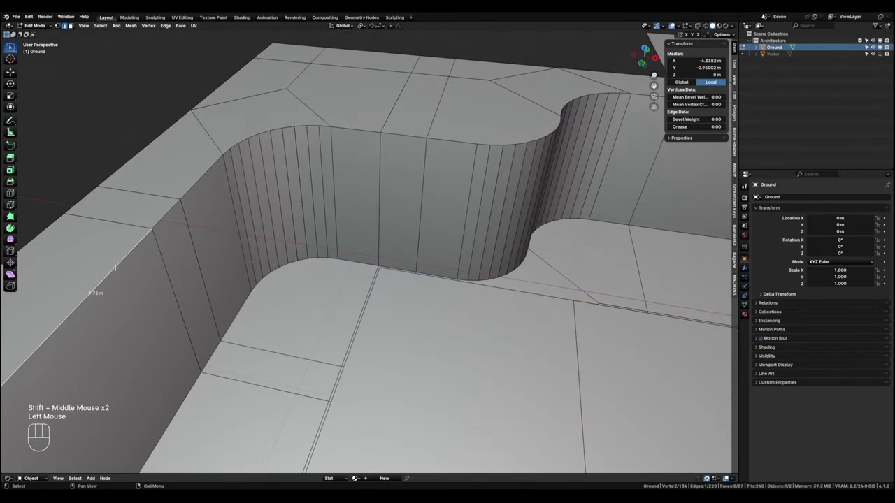
pyautogui.scroll(-2, 366, 200)
pyautogui.keyDown('ctrl'); pyautogui.click(346, 185); pyautogui.keyUp('ctrl')
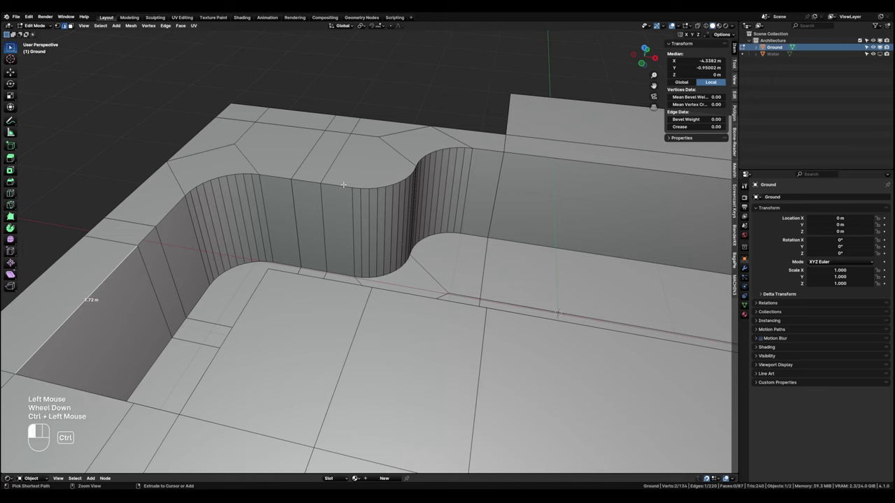
pyautogui.keyDown('ctrl'); pyautogui.click(506, 148); pyautogui.keyUp('ctrl')
pyautogui.keyDown('ctrl'); pyautogui.click(563, 163); pyautogui.keyUp('ctrl')
pyautogui.moveTo(563, 164); pyautogui.dragTo(534, 217, button='middle')
pyautogui.scroll(-1, 534, 217)
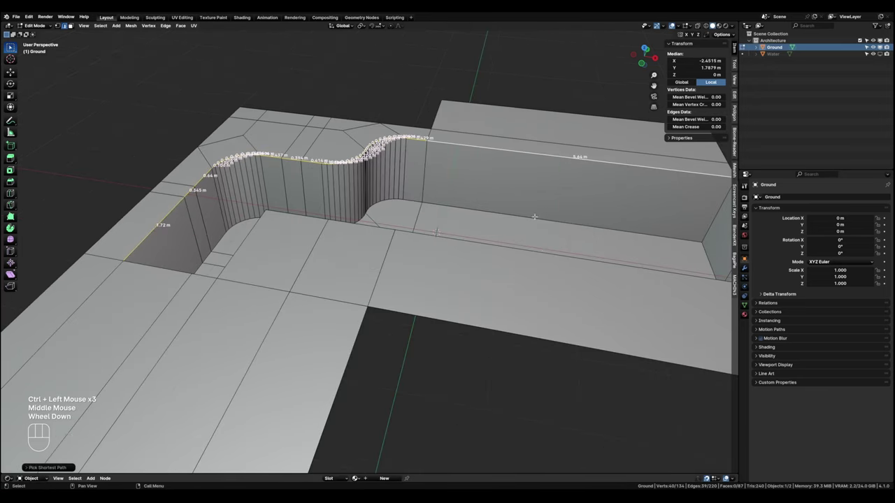
pyautogui.moveTo(210, 278); pyautogui.dragTo(647, 263, button='middle')
pyautogui.keyDown('ctrl'); pyautogui.click(631, 238); pyautogui.keyUp('ctrl')
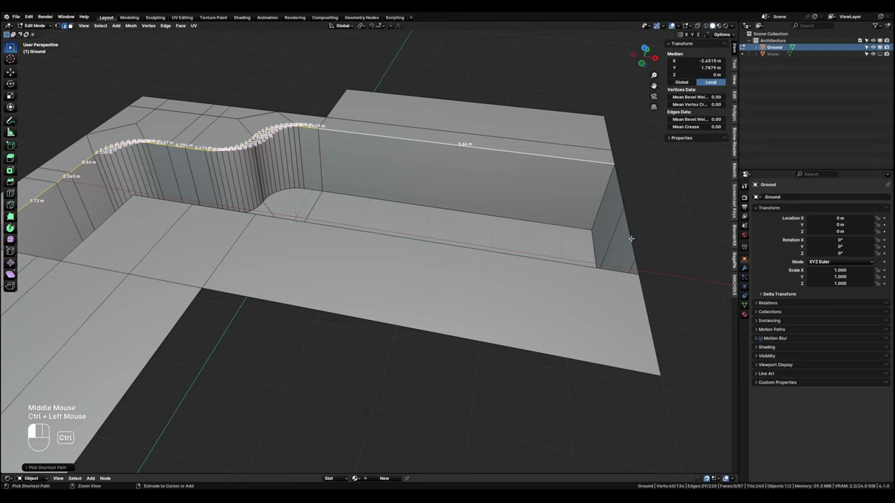
pyautogui.keyDown('ctrl'); pyautogui.click(559, 263); pyautogui.keyUp('ctrl')
pyautogui.keyDown('ctrl'); pyautogui.click(95, 230); pyautogui.keyUp('ctrl')
pyautogui.moveTo(70, 242); pyautogui.dragTo(209, 246, button='middle')
pyautogui.keyDown('ctrl'); pyautogui.click(189, 240); pyautogui.keyUp('ctrl')
pyautogui.scroll(3, 381, 284)
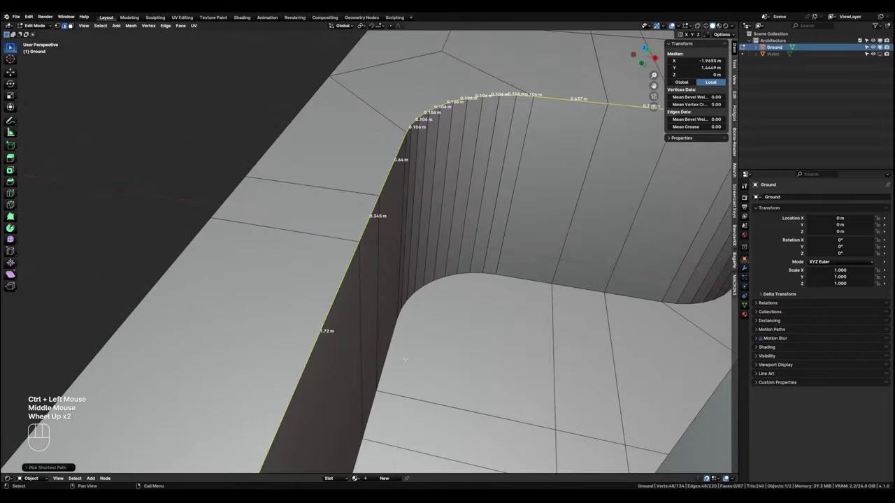
pyautogui.hotkey('ctrl', 'b')
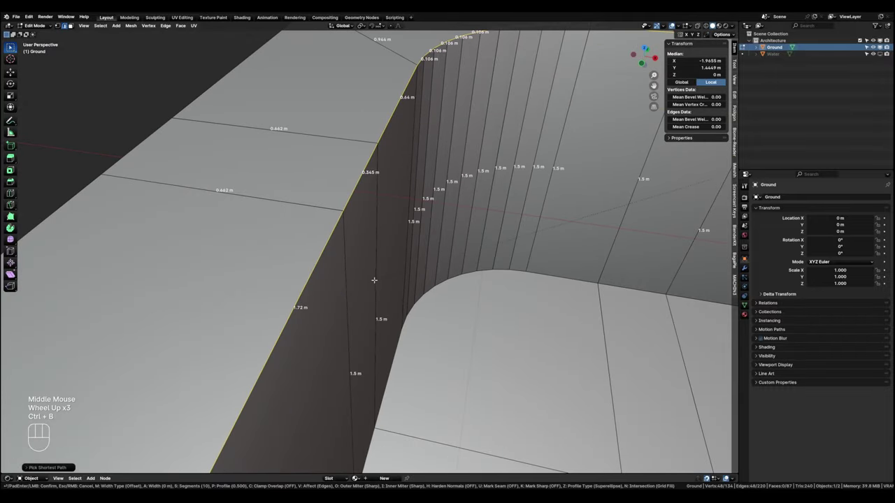
pyautogui.scroll(-9, 371, 281)
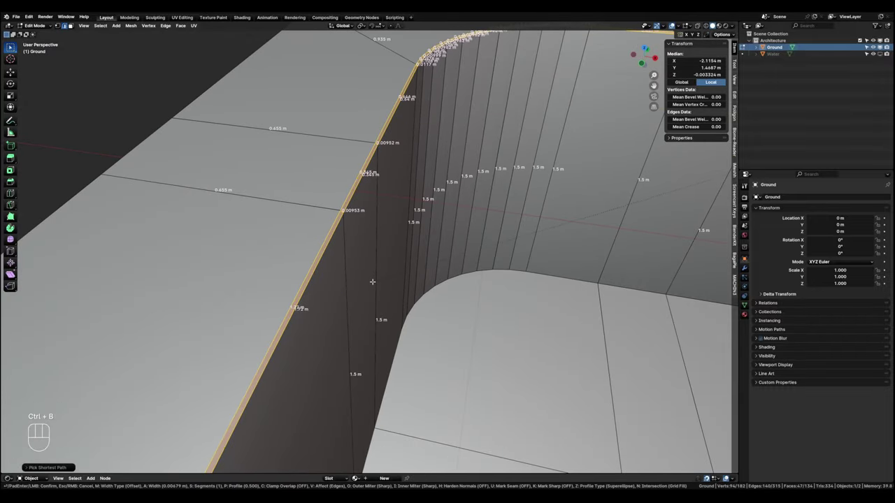
pyautogui.scroll(2, 372, 281)
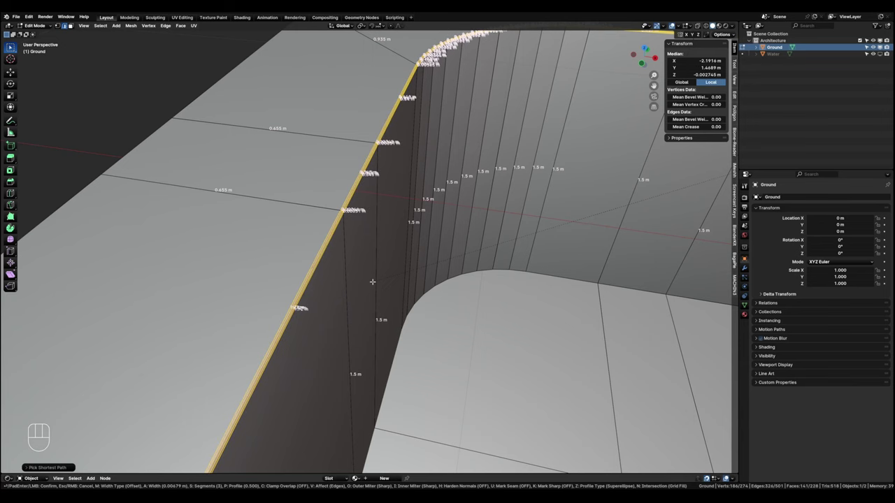
pyautogui.click(371, 280)
# Slide the vertical edge loop on the protruding block's front wall along the surface towards the adjacent rounded inner corner.
pyautogui.scroll(-2, 520, 233)
pyautogui.moveTo(519, 234); pyautogui.dragTo(441, 296, button='middle')
pyautogui.scroll(-2, 422, 295)
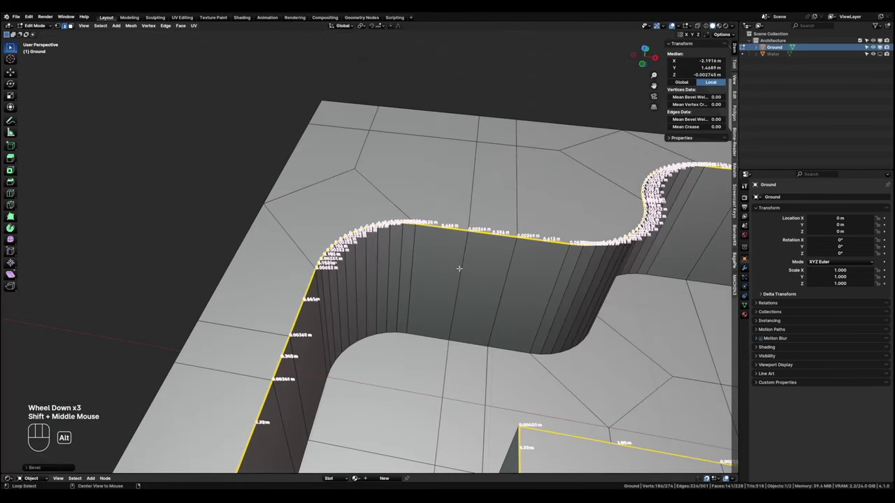
pyautogui.keyDown('alt'); pyautogui.click(459, 268); pyautogui.keyUp('alt')
pyautogui.press('g')
pyautogui.press('g')
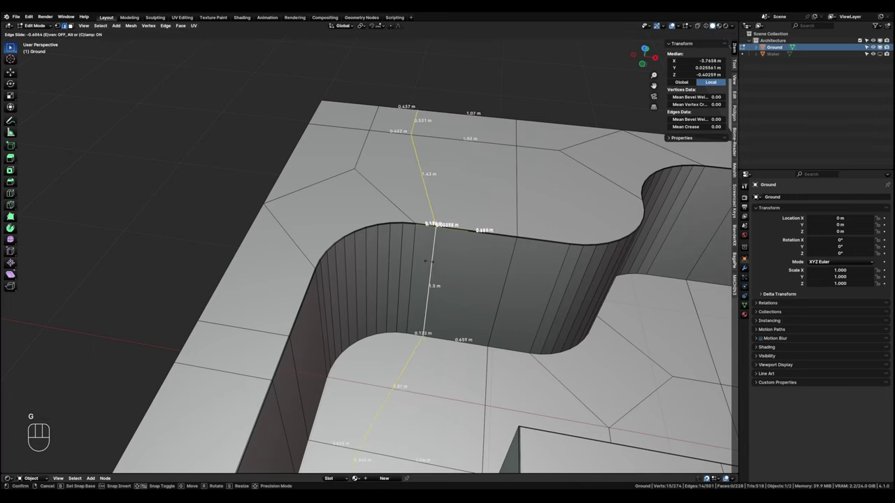
pyautogui.click(433, 262)
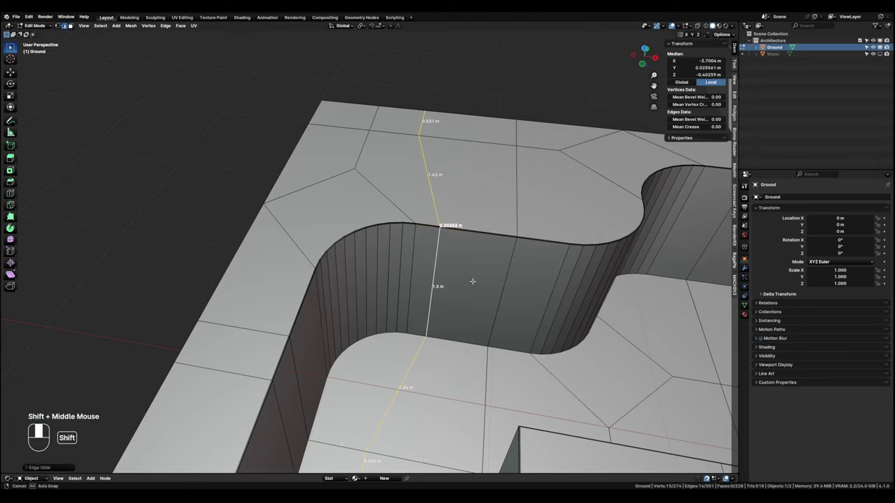
# Slide the adjoining side wall's vertical edge loop nearest the rounded inner corner closer to that corner.
pyautogui.keyDown('shift'); pyautogui.moveTo(471, 281); pyautogui.dragTo(436, 253, button='middle'); pyautogui.keyUp('shift')
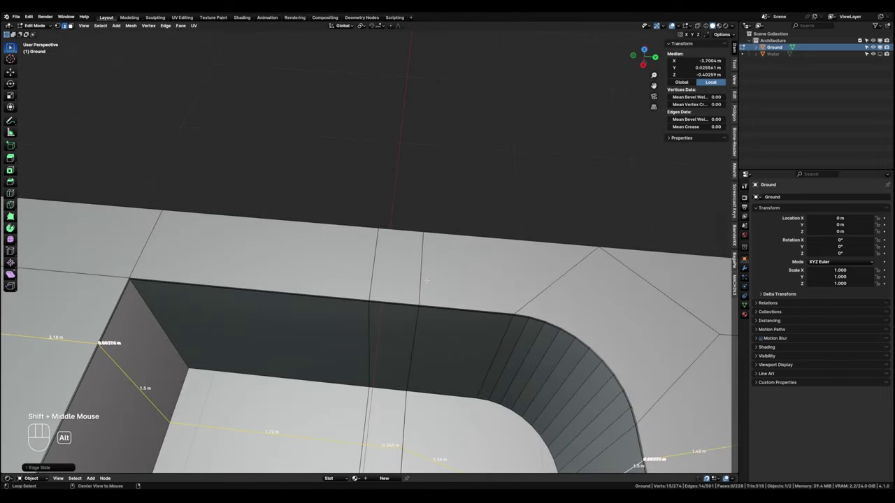
pyautogui.keyDown('alt'); pyautogui.click(424, 283); pyautogui.keyUp('alt')
pyautogui.press('g')
pyautogui.press('g')
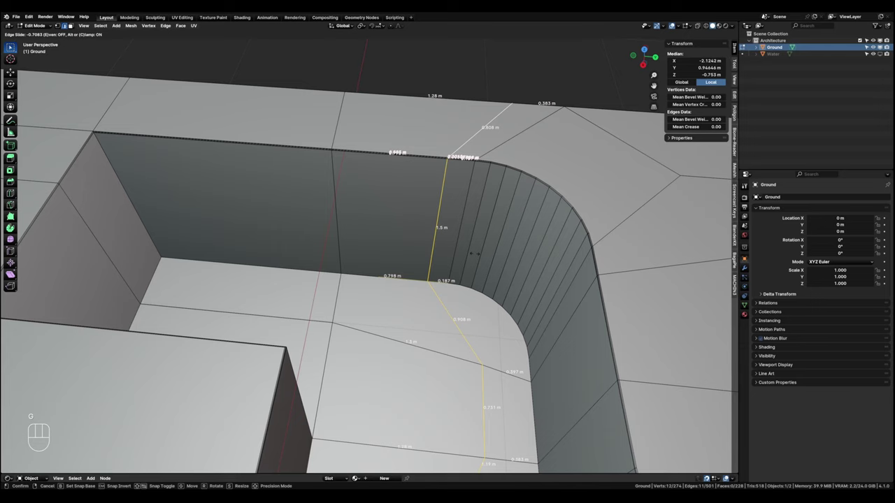
pyautogui.click(473, 254)
pyautogui.keyDown('shift'); pyautogui.moveTo(460, 268); pyautogui.dragTo(483, 309, button='middle'); pyautogui.keyUp('shift')
# Add a horizontal loop cut around the pool walls, slid to about 0.08 m below the bevelled rim.
pyautogui.hotkey('ctrl', 'r')
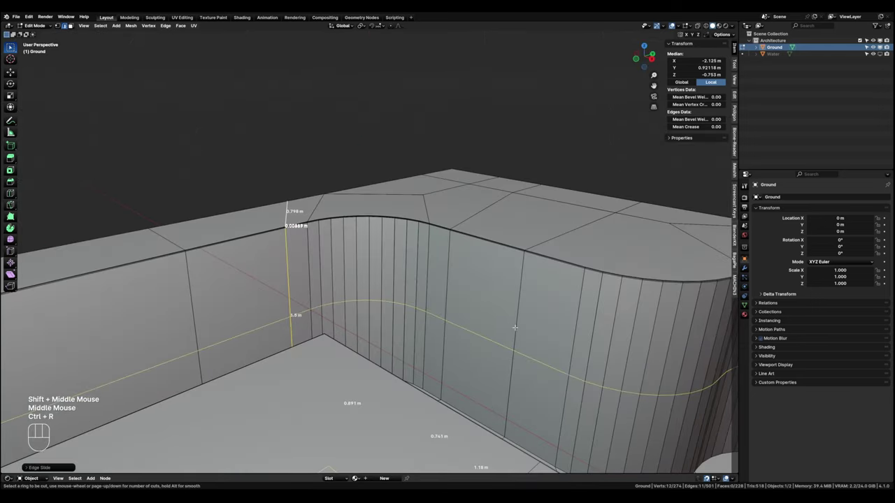
pyautogui.click(514, 327)
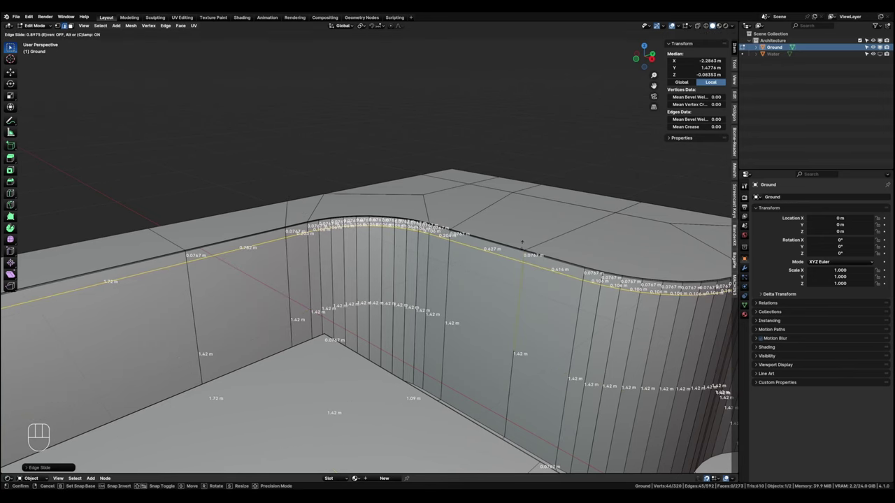
pyautogui.click(522, 244)
# Bevel the horizontal loop below the rim with a width of 0.01 m and 1 segment to form a narrow face band.
pyautogui.scroll(2, 470, 266)
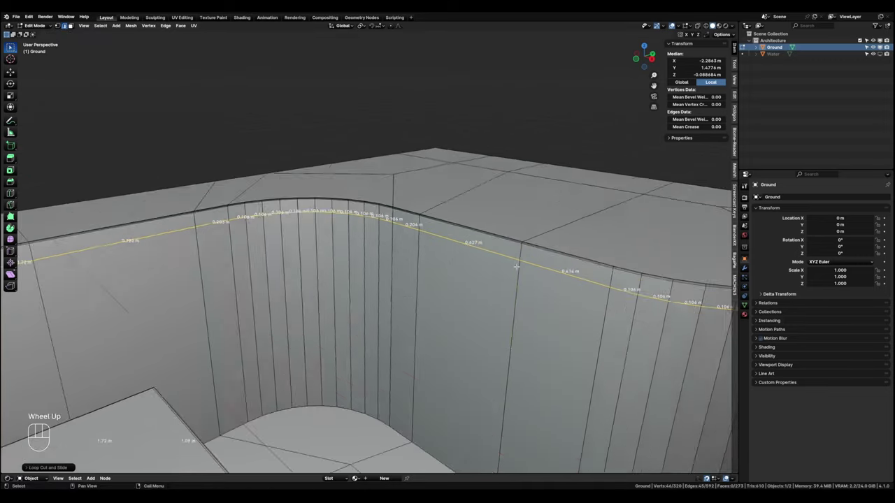
pyautogui.hotkey('ctrl', 'b')
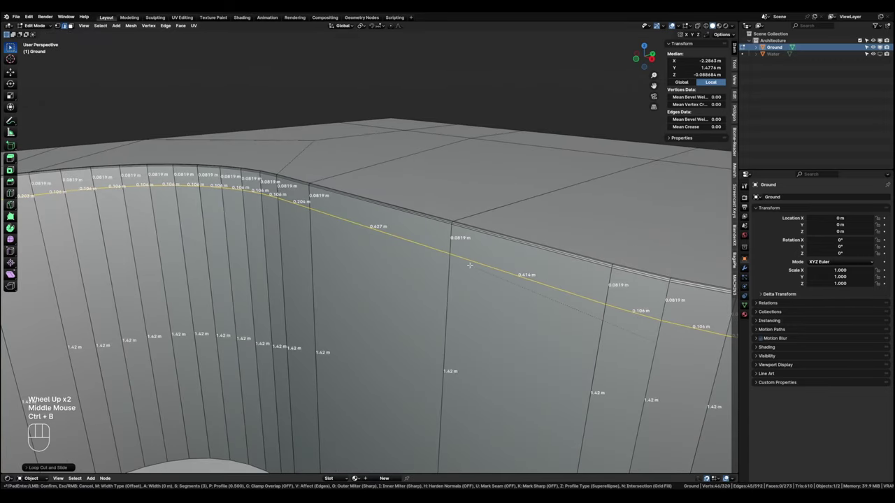
pyautogui.scroll(-2, 466, 264)
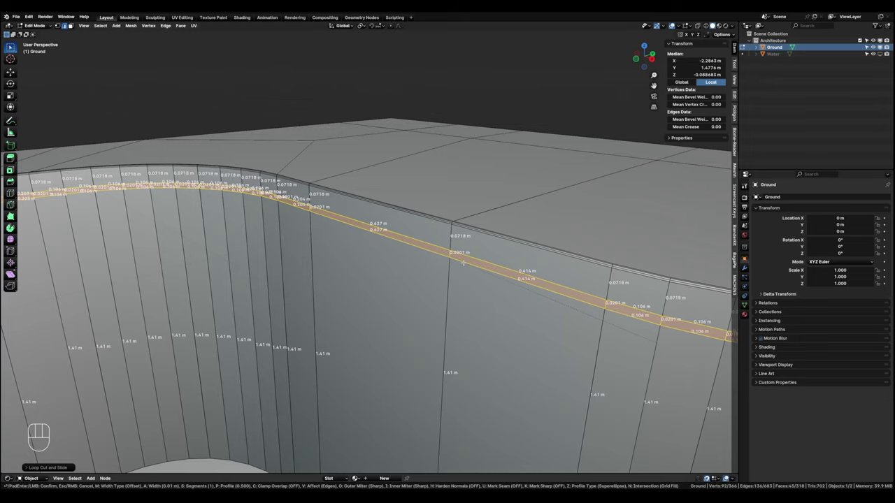
pyautogui.click(463, 262)
# Extrude the narrow face band along its normals about 0.03 m into the wall to form a recessed groove.
pyautogui.hotkey('alt', 'e')
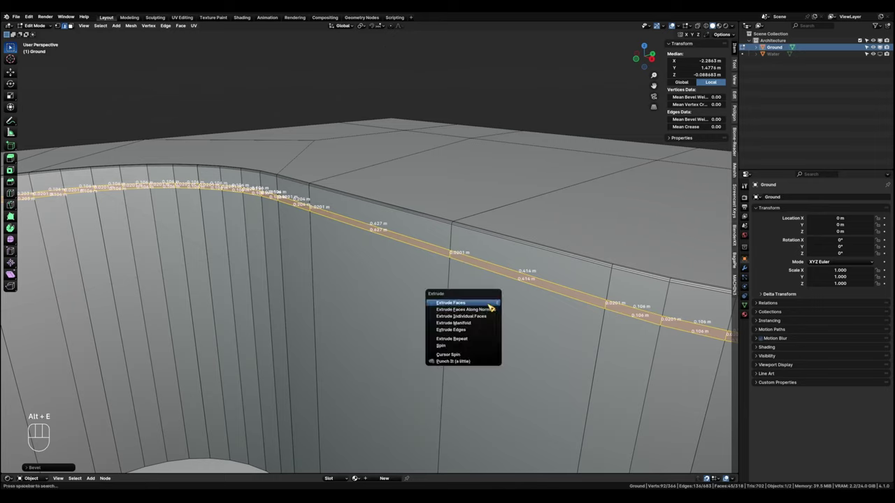
pyautogui.click(490, 308)
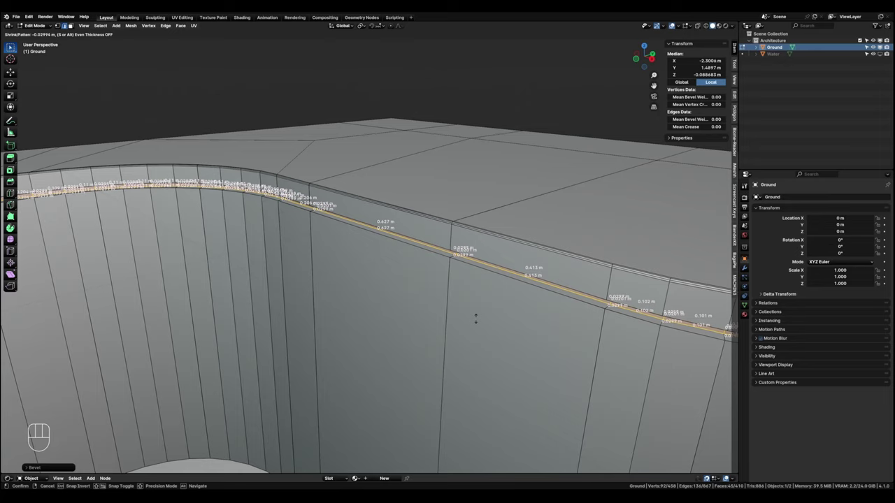
pyautogui.click(476, 319)
# Add a horizontal loop cut around the pool walls, slid to about 0.4 m below the groove.
pyautogui.scroll(-2, 397, 311)
pyautogui.keyDown('shift'); pyautogui.moveTo(276, 314); pyautogui.dragTo(473, 299, button='middle'); pyautogui.keyUp('shift')
pyautogui.scroll(-1, 400, 295)
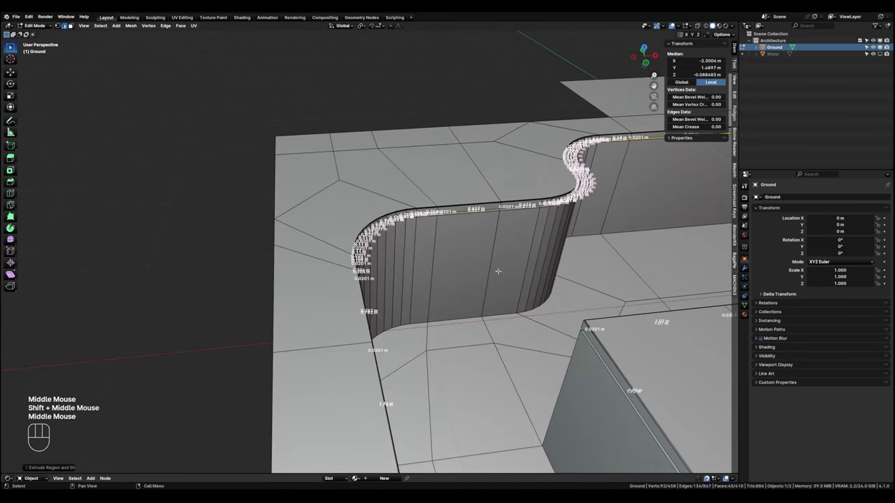
pyautogui.hotkey('ctrl', 'r')
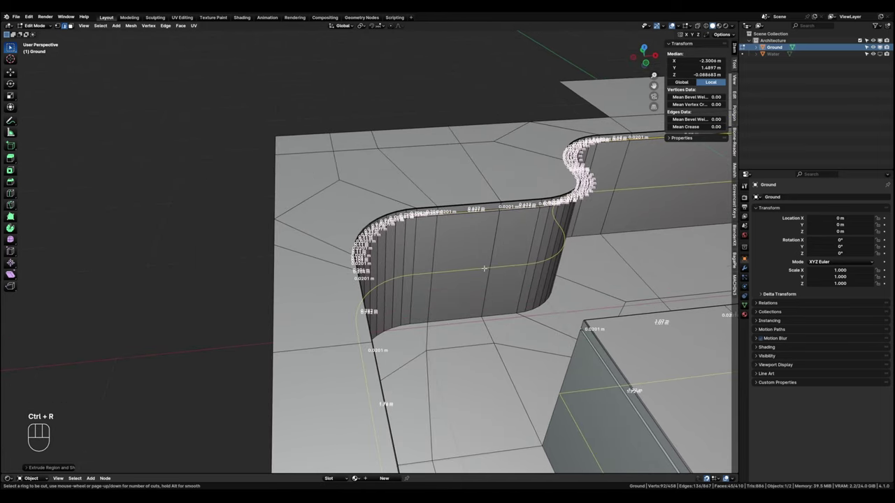
pyautogui.click(484, 268)
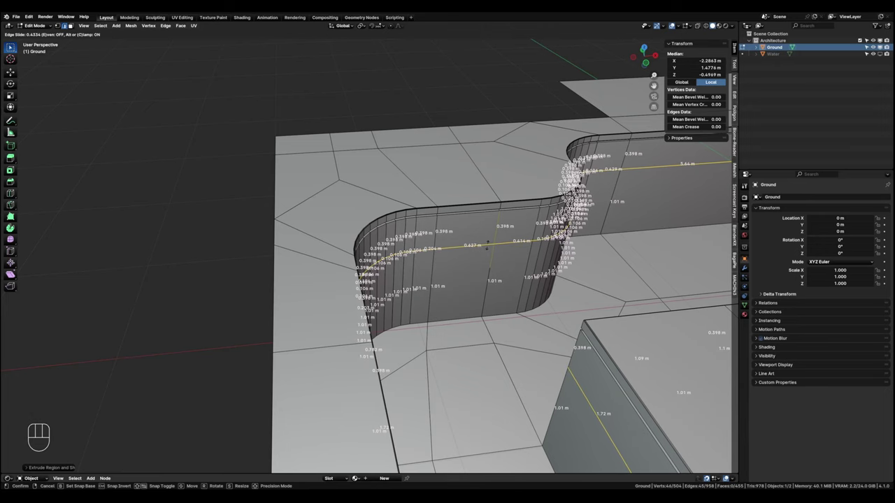
pyautogui.moveTo(486, 244); pyautogui.dragTo(488, 246)
# Bevel the opposite block's sharp vertical corner, including its rim and groove edges, with a width of about 0.002 m and 2 segments.
pyautogui.moveTo(488, 246); pyautogui.dragTo(504, 318, button='middle')
pyautogui.scroll(2, 503, 318)
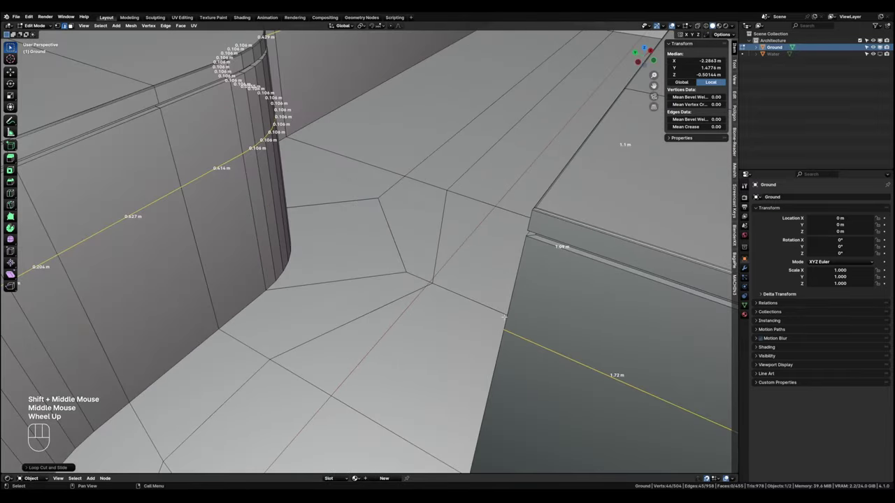
pyautogui.click(516, 278)
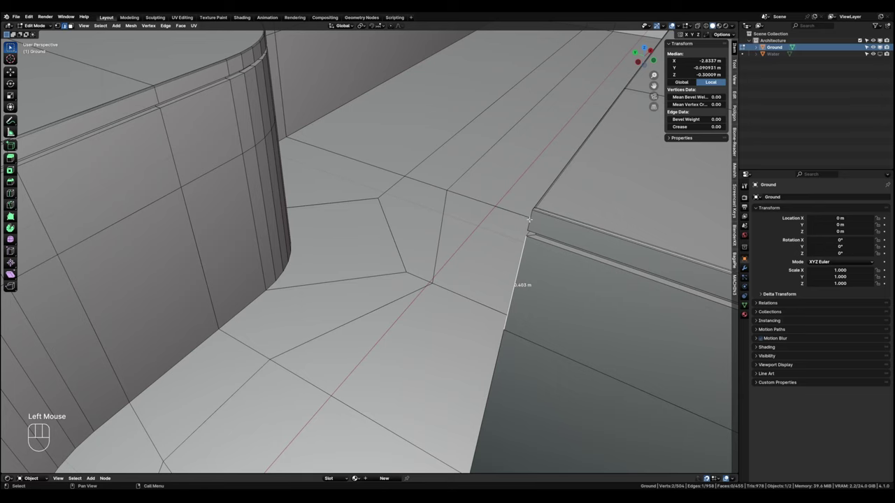
pyautogui.click(529, 219)
pyautogui.keyDown('ctrl'); pyautogui.click(487, 398); pyautogui.keyUp('ctrl')
pyautogui.moveTo(487, 398); pyautogui.dragTo(404, 185, button='middle')
pyautogui.scroll(2, 404, 185)
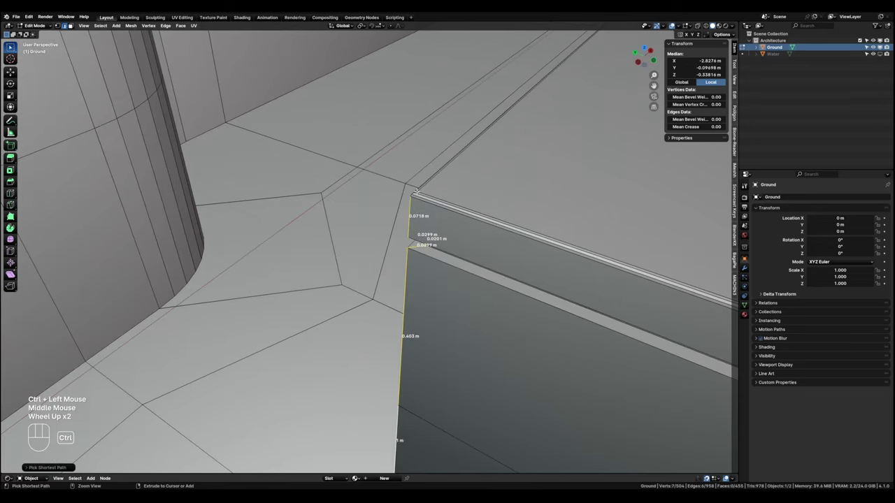
pyautogui.keyDown('ctrl'); pyautogui.click(417, 191); pyautogui.keyUp('ctrl')
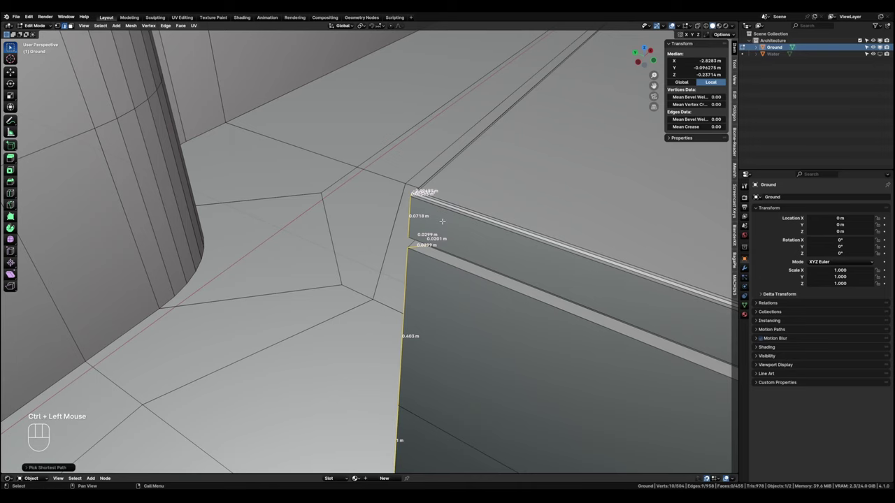
pyautogui.scroll(2, 442, 221)
pyautogui.hotkey('ctrl', 'b')
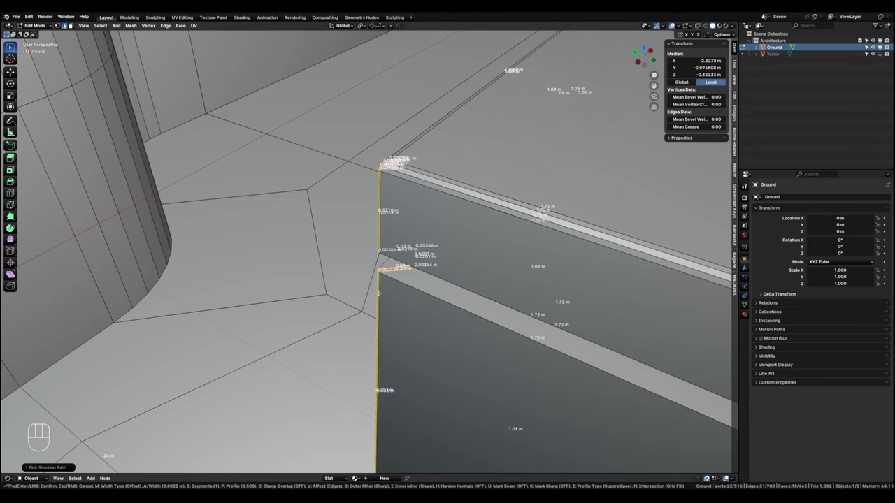
pyautogui.scroll(1, 378, 293)
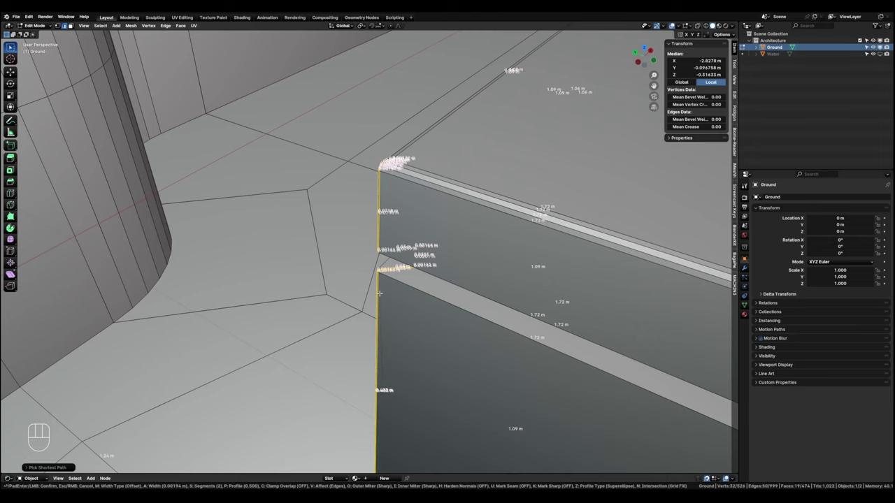
pyautogui.click(378, 293)
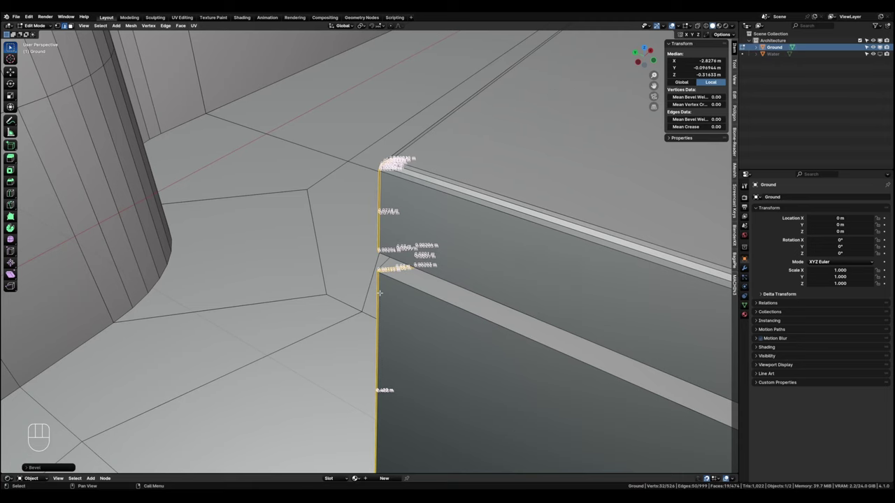
# Return to Object Mode and examine the shading of the pool's bevelled corner, rim groove and rounded walls from several angles.
pyautogui.scroll(-2, 378, 293)
pyautogui.keyDown('shift'); pyautogui.moveTo(370, 252); pyautogui.dragTo(364, 223, button='middle'); pyautogui.keyUp('shift')
pyautogui.press('Tab')
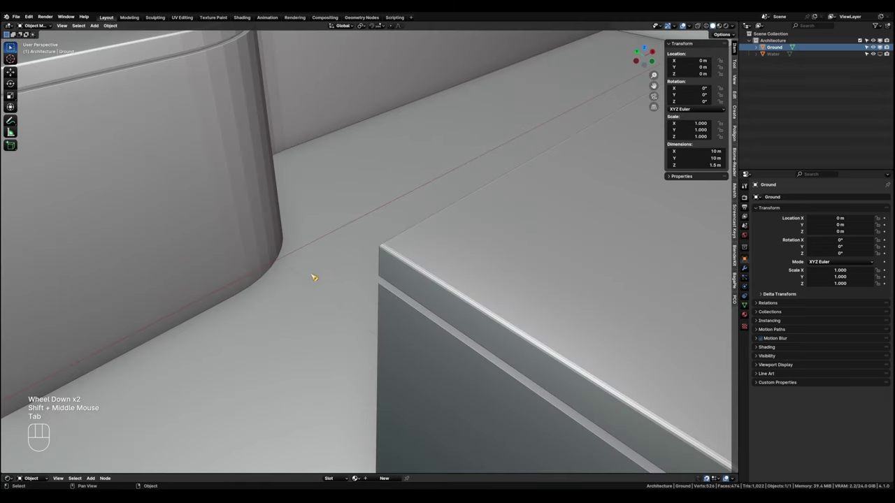
pyautogui.moveTo(310, 275); pyautogui.dragTo(398, 287, button='middle')
pyautogui.scroll(-2, 444, 300)
pyautogui.moveTo(399, 286); pyautogui.dragTo(364, 262, button='middle')
pyautogui.keyDown('shift'); pyautogui.moveTo(363, 262); pyautogui.dragTo(441, 344, button='middle'); pyautogui.keyUp('shift')
pyautogui.moveTo(440, 344); pyautogui.dragTo(183, 224, button='middle')
pyautogui.scroll(2, 409, 296)
pyautogui.moveTo(358, 213); pyautogui.dragTo(496, 270, button='middle')
# Add a Smooth by Angle modifier to the Ground object and enable its Ignore Sharpness option.
pyautogui.click(829, 198)
pyautogui.moveTo(829, 200)
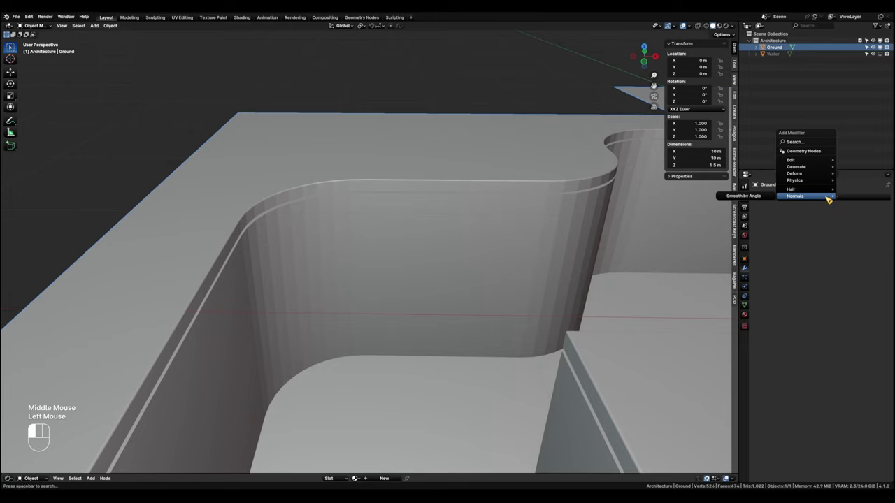
pyautogui.click(743, 195)
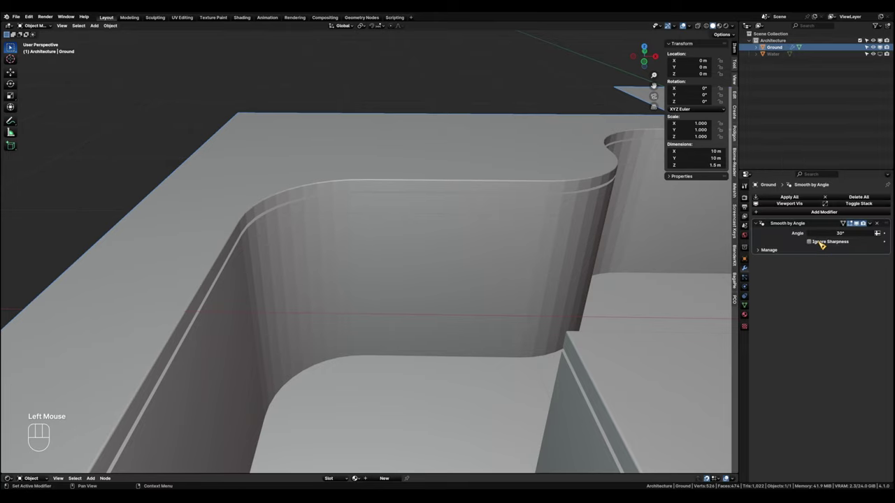
pyautogui.click(819, 243)
# Turn on Cavity in the viewport shading options and examine the pool's rounded corner, rim and groove up close.
pyautogui.moveTo(608, 245)
pyautogui.keyDown('shift'); pyautogui.mouseDown(button='middle')
pyautogui.moveTo(621, 245)
pyautogui.moveTo(450, 266)
pyautogui.moveTo(451, 245)
pyautogui.mouseUp(button='middle'); pyautogui.keyUp('shift')
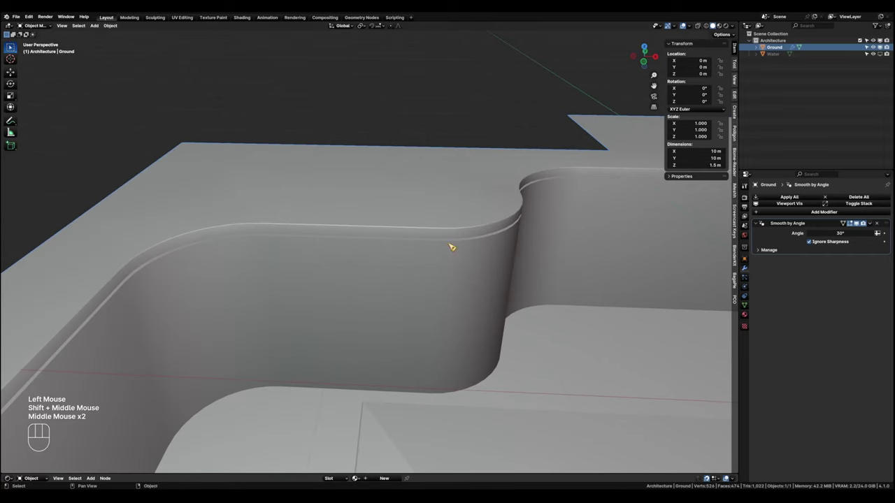
pyautogui.click(736, 26)
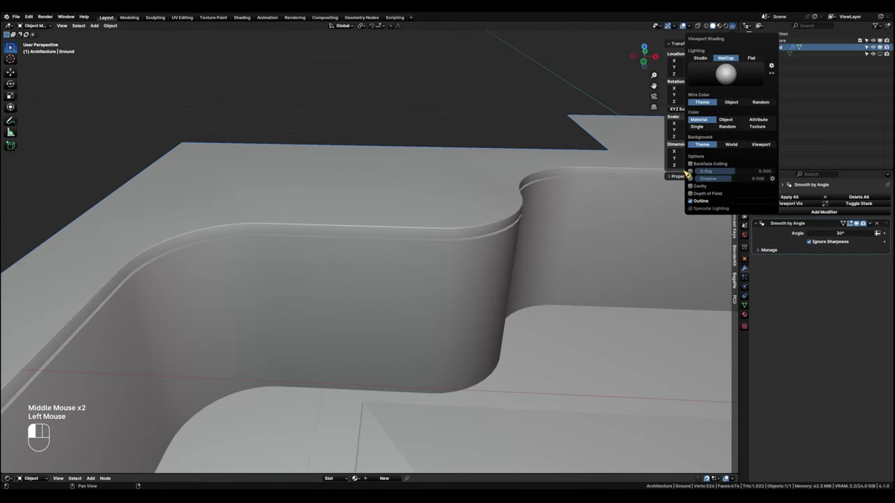
pyautogui.click(691, 186)
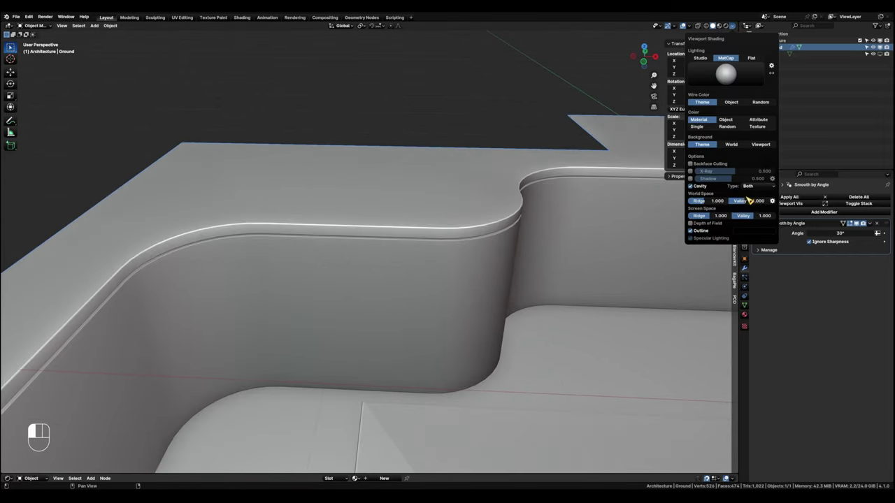
pyautogui.moveTo(429, 275)
pyautogui.mouseDown(button='middle')
pyautogui.moveTo(577, 166)
pyautogui.moveTo(571, 135)
pyautogui.moveTo(485, 278)
pyautogui.moveTo(367, 251)
pyautogui.moveTo(521, 165)
pyautogui.mouseUp(button='middle')
pyautogui.scroll(2, 484, 278)
pyautogui.scroll(1, 522, 164)
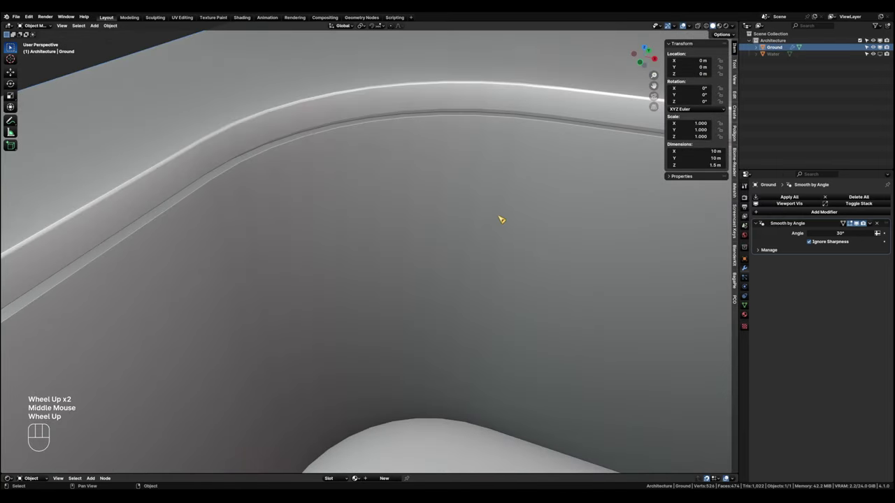
# In Edit Mode, delete the faces of the rounded corner's wall between the lower horizontal loop and the pool floor.
pyautogui.scroll(-1, 395, 214)
pyautogui.press('Tab')
pyautogui.keyDown('shift'); pyautogui.moveTo(464, 209); pyautogui.dragTo(240, 345, button='middle'); pyautogui.keyUp('shift')
pyautogui.click(273, 303)
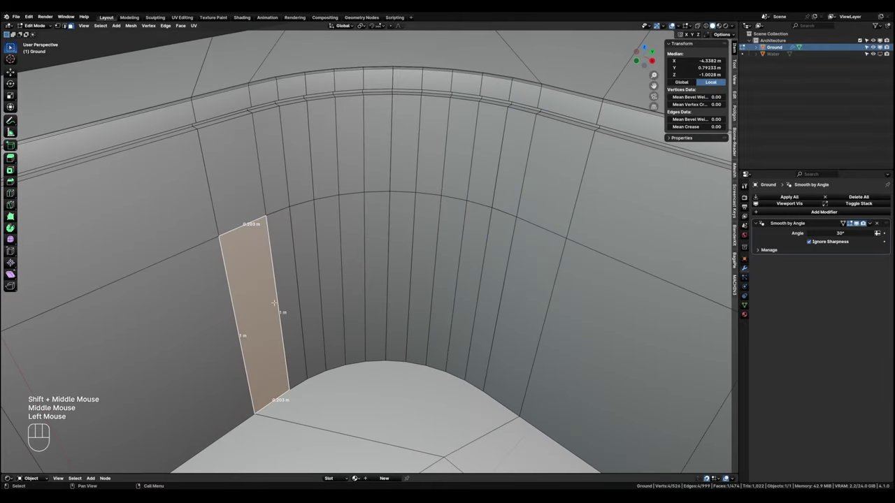
pyautogui.keyDown('ctrl'); pyautogui.click(513, 300); pyautogui.keyUp('ctrl')
pyautogui.keyDown('shift'); pyautogui.moveTo(448, 288); pyautogui.dragTo(349, 280, button='middle'); pyautogui.keyUp('shift')
pyautogui.press('x')
pyautogui.click(428, 313)
# Fill a flat face straight across the corner opening between its four outer vertices.
pyautogui.press('Tab')
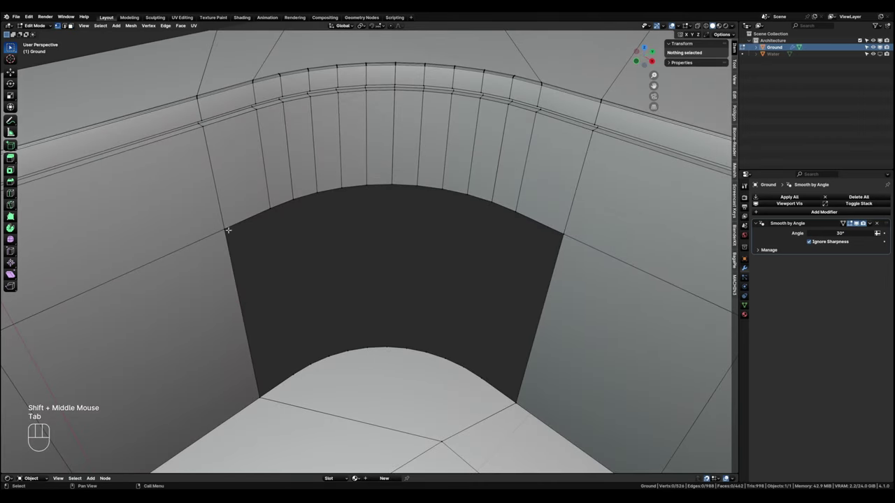
pyautogui.click(227, 230)
pyautogui.keyDown('shift'); pyautogui.click(259, 396); pyautogui.keyUp('shift')
pyautogui.keyDown('shift'); pyautogui.click(517, 402); pyautogui.keyUp('shift')
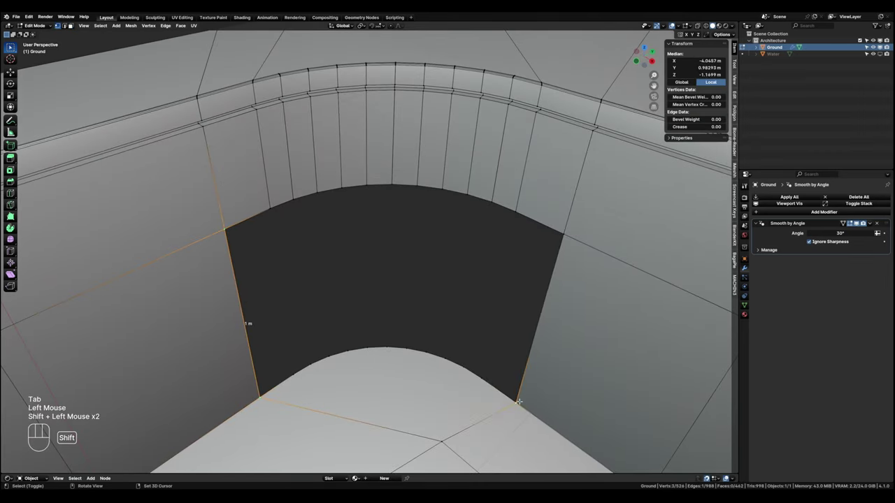
pyautogui.keyDown('shift'); pyautogui.click(566, 238); pyautogui.keyUp('shift')
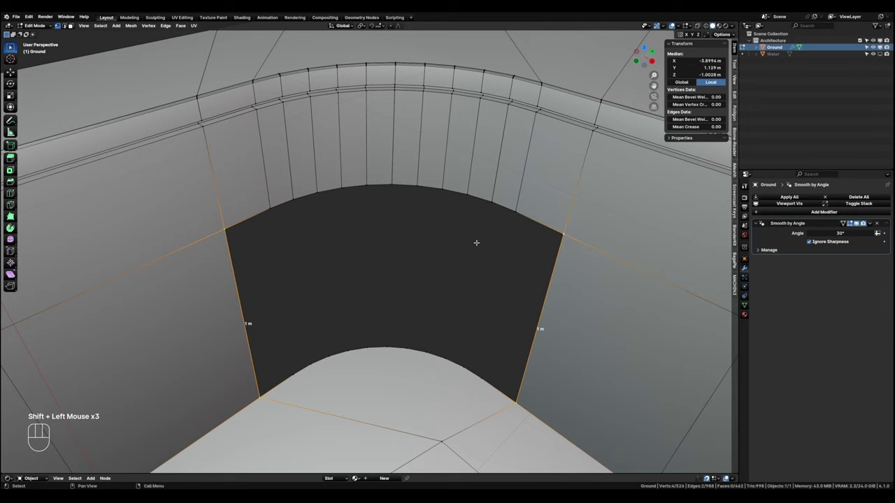
pyautogui.press('f')
pyautogui.keyDown('shift'); pyautogui.moveTo(433, 260); pyautogui.dragTo(409, 236, button='middle'); pyautogui.keyUp('shift')
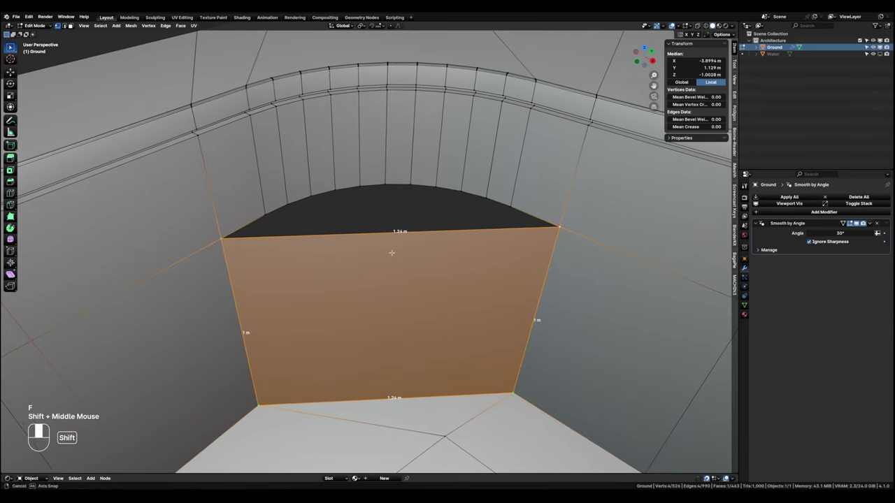
# Divide the new flat wall face with 11 evenly spaced vertical loop cuts, without sliding them.
pyautogui.hotkey('ctrl', 'r')
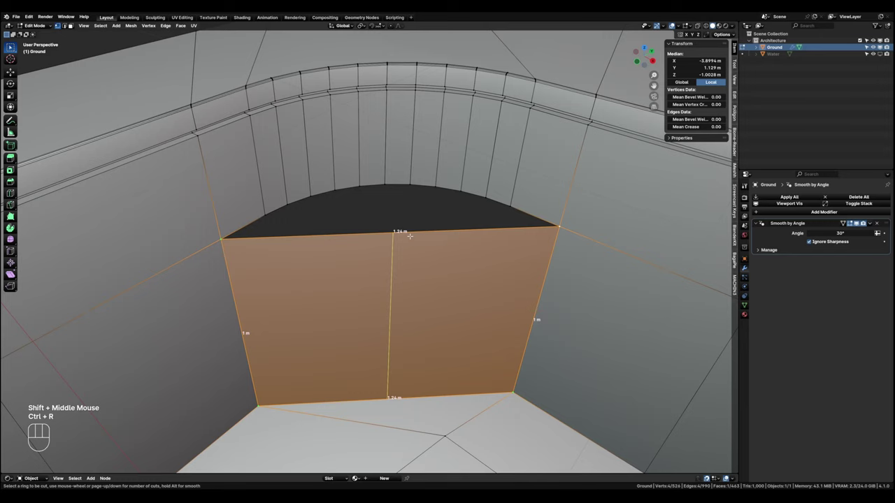
pyautogui.scroll(12, 410, 236)
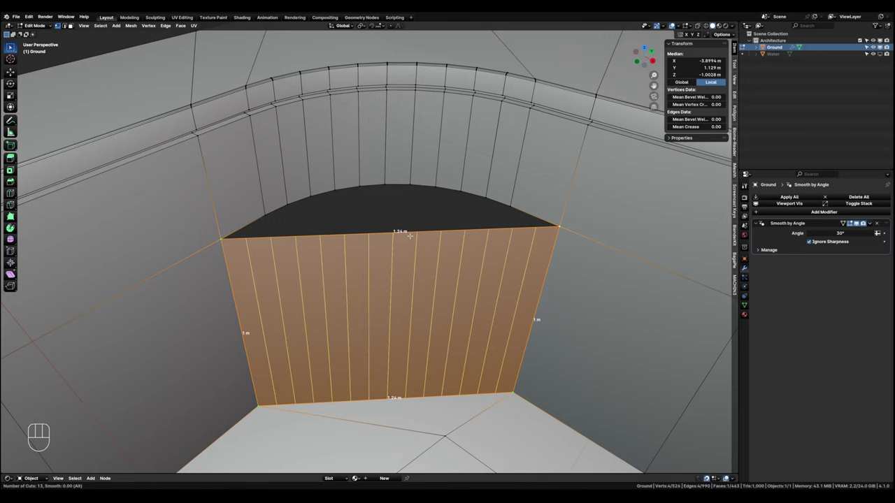
pyautogui.scroll(-2, 409, 236)
pyautogui.click(410, 236)
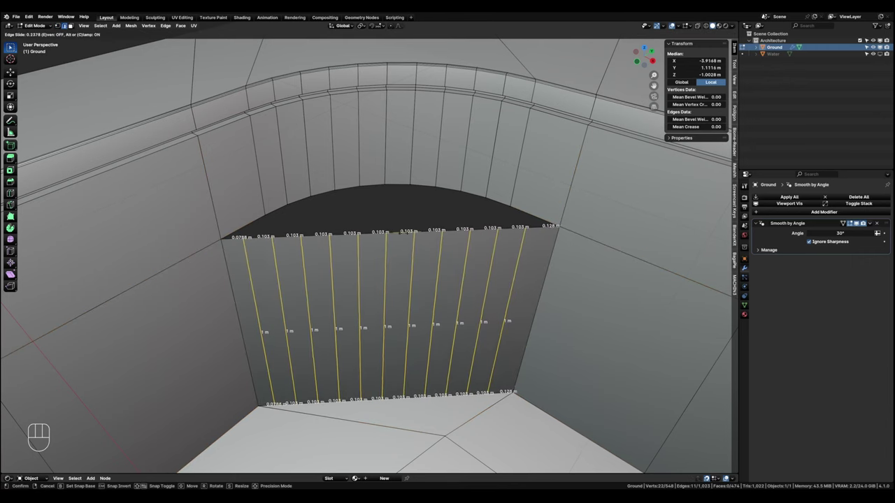
pyautogui.rightClick(408, 231)
pyautogui.keyDown('shift'); pyautogui.moveTo(408, 229); pyautogui.dragTo(447, 257, button='middle'); pyautogui.keyUp('shift')
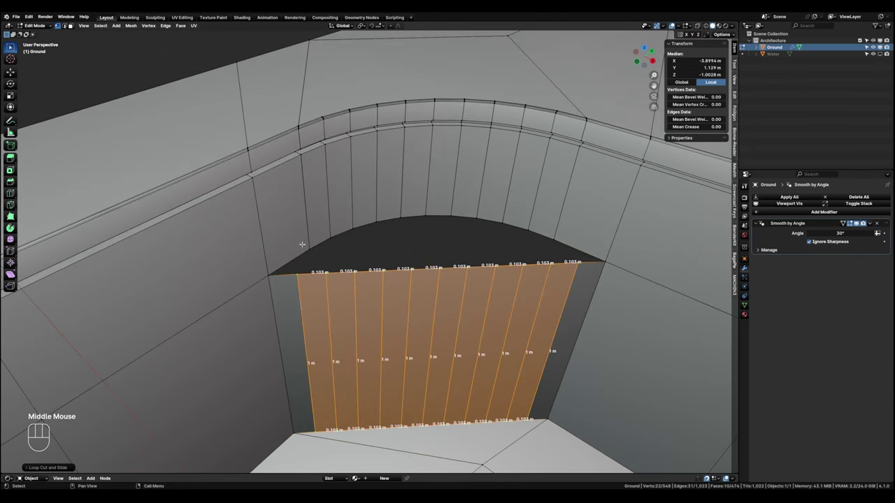
# Fill the gap between the flat wall's upper edge and the curved wall with a row of faces, forming a corner seat.
pyautogui.moveTo(238, 237); pyautogui.dragTo(316, 289)
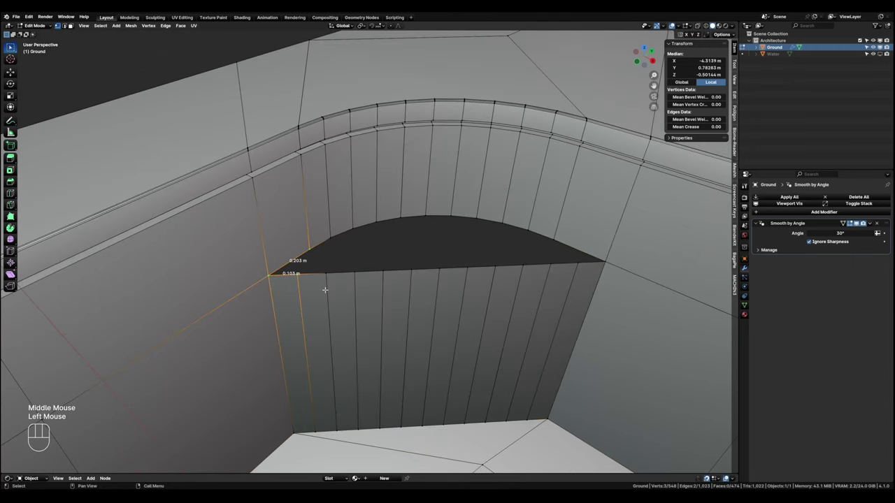
pyautogui.press('f')
pyautogui.press('Tab')
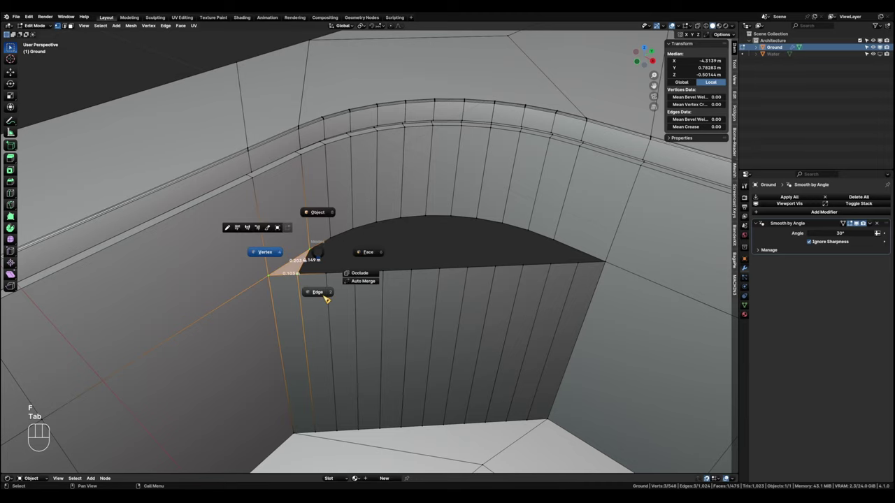
pyautogui.click(304, 265)
pyautogui.moveTo(385, 241); pyautogui.dragTo(359, 263, button='middle')
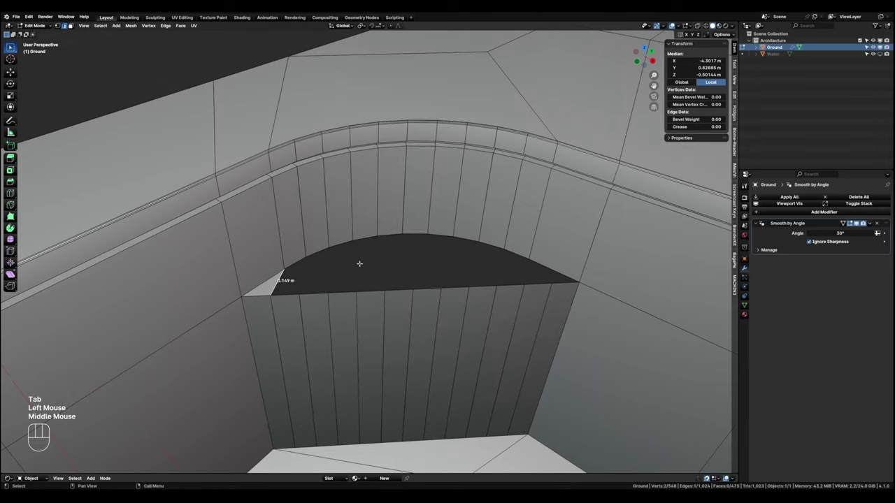
pyautogui.press('f')
pyautogui.press('f')
pyautogui.press('f')
pyautogui.press('f')
pyautogui.press('f')
pyautogui.press('f')
pyautogui.press('f')
pyautogui.press('f')
pyautogui.press('f')
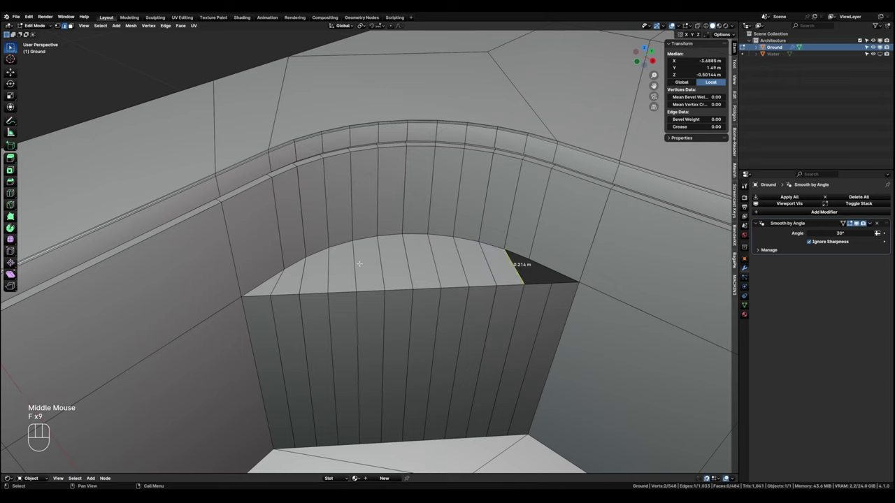
pyautogui.press('f')
pyautogui.press('f')
# From beneath the pool, merge the first vertex of the curved floor edge into the flat wall's matching bottom vertex using Merge At Last.
pyautogui.keyDown('shift'); pyautogui.moveTo(240, 337); pyautogui.dragTo(248, 171, button='middle'); pyautogui.keyUp('shift')
pyautogui.scroll(2, 248, 172)
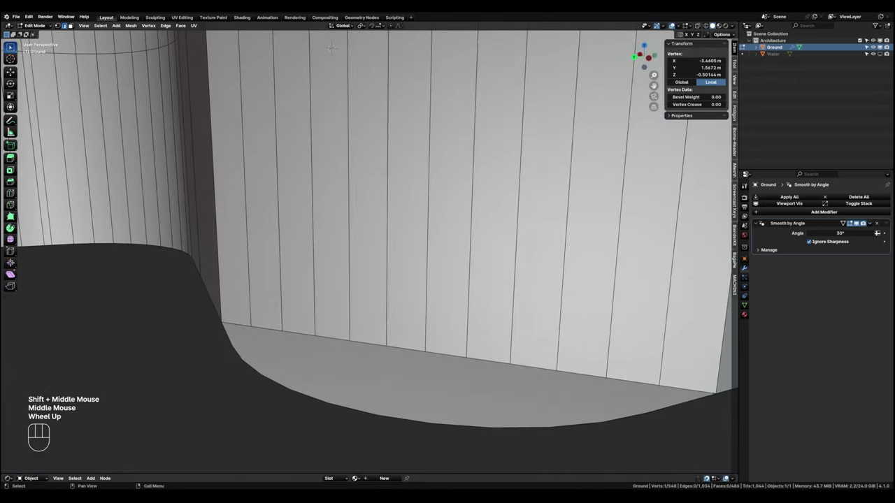
pyautogui.moveTo(499, 293); pyautogui.dragTo(425, 351, button='middle')
pyautogui.press('Tab')
pyautogui.click(415, 293)
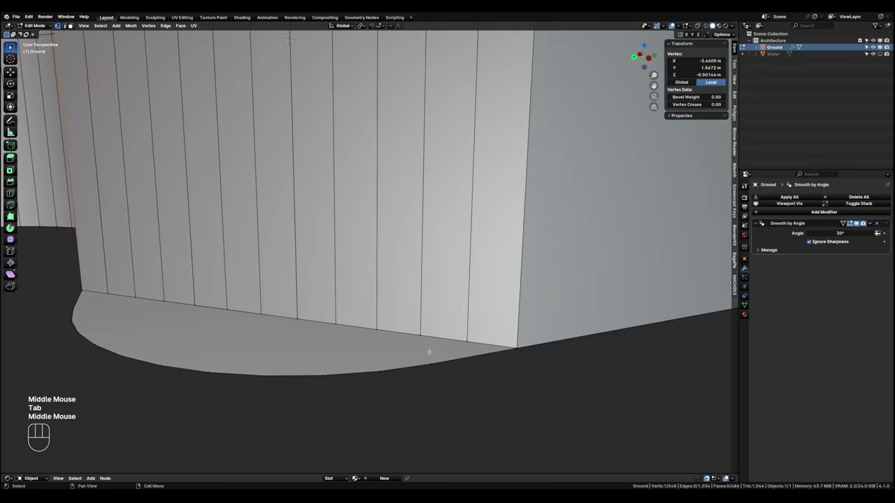
pyautogui.click(433, 362)
pyautogui.keyDown('shift'); pyautogui.click(465, 342); pyautogui.keyUp('shift')
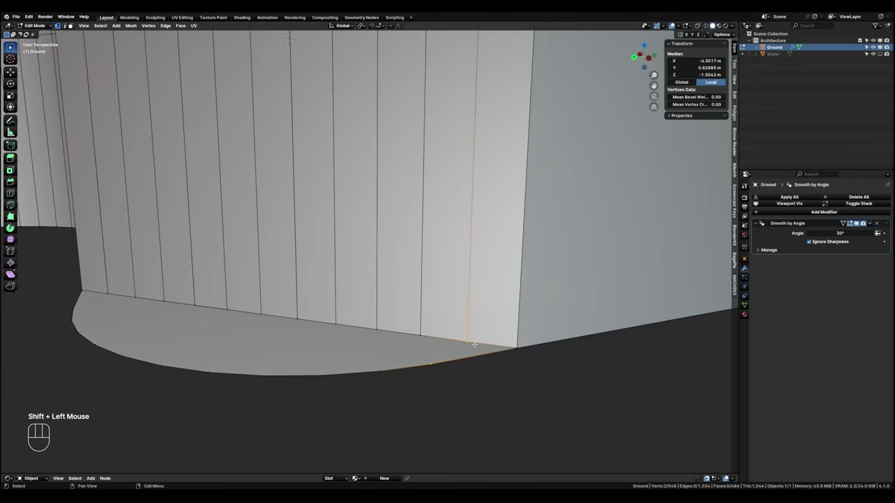
pyautogui.press('m')
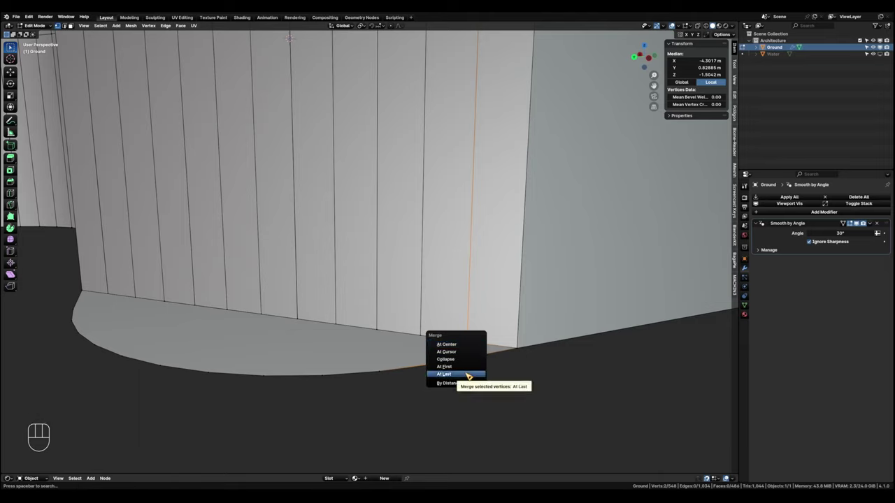
pyautogui.click(466, 375)
# Repeat the At Last merge for the second and third vertices of the curved floor edge onto the wall's bottom edge.
pyautogui.moveTo(463, 370); pyautogui.dragTo(441, 353, button='middle')
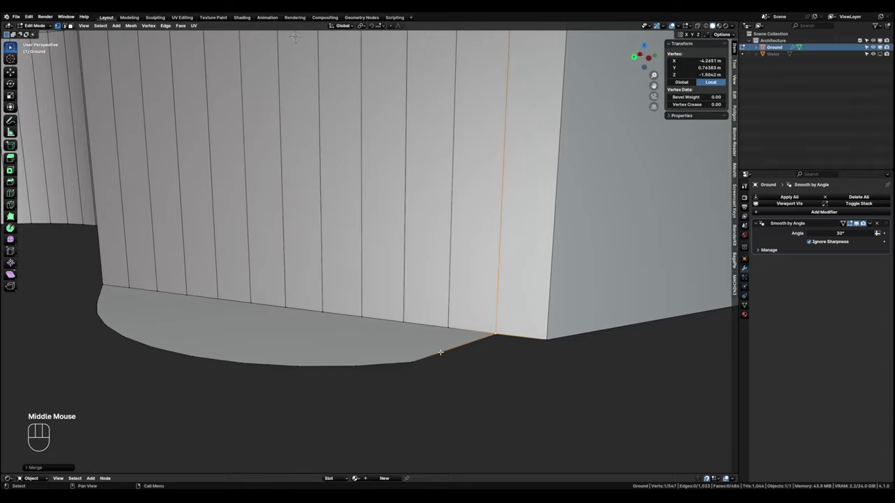
pyautogui.keyDown('shift'); pyautogui.click(440, 329); pyautogui.keyUp('shift')
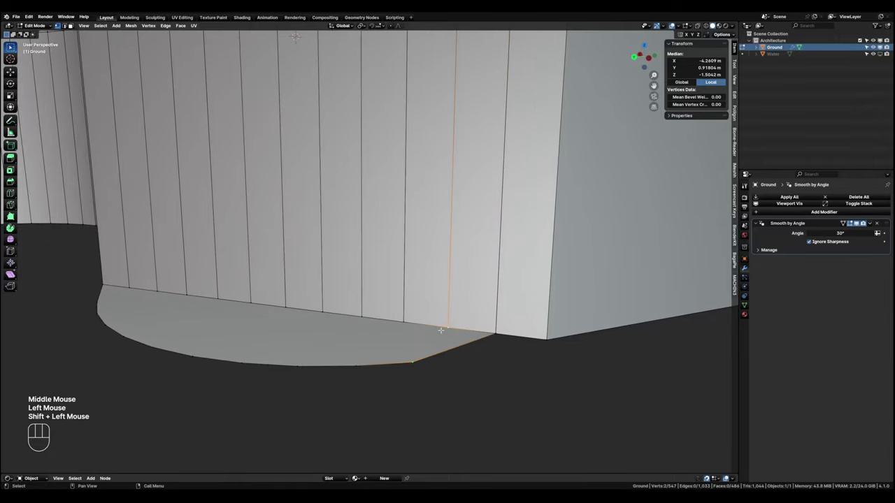
pyautogui.hotkey('shift', 'r')
pyautogui.click(358, 364)
pyautogui.keyDown('shift'); pyautogui.click(389, 326); pyautogui.keyUp('shift')
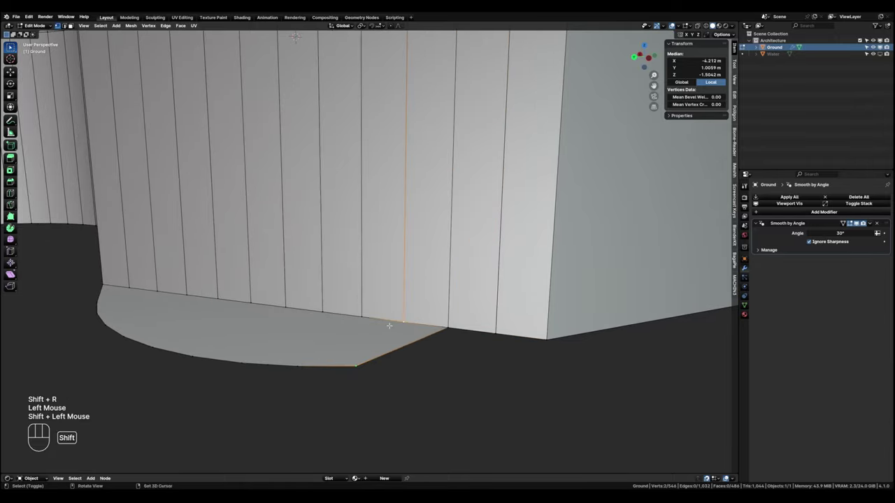
pyautogui.hotkey('shift', 'r')
pyautogui.moveTo(326, 355); pyautogui.dragTo(455, 362, button='middle')
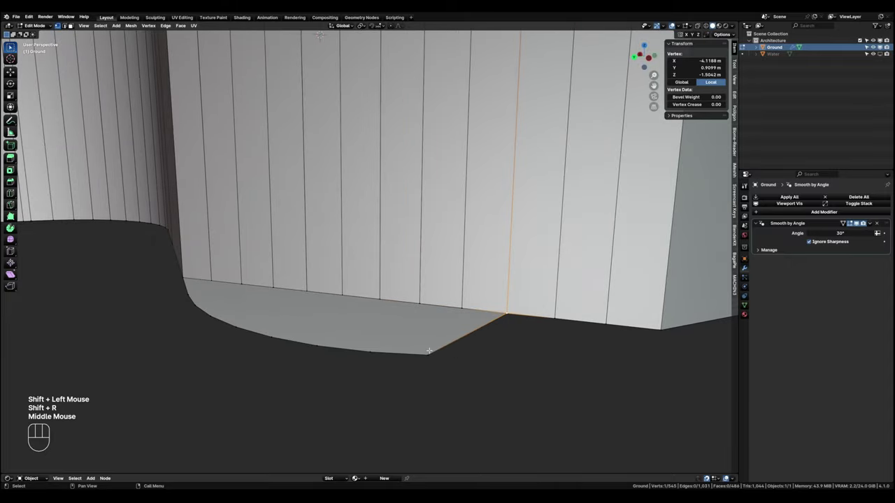
pyautogui.moveTo(460, 328); pyautogui.dragTo(465, 344, button='middle')
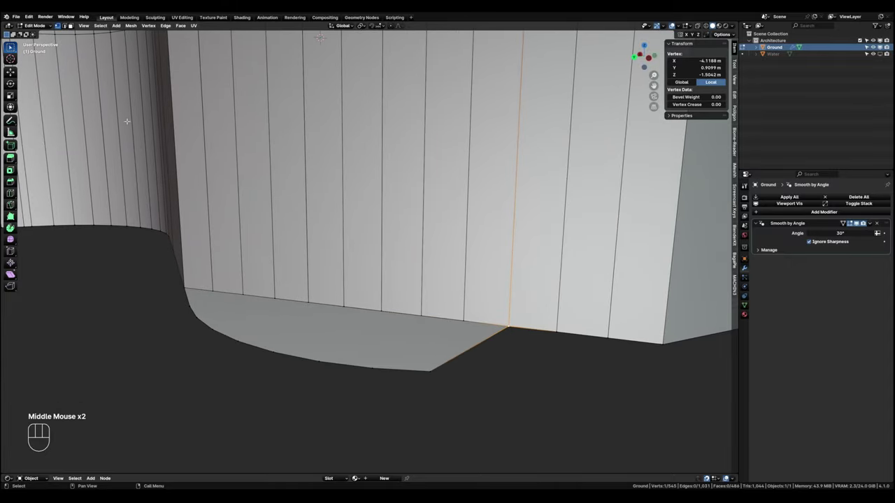
# Merge the fourth and fifth curved floor-edge vertices into their matching wall bottom vertices, undoing any stray operation.
pyautogui.click(430, 372)
pyautogui.keyDown('shift'); pyautogui.click(463, 321); pyautogui.keyUp('shift')
pyautogui.keyDown('shift'); pyautogui.click(463, 321); pyautogui.keyUp('shift')
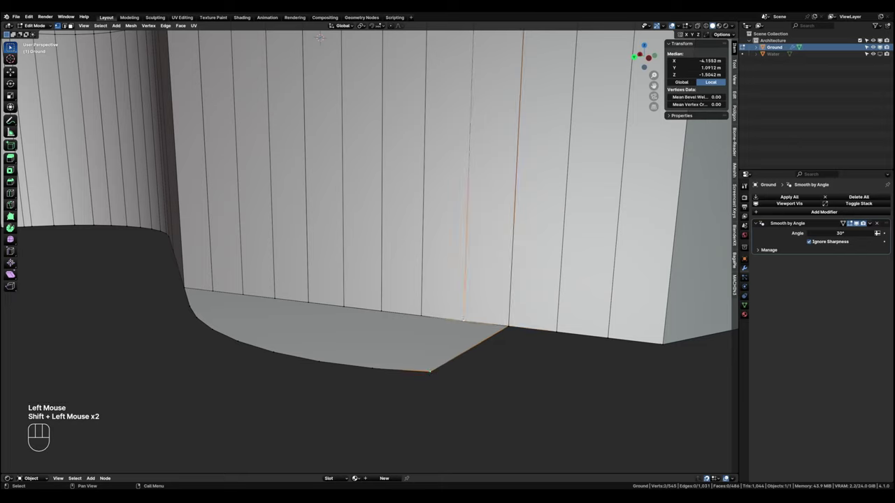
pyautogui.hotkey('ctrl', 'z')
pyautogui.hotkey('ctrl', 's')
pyautogui.hotkey('ctrl', 'z')
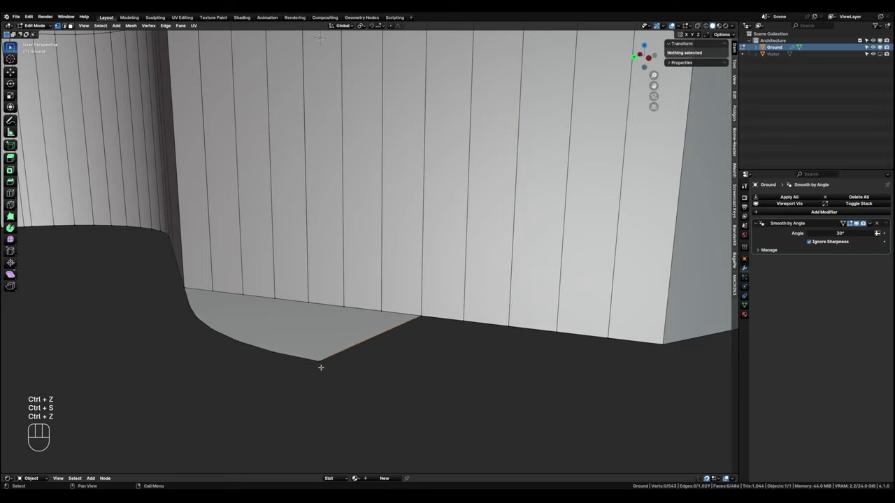
# Merge the sixth, seventh and eighth curved floor-edge vertices into their matching vertices along the flat wall's bottom edge.
pyautogui.click(320, 367)
pyautogui.keyDown('shift'); pyautogui.click(381, 311); pyautogui.keyUp('shift')
pyautogui.keyDown('shift'); pyautogui.click(381, 311); pyautogui.keyUp('shift')
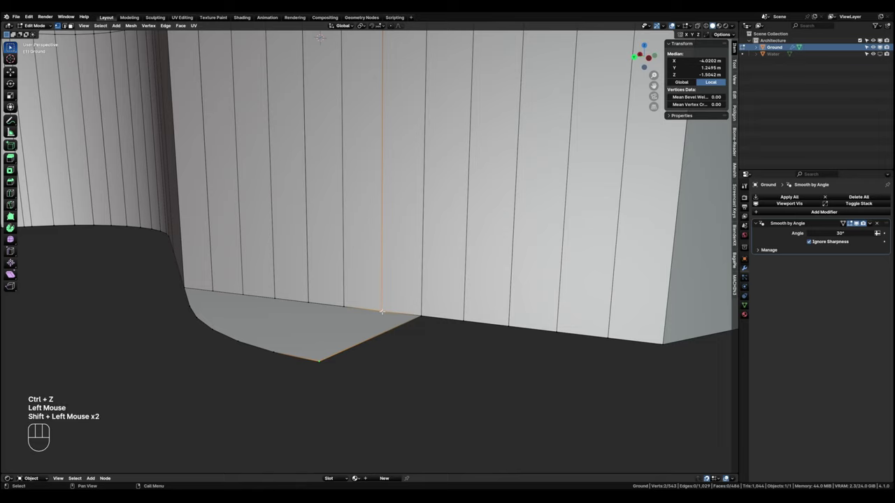
pyautogui.press('1')
pyautogui.click(275, 353)
pyautogui.keyDown('shift'); pyautogui.click(344, 307); pyautogui.keyUp('shift')
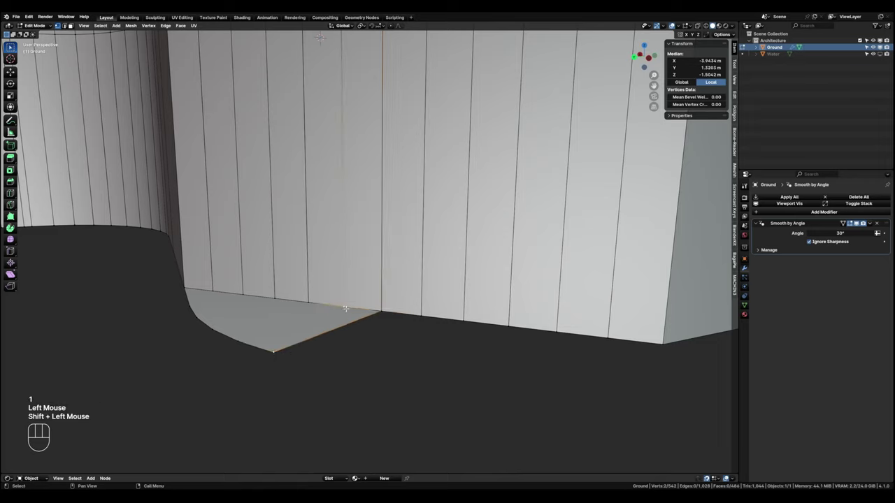
pyautogui.hotkey('shift', 'r')
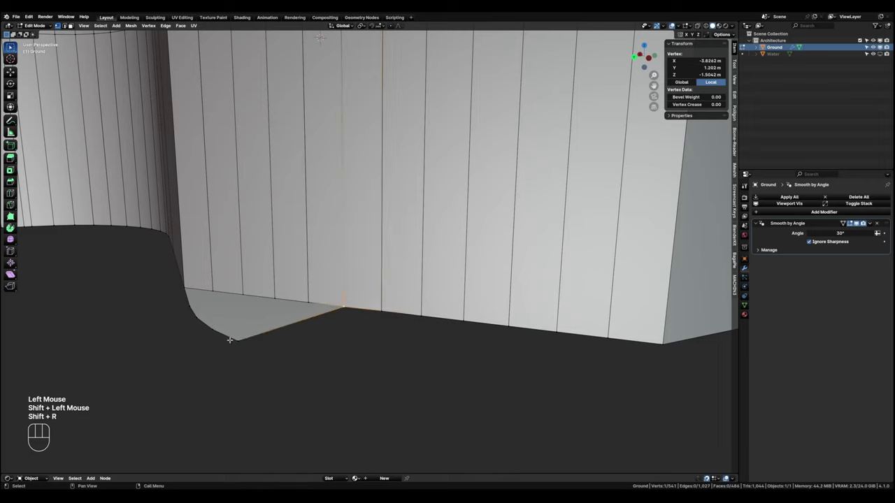
pyautogui.click(310, 306)
pyautogui.keyDown('shift'); pyautogui.click(311, 305); pyautogui.keyUp('shift')
pyautogui.press('1')
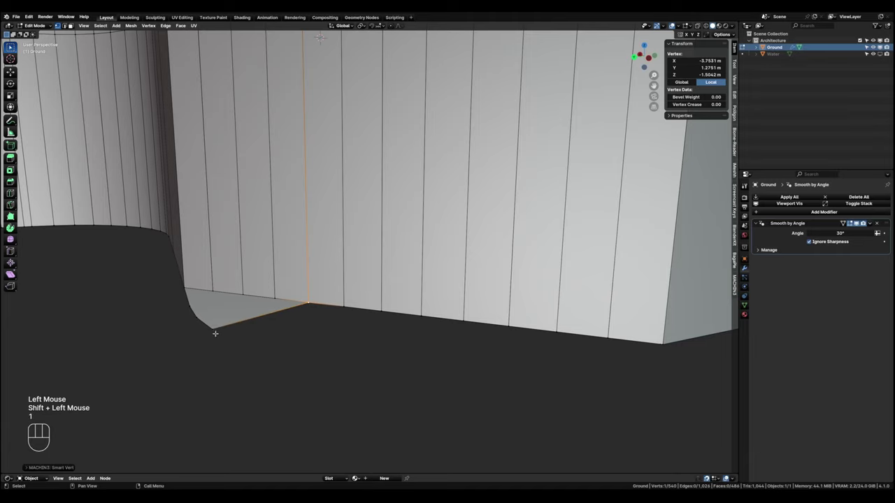
# Merge the last three curved floor-edge vertices into the wall's bottom vertices so the floor meets the flat wall all along.
pyautogui.click(214, 331)
pyautogui.keyDown('shift'); pyautogui.click(275, 299); pyautogui.keyUp('shift')
pyautogui.press('1')
pyautogui.click(198, 318)
pyautogui.keyDown('shift'); pyautogui.click(239, 297); pyautogui.keyUp('shift')
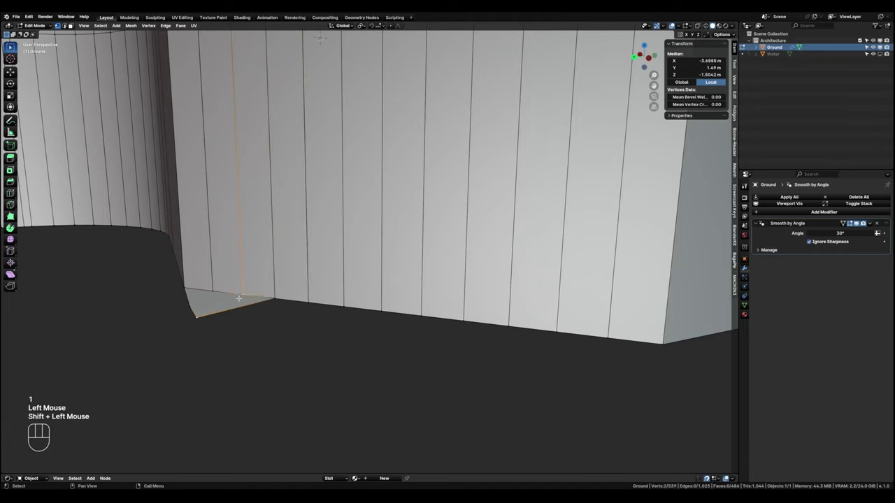
pyautogui.press('1')
pyautogui.click(189, 304)
pyautogui.keyDown('shift'); pyautogui.click(211, 293); pyautogui.keyUp('shift')
pyautogui.press('1')
pyautogui.scroll(-2, 315, 339)
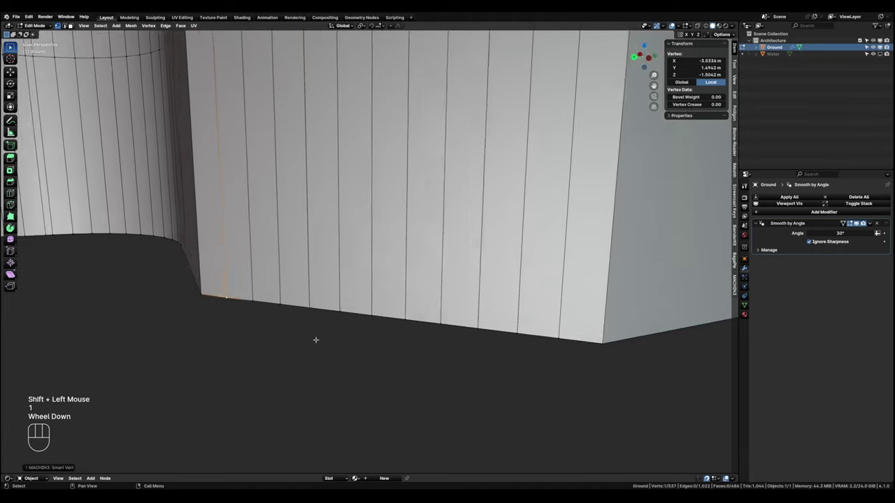
pyautogui.keyDown('shift'); pyautogui.moveTo(316, 339); pyautogui.dragTo(398, 306, button='middle'); pyautogui.keyUp('shift')
pyautogui.scroll(-1, 299, 293)
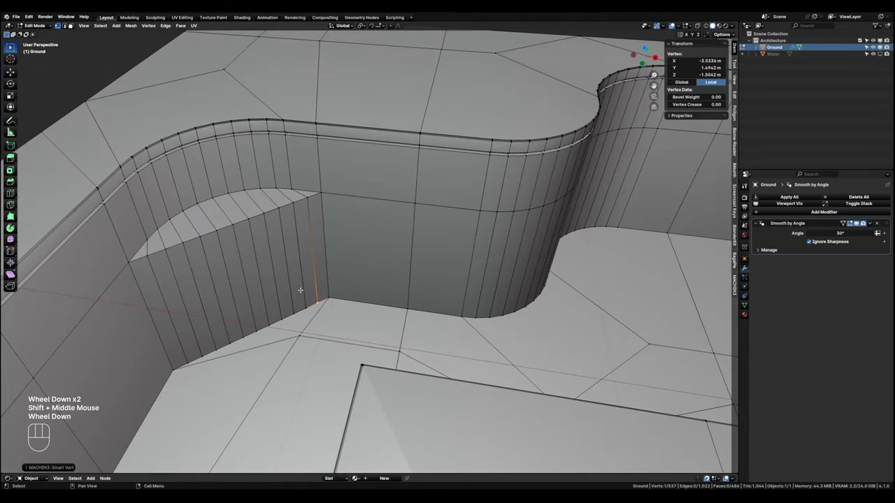
# Examine the merged corner seat and the surrounding pool walls from several angles, in Edit Mode and in Object Mode.
pyautogui.keyDown('shift'); pyautogui.moveTo(299, 293); pyautogui.dragTo(260, 215, button='middle'); pyautogui.keyUp('shift')
pyautogui.scroll(1, 393, 292)
pyautogui.scroll(-1, 404, 305)
pyautogui.scroll(1, 260, 215)
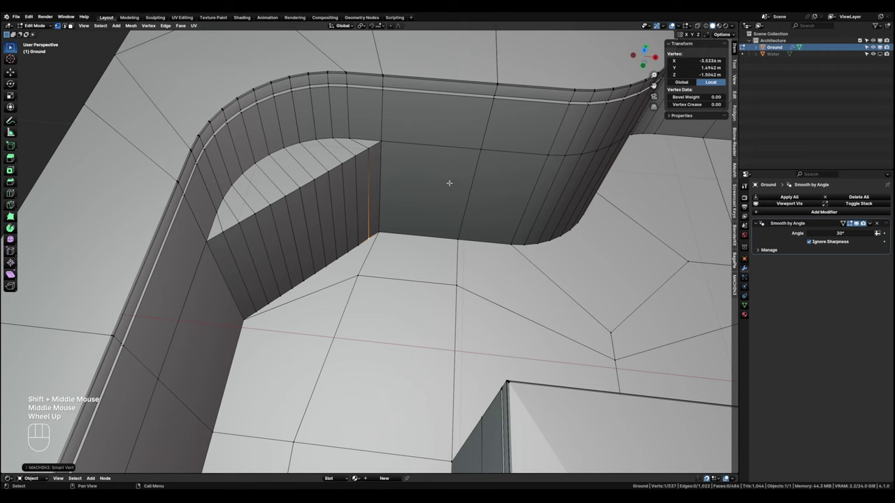
pyautogui.scroll(-2, 377, 255)
pyautogui.keyDown('shift'); pyautogui.moveTo(377, 255); pyautogui.dragTo(392, 265, button='middle'); pyautogui.keyUp('shift')
pyautogui.moveTo(392, 265); pyautogui.dragTo(489, 321, button='middle')
pyautogui.scroll(1, 465, 316)
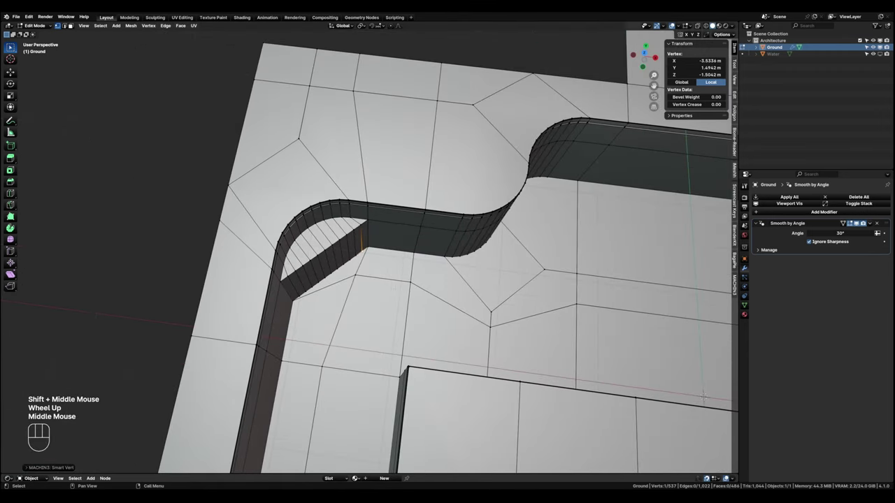
pyautogui.moveTo(427, 286); pyautogui.dragTo(455, 300, button='middle')
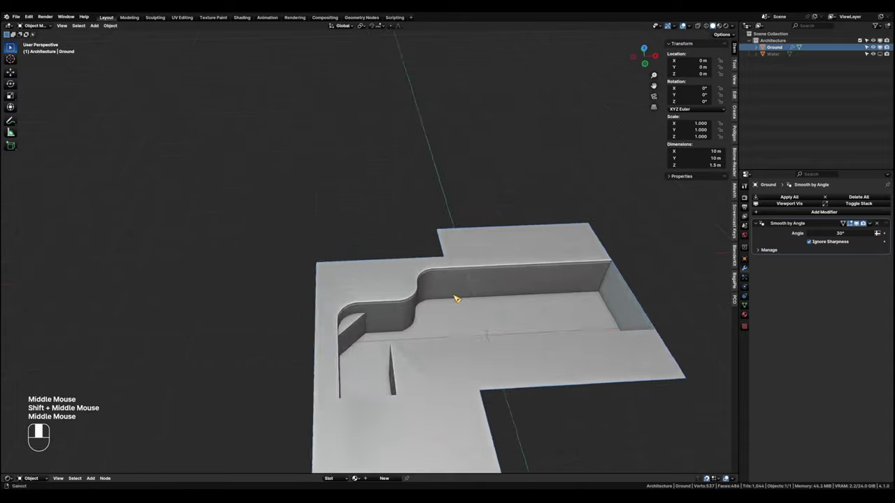
pyautogui.scroll(1, 457, 299)
pyautogui.moveTo(380, 312); pyautogui.dragTo(491, 247, button='middle')
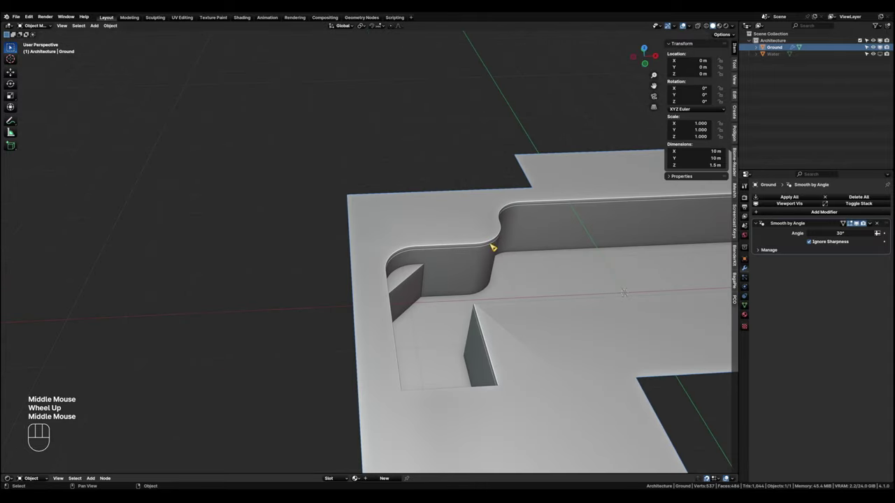
# Unhide the Water object in the viewport, select it and show it from the top in wireframe.
pyautogui.click(879, 54)
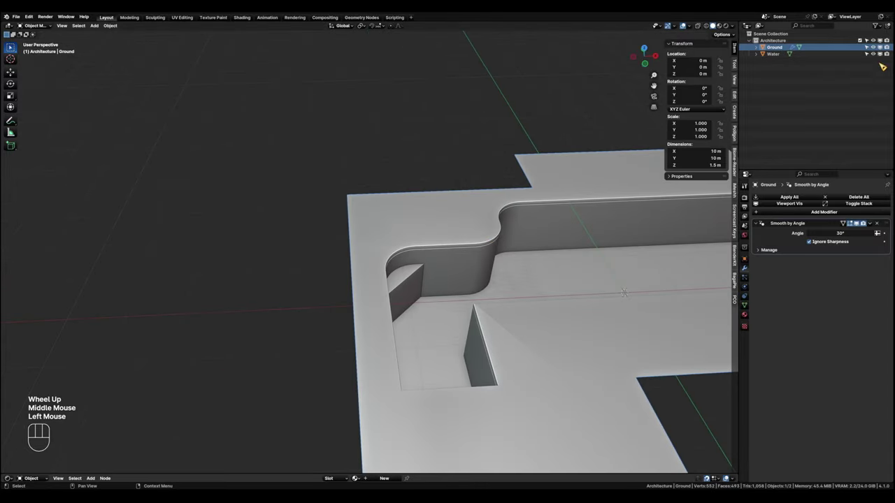
pyautogui.click(773, 54)
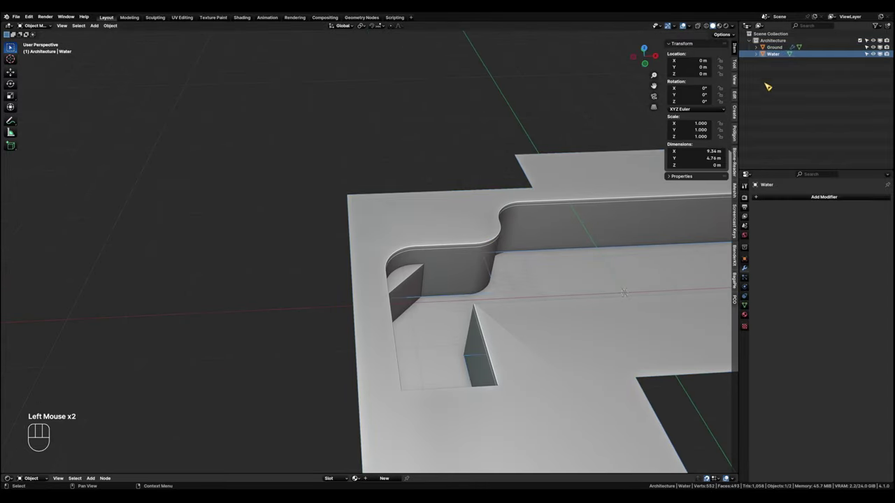
pyautogui.moveTo(489, 280); pyautogui.dragTo(425, 305, button='middle')
pyautogui.scroll(2, 425, 305)
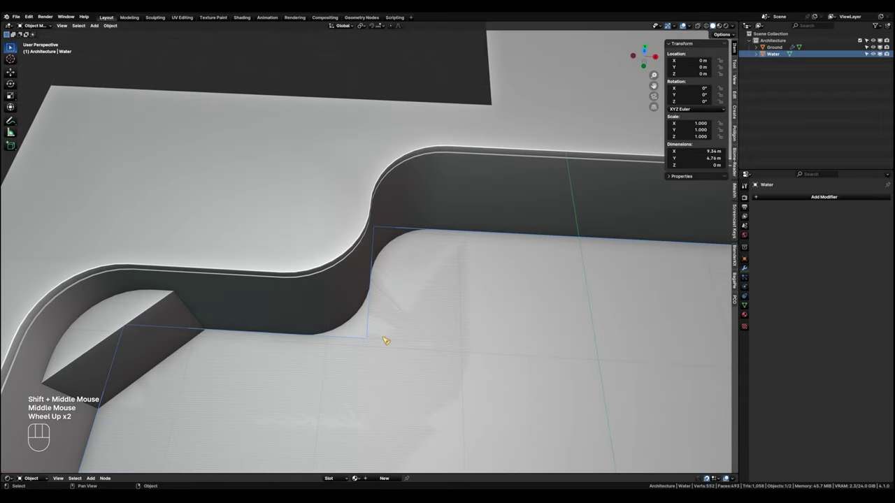
pyautogui.moveTo(395, 339); pyautogui.dragTo(445, 313, button='middle')
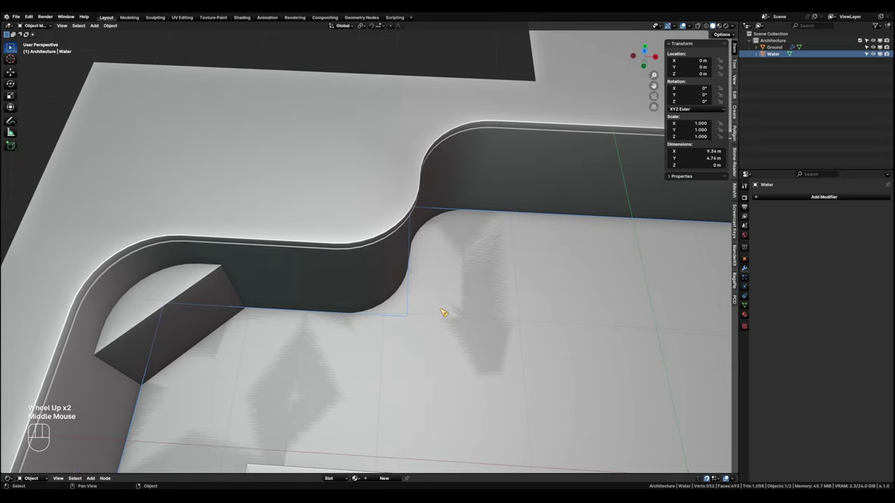
pyautogui.press('`')
pyautogui.click(481, 207)
pyautogui.hotkey('shift', 'z')
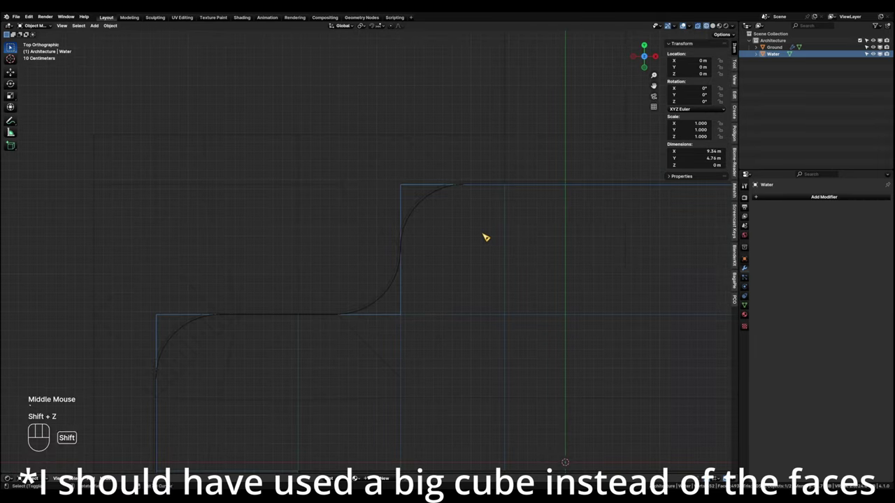
# Change the snap target and extrude the Water mesh's inner corner vertex about 1.09 m along negative X, aligned with the neighbouring vertex on the lower edge.
pyautogui.press('Tab')
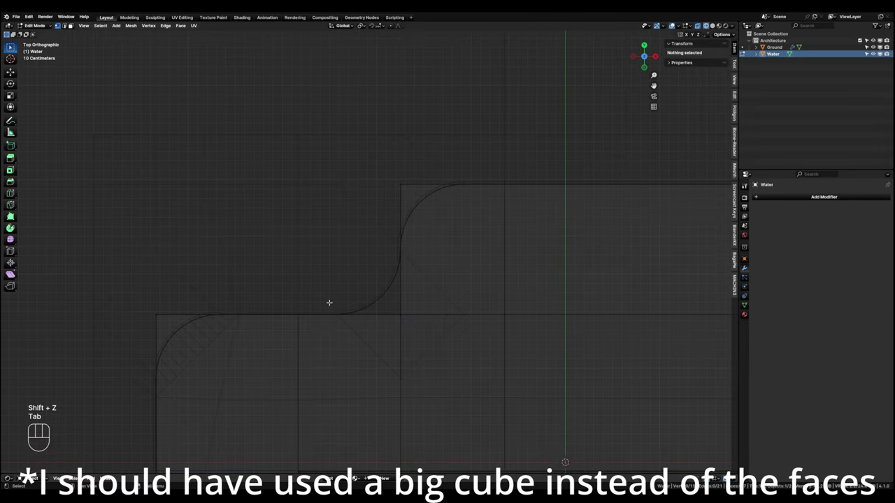
pyautogui.moveTo(413, 196); pyautogui.dragTo(389, 172)
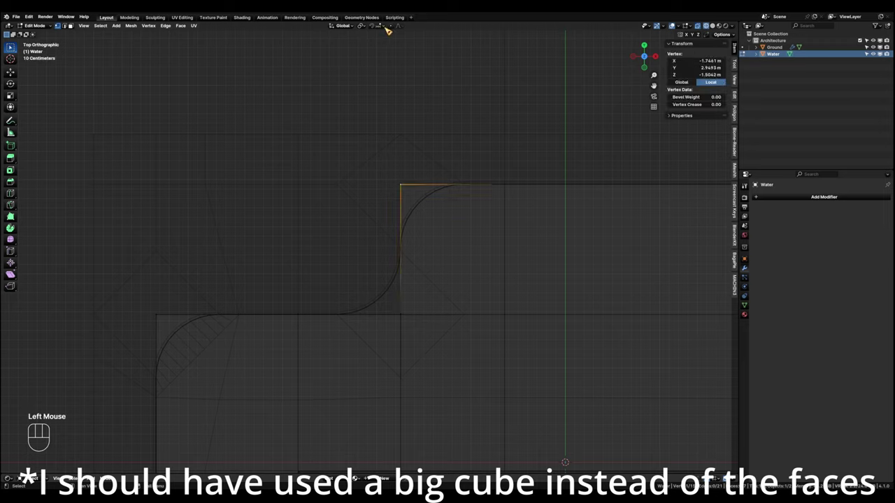
pyautogui.click(383, 27)
pyautogui.click(361, 67)
pyautogui.press('e')
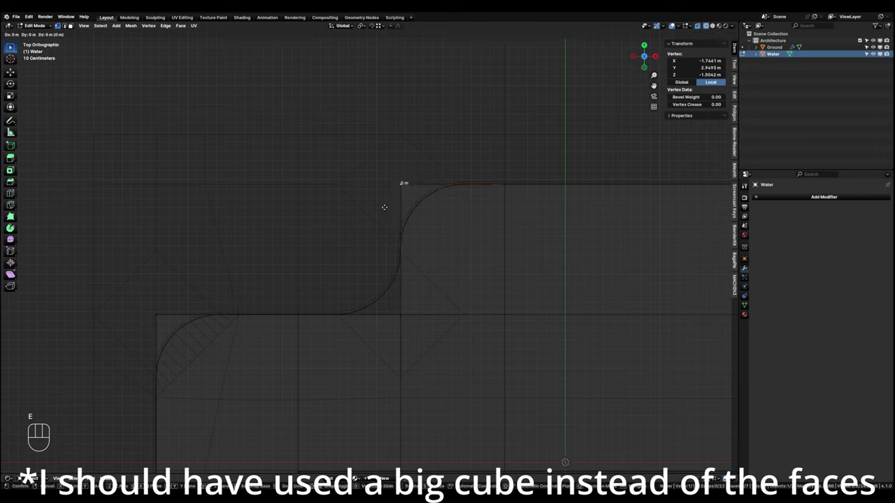
pyautogui.press('x')
pyautogui.press('ctrl')
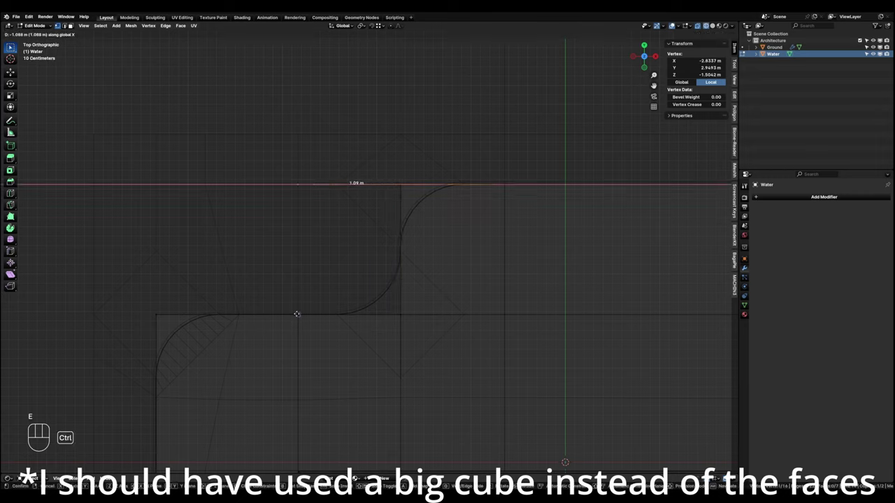
pyautogui.click(297, 317)
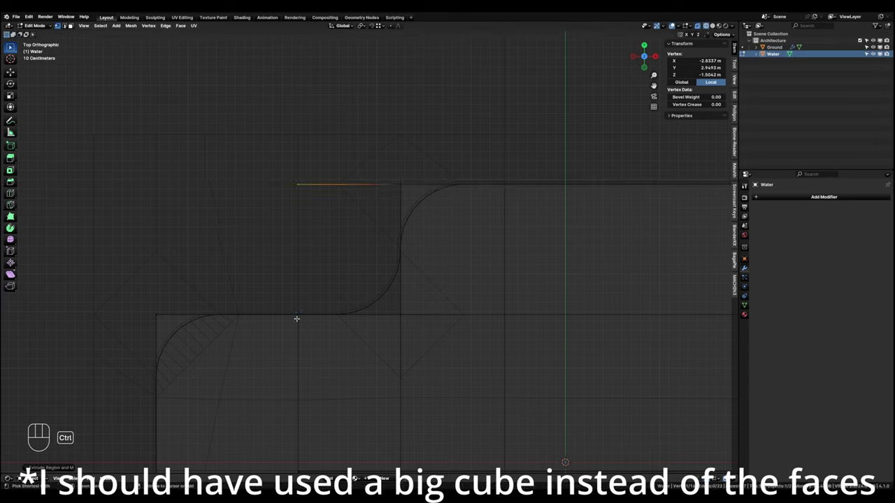
# Fill a four-sided face between the extruded edge and the two vertices below it to cover the curved corner.
pyautogui.click(295, 308)
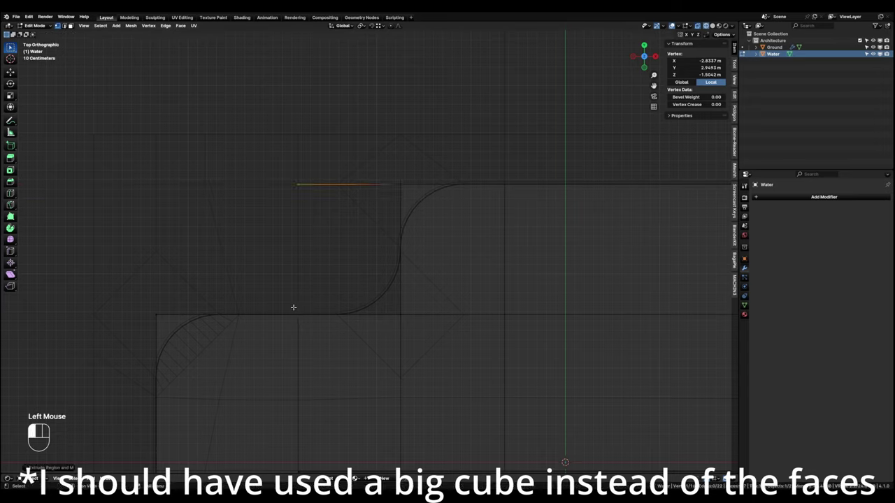
pyautogui.keyDown('shift'); pyautogui.click(393, 310); pyautogui.keyUp('shift')
pyautogui.keyDown('shift'); pyautogui.click(413, 242); pyautogui.keyUp('shift')
pyautogui.keyDown('shift'); pyautogui.click(308, 180); pyautogui.keyUp('shift')
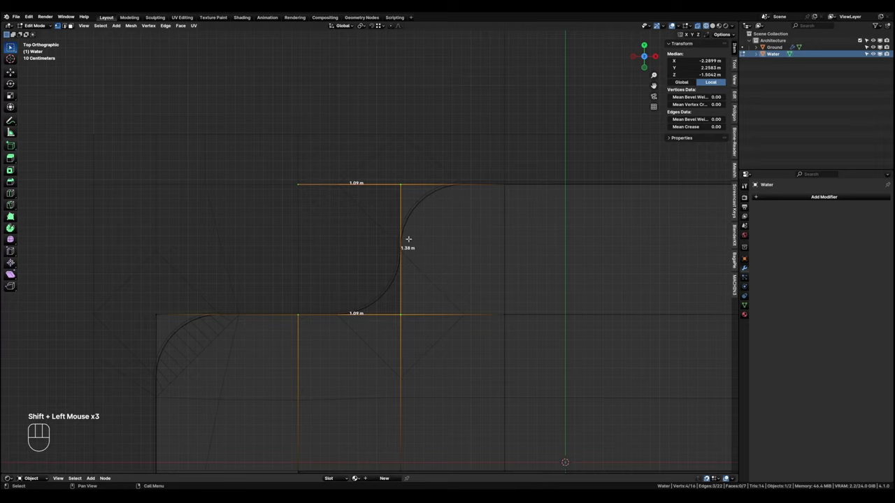
pyautogui.press('f')
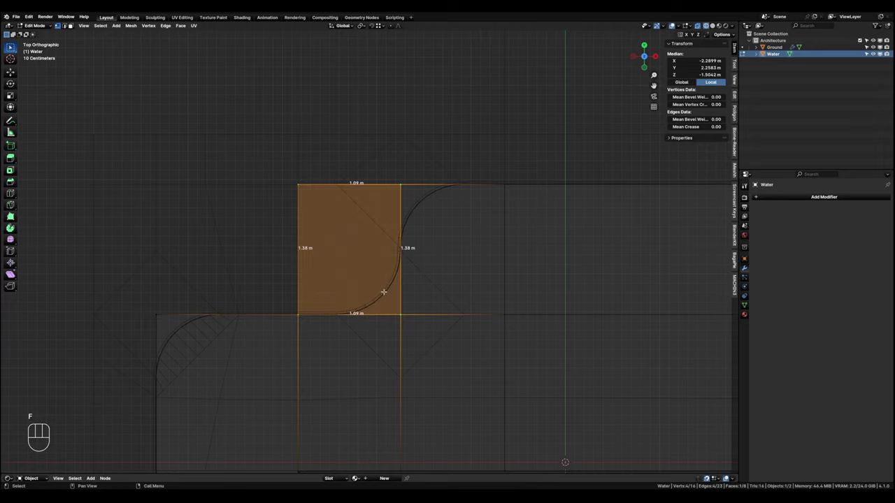
# Extrude all Water faces upward about 1.4 m so the water surface reaches the groove in the pool wall.
pyautogui.scroll(-2, 383, 291)
pyautogui.keyDown('shift'); pyautogui.moveTo(438, 311); pyautogui.dragTo(471, 279, button='middle'); pyautogui.keyUp('shift')
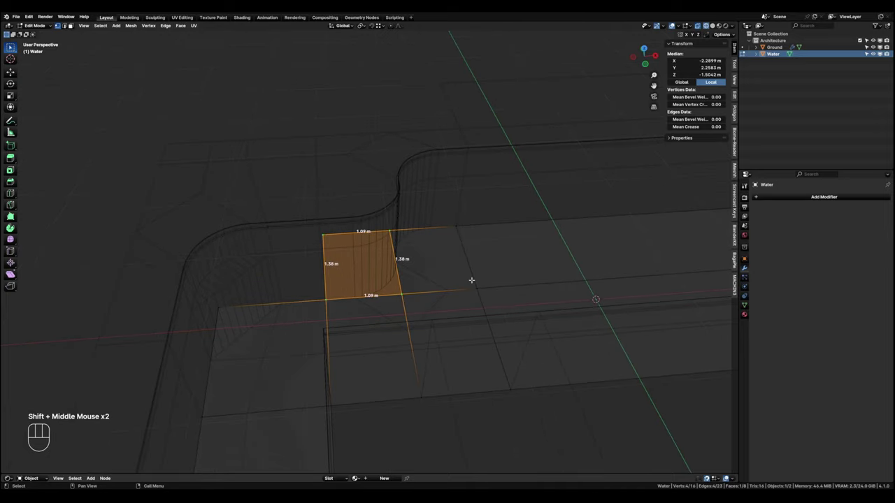
pyautogui.press('Tab')
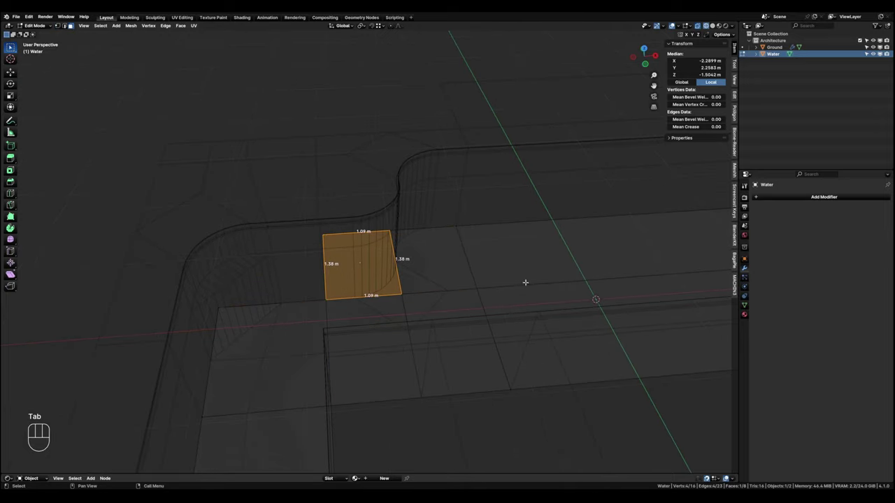
pyautogui.scroll(-2, 531, 281)
pyautogui.moveTo(531, 281)
pyautogui.keyDown('shift'); pyautogui.mouseDown(button='middle')
pyautogui.moveTo(539, 280)
pyautogui.moveTo(469, 272)
pyautogui.mouseUp(button='middle'); pyautogui.keyUp('shift')
pyautogui.press('a')
pyautogui.hotkey('shift', 'z')
pyautogui.scroll(3, 340, 258)
pyautogui.scroll(1, 416, 193)
pyautogui.moveTo(378, 195)
pyautogui.mouseDown(button='middle')
pyautogui.moveTo(416, 194)
pyautogui.moveTo(361, 174)
pyautogui.moveTo(461, 280)
pyautogui.mouseUp(button='middle')
pyautogui.scroll(1, 461, 279)
pyautogui.moveTo(461, 189); pyautogui.dragTo(473, 340, button='middle')
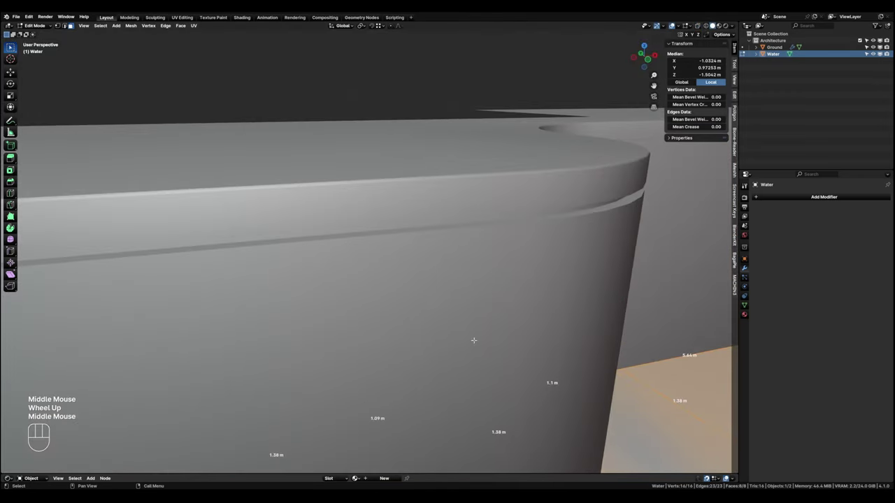
pyautogui.press('e')
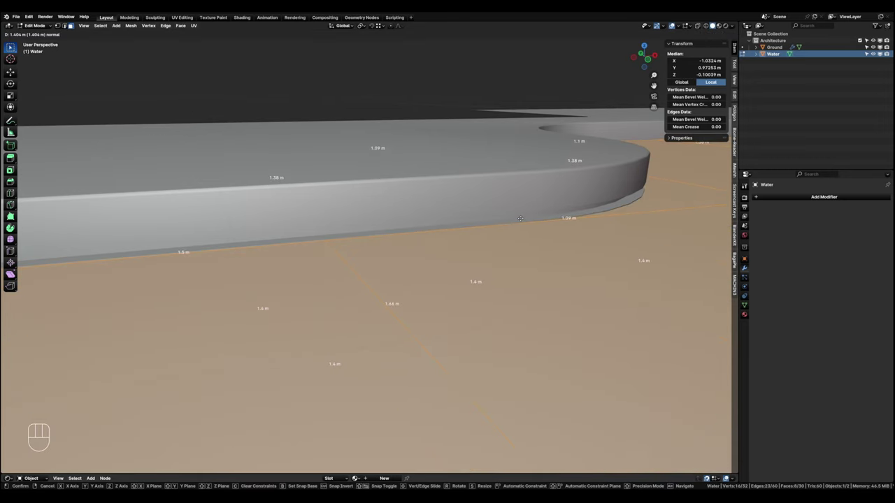
pyautogui.click(520, 219)
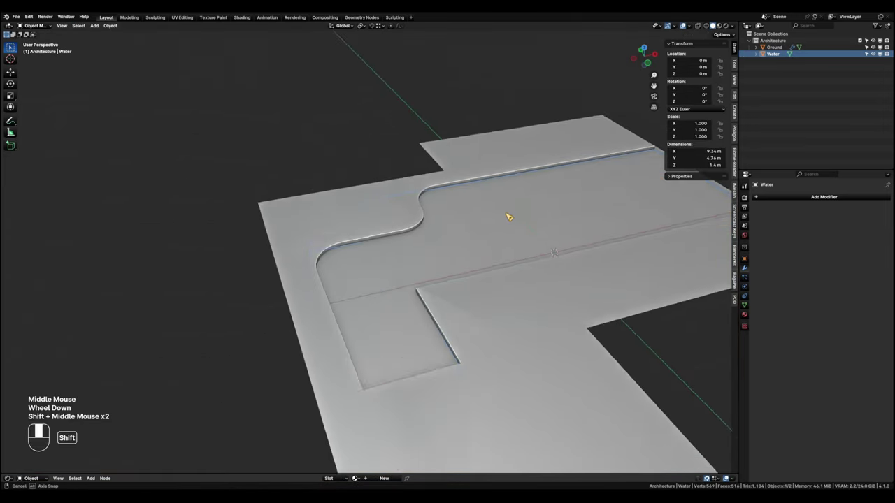
# Extrude the ground's full outer edge alongside the short pool arm 3 m upward along Z to raise a wall.
pyautogui.moveTo(507, 216); pyautogui.dragTo(529, 301, button='middle')
pyautogui.scroll(2, 529, 301)
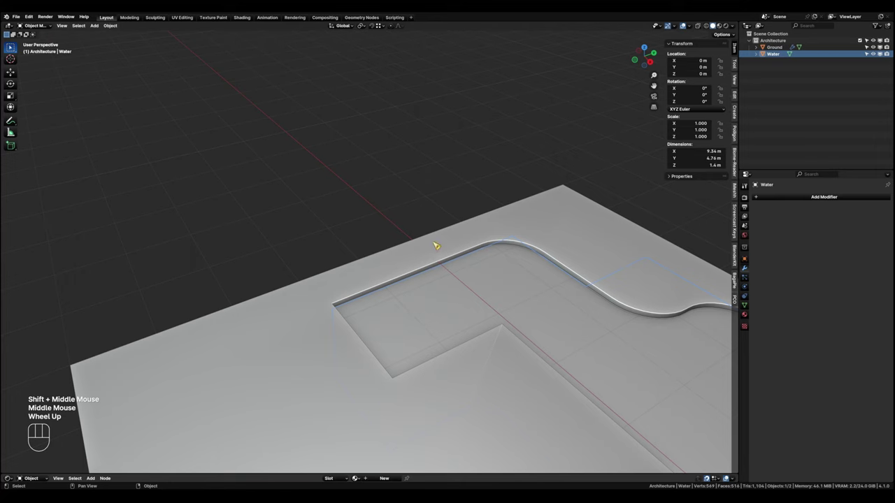
pyautogui.moveTo(435, 245); pyautogui.dragTo(410, 219, button='middle')
pyautogui.click(472, 227)
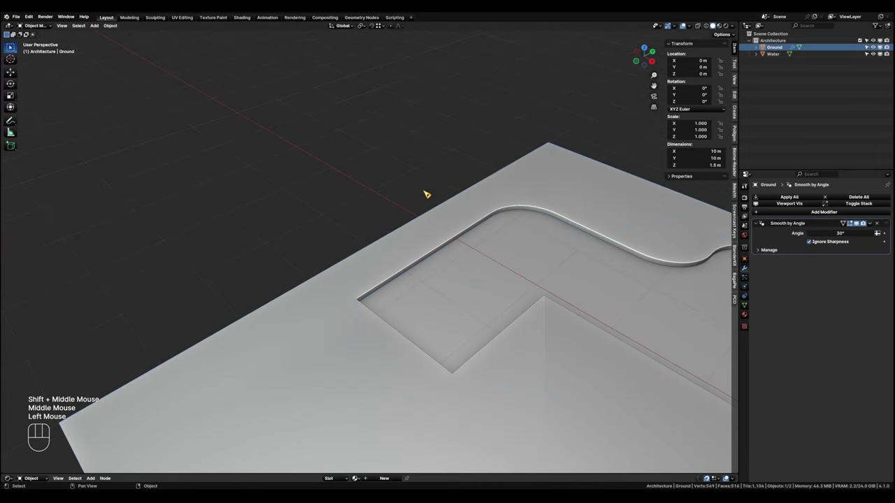
pyautogui.press('Tab')
pyautogui.click(423, 237)
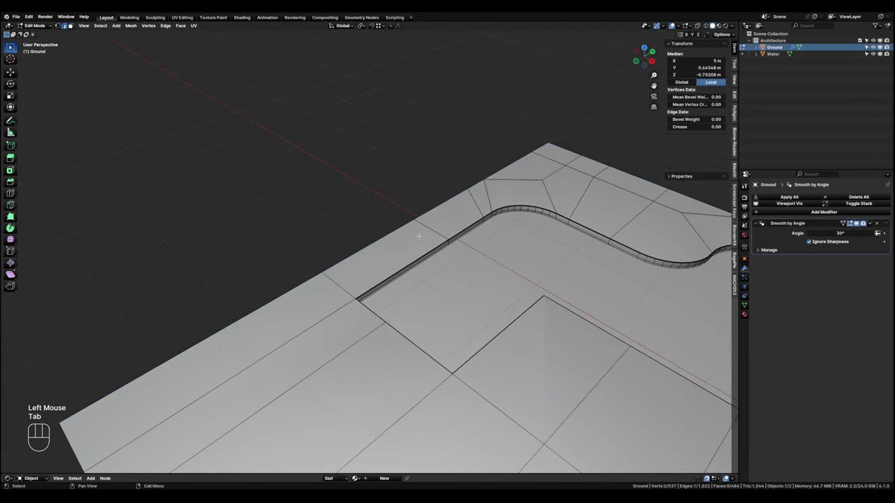
pyautogui.click(262, 310)
pyautogui.keyDown('ctrl'); pyautogui.click(544, 149); pyautogui.keyUp('ctrl')
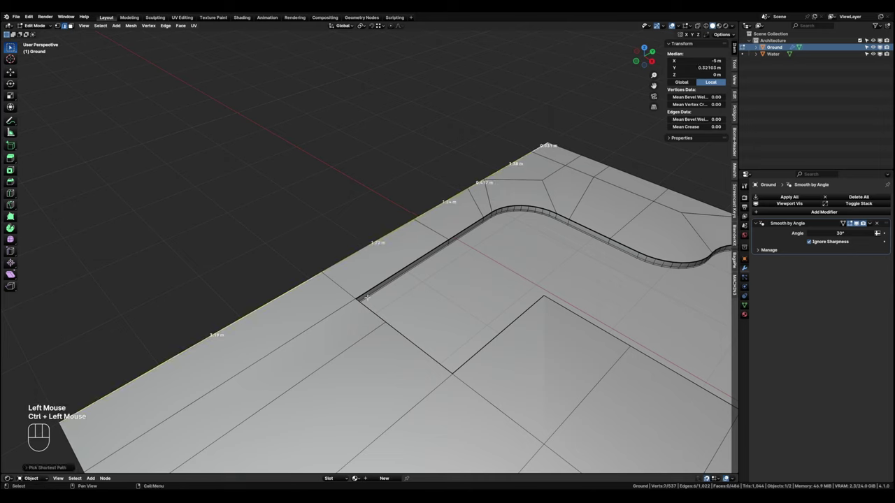
pyautogui.press('e')
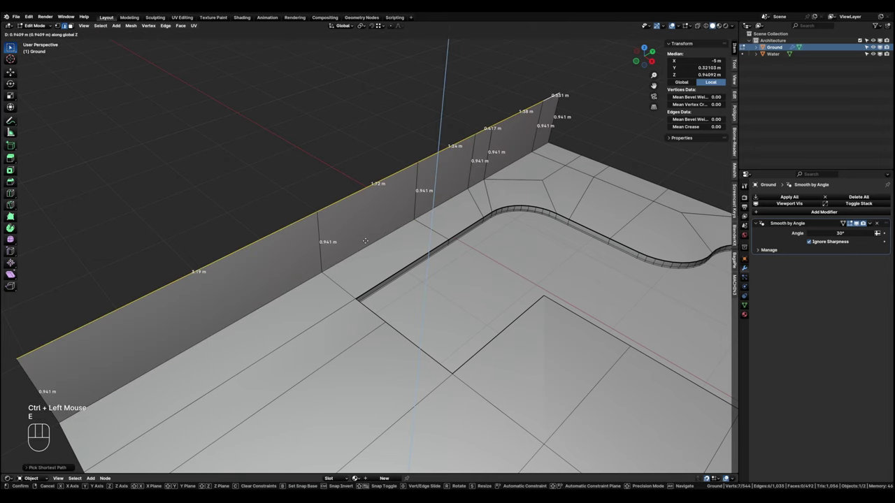
pyautogui.write('3')
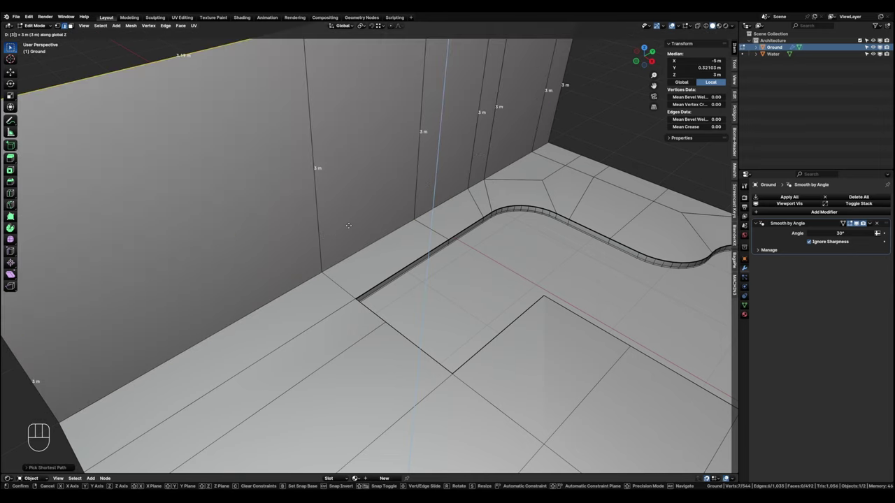
pyautogui.press('Return')
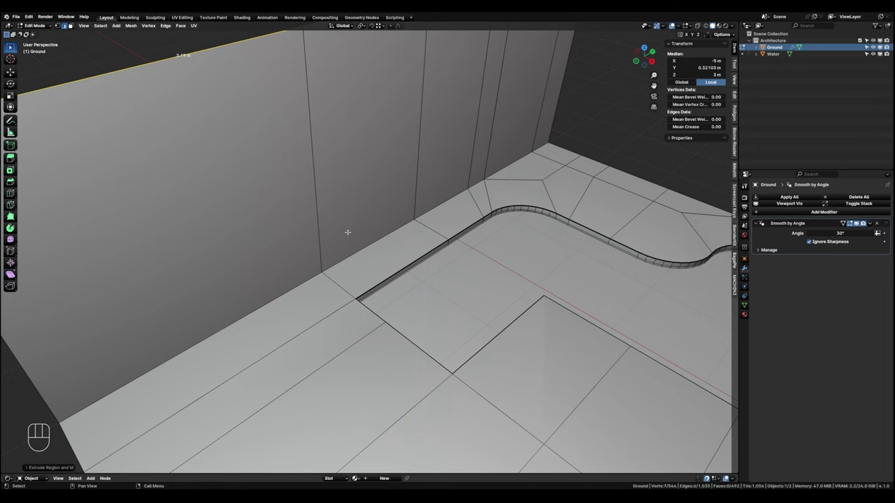
# Separate all faces of the new wall from the ground by Selection and make the separated wall the only selected object.
pyautogui.scroll(-2, 347, 232)
pyautogui.keyDown('shift'); pyautogui.moveTo(350, 237); pyautogui.dragTo(334, 187, button='middle'); pyautogui.keyUp('shift')
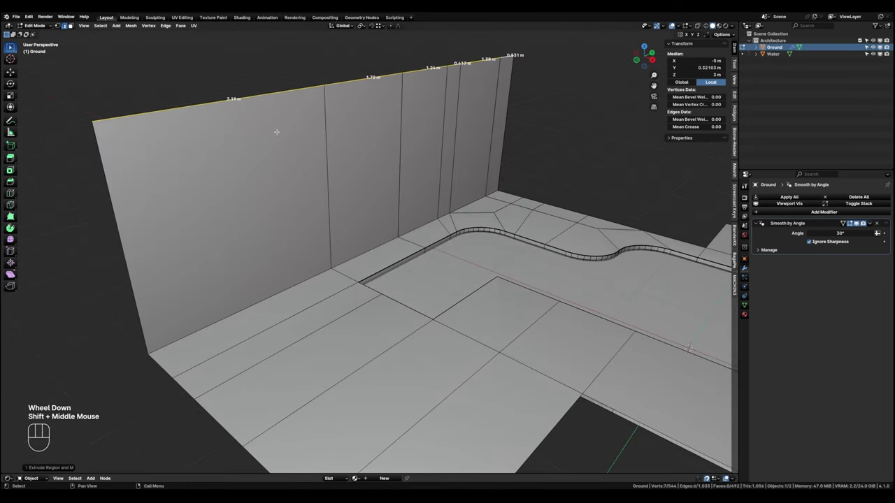
pyautogui.press('Tab')
pyautogui.moveTo(273, 110); pyautogui.dragTo(515, 157)
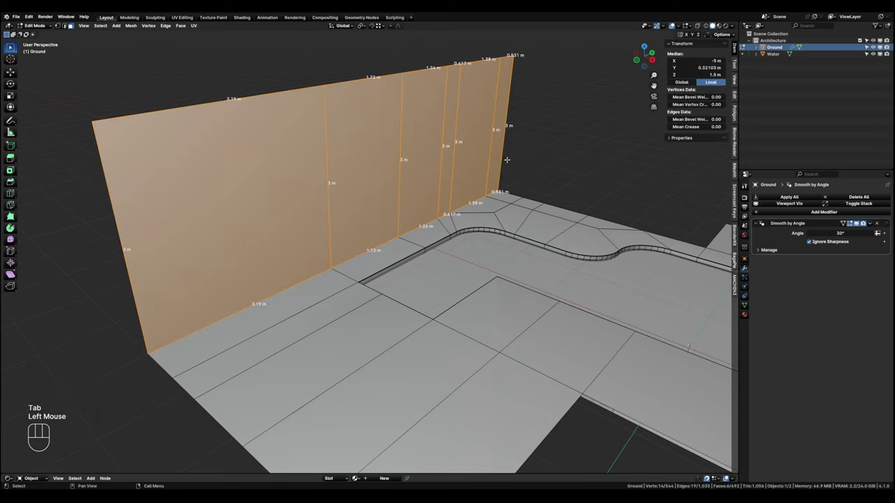
pyautogui.press('p')
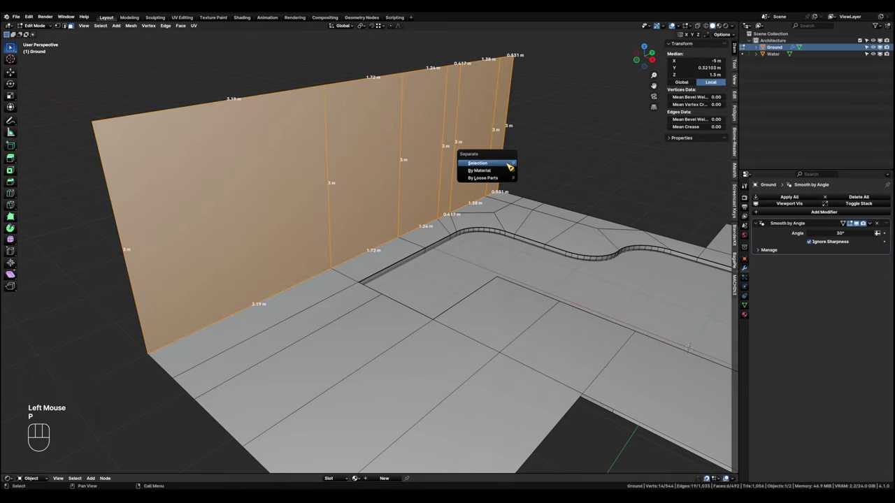
pyautogui.click(477, 163)
pyautogui.press('Tab')
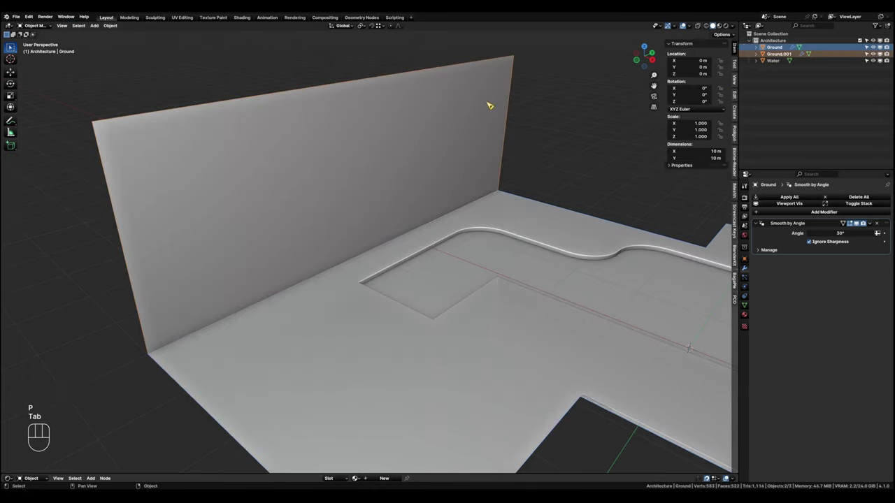
pyautogui.keyDown('shift'); pyautogui.moveTo(485, 116); pyautogui.dragTo(415, 54, button='middle'); pyautogui.keyUp('shift')
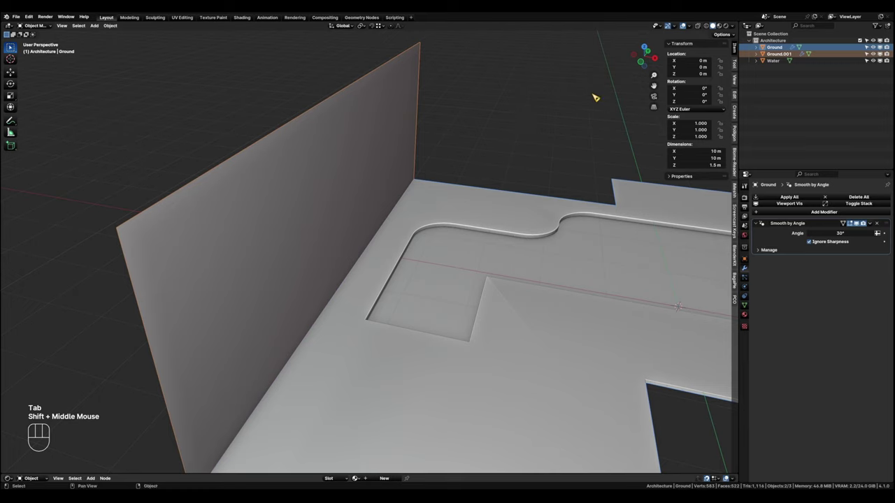
pyautogui.click(781, 54)
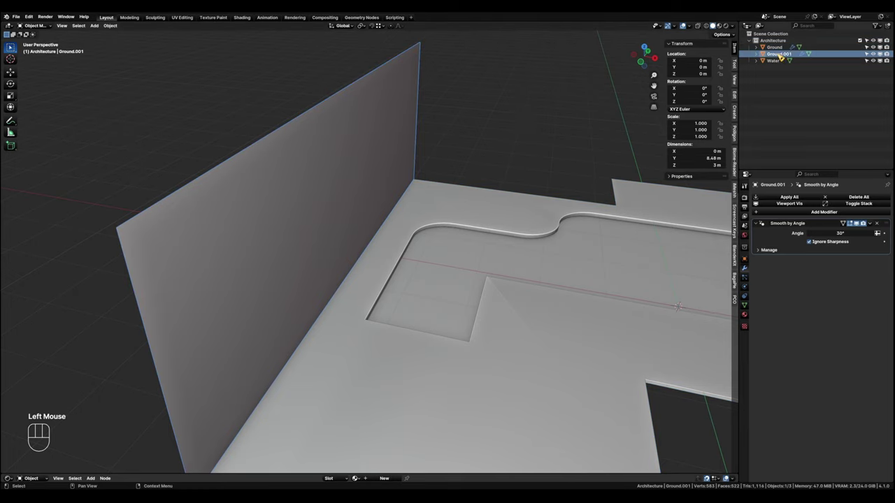
# Rename the separated side wall object as Wall_left.
pyautogui.doubleClick(781, 56)
pyautogui.write('W')
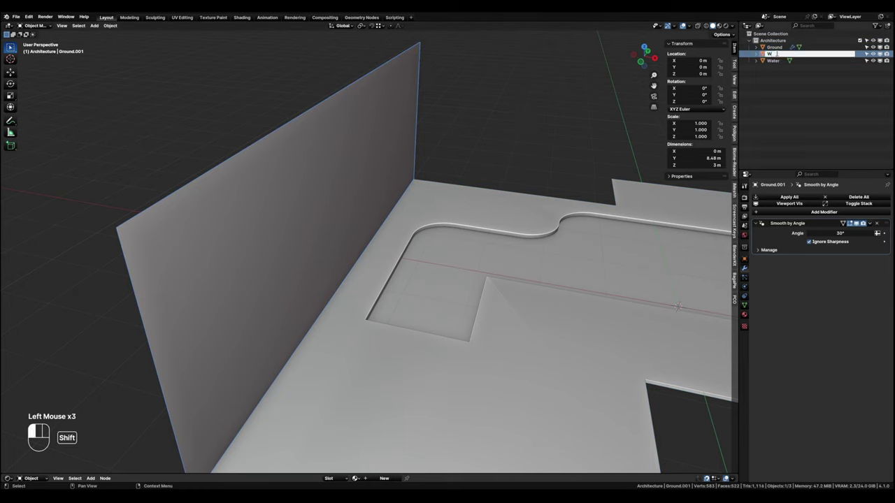
pyautogui.write('all_left')
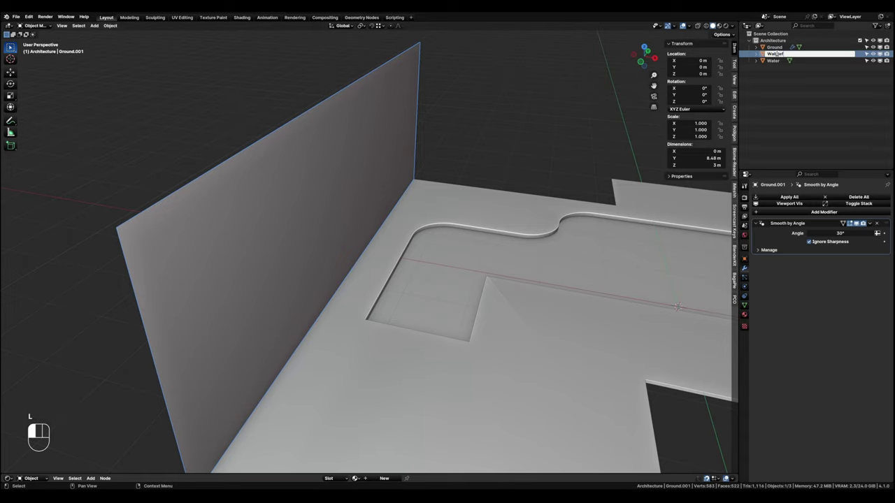
pyautogui.press('Return')
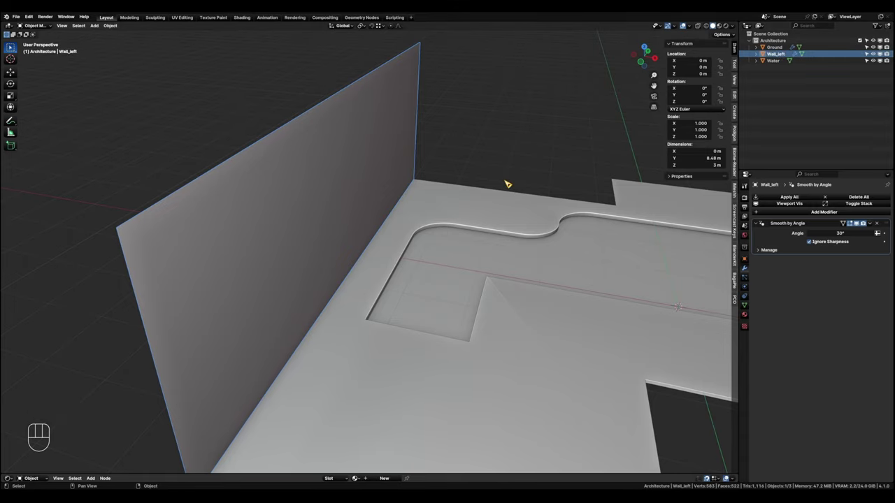
# Extrude the ground's stepped back boundary edges, including the short return edge, 3.9 m upward along Z to raise the back wall.
pyautogui.keyDown('shift'); pyautogui.moveTo(505, 184); pyautogui.dragTo(407, 275, button='middle'); pyautogui.keyUp('shift')
pyautogui.click(406, 277)
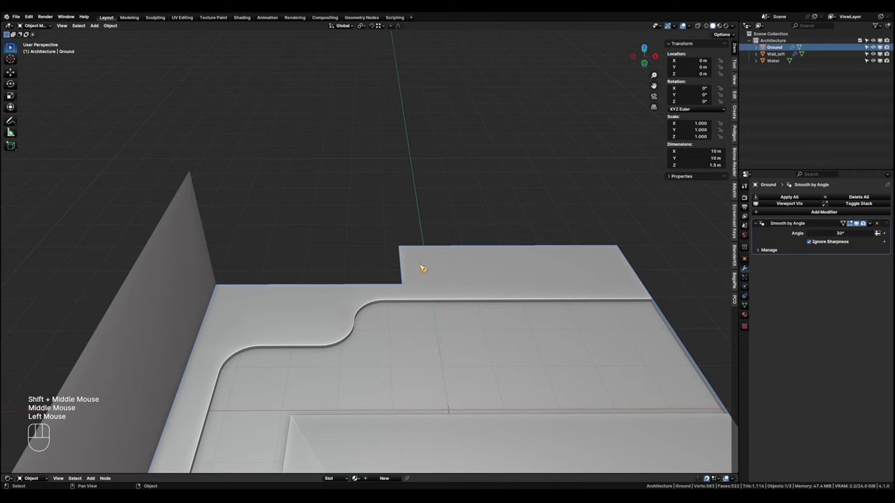
pyautogui.press('Tab')
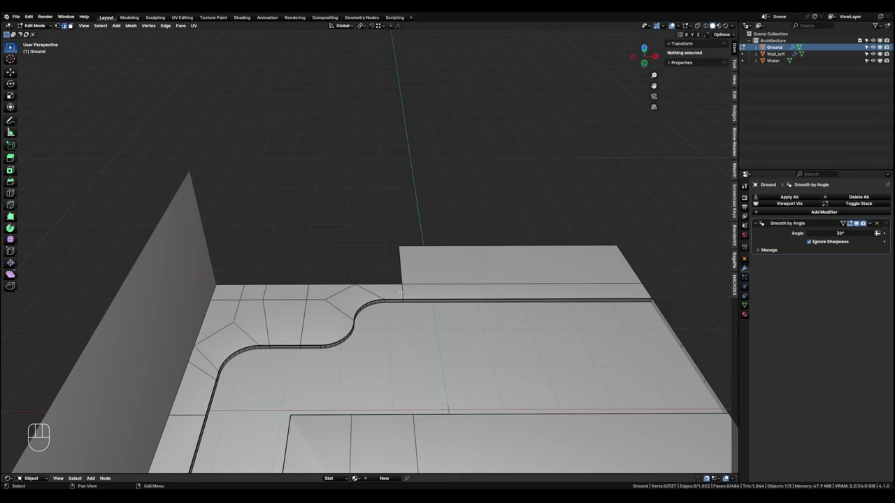
pyautogui.click(222, 292)
pyautogui.keyDown('ctrl'); pyautogui.click(403, 285); pyautogui.keyUp('ctrl')
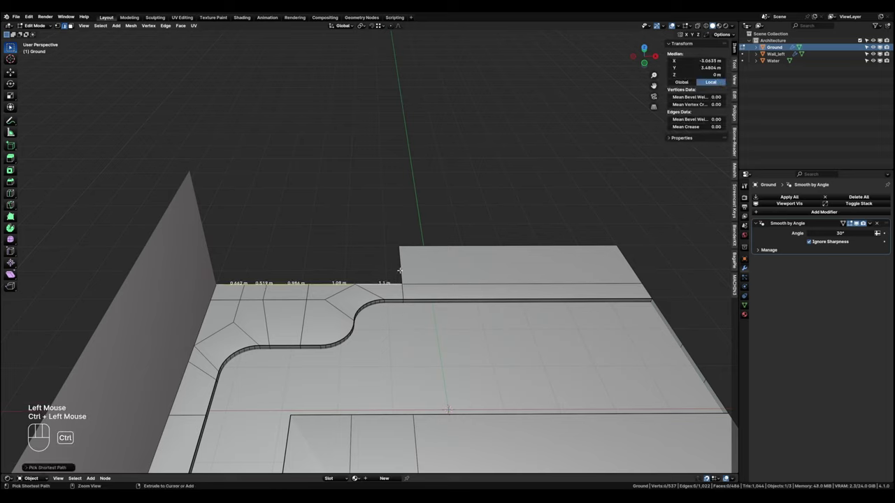
pyautogui.keyDown('ctrl'); pyautogui.click(418, 250); pyautogui.keyUp('ctrl')
pyautogui.keyDown('ctrl'); pyautogui.click(485, 246); pyautogui.keyUp('ctrl')
pyautogui.keyDown('ctrl'); pyautogui.click(484, 247); pyautogui.keyUp('ctrl')
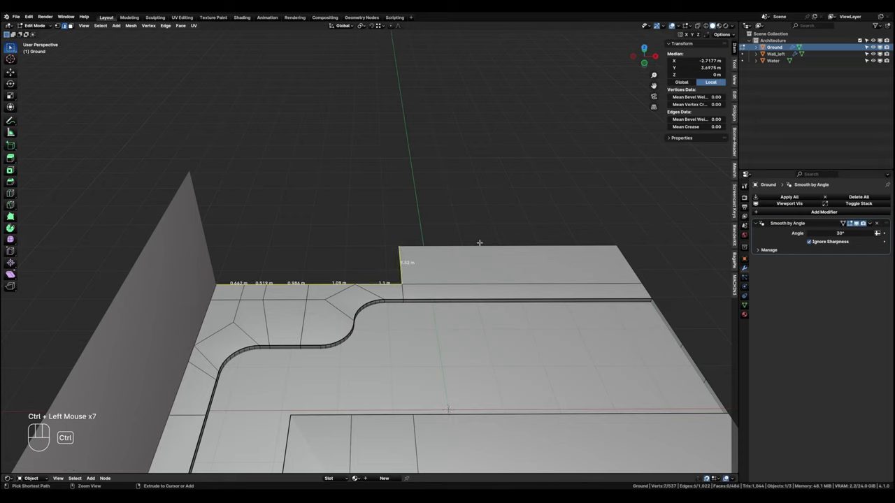
pyautogui.keyDown('shift'); pyautogui.click(479, 243); pyautogui.keyUp('shift')
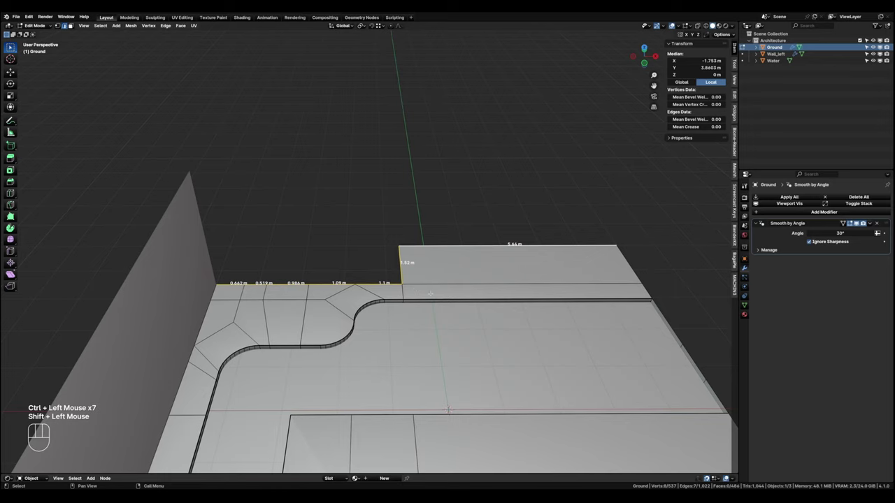
pyautogui.press('e')
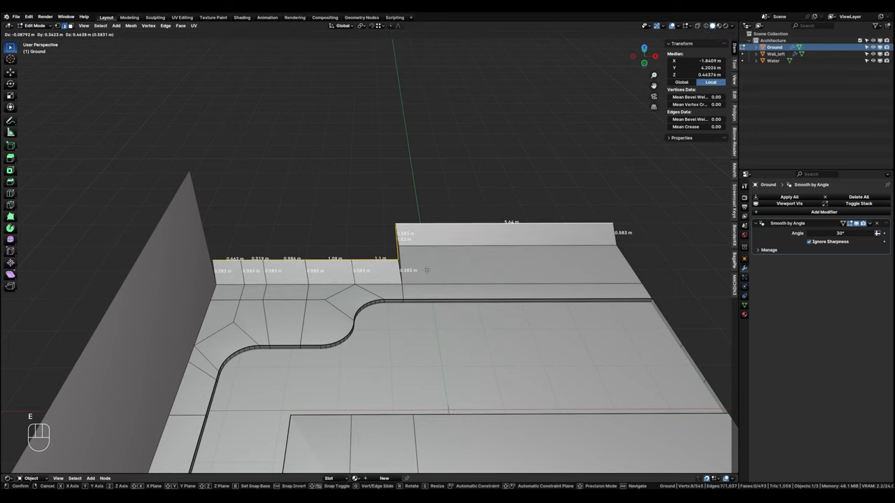
pyautogui.write('z3')
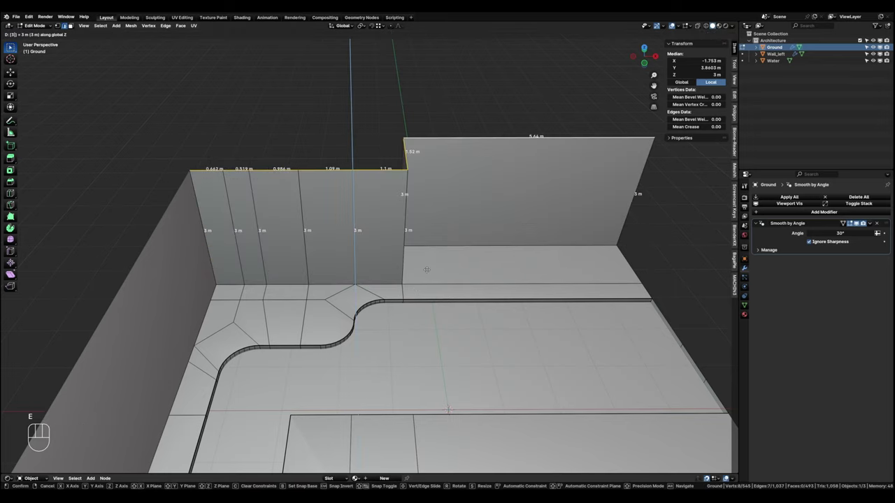
pyautogui.write('.9')
pyautogui.press('Return')
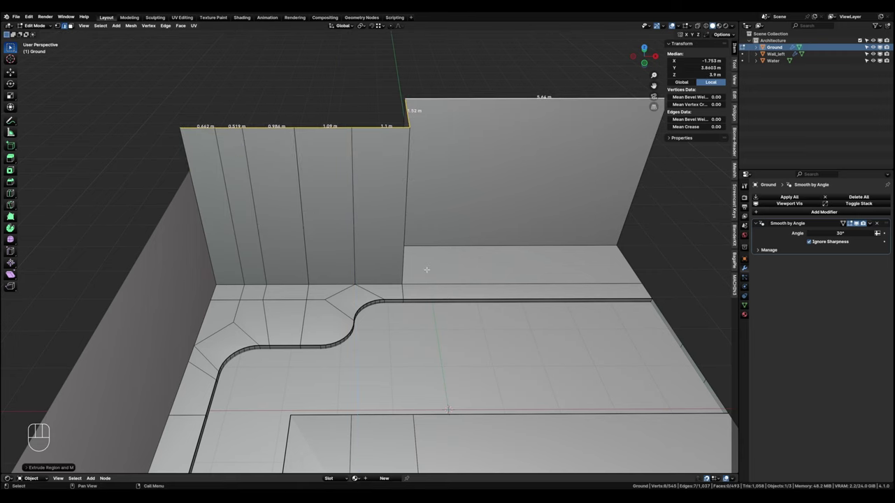
# Select all faces of the stepped back wall, separate them from the ground by Selection and return to Object Mode.
pyautogui.moveTo(427, 266); pyautogui.dragTo(496, 296, button='middle')
pyautogui.press('Tab')
pyautogui.click(555, 294)
pyautogui.moveTo(352, 239); pyautogui.dragTo(571, 253)
pyautogui.moveTo(570, 253); pyautogui.dragTo(489, 279, button='middle')
pyautogui.keyDown('shift'); pyautogui.click(405, 279); pyautogui.keyUp('shift')
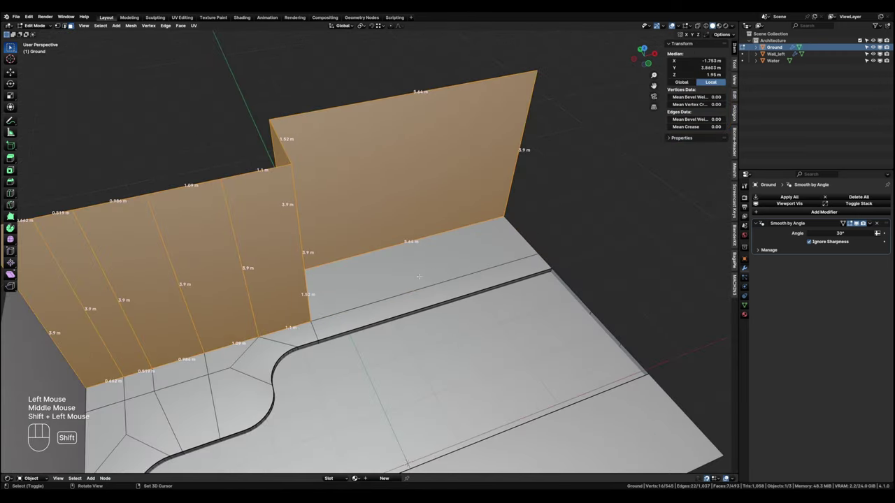
pyautogui.moveTo(406, 279)
pyautogui.keyDown('shift'); pyautogui.mouseDown(button='middle')
pyautogui.moveTo(416, 282)
pyautogui.moveTo(408, 274)
pyautogui.mouseUp(button='middle'); pyautogui.keyUp('shift')
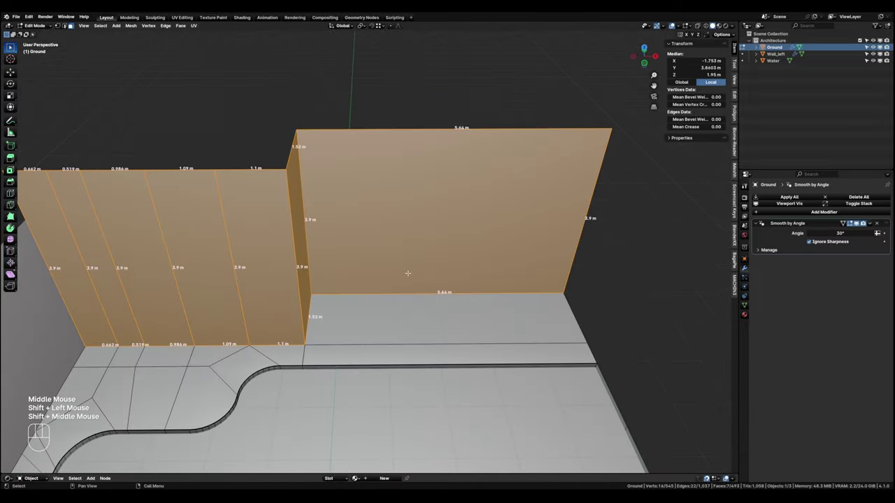
pyautogui.press('p')
pyautogui.click(407, 273)
pyautogui.press('Tab')
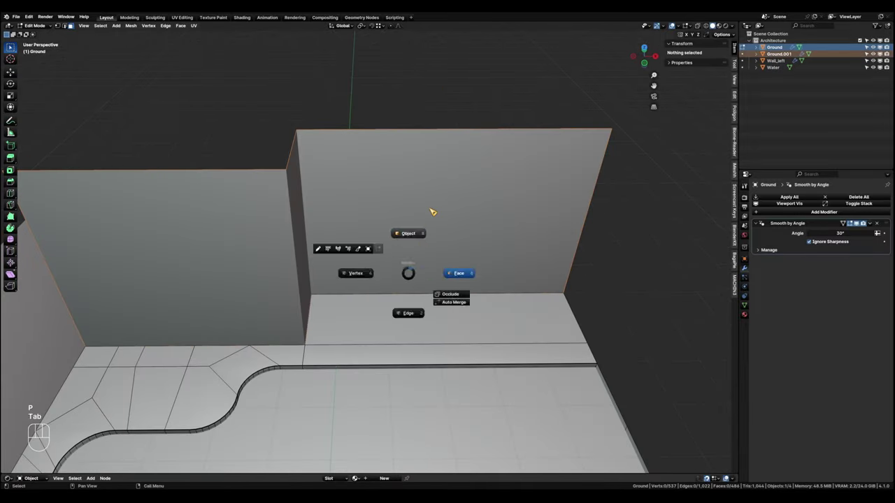
pyautogui.click(407, 220)
# Rename the active object as Wall_back.
pyautogui.moveTo(407, 220); pyautogui.dragTo(487, 211, button='middle')
pyautogui.press('F2')
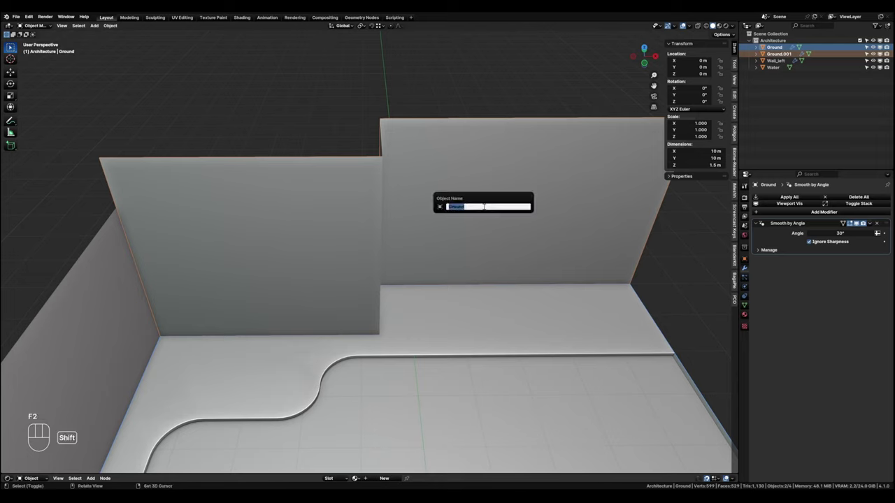
pyautogui.write('Wall_')
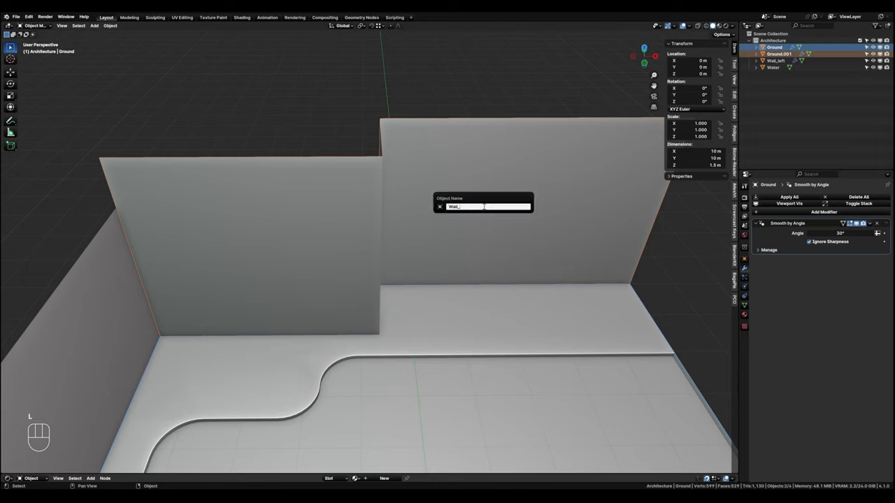
pyautogui.write('back')
pyautogui.press('Return')
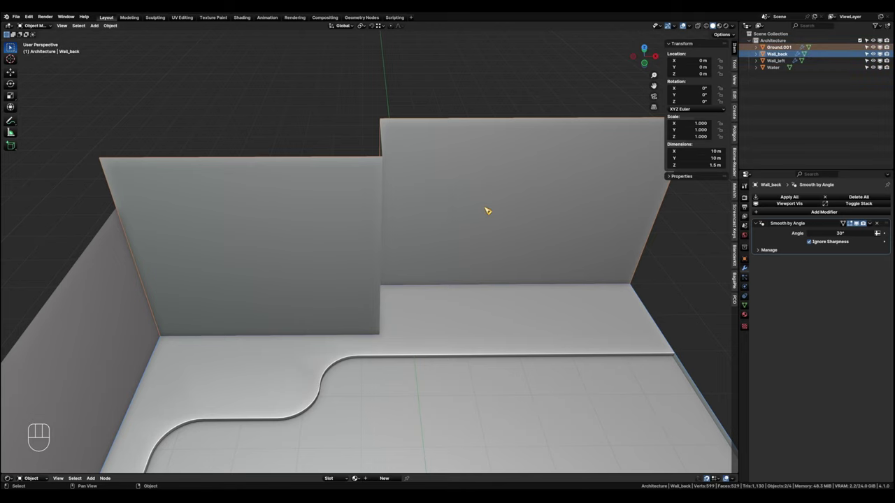
# Move the back wall's free vertical end edge about 2.9 m outward along X, past the side wall.
pyautogui.keyDown('shift'); pyautogui.moveTo(320, 205); pyautogui.dragTo(469, 166, button='middle'); pyautogui.keyUp('shift')
pyautogui.press('Tab')
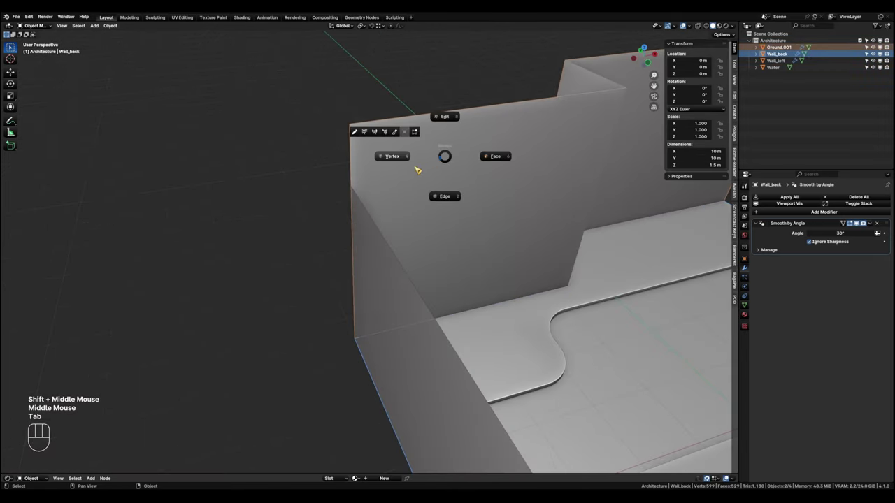
pyautogui.click(445, 196)
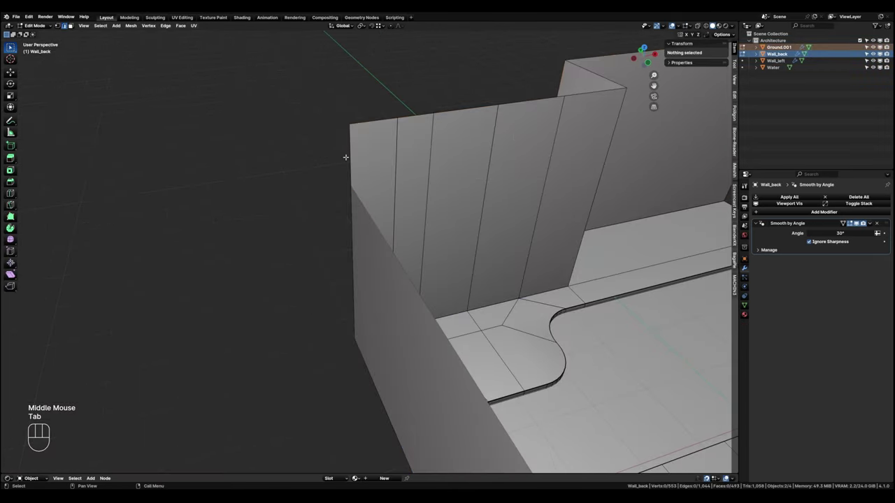
pyautogui.click(343, 176)
pyautogui.press('g')
pyautogui.press('x')
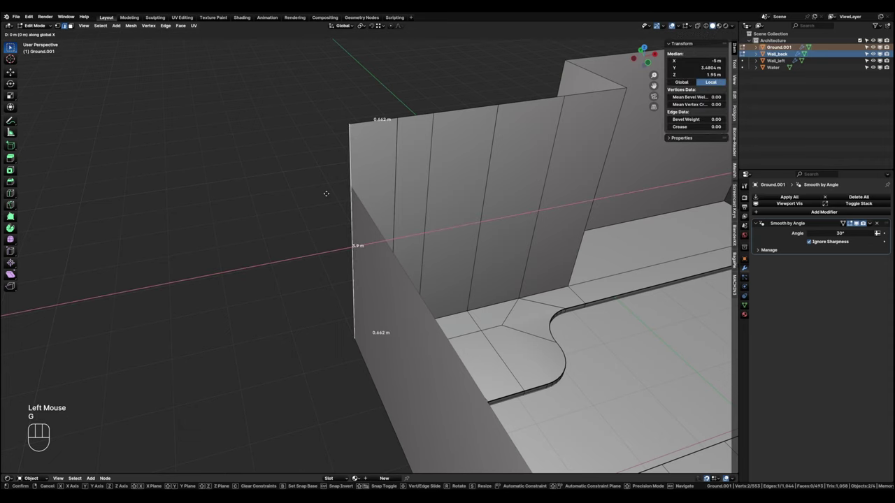
pyautogui.click(166, 247)
pyautogui.keyDown('shift'); pyautogui.moveTo(166, 247); pyautogui.dragTo(249, 246, button='middle'); pyautogui.keyUp('shift')
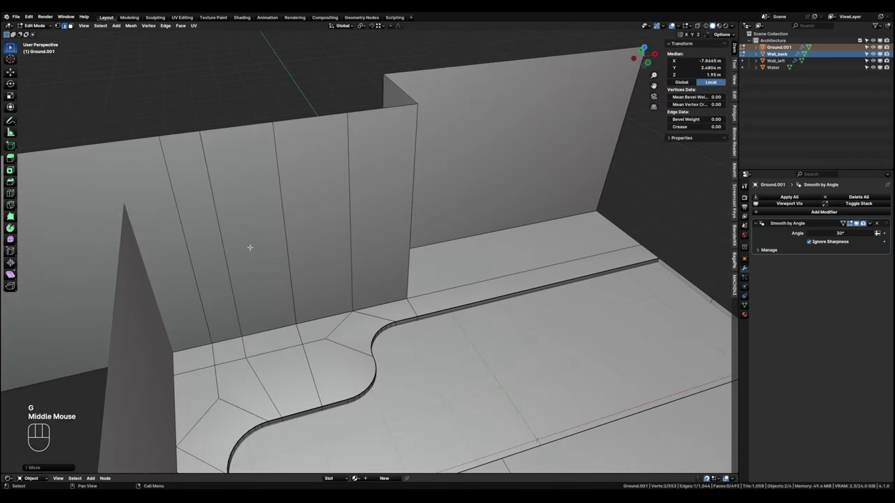
# Add a vertical loop cut to the recessed back wall section, about 1.57 m from its inner corner.
pyautogui.keyDown('shift'); pyautogui.moveTo(539, 227); pyautogui.dragTo(394, 209, button='middle'); pyautogui.keyUp('shift')
pyautogui.moveTo(395, 210)
pyautogui.mouseDown(button='middle')
pyautogui.moveTo(399, 226)
pyautogui.moveTo(412, 213)
pyautogui.mouseUp(button='middle')
pyautogui.scroll(-1, 487, 216)
pyautogui.keyDown('shift'); pyautogui.moveTo(487, 216); pyautogui.dragTo(406, 274, button='middle'); pyautogui.keyUp('shift')
pyautogui.scroll(2, 409, 267)
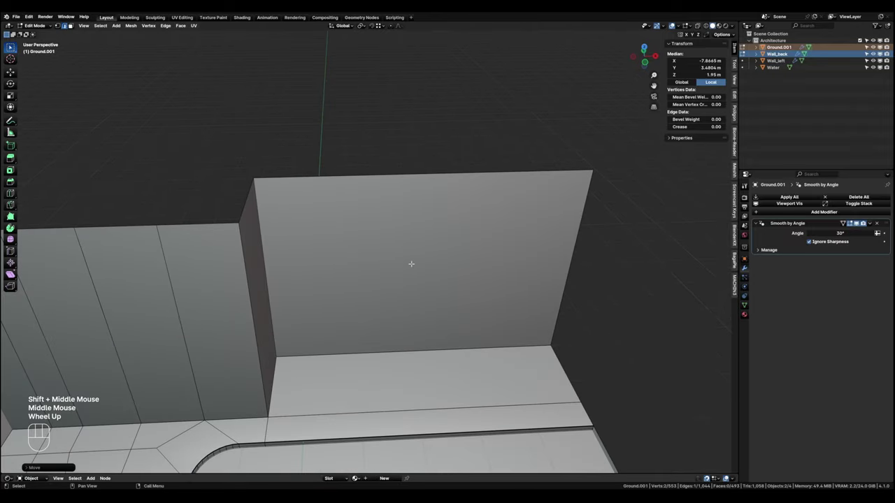
pyautogui.hotkey('ctrl', 'r')
pyautogui.click(419, 213)
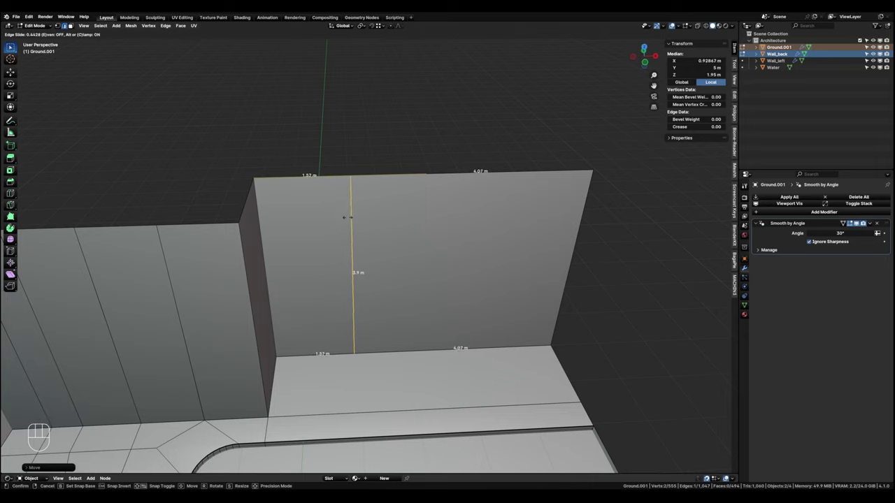
pyautogui.click(348, 217)
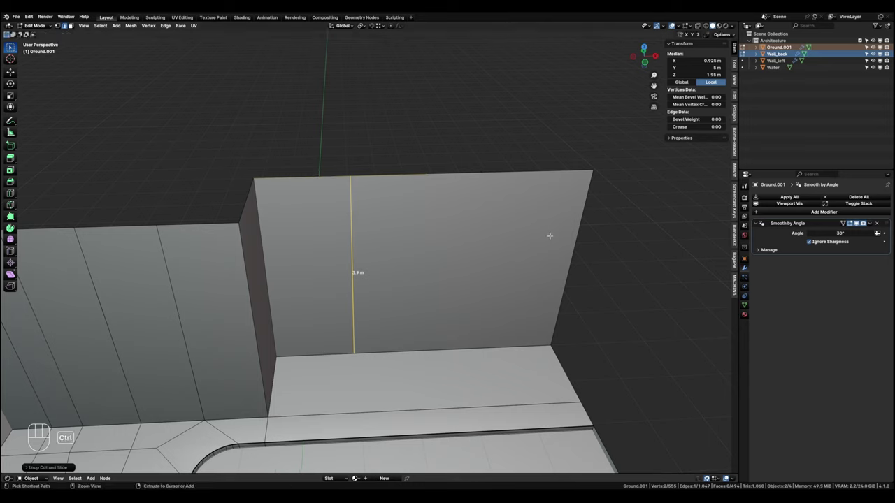
# Add a horizontal loop cut along the whole back wall about 0.28 m below its top edge.
pyautogui.hotkey('ctrl', 'r')
pyautogui.click(576, 233)
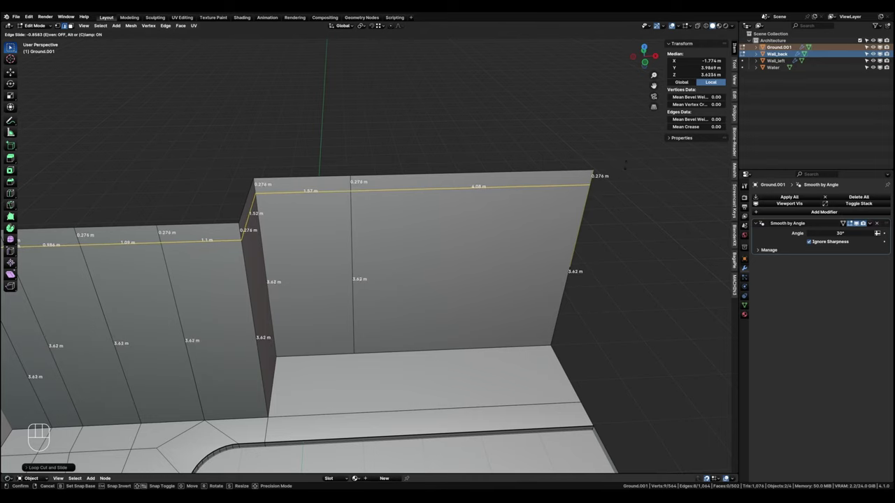
pyautogui.click(625, 165)
# Delete the back wall's top outer corner vertex to remove the thin top strip beyond the vertical cut.
pyautogui.press('Tab')
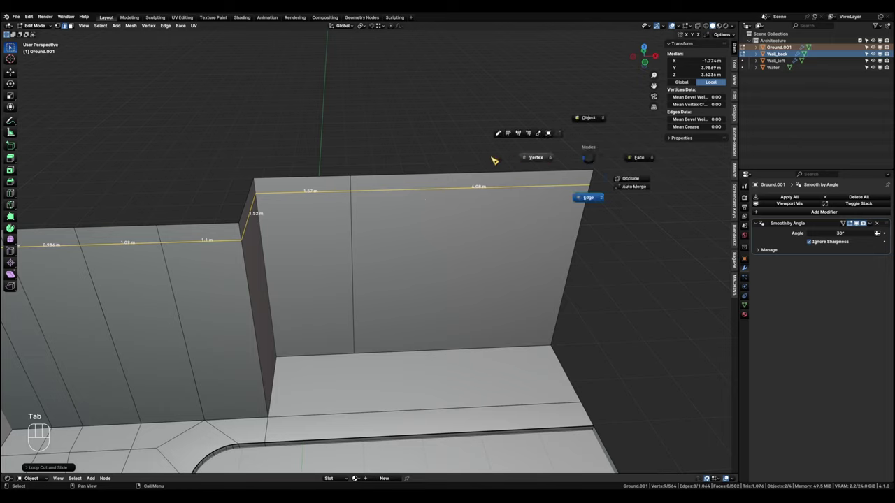
pyautogui.click(604, 171)
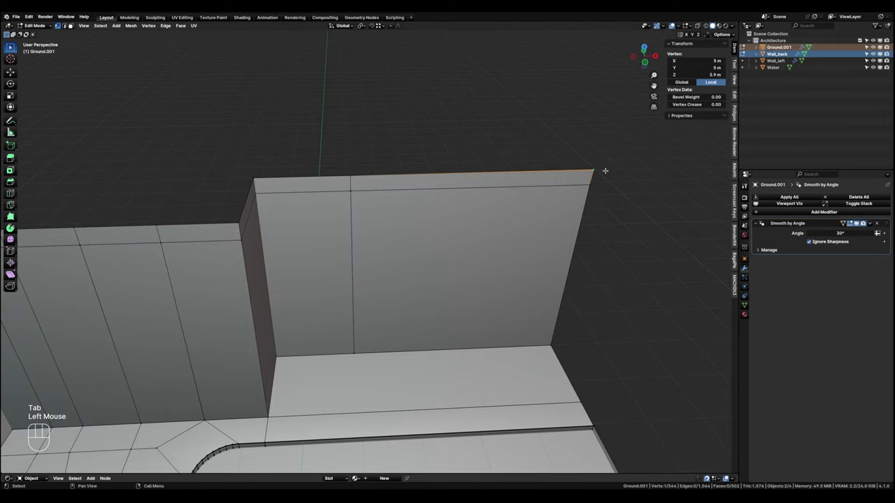
pyautogui.rightClick(604, 171)
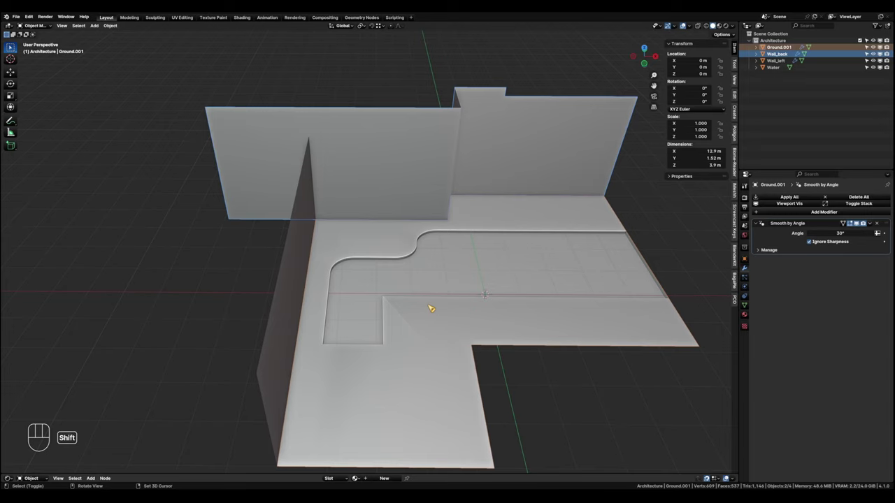
# Add a cube mesh at the scene origin and open its Z dimension for editing.
pyautogui.hotkey('shift', 'a')
pyautogui.moveTo(431, 306)
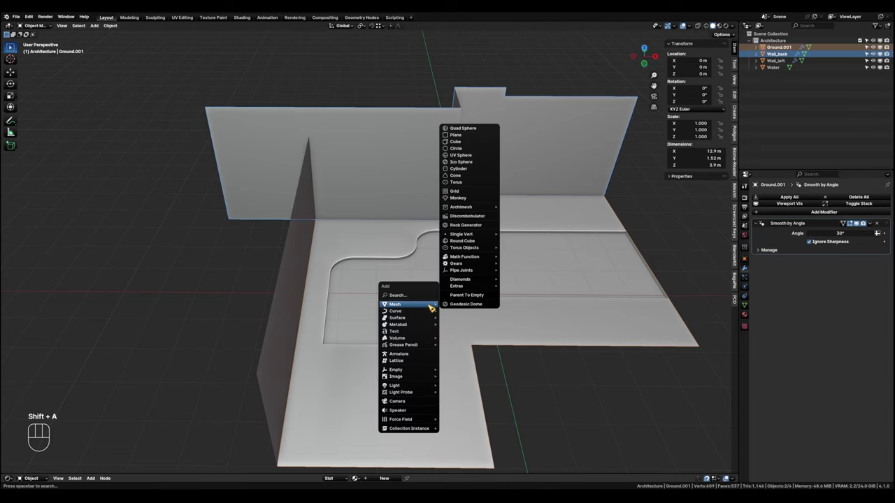
pyautogui.click(487, 145)
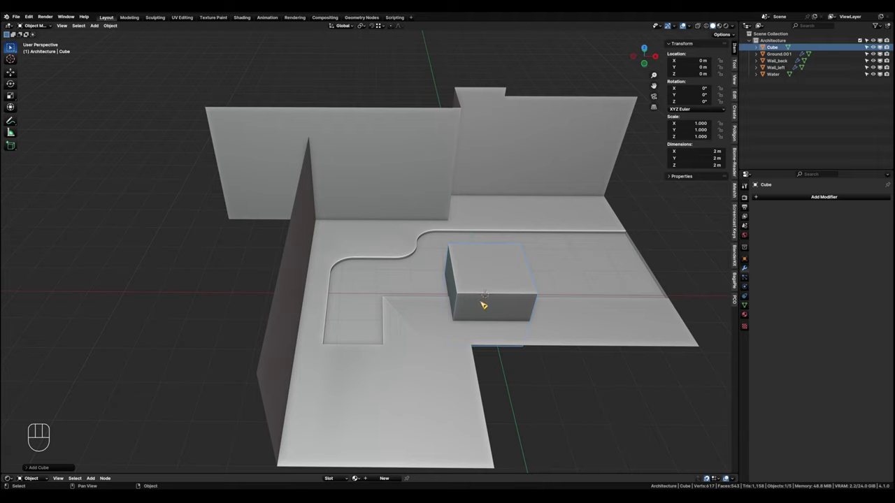
pyautogui.click(686, 166)
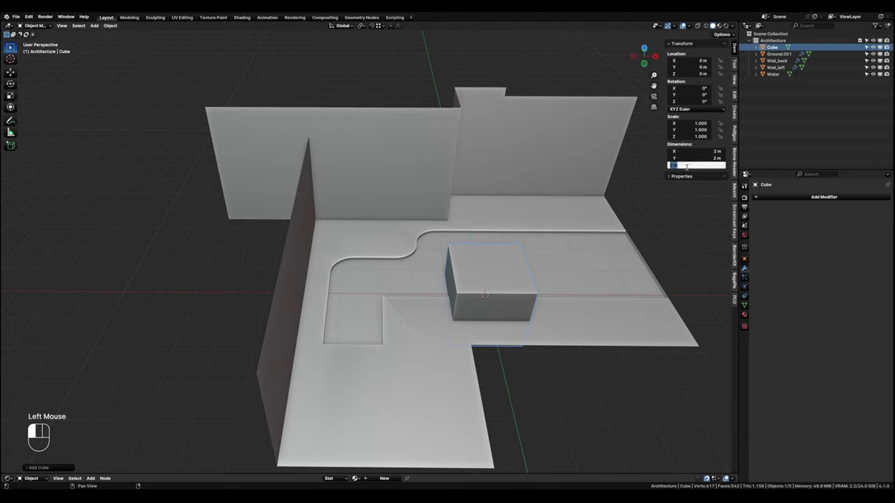
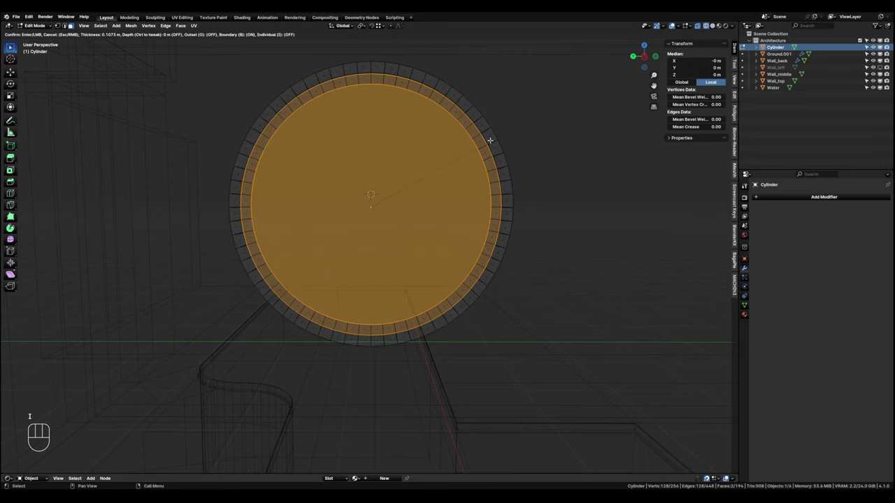
# Inset the cylinder's two selected circular cap faces with a thickness of 0.373 m.
pyautogui.write('0.37')
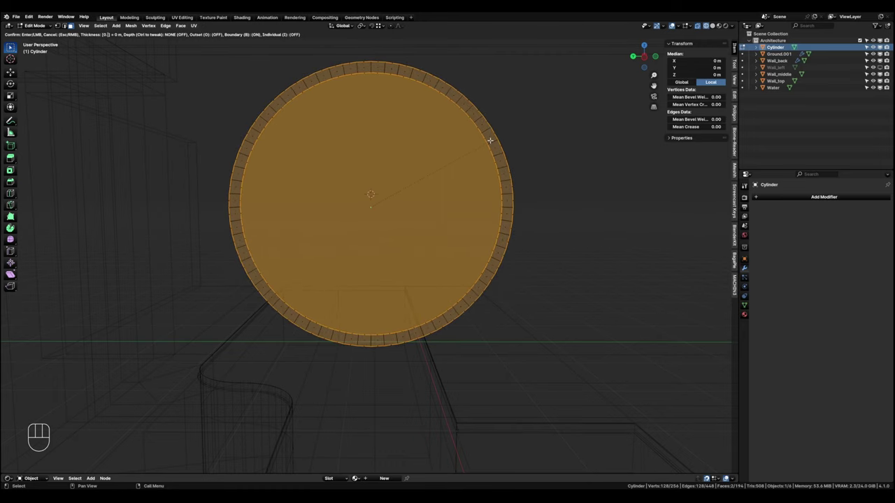
pyautogui.write('3')
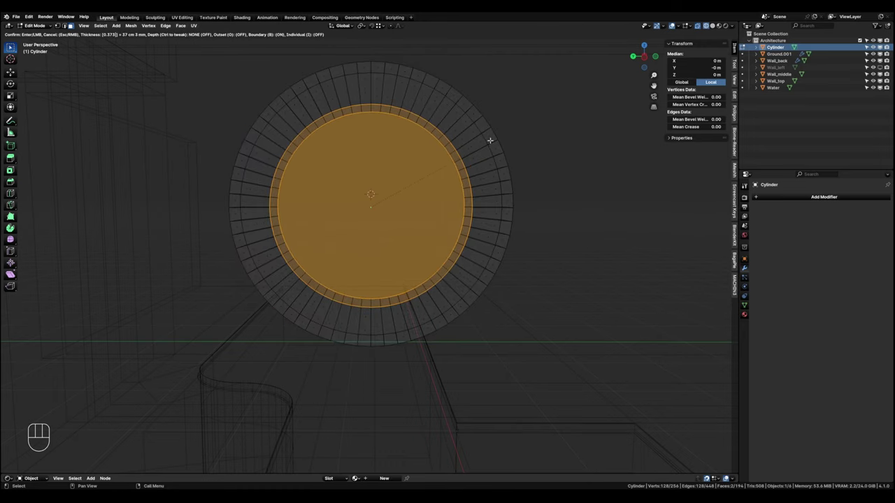
pyautogui.press('Return')
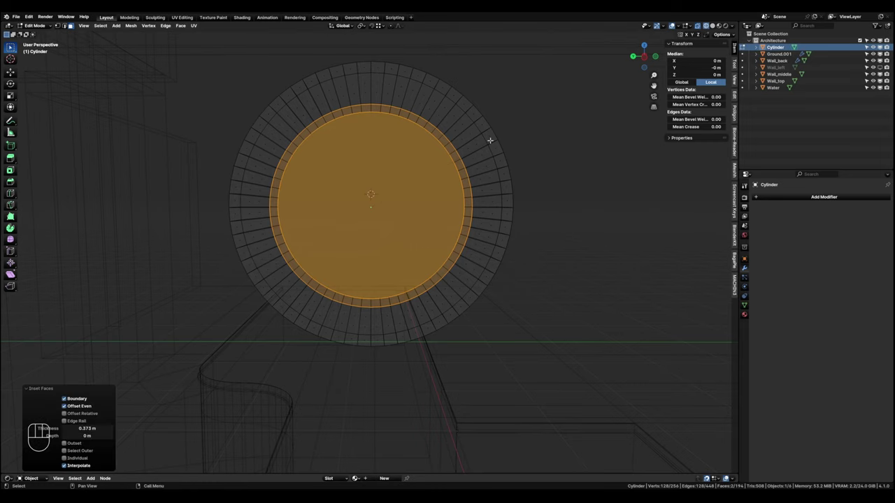
# In the left view, select the lower half of the cylinder ring's vertices and move them down about 0.57 m along Z.
pyautogui.scroll(-2, 443, 224)
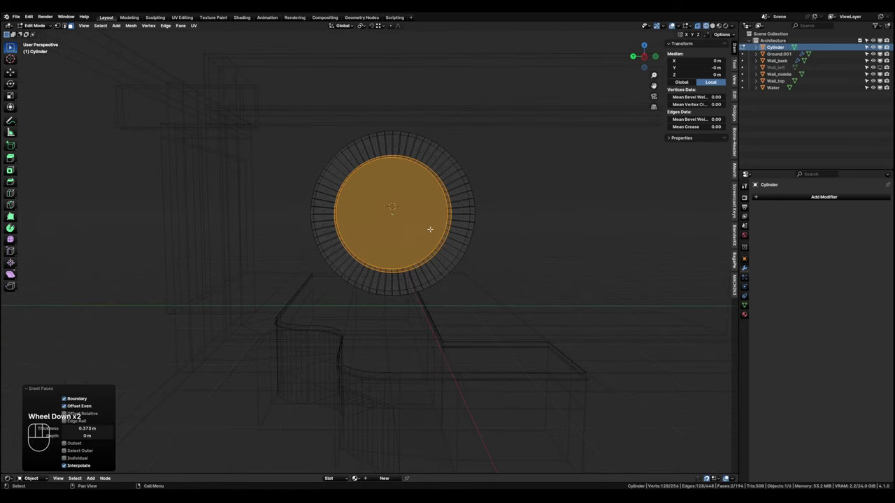
pyautogui.press('`')
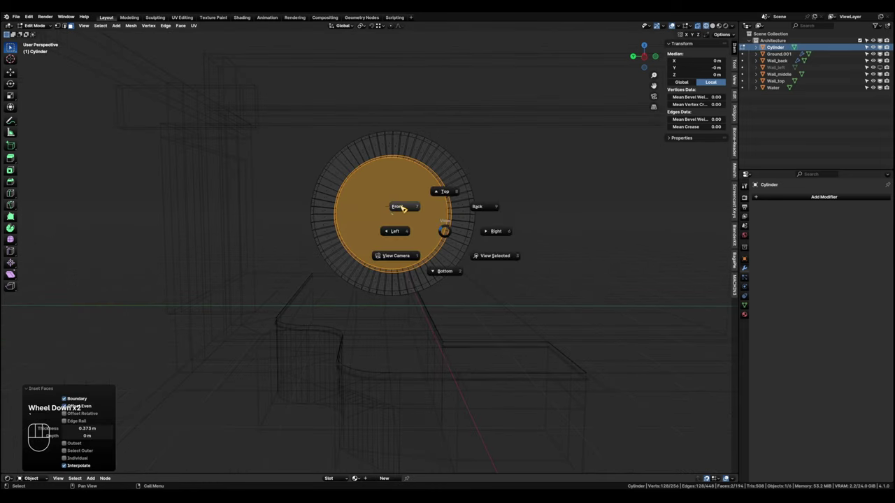
pyautogui.click(396, 231)
pyautogui.scroll(2, 407, 224)
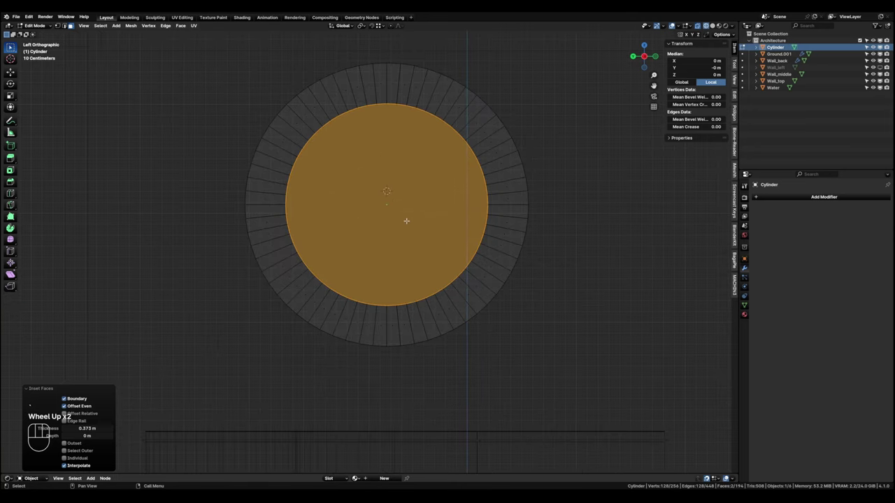
pyautogui.press('Tab')
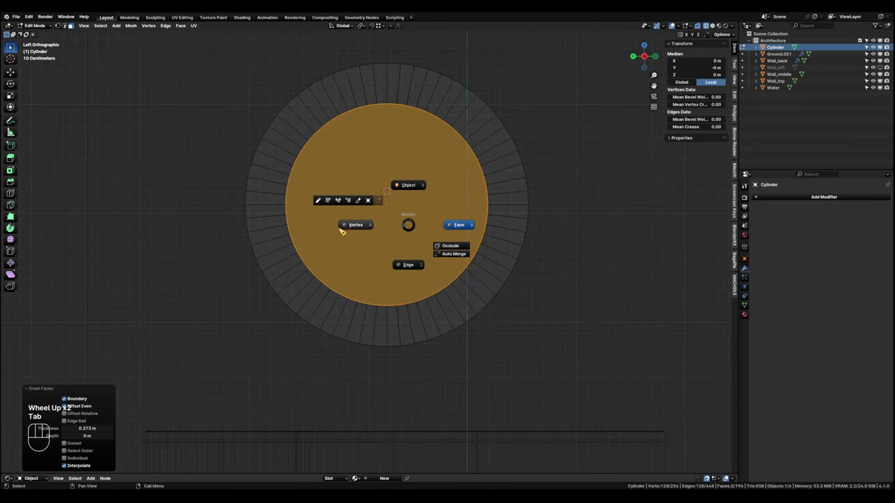
pyautogui.click(337, 227)
pyautogui.moveTo(221, 208); pyautogui.dragTo(628, 373)
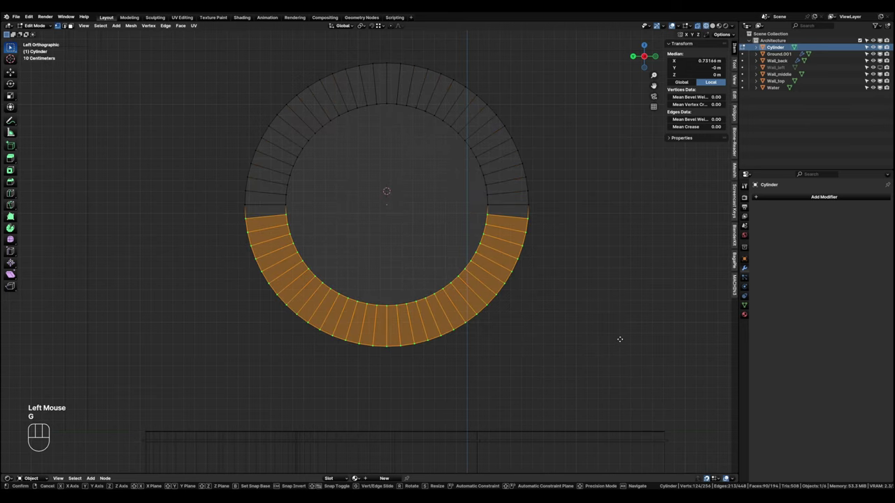
pyautogui.press('g')
pyautogui.press('z')
pyautogui.click(621, 400)
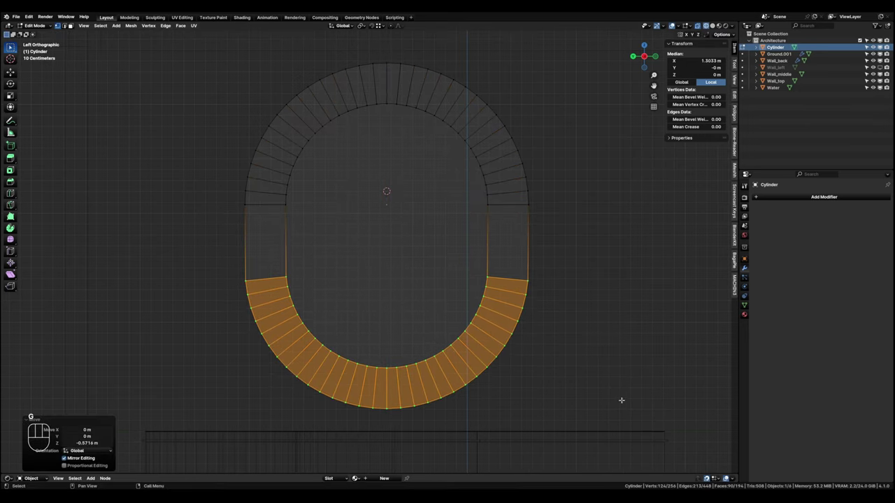
# Flatten the selected lower ring vertices into a straight base by scaling them to 0 along Z.
pyautogui.press('s')
pyautogui.press('z')
pyautogui.press('0')
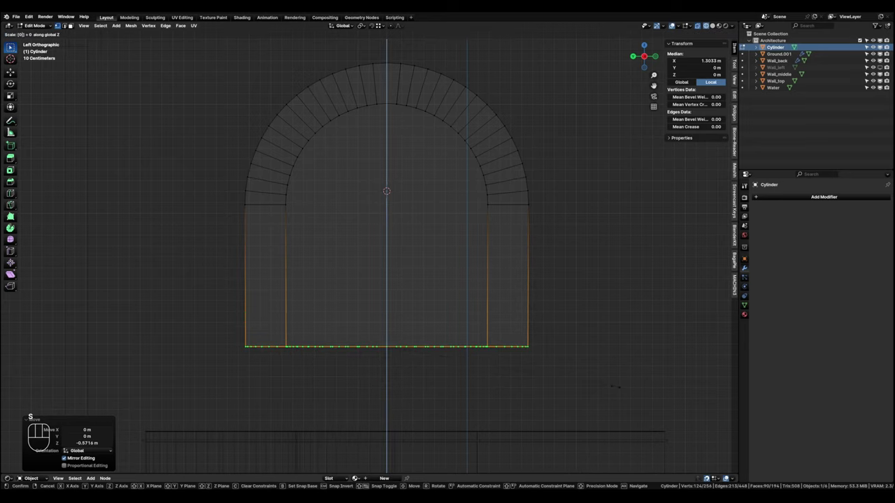
pyautogui.press('Return')
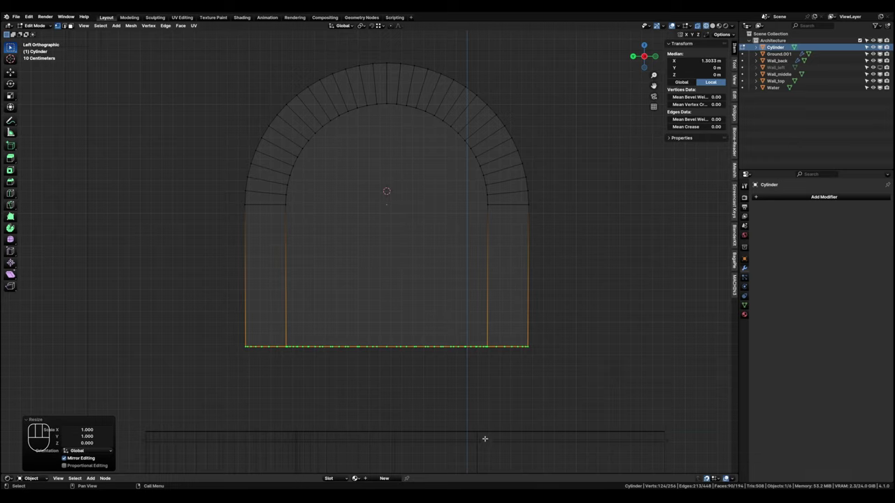
# Move the flattened base vertices down along Z, snapping them to the ground's top surface.
pyautogui.keyDown('shift'); pyautogui.moveTo(484, 439); pyautogui.dragTo(491, 415, button='middle'); pyautogui.keyUp('shift')
pyautogui.scroll(5, 491, 422)
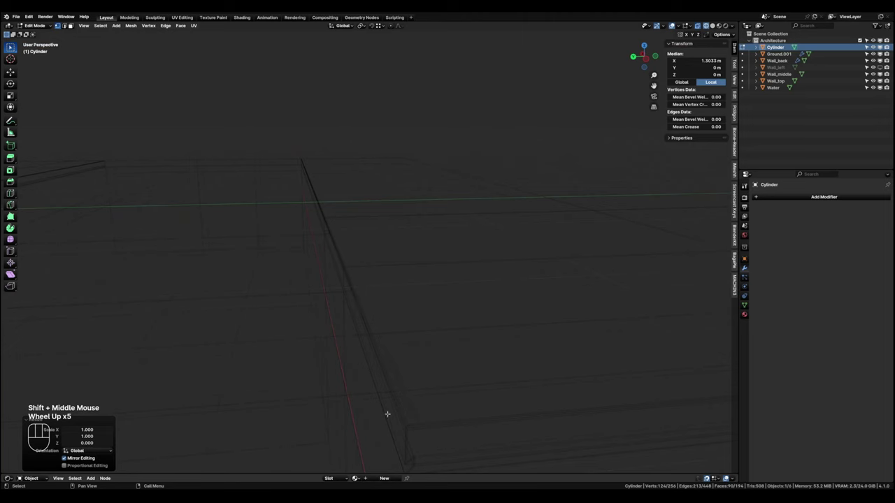
pyautogui.press('g')
pyautogui.press('z')
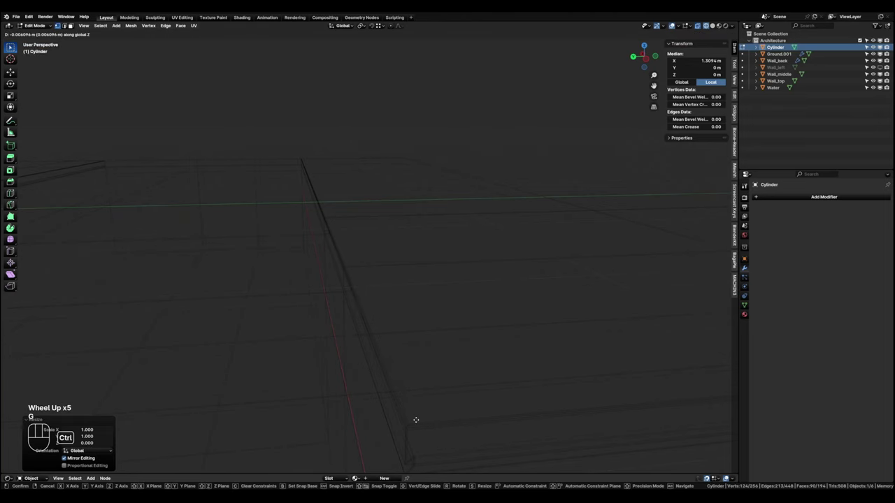
pyautogui.click(411, 423)
# Delete the arch's bottom strip faces together with the two inner faces that fill its opening.
pyautogui.scroll(-3, 410, 424)
pyautogui.moveTo(409, 424); pyautogui.dragTo(433, 319, button='middle')
pyautogui.press('Tab')
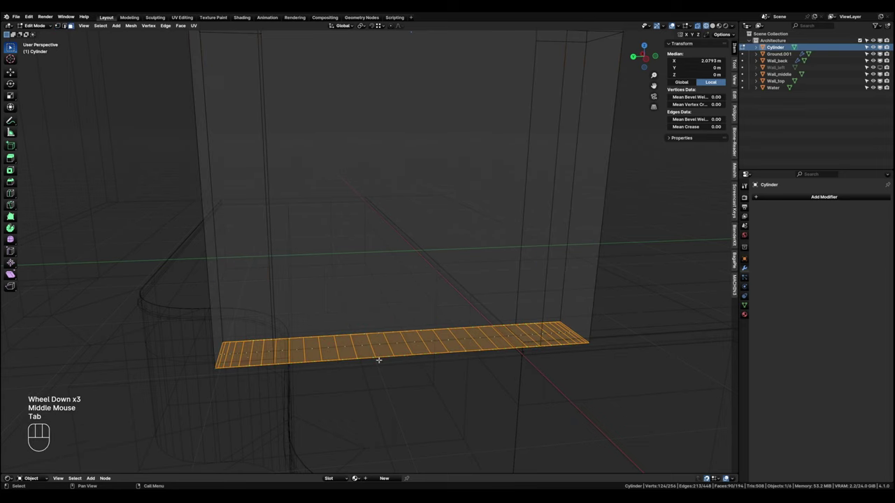
pyautogui.scroll(-1, 457, 310)
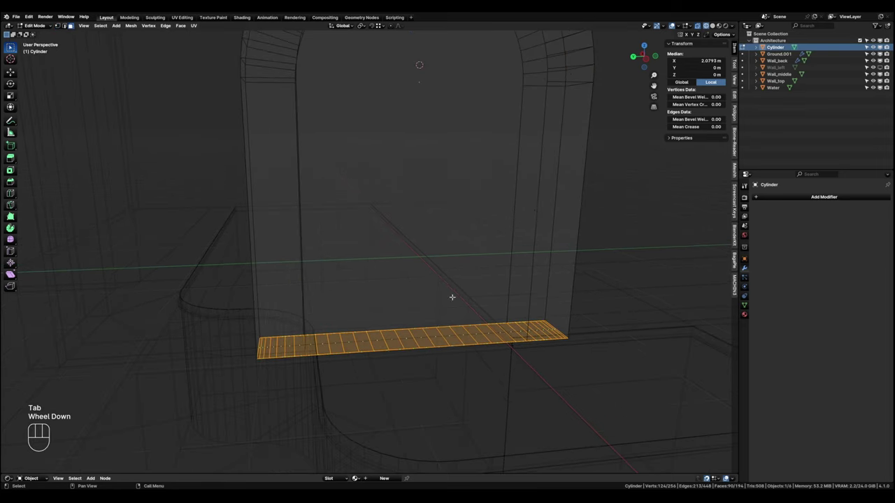
pyautogui.moveTo(457, 309); pyautogui.dragTo(389, 326, button='middle')
pyautogui.keyDown('shift'); pyautogui.click(396, 293); pyautogui.keyUp('shift')
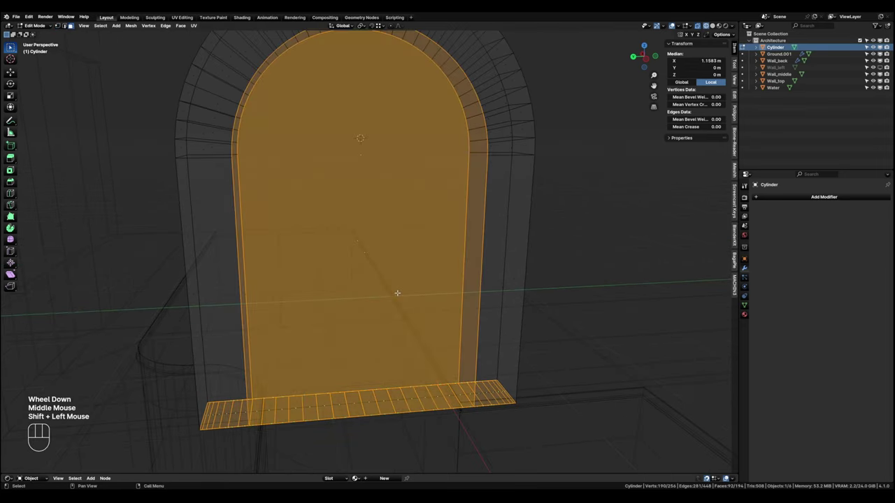
pyautogui.press('x')
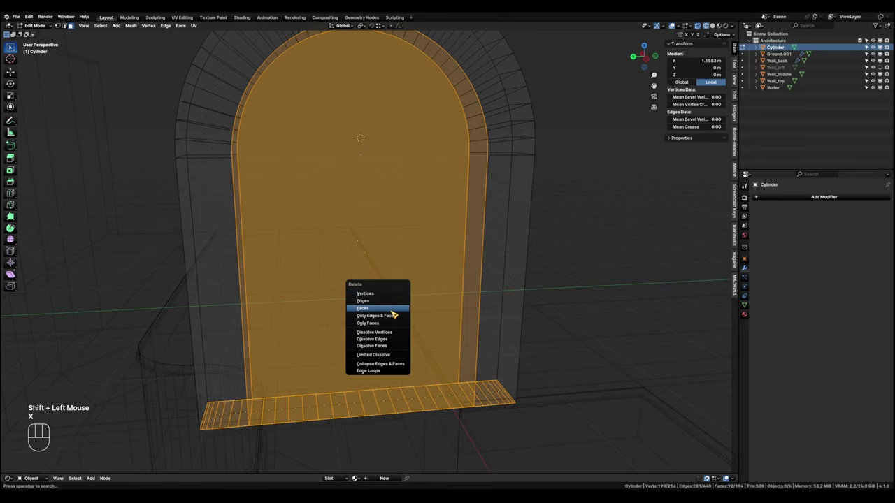
pyautogui.click(392, 308)
pyautogui.scroll(-1, 389, 314)
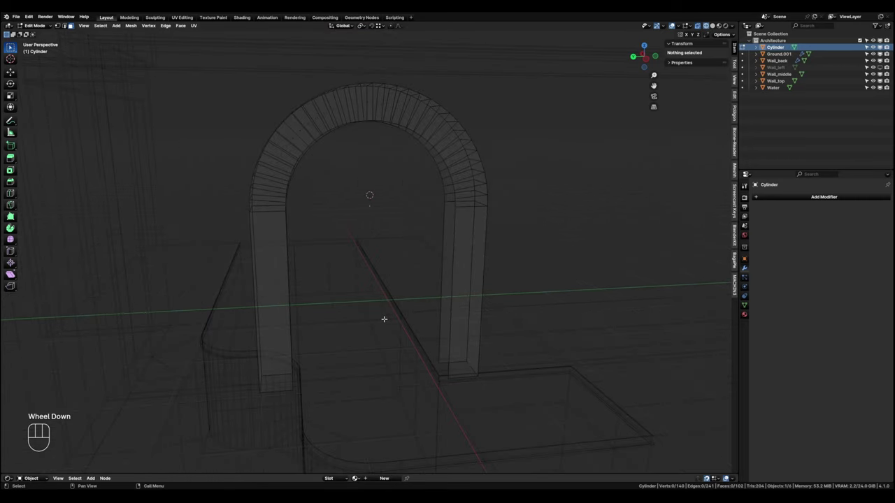
# Bridge the front and back inner edge loops of the arch to close its inner side, and return to Object Mode.
pyautogui.keyDown('shift'); pyautogui.moveTo(386, 320); pyautogui.dragTo(391, 312, button='middle'); pyautogui.keyUp('shift')
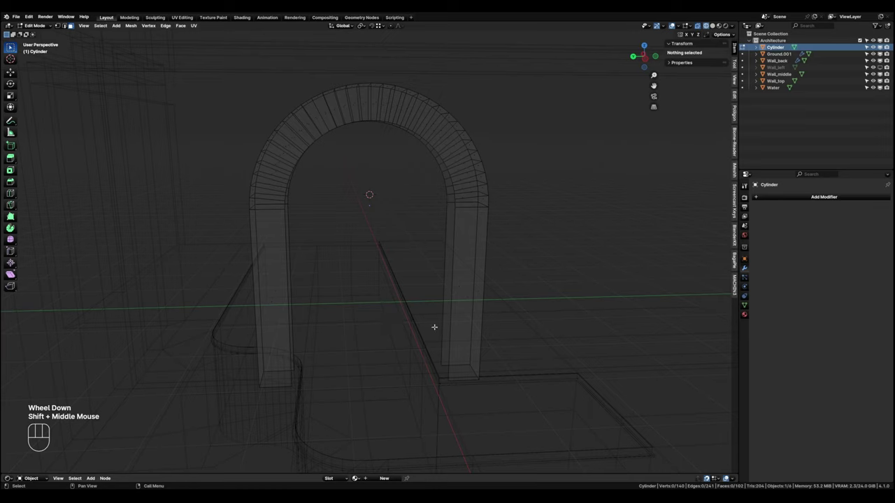
pyautogui.press('Tab')
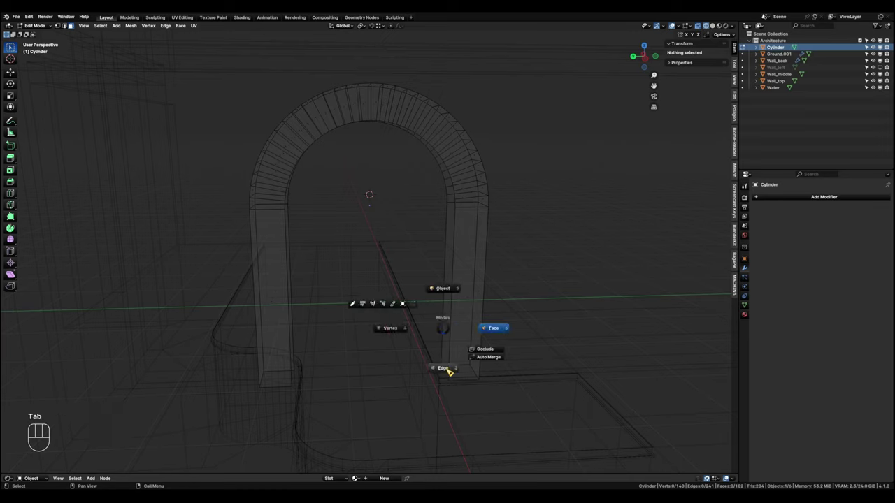
pyautogui.keyDown('alt'); pyautogui.click(448, 320); pyautogui.keyUp('alt')
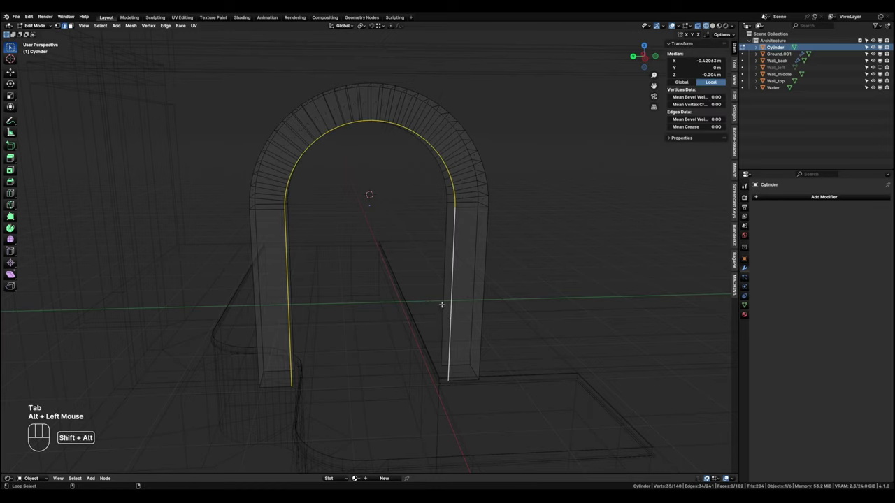
pyautogui.keyDown('alt'); pyautogui.keyDown('shift'); pyautogui.click(441, 304); pyautogui.keyUp('shift'); pyautogui.keyUp('alt')
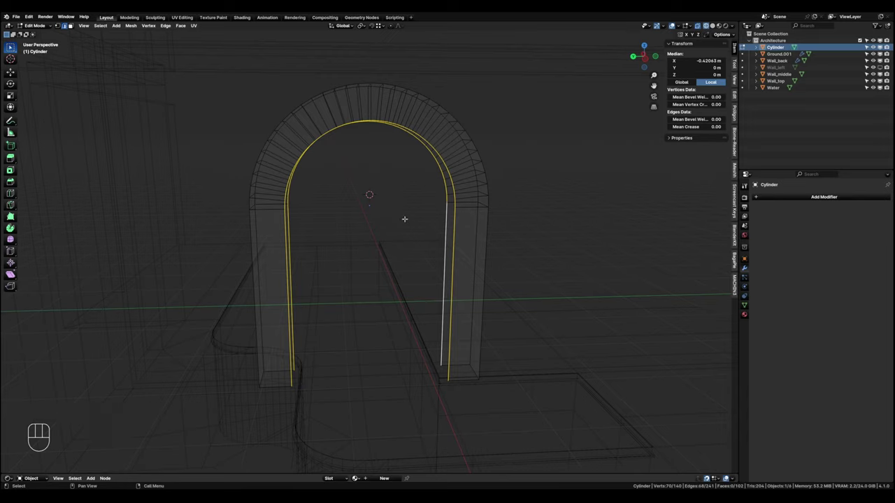
pyautogui.press('space')
pyautogui.write('br')
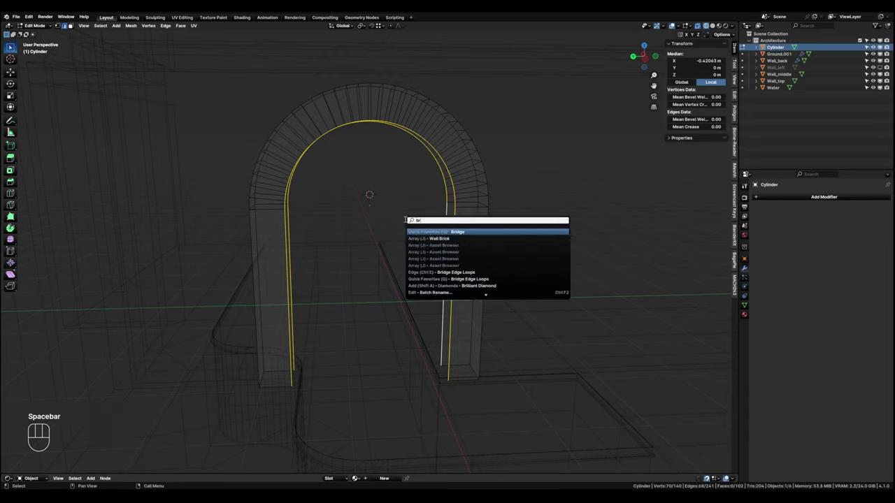
pyautogui.click(487, 232)
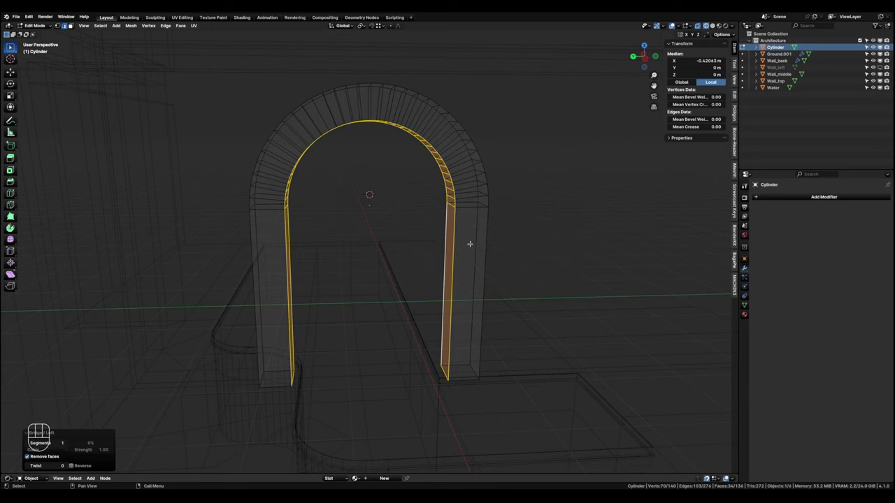
pyautogui.keyDown('shift'); pyautogui.moveTo(411, 289); pyautogui.dragTo(382, 258, button='middle'); pyautogui.keyUp('shift')
pyautogui.press('Tab')
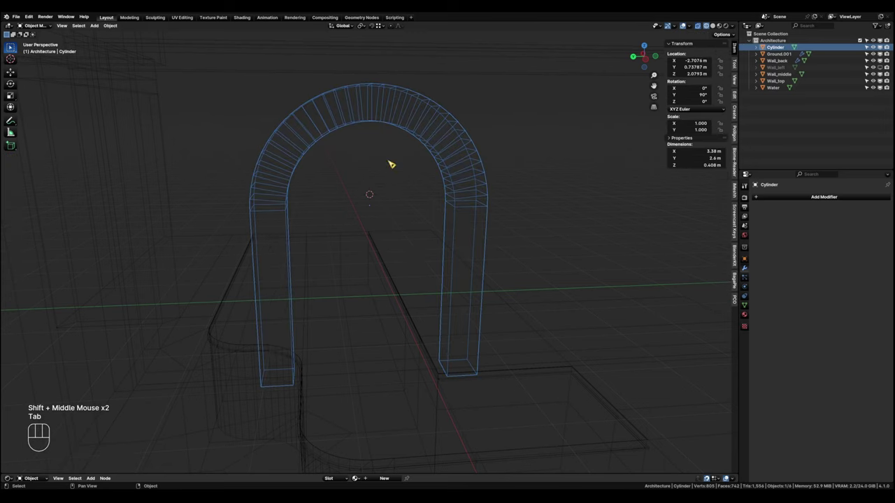
# In the top view, move the arch about 0.15 m along X toward the pool side.
pyautogui.hotkey('shift', 'z')
pyautogui.keyDown('shift'); pyautogui.moveTo(482, 212); pyautogui.dragTo(431, 244, button='middle'); pyautogui.keyUp('shift')
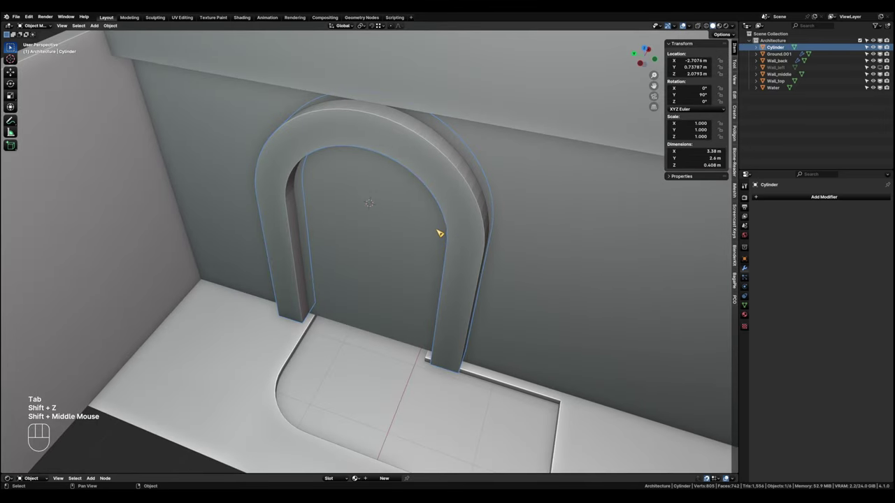
pyautogui.press('KP_7')
pyautogui.hotkey('shift', 'z')
pyautogui.scroll(2, 329, 182)
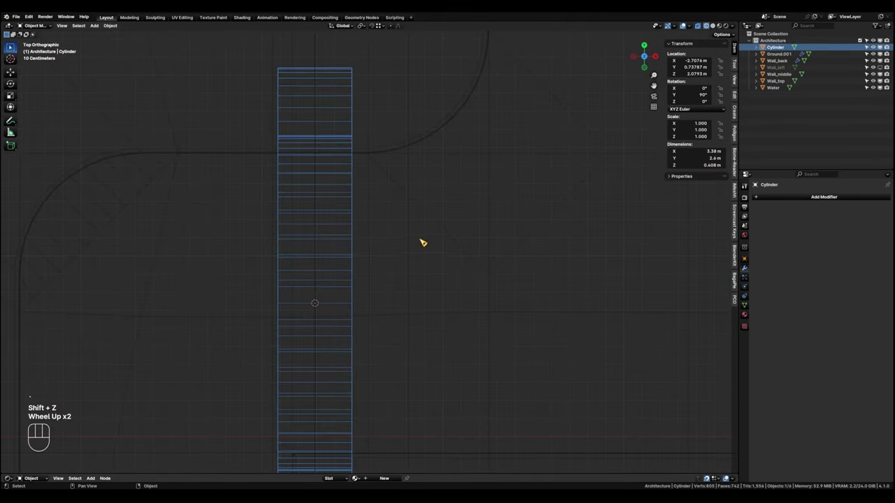
pyautogui.press('g')
pyautogui.press('x')
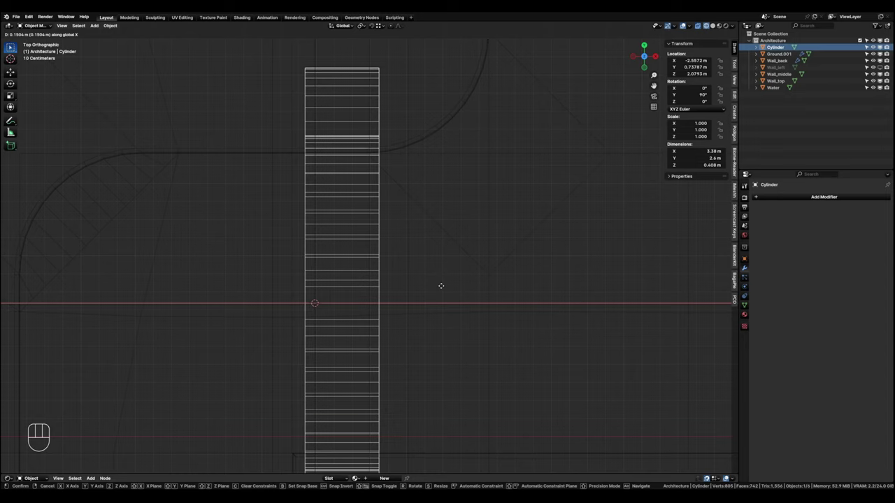
pyautogui.click(443, 288)
# Scale the arch by about 0.872 along X to reduce its depth, and check its fit against the back wall.
pyautogui.press('s')
pyautogui.press('x')
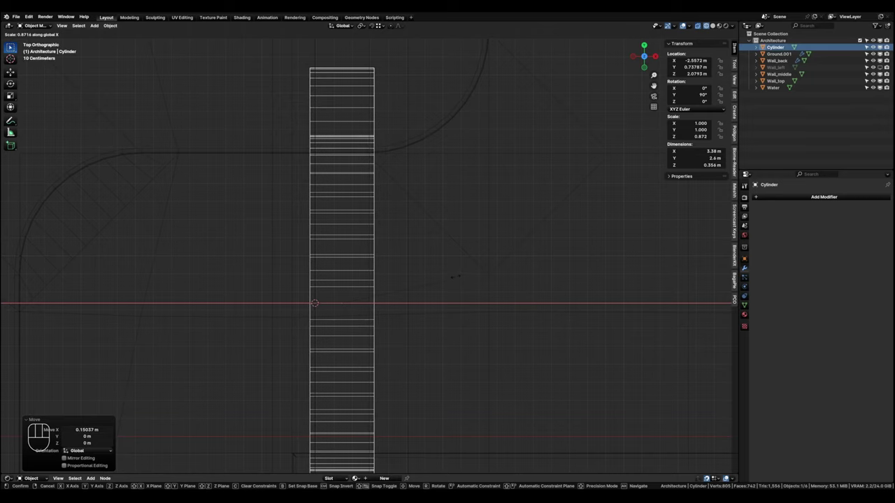
pyautogui.click(453, 277)
pyautogui.scroll(-3, 457, 280)
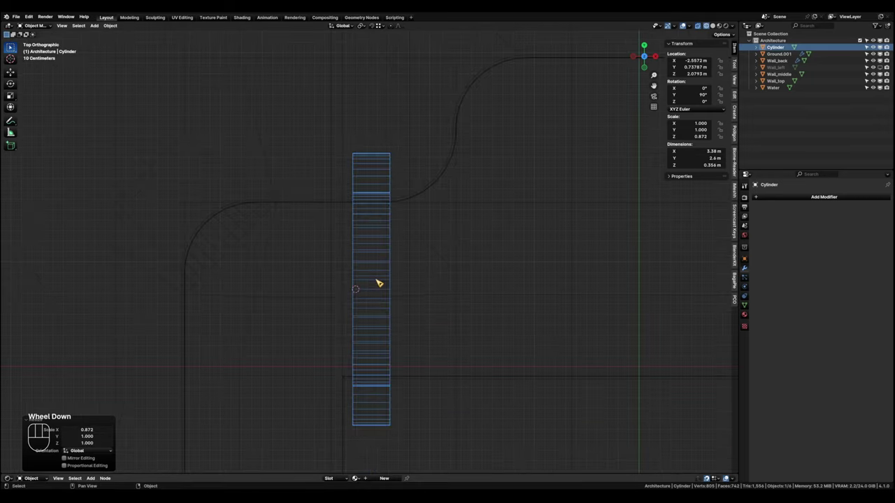
pyautogui.moveTo(375, 284)
pyautogui.keyDown('shift'); pyautogui.mouseDown(button='middle')
pyautogui.moveTo(378, 251)
pyautogui.moveTo(416, 288)
pyautogui.mouseUp(button='middle'); pyautogui.keyUp('shift')
pyautogui.hotkey('shift', 'z')
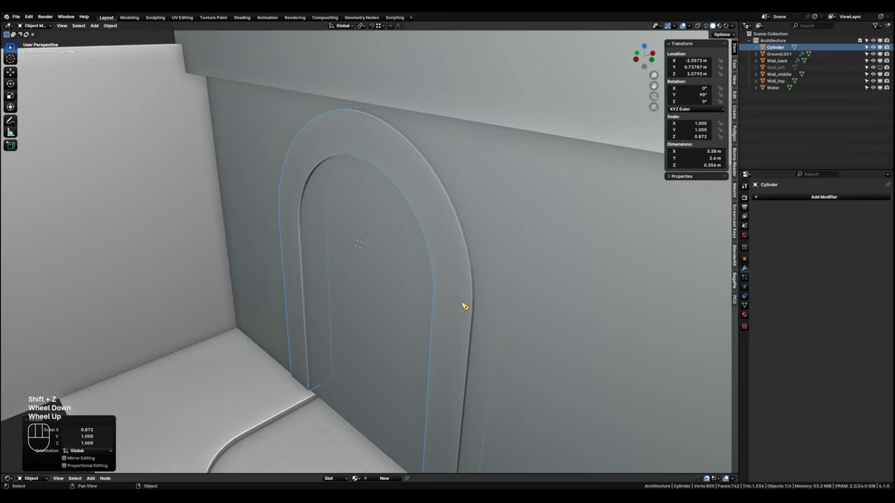
pyautogui.scroll(2, 464, 303)
pyautogui.keyDown('shift'); pyautogui.moveTo(437, 319); pyautogui.dragTo(429, 296, button='middle'); pyautogui.keyUp('shift')
pyautogui.scroll(-1, 426, 310)
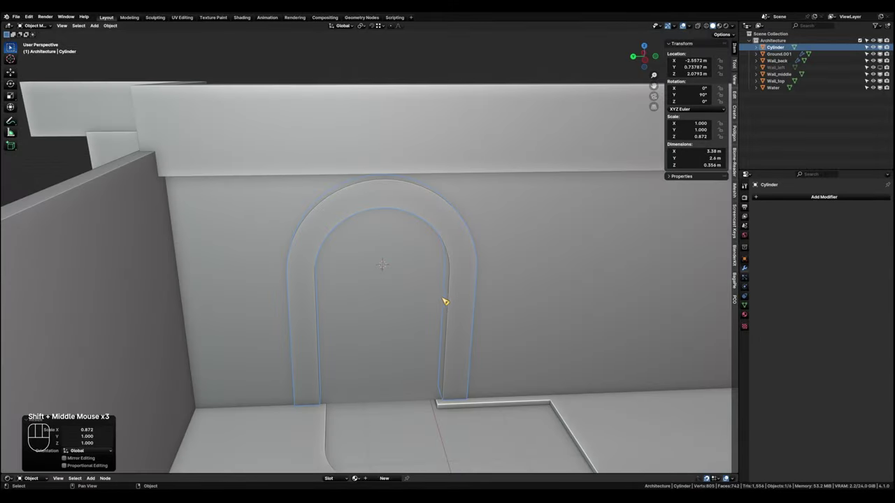
pyautogui.scroll(2, 395, 252)
pyautogui.scroll(-1, 396, 252)
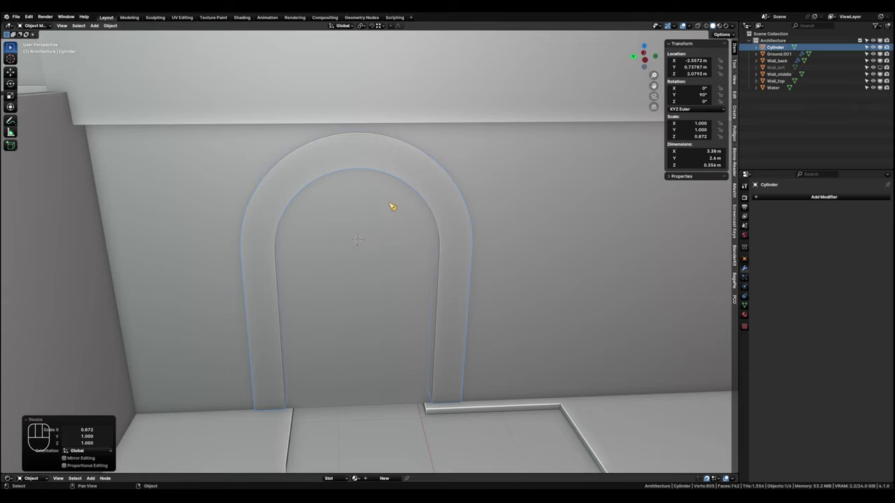
# Isolate the arch and, in Edit Mode, add 18 evenly spaced horizontal loop cuts to one of its legs.
pyautogui.press('KP_Divide')
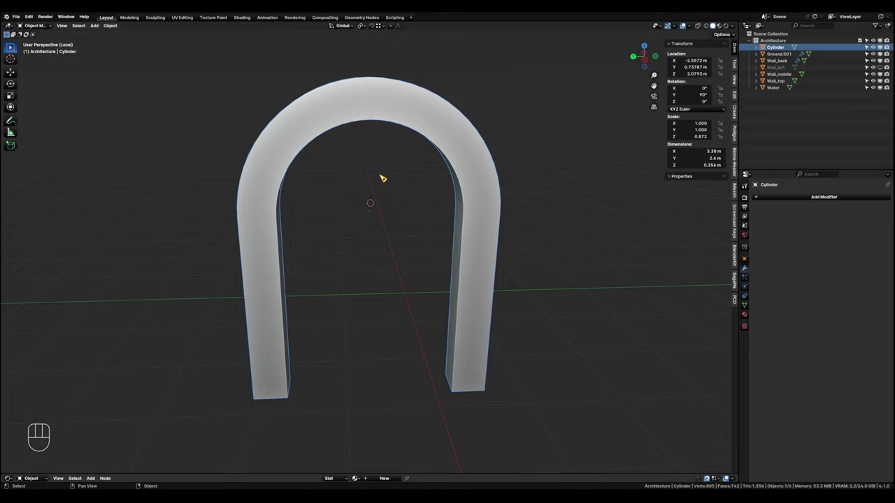
pyautogui.press('Tab')
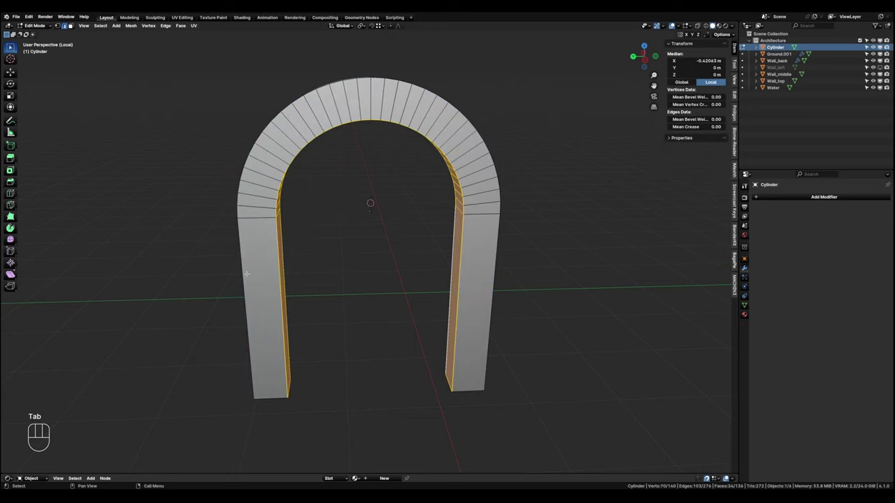
pyautogui.hotkey('ctrl', 'r')
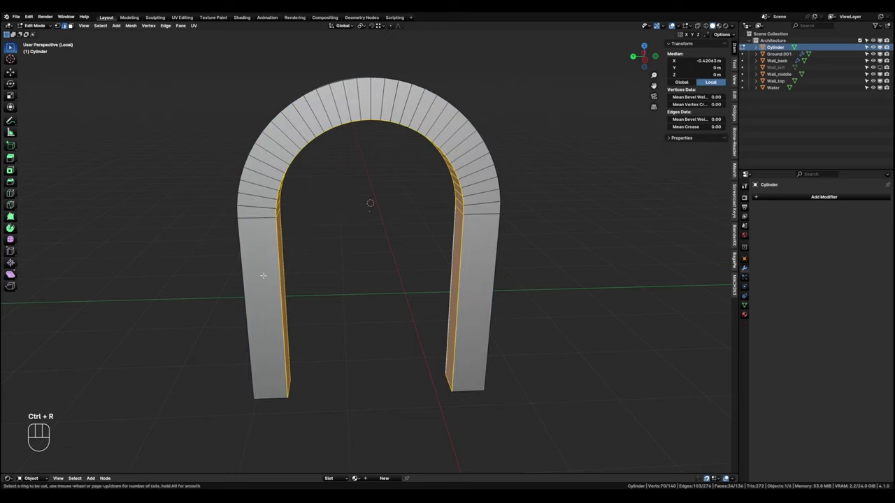
pyautogui.scroll(15, 236, 286)
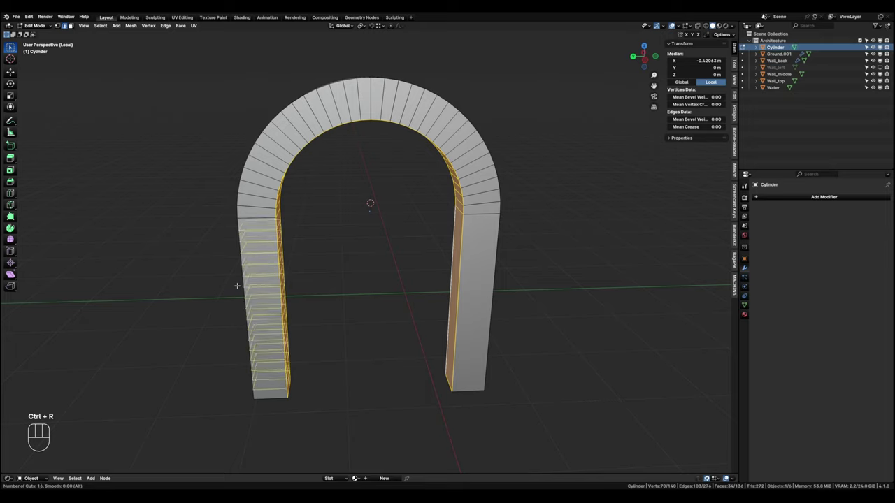
pyautogui.scroll(2, 237, 286)
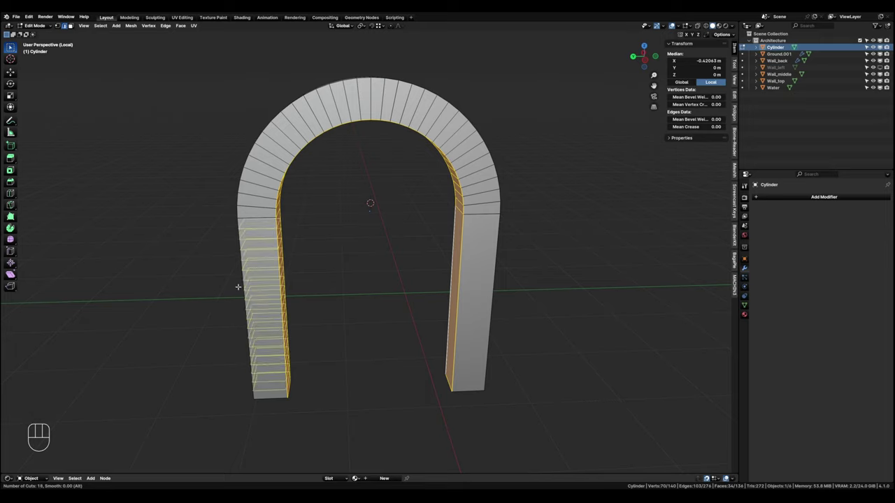
pyautogui.click(237, 286)
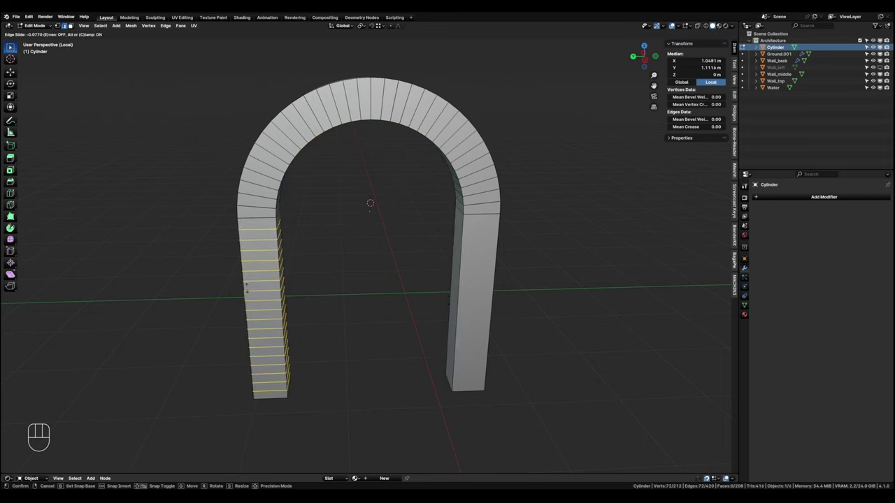
pyautogui.rightClick(504, 287)
# Add 18 evenly spaced horizontal loop cuts to the arch's other leg.
pyautogui.hotkey('ctrl', 'r')
pyautogui.scroll(17, 485, 306)
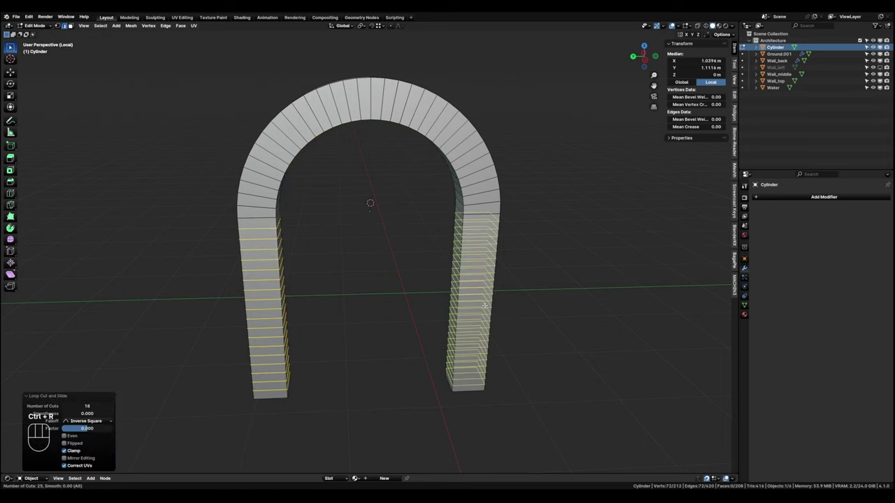
pyautogui.click(485, 302)
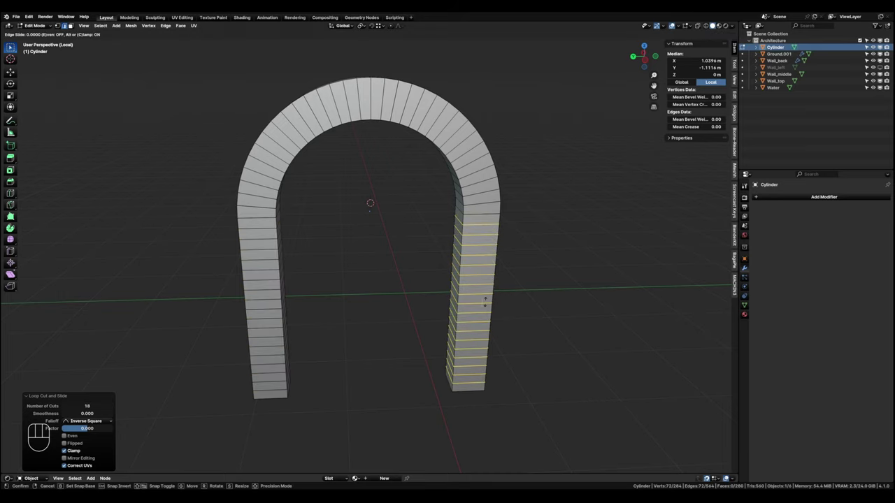
pyautogui.rightClick(326, 331)
# Add one centred loop cut along the full length of both the front and the back side of the arch.
pyautogui.moveTo(295, 291); pyautogui.dragTo(376, 216, button='middle')
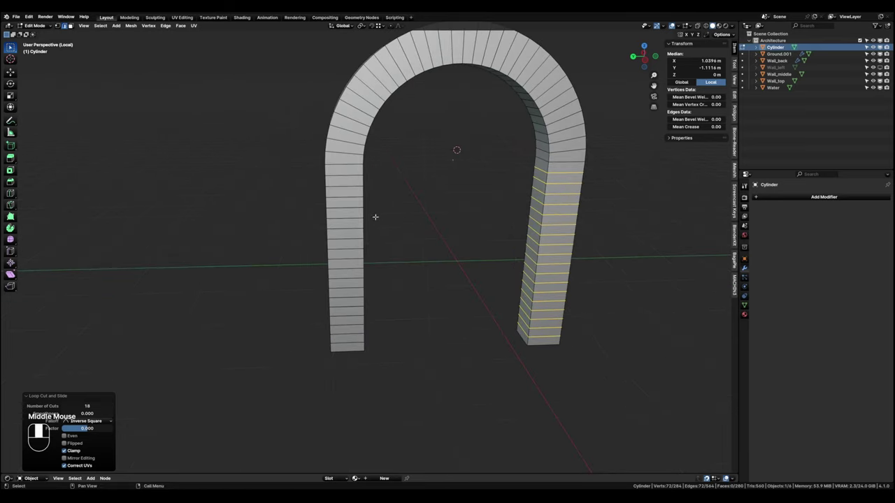
pyautogui.hotkey('ctrl', 'r')
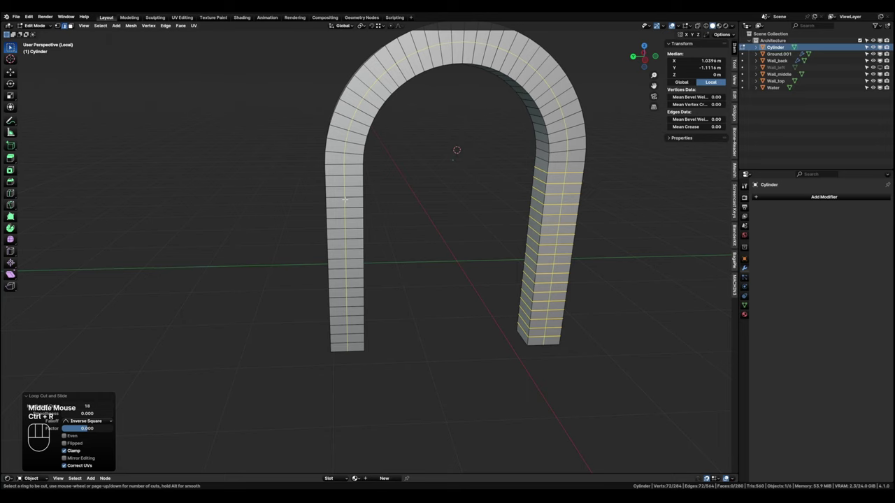
pyautogui.click(345, 199)
pyautogui.rightClick(344, 200)
pyautogui.moveTo(323, 211); pyautogui.dragTo(595, 295, button='middle')
pyautogui.hotkey('ctrl', 'r')
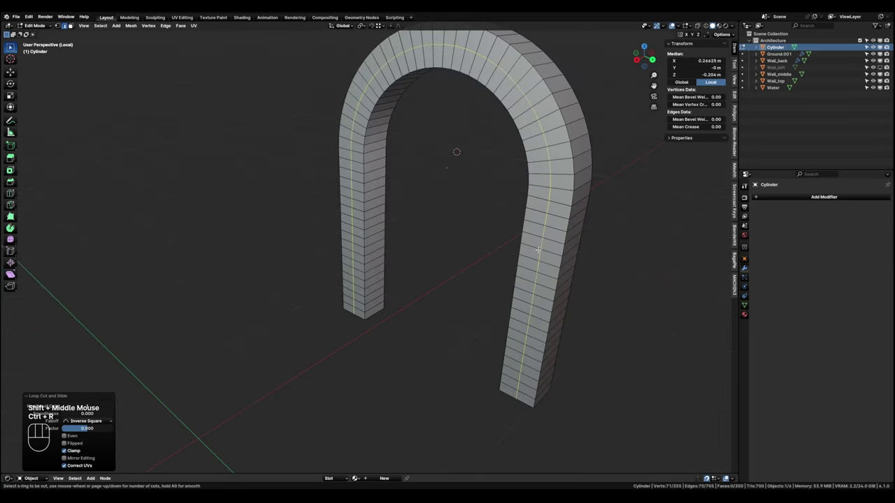
pyautogui.click(538, 248)
pyautogui.rightClick(538, 247)
# Add one centred lengthwise loop cut to each of the arch's inner and outer sides.
pyautogui.moveTo(654, 269); pyautogui.dragTo(593, 286, button='middle')
pyautogui.hotkey('ctrl', 'r')
pyautogui.click(386, 263)
pyautogui.rightClick(385, 262)
pyautogui.moveTo(390, 268); pyautogui.dragTo(475, 270, button='middle')
pyautogui.keyDown('shift'); pyautogui.moveTo(475, 270); pyautogui.dragTo(497, 279, button='middle'); pyautogui.keyUp('shift')
pyautogui.scroll(-1, 420, 171)
pyautogui.hotkey('ctrl', 'r')
pyautogui.keyDown('shift'); pyautogui.moveTo(413, 151); pyautogui.dragTo(490, 190, button='middle'); pyautogui.keyUp('shift')
pyautogui.click(419, 172)
pyautogui.click(418, 171)
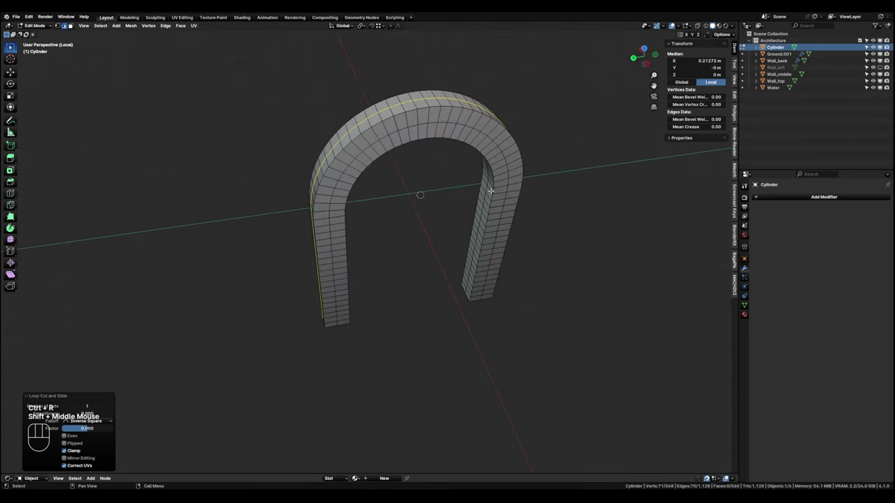
# Select the whole arch mesh and subdivide it with 10 cuts.
pyautogui.press('a')
pyautogui.rightClick(480, 189)
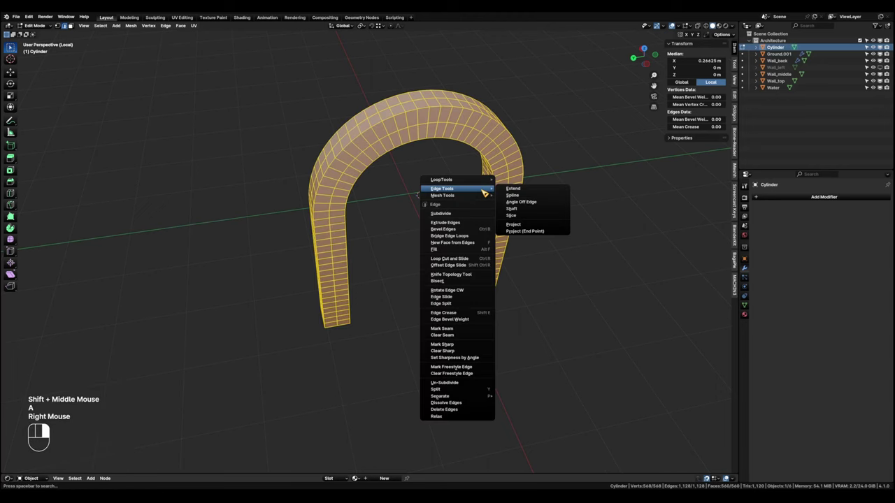
pyautogui.click(455, 216)
pyautogui.moveTo(87, 421); pyautogui.dragTo(175, 420)
# Select the face loops along the arch's outer side, leaving one strip at each edge, and delete the selected faces.
pyautogui.scroll(1, 401, 29)
pyautogui.scroll(3, 367, 110)
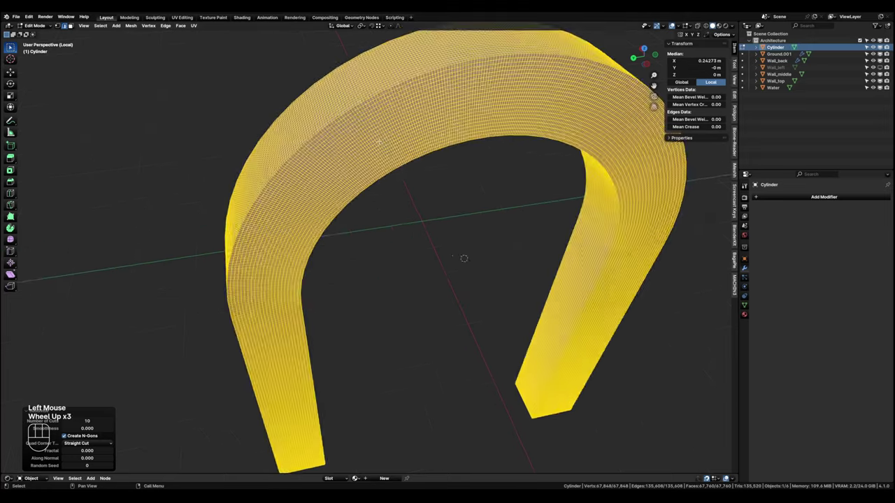
pyautogui.keyDown('shift'); pyautogui.moveTo(367, 111); pyautogui.dragTo(389, 238, button='middle'); pyautogui.keyUp('shift')
pyautogui.scroll(2, 359, 142)
pyautogui.scroll(-1, 360, 142)
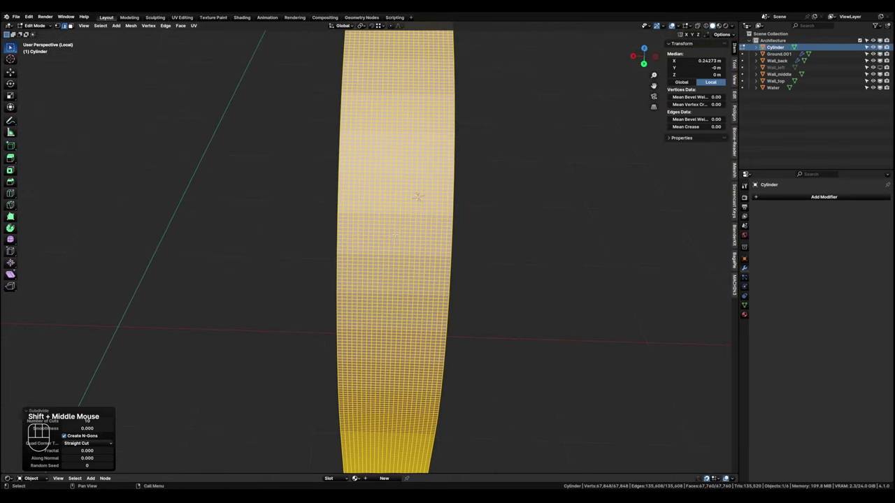
pyautogui.press('Tab')
pyautogui.press('Tab')
pyautogui.keyDown('alt'); pyautogui.click(391, 235); pyautogui.keyUp('alt')
pyautogui.scroll(-1, 390, 235)
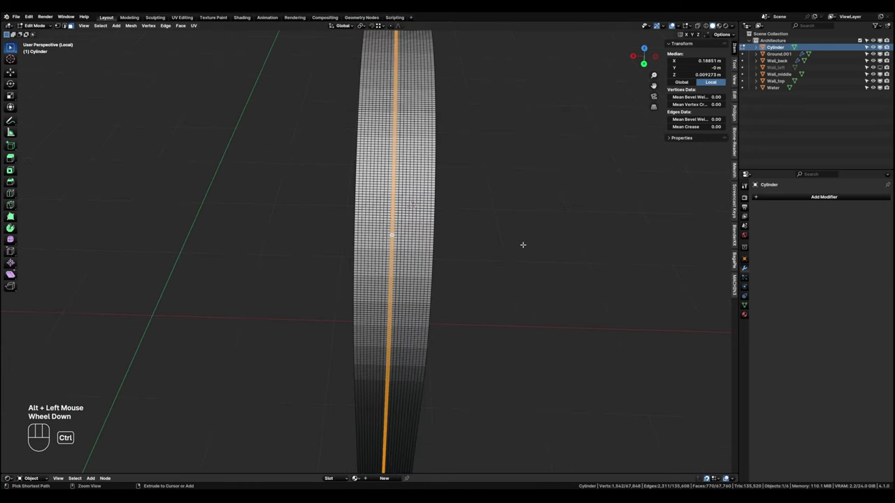
pyautogui.press('ctrl+KP_Add')
pyautogui.press('ctrl+KP_Add')
pyautogui.press('ctrl+KP_Add')
pyautogui.press('ctrl+KP_Add')
pyautogui.press('ctrl+KP_Add')
pyautogui.press('ctrl+KP_Add')
pyautogui.press('ctrl+KP_Add')
pyautogui.press('ctrl+KP_Add')
pyautogui.press('ctrl+KP_Add')
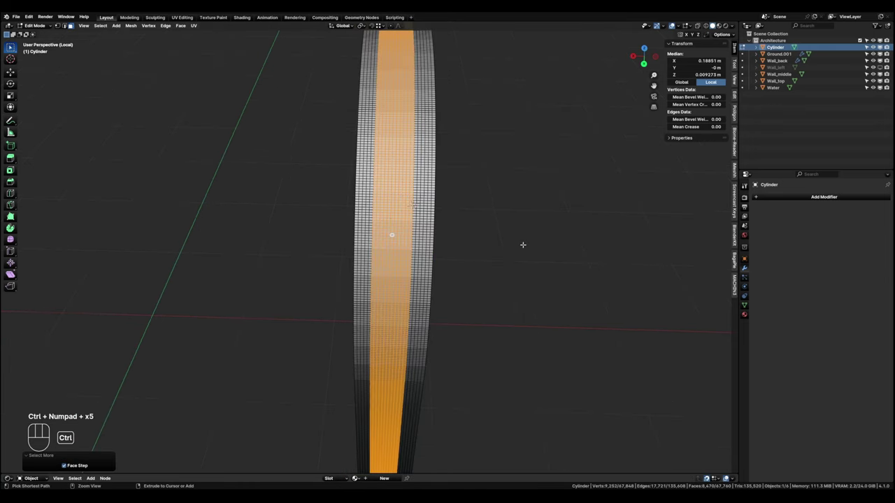
pyautogui.keyDown('alt'); pyautogui.keyDown('shift'); pyautogui.click(427, 265); pyautogui.keyUp('shift'); pyautogui.keyUp('alt')
pyautogui.scroll(-2, 427, 265)
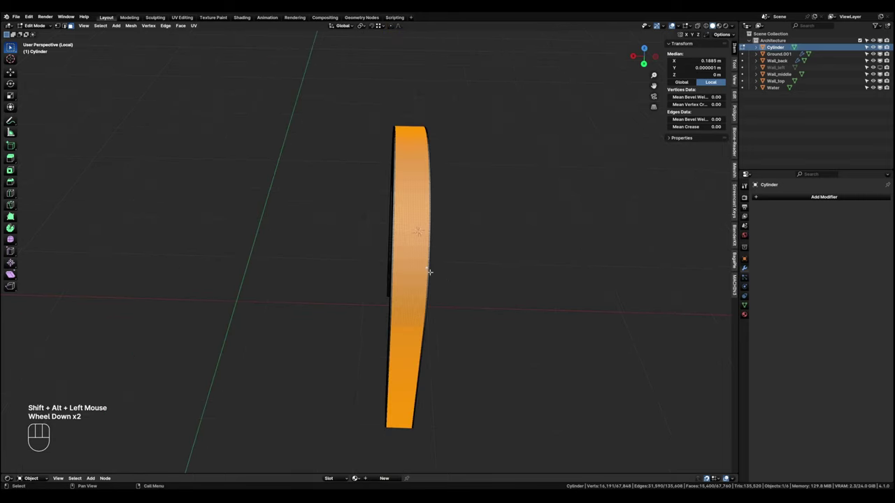
pyautogui.keyDown('shift'); pyautogui.moveTo(429, 270); pyautogui.dragTo(407, 259, button='middle'); pyautogui.keyUp('shift')
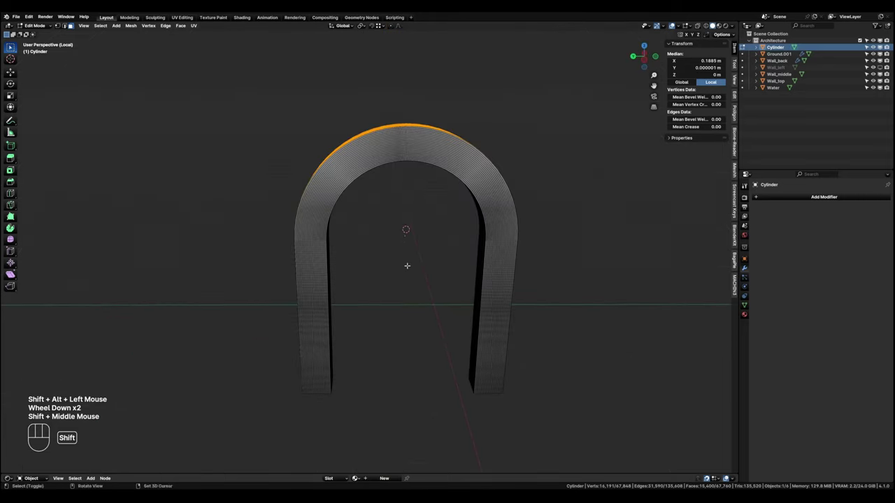
pyautogui.press('x')
pyautogui.click(411, 269)
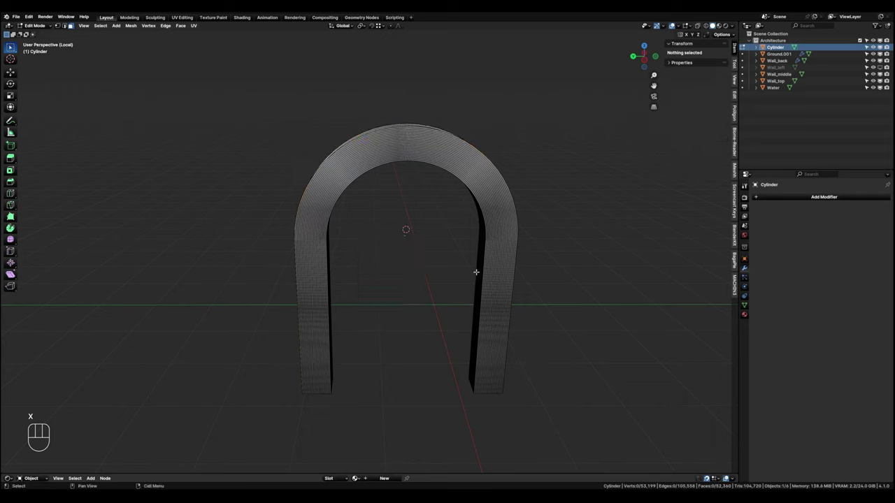
# Return to Object Mode, smooth the arch by angle at 30°, and leave local view.
pyautogui.keyDown('shift'); pyautogui.moveTo(475, 270); pyautogui.dragTo(492, 292, button='middle'); pyautogui.keyUp('shift')
pyautogui.press('Tab')
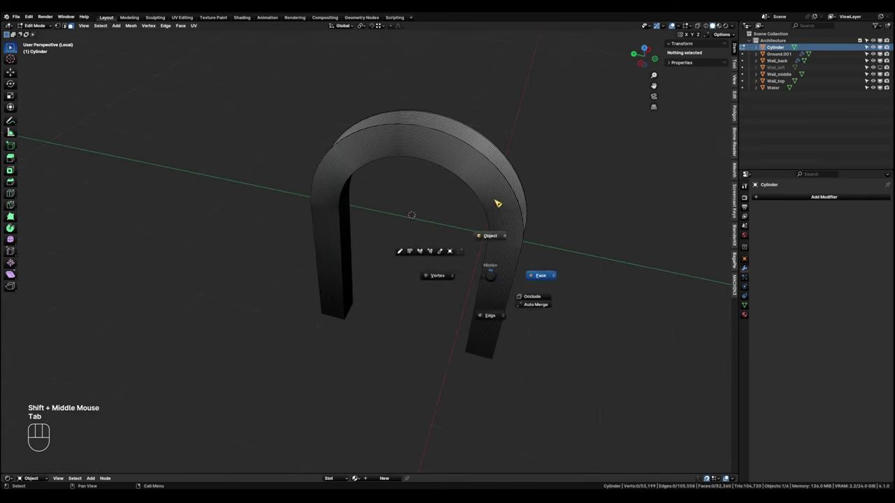
pyautogui.press('KP_Divide')
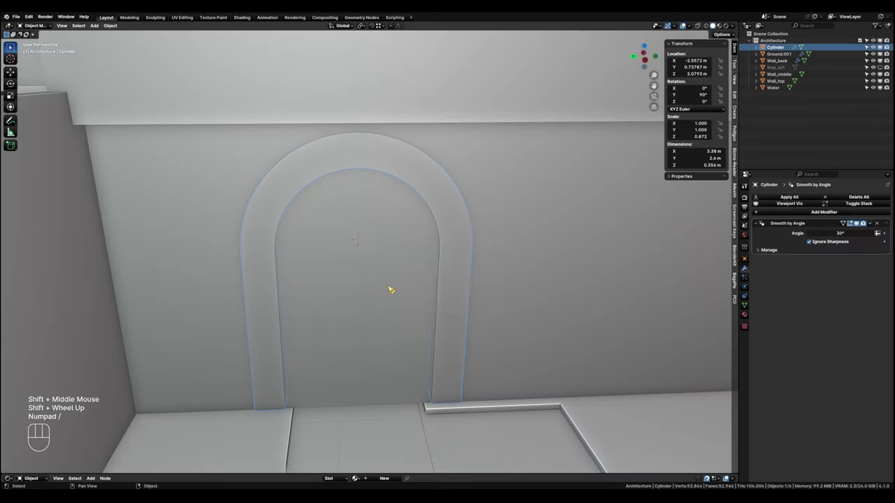
# In the left wireframe view, knife-cut an arch outline through Wall_middle, following the middle of the arch's band down to the floor.
pyautogui.press('`')
pyautogui.click(343, 285)
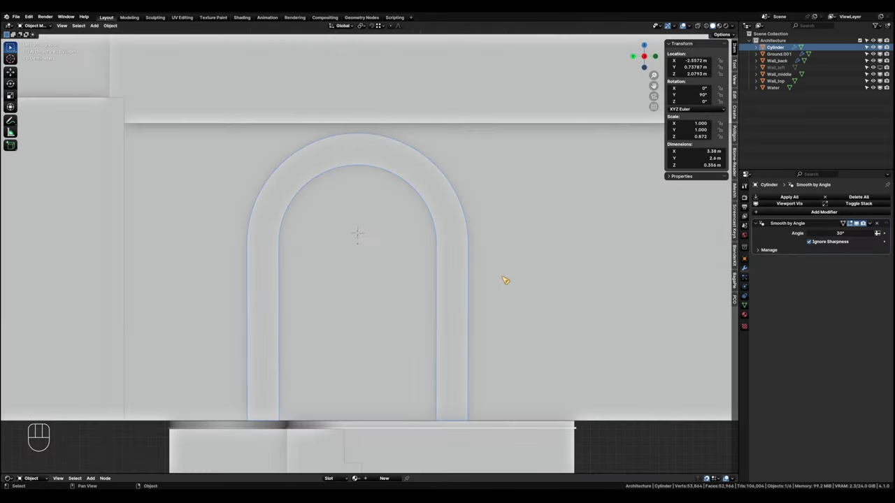
pyautogui.click(520, 278)
pyautogui.keyDown('shift'); pyautogui.moveTo(507, 308); pyautogui.dragTo(503, 203, button='middle'); pyautogui.keyUp('shift')
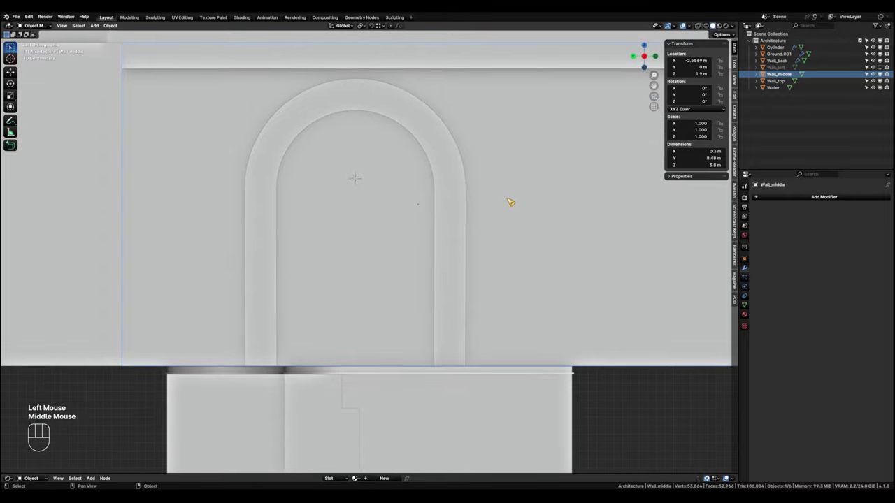
pyautogui.press('Tab')
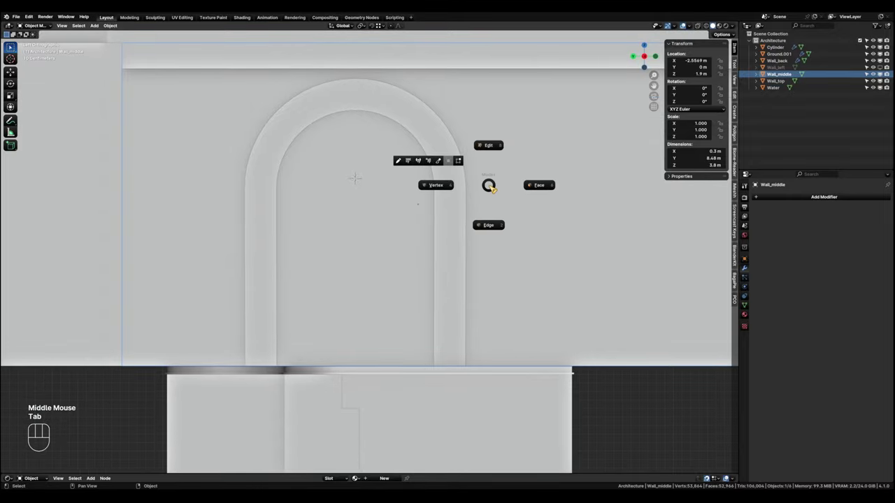
pyautogui.click(443, 187)
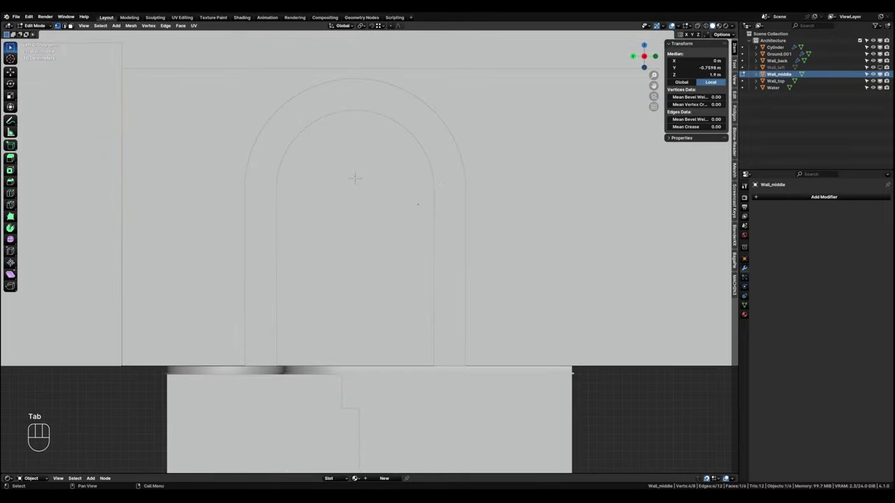
pyautogui.hotkey('shift', 'z')
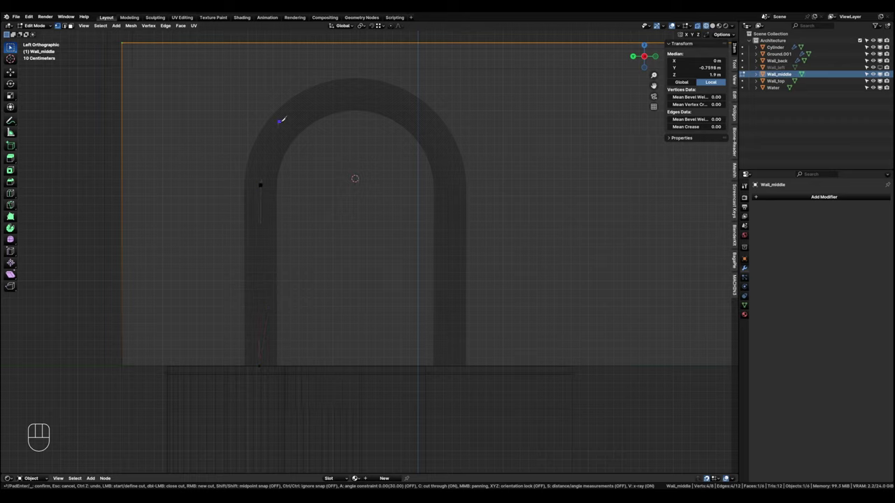
pyautogui.click(284, 122)
pyautogui.click(427, 125)
pyautogui.click(451, 182)
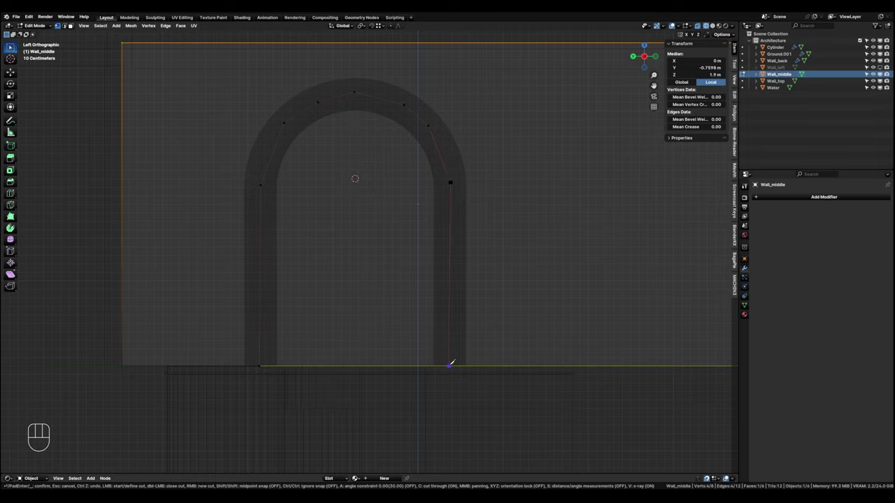
pyautogui.click(450, 364)
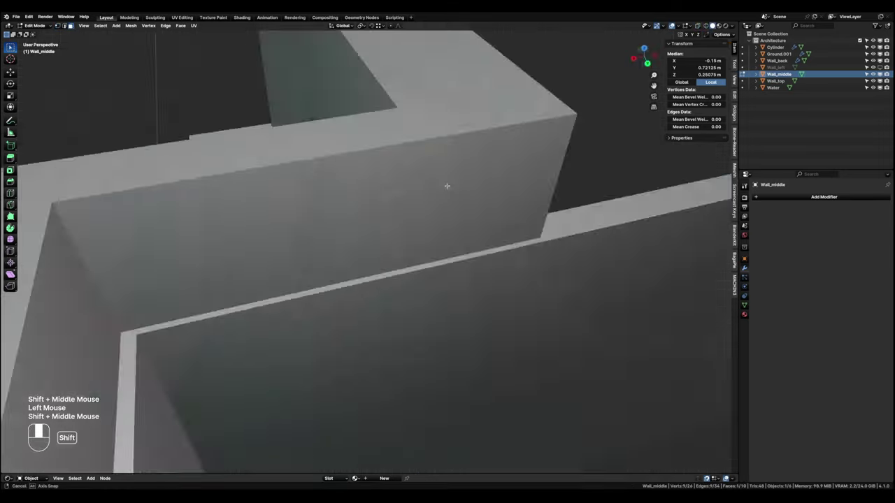
# Delete the arch-shaped faces on both sides of Wall_middle and the face at the bottom of the opening, and return to Object Mode.
pyautogui.keyDown('shift'); pyautogui.moveTo(446, 186); pyautogui.dragTo(398, 228, button='middle'); pyautogui.keyUp('shift')
pyautogui.keyDown('shift'); pyautogui.click(378, 232); pyautogui.keyUp('shift')
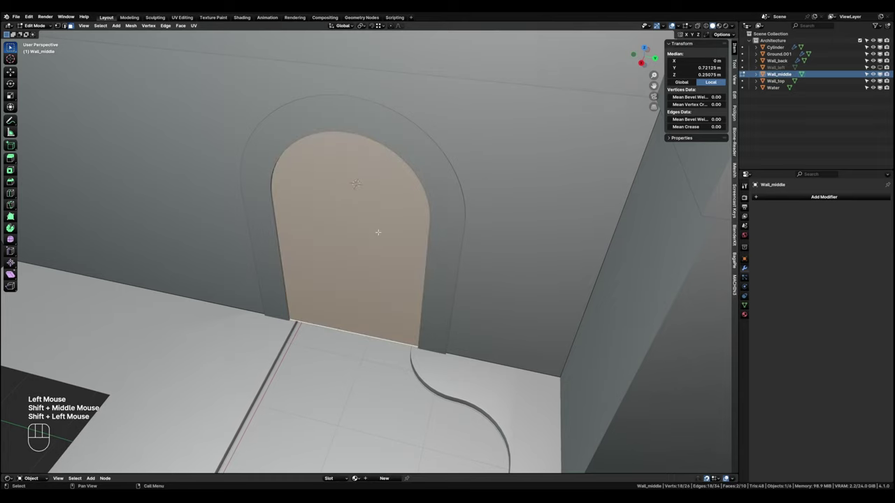
pyautogui.press('x')
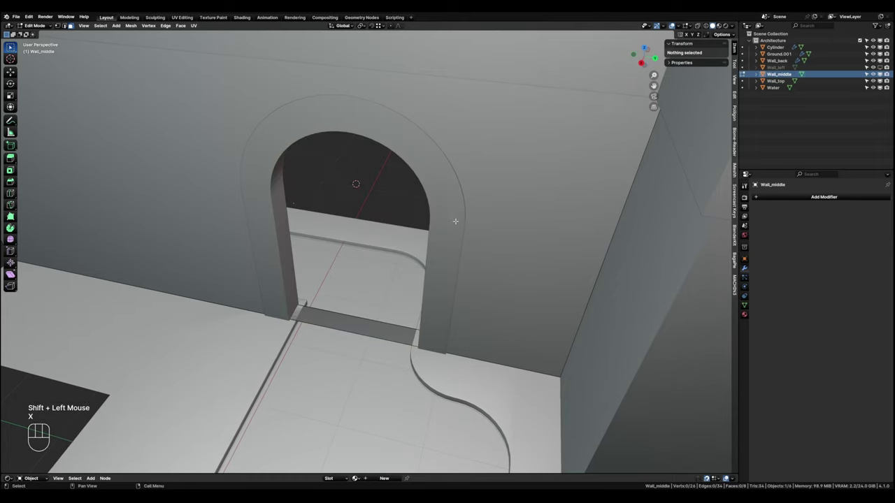
pyautogui.click(360, 327)
pyautogui.press('x')
pyautogui.click(360, 329)
pyautogui.keyDown('shift'); pyautogui.moveTo(494, 256); pyautogui.dragTo(357, 285, button='middle'); pyautogui.keyUp('shift')
pyautogui.press('Tab')
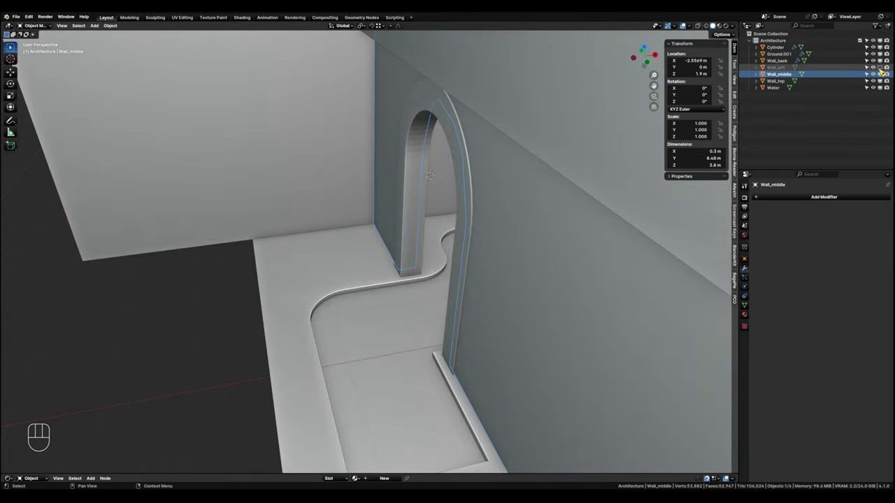
# Unhide Wall_left in the viewport.
pyautogui.click(879, 67)
pyautogui.keyDown('shift'); pyautogui.moveTo(328, 241); pyautogui.dragTo(584, 174, button='middle'); pyautogui.keyUp('shift')
pyautogui.scroll(-3, 295, 276)
pyautogui.scroll(3, 318, 225)
pyautogui.keyDown('shift'); pyautogui.moveTo(496, 212); pyautogui.dragTo(429, 219, button='middle'); pyautogui.keyUp('shift')
pyautogui.scroll(2, 429, 219)
# Isolate Wall_left in local view and dissolve all five interior vertical edges of its mesh.
pyautogui.click(449, 212)
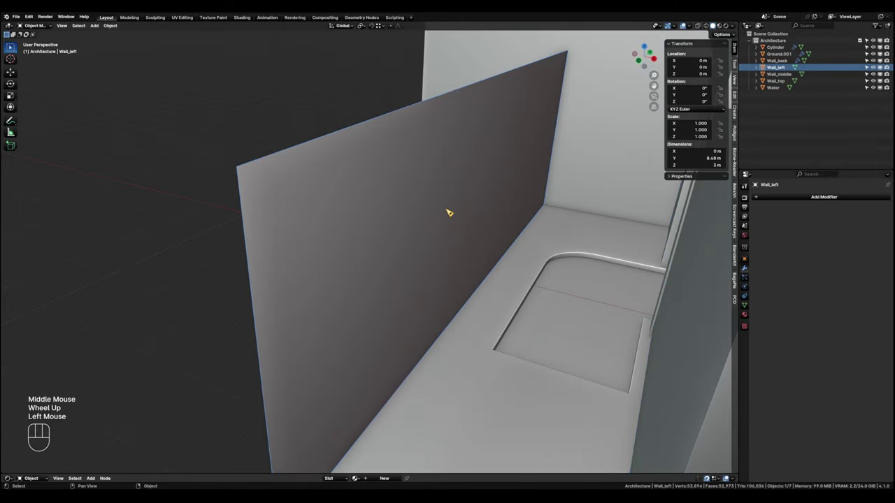
pyautogui.press('Tab')
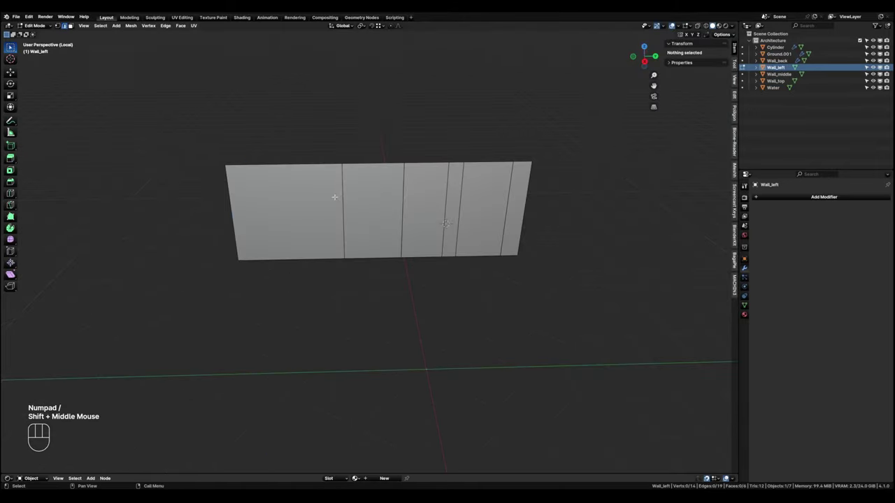
pyautogui.moveTo(339, 197); pyautogui.dragTo(508, 223)
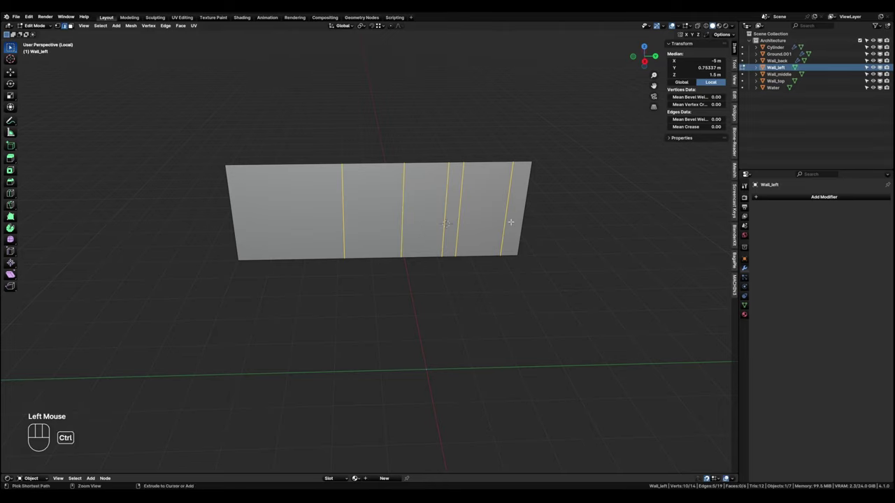
pyautogui.hotkey('ctrl', 'x')
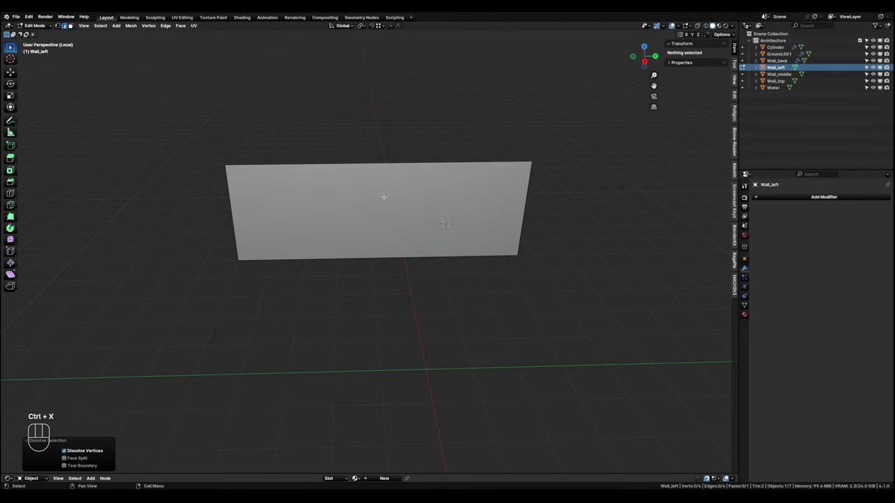
# Add four evenly spaced vertical loop cuts across Wall_left, leaving them unslid.
pyautogui.hotkey('ctrl', 'r')
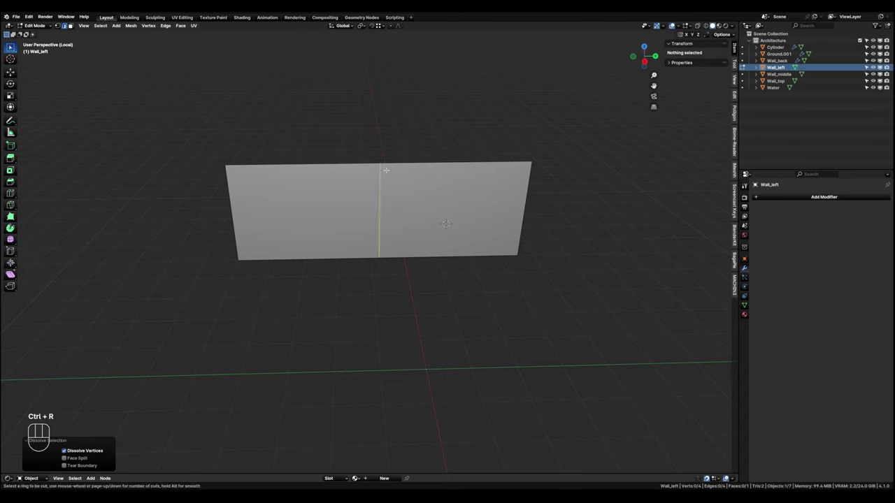
pyautogui.scroll(2, 385, 169)
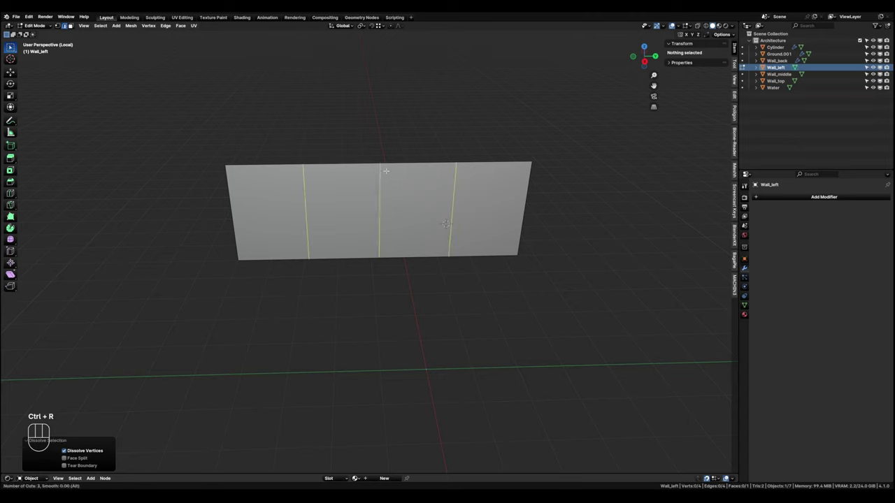
pyautogui.scroll(1, 385, 170)
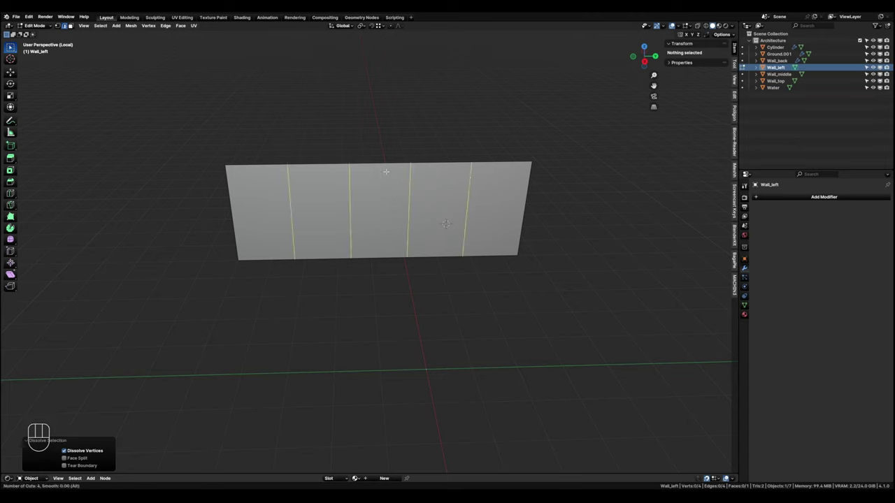
pyautogui.scroll(-1, 385, 171)
pyautogui.scroll(1, 386, 171)
pyautogui.click(385, 171)
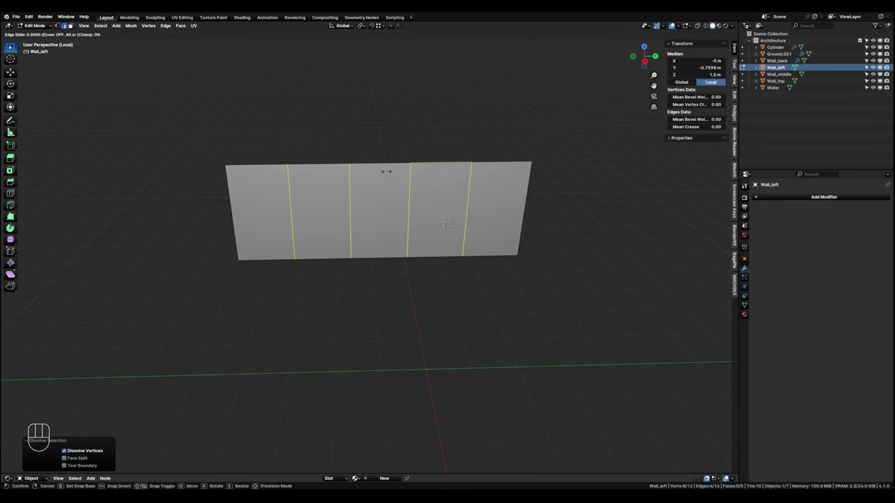
pyautogui.rightClick(386, 171)
# Add one horizontal loop cut through the middle of Wall_left.
pyautogui.hotkey('ctrl', 'r')
pyautogui.click(521, 214)
pyautogui.click(517, 218)
pyautogui.keyDown('shift'); pyautogui.moveTo(517, 218); pyautogui.dragTo(517, 149, button='middle'); pyautogui.keyUp('shift')
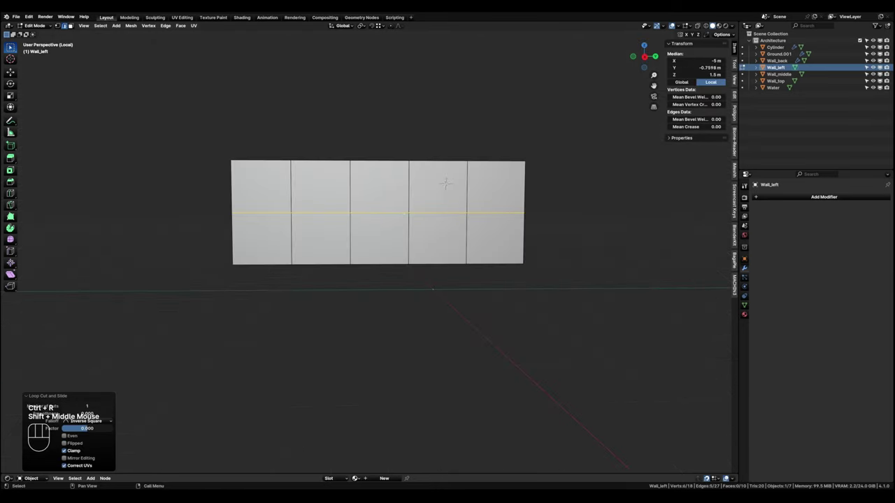
pyautogui.keyDown('shift'); pyautogui.moveTo(445, 184); pyautogui.dragTo(368, 218, button='middle'); pyautogui.keyUp('shift')
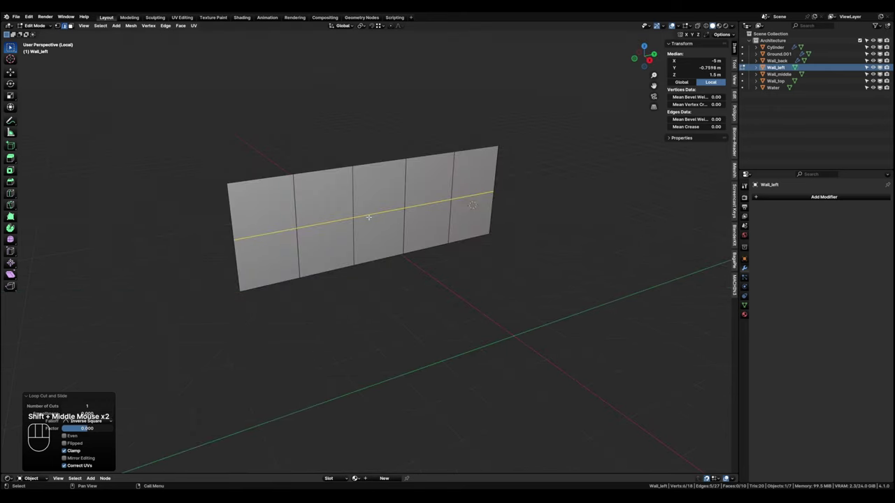
# Subdivide the entire Wall_left mesh with 50 cuts.
pyautogui.press('a')
pyautogui.rightClick(156, 329)
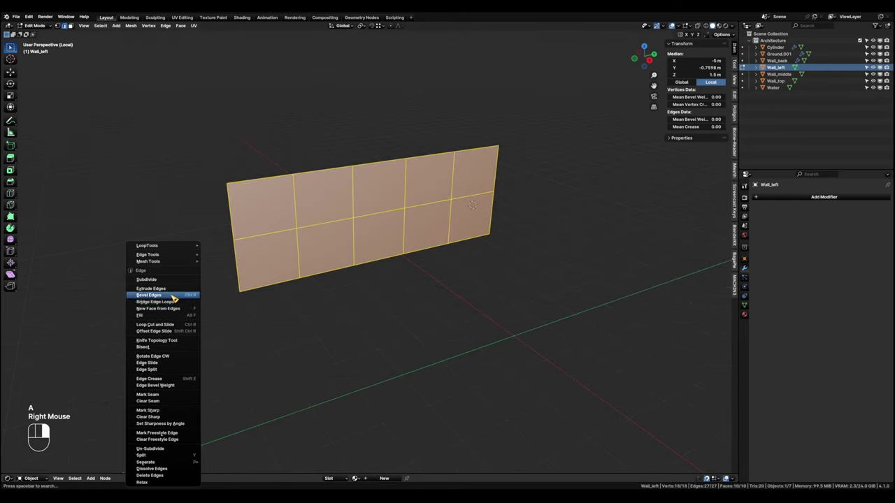
pyautogui.click(175, 282)
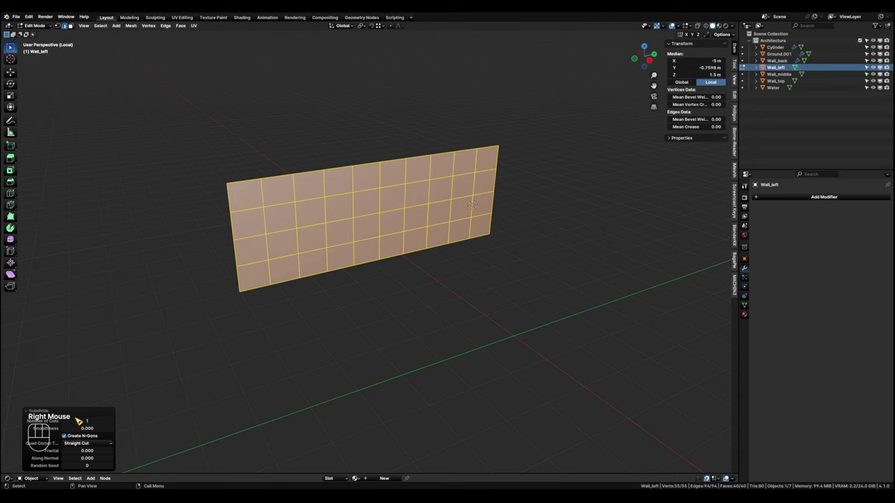
pyautogui.moveTo(77, 420); pyautogui.dragTo(105, 421)
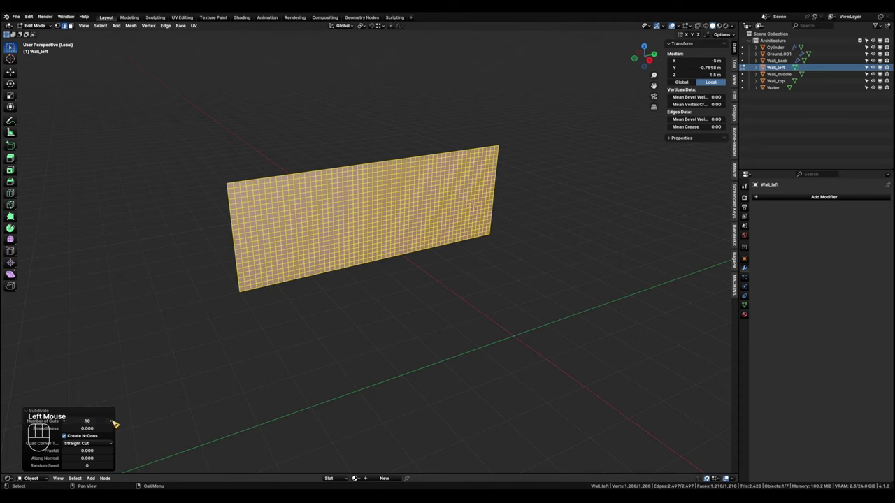
pyautogui.click(113, 424)
pyautogui.click(96, 420)
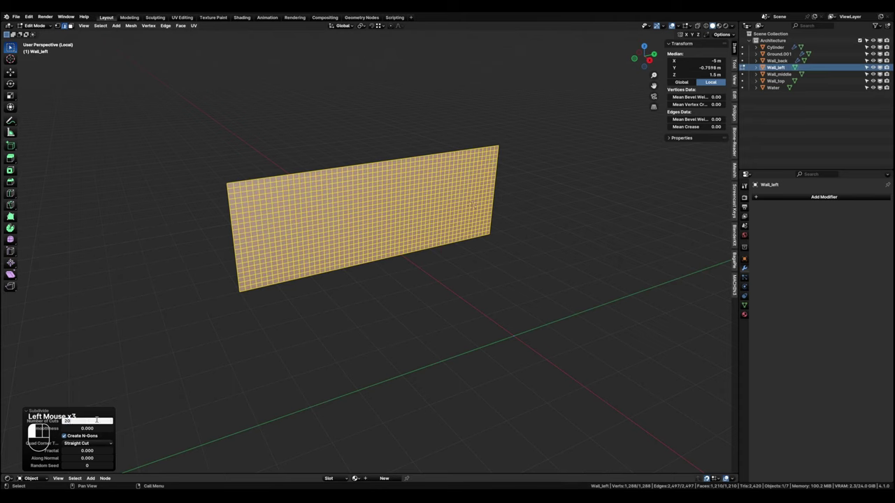
pyautogui.press('Return')
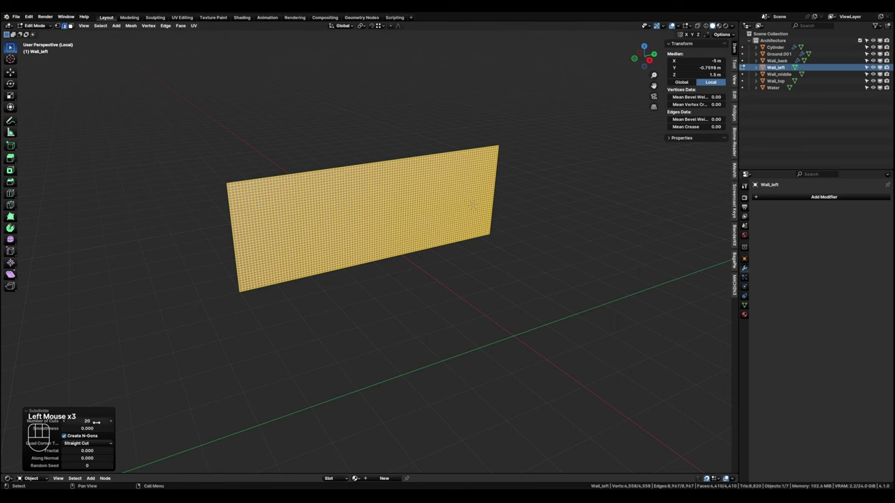
pyautogui.click(97, 421)
pyautogui.write('50')
pyautogui.press('Return')
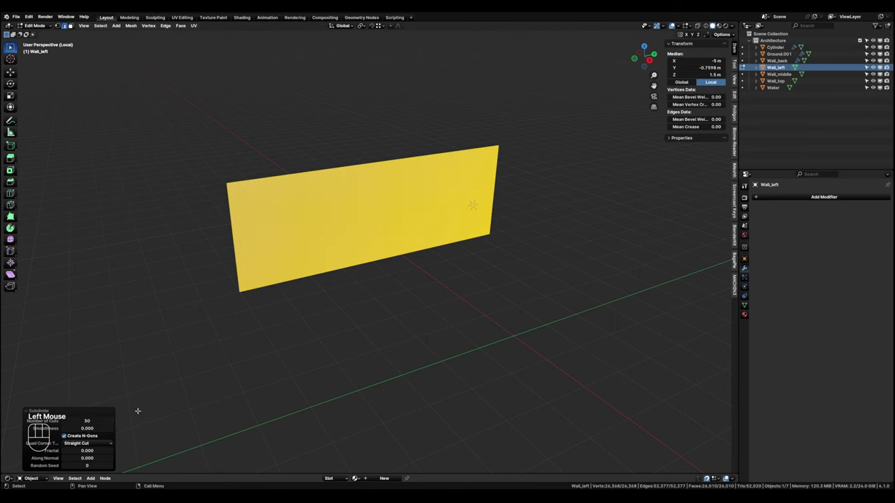
# Return Wall_left to Object Mode and leave local view.
pyautogui.scroll(2, 138, 411)
pyautogui.scroll(-2, 262, 243)
pyautogui.keyDown('shift'); pyautogui.moveTo(268, 236); pyautogui.dragTo(382, 184, button='middle'); pyautogui.keyUp('shift')
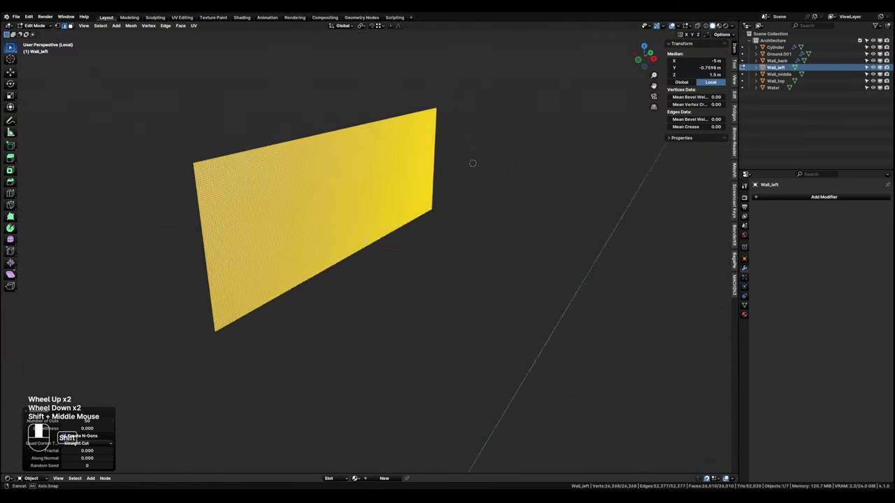
pyautogui.press('Tab')
pyautogui.press('/')
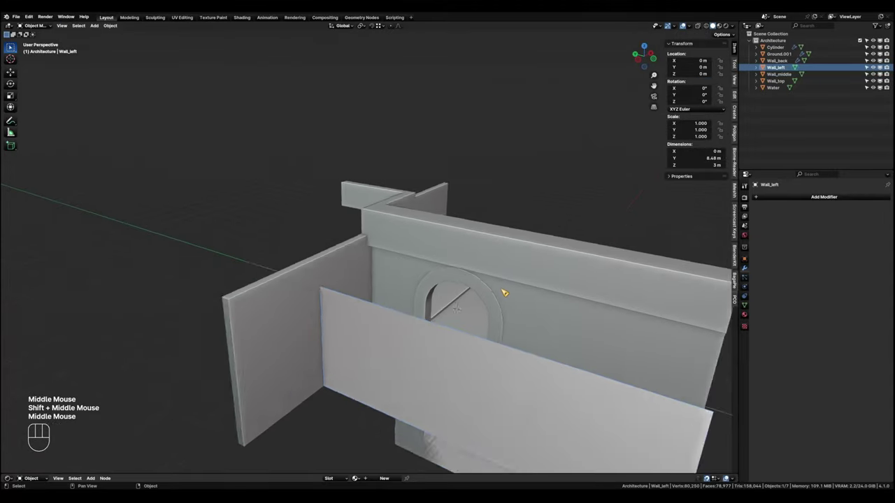
# Place the 3D cursor on Wall_middle just below the upper wall's overhang, beside the arch, and add a cube there.
pyautogui.scroll(1, 489, 292)
pyautogui.scroll(1, 477, 292)
pyautogui.keyDown('shift'); pyautogui.moveTo(477, 291); pyautogui.dragTo(455, 216, button='middle'); pyautogui.keyUp('shift')
pyautogui.scroll(1, 489, 231)
pyautogui.scroll(2, 437, 211)
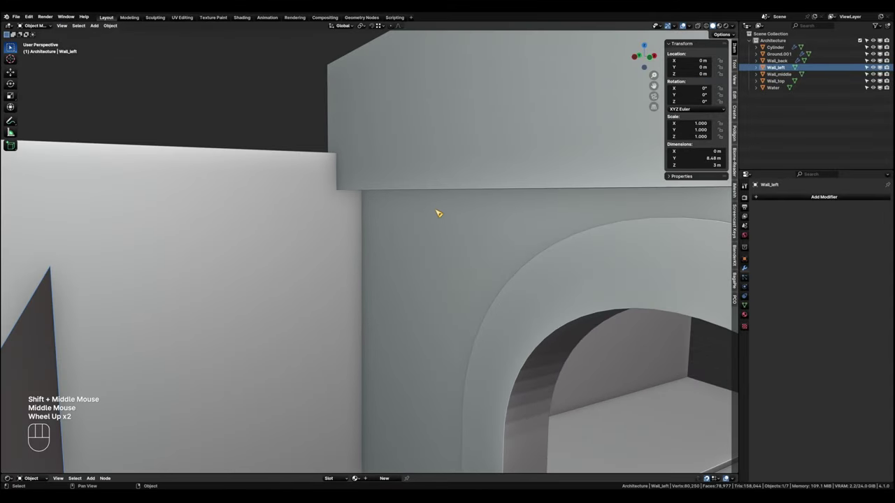
pyautogui.keyDown('shift'); pyautogui.rightClick(437, 203); pyautogui.keyUp('shift')
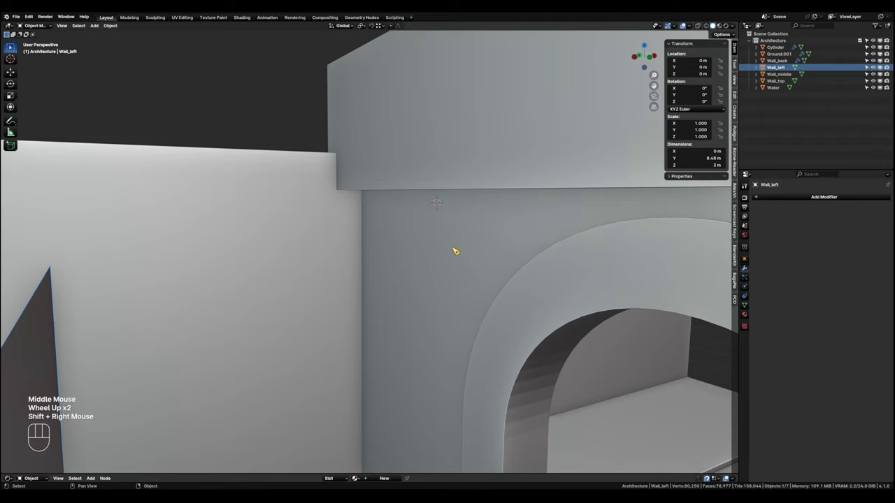
pyautogui.hotkey('shift', 'a')
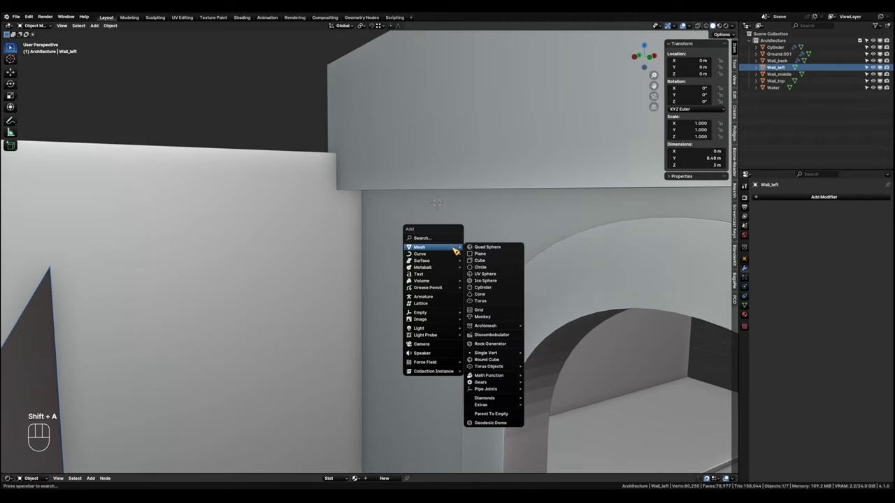
pyautogui.click(485, 261)
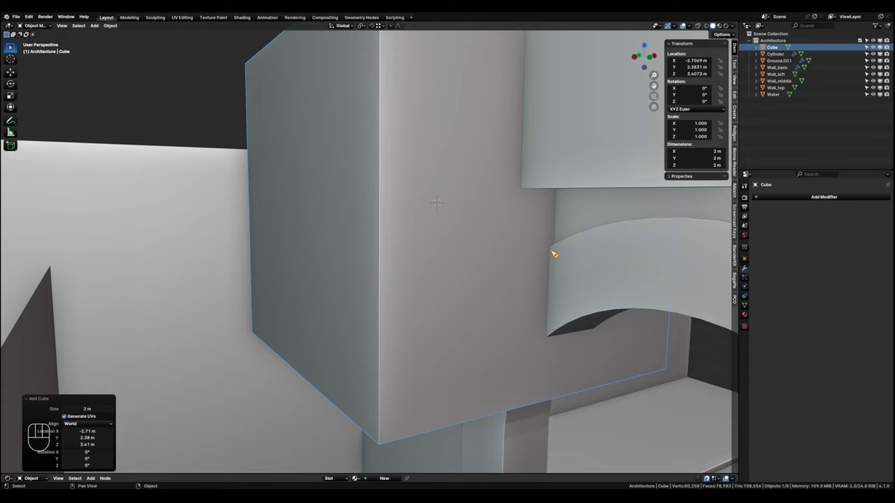
# Set the new cube's dimensions to 0.18 m in Z and 0.09 m in X.
pyautogui.click(703, 165)
pyautogui.write('0.1')
pyautogui.write('80')
pyautogui.press('Return')
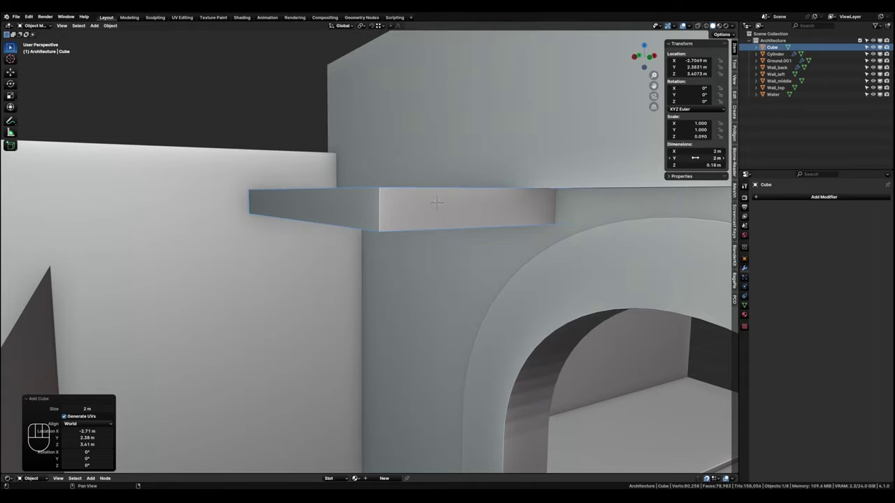
pyautogui.click(710, 151)
pyautogui.write('.0')
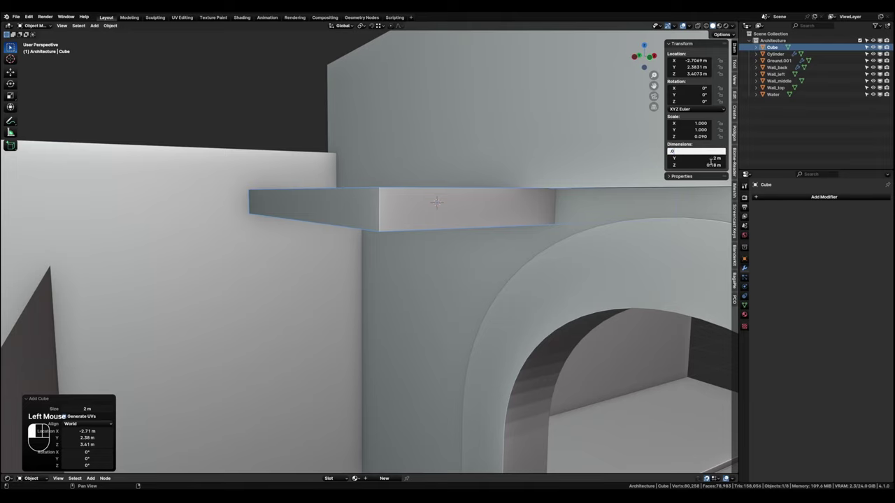
pyautogui.write('9')
pyautogui.press('Return')
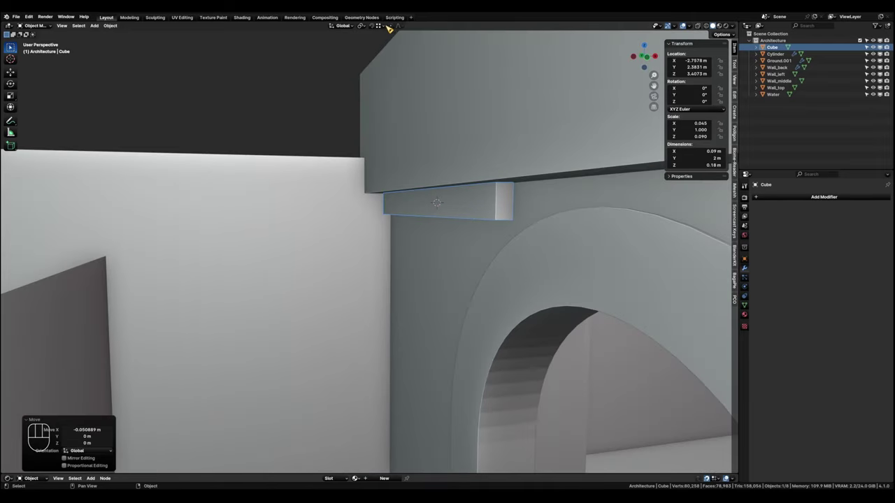
# Set snapping to Face and move the cube along X until it sits flush against Wall_middle's surface.
pyautogui.click(381, 26)
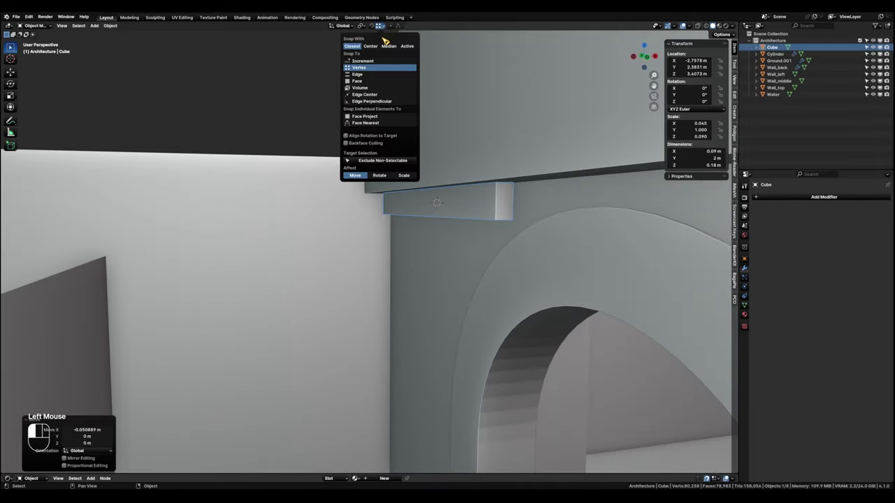
pyautogui.click(381, 82)
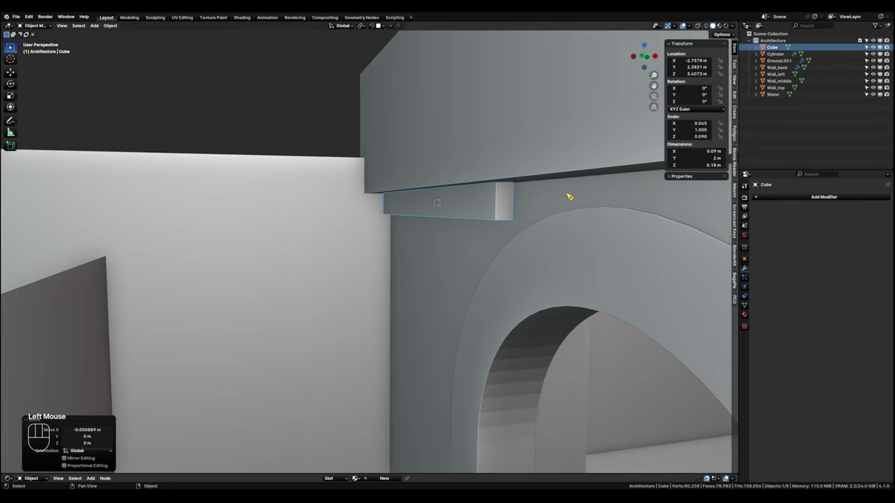
pyautogui.press('g')
pyautogui.press('x')
pyautogui.keyDown('ctrl'); pyautogui.click(549, 213); pyautogui.keyUp('ctrl')
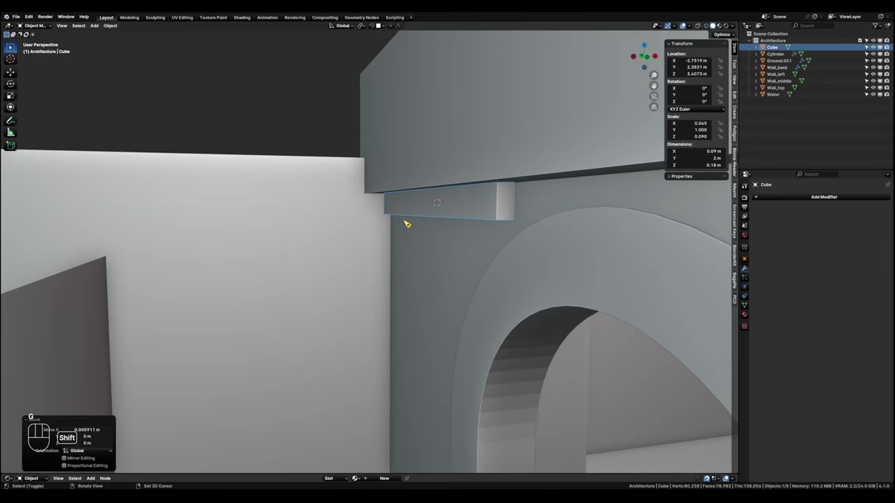
# Move the cube about 0.1 m along Y into the corner with the adjoining wall.
pyautogui.keyDown('shift'); pyautogui.moveTo(406, 224); pyautogui.dragTo(478, 234, button='middle'); pyautogui.keyUp('shift')
pyautogui.moveTo(479, 234); pyautogui.dragTo(500, 239, button='middle')
pyautogui.scroll(1, 576, 252)
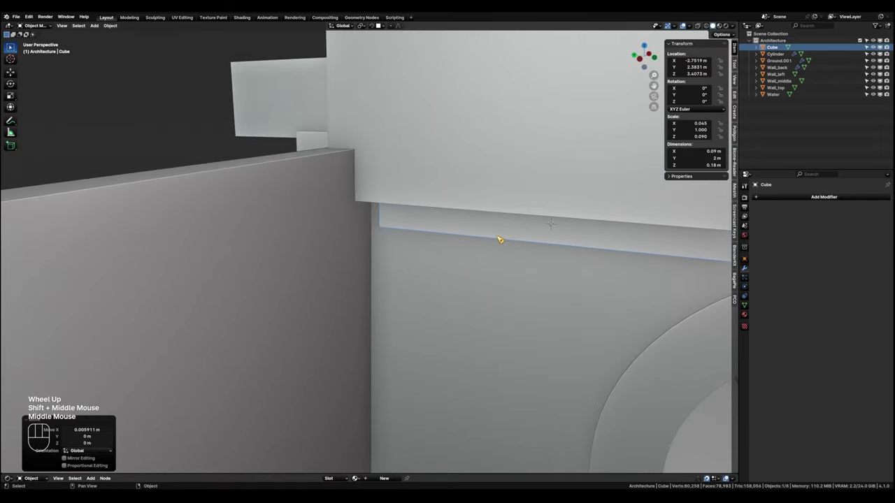
pyautogui.press('g')
pyautogui.press('y')
pyautogui.click(331, 240)
pyautogui.scroll(2, 401, 213)
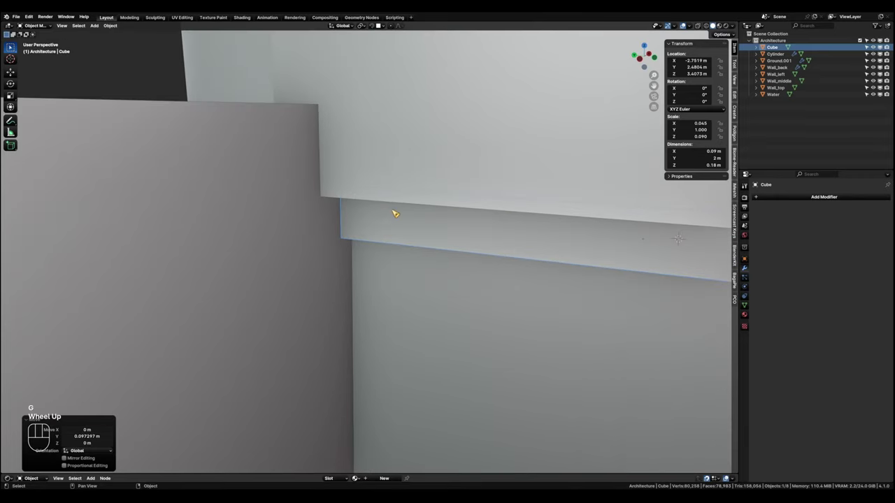
# Lower the cube about 0.001 m along Z to align it with the underside of the upper wall's overhang.
pyautogui.keyDown('shift'); pyautogui.moveTo(401, 213); pyautogui.dragTo(399, 198, button='middle'); pyautogui.keyUp('shift')
pyautogui.scroll(1, 399, 198)
pyautogui.keyDown('shift'); pyautogui.moveTo(374, 242); pyautogui.dragTo(383, 243, button='middle'); pyautogui.keyUp('shift')
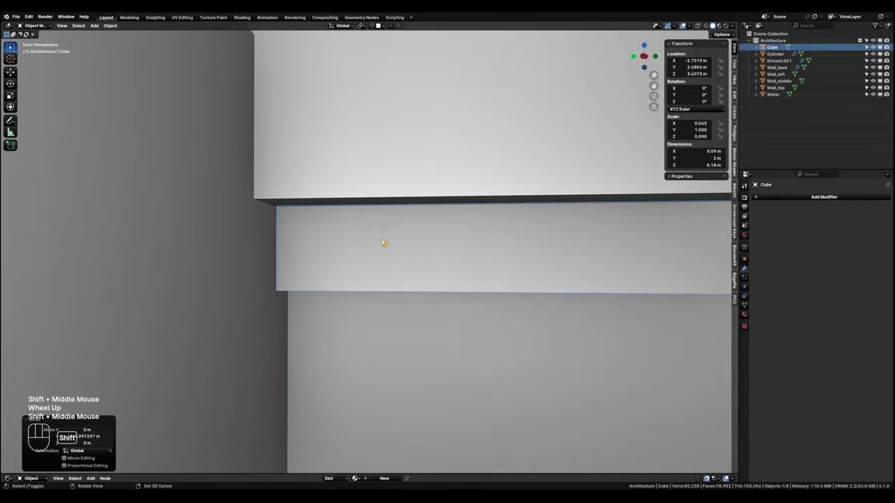
pyautogui.scroll(-1, 380, 207)
pyautogui.press('g')
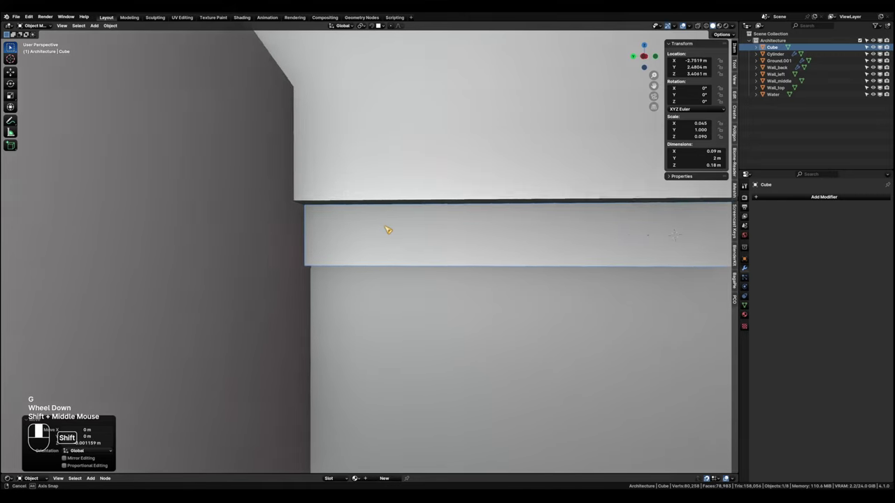
# Apply the scale of the cube trim piece.
pyautogui.scroll(-2, 353, 233)
pyautogui.keyDown('shift'); pyautogui.moveTo(356, 233); pyautogui.dragTo(419, 248, button='middle'); pyautogui.keyUp('shift')
pyautogui.hotkey('ctrl', 'a')
pyautogui.click(396, 245)
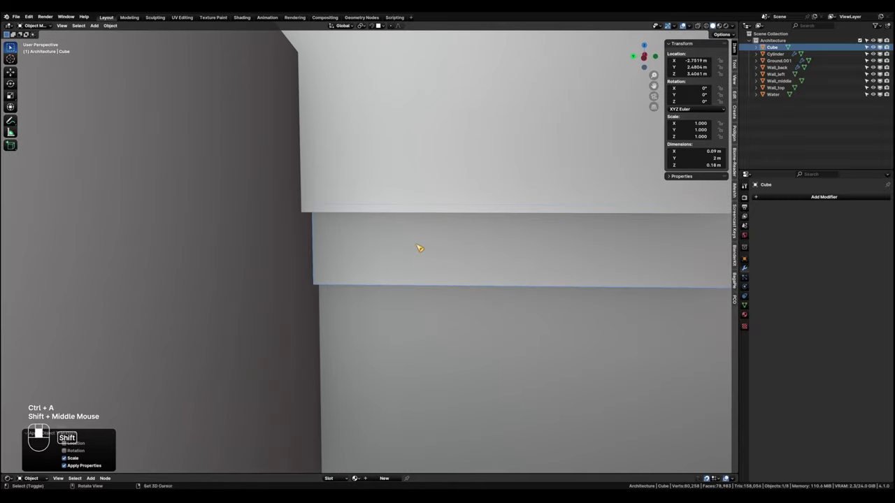
# Add a single loop cut across the cube trim near its corner end, with a slide factor of about -0.845.
pyautogui.press('Tab')
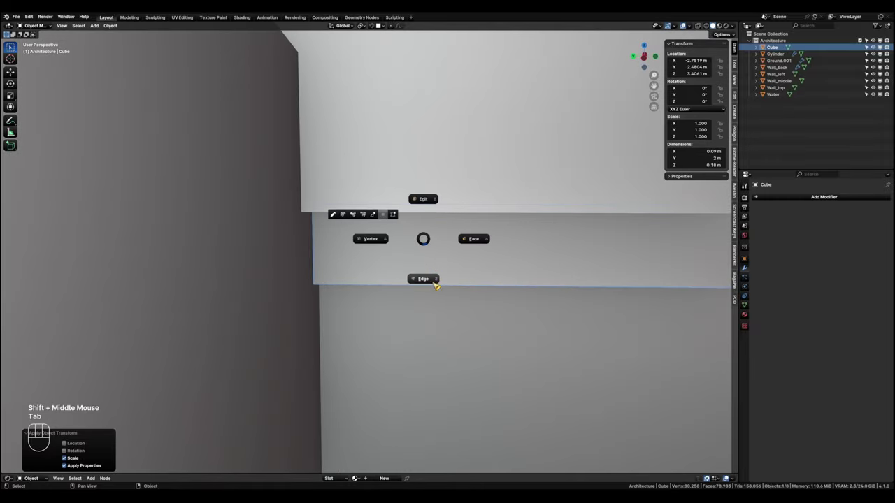
pyautogui.scroll(-2, 513, 265)
pyautogui.hotkey('shift', 'z')
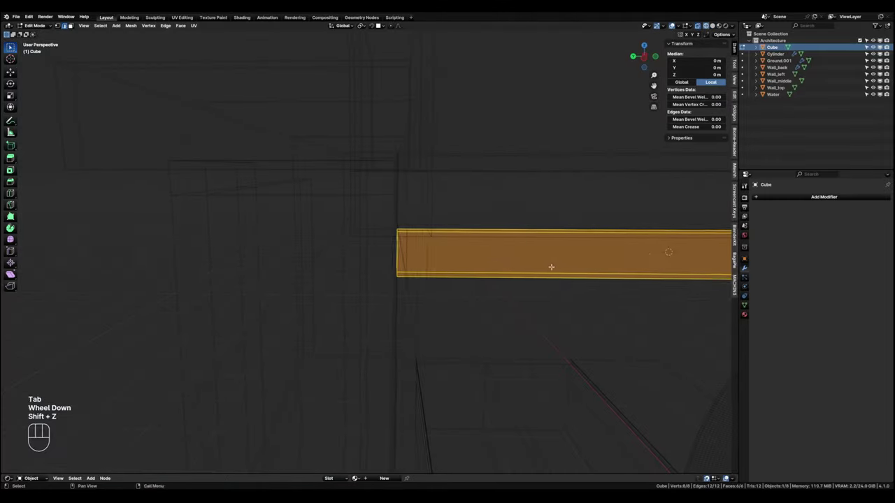
pyautogui.moveTo(515, 265); pyautogui.dragTo(524, 241, button='middle')
pyautogui.scroll(1, 524, 242)
pyautogui.hotkey('ctrl', 'r')
pyautogui.click(552, 244)
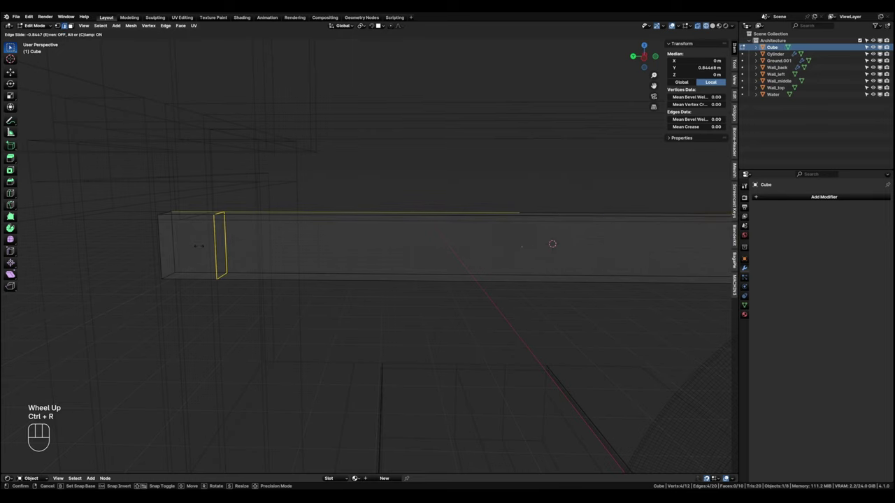
pyautogui.click(203, 245)
# Enable edge length measurements in the viewport and slide the new loop to 0.09 m from the trim's corner end.
pyautogui.click(693, 26)
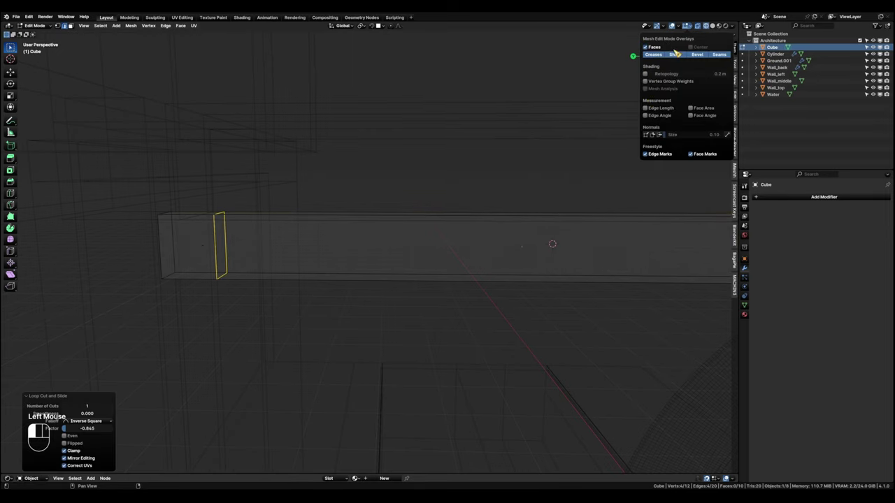
pyautogui.click(646, 108)
pyautogui.press('n')
pyautogui.scroll(2, 312, 194)
pyautogui.press('g')
pyautogui.press('g')
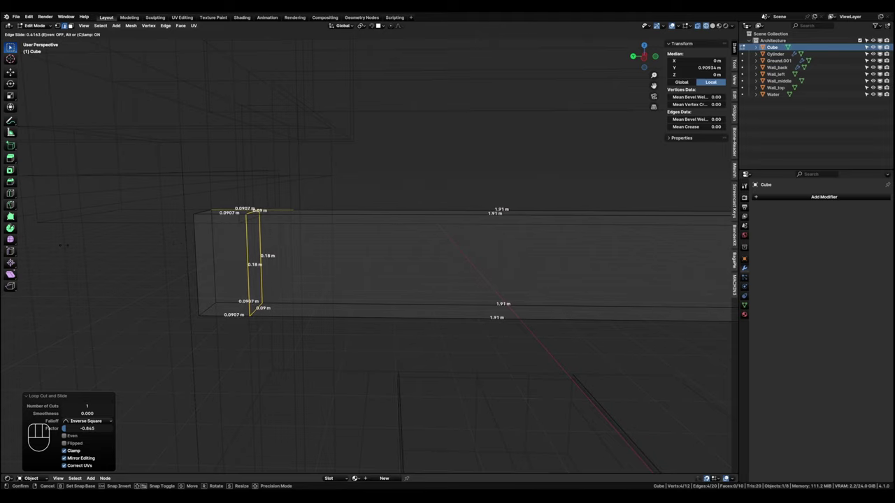
pyautogui.press('shift')
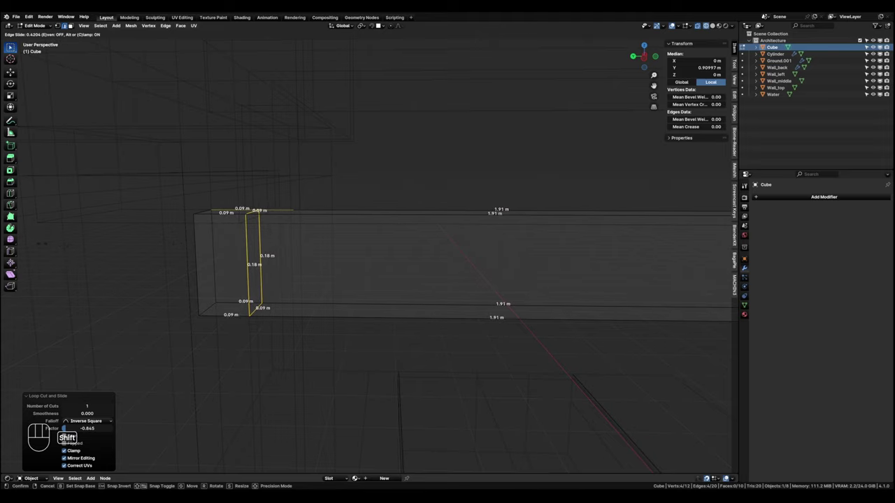
pyautogui.click(305, 232)
# Slide the edges of the trim's far end inward until the long segment measures 1 m.
pyautogui.scroll(-5, 305, 232)
pyautogui.keyDown('shift'); pyautogui.moveTo(490, 280); pyautogui.dragTo(419, 266, button='middle'); pyautogui.keyUp('shift')
pyautogui.moveTo(615, 245); pyautogui.dragTo(649, 304)
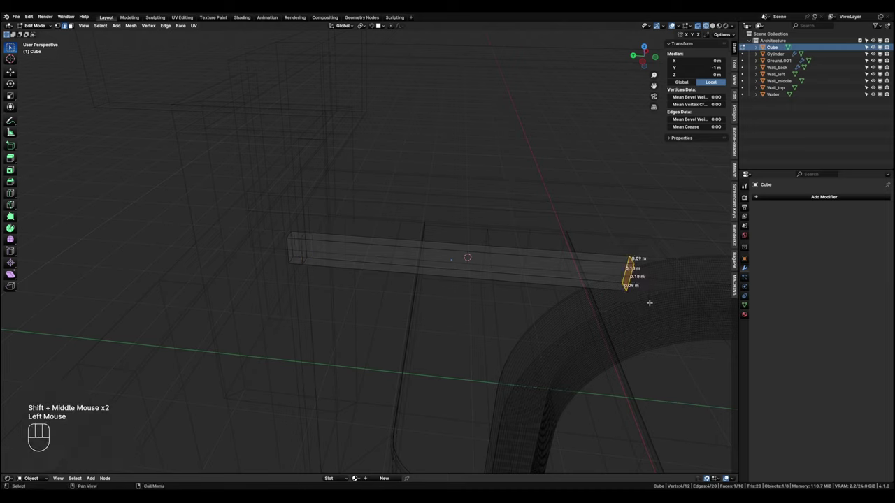
pyautogui.press('g')
pyautogui.press('g')
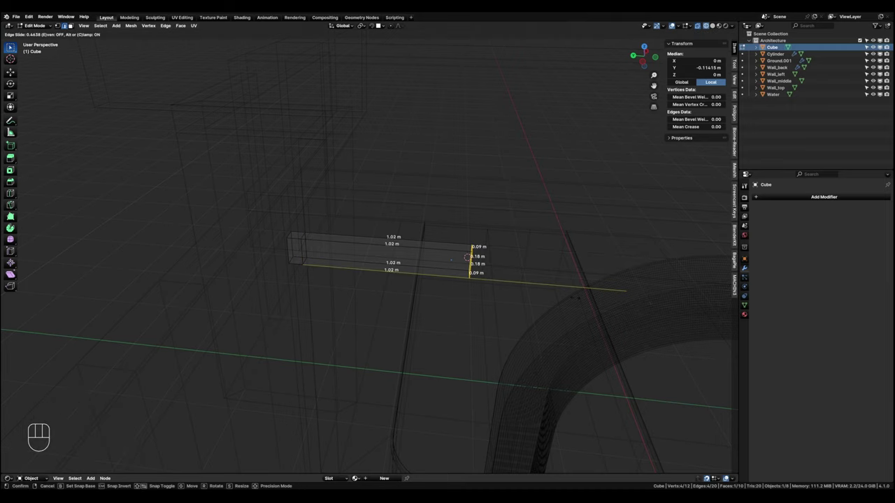
pyautogui.click(573, 297)
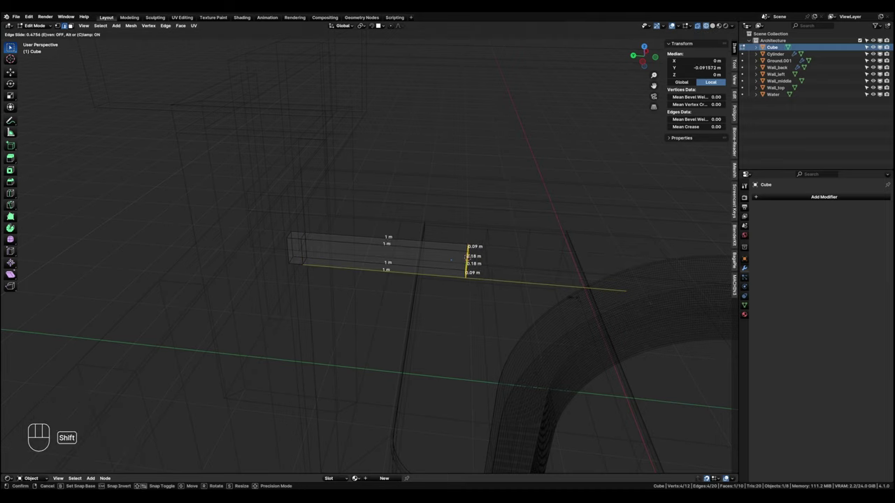
# Delete the two end faces of the trim piece in face mode.
pyautogui.press('Tab')
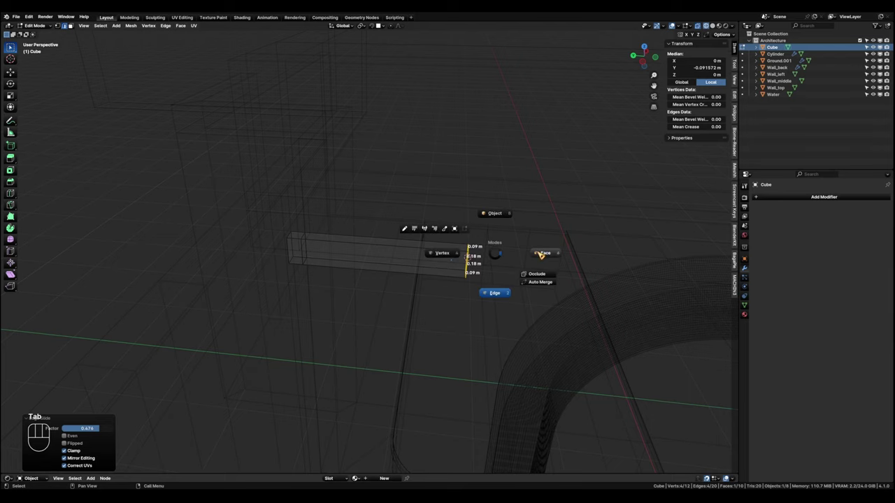
pyautogui.click(559, 260)
pyautogui.keyDown('shift'); pyautogui.moveTo(527, 268); pyautogui.dragTo(328, 228, button='middle'); pyautogui.keyUp('shift')
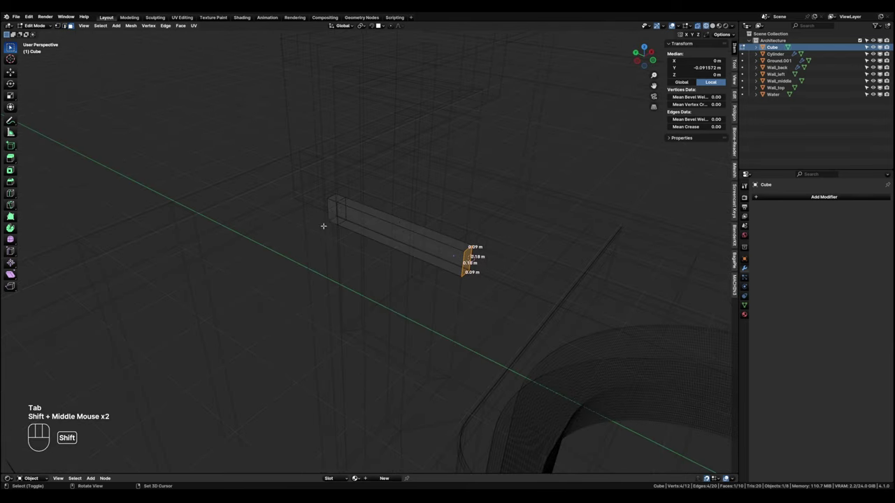
pyautogui.keyDown('shift'); pyautogui.click(330, 207); pyautogui.keyUp('shift')
pyautogui.press('x')
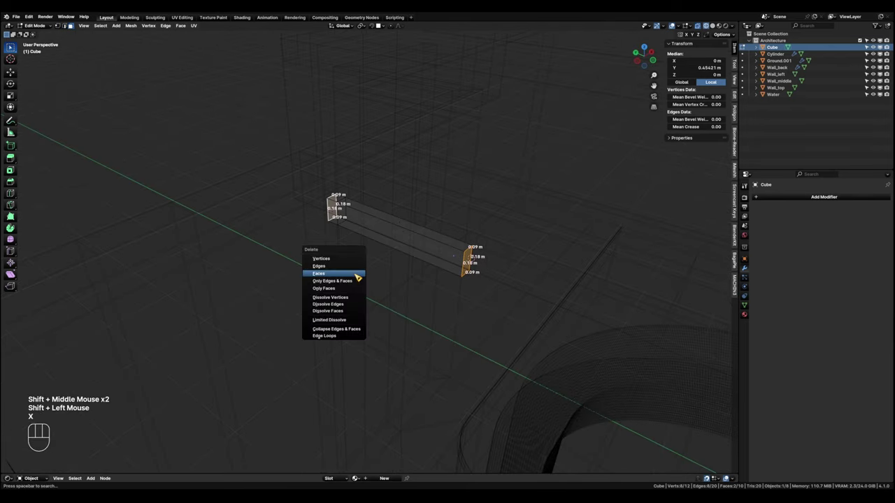
pyautogui.click(356, 277)
# Extrude the small side face at the trim's corner end about 3.47 m outward along the adjoining wall as a beam.
pyautogui.click(337, 254)
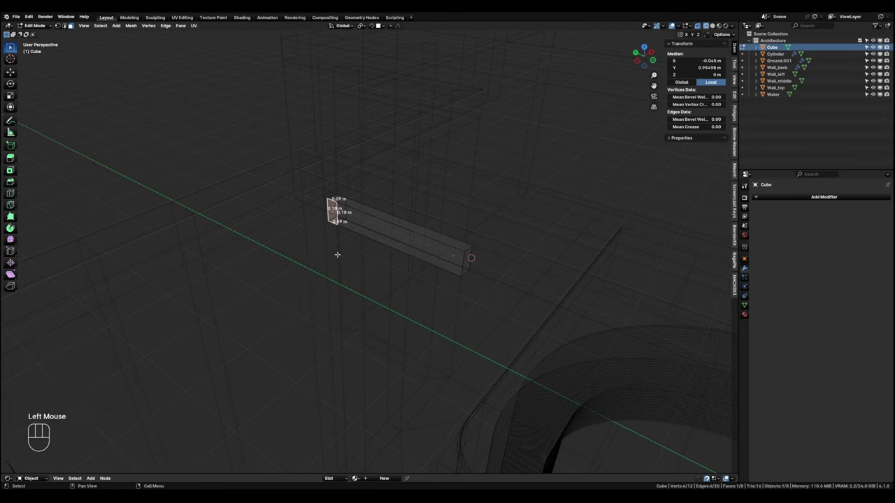
pyautogui.moveTo(338, 260)
pyautogui.keyDown('shift'); pyautogui.mouseDown(button='middle')
pyautogui.moveTo(268, 230)
pyautogui.moveTo(326, 215)
pyautogui.moveTo(347, 183)
pyautogui.mouseUp(button='middle'); pyautogui.keyUp('shift')
pyautogui.hotkey('shift', 'z')
pyautogui.scroll(-2, 252, 226)
pyautogui.moveTo(251, 226); pyautogui.dragTo(357, 171, button='middle')
pyautogui.press('e')
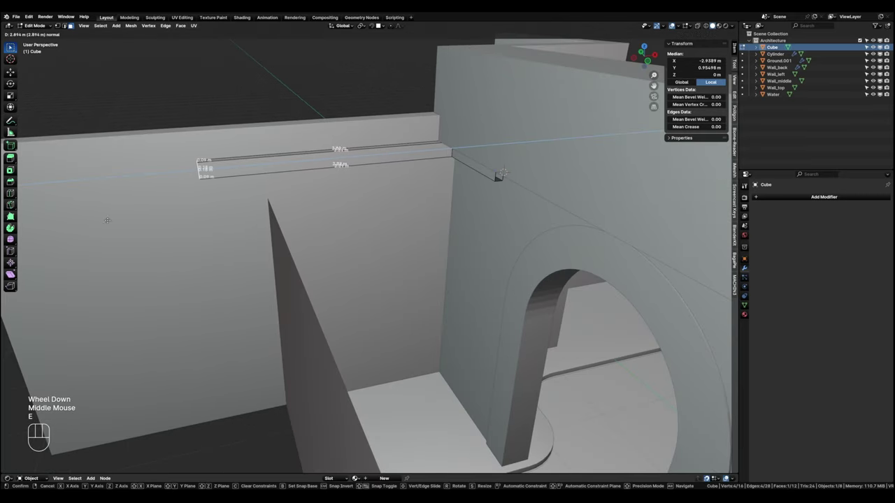
pyautogui.click(52, 225)
# Lower the beam's outer end face about 0.485 m along Z in the front view so the beam slopes down.
pyautogui.keyDown('shift'); pyautogui.scroll(-8, 240, 238); pyautogui.keyUp('shift')
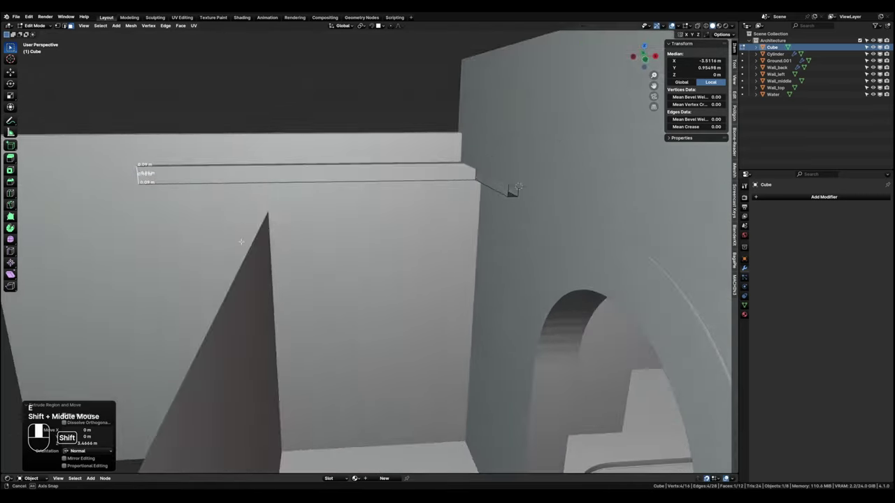
pyautogui.keyDown('shift'); pyautogui.scroll(-2, 242, 236); pyautogui.keyUp('shift')
pyautogui.press('`')
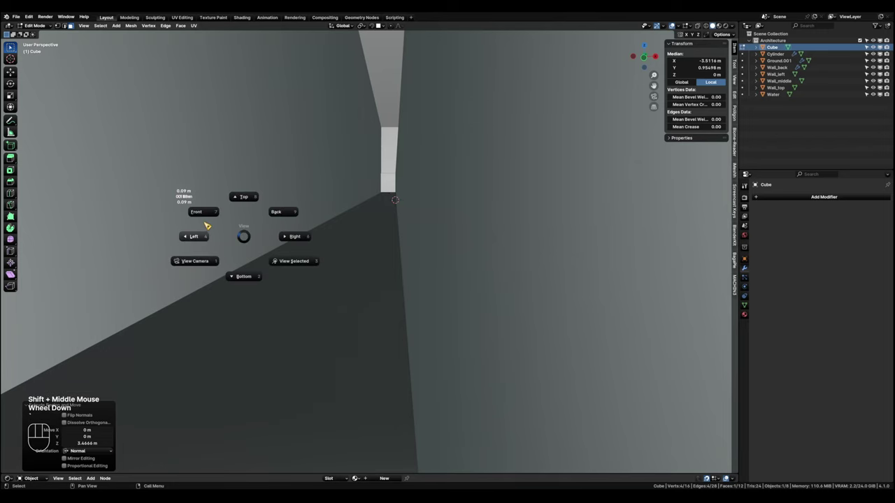
pyautogui.click(203, 213)
pyautogui.scroll(-2, 464, 161)
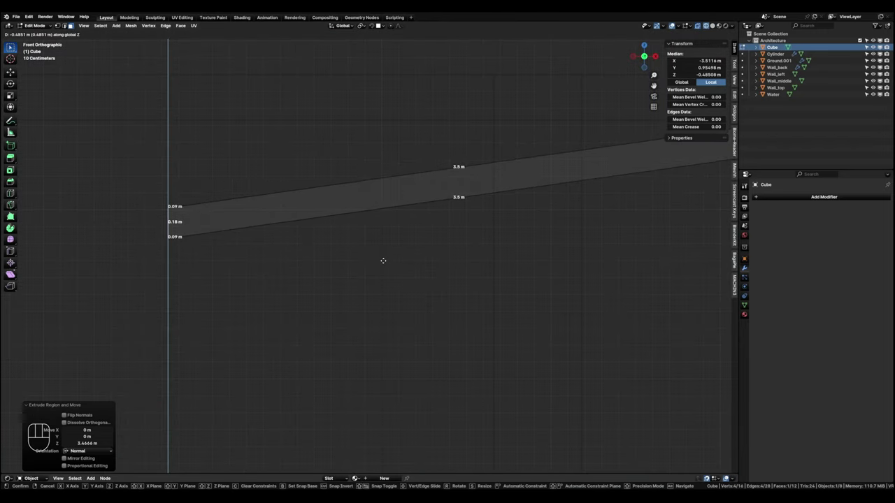
pyautogui.click(382, 260)
# Add a Solidify modifier to Wall_left in Object Mode with a thickness of 0.16 m.
pyautogui.scroll(-2, 383, 259)
pyautogui.hotkey('shift', 'z')
pyautogui.moveTo(421, 270); pyautogui.dragTo(419, 307, button='middle')
pyautogui.press('Tab')
pyautogui.click(419, 308)
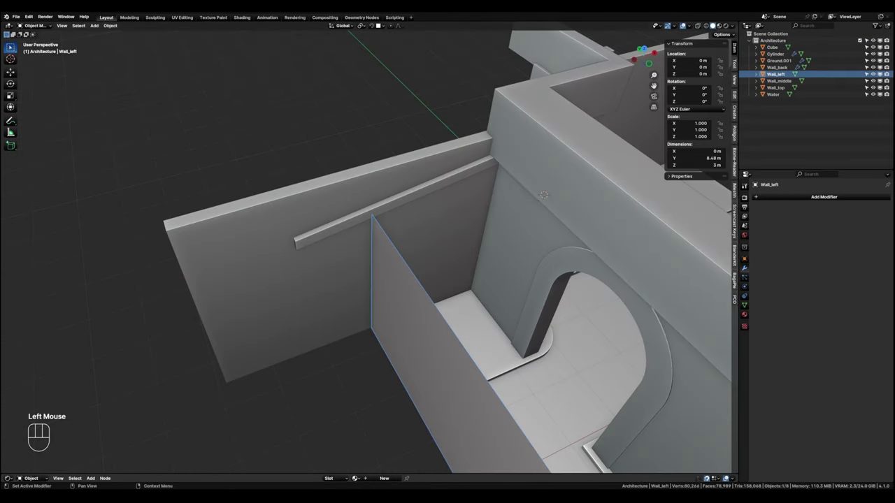
pyautogui.click(811, 197)
pyautogui.moveTo(805, 205)
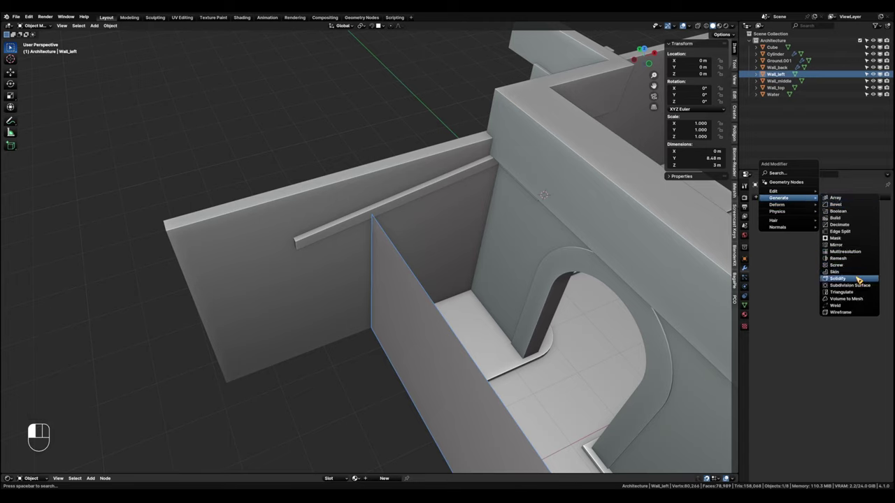
pyautogui.click(838, 278)
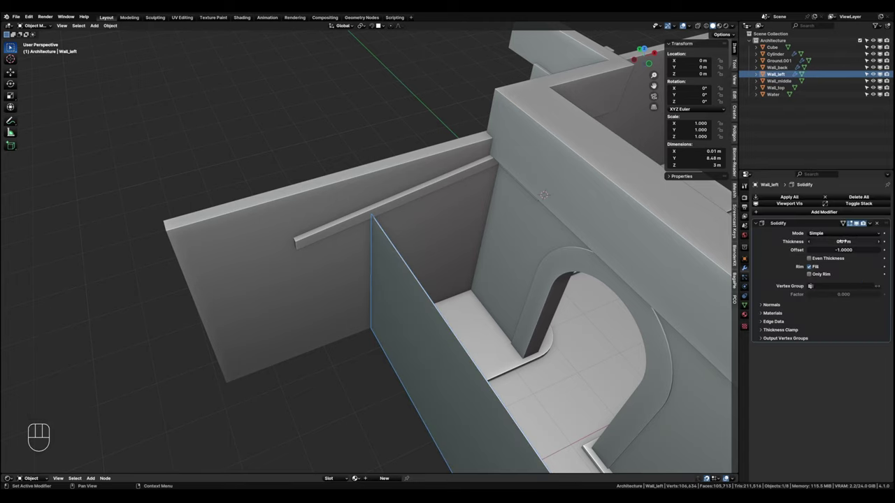
pyautogui.moveTo(843, 241); pyautogui.dragTo(875, 241)
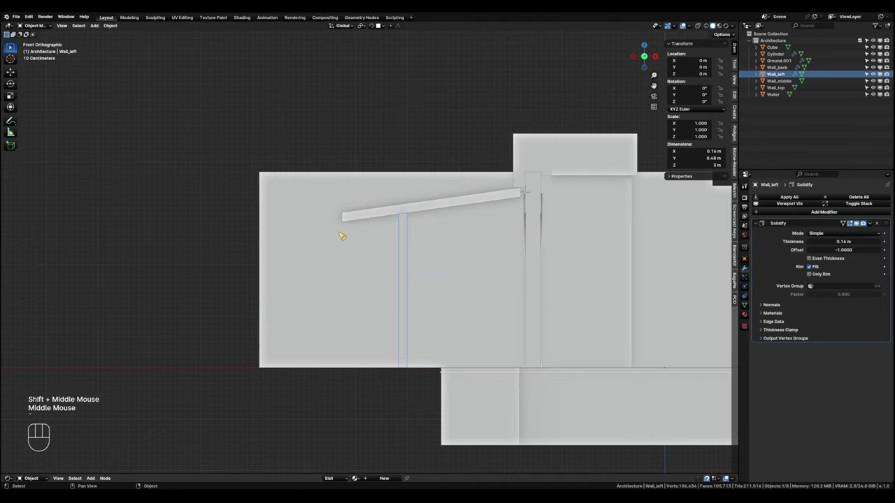
# Raise the beam's outer end about 0.018 m along Z so its underside rests on the top of Wall_left.
pyautogui.click(393, 215)
pyautogui.scroll(2, 394, 217)
pyautogui.scroll(1, 445, 208)
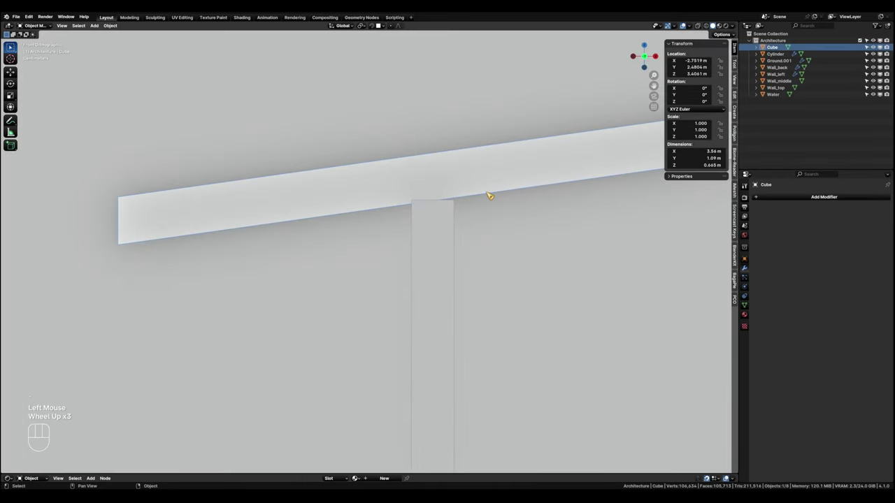
pyautogui.press('shift')
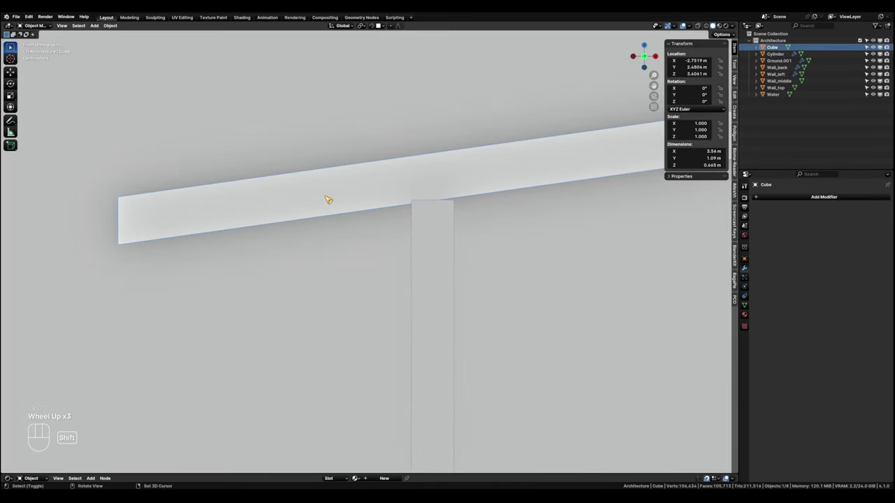
pyautogui.hotkey('shift', 'z')
pyautogui.press('Tab')
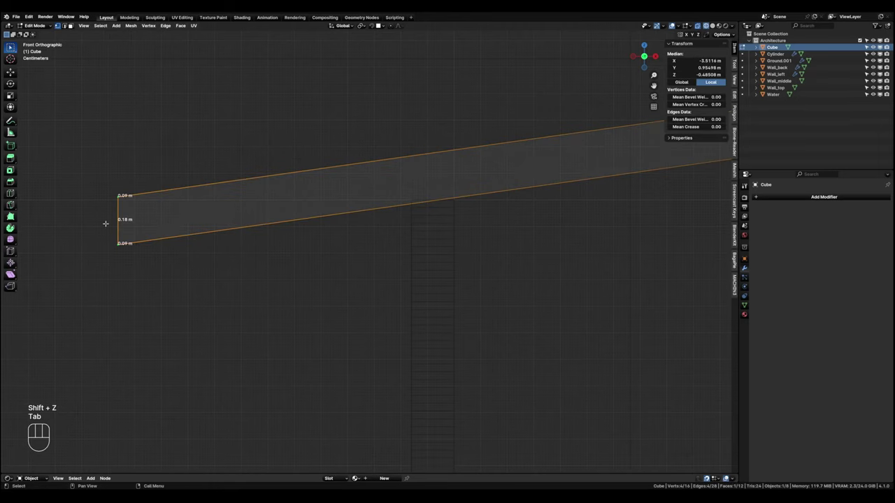
pyautogui.press('g')
pyautogui.press('z')
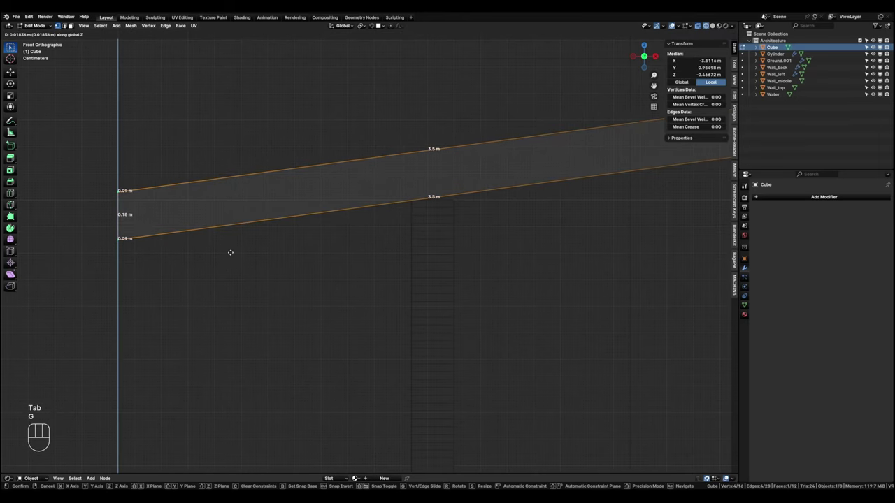
pyautogui.click(230, 252)
pyautogui.press('Tab')
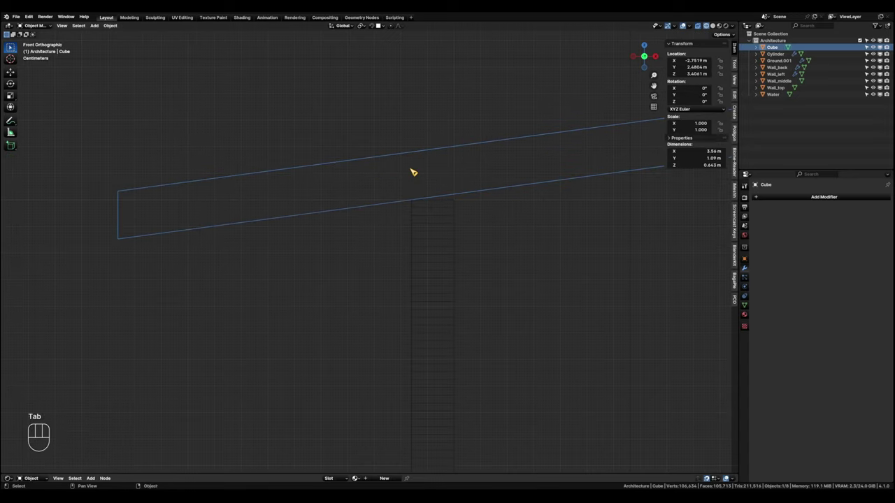
# Set the origin of the beam object to its geometry.
pyautogui.hotkey('shift', 'z')
pyautogui.scroll(-2, 414, 176)
pyautogui.keyDown('shift'); pyautogui.moveTo(424, 207); pyautogui.dragTo(419, 188, button='middle'); pyautogui.keyUp('shift')
pyautogui.hotkey('shift', 's')
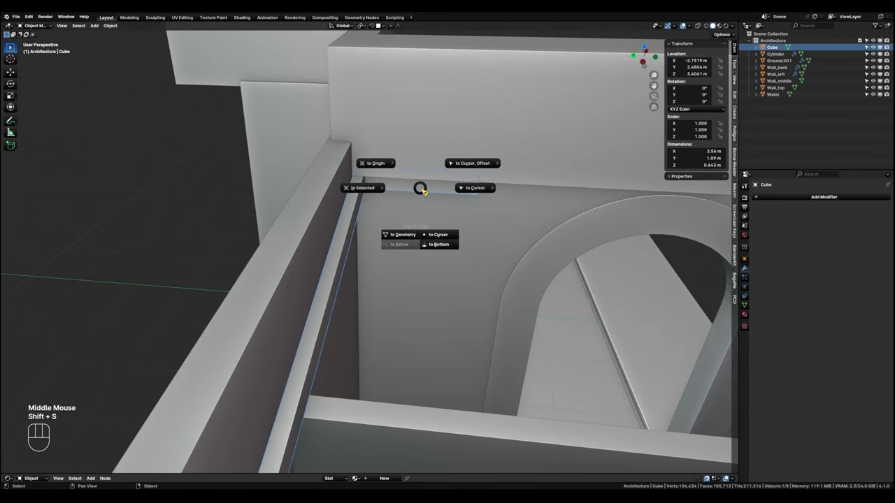
pyautogui.click(411, 234)
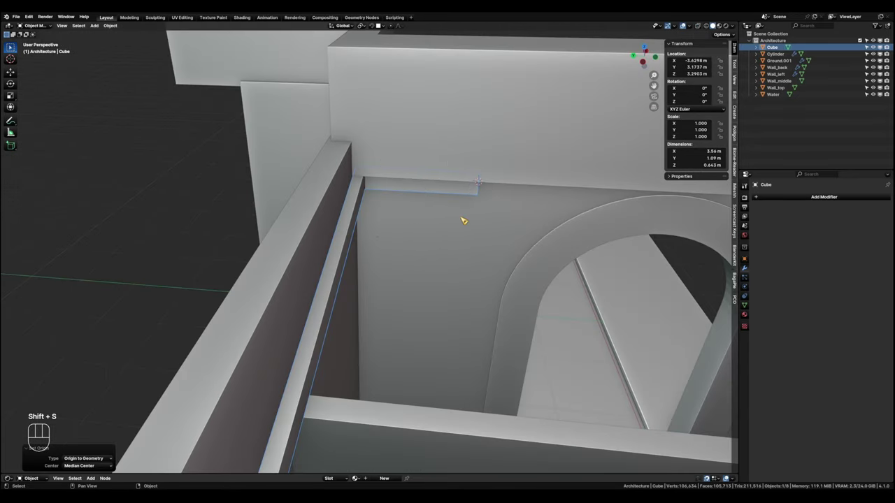
# Add an Array modifier to the beam object with relative offset factors of X 0 and Y -1.
pyautogui.moveTo(535, 212); pyautogui.dragTo(462, 189, button='middle')
pyautogui.keyDown('shift'); pyautogui.moveTo(461, 188); pyautogui.dragTo(491, 207, button='middle'); pyautogui.keyUp('shift')
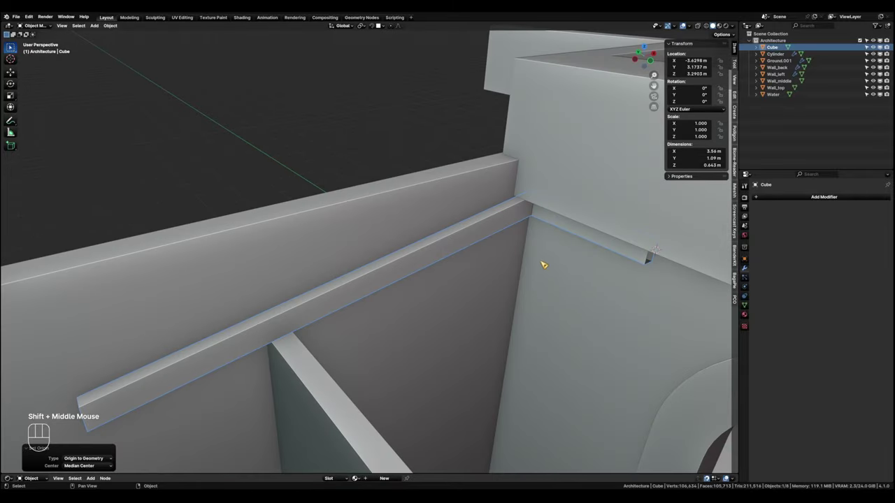
pyautogui.click(804, 202)
pyautogui.moveTo(799, 200)
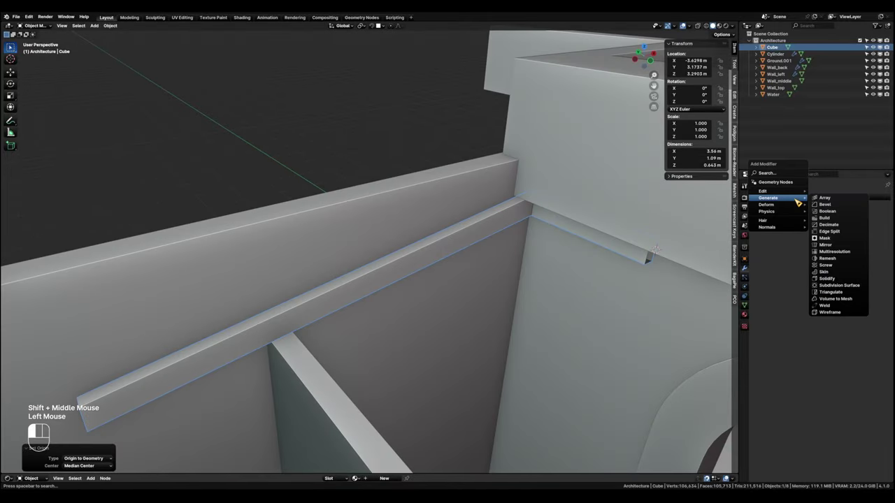
pyautogui.click(839, 201)
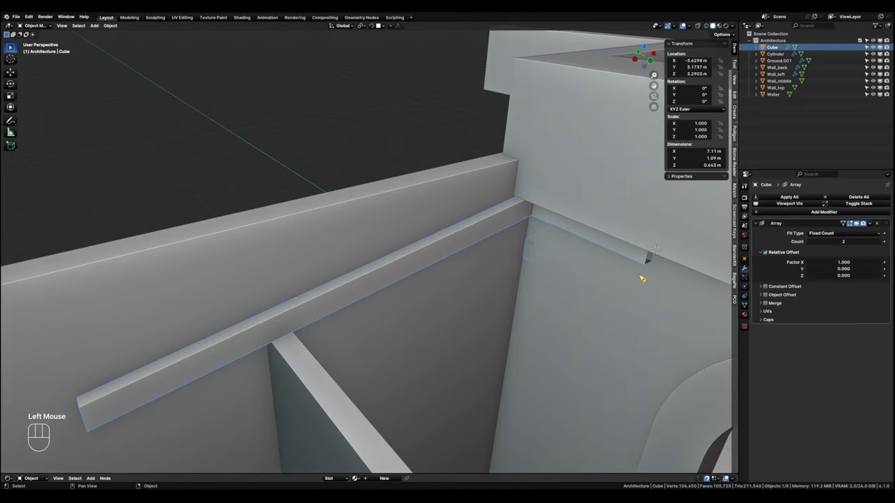
pyautogui.click(843, 262)
pyautogui.write('0')
pyautogui.doubleClick(850, 269)
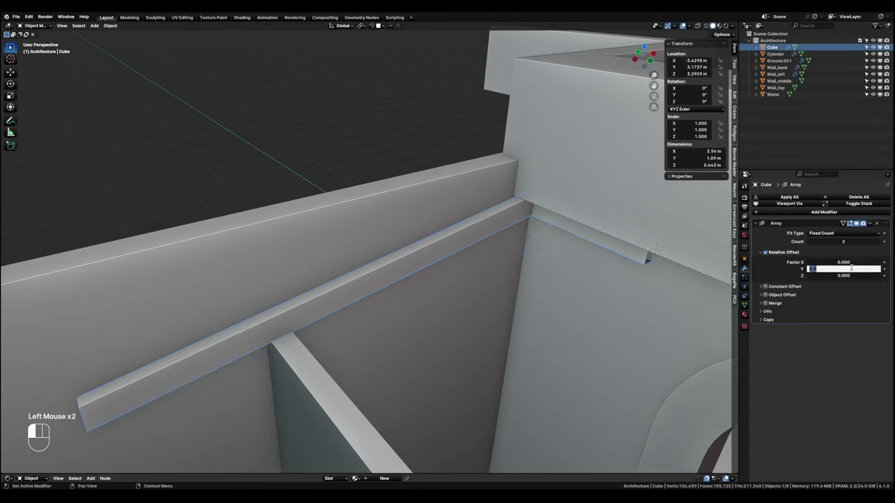
pyautogui.write('-1')
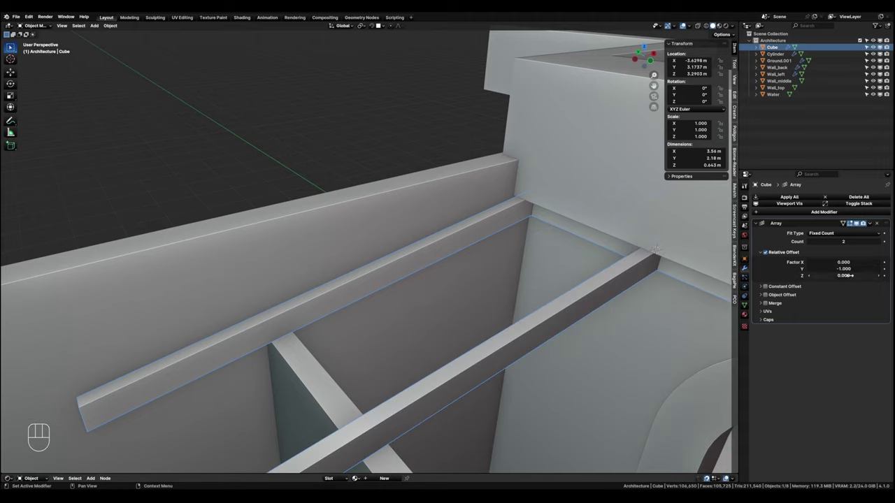
pyautogui.press('Return')
# Set the array count to 8 so the beams span the length of the wall.
pyautogui.keyDown('shift'); pyautogui.moveTo(587, 299); pyautogui.dragTo(629, 297, button='middle'); pyautogui.keyUp('shift')
pyautogui.scroll(-1, 629, 297)
pyautogui.click(878, 241)
pyautogui.click(878, 241)
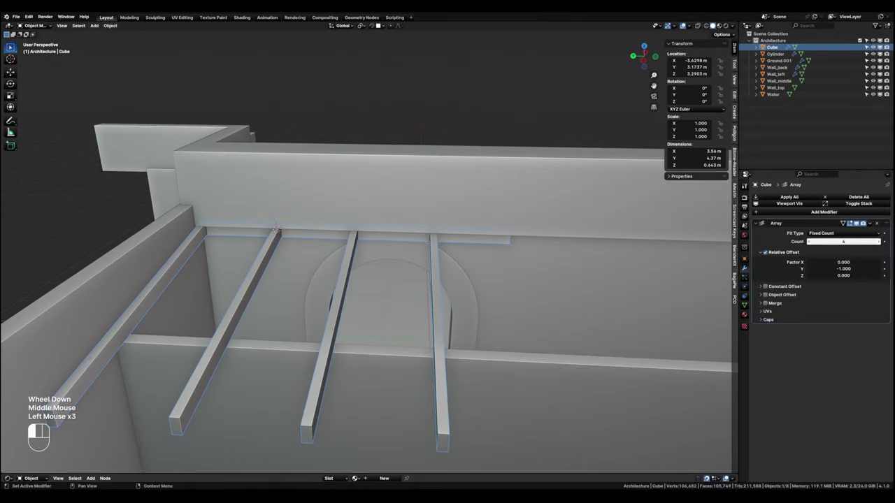
pyautogui.moveTo(843, 241); pyautogui.dragTo(863, 241)
pyautogui.scroll(-3, 465, 300)
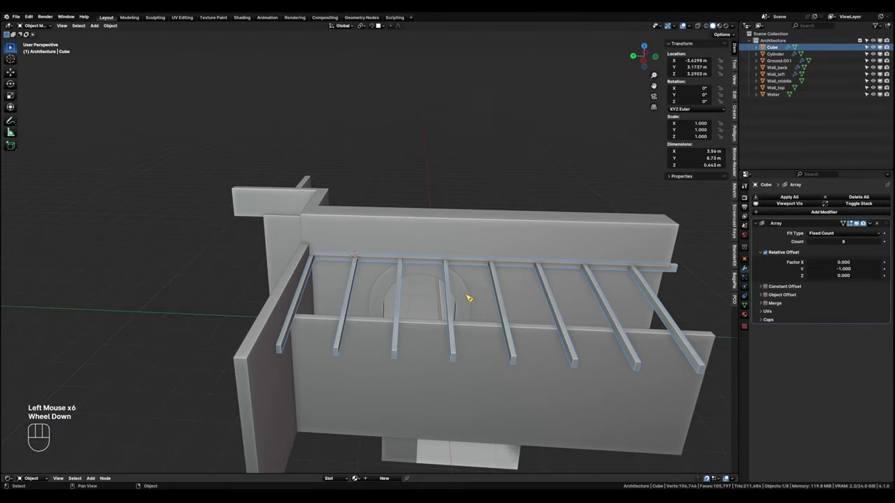
# Rename the arrayed beam object as Wood_framing.
pyautogui.keyDown('shift'); pyautogui.moveTo(465, 299); pyautogui.dragTo(448, 292, button='middle'); pyautogui.keyUp('shift')
pyautogui.scroll(-2, 489, 294)
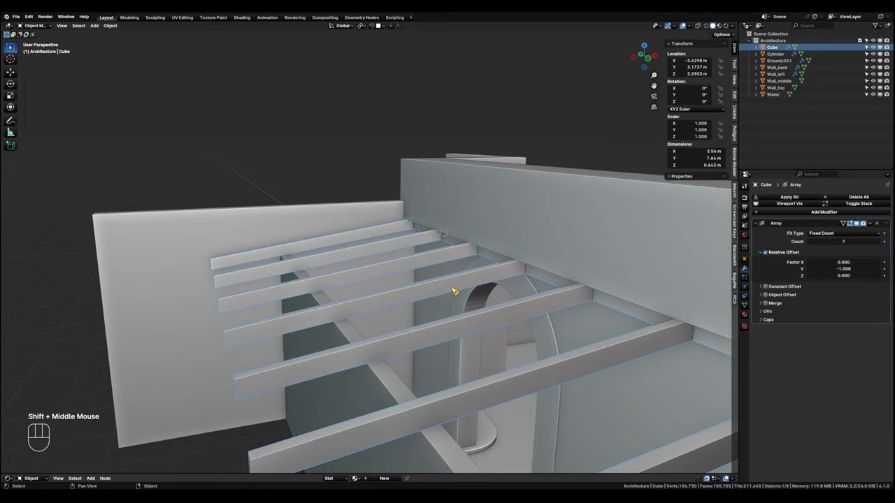
pyautogui.press('F2')
pyautogui.press('shift')
pyautogui.write('Wood_framing')
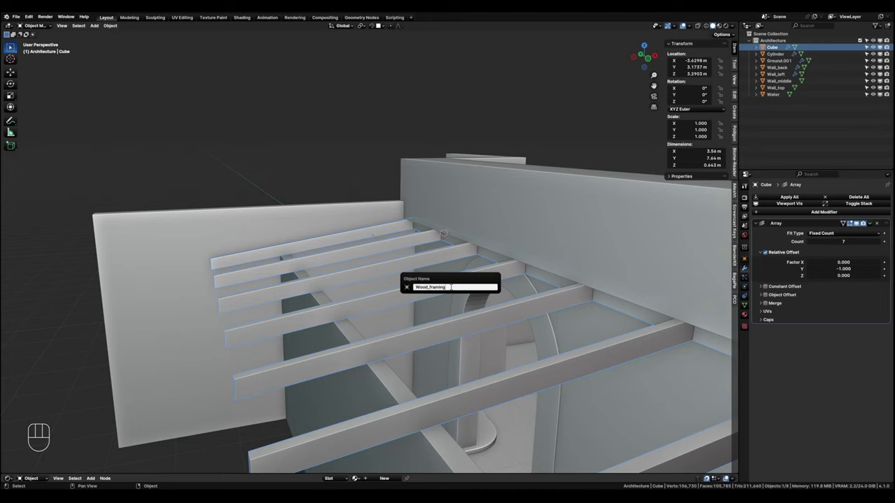
pyautogui.press('Return')
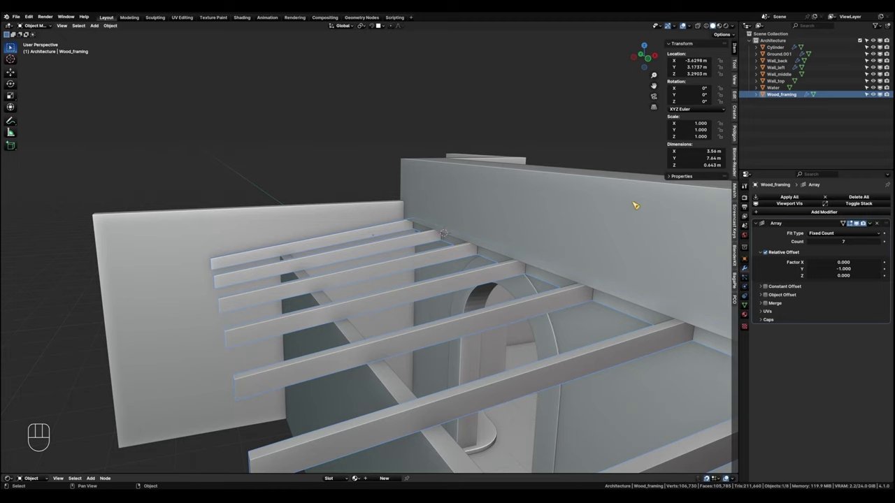
# Rename the Cylinder object as Arch.
pyautogui.click(776, 47)
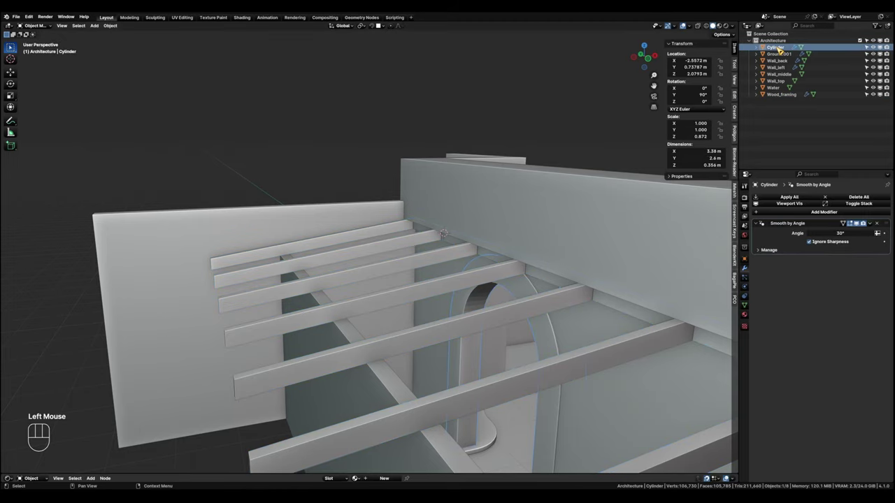
pyautogui.doubleClick(776, 47)
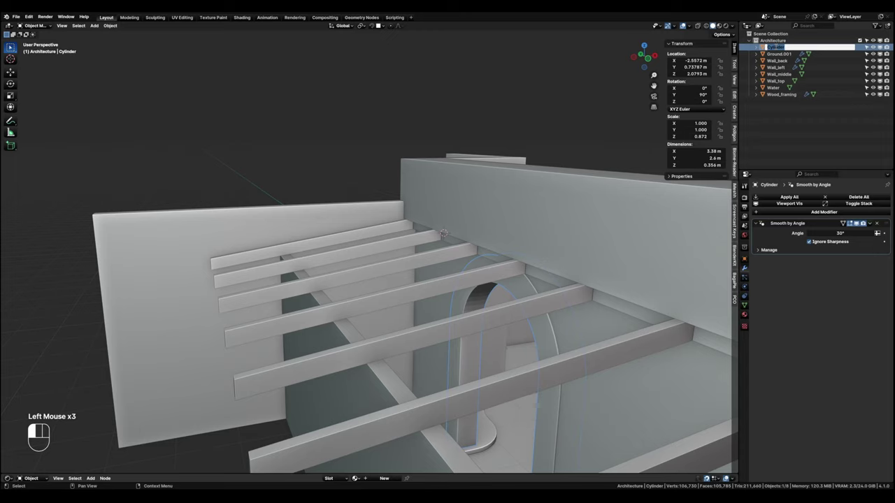
pyautogui.write('Arch')
pyautogui.press('Return')
# Add a cube at the 3D cursor and set its Z dimension to 0.01 m to make a thin panel.
pyautogui.hotkey('shift', 'a')
pyautogui.moveTo(477, 269)
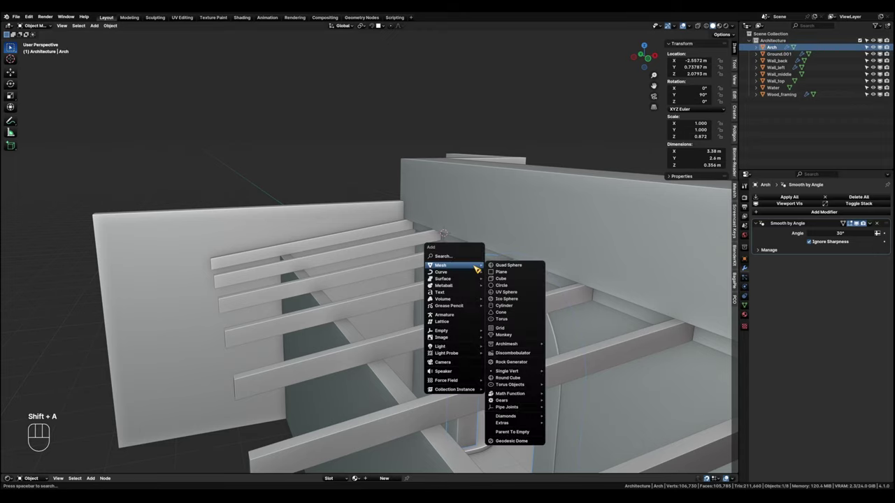
pyautogui.click(530, 279)
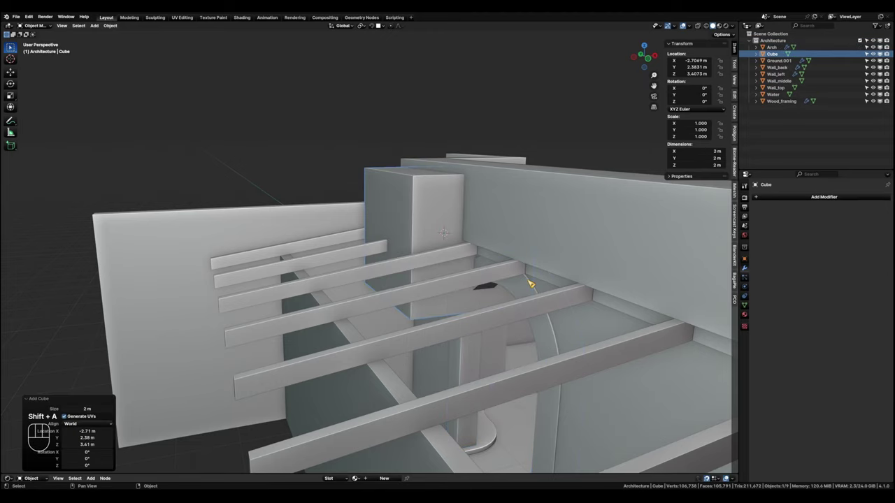
pyautogui.click(690, 165)
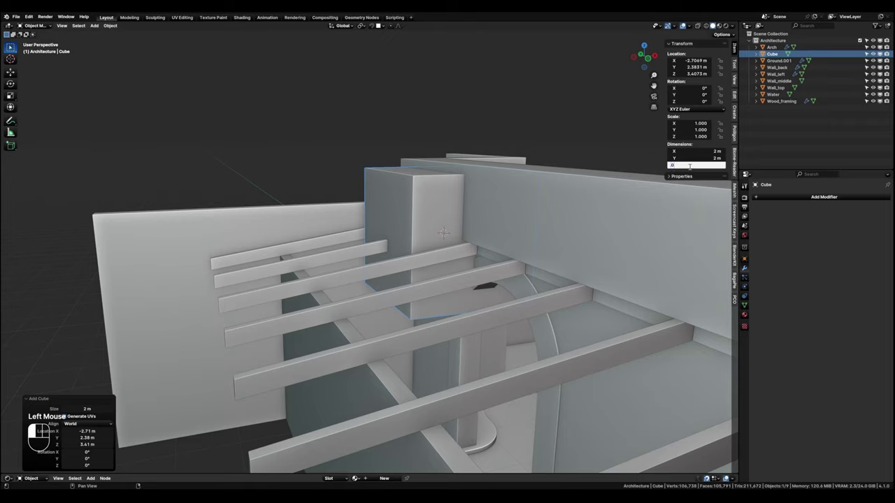
pyautogui.write('.01')
pyautogui.press('Return')
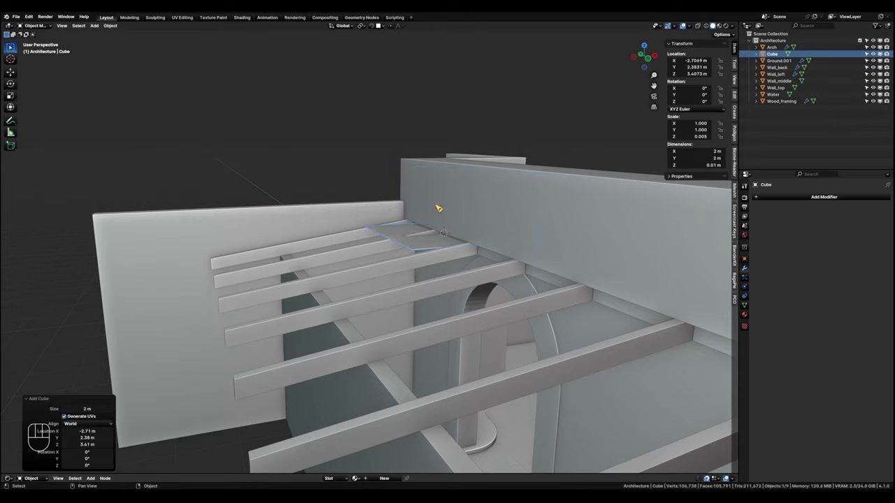
# Move the thin panel about 1.8 m along negative X so it sits over the beams.
pyautogui.scroll(2, 488, 225)
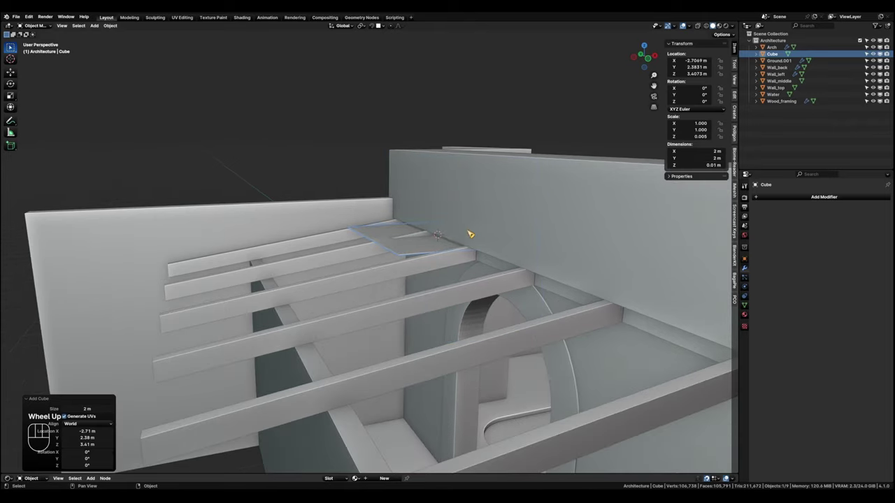
pyautogui.press('g')
pyautogui.press('x')
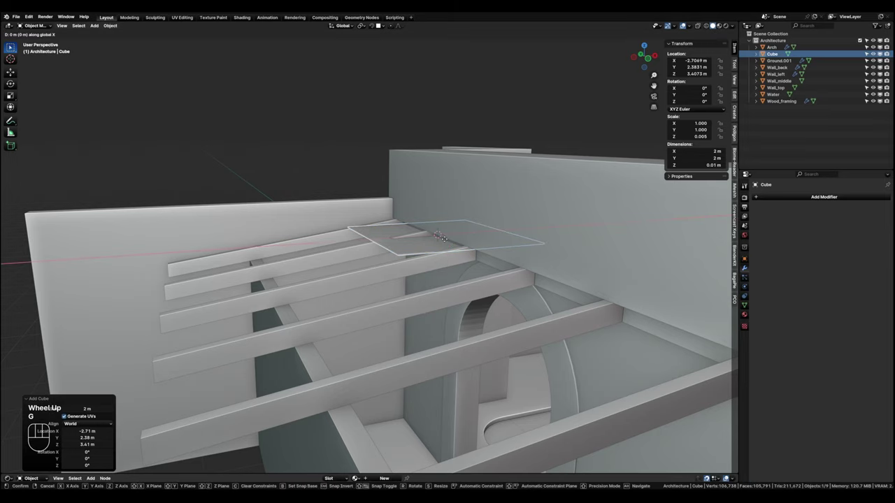
pyautogui.click(323, 267)
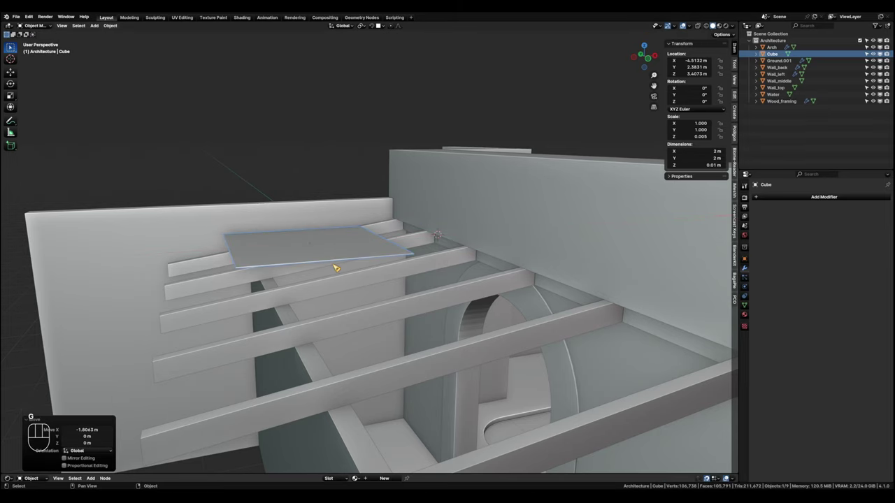
# Snap the panel onto the beams' sloped top faces with Face snapping and Align Rotation to Target.
pyautogui.click(383, 26)
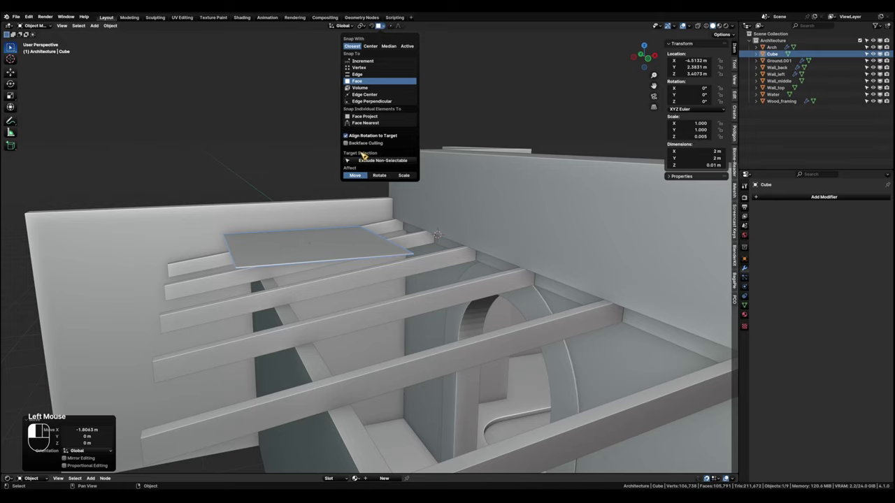
pyautogui.press('g')
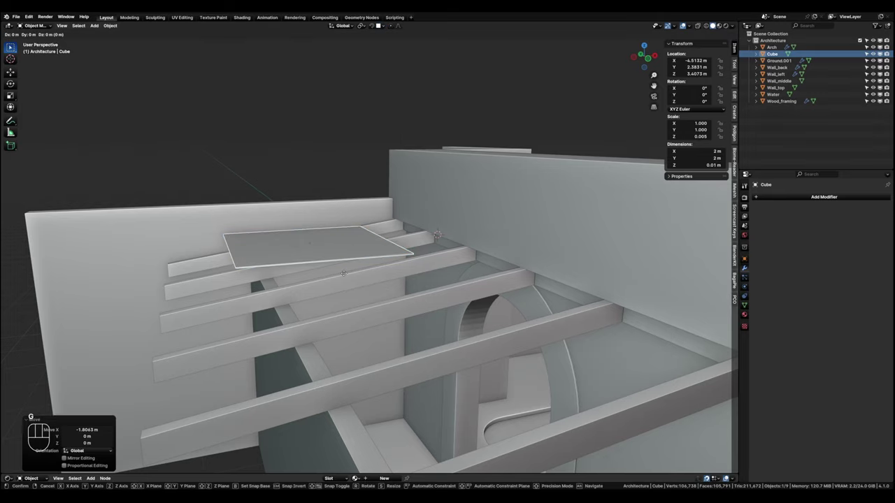
pyautogui.click(343, 278)
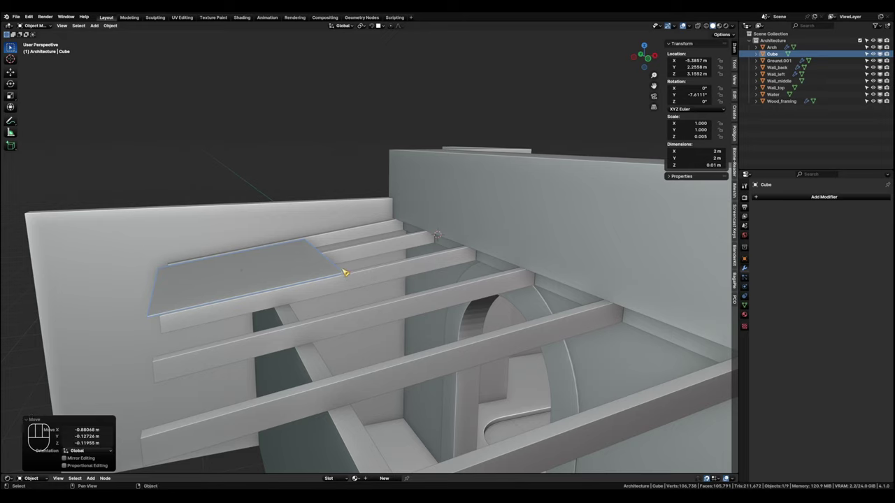
# Extend the panel's edge nearest Wall_back about 0.22 m along Y past the end beam.
pyautogui.press('Tab')
pyautogui.click(386, 26)
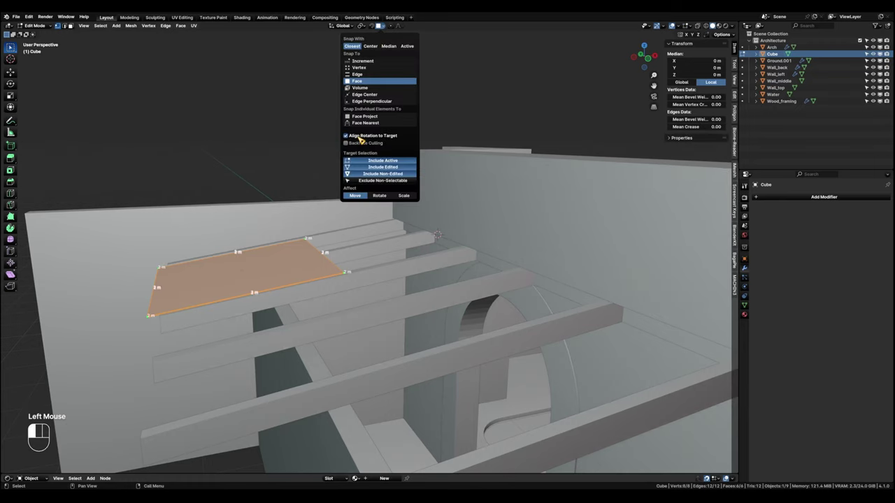
pyautogui.keyDown('shift'); pyautogui.moveTo(175, 200); pyautogui.dragTo(67, 179, button='middle'); pyautogui.keyUp('shift')
pyautogui.hotkey('shift', 'z')
pyautogui.moveTo(67, 179)
pyautogui.mouseDown()
pyautogui.moveTo(307, 308)
pyautogui.moveTo(301, 305)
pyautogui.mouseUp()
pyautogui.hotkey('shift', 'z')
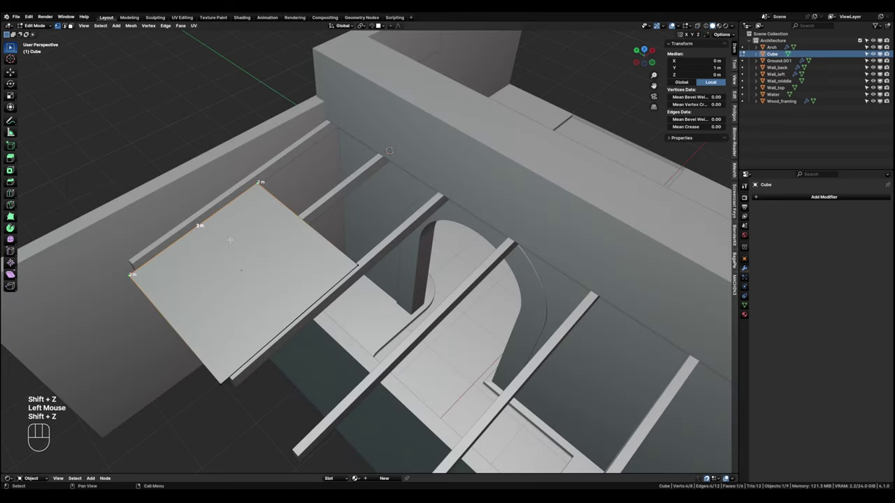
pyautogui.keyDown('shift'); pyautogui.moveTo(230, 240); pyautogui.dragTo(210, 200, button='middle'); pyautogui.keyUp('shift')
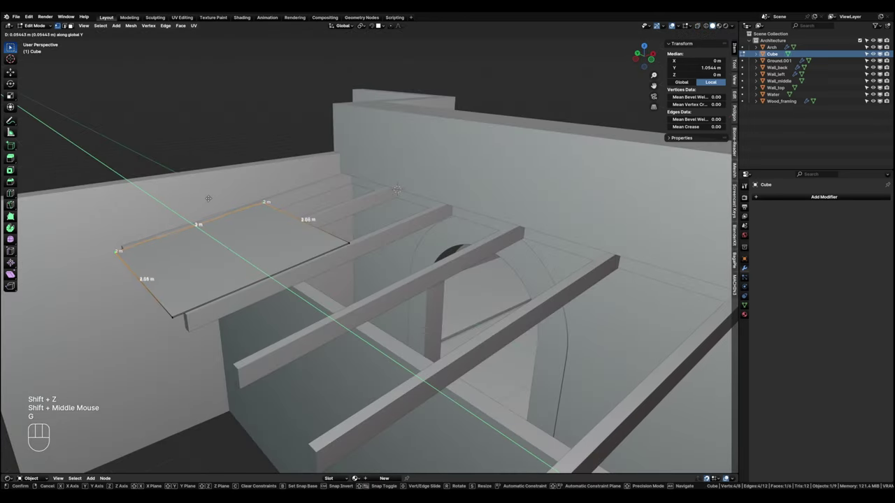
pyautogui.press('g')
pyautogui.click(207, 198)
pyautogui.press('g')
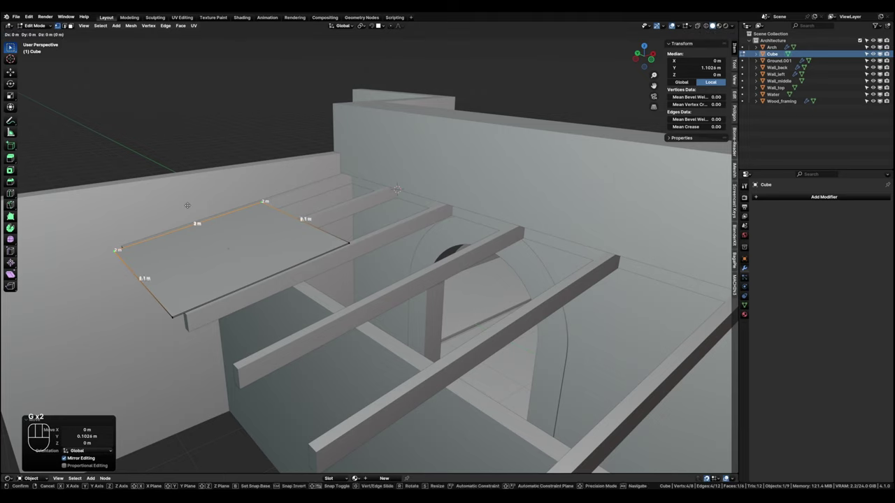
pyautogui.click(283, 266)
# Extend the panel's opposite end about 5.67 m along negative Y so it covers the whole row of beams.
pyautogui.click(172, 315)
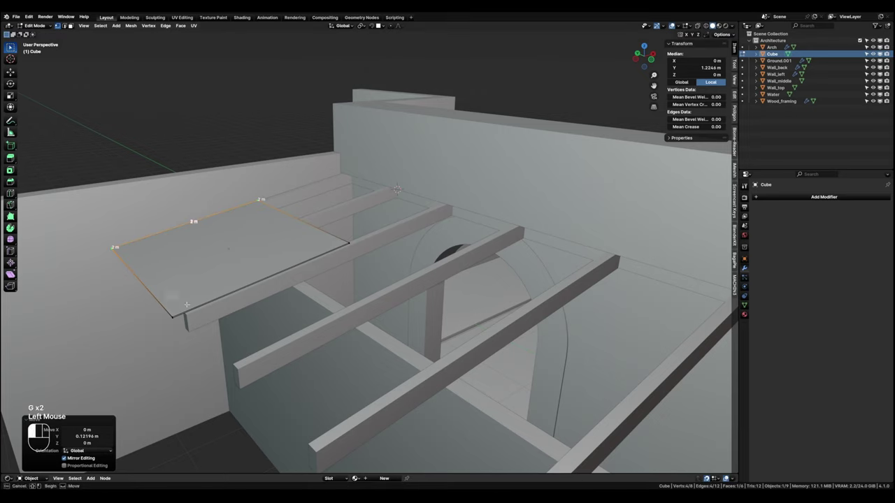
pyautogui.keyDown('shift'); pyautogui.click(347, 243); pyautogui.keyUp('shift')
pyautogui.scroll(-4, 413, 296)
pyautogui.moveTo(416, 297); pyautogui.dragTo(482, 325, button='middle')
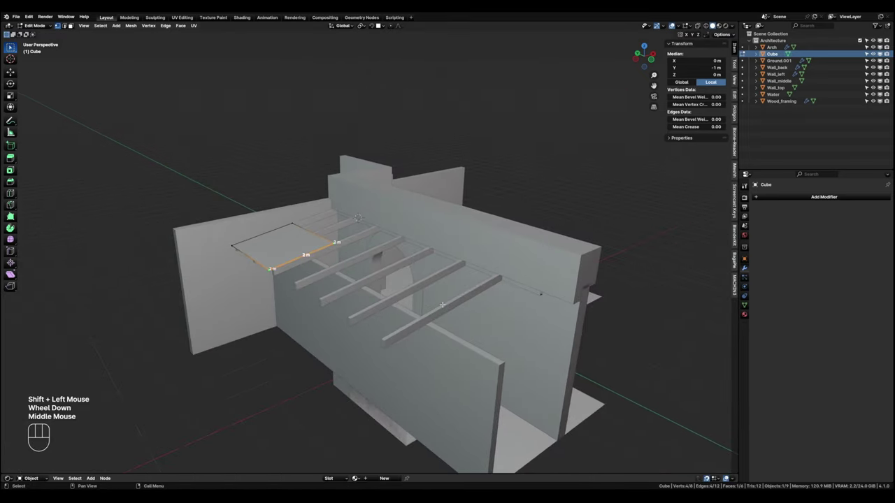
pyautogui.press('g')
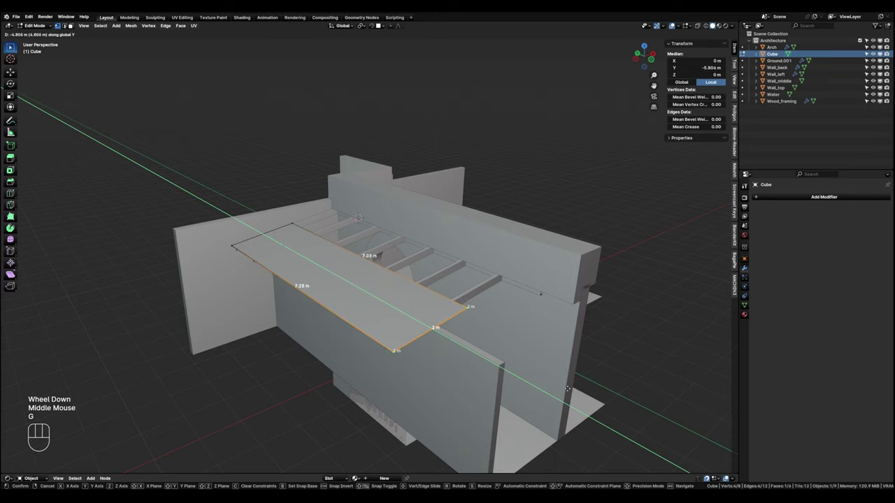
pyautogui.click(572, 385)
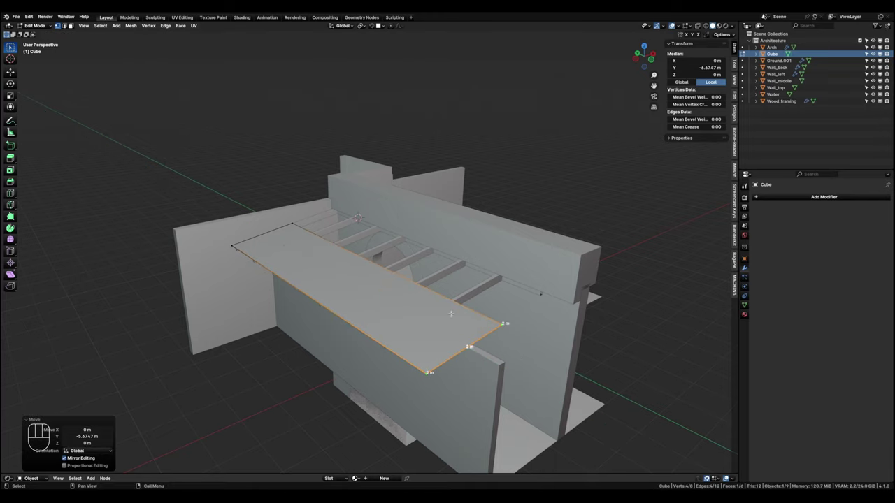
# Extend the panel's long upper edge about 1.7 m along its local X until it reaches under the overhanging wall.
pyautogui.hotkey('shift', 'z')
pyautogui.keyDown('shift'); pyautogui.moveTo(274, 209); pyautogui.dragTo(314, 232); pyautogui.keyUp('shift')
pyautogui.keyDown('shift'); pyautogui.moveTo(492, 302); pyautogui.dragTo(524, 341); pyautogui.keyUp('shift')
pyautogui.hotkey('shift', 'z')
pyautogui.moveTo(569, 324)
pyautogui.keyDown('shift'); pyautogui.mouseDown(button='middle')
pyautogui.moveTo(546, 304)
pyautogui.moveTo(501, 319)
pyautogui.mouseUp(button='middle'); pyautogui.keyUp('shift')
pyautogui.scroll(3, 501, 320)
pyautogui.moveTo(480, 277); pyautogui.dragTo(402, 300, button='middle')
pyautogui.scroll(1, 393, 266)
pyautogui.press('g')
pyautogui.press('x')
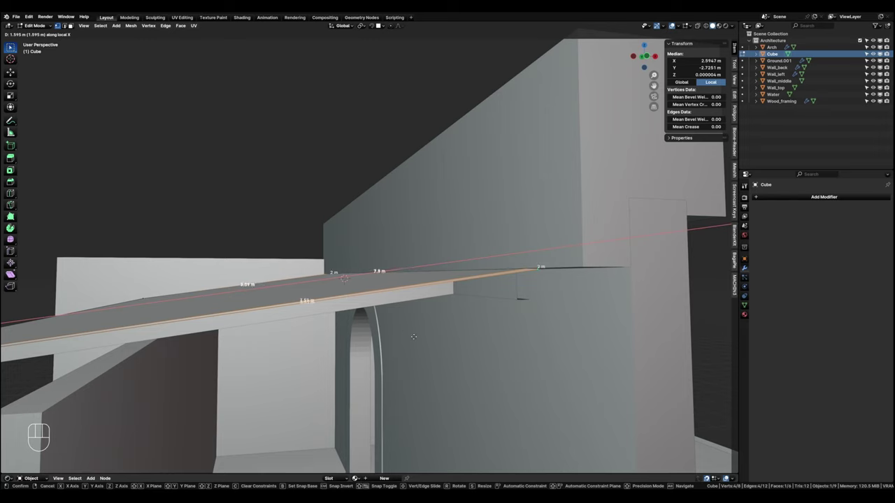
pyautogui.click(426, 332)
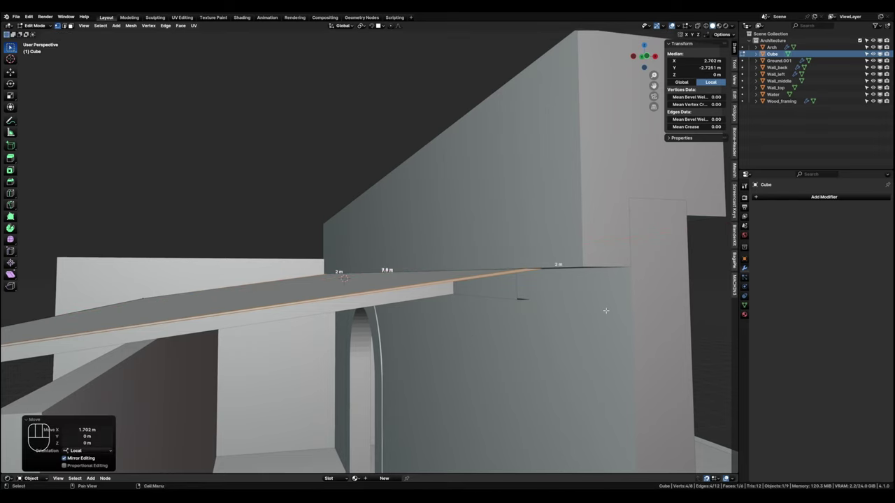
pyautogui.moveTo(606, 311)
pyautogui.keyDown('shift'); pyautogui.mouseDown(button='middle')
pyautogui.moveTo(599, 297)
pyautogui.moveTo(593, 311)
pyautogui.moveTo(606, 314)
pyautogui.mouseUp(button='middle'); pyautogui.keyUp('shift')
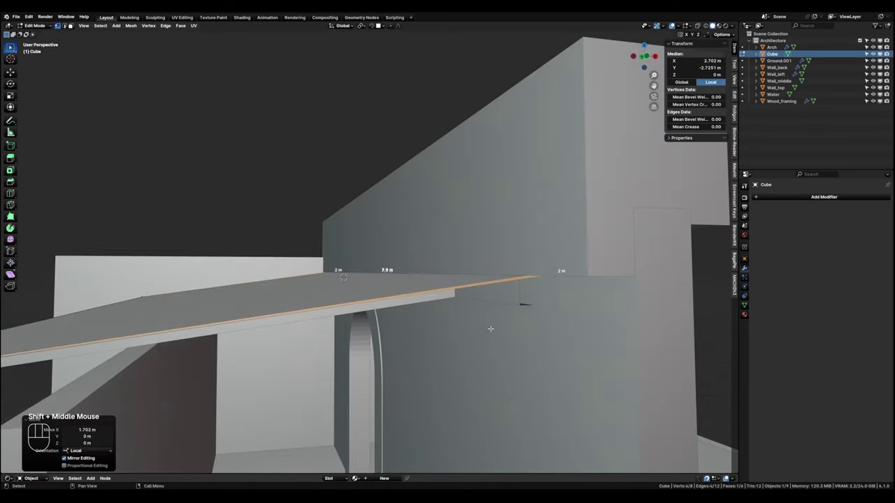
pyautogui.keyDown('shift'); pyautogui.moveTo(490, 328); pyautogui.dragTo(416, 308, button='middle'); pyautogui.keyUp('shift')
pyautogui.press('Tab')
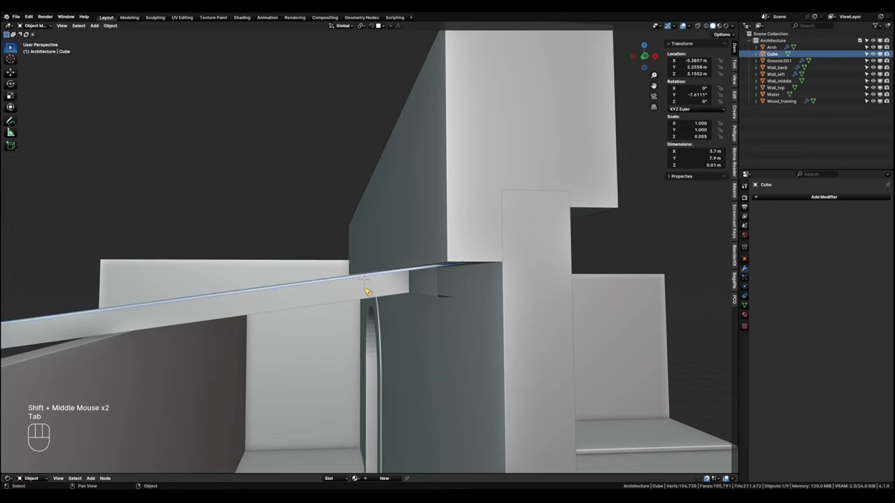
# Select the beams together with the panel and lower them about 0.023 m along Z to clear the wall's underside.
pyautogui.click(367, 292)
pyautogui.keyDown('shift'); pyautogui.click(404, 277); pyautogui.keyUp('shift')
pyautogui.press('`')
pyautogui.click(361, 280)
pyautogui.press('`')
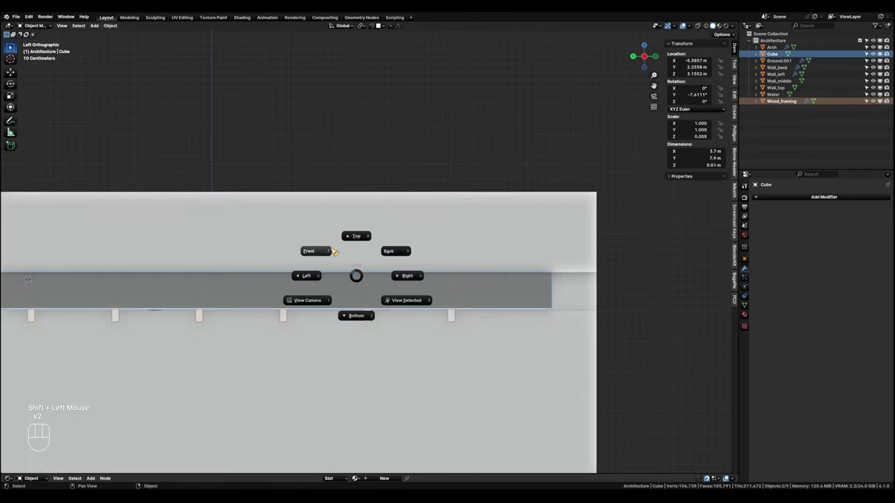
pyautogui.click(335, 252)
pyautogui.scroll(4, 372, 274)
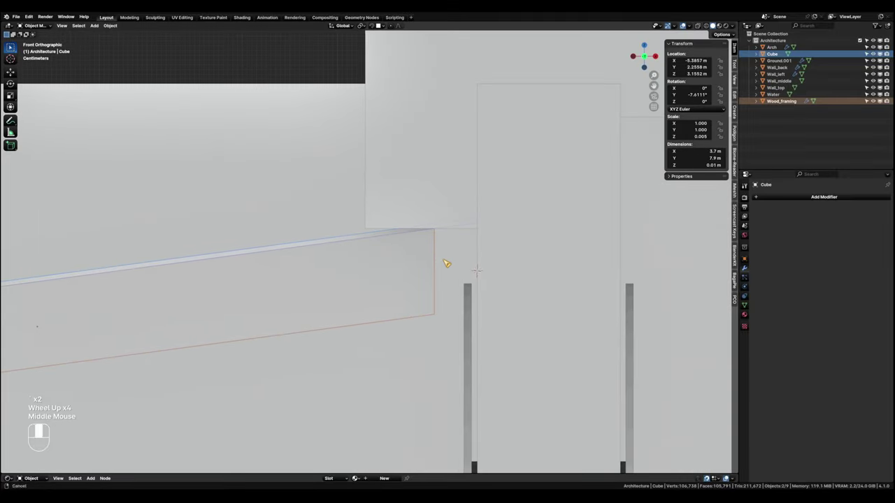
pyautogui.press('g')
pyautogui.press('z')
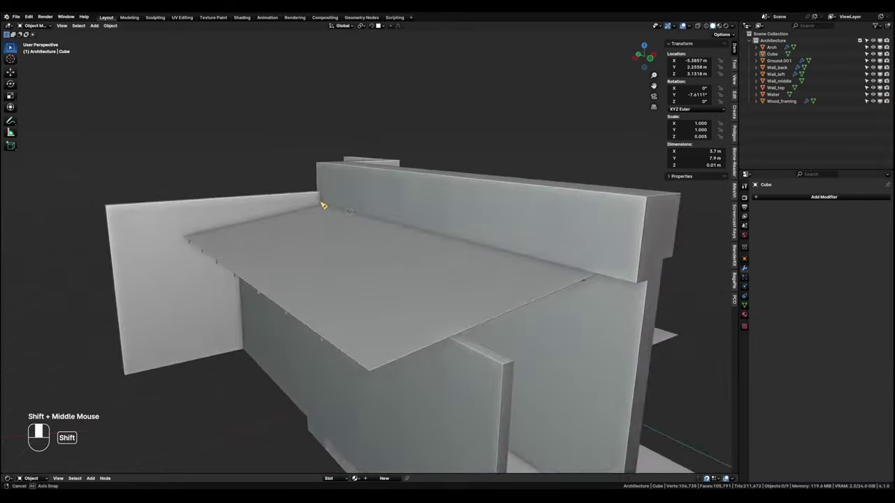
# Rename the roof panel object as Glass.
pyautogui.moveTo(323, 205); pyautogui.dragTo(353, 240, button='middle')
pyautogui.click(359, 267)
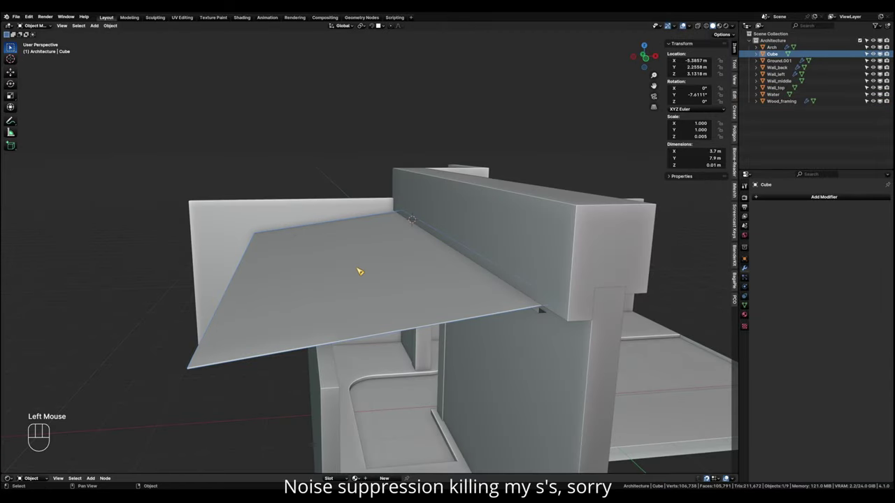
pyautogui.press('F2')
pyautogui.write('G')
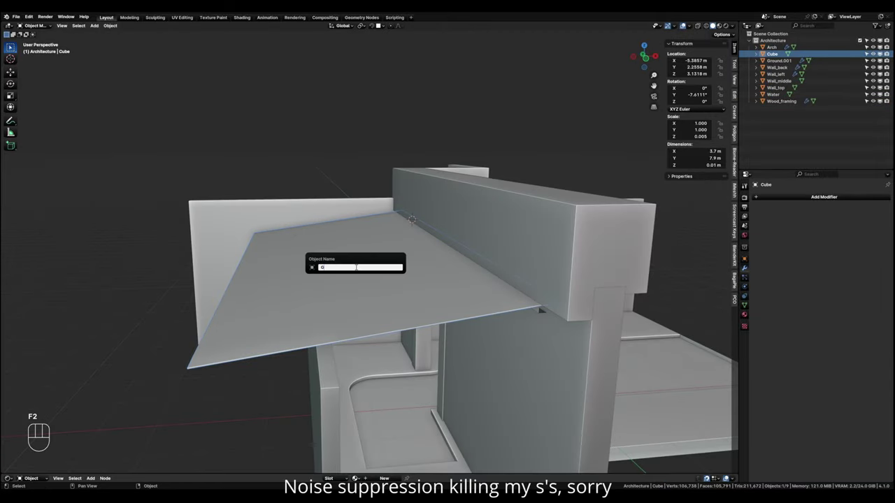
pyautogui.write('lass')
pyautogui.press('Return')
# Add a cube on the ground in the corner beneath the glass roof and set its Z dimension to 0.2 m.
pyautogui.moveTo(360, 270); pyautogui.dragTo(336, 323, button='middle')
pyautogui.scroll(5, 336, 323)
pyautogui.keyDown('shift'); pyautogui.rightClick(336, 323); pyautogui.keyUp('shift')
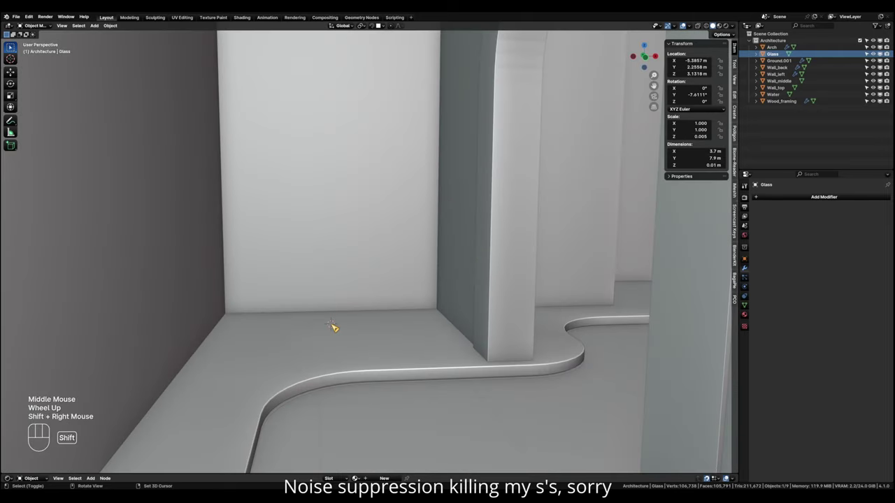
pyautogui.hotkey('shift', 'a')
pyautogui.moveTo(334, 325)
pyautogui.click(367, 161)
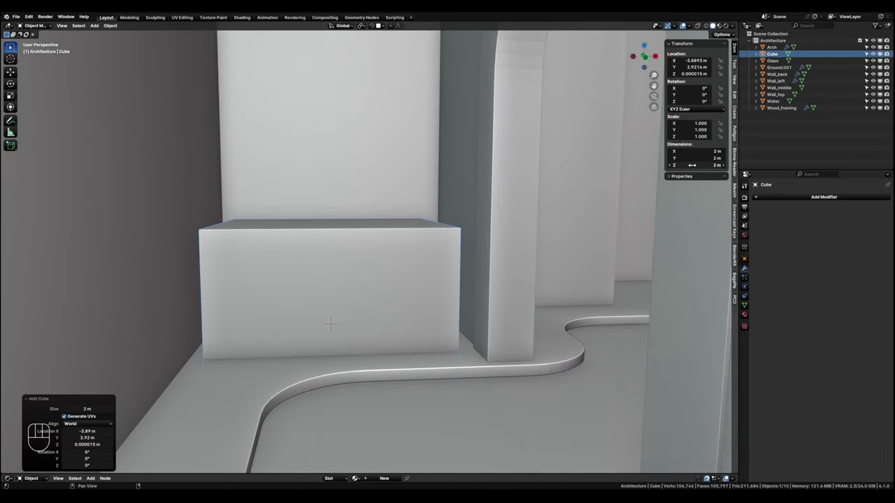
pyautogui.moveTo(691, 166); pyautogui.dragTo(691, 165)
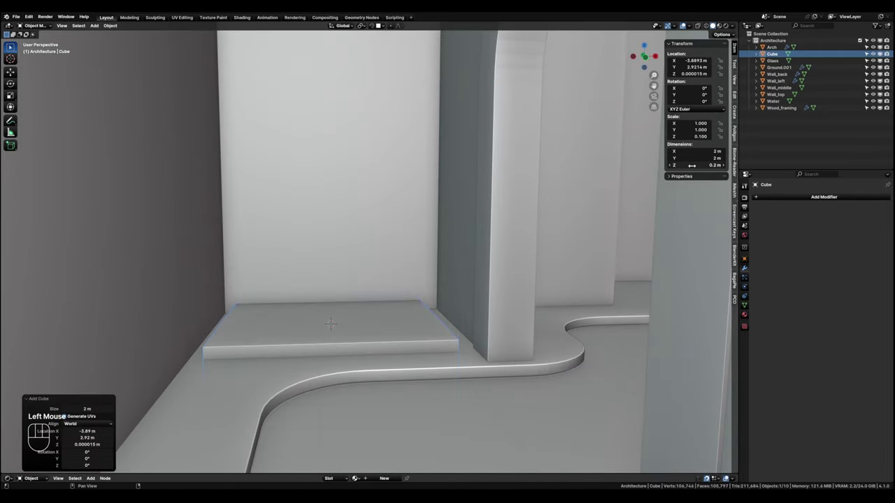
# Set the block's Y dimension to 1.23 m and raise it about 0.1 m along Z onto the ground.
pyautogui.click(698, 158)
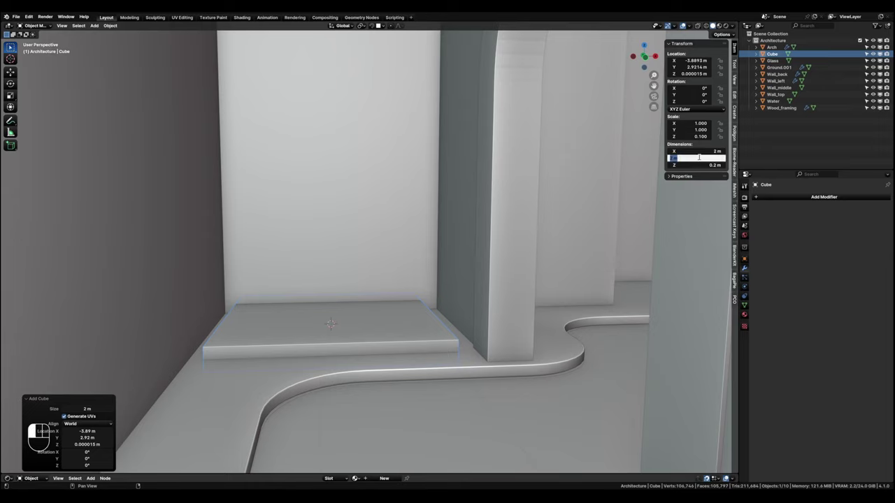
pyautogui.press('Return')
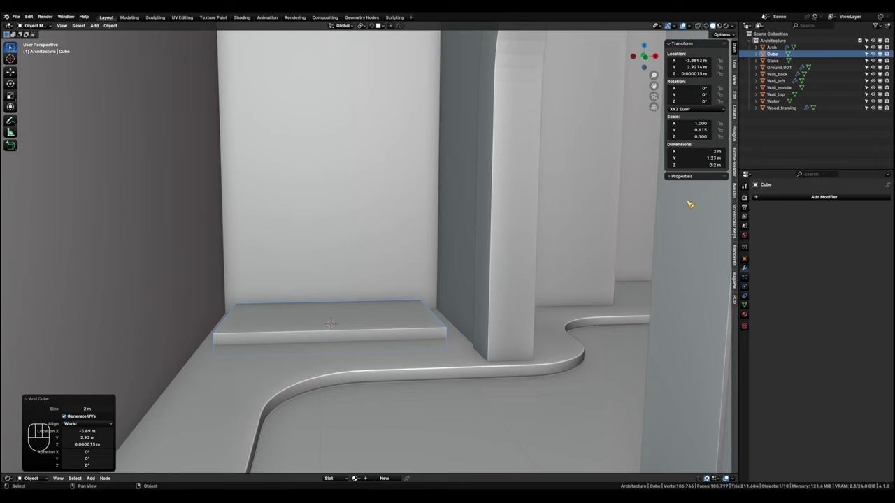
pyautogui.press('g')
pyautogui.press('z')
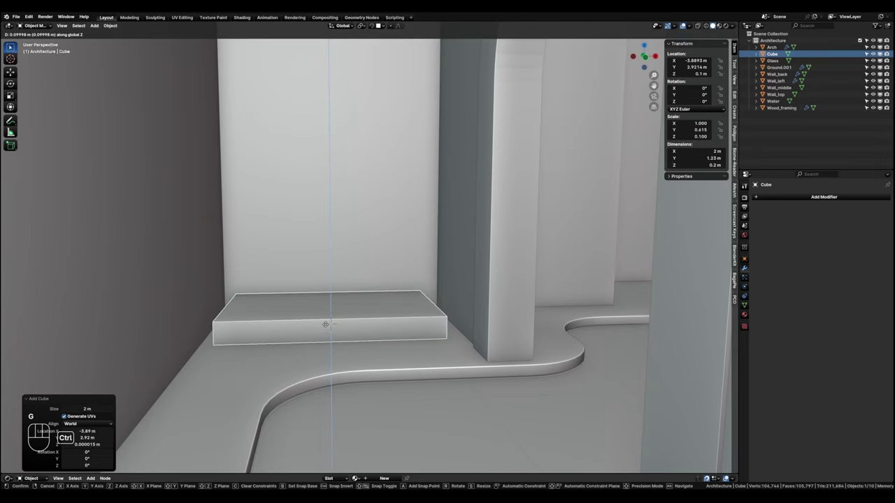
pyautogui.click(329, 325)
# Extend the block's end face nearest the left wall about 0.11 m along negative X to meet that wall.
pyautogui.hotkey('shift', 'z')
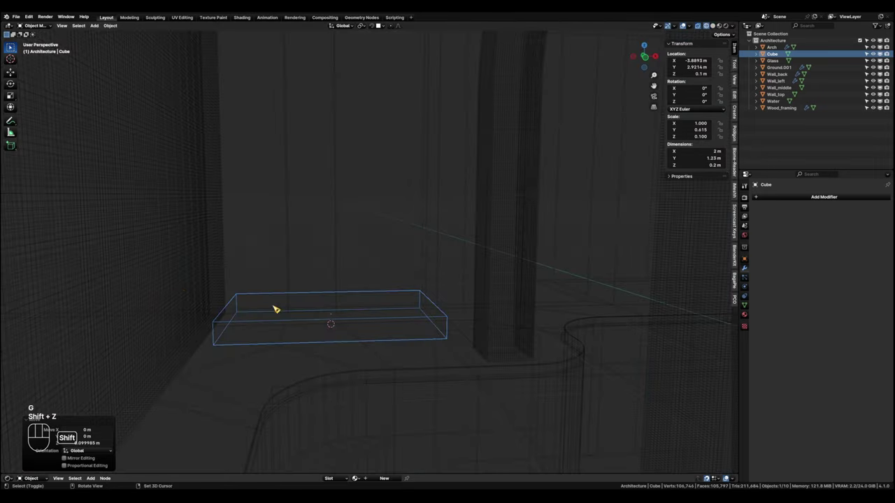
pyautogui.press('Tab')
pyautogui.click(222, 323)
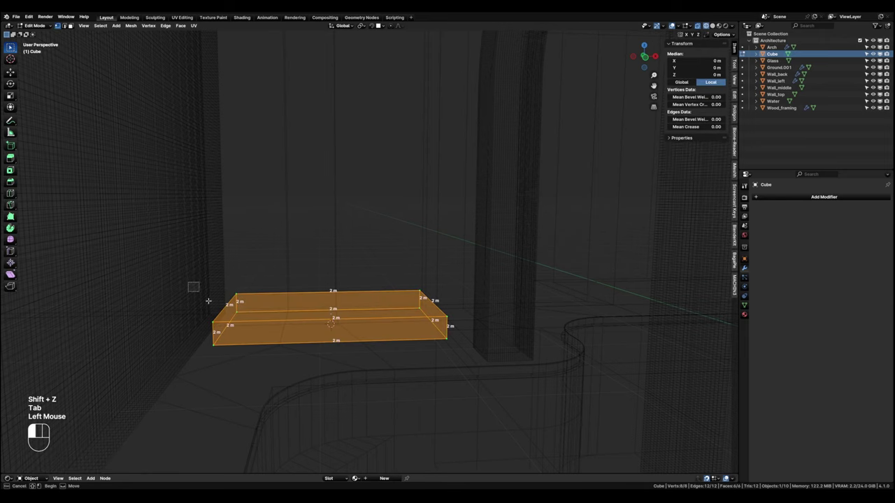
pyautogui.hotkey('shift', 'z')
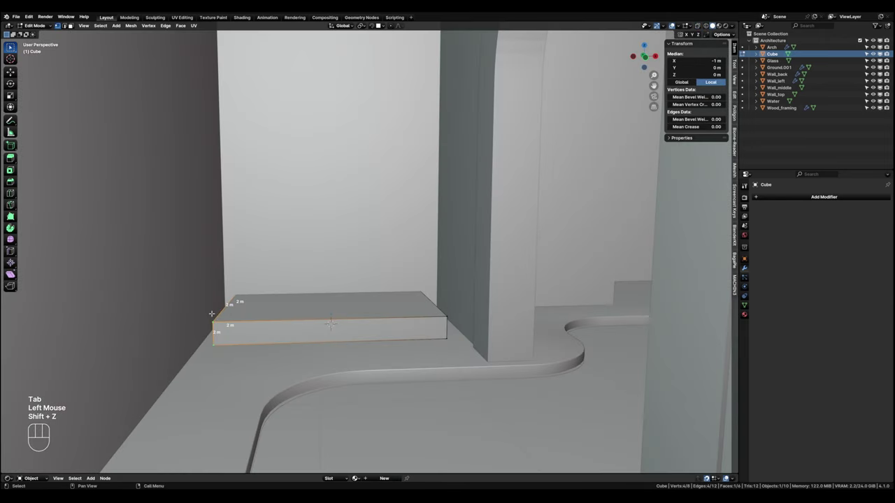
pyautogui.press('g')
pyautogui.press('x')
pyautogui.keyDown('ctrl'); pyautogui.click(208, 313); pyautogui.keyUp('ctrl')
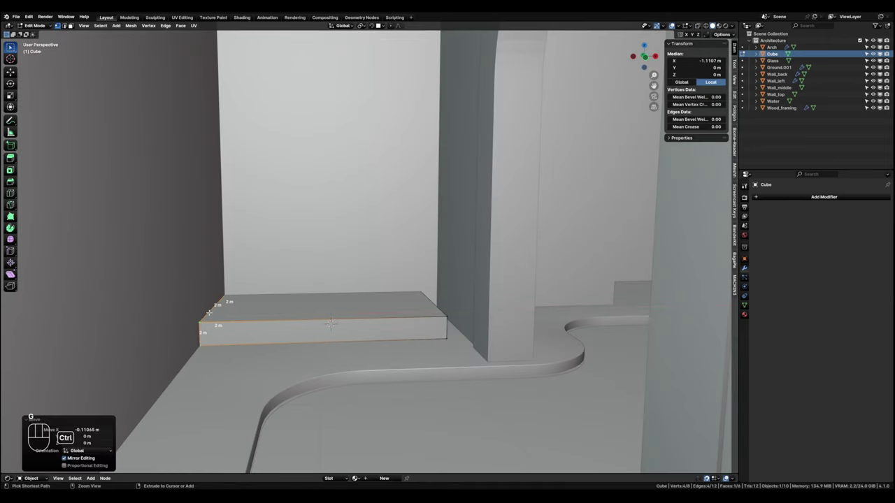
# Extend the block's opposite end face about 0.18 m along X to reach the wall beside the arch.
pyautogui.hotkey('shift', 'z')
pyautogui.click(450, 328)
pyautogui.hotkey('shift', 'z')
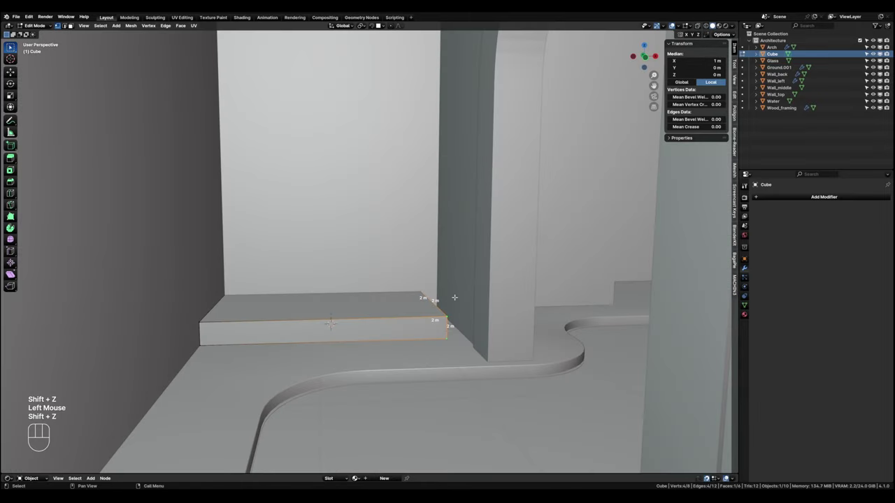
pyautogui.press('g')
pyautogui.press('x')
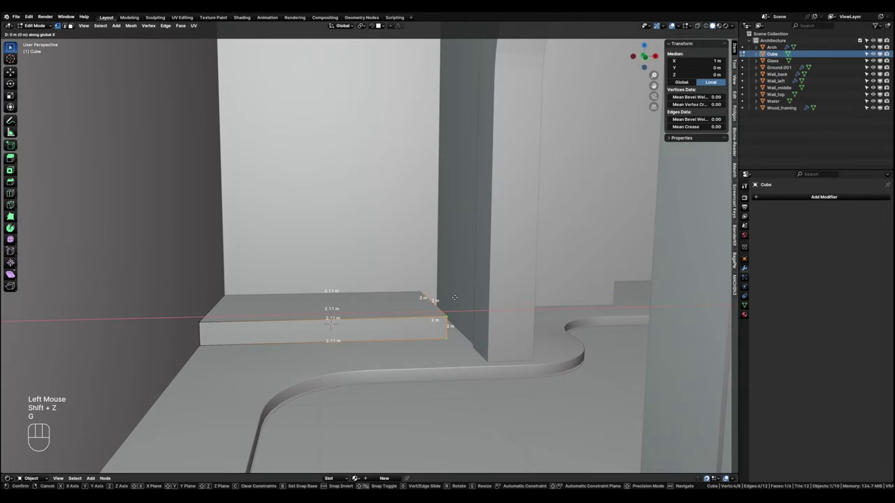
pyautogui.keyDown('ctrl'); pyautogui.click(453, 298); pyautogui.keyUp('ctrl')
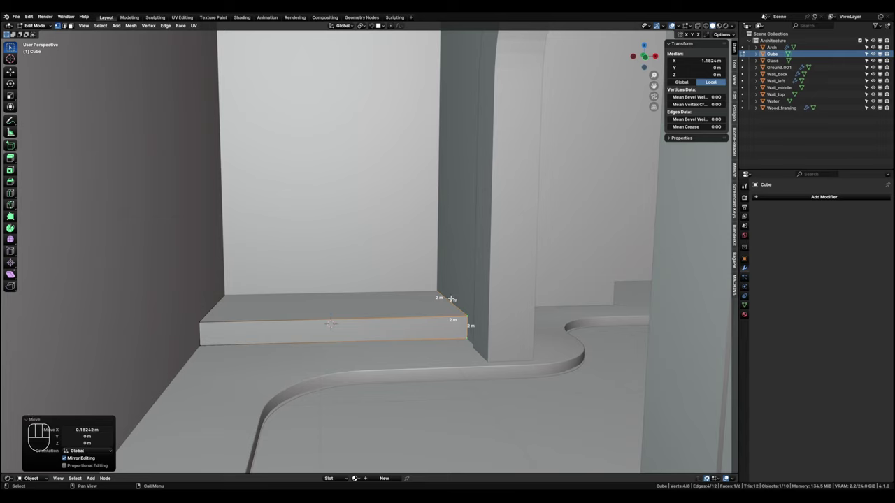
# Shift the block's whole mesh about 0.056 m along negative Y in Edit Mode, then return to Object Mode.
pyautogui.press('a')
pyautogui.press('g')
pyautogui.press('y')
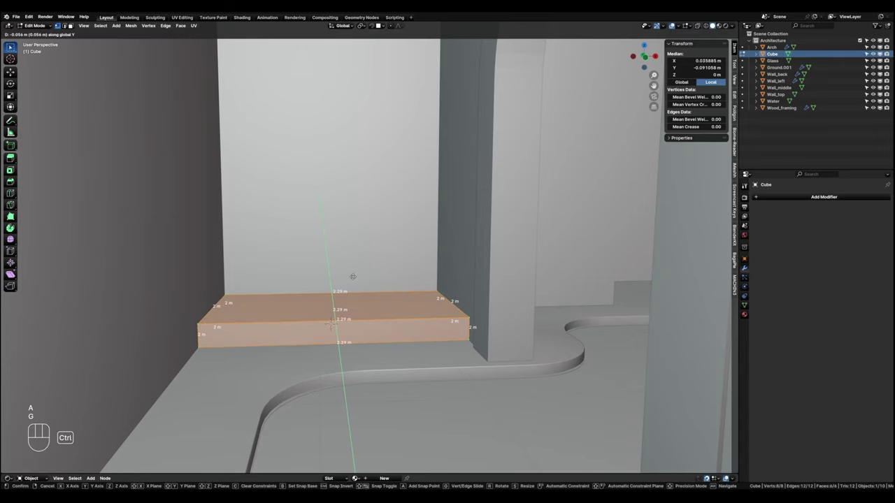
pyautogui.click(362, 276)
pyautogui.press('Tab')
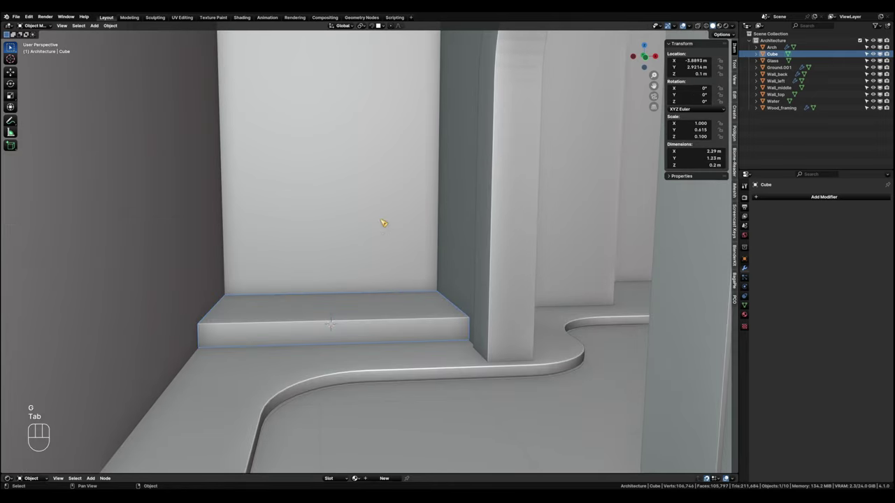
# Apply the block's scale and rename the object as Pedestal.
pyautogui.hotkey('ctrl', 'a')
pyautogui.click(394, 296)
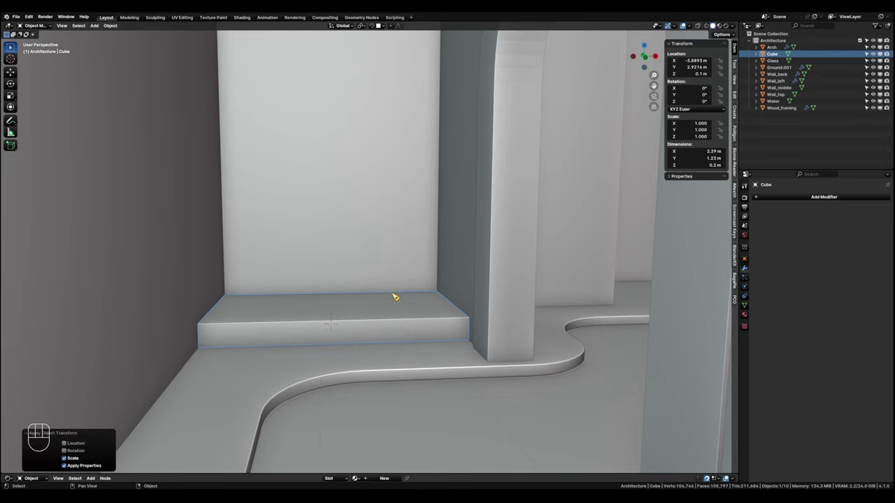
pyautogui.press('F2')
pyautogui.write('Pedestal')
pyautogui.press('Return')
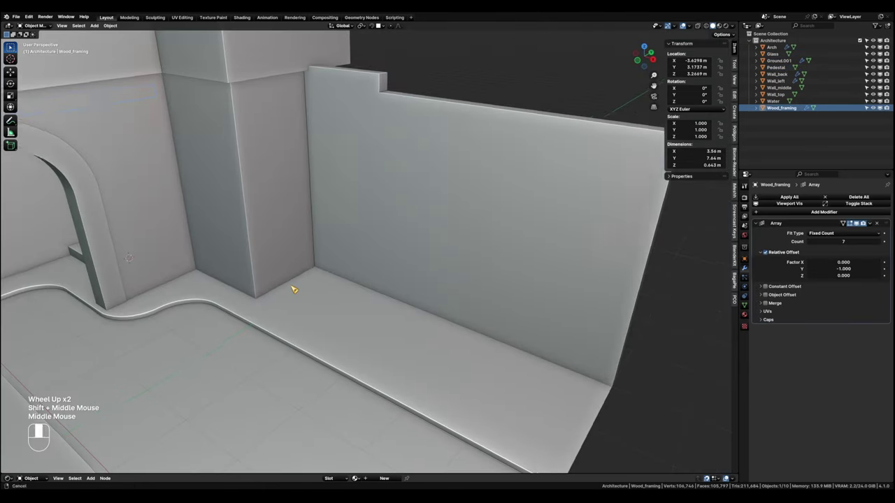
# Add a cube on the ground in the corner between the column and the back wall and set its Z dimension to 0.08 m.
pyautogui.moveTo(291, 287); pyautogui.dragTo(395, 302, button='middle')
pyautogui.scroll(2, 482, 265)
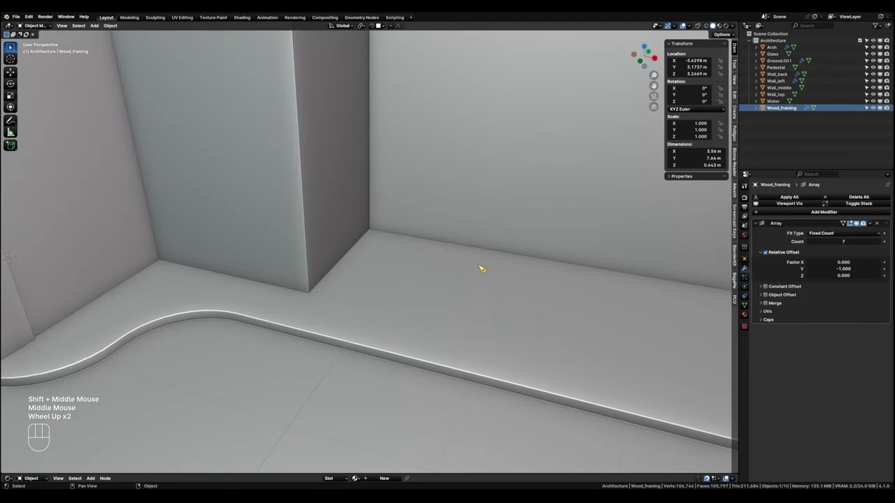
pyautogui.keyDown('shift'); pyautogui.moveTo(423, 264); pyautogui.dragTo(429, 314, button='middle'); pyautogui.keyUp('shift')
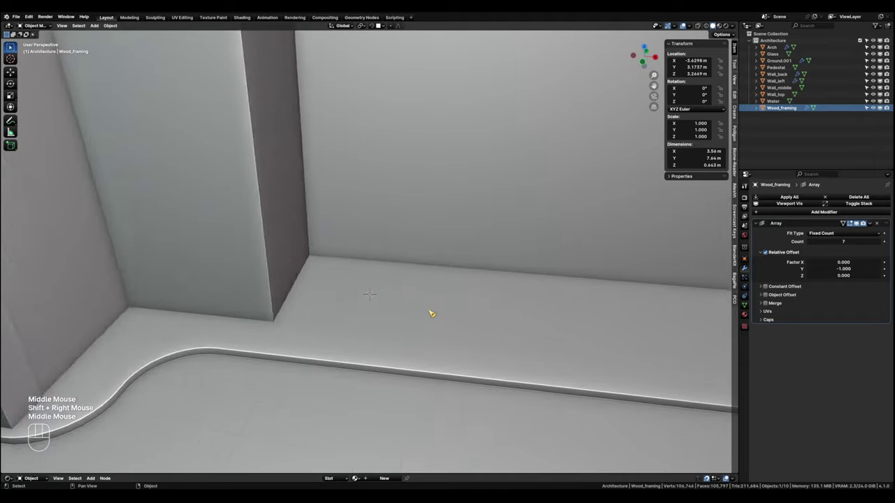
pyautogui.scroll(1, 429, 314)
pyautogui.hotkey('shift', 'a')
pyautogui.moveTo(432, 315)
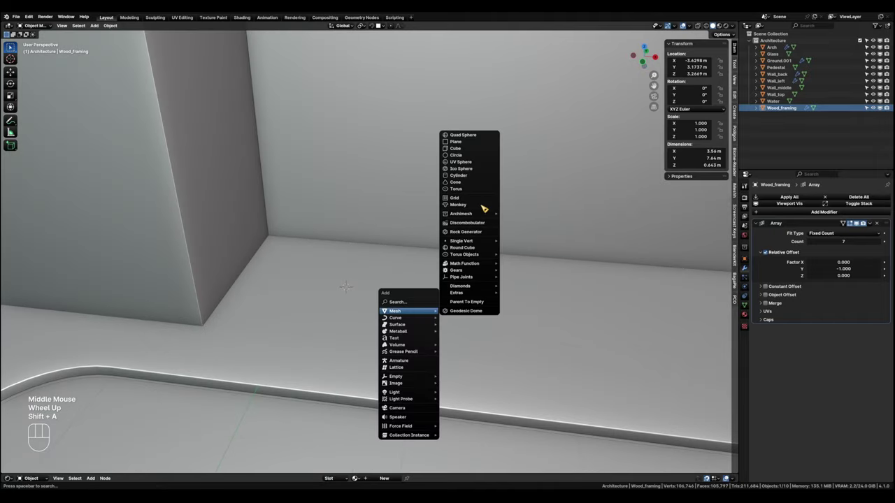
pyautogui.click(483, 149)
pyautogui.write('0.08')
pyautogui.press('Return')
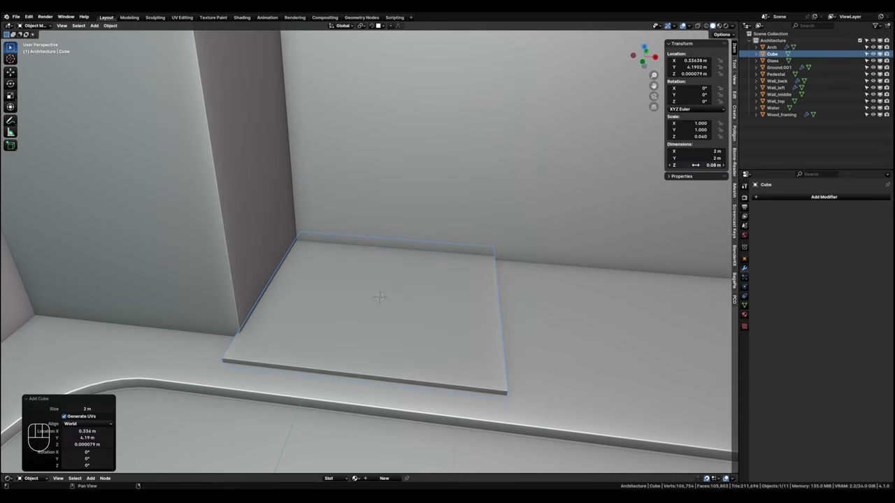
# Set the new slab's X dimension to 2.12 m and its Y dimension to 1.23 m.
pyautogui.click(699, 151)
pyautogui.write('2.')
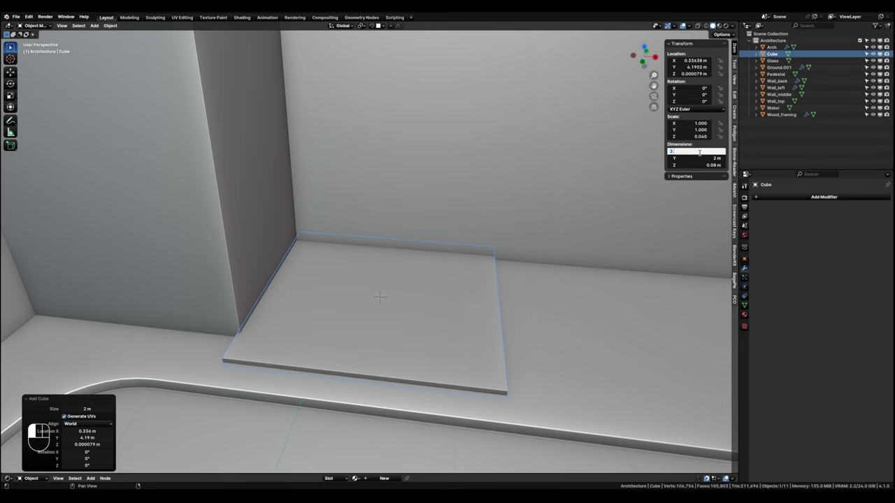
pyautogui.write('12')
pyautogui.press('Return')
pyautogui.click(709, 158)
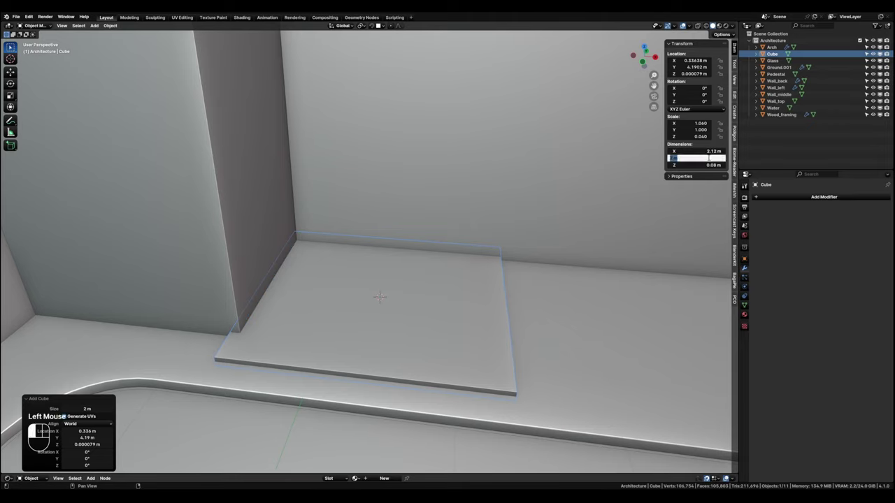
pyautogui.write('1.23')
pyautogui.press('Return')
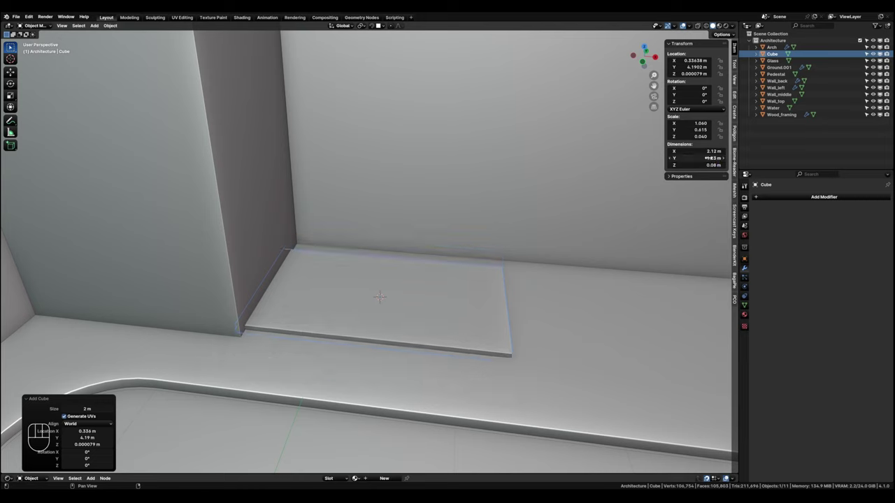
# Raise the slab about 0.04 m along Z so its base rests on the ground.
pyautogui.moveTo(557, 362); pyautogui.dragTo(579, 361, button='middle')
pyautogui.press('g')
pyautogui.press('z')
pyautogui.keyDown('ctrl'); pyautogui.click(583, 353); pyautogui.keyUp('ctrl')
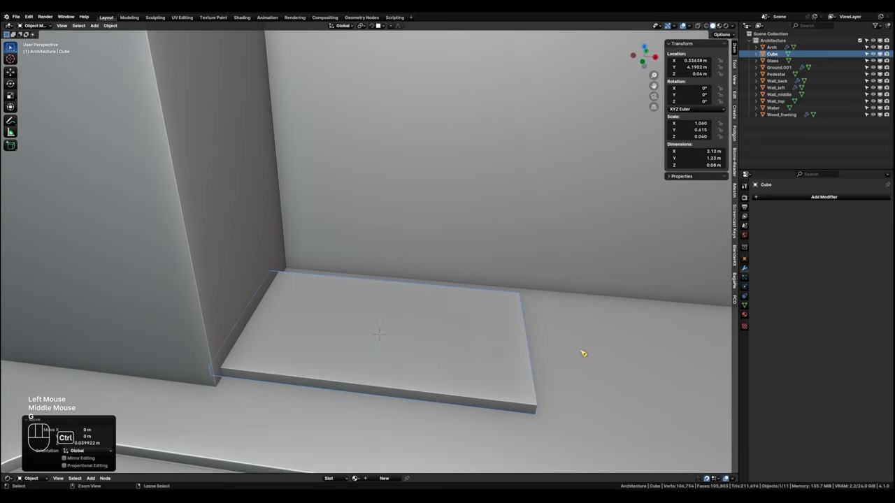
# Move the slab about 0.195 m along Y and 0.08 m along X into the wall corner, and apply its scale.
pyautogui.press('g')
pyautogui.press('y')
pyautogui.keyDown('ctrl'); pyautogui.click(422, 245); pyautogui.keyUp('ctrl')
pyautogui.press('g')
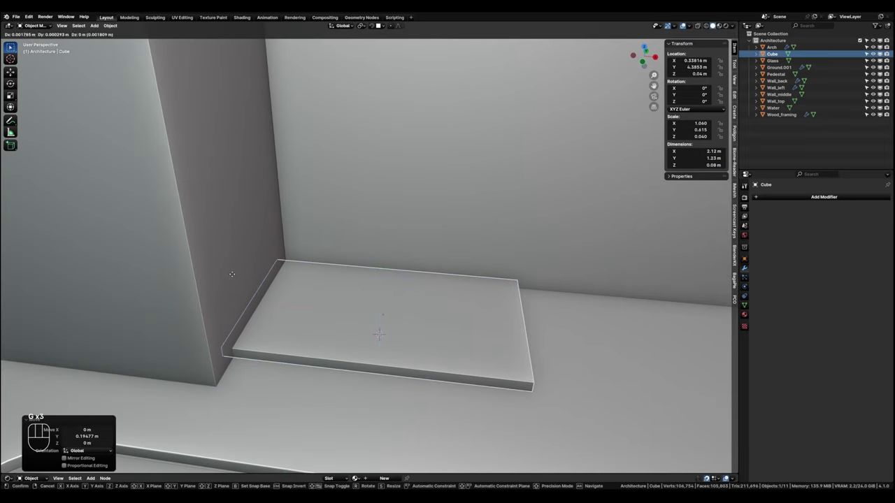
pyautogui.press('x')
pyautogui.click(269, 297)
pyautogui.hotkey('ctrl', 'a')
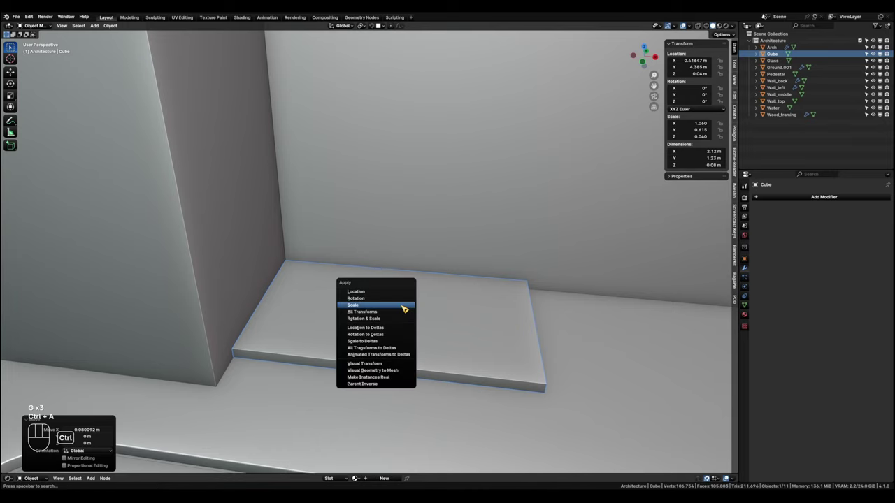
pyautogui.click(404, 308)
# Inset the slab's top face about 0.065 m and extrude the inner face downward to form a shallow tray.
pyautogui.scroll(3, 406, 313)
pyautogui.keyDown('shift'); pyautogui.moveTo(406, 314); pyautogui.dragTo(432, 299, button='middle'); pyautogui.keyUp('shift')
pyautogui.press('Tab')
pyautogui.click(418, 297)
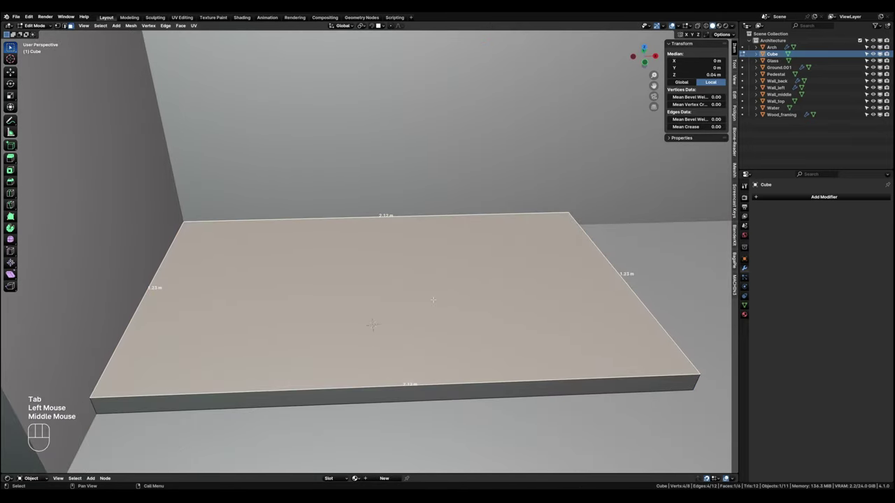
pyautogui.press('i')
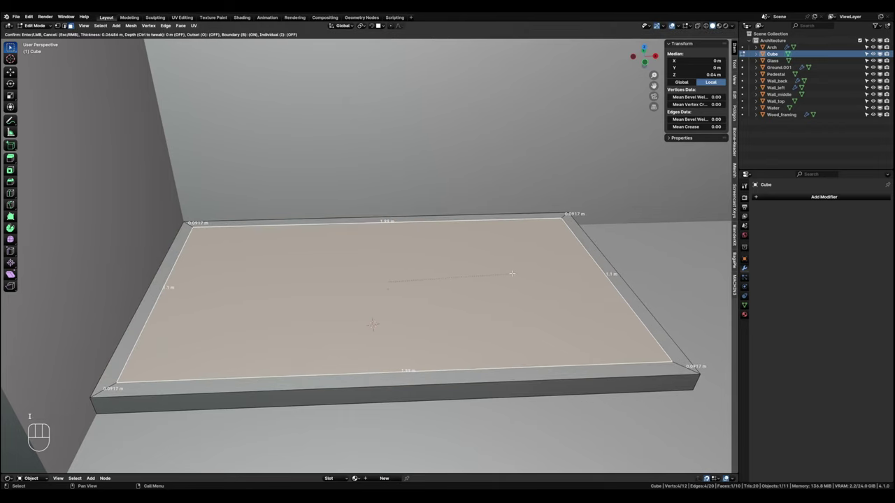
pyautogui.click(512, 273)
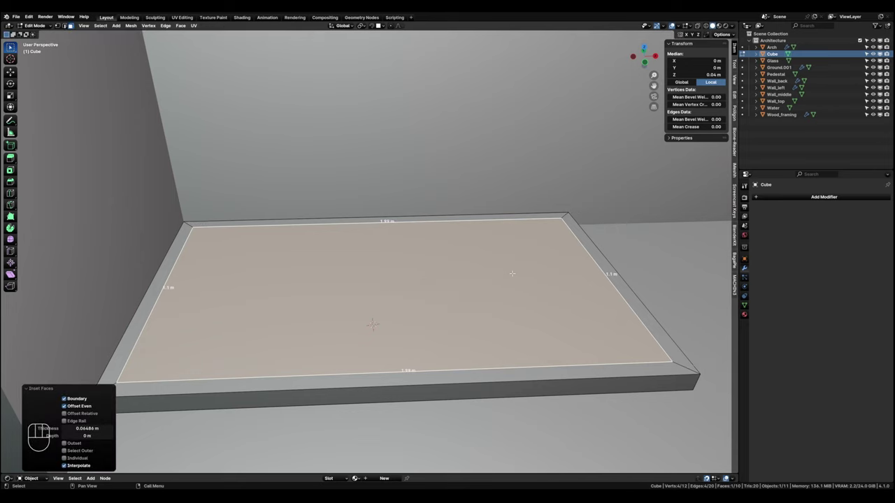
pyautogui.press('e')
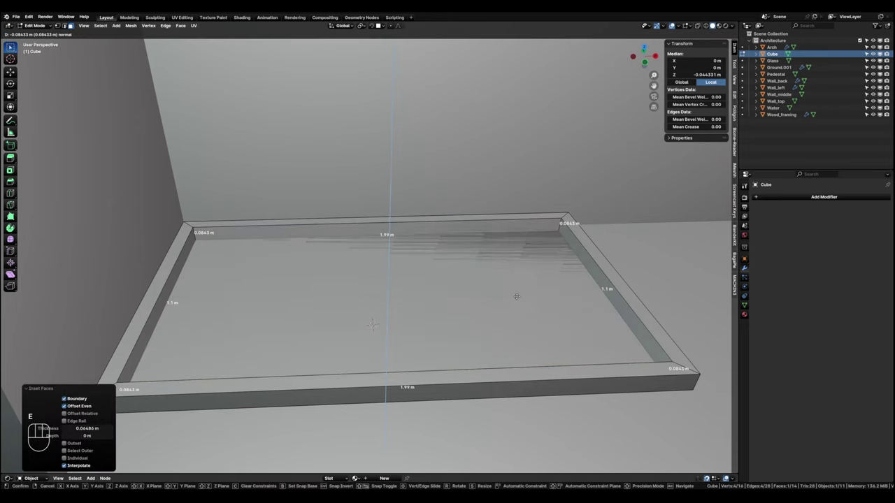
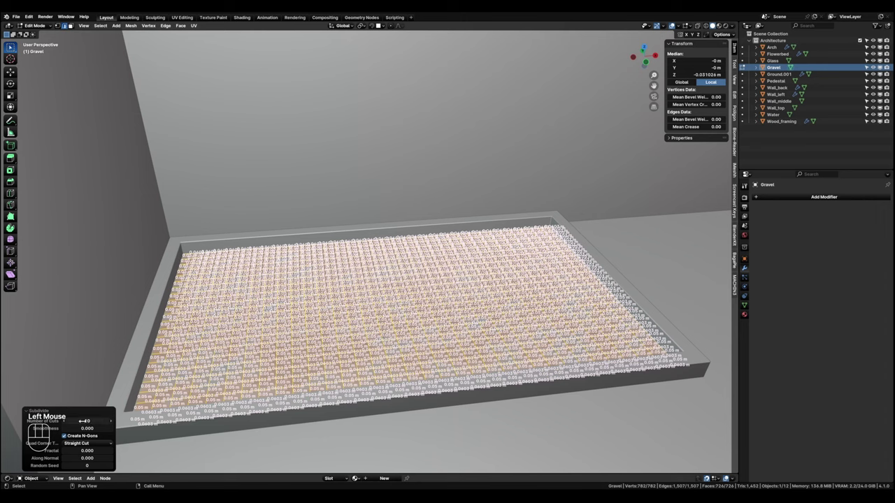
# Increase the number of cuts in the Gravel plane's subdivision and return to Object Mode.
pyautogui.doubleClick(89, 420)
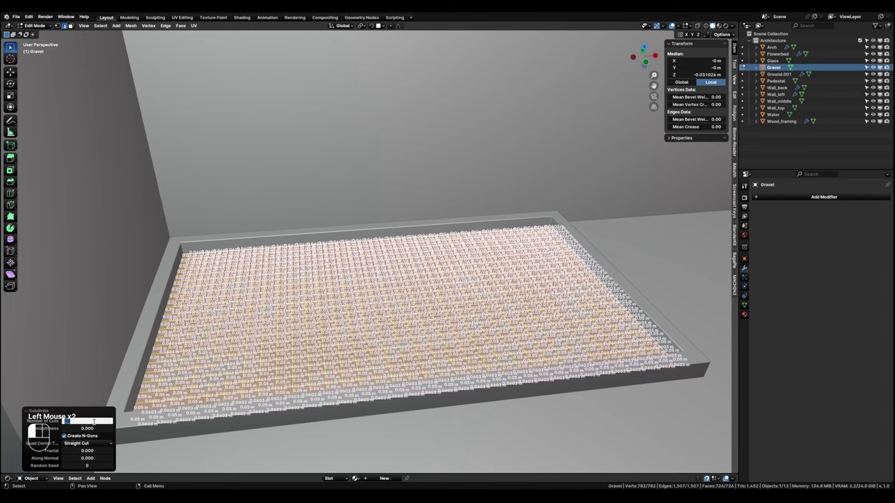
pyautogui.press('Return')
pyautogui.press('Tab')
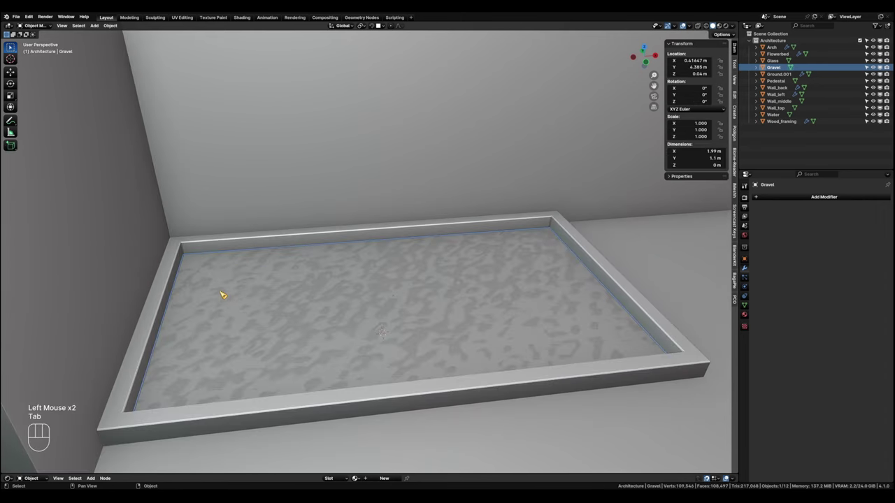
# Raise the gravel plane by about 0.004 m inside its frame and save the file.
pyautogui.hotkey('shift', 'z')
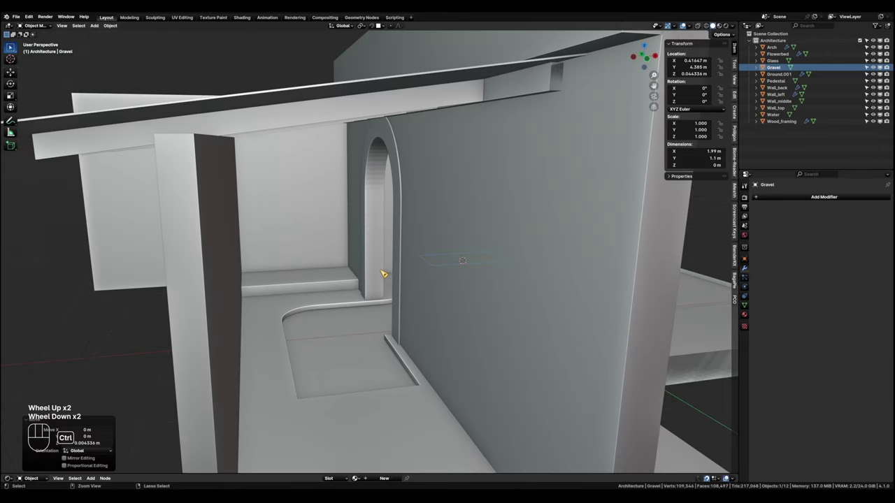
pyautogui.hotkey('ctrl', 's')
pyautogui.click(427, 266)
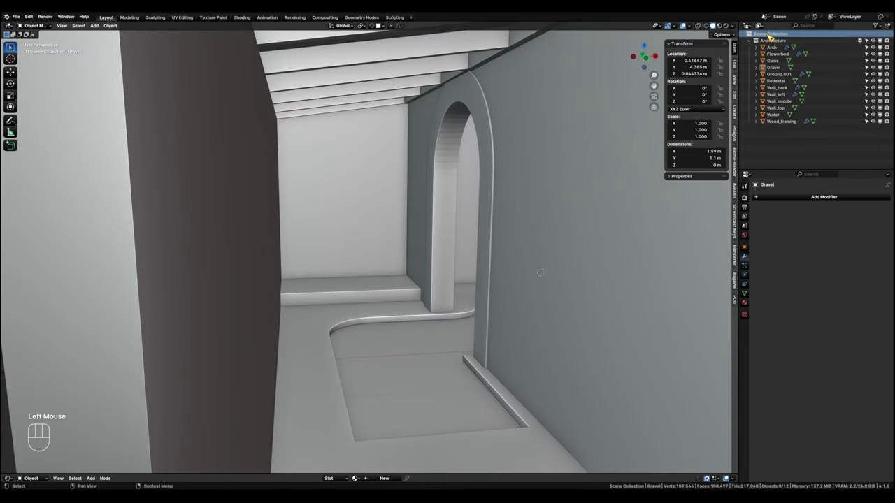
# Create a new collection directly under the Scene Collection and name it Render.
pyautogui.rightClick(762, 34)
pyautogui.click(741, 29)
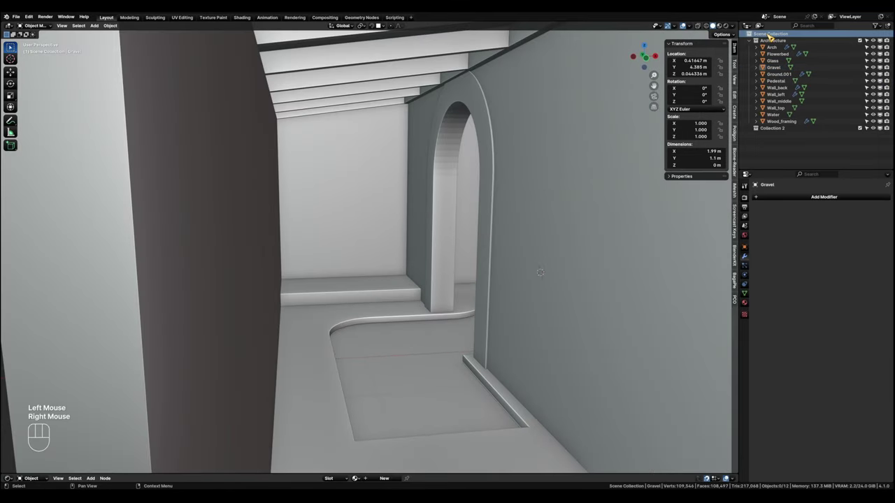
pyautogui.doubleClick(773, 129)
pyautogui.write('SA')
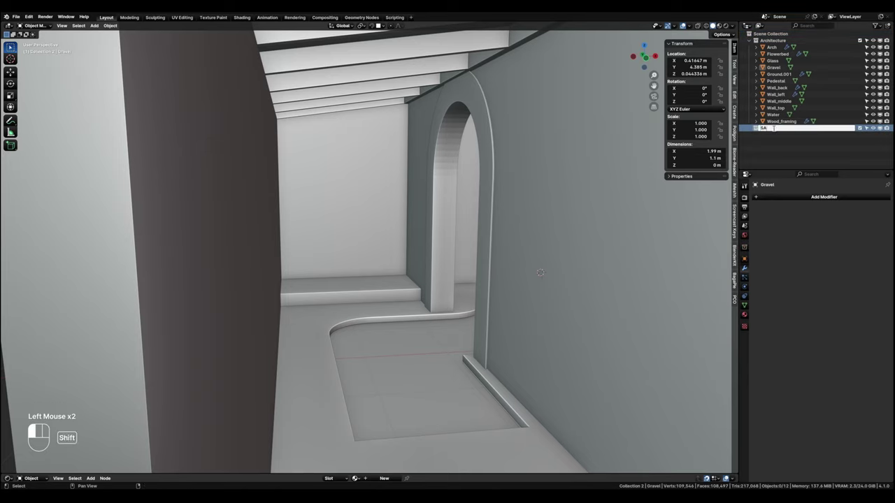
pyautogui.press('BackSpace')
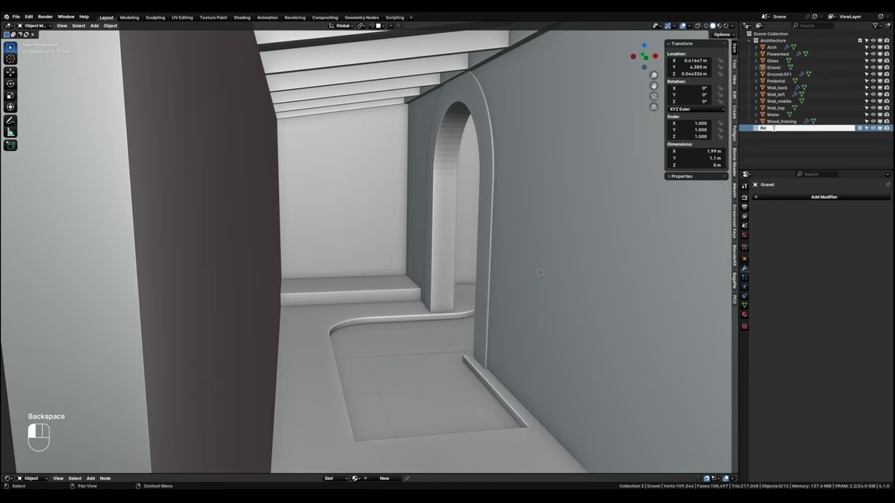
pyautogui.write('Render')
pyautogui.press('Return')
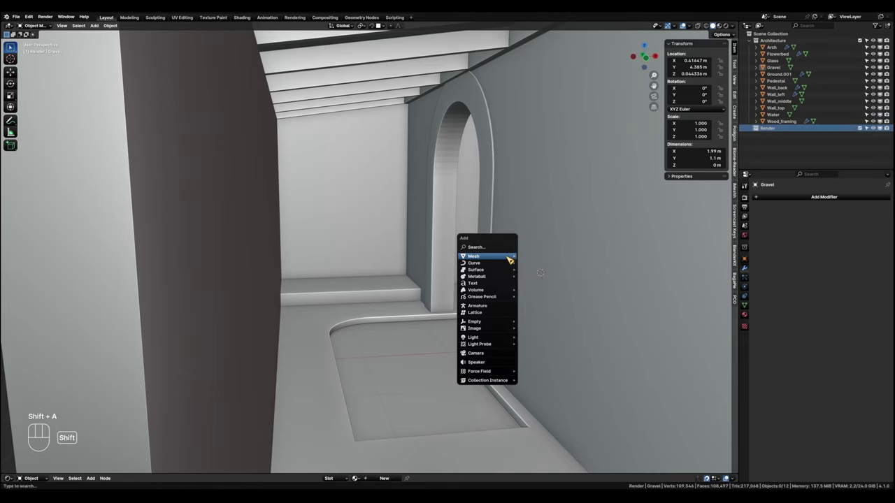
# Add a camera to the Render collection and align it to a view along the corridor toward the arch.
pyautogui.hotkey('shift', 'a')
pyautogui.click(502, 355)
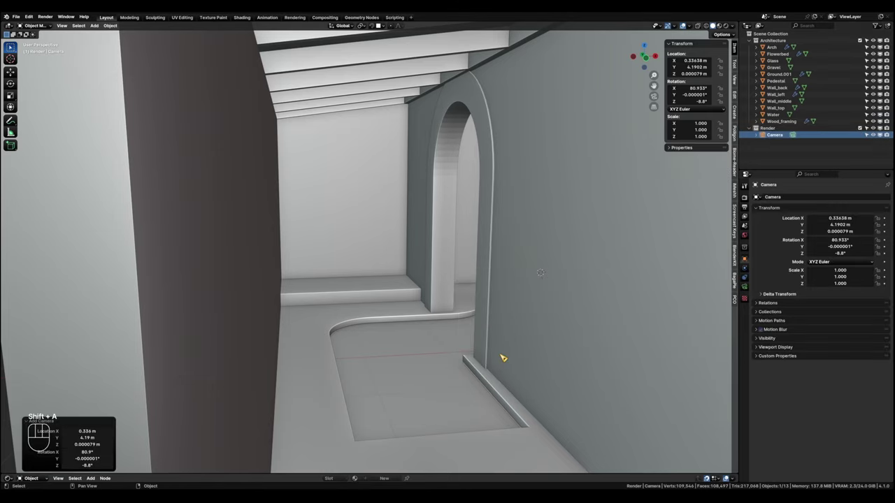
pyautogui.scroll(3, 476, 338)
pyautogui.keyDown('shift'); pyautogui.moveTo(440, 309); pyautogui.dragTo(486, 296, button='middle'); pyautogui.keyUp('shift')
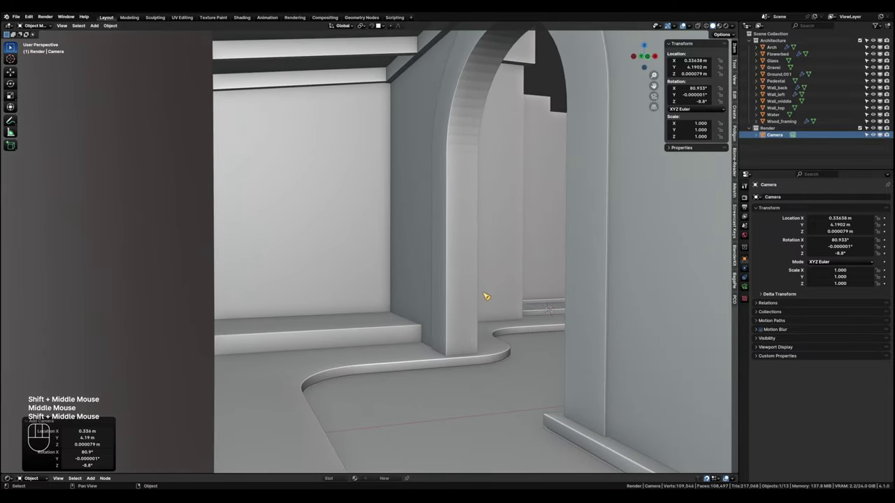
pyautogui.press('ctrl+alt+KP_0')
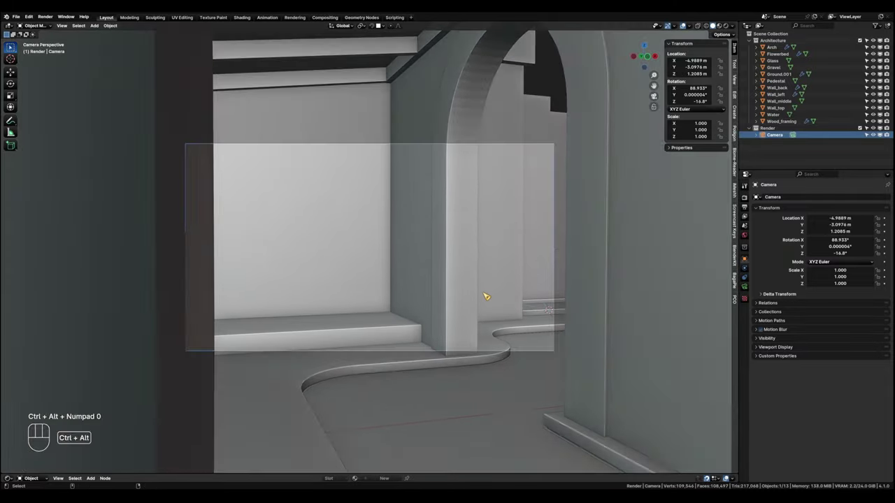
# Set the output resolution to a portrait format of 1080 px by 1920 px.
pyautogui.click(744, 208)
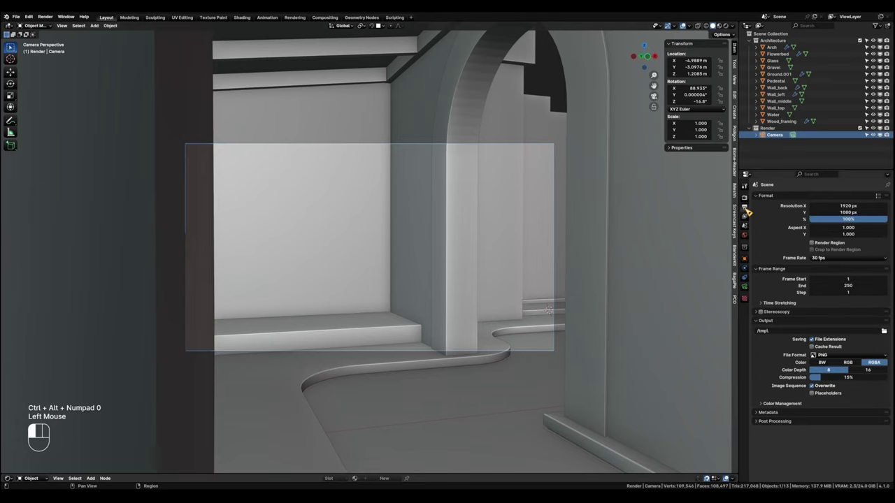
pyautogui.doubleClick(847, 205)
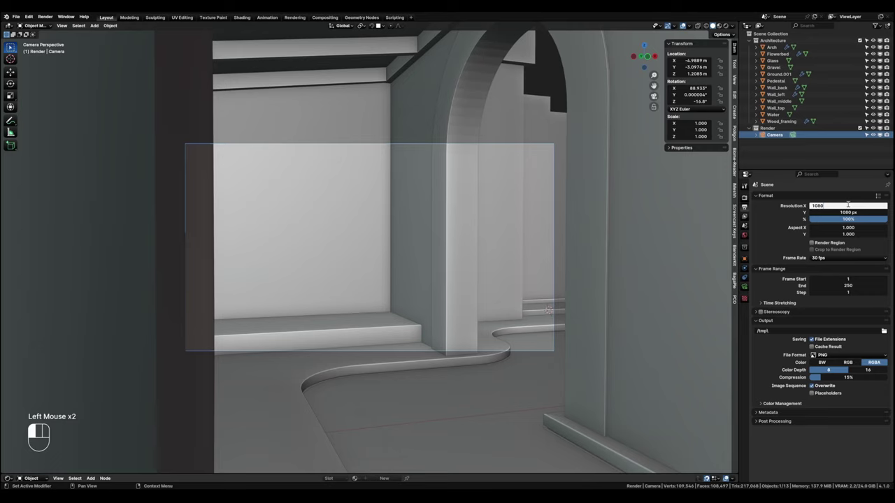
pyautogui.press('Return')
pyautogui.click(854, 212)
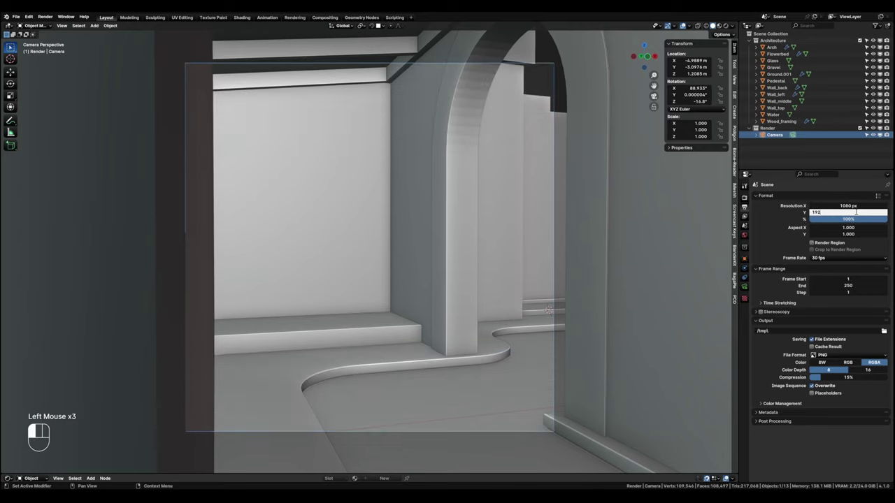
pyautogui.write('1920')
pyautogui.press('Return')
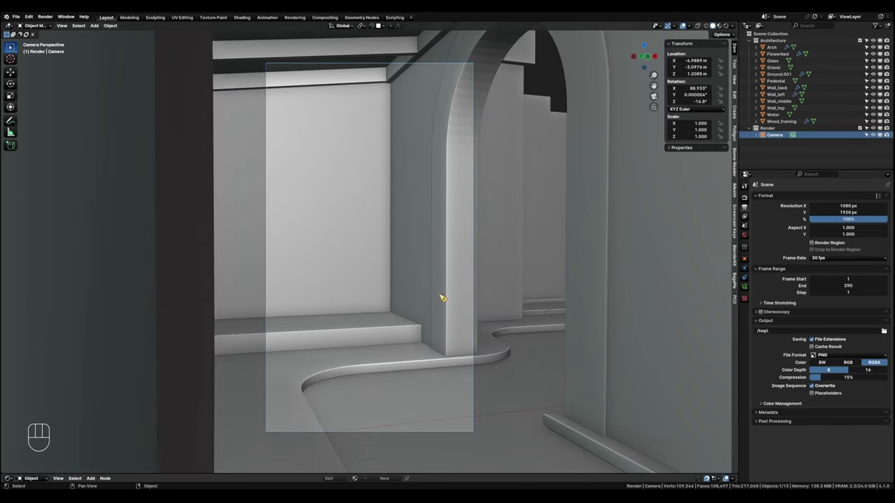
# Set the camera lens to a field of view of 88° and walk the camera forward to reframe the arch.
pyautogui.click(744, 287)
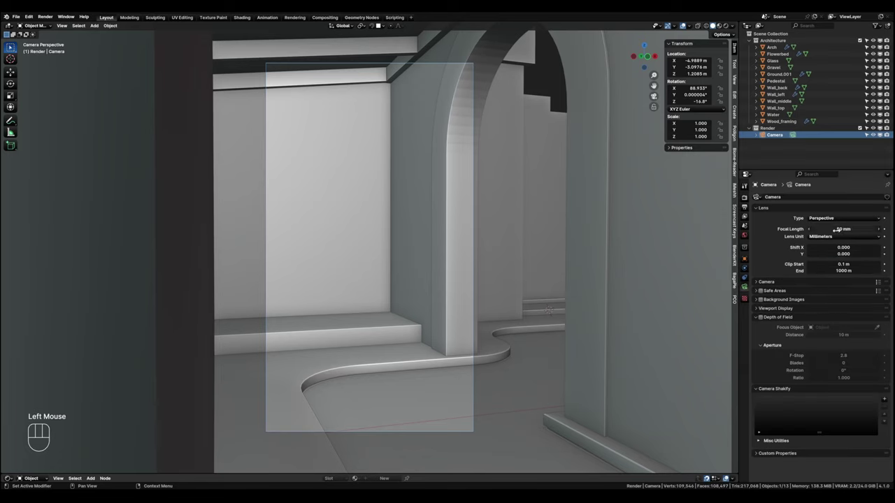
pyautogui.moveTo(851, 237); pyautogui.dragTo(885, 229)
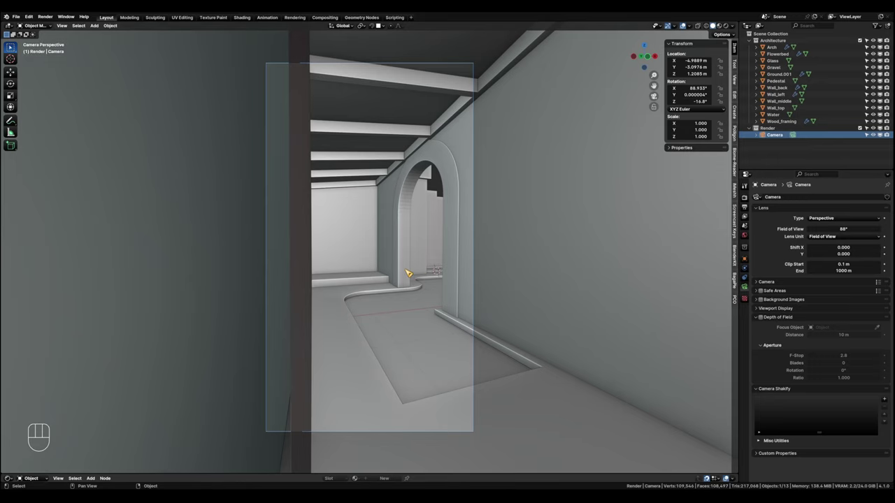
pyautogui.hotkey('shift', 'f')
pyautogui.press('w')
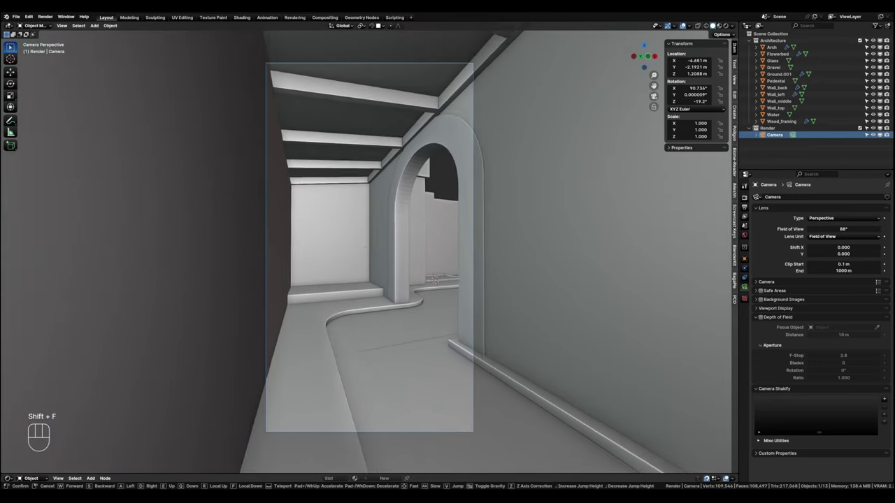
pyautogui.press('d')
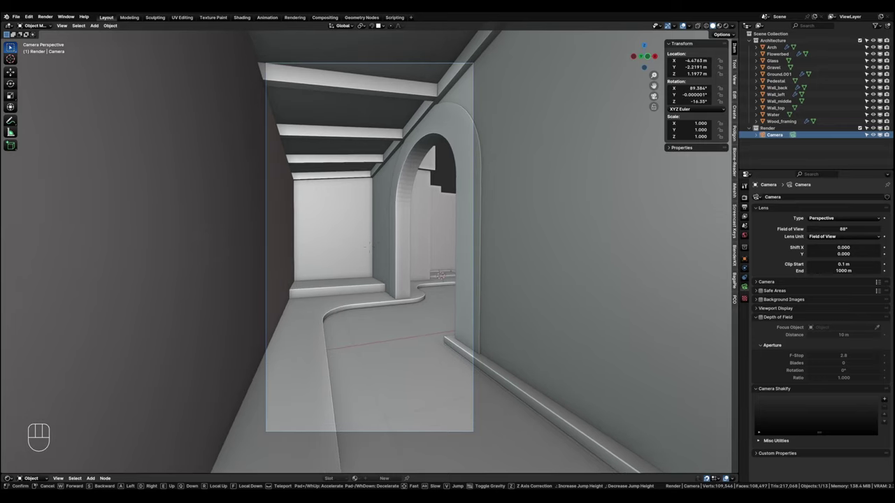
pyautogui.click(406, 273)
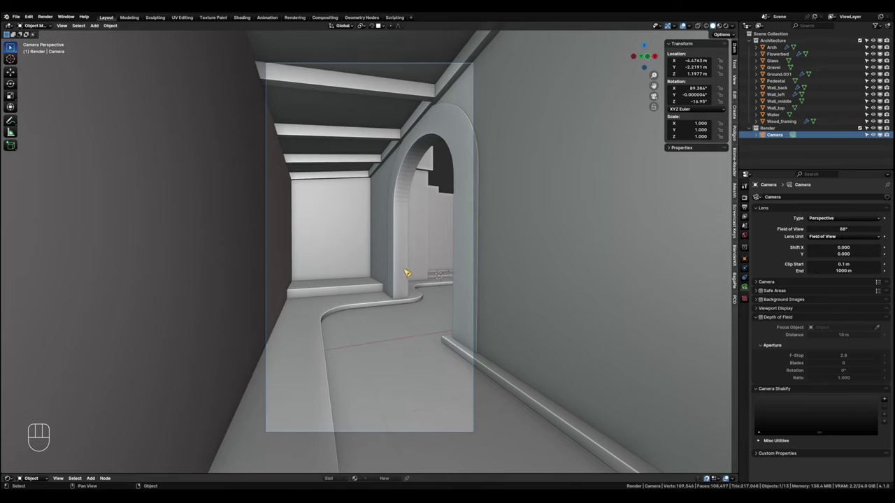
# Set the camera's passepartout to 1.000 and enable Render Region for the output.
pyautogui.click(759, 309)
pyautogui.moveTo(861, 361); pyautogui.dragTo(889, 361)
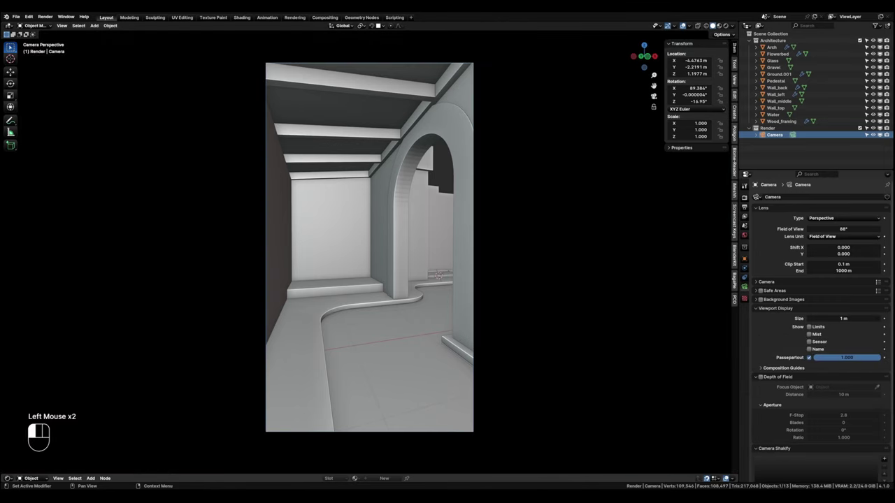
pyautogui.click(745, 207)
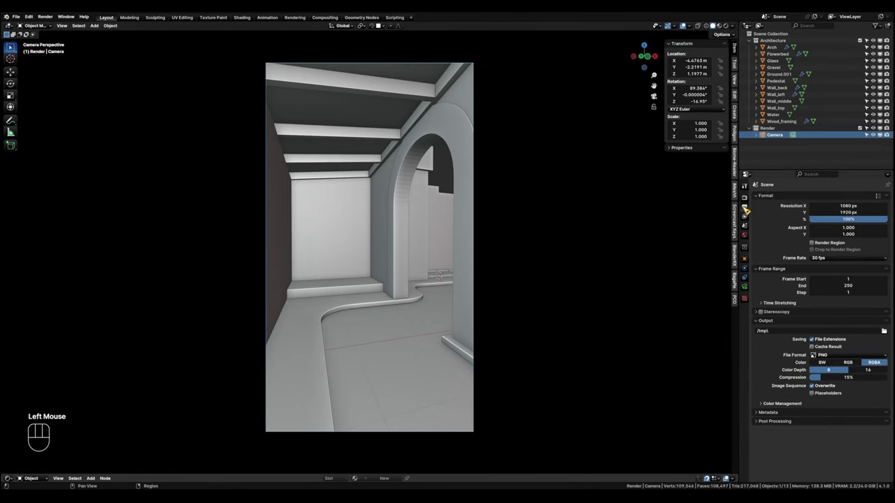
pyautogui.click(826, 245)
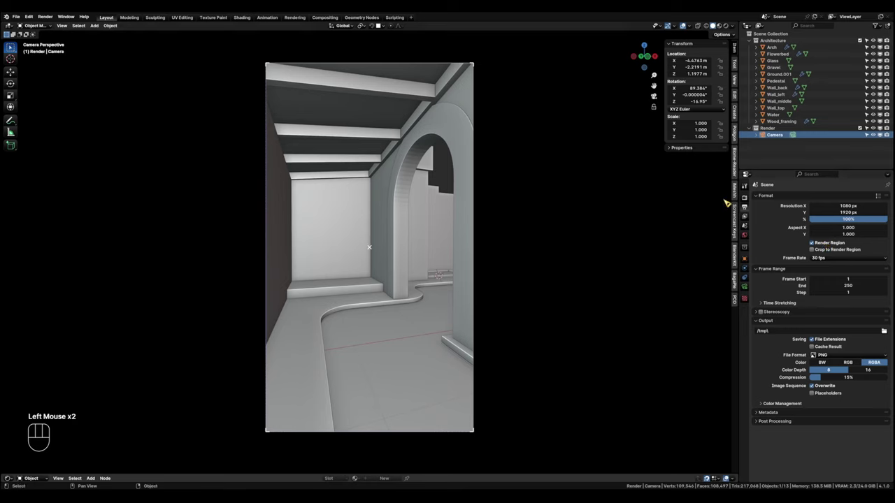
# Switch the viewport to rendered shading and show the World shader nodes in an enlarged node editor.
pyautogui.click(745, 199)
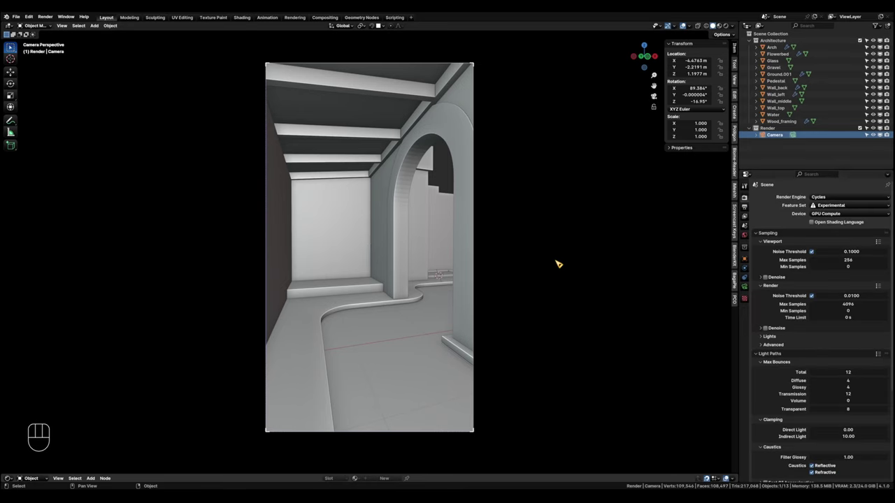
pyautogui.click(729, 26)
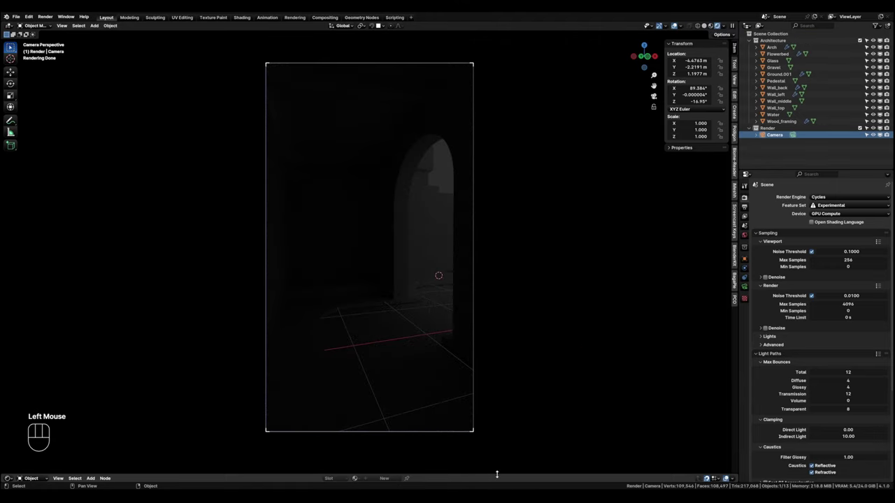
pyautogui.moveTo(496, 474); pyautogui.dragTo(513, 340)
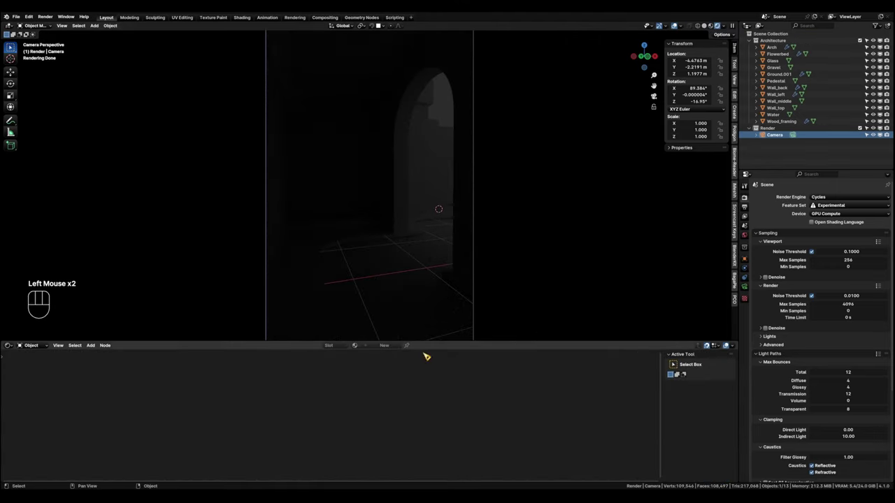
pyautogui.click(29, 347)
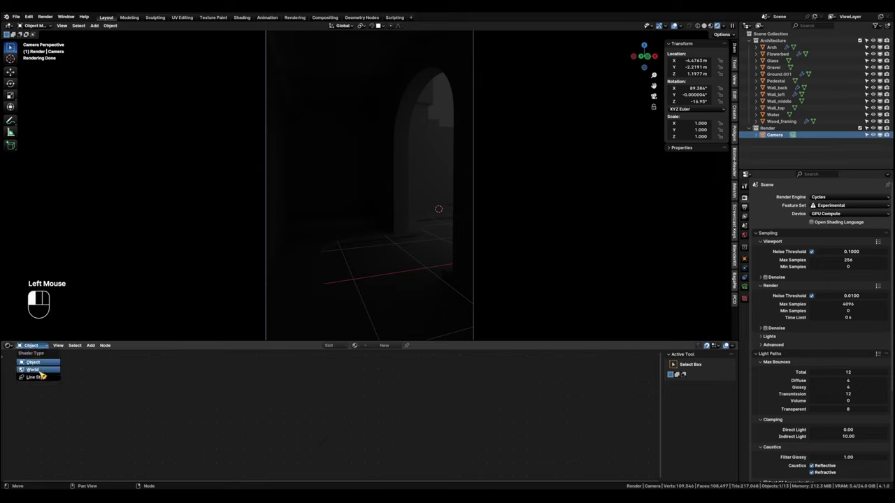
pyautogui.click(32, 371)
pyautogui.press('KP_Decimal')
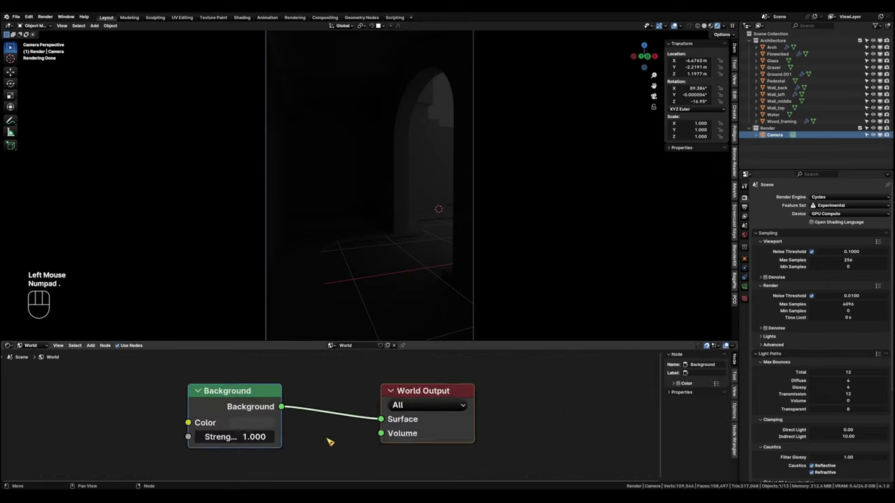
# Add an Environment Texture node and feed its color into the Background node's Color input.
pyautogui.scroll(2, 175, 422)
pyautogui.moveTo(176, 421); pyautogui.dragTo(505, 422, button='middle')
pyautogui.scroll(-3, 534, 422)
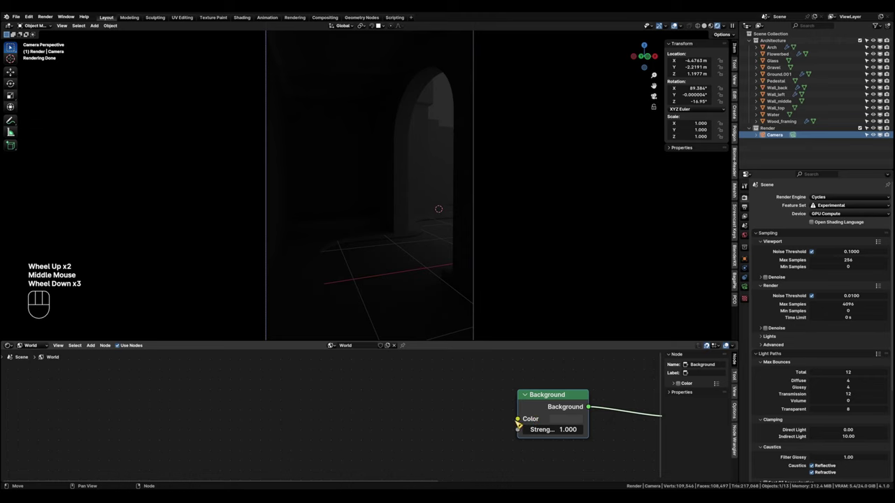
pyautogui.moveTo(520, 420); pyautogui.dragTo(383, 412)
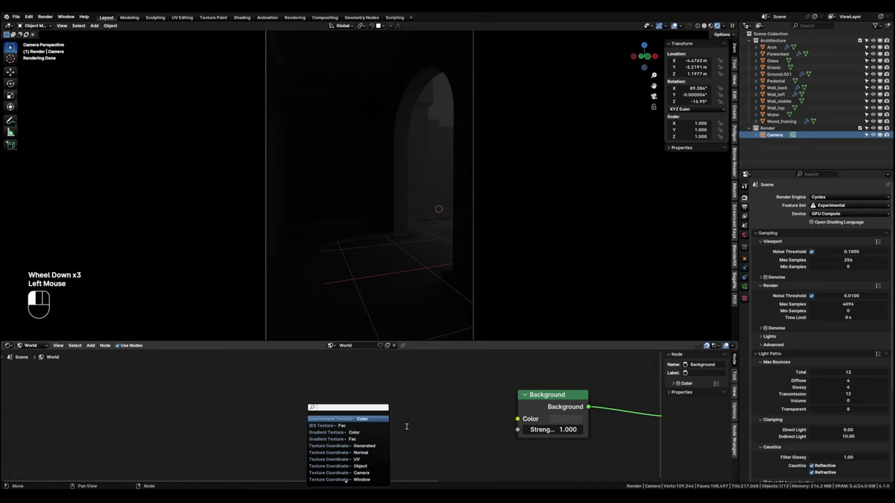
pyautogui.click(343, 419)
pyautogui.click(401, 414)
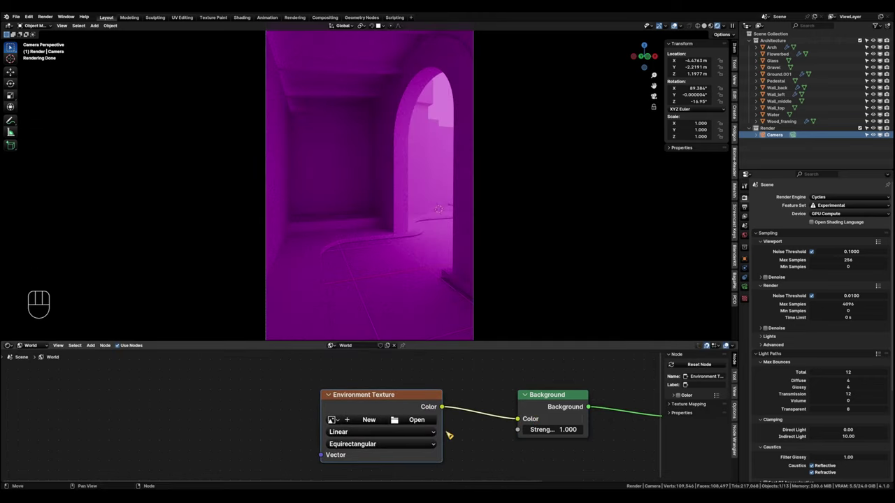
# Load kloofendal_48d_partly_cloudy_puresky_8k.exr from the HDRIs folder into the Environment Texture node.
pyautogui.click(435, 421)
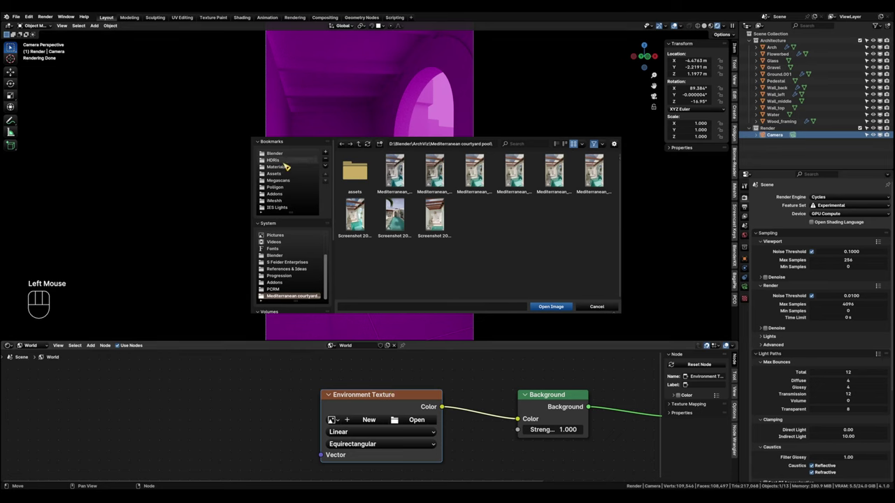
pyautogui.click(281, 161)
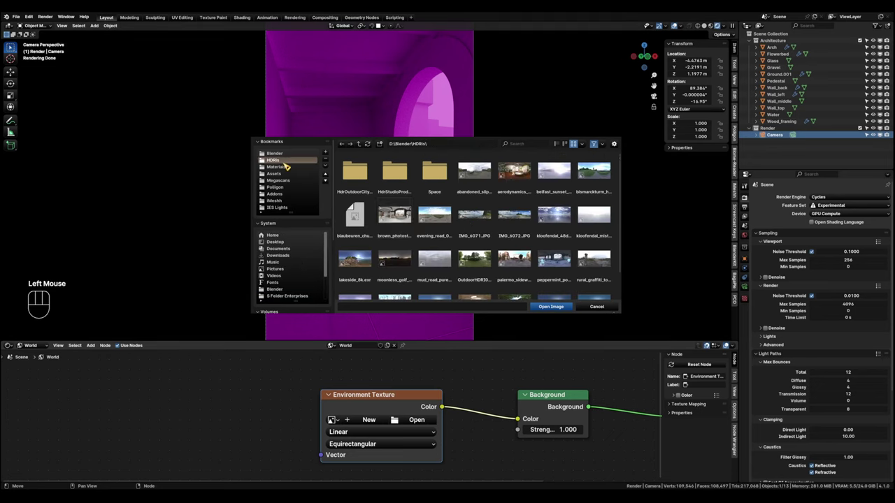
pyautogui.click(556, 216)
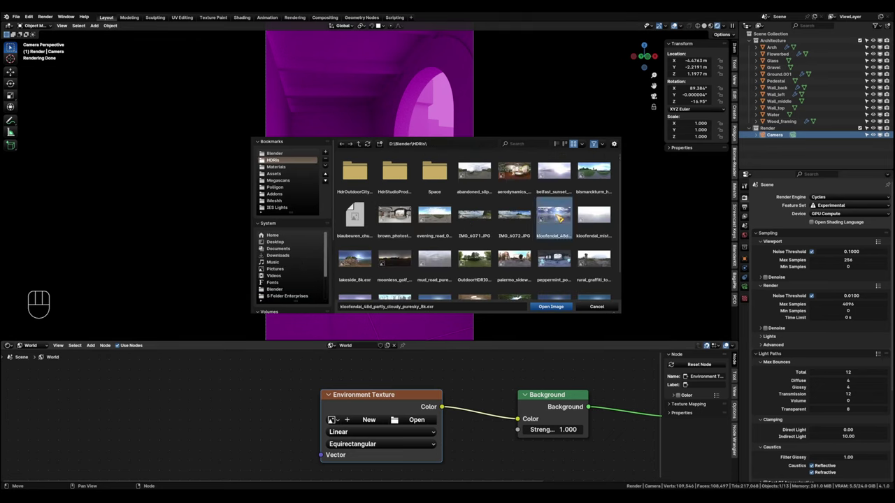
pyautogui.click(565, 311)
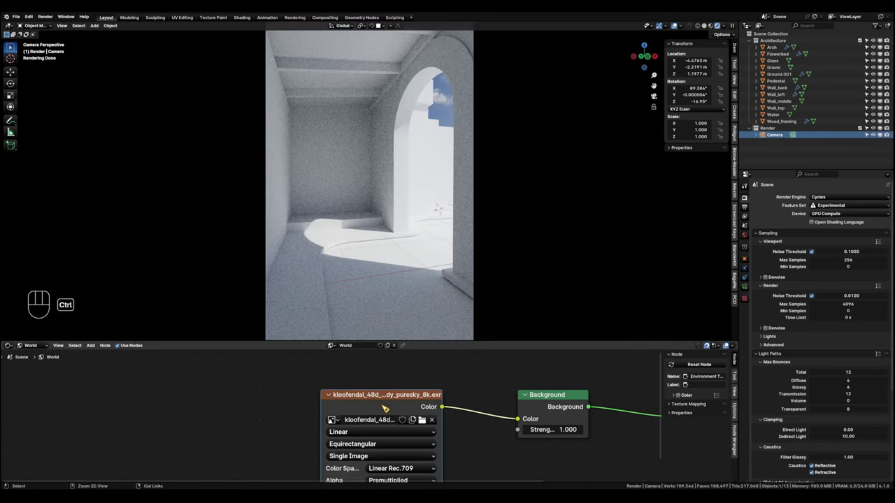
# Add connected Texture Coordinate and Mapping nodes to the sky texture and arrange the world node tree.
pyautogui.hotkey('ctrl', 't')
pyautogui.scroll(-2, 384, 409)
pyautogui.moveTo(384, 408); pyautogui.dragTo(363, 422, button='middle')
pyautogui.scroll(-2, 419, 380)
pyautogui.moveTo(323, 388); pyautogui.dragTo(317, 376)
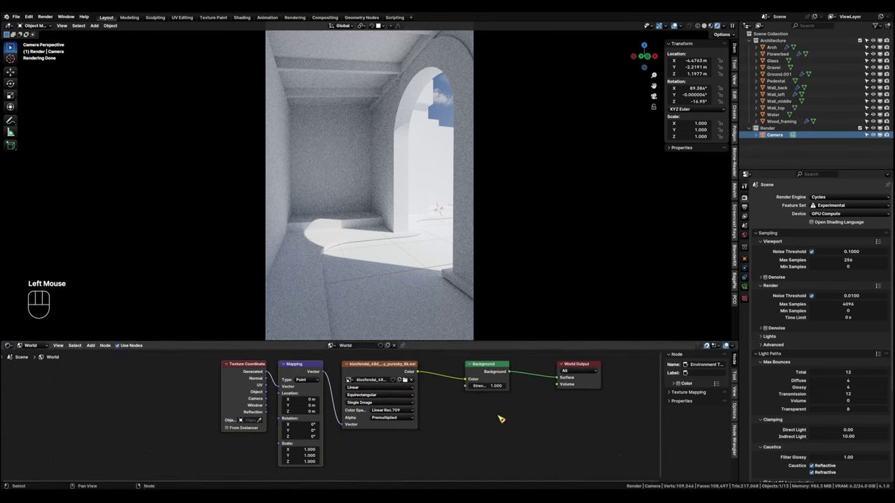
# Set the Mapping node's Z rotation to 135° to turn the sky texture around the courtyard.
pyautogui.keyDown('shift'); pyautogui.moveTo(459, 222); pyautogui.dragTo(426, 219, button='middle'); pyautogui.keyUp('shift')
pyautogui.scroll(-4, 452, 232)
pyautogui.scroll(-2, 494, 209)
pyautogui.scroll(2, 386, 228)
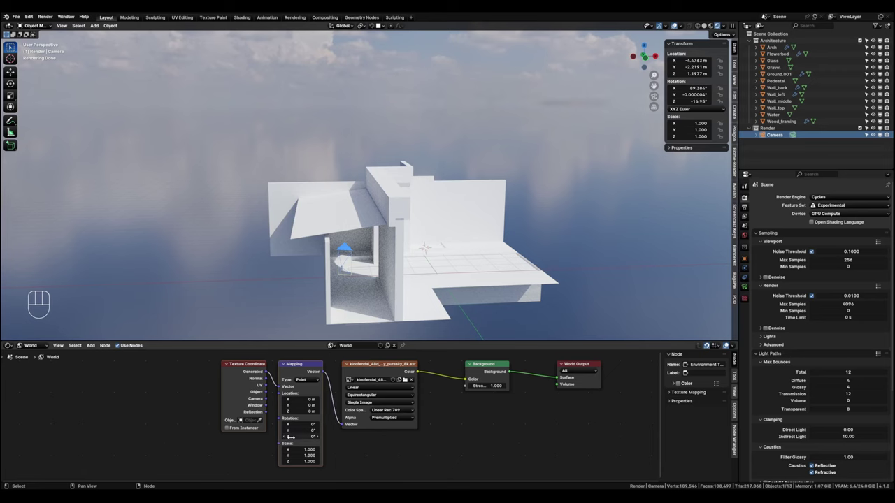
pyautogui.moveTo(292, 436)
pyautogui.mouseDown()
pyautogui.moveTo(363, 436)
pyautogui.moveTo(293, 436)
pyautogui.mouseUp()
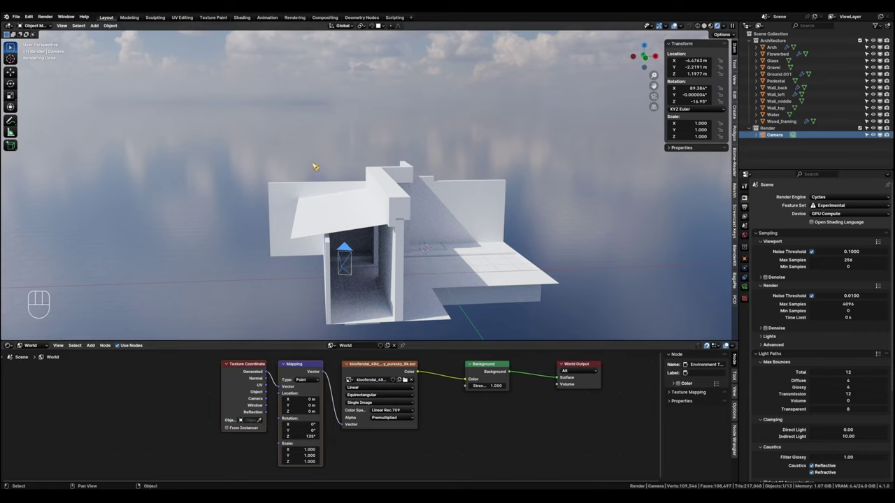
# Examine the rotated sky, horizon and shadows on the building from high and low viewing angles.
pyautogui.moveTo(354, 239)
pyautogui.keyDown('shift'); pyautogui.mouseDown(button='middle')
pyautogui.moveTo(362, 197)
pyautogui.moveTo(358, 251)
pyautogui.mouseUp(button='middle'); pyautogui.keyUp('shift')
pyautogui.scroll(2, 359, 249)
pyautogui.scroll(-1, 358, 251)
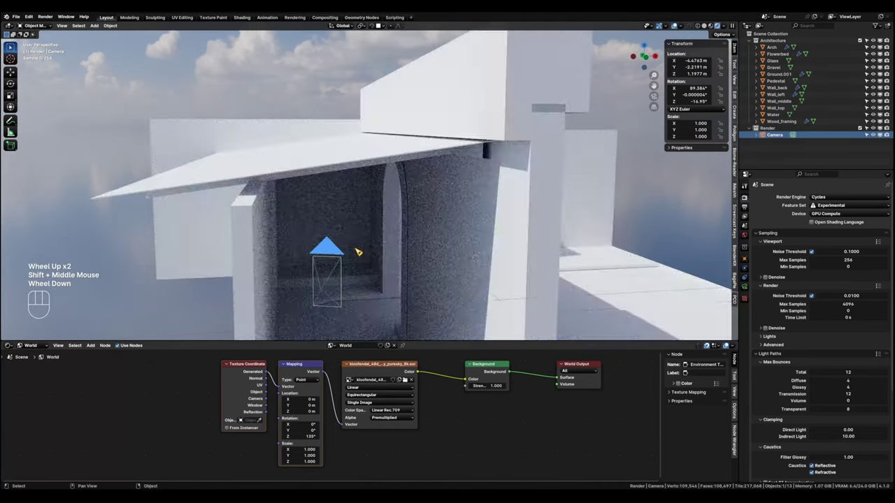
pyautogui.scroll(-3, 398, 153)
pyautogui.keyDown('shift'); pyautogui.moveTo(334, 176); pyautogui.dragTo(353, 119, button='middle'); pyautogui.keyUp('shift')
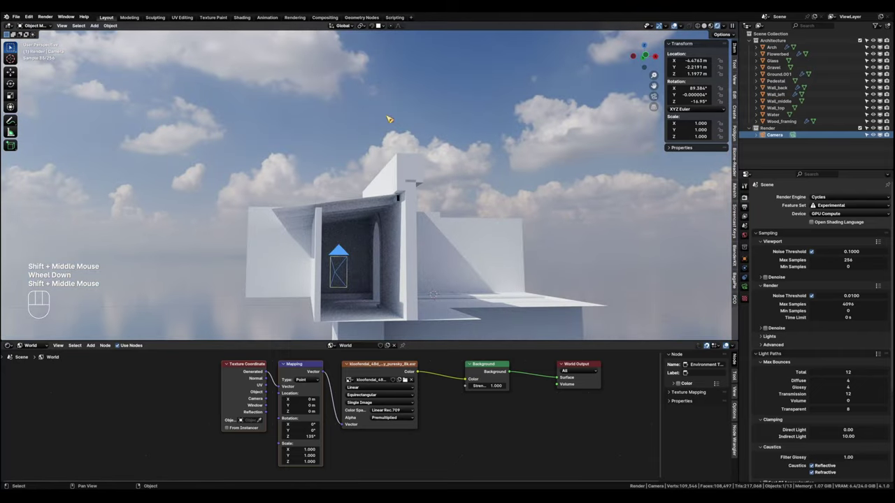
pyautogui.keyDown('shift'); pyautogui.moveTo(420, 109); pyautogui.dragTo(409, 183, button='middle'); pyautogui.keyUp('shift')
pyautogui.scroll(2, 356, 273)
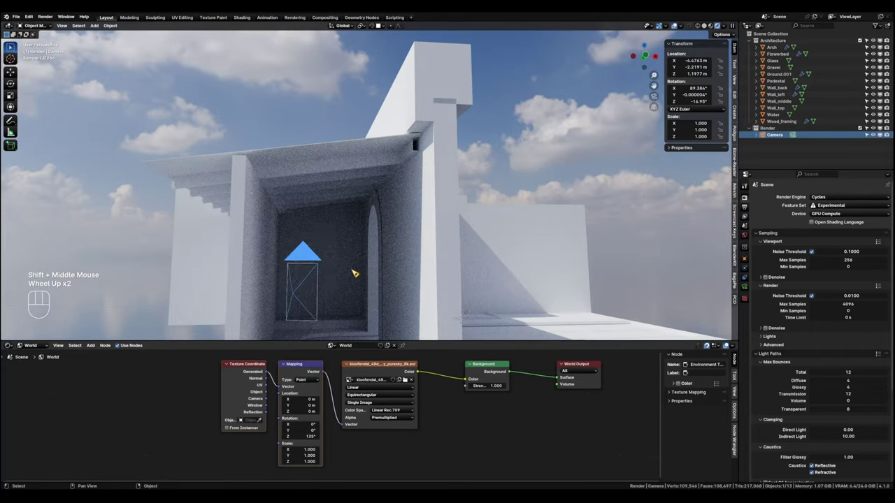
pyautogui.moveTo(355, 273); pyautogui.dragTo(391, 160, button='middle')
pyautogui.scroll(-1, 400, 189)
pyautogui.scroll(1, 395, 190)
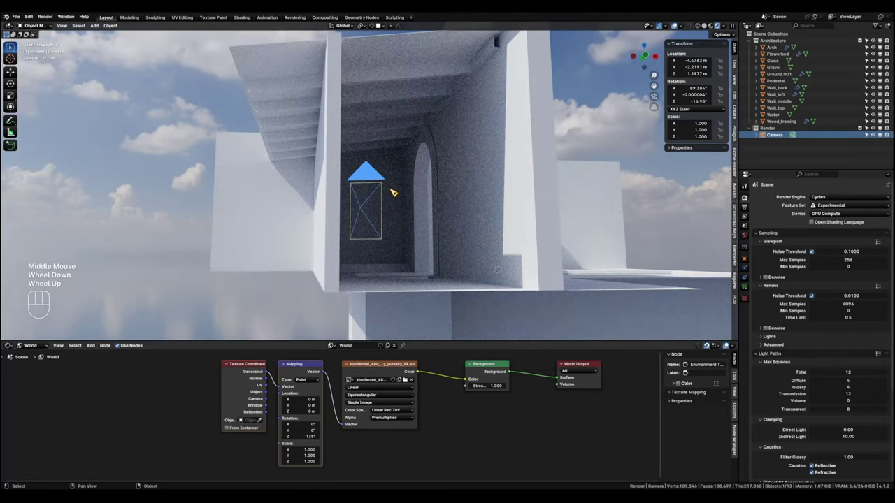
pyautogui.scroll(-1, 393, 191)
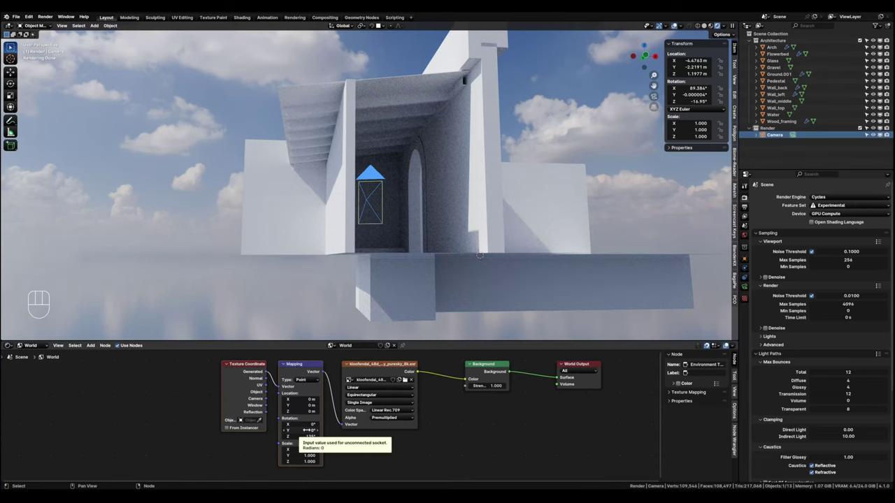
# Set the Mapping node's Y rotation to -22.5° to tilt the sky texture.
pyautogui.moveTo(307, 430); pyautogui.dragTo(253, 430)
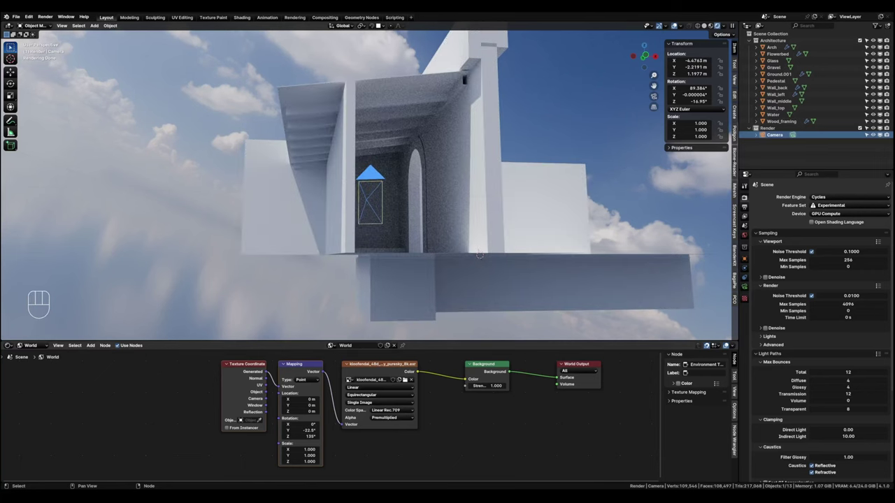
pyautogui.keyDown('shift'); pyautogui.moveTo(413, 207); pyautogui.dragTo(411, 165, button='middle'); pyautogui.keyUp('shift')
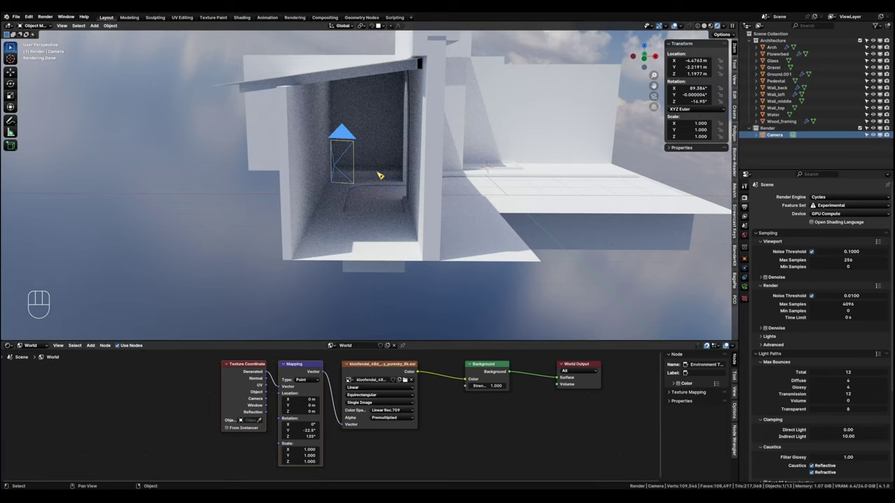
pyautogui.keyDown('shift'); pyautogui.moveTo(423, 179); pyautogui.dragTo(506, 247, button='middle'); pyautogui.keyUp('shift')
pyautogui.scroll(-3, 482, 258)
pyautogui.scroll(2, 502, 249)
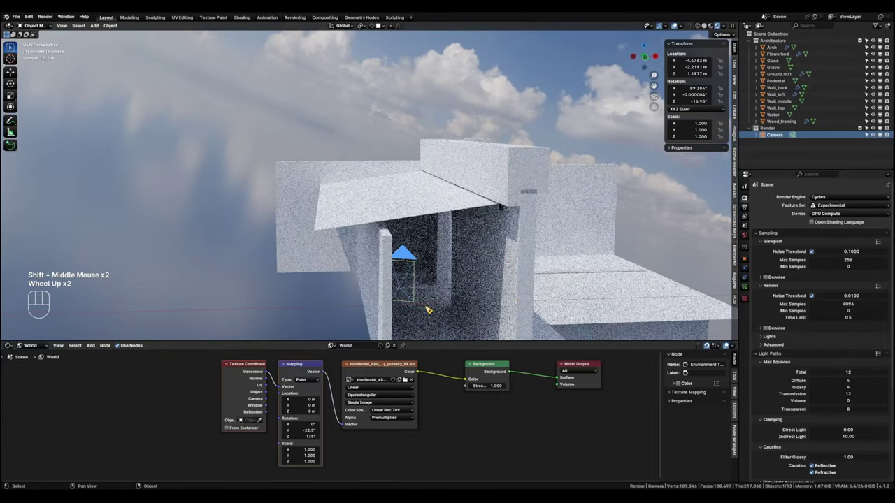
pyautogui.scroll(-1, 427, 307)
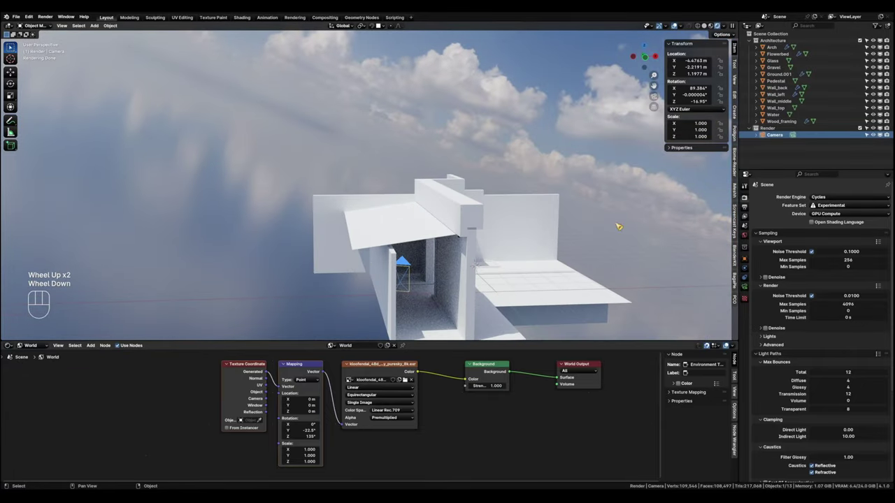
# Create a new collection under the Scene Collection and name it Lights.
pyautogui.click(771, 34)
pyautogui.rightClick(771, 34)
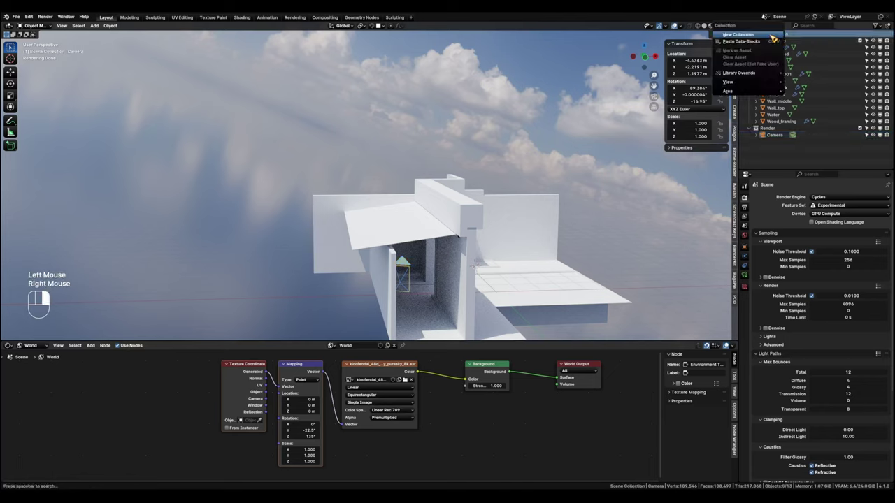
pyautogui.click(771, 35)
pyautogui.doubleClick(774, 142)
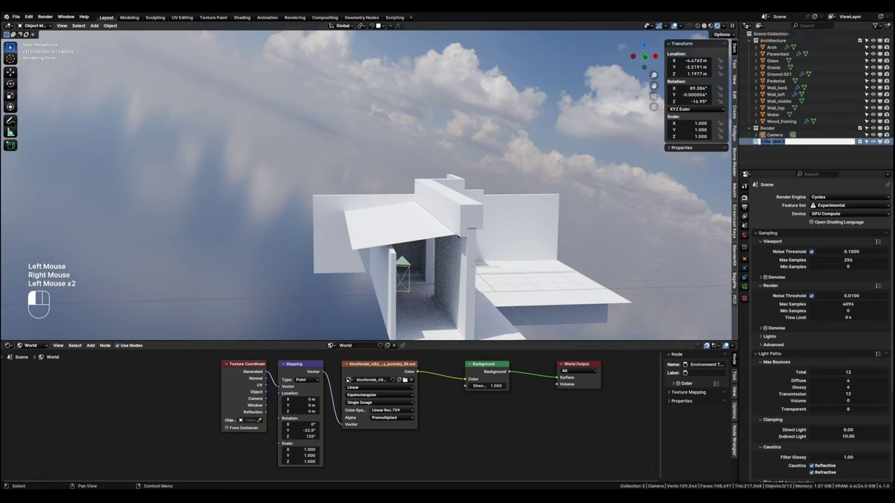
pyautogui.write('L')
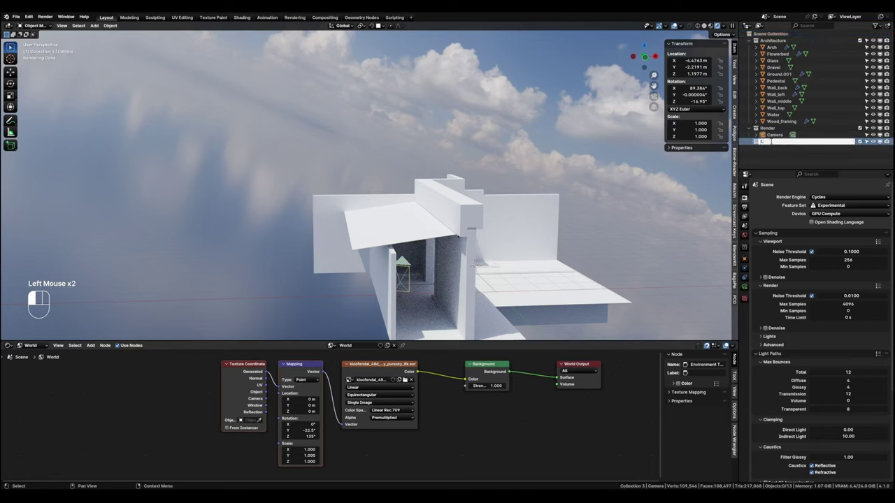
pyautogui.write('ights')
pyautogui.press('Return')
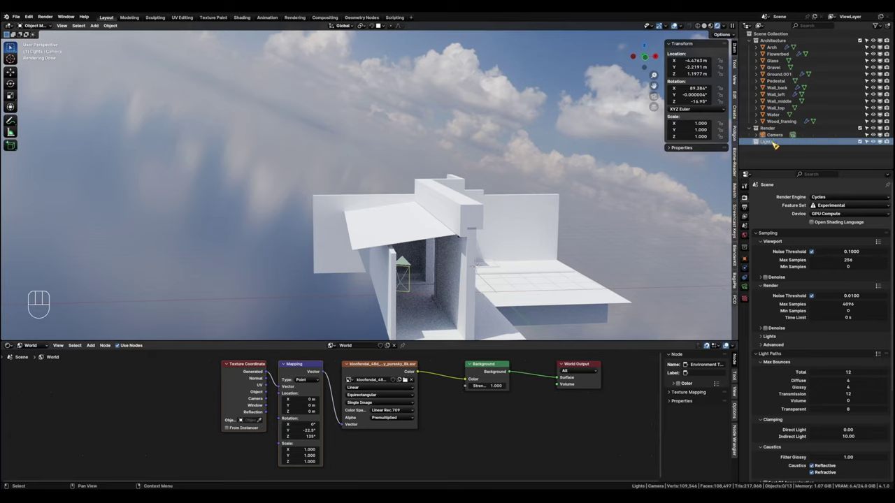
# Switch the shader editor from World to Object nodes and shrink it to enlarge the 3D viewport.
pyautogui.scroll(-3, 408, 300)
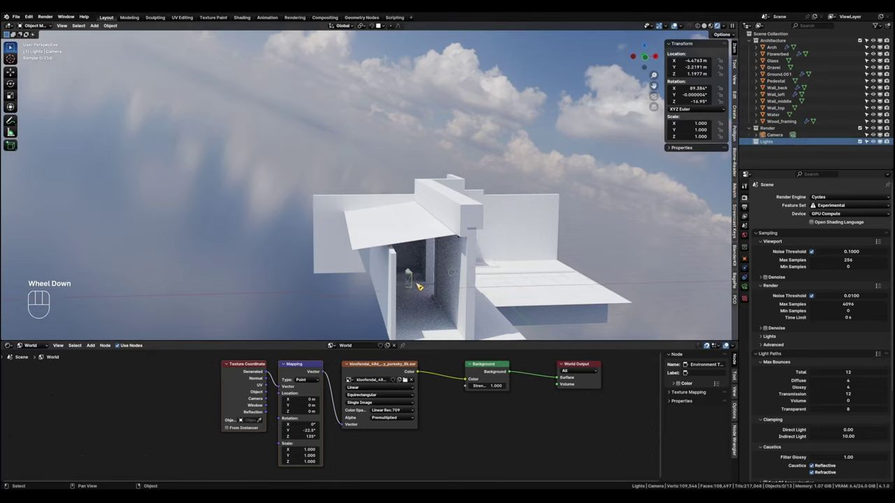
pyautogui.click(31, 346)
pyautogui.click(42, 363)
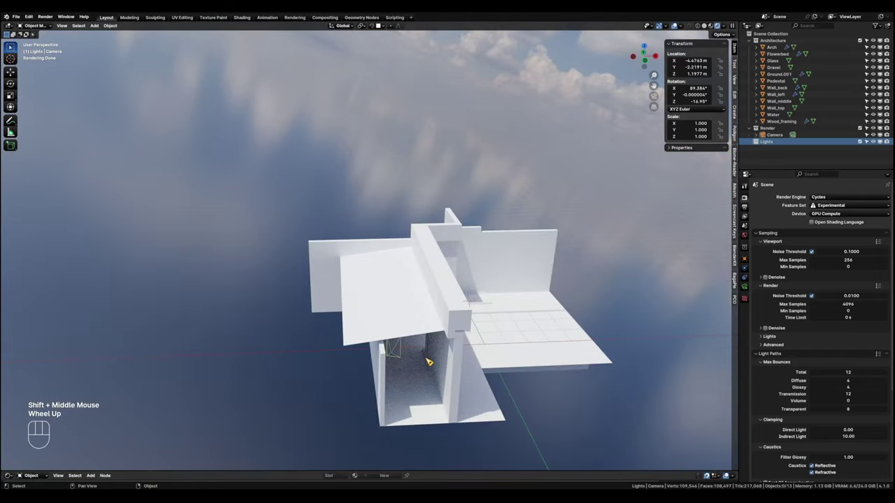
# Add a Sun light to the Lights collection.
pyautogui.hotkey('shift', 'a')
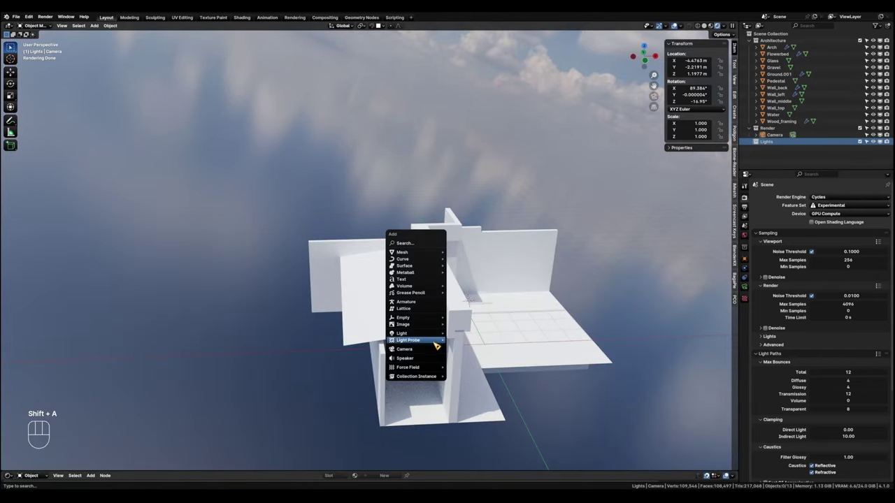
pyautogui.moveTo(426, 321)
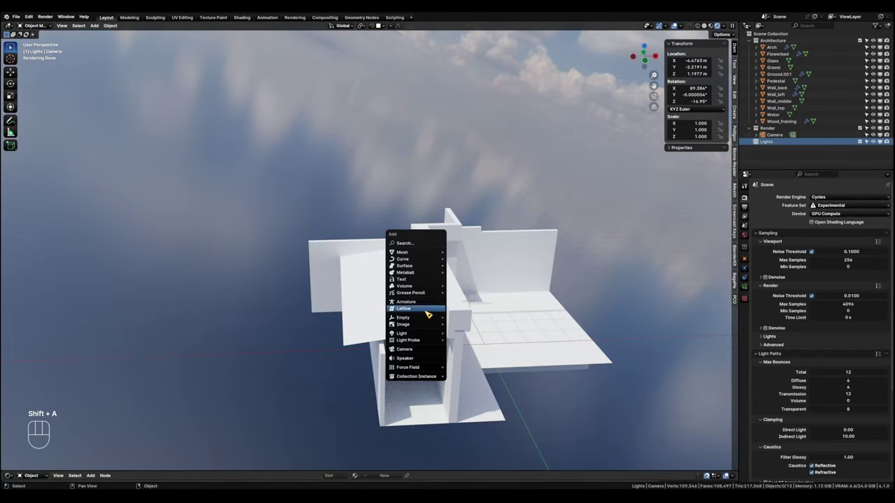
pyautogui.moveTo(430, 338)
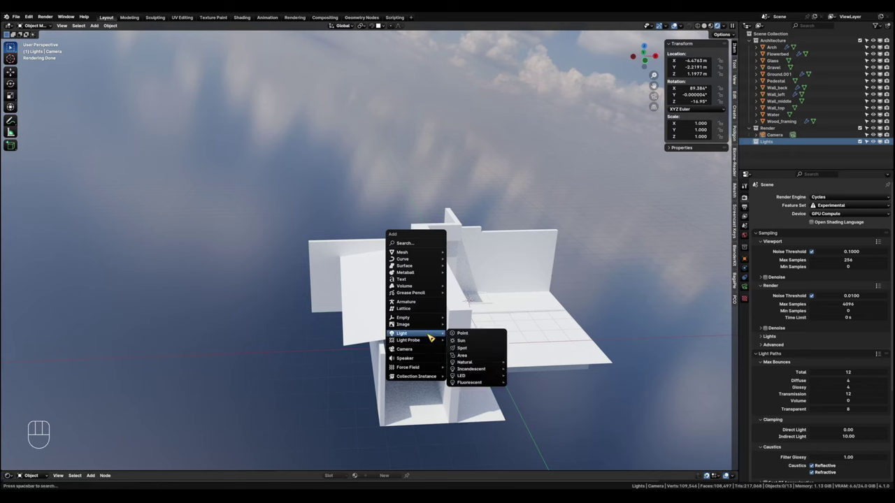
pyautogui.click(465, 342)
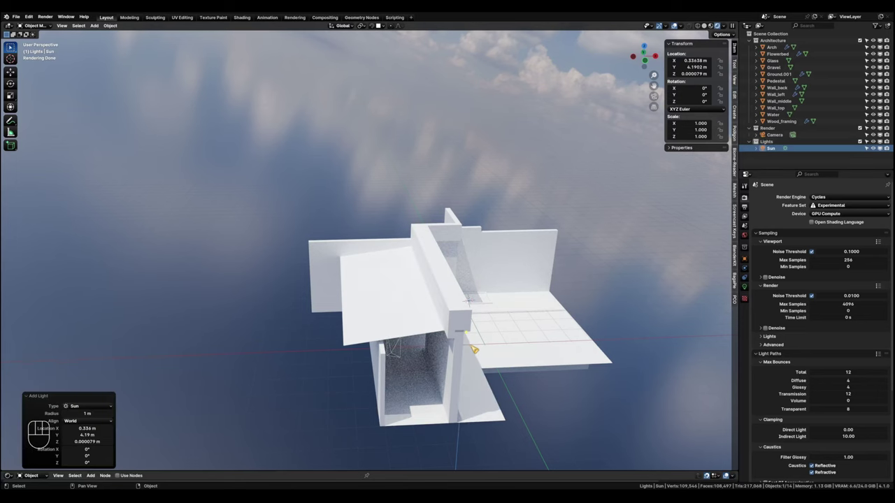
# Move the Sun light about -12.9 m along X and about 5.3 m up along Z.
pyautogui.press('g')
pyautogui.press('x')
pyautogui.click(225, 359)
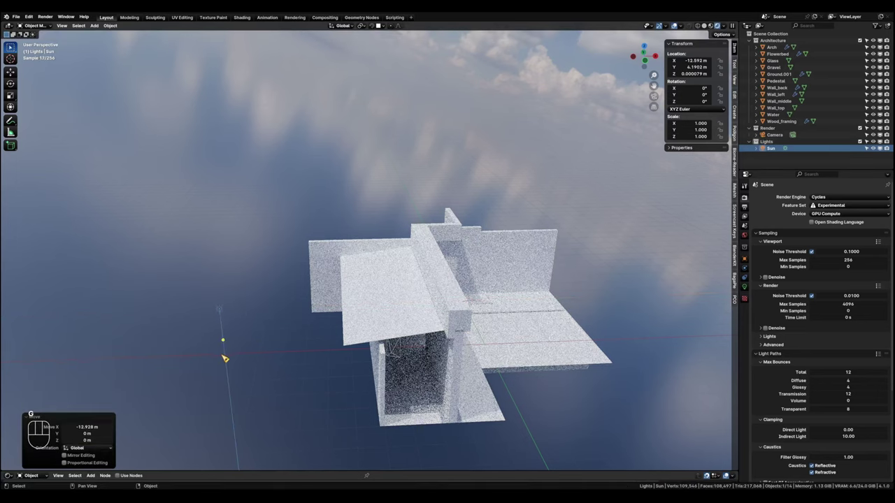
pyautogui.press('g')
pyautogui.press('z')
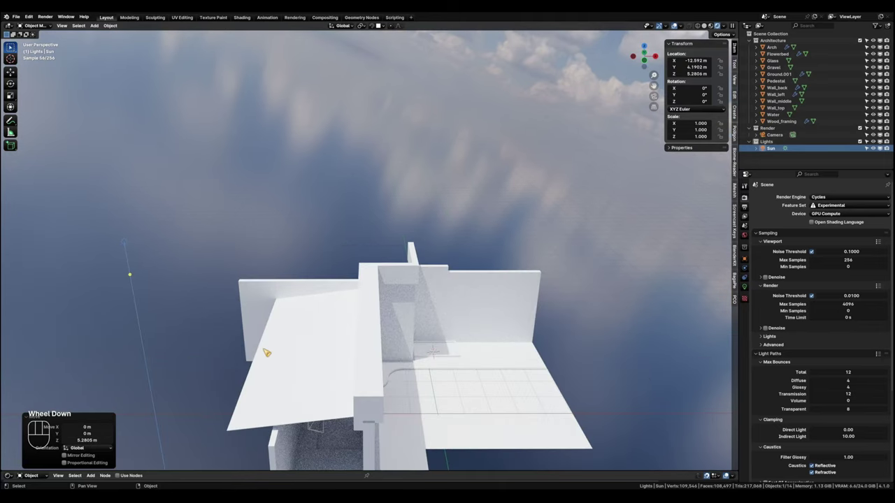
# Rotate the Sun light about -19.5° around global Y and about 8.3° around global X.
pyautogui.press('r')
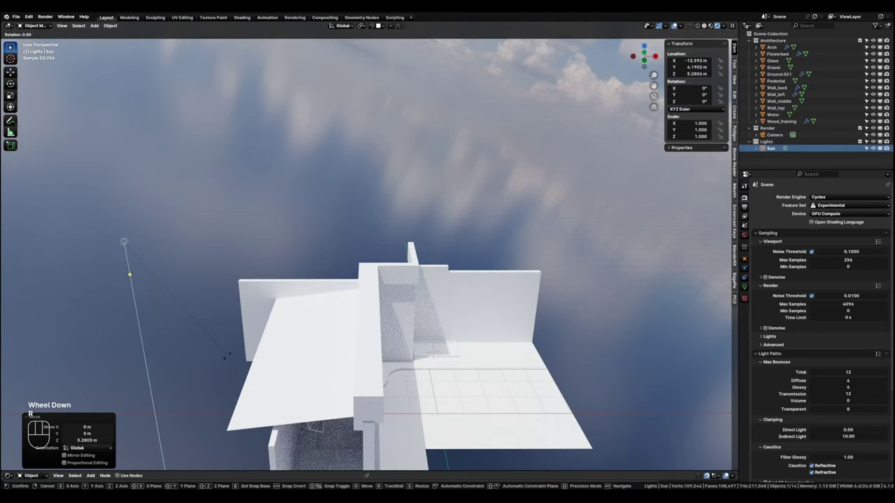
pyautogui.press('y')
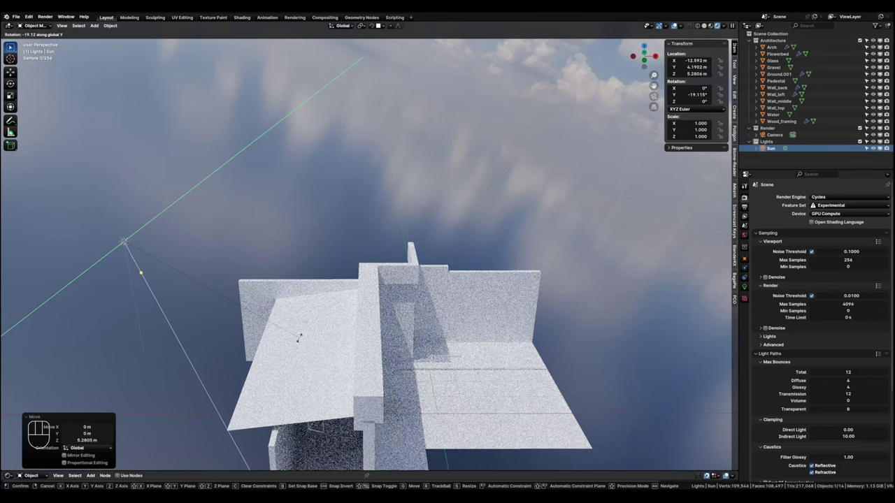
pyautogui.click(305, 339)
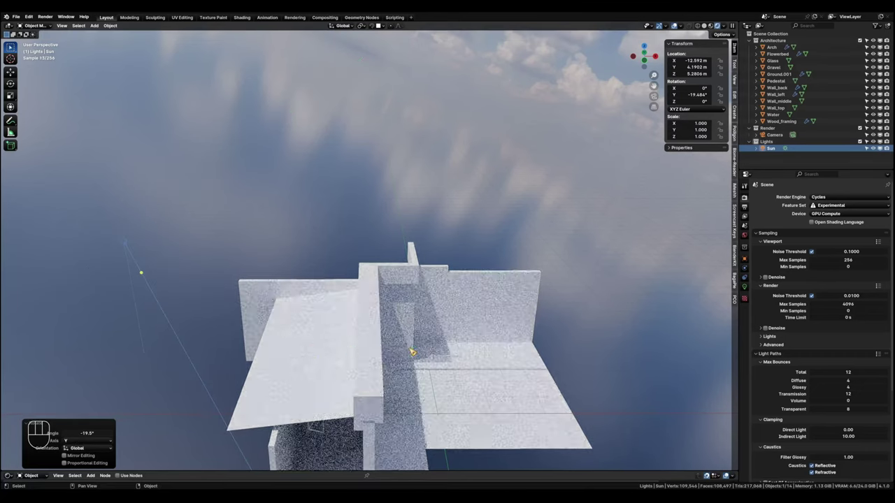
pyautogui.scroll(4, 385, 362)
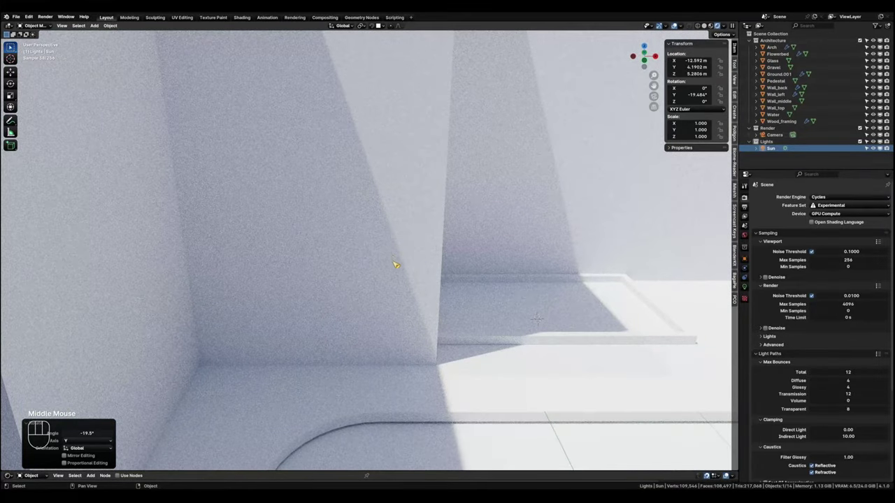
pyautogui.scroll(-5, 373, 284)
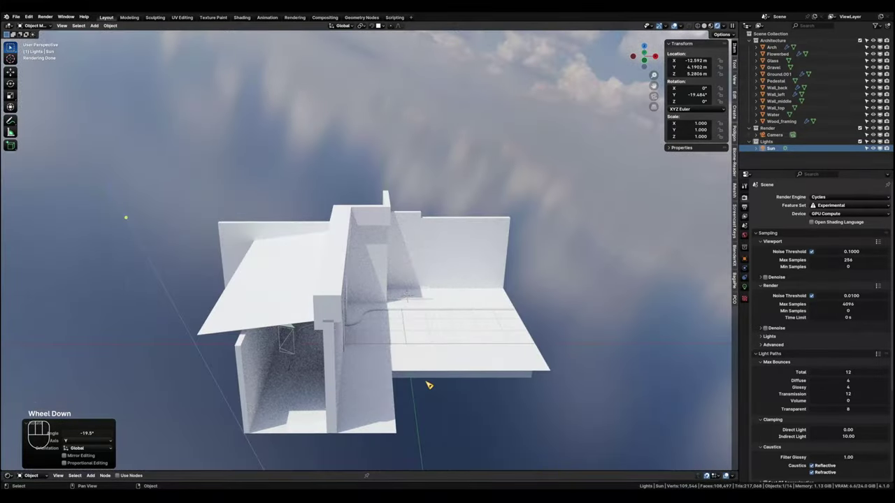
pyautogui.press('r')
pyautogui.press('x')
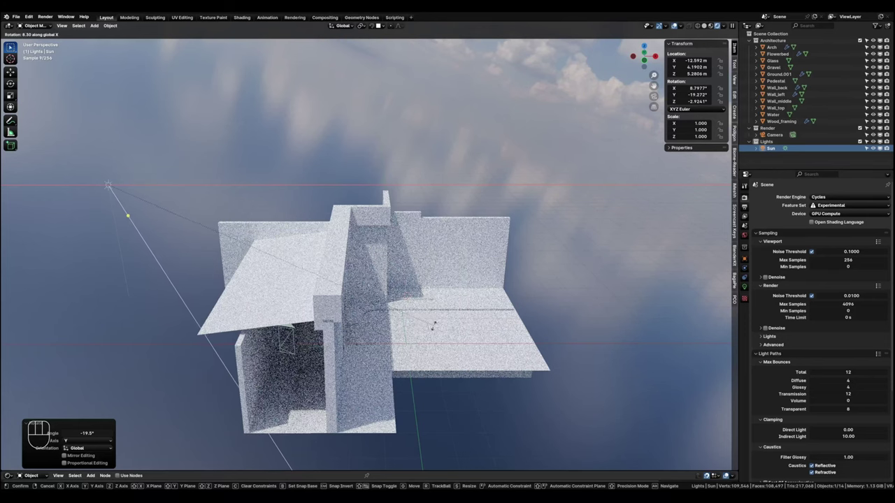
pyautogui.click(435, 326)
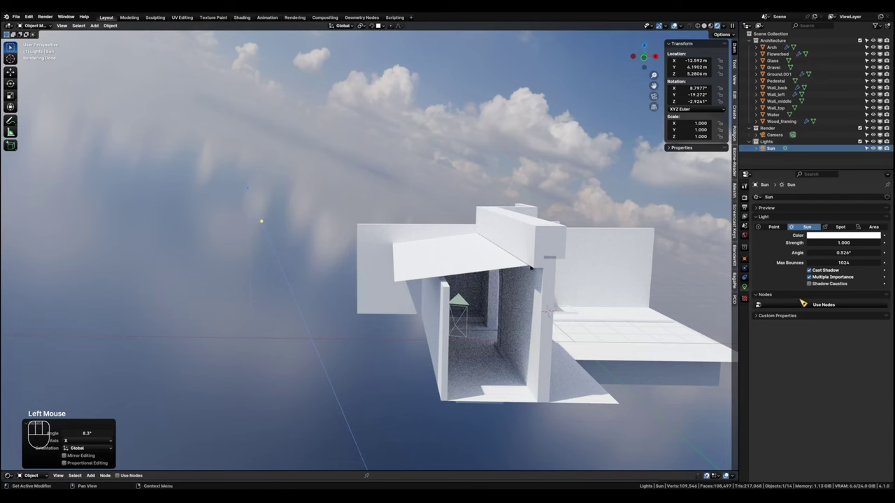
# Enable nodes on the Sun light and drive its emission color with a Blackbody temperature of 4500.
pyautogui.click(804, 304)
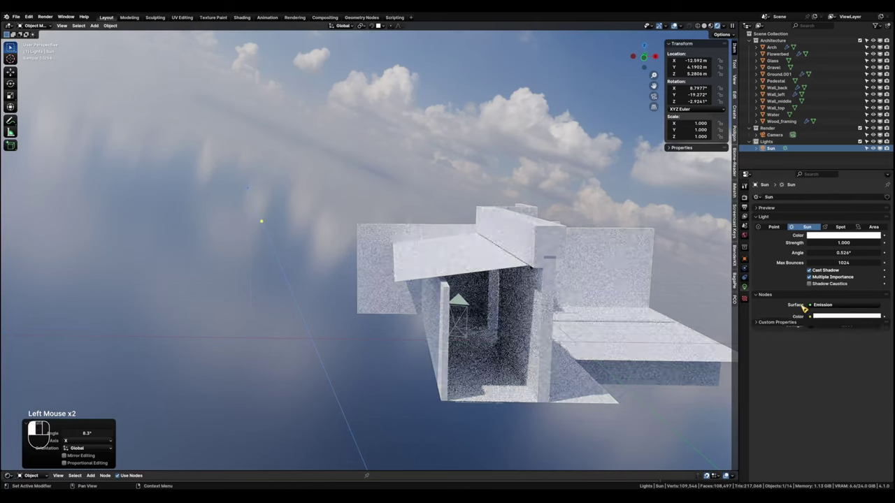
pyautogui.click(810, 318)
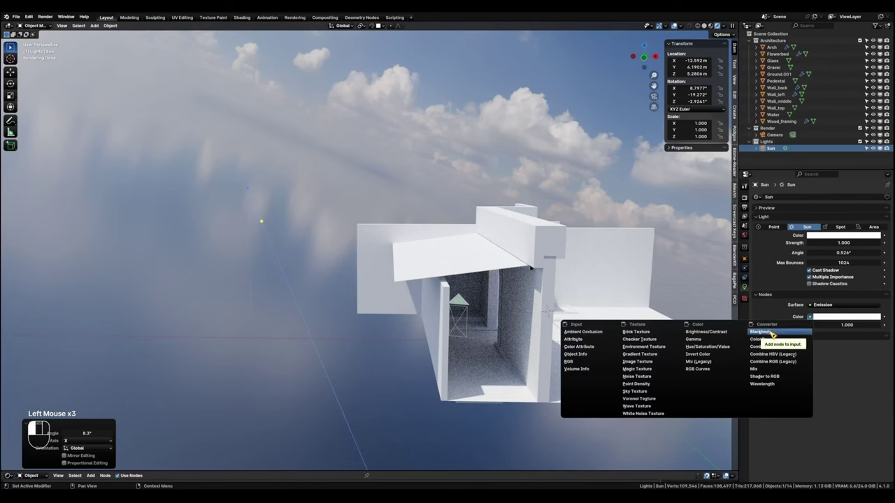
pyautogui.click(760, 332)
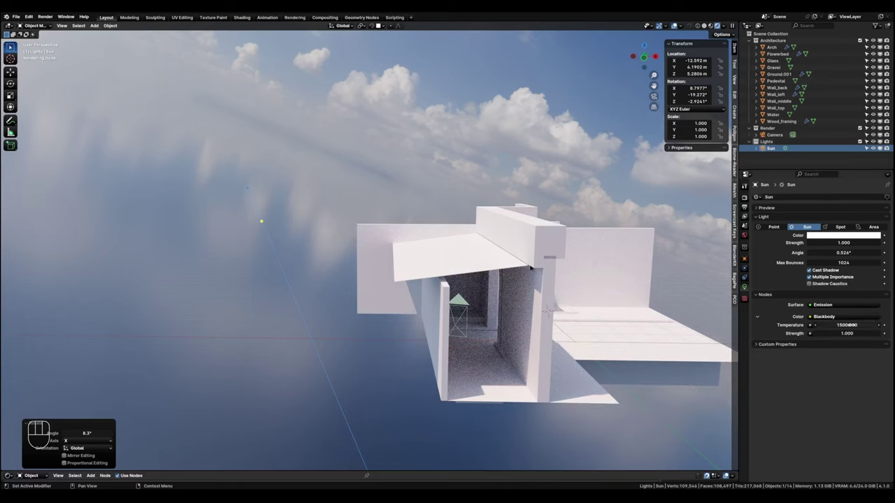
pyautogui.click(850, 325)
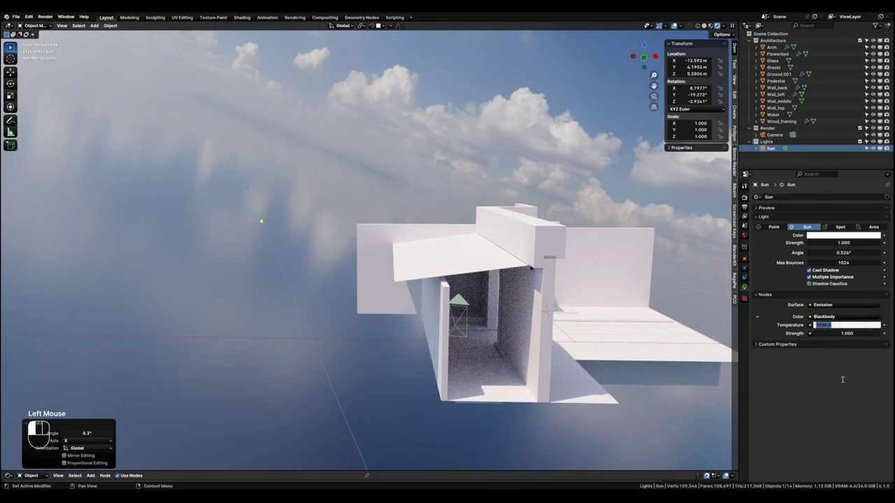
pyautogui.write('4500')
pyautogui.press('Return')
# Examine the warm sunlight inside the building up close and through the render camera.
pyautogui.scroll(4, 517, 328)
pyautogui.moveTo(517, 328); pyautogui.dragTo(503, 323, button='middle')
pyautogui.keyDown('shift'); pyautogui.moveTo(503, 323); pyautogui.dragTo(482, 315, button='middle'); pyautogui.keyUp('shift')
pyautogui.moveTo(483, 315); pyautogui.dragTo(477, 311, button='middle')
pyautogui.scroll(3, 477, 313)
pyautogui.press('KP_0')
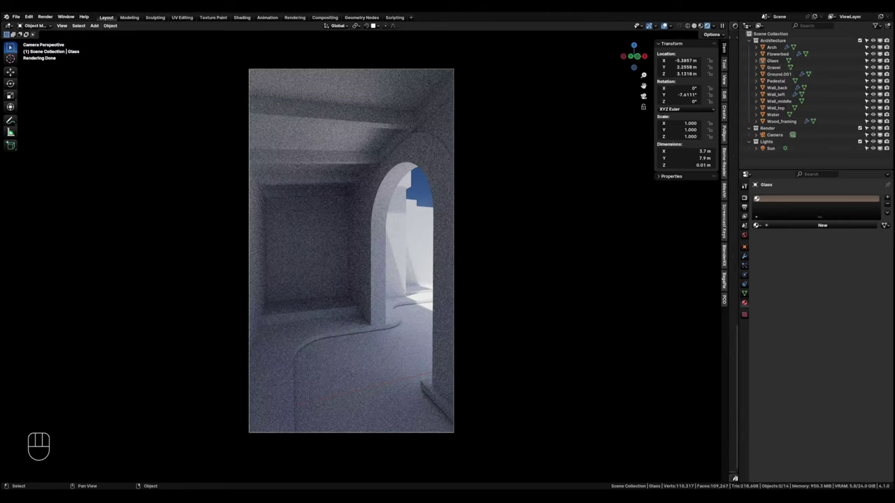
# Apply the Window_Glass material from the asset library to the Glass roof panel.
pyautogui.click(365, 88)
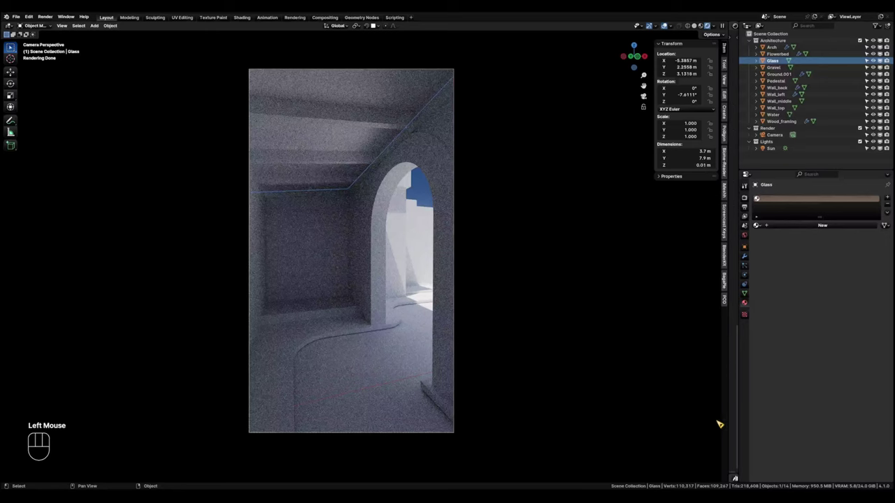
pyautogui.moveTo(734, 415); pyautogui.dragTo(330, 420)
pyautogui.scroll(4, 130, 224)
pyautogui.moveTo(500, 474); pyautogui.dragTo(500, 244)
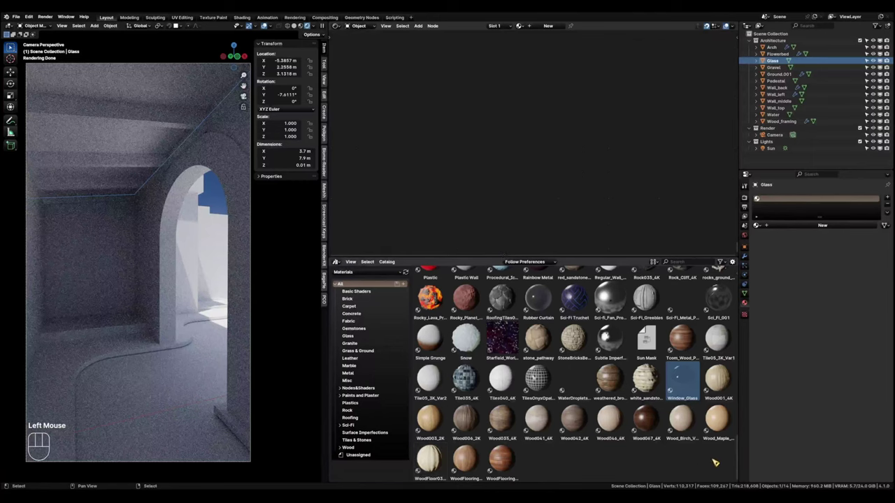
pyautogui.moveTo(683, 381); pyautogui.dragTo(167, 81)
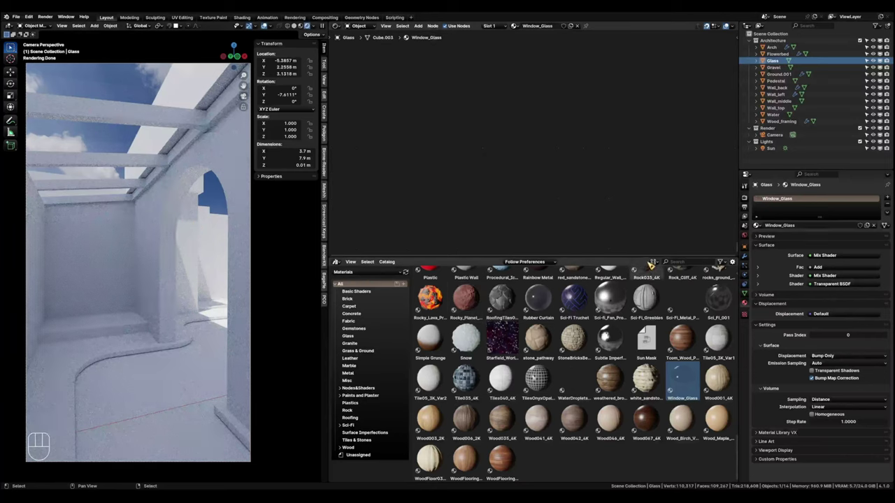
# Move the Transparent BSDF node clear of the Glossy BSDF and enable Transparent Shadows for Window_Glass.
pyautogui.moveTo(622, 258); pyautogui.dragTo(622, 473)
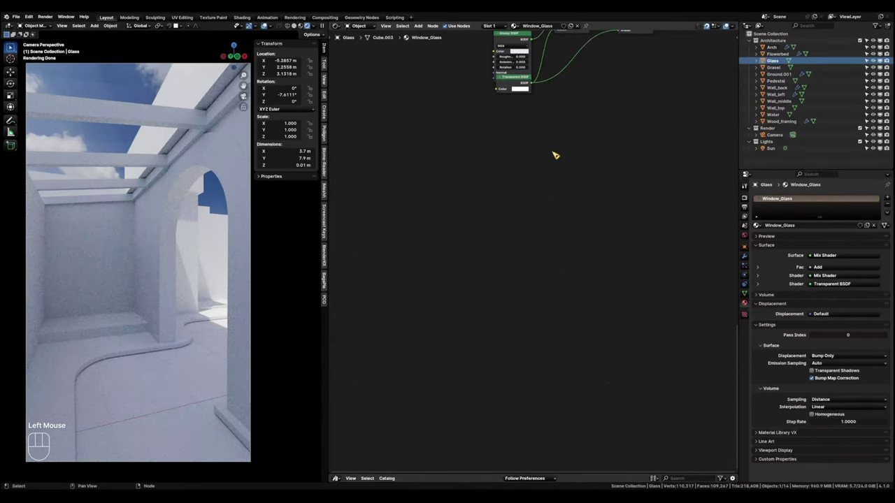
pyautogui.moveTo(553, 154); pyautogui.dragTo(550, 314, button='middle')
pyautogui.click(472, 310)
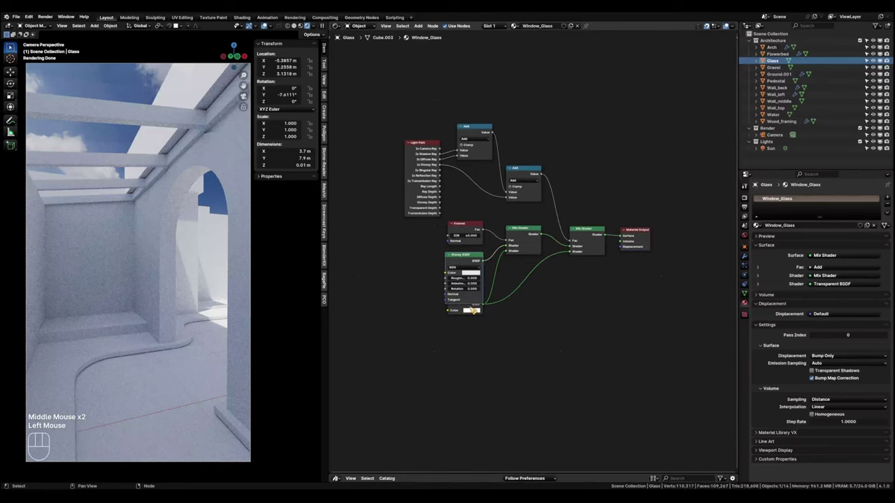
pyautogui.moveTo(465, 312)
pyautogui.mouseDown()
pyautogui.moveTo(455, 327)
pyautogui.moveTo(462, 327)
pyautogui.mouseUp()
pyautogui.scroll(2, 594, 300)
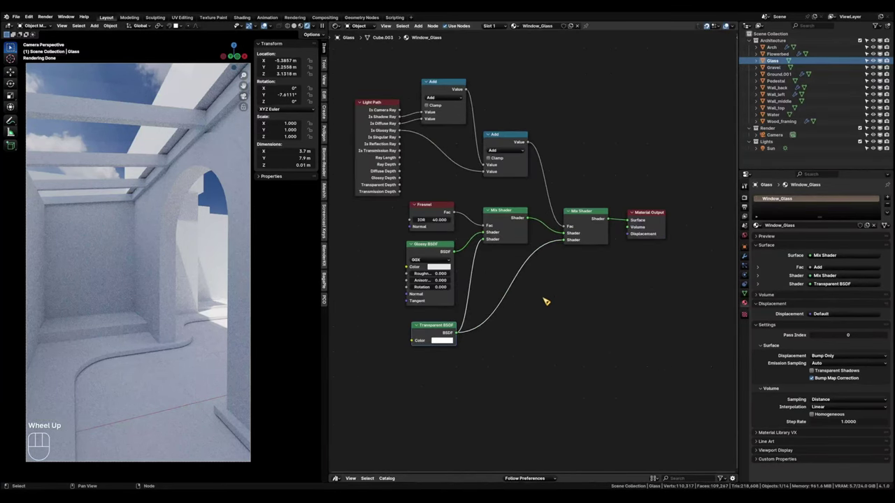
pyautogui.moveTo(545, 302); pyautogui.dragTo(577, 333, button='middle')
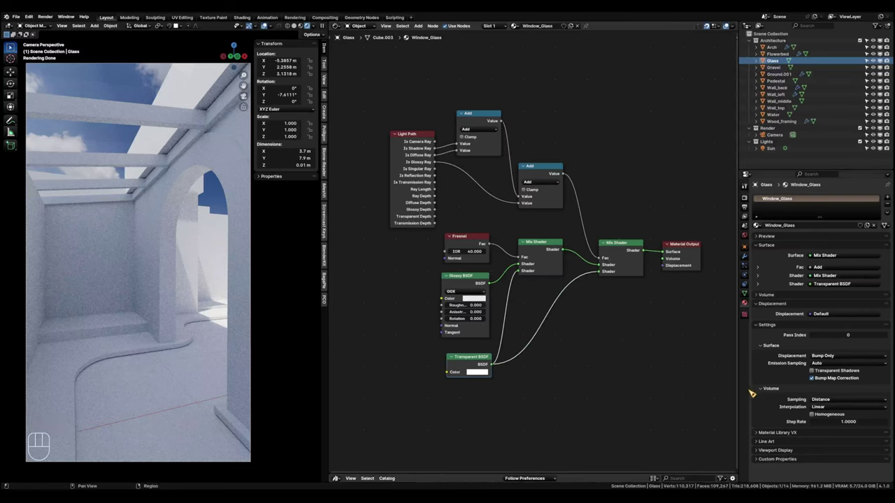
pyautogui.click(826, 374)
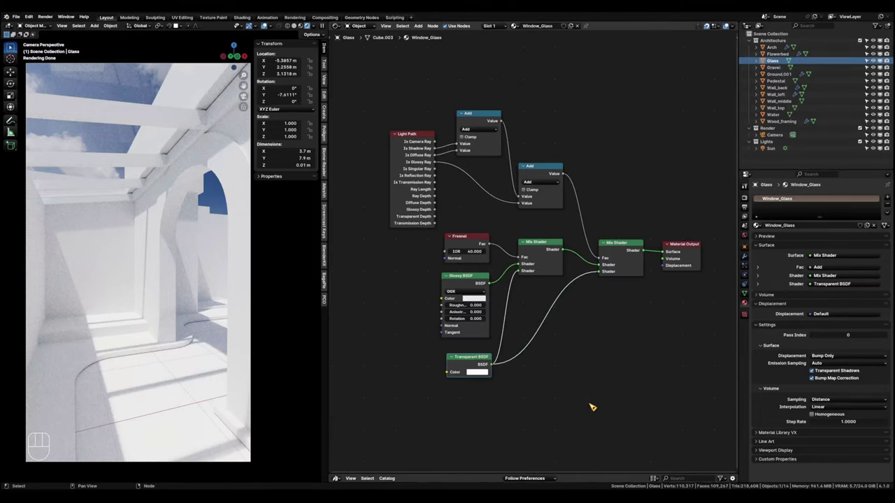
# Create a new material on Wall_back and name it Concrete.
pyautogui.click(120, 353)
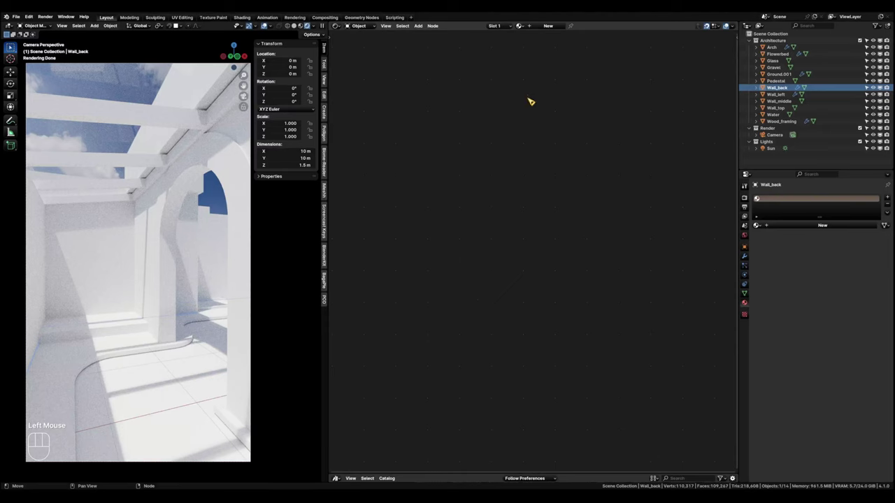
pyautogui.click(548, 25)
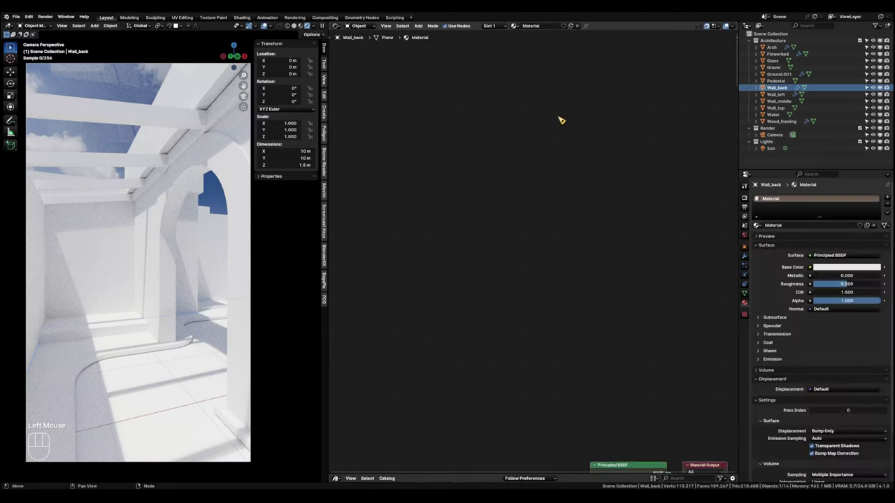
pyautogui.doubleClick(531, 26)
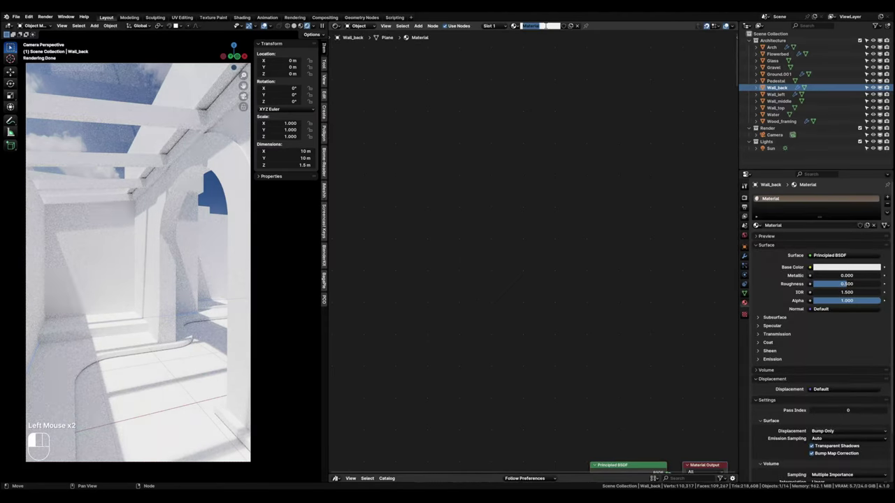
pyautogui.write('Concrete')
pyautogui.press('Return')
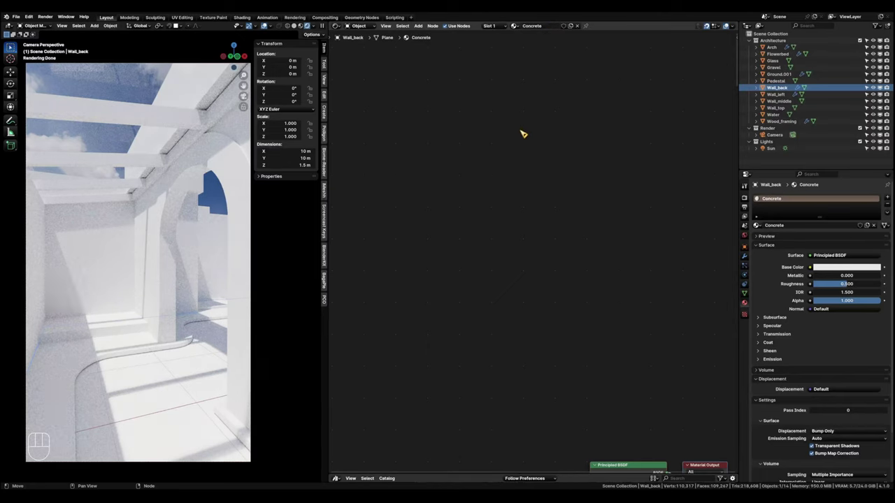
# Run Principled Texture Setup on the Principled BSDF with the Concrete034_4K-PNG Color, Displacement, NormalGL and Roughness maps.
pyautogui.scroll(-1, 586, 336)
pyautogui.moveTo(586, 337); pyautogui.dragTo(535, 247, button='middle')
pyautogui.press('KP_Decimal')
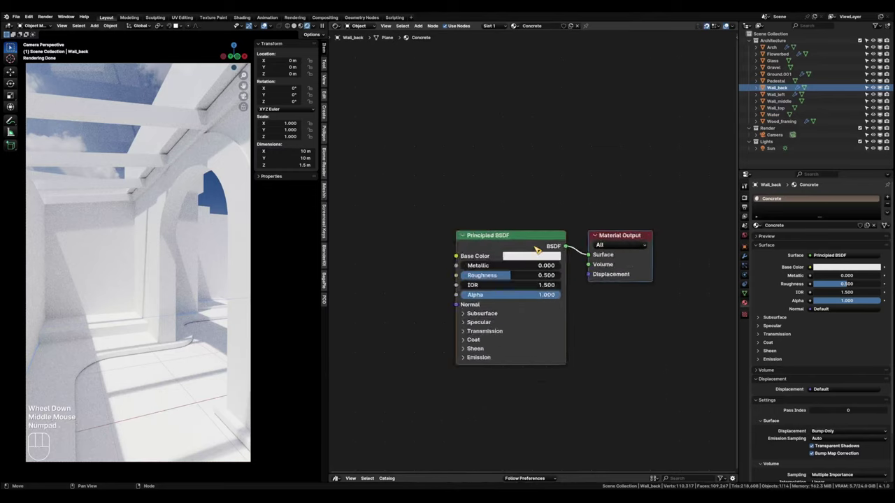
pyautogui.scroll(1, 534, 248)
pyautogui.click(492, 170)
pyautogui.scroll(-4, 475, 210)
pyautogui.moveTo(462, 230); pyautogui.dragTo(596, 259, button='middle')
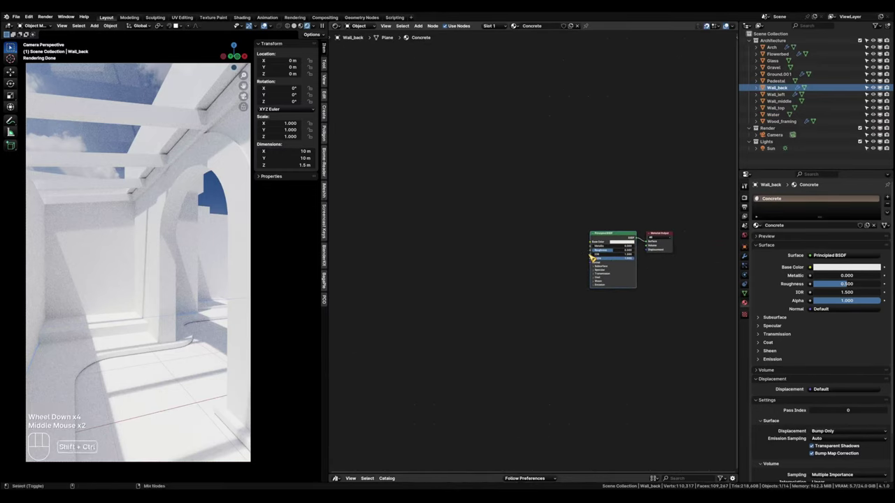
pyautogui.hotkey('ctrl', 'shift', 't')
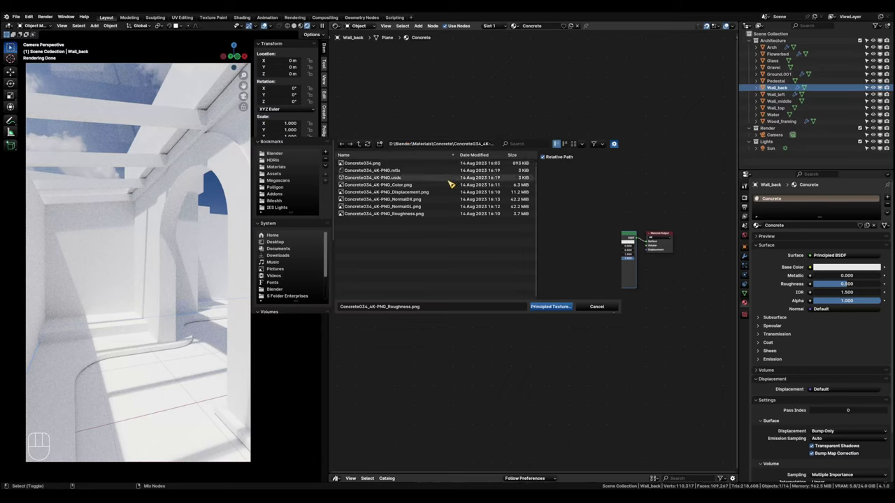
pyautogui.click(414, 185)
pyautogui.keyDown('shift'); pyautogui.click(420, 192); pyautogui.keyUp('shift')
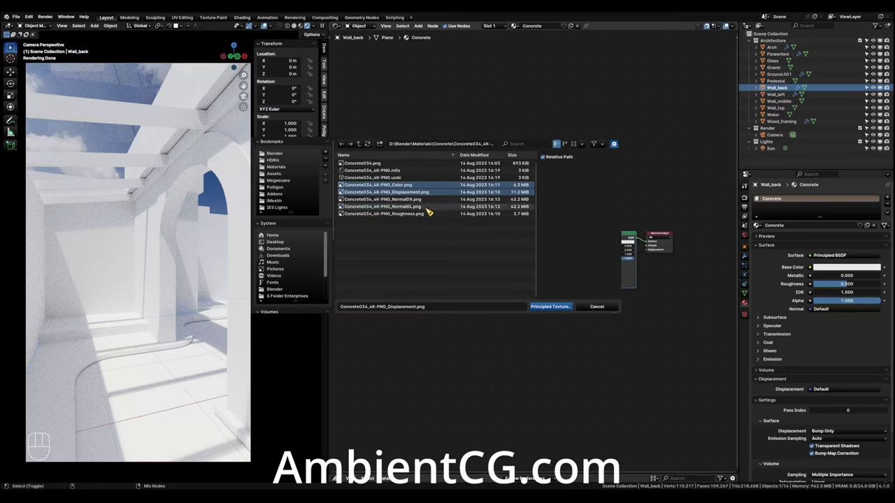
pyautogui.keyDown('shift'); pyautogui.click(419, 207); pyautogui.keyUp('shift')
pyautogui.keyDown('shift'); pyautogui.click(419, 214); pyautogui.keyUp('shift')
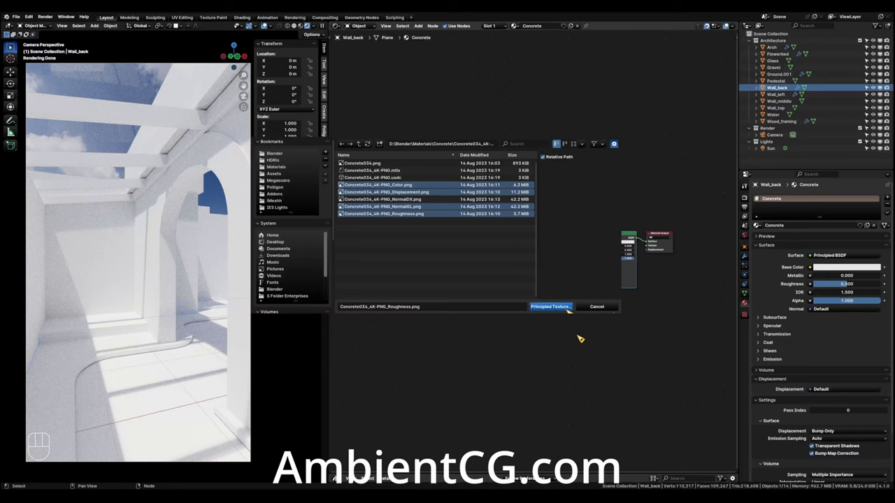
pyautogui.click(555, 307)
pyautogui.scroll(2, 565, 342)
pyautogui.moveTo(539, 301); pyautogui.dragTo(567, 290, button='middle')
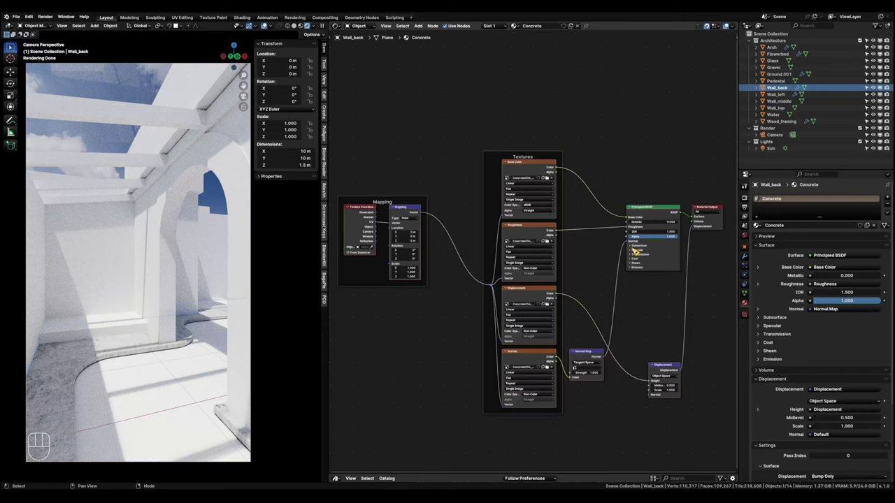
# Move the Displacement node just below the Principled BSDF and set its scale to 0.010.
pyautogui.scroll(3, 633, 253)
pyautogui.click(648, 326)
pyautogui.scroll(-2, 648, 327)
pyautogui.click(642, 338)
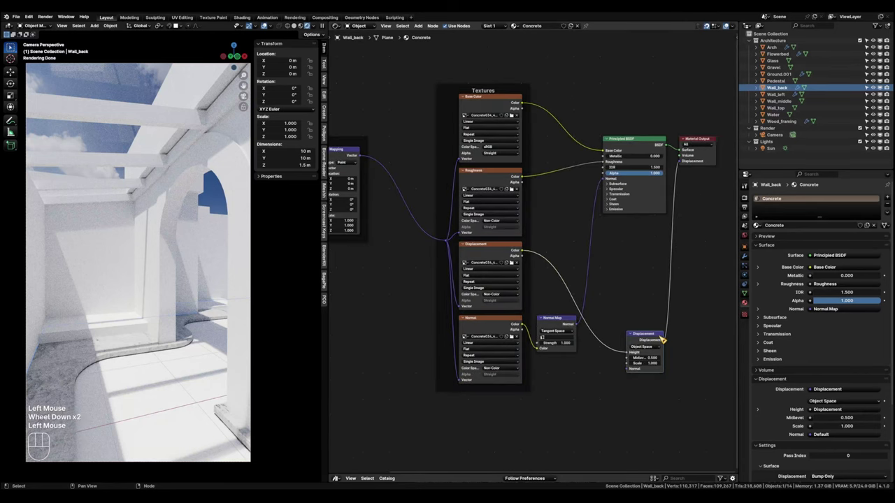
pyautogui.moveTo(654, 337); pyautogui.dragTo(647, 237)
pyautogui.scroll(4, 647, 237)
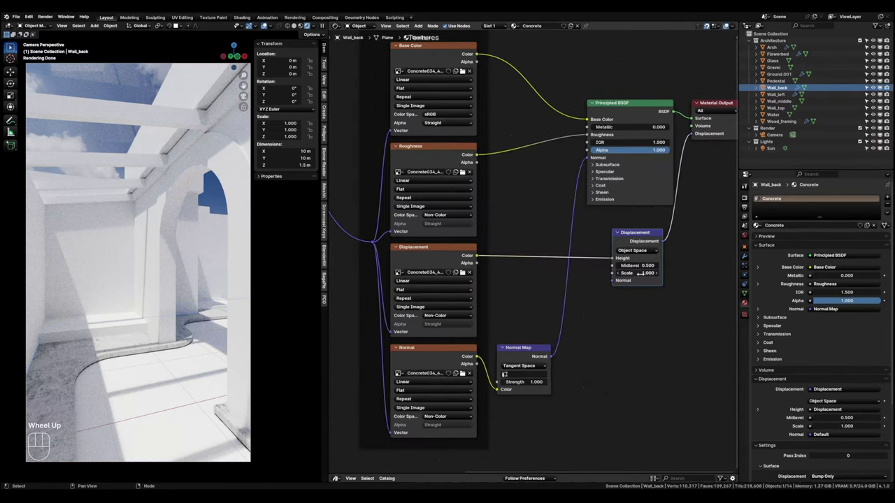
pyautogui.moveTo(644, 273); pyautogui.dragTo(615, 272)
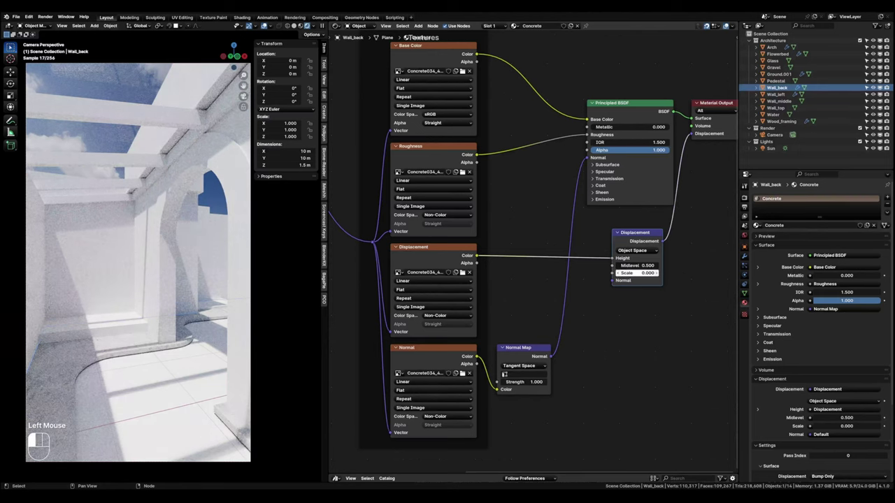
pyautogui.doubleClick(644, 273)
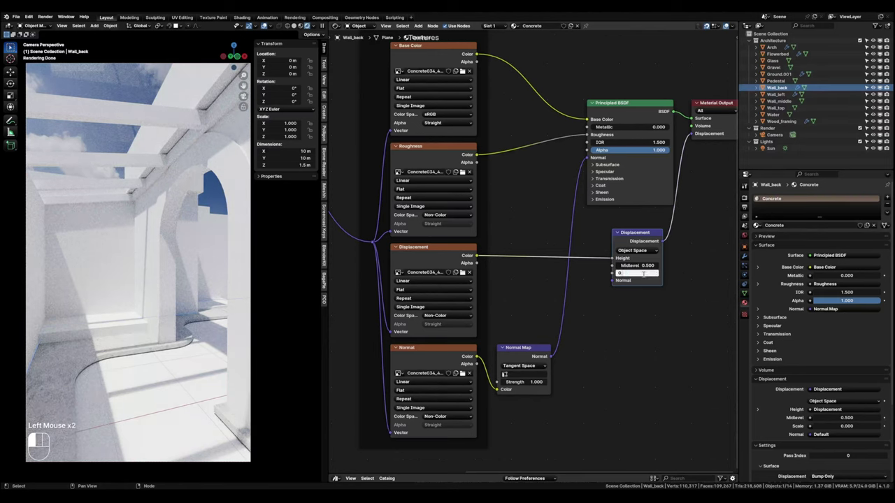
pyautogui.press('Return')
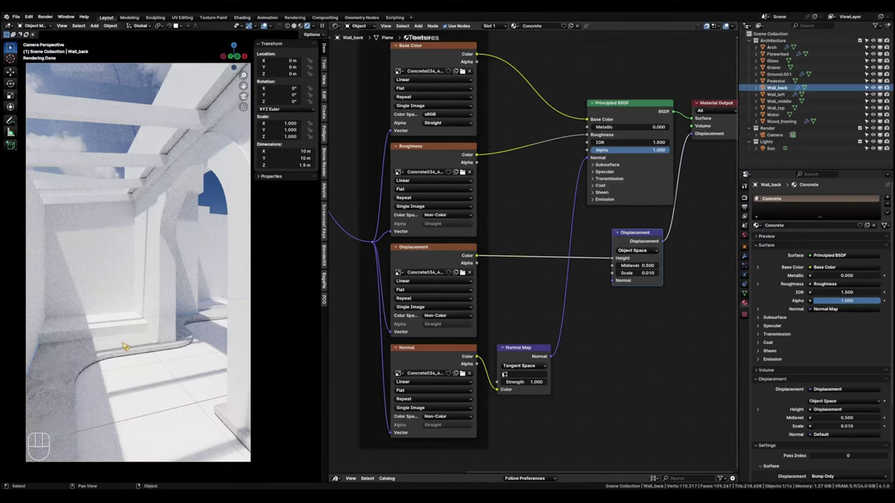
# Unwrap the entire Wall_back mesh with Cube Projection and check the concrete texture on the raised floor up close.
pyautogui.press('Tab')
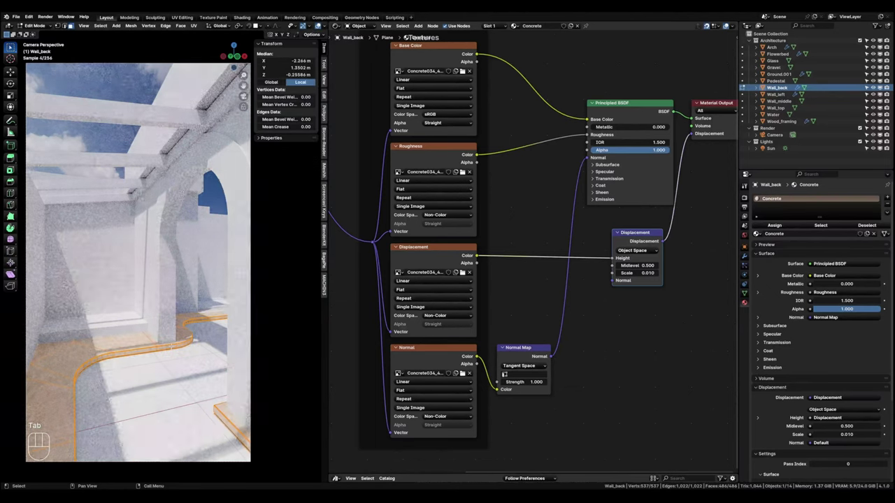
pyautogui.press('a')
pyautogui.press('u')
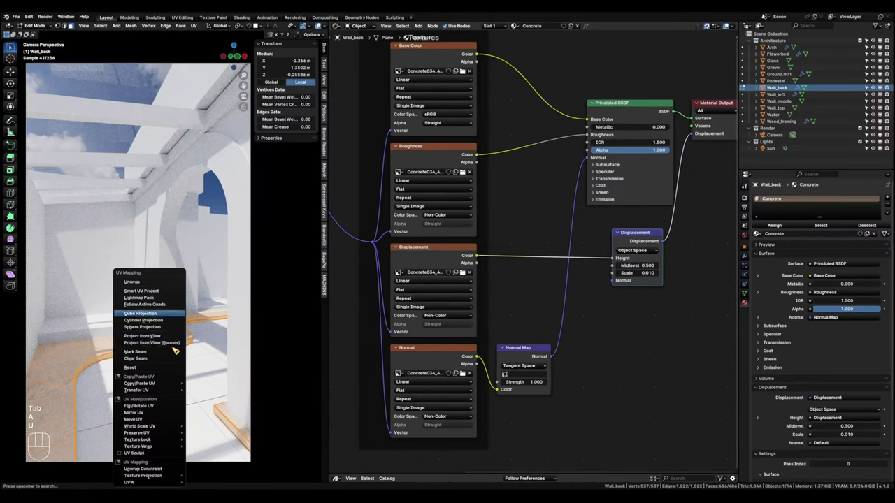
pyautogui.click(142, 313)
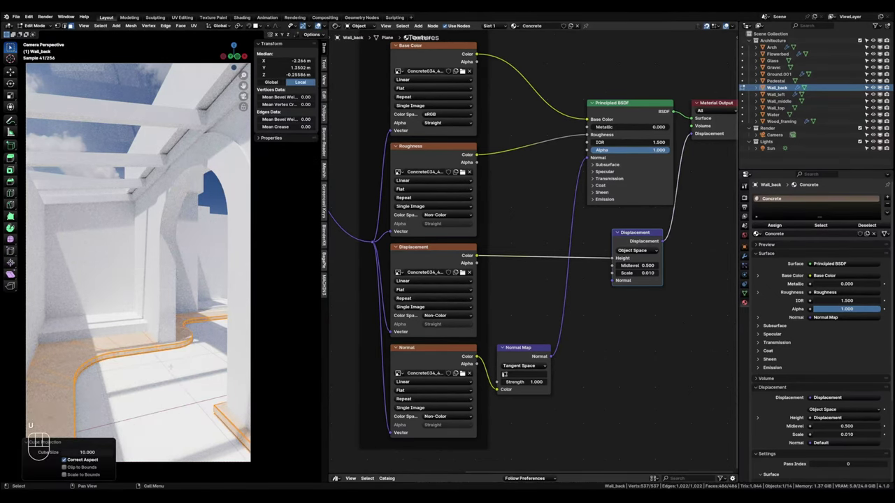
pyautogui.press('Tab')
pyautogui.scroll(3, 60, 393)
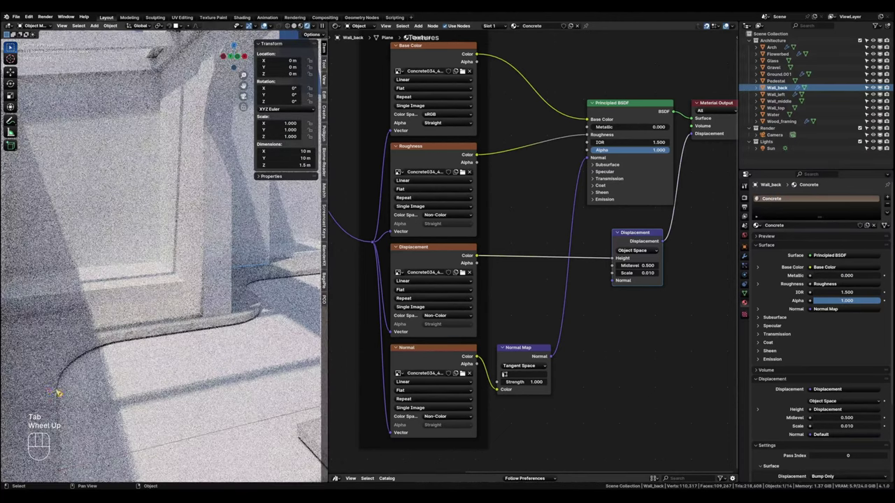
pyautogui.moveTo(60, 394); pyautogui.dragTo(149, 302, button='middle')
pyautogui.scroll(2, 104, 319)
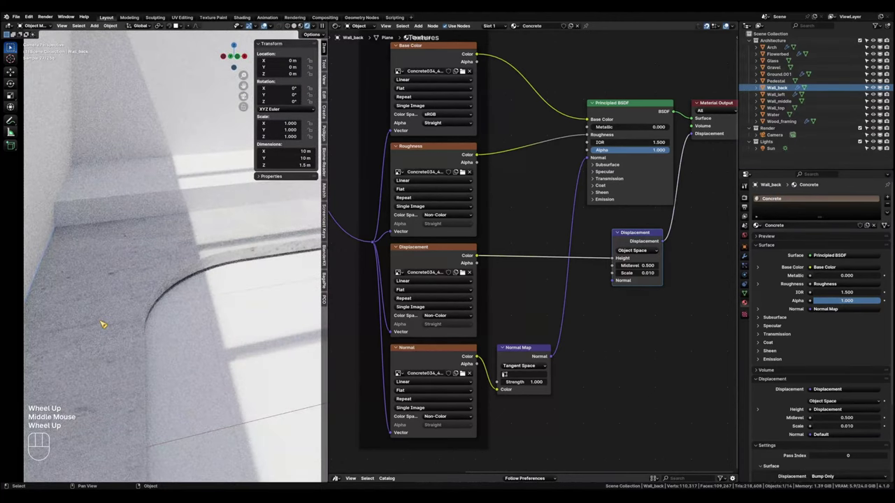
pyautogui.scroll(-2, 164, 314)
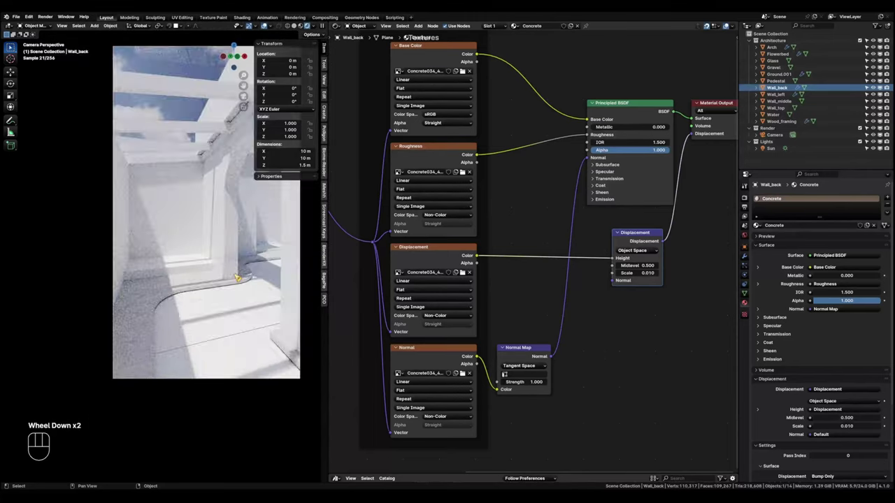
pyautogui.moveTo(235, 279); pyautogui.dragTo(176, 325, button='middle')
# Add a Noise Texture node above the Textures frame in the Concrete material.
pyautogui.scroll(-1, 619, 278)
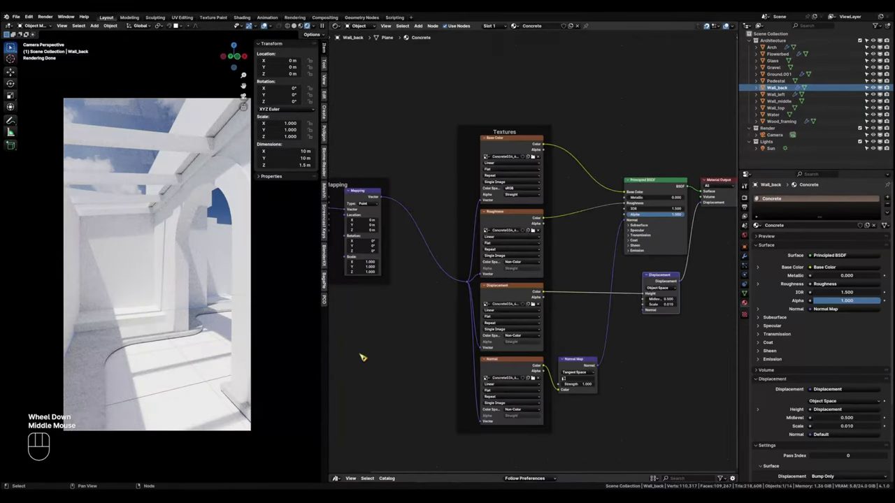
pyautogui.moveTo(429, 277); pyautogui.dragTo(477, 306, button='middle')
pyautogui.click(427, 312)
pyautogui.hotkey('shift', 'a')
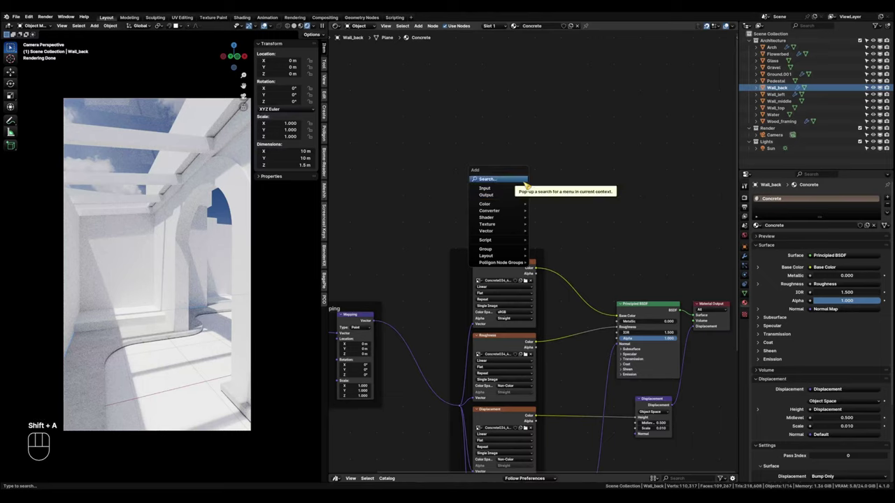
pyautogui.click(526, 183)
pyautogui.write('noise')
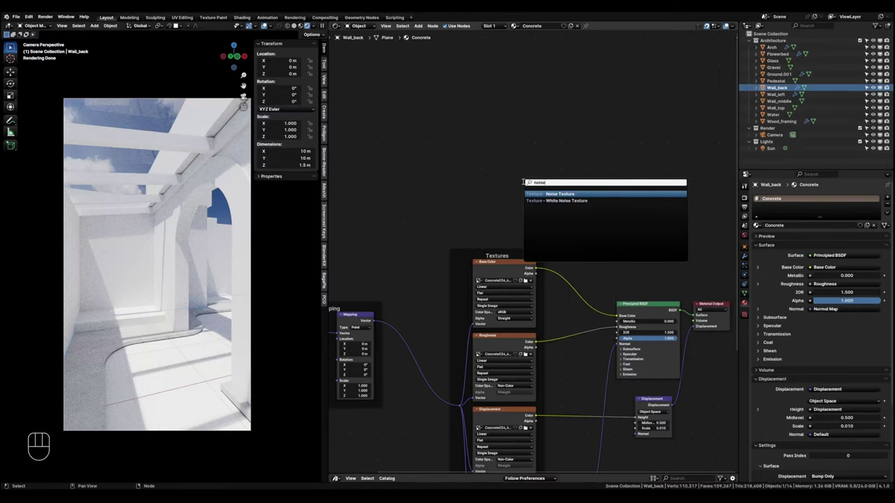
pyautogui.press('Return')
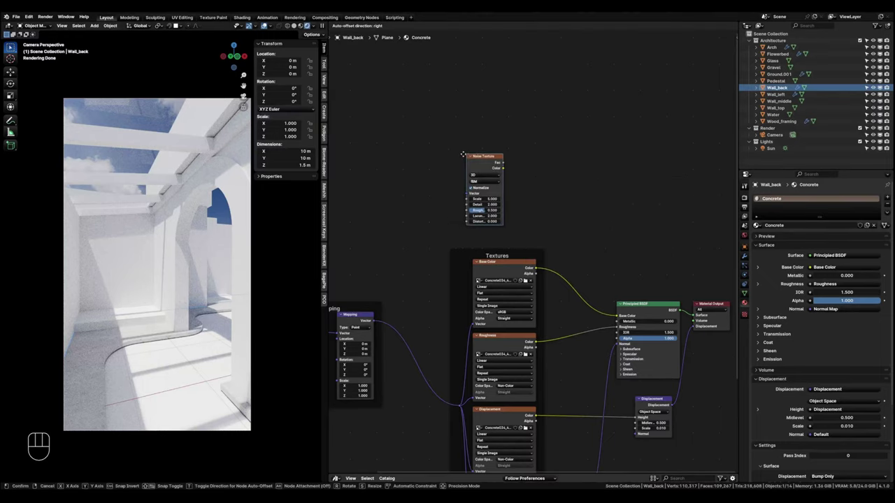
pyautogui.click(489, 177)
# Add a Color Ramp after the Noise Texture's Fac output and link the Mapping node's Vector to the Noise Texture.
pyautogui.moveTo(498, 164); pyautogui.dragTo(524, 171)
pyautogui.write('ramp')
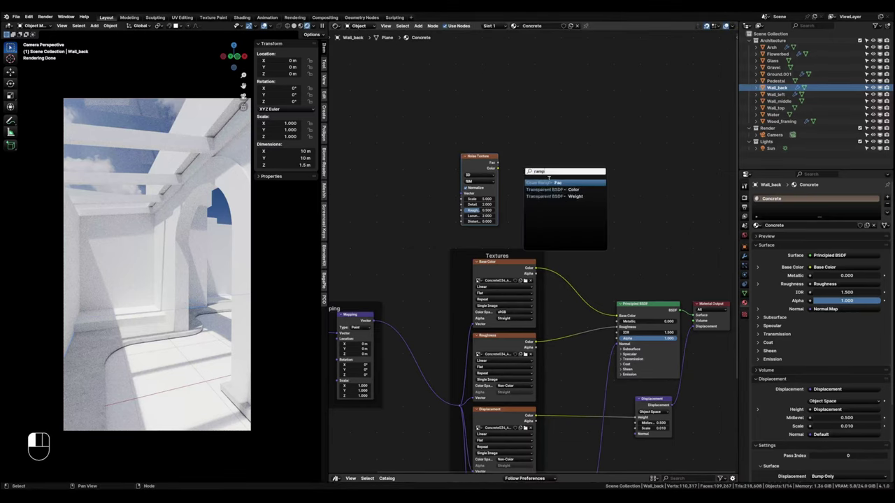
pyautogui.press('Return')
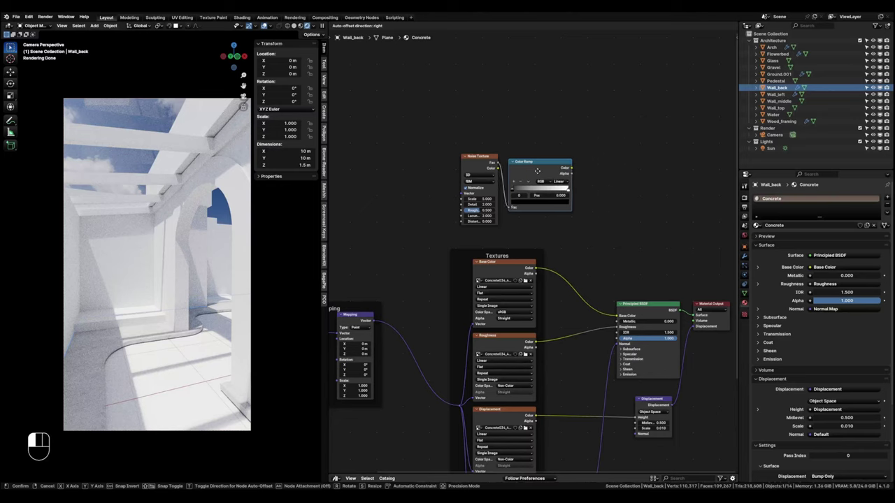
pyautogui.click(540, 169)
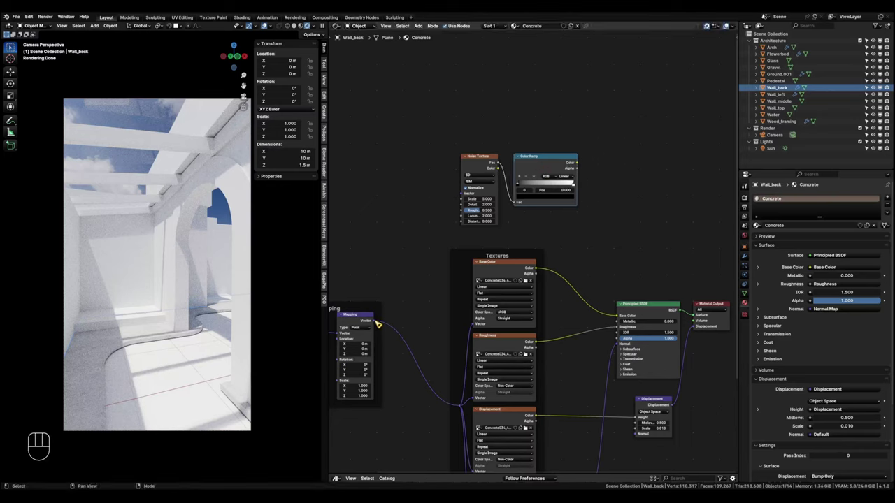
pyautogui.moveTo(374, 322); pyautogui.dragTo(469, 196)
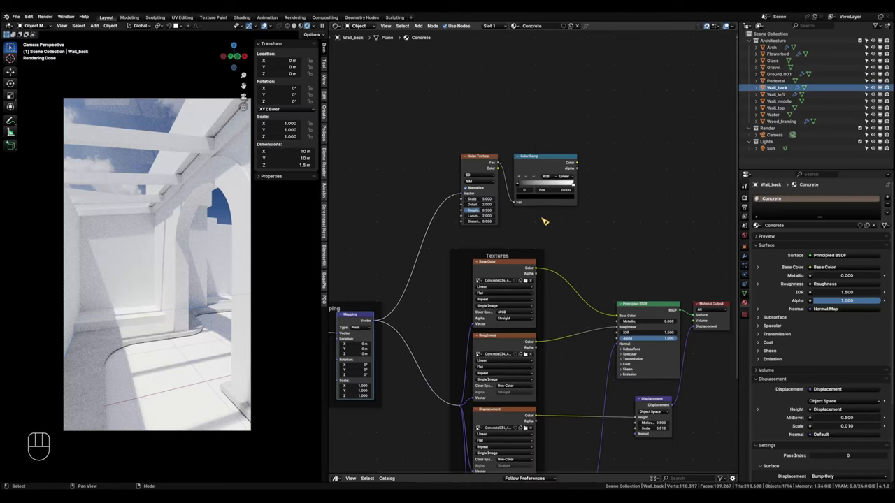
# Preview the Color Ramp directly on the surface and move its black stop to position 0.329.
pyautogui.keyDown('ctrl'); pyautogui.click(556, 163); pyautogui.keyUp('ctrl')
pyautogui.keyDown('ctrl'); pyautogui.keyDown('shift'); pyautogui.click(557, 162); pyautogui.keyUp('shift'); pyautogui.keyUp('ctrl')
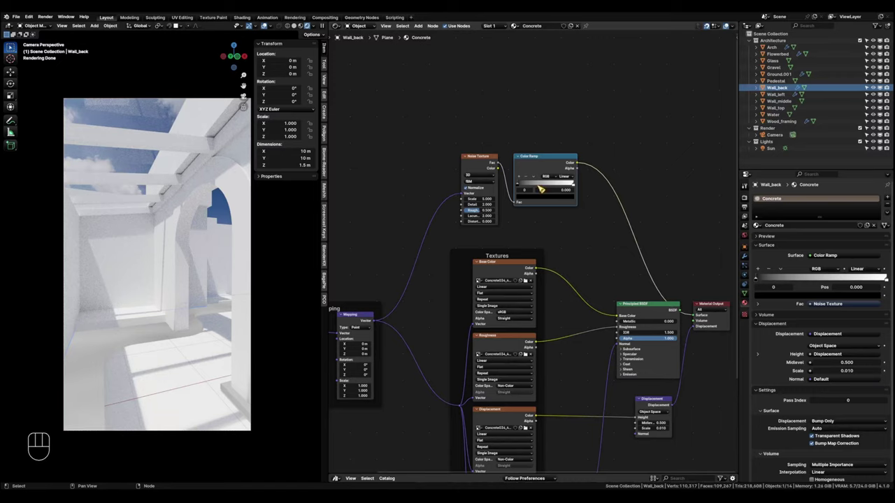
pyautogui.moveTo(521, 187); pyautogui.dragTo(539, 190)
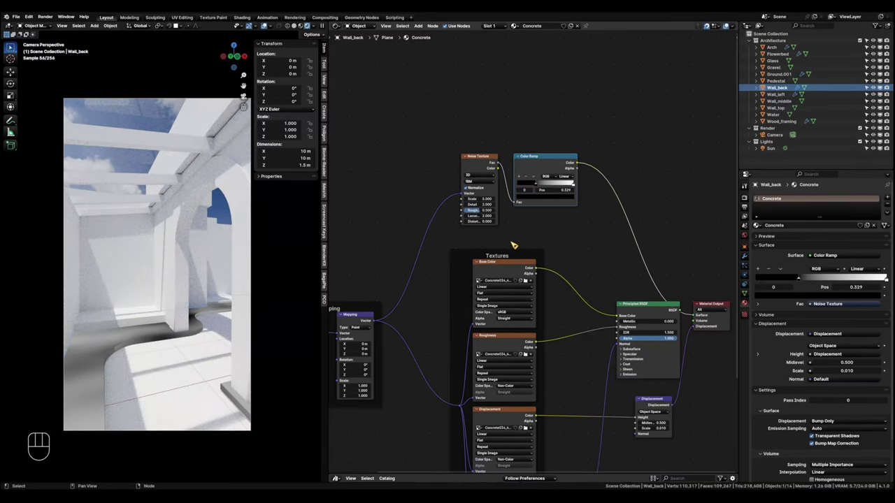
# Set the Noise Texture's scale to 14.800 and roughness to 0.616, and raise its detail and distortion.
pyautogui.moveTo(482, 198); pyautogui.dragTo(551, 198)
pyautogui.click(481, 198)
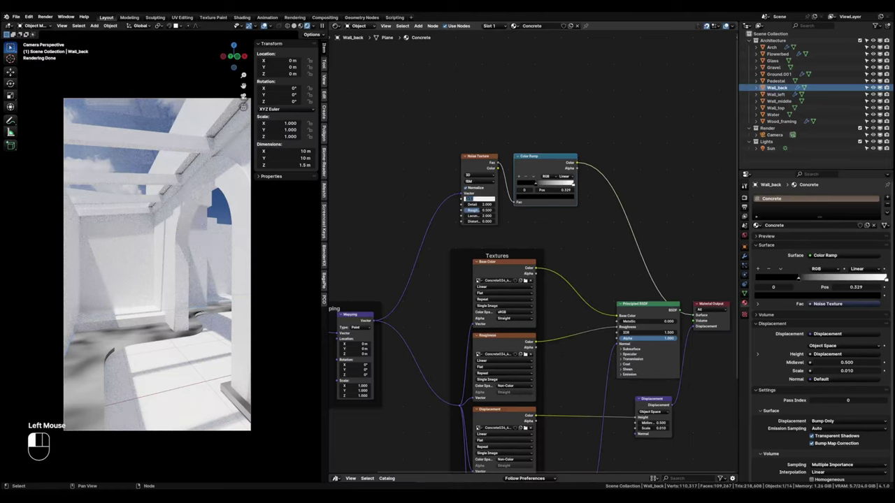
pyautogui.press('Return')
pyautogui.moveTo(481, 198); pyautogui.dragTo(485, 204)
pyautogui.moveTo(479, 204); pyautogui.dragTo(499, 204)
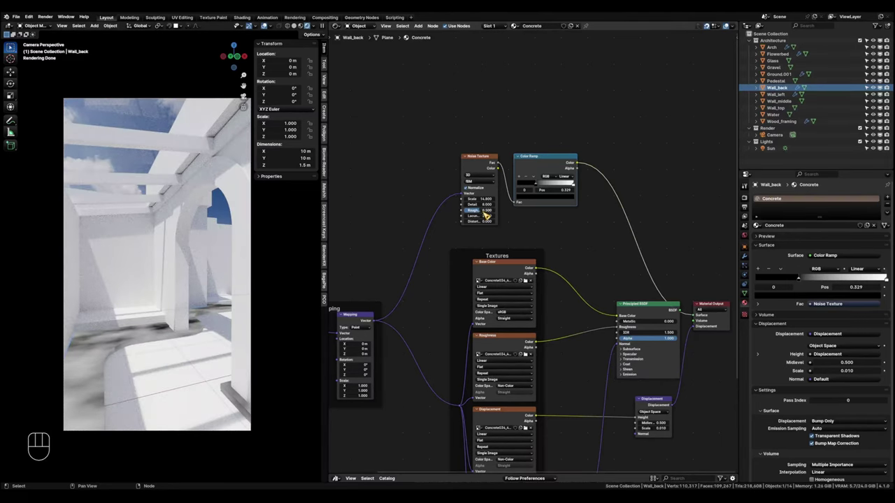
pyautogui.moveTo(487, 214); pyautogui.dragTo(487, 221)
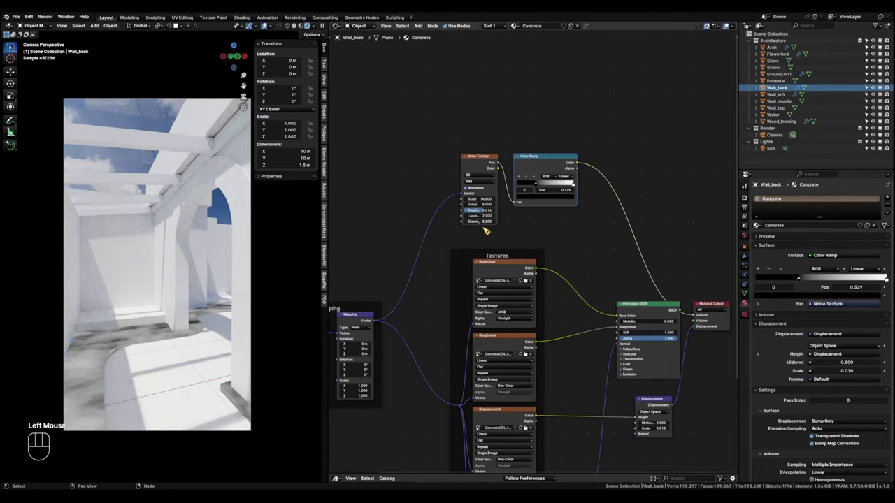
# Change the Color Ramp's black stop to a dark brown.
pyautogui.click(543, 197)
pyautogui.click(545, 198)
pyautogui.moveTo(570, 159); pyautogui.dragTo(536, 152)
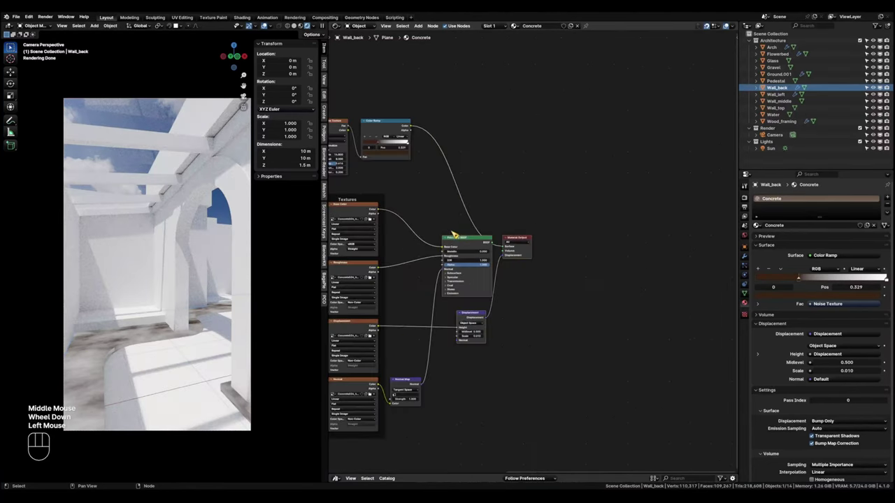
# Move the shader and output nodes away from the textures and insert a Mix Color node on the Base Color link.
pyautogui.moveTo(465, 240); pyautogui.dragTo(581, 244)
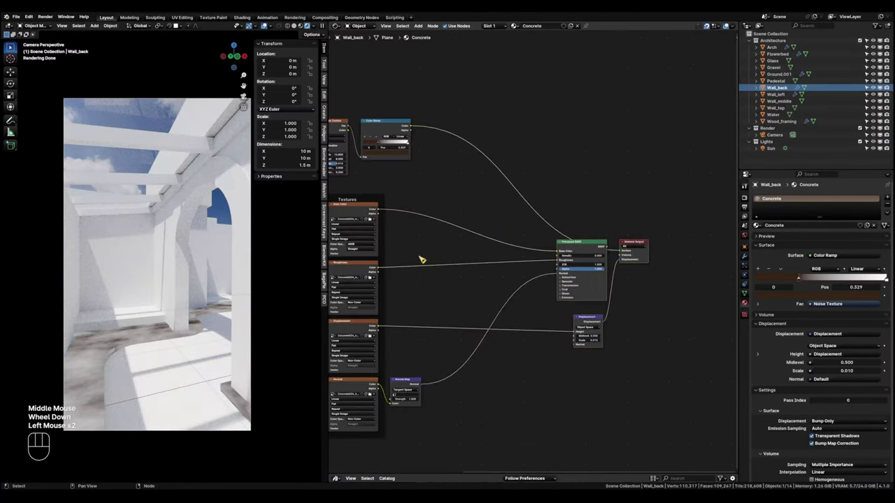
pyautogui.click(421, 258)
pyautogui.hotkey('shift', 'a')
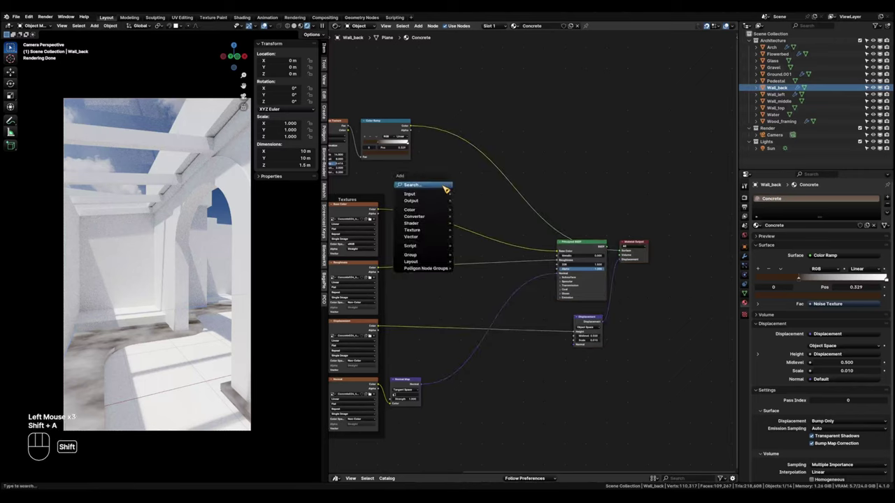
pyautogui.write('mix')
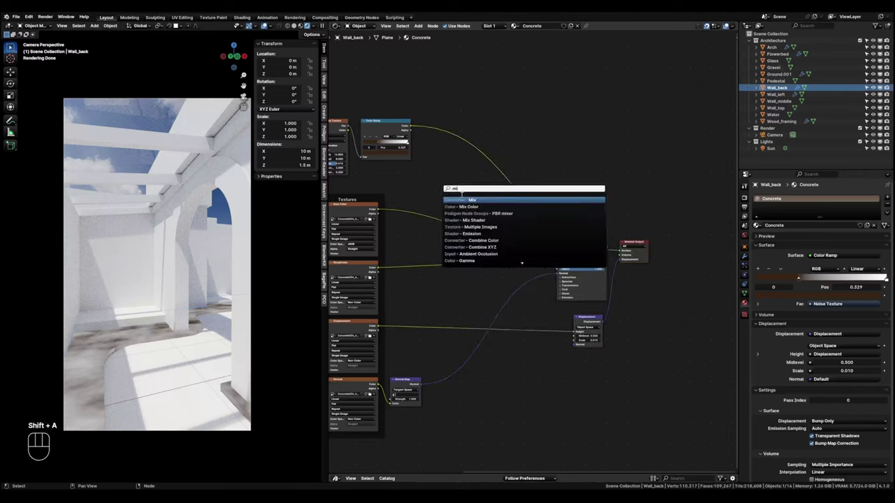
pyautogui.click(473, 206)
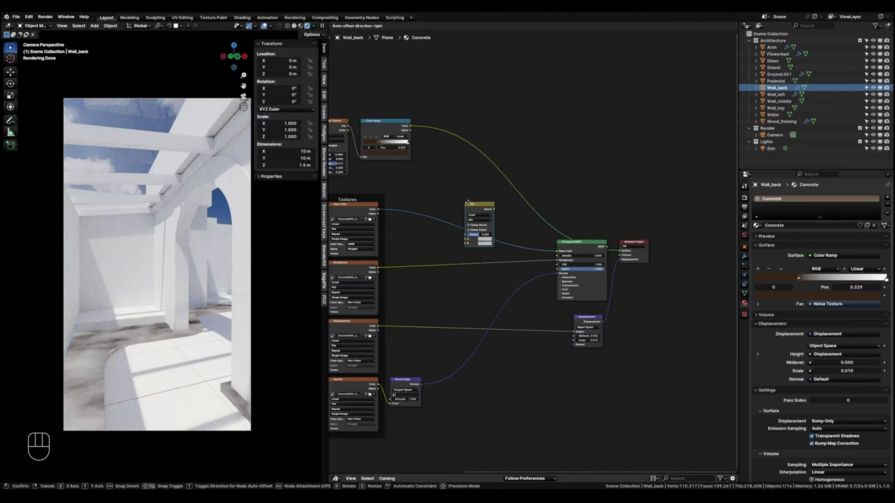
pyautogui.click(481, 207)
# Set the Mix node's blending mode to Darken and connect the Color Ramp's Color to its B input.
pyautogui.scroll(2, 458, 216)
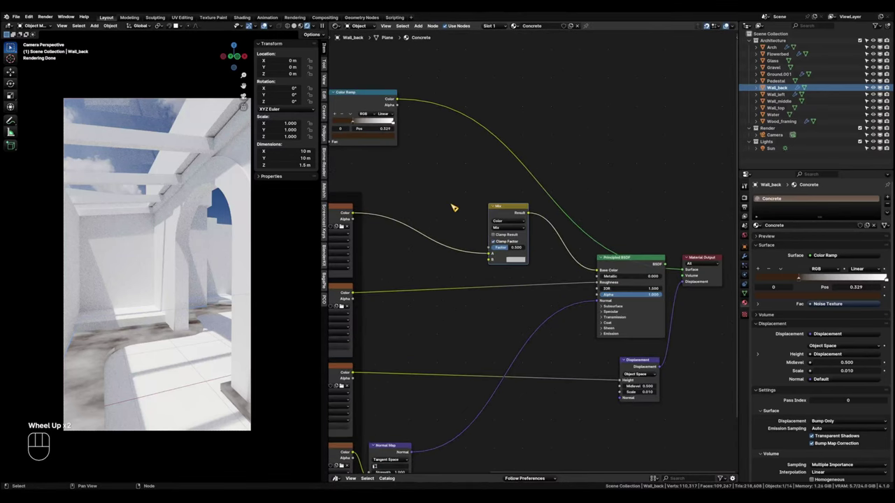
pyautogui.click(520, 230)
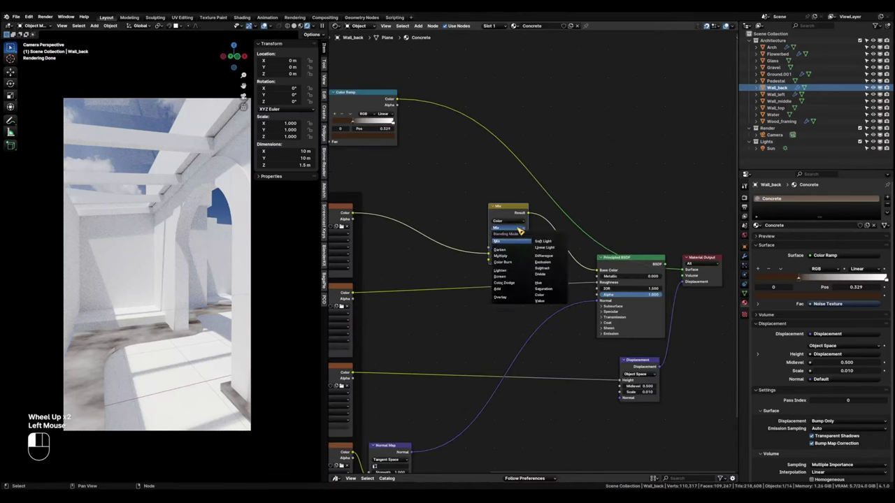
pyautogui.click(516, 252)
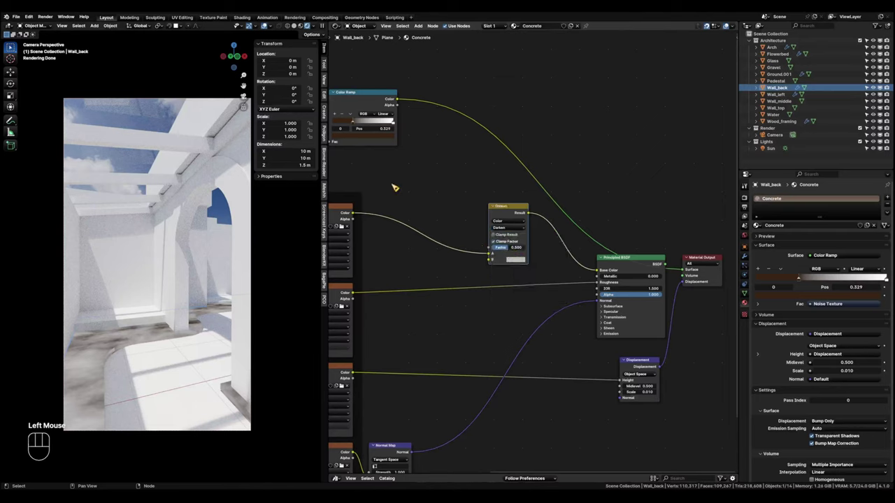
pyautogui.moveTo(397, 99); pyautogui.dragTo(494, 264)
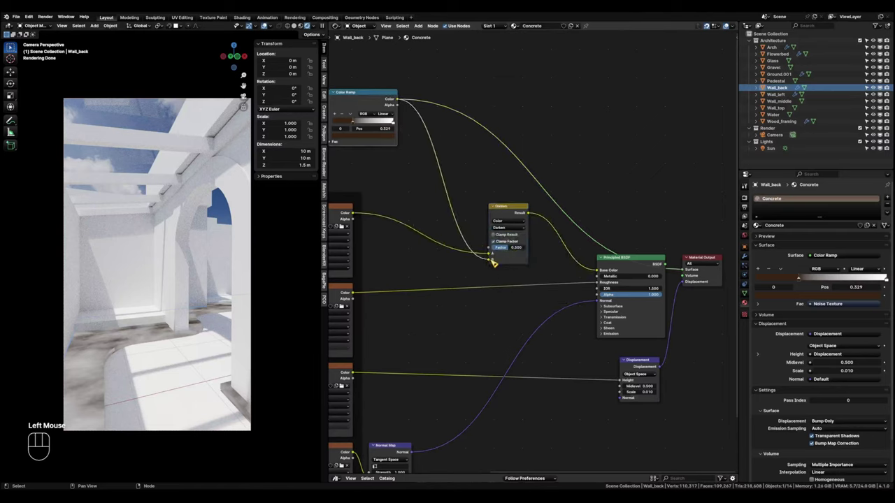
# Route the Principled BSDF back to the Material Output, set the Darken factor to about 0.79 and check the floor up close.
pyautogui.keyDown('ctrl'); pyautogui.keyDown('shift'); pyautogui.click(648, 269); pyautogui.keyUp('shift'); pyautogui.keyUp('ctrl')
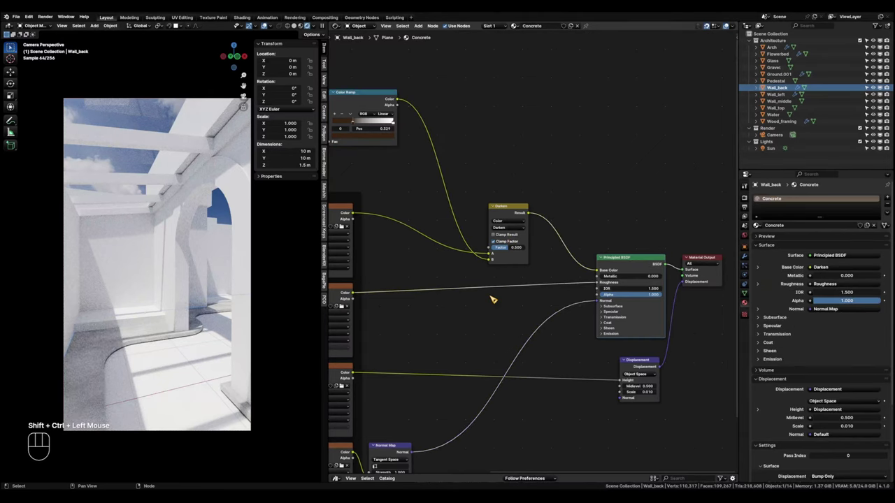
pyautogui.moveTo(517, 249); pyautogui.dragTo(538, 249)
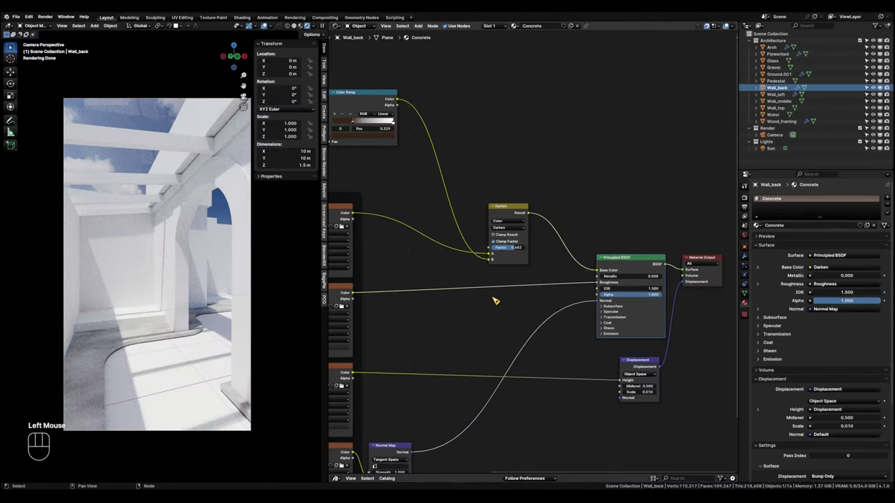
pyautogui.moveTo(519, 253); pyautogui.dragTo(511, 247)
pyautogui.scroll(2, 139, 394)
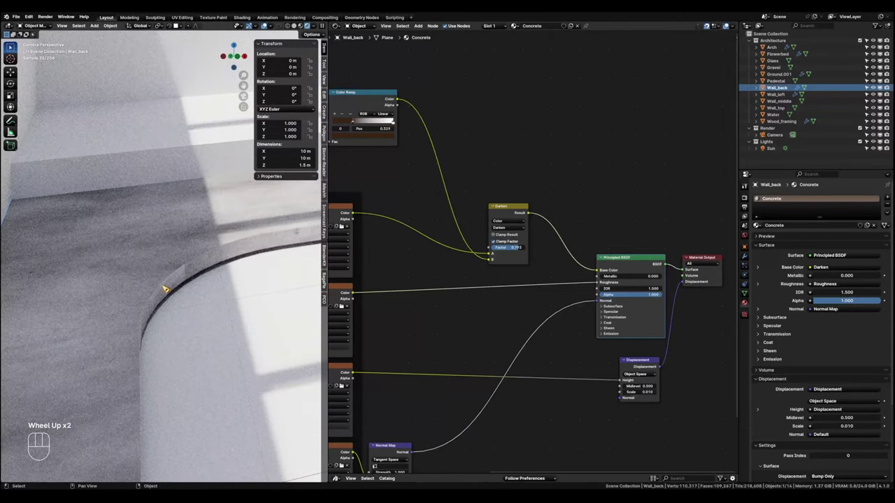
pyautogui.scroll(-6, 149, 289)
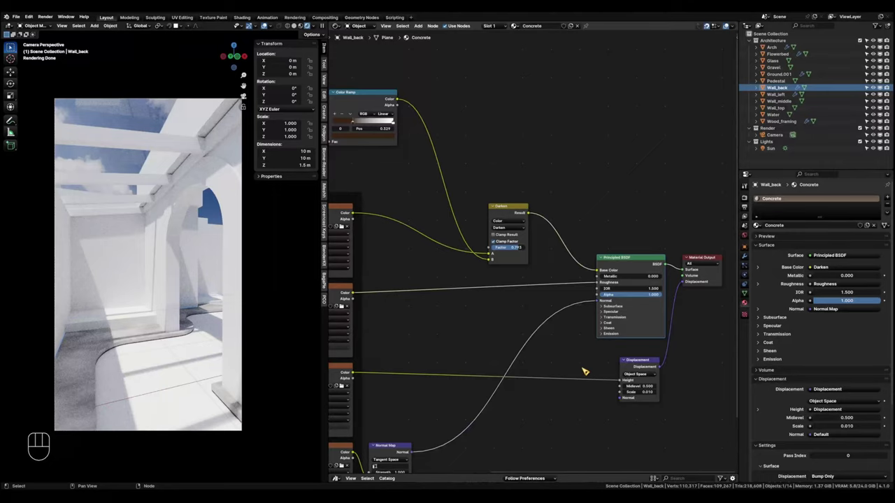
# Unwrap all faces of the Ground.001 back wall with Cube Projection.
pyautogui.click(116, 257)
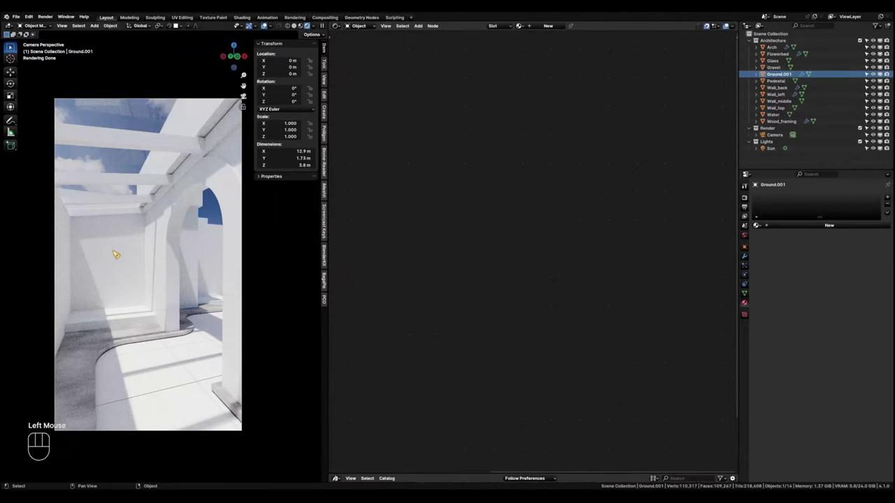
pyautogui.press('Tab')
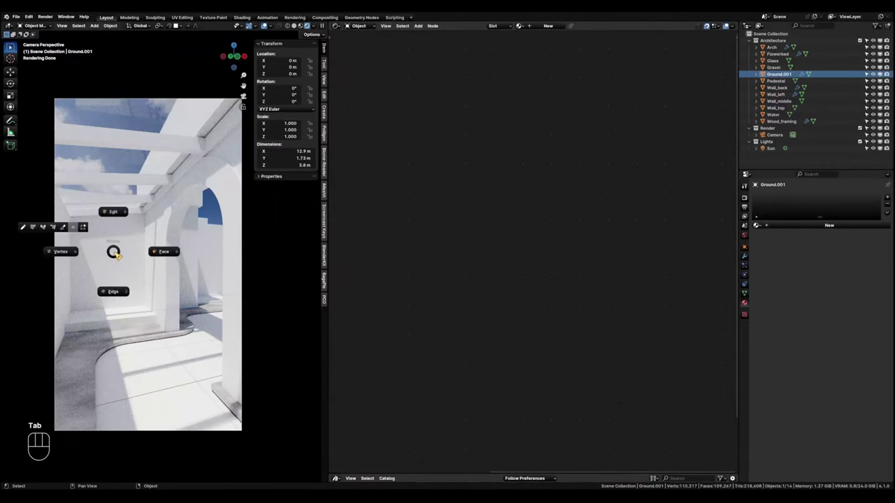
pyautogui.press('a')
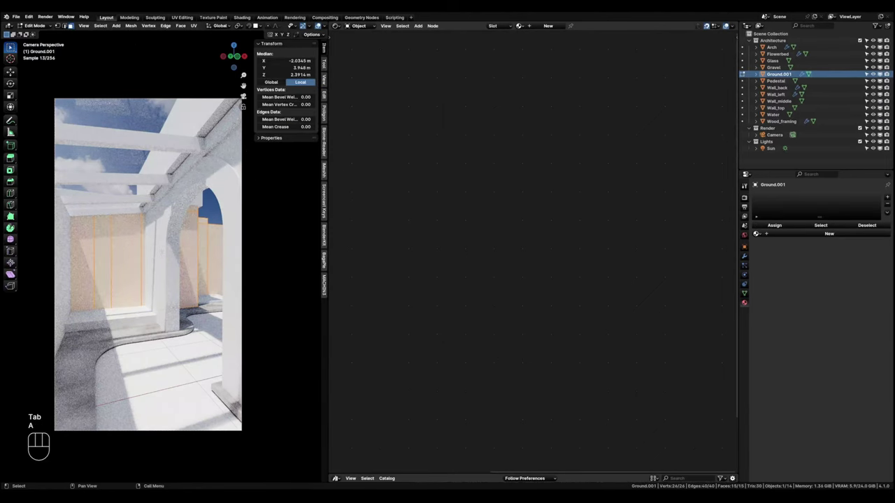
pyautogui.press('u')
pyautogui.click(163, 254)
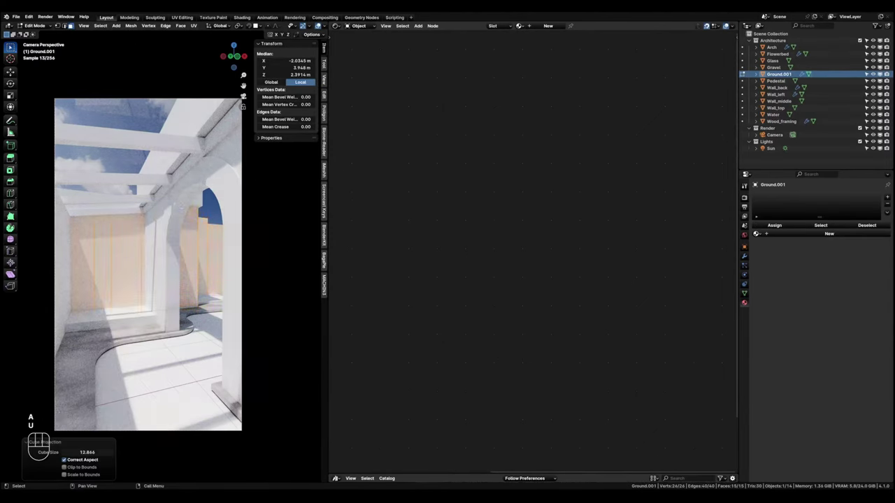
pyautogui.press('Tab')
# Apply the painted_plaster_wall material from the Paints and Plaster asset catalog to the Ground.001 back wall.
pyautogui.moveTo(445, 472); pyautogui.dragTo(455, 260)
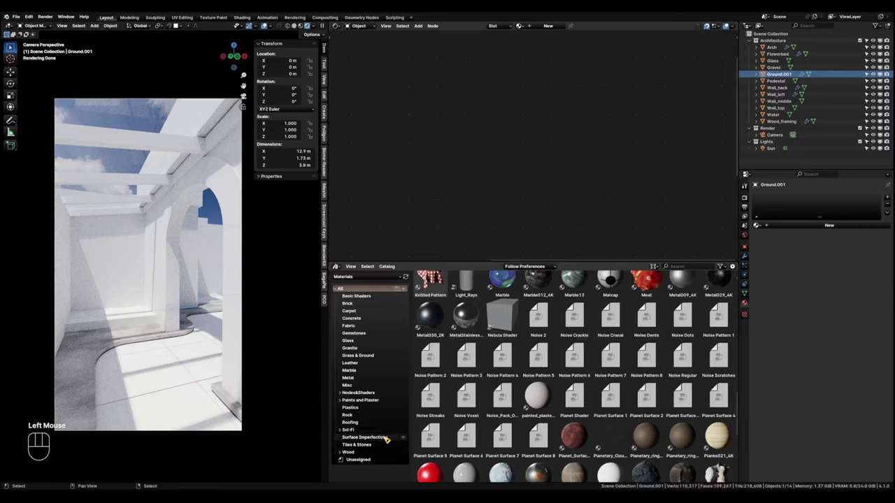
pyautogui.click(360, 400)
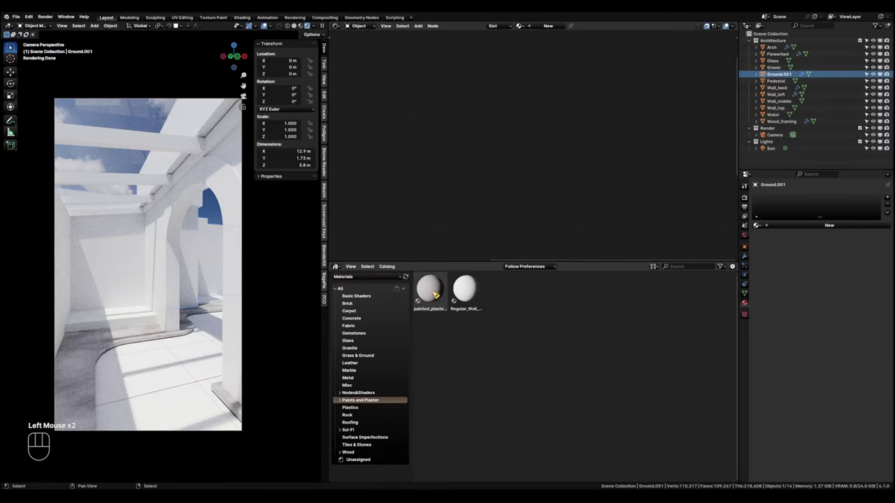
pyautogui.moveTo(433, 295); pyautogui.dragTo(166, 287)
pyautogui.moveTo(552, 263); pyautogui.dragTo(552, 472)
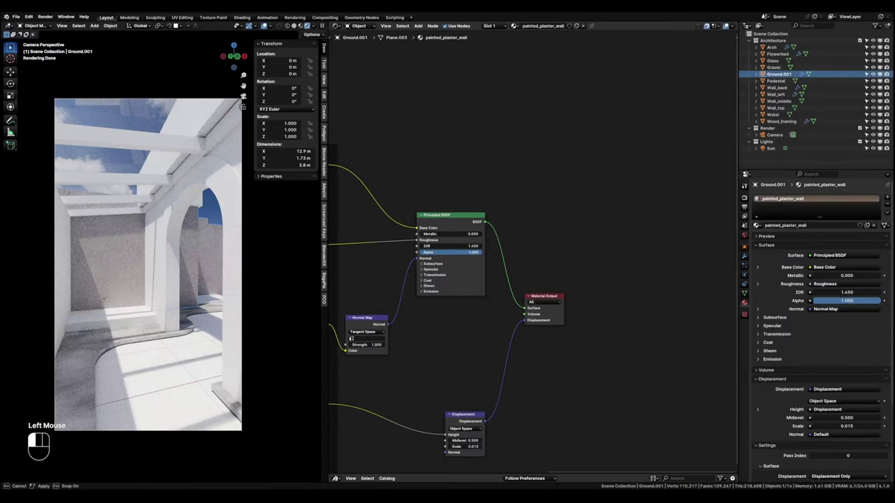
# Set the plaster material's Mapping scale to 4.000 on X, Y and Z.
pyautogui.scroll(-2, 549, 454)
pyautogui.press('Home')
pyautogui.scroll(2, 110, 278)
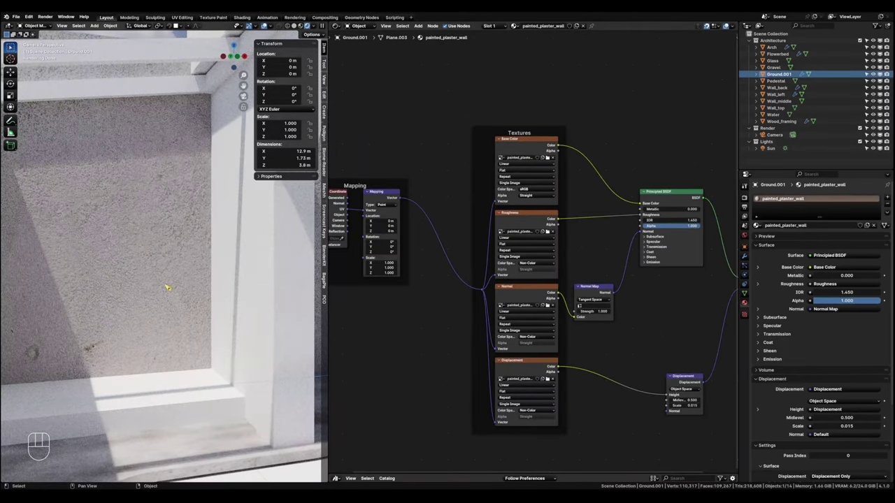
pyautogui.moveTo(402, 352); pyautogui.dragTo(456, 276, button='middle')
pyautogui.moveTo(442, 268); pyautogui.dragTo(526, 278)
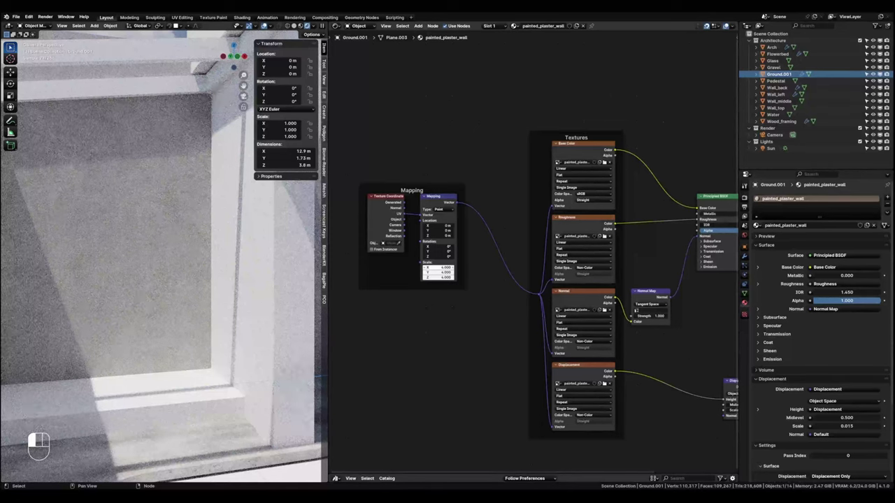
pyautogui.moveTo(439, 268); pyautogui.dragTo(438, 268)
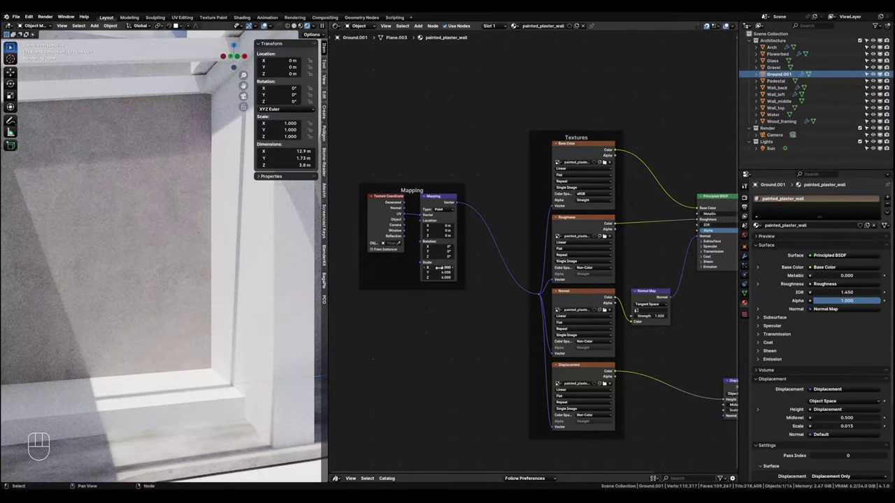
pyautogui.scroll(-3, 174, 235)
pyautogui.click(175, 234)
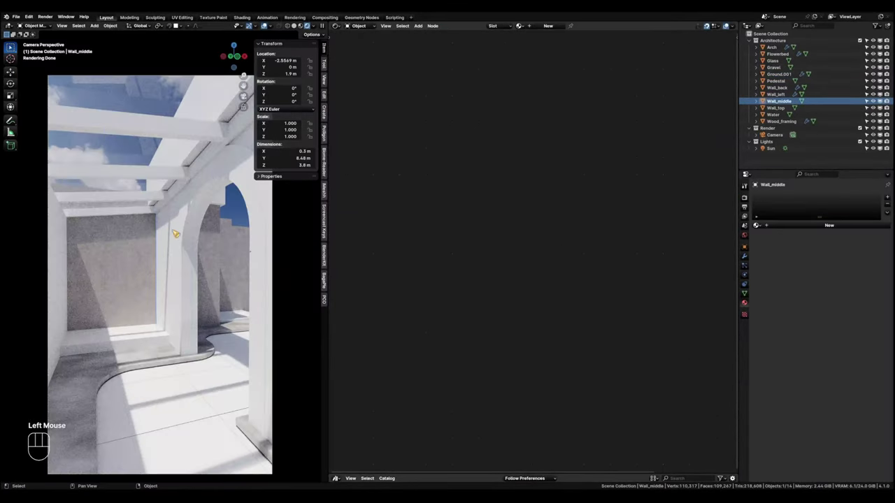
pyautogui.keyDown('shift'); pyautogui.click(139, 340); pyautogui.keyUp('shift')
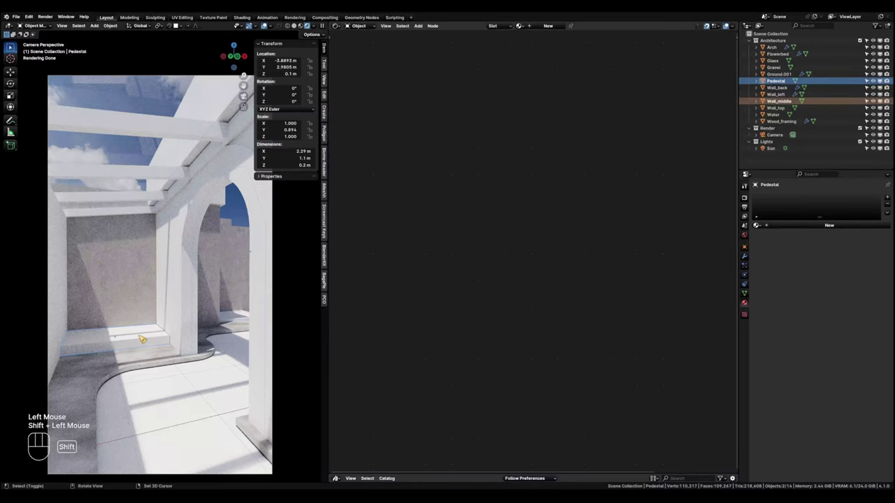
pyautogui.keyDown('shift'); pyautogui.click(219, 101); pyautogui.keyUp('shift')
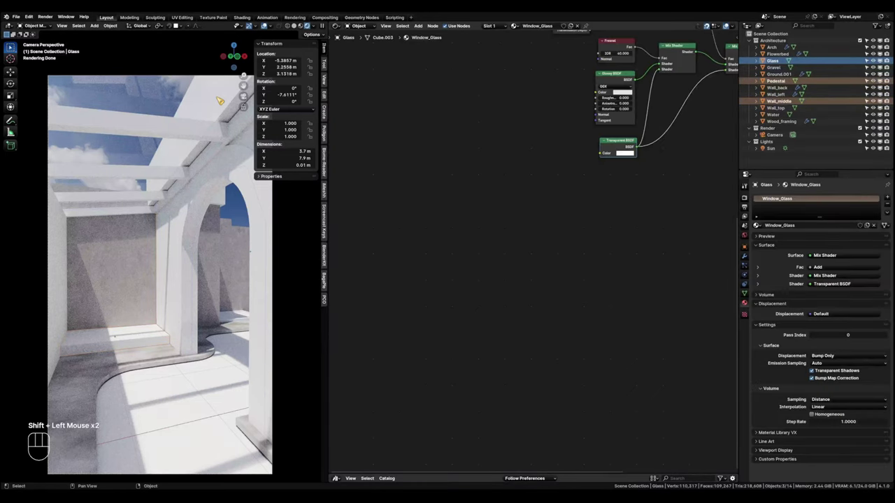
# Unwrap all faces of Wall_top, Wall_middle and Pedestal together with Cube Projection.
pyautogui.click(222, 212)
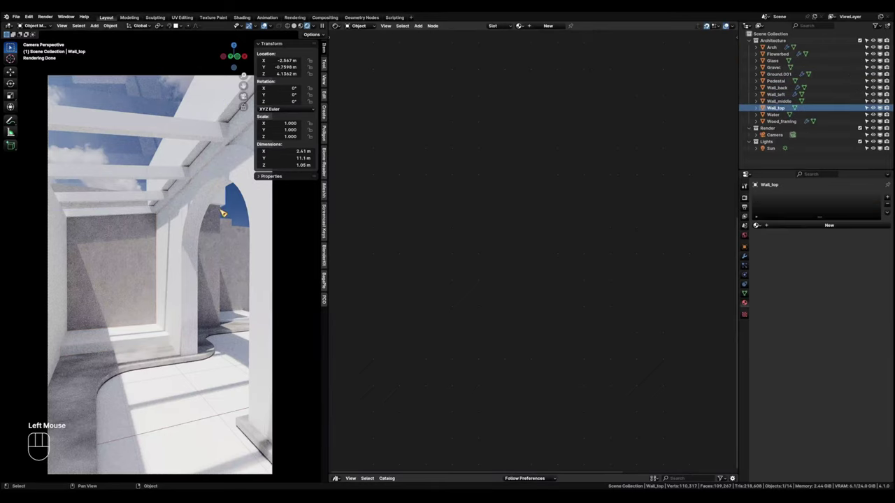
pyautogui.keyDown('shift'); pyautogui.click(203, 293); pyautogui.keyUp('shift')
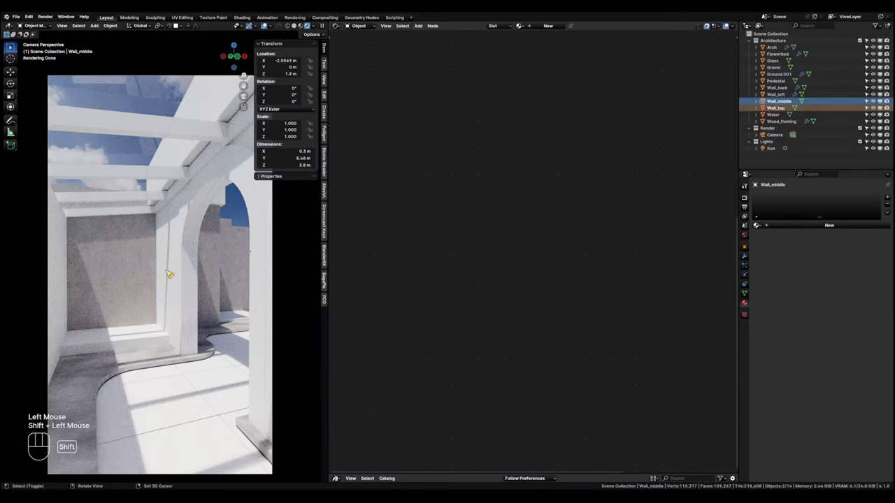
pyautogui.keyDown('shift'); pyautogui.click(140, 341); pyautogui.keyUp('shift')
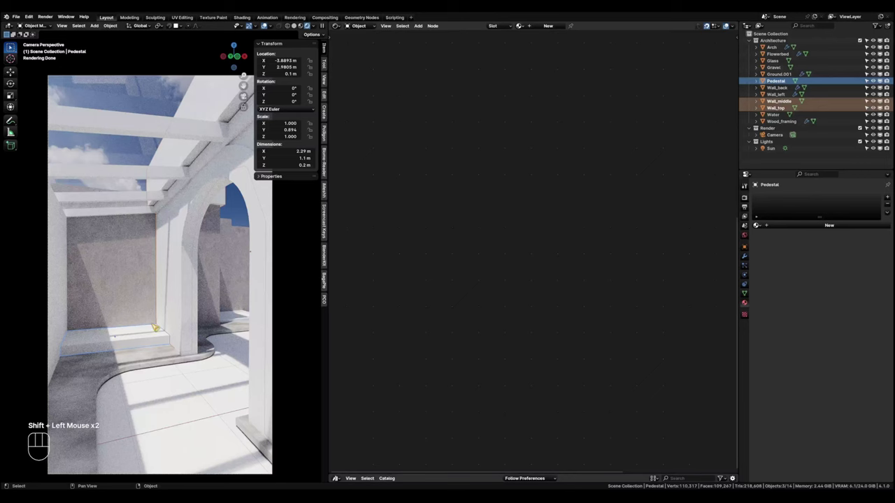
pyautogui.press('Tab')
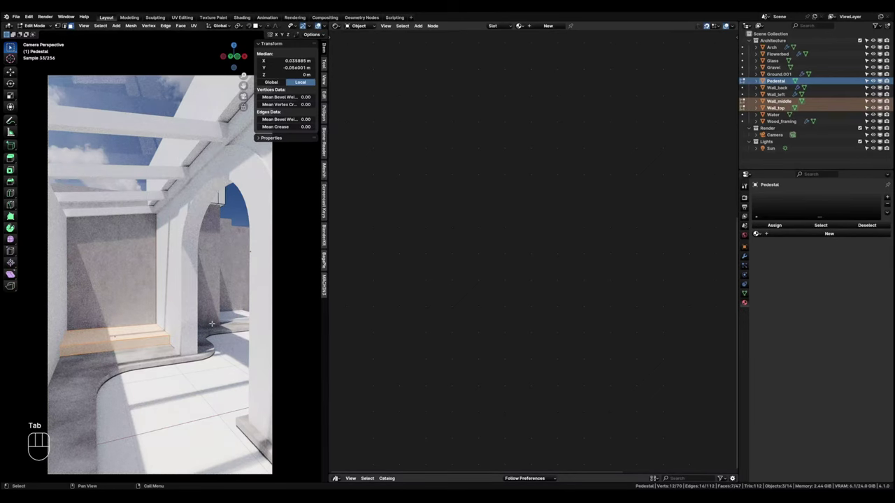
pyautogui.press('a')
pyautogui.press('u')
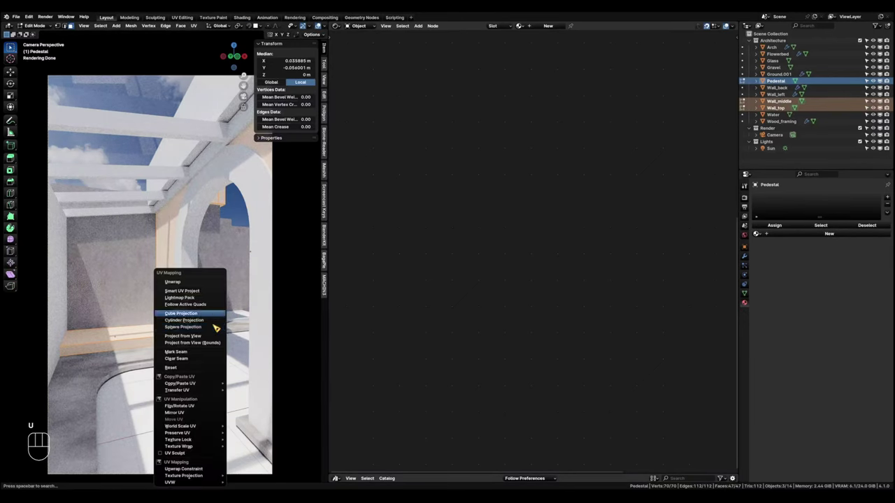
pyautogui.click(207, 313)
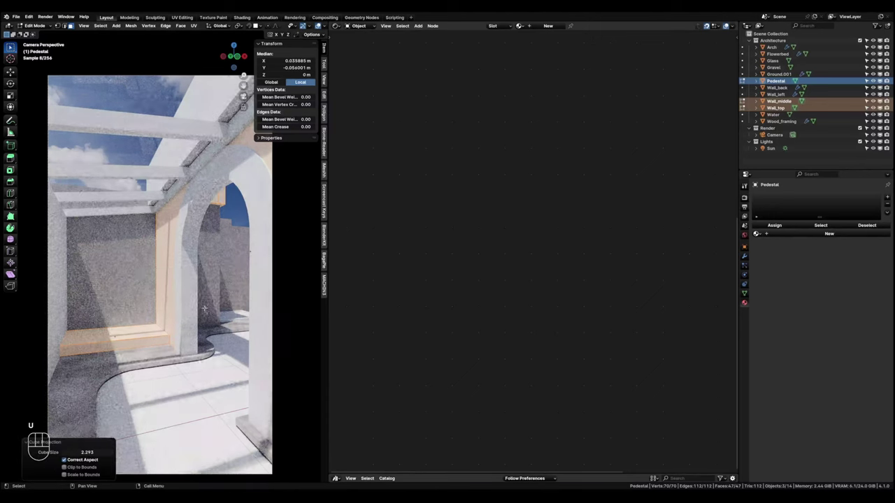
pyautogui.press('Tab')
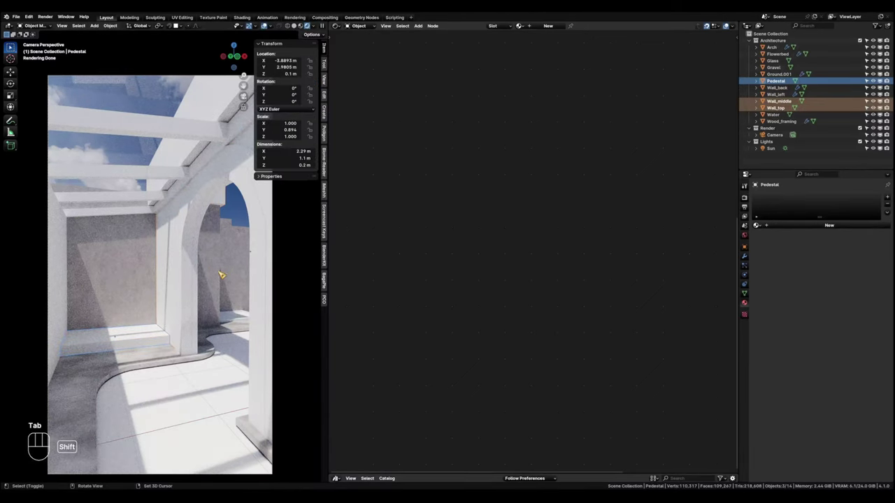
# Link the painted_plaster_wall material from Ground.001 to Wall_top, Wall_middle and Pedestal.
pyautogui.keyDown('shift'); pyautogui.click(217, 267); pyautogui.keyUp('shift')
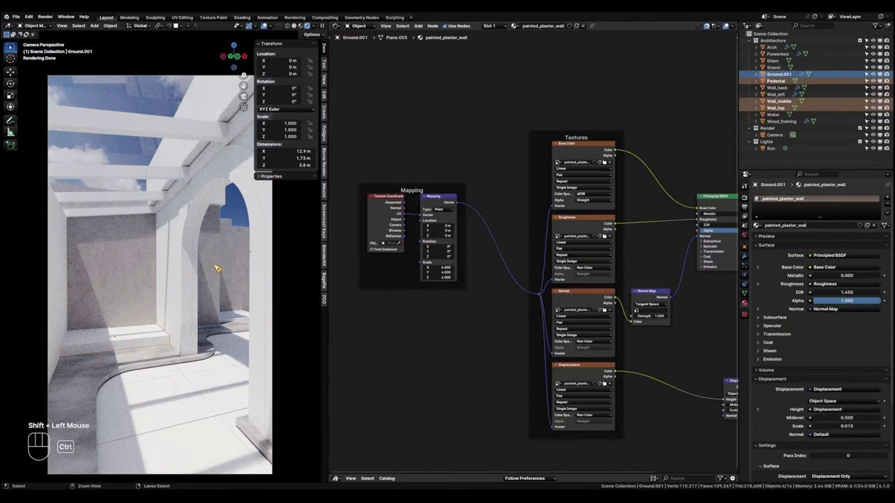
pyautogui.hotkey('ctrl', 'l')
pyautogui.click(226, 282)
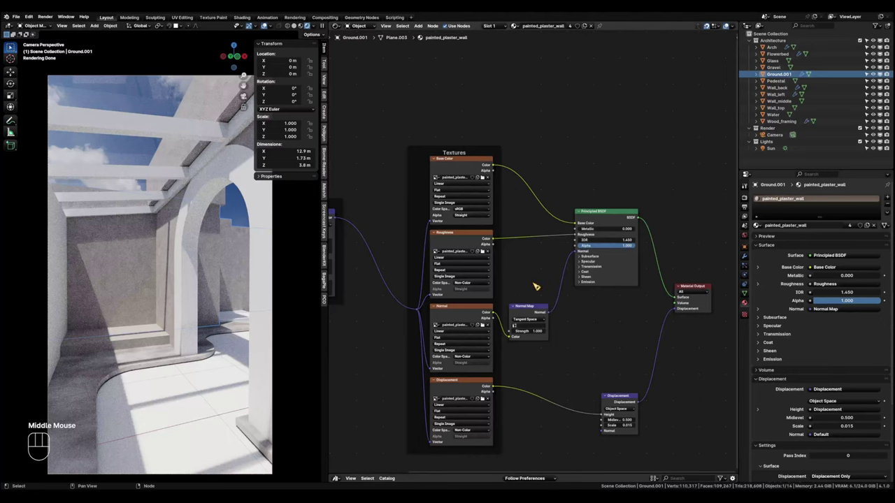
# Make room before the Principled BSDF and insert a Hue/Saturation/Value node between the Base Color texture and the shader.
pyautogui.moveTo(589, 291); pyautogui.dragTo(578, 290, button='middle')
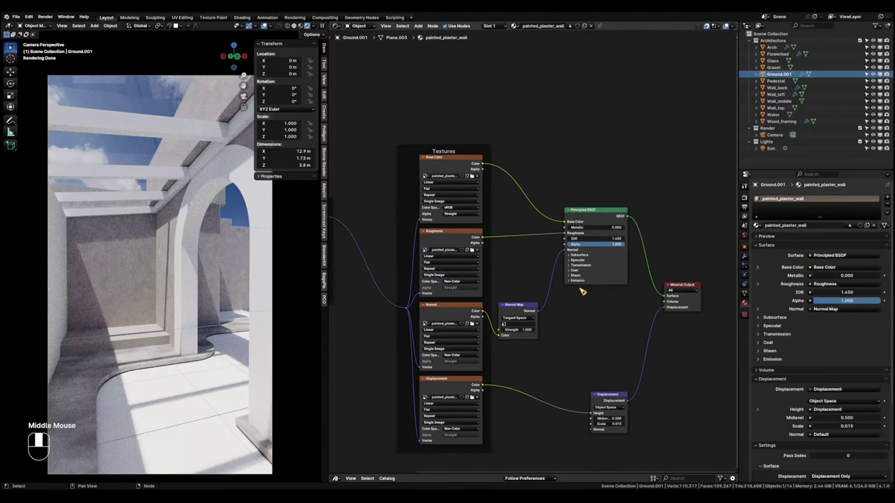
pyautogui.moveTo(549, 184); pyautogui.dragTo(689, 312)
pyautogui.moveTo(607, 213); pyautogui.dragTo(664, 218)
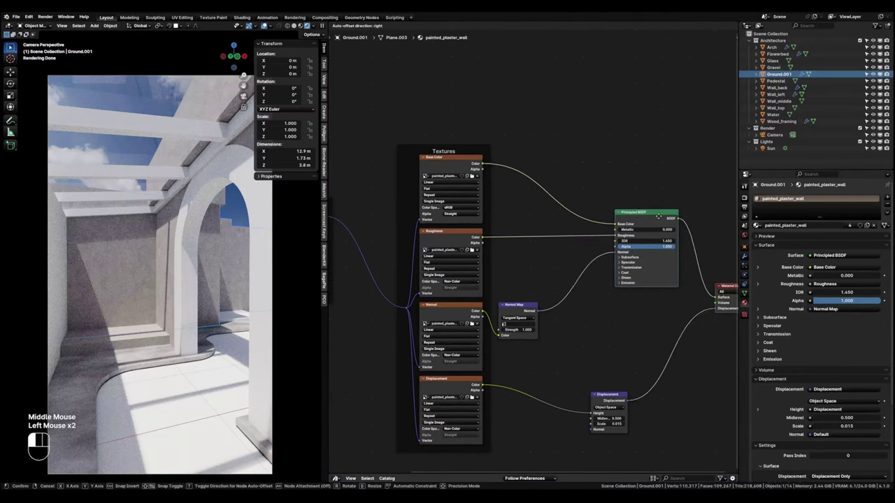
pyautogui.click(613, 188)
pyautogui.hotkey('shift', 'a')
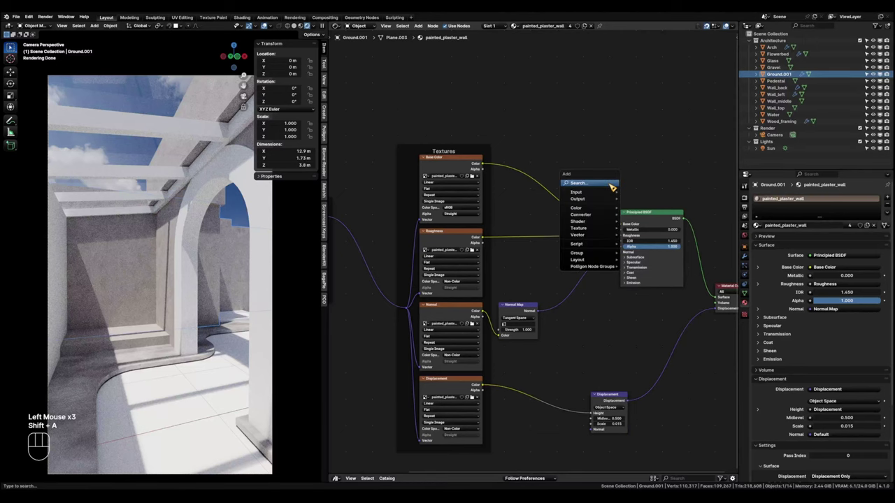
pyautogui.write('hu')
pyautogui.click(664, 196)
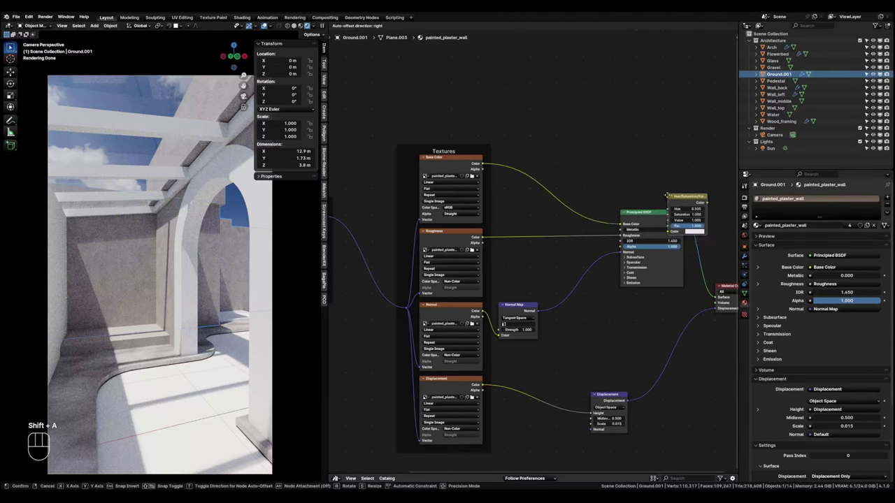
pyautogui.click(587, 202)
pyautogui.scroll(3, 587, 203)
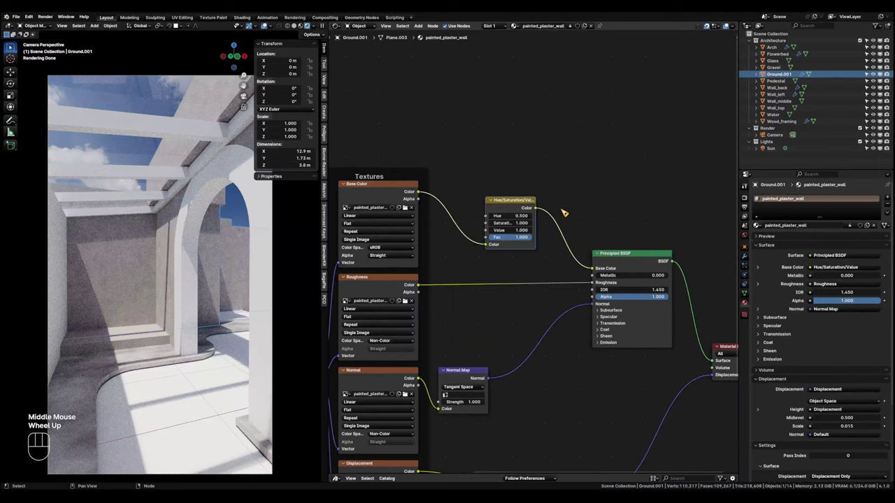
# Set the plaster's Hue to 0.560, Saturation to 1.160 and Value to 1.900, and mute the link from Displacement to Material Output.
pyautogui.moveTo(506, 215)
pyautogui.mouseDown()
pyautogui.moveTo(532, 216)
pyautogui.moveTo(513, 215)
pyautogui.mouseUp()
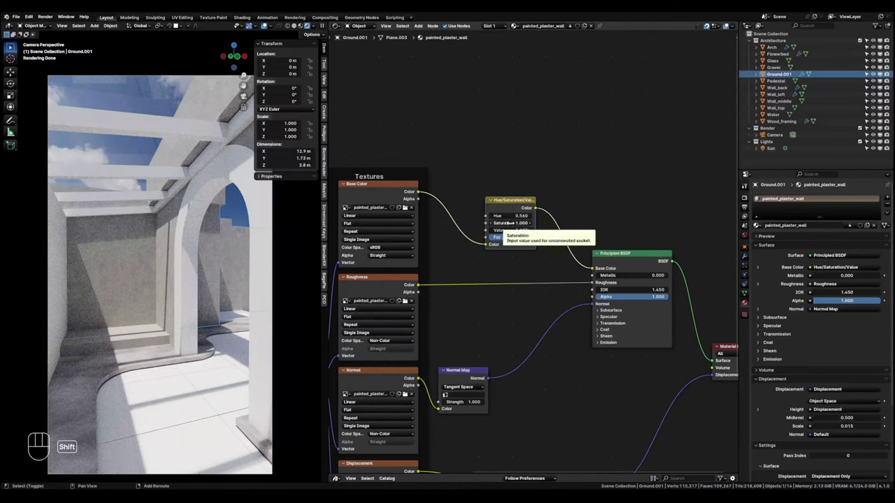
pyautogui.keyDown('shift'); pyautogui.moveTo(515, 224); pyautogui.dragTo(510, 233); pyautogui.keyUp('shift')
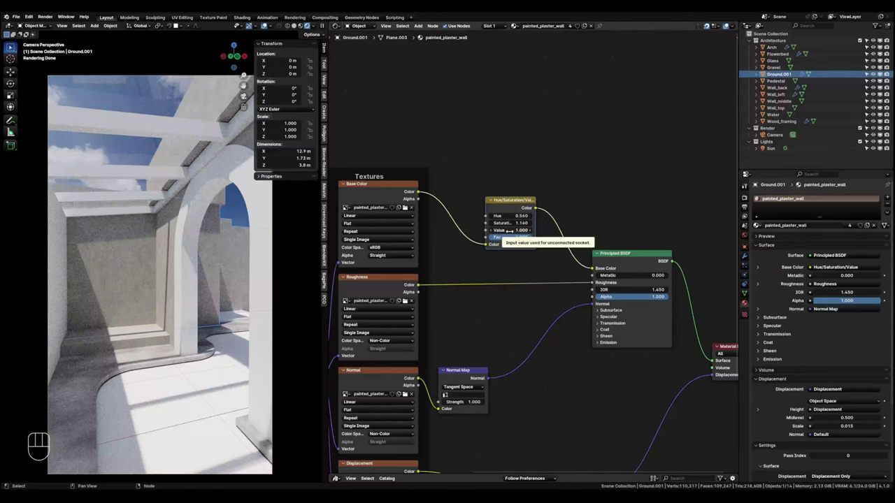
pyautogui.moveTo(507, 230)
pyautogui.mouseDown()
pyautogui.moveTo(532, 230)
pyautogui.moveTo(524, 230)
pyautogui.mouseUp()
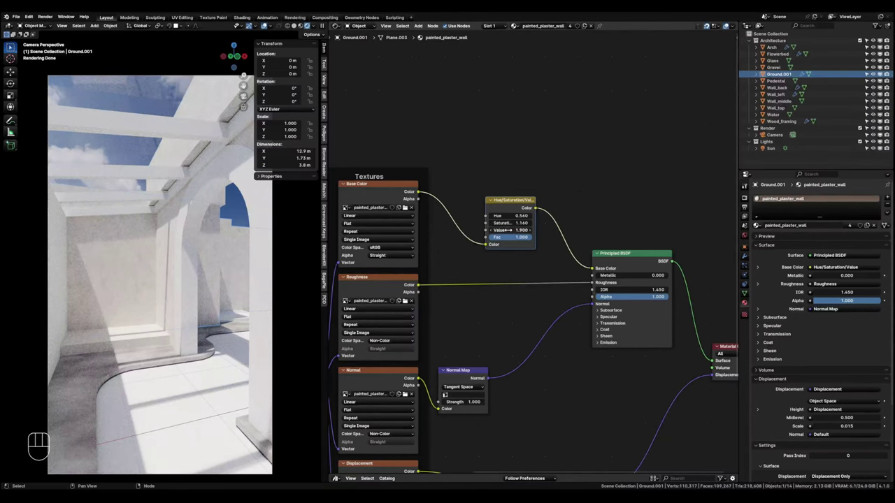
pyautogui.moveTo(548, 417); pyautogui.dragTo(548, 317, button='middle')
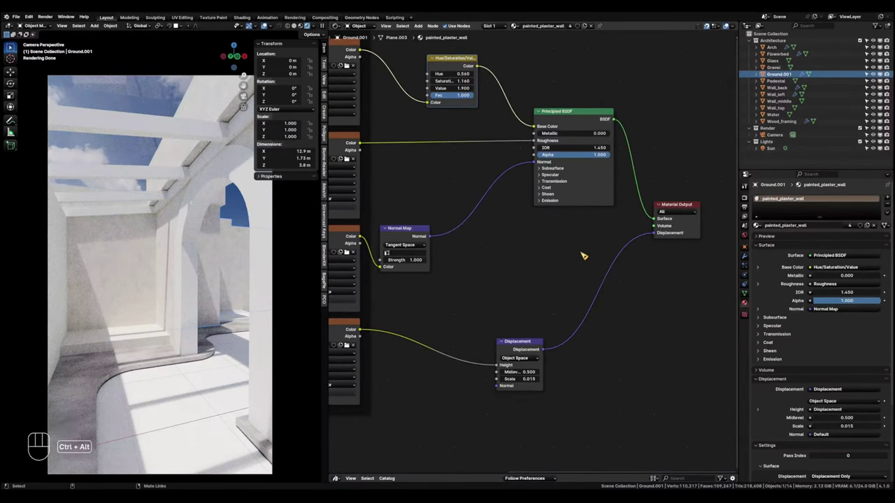
pyautogui.keyDown('ctrl'); pyautogui.keyDown('alt'); pyautogui.moveTo(583, 254); pyautogui.dragTo(802, 365, button='right'); pyautogui.keyUp('alt'); pyautogui.keyUp('ctrl')
# Isolate the Wall_back floor object in local view and look at it from the front.
pyautogui.click(140, 364)
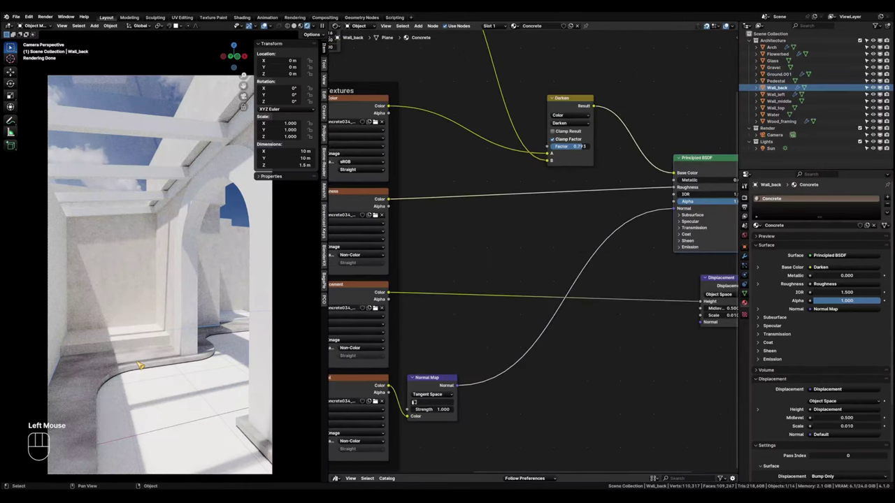
pyautogui.press('KP_Divide')
pyautogui.press('`')
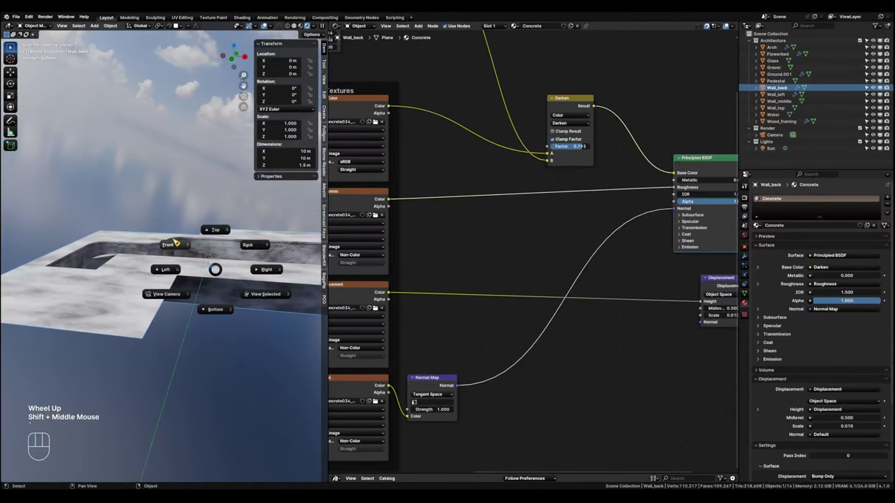
pyautogui.click(176, 242)
# In Edit Mode, select all of Wall_back's faces below the top surface, using wireframe display to include the hidden ones.
pyautogui.press('Tab')
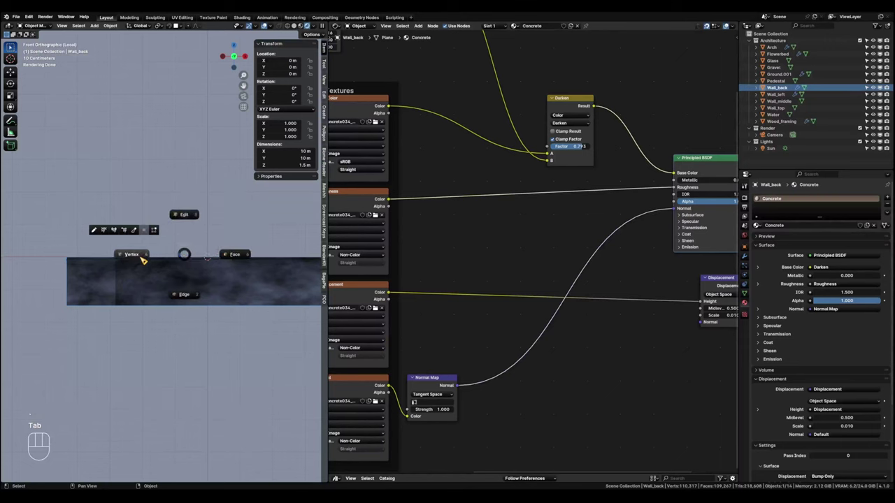
pyautogui.click(140, 258)
pyautogui.press('Tab')
pyautogui.click(186, 257)
pyautogui.hotkey('shift', 'z')
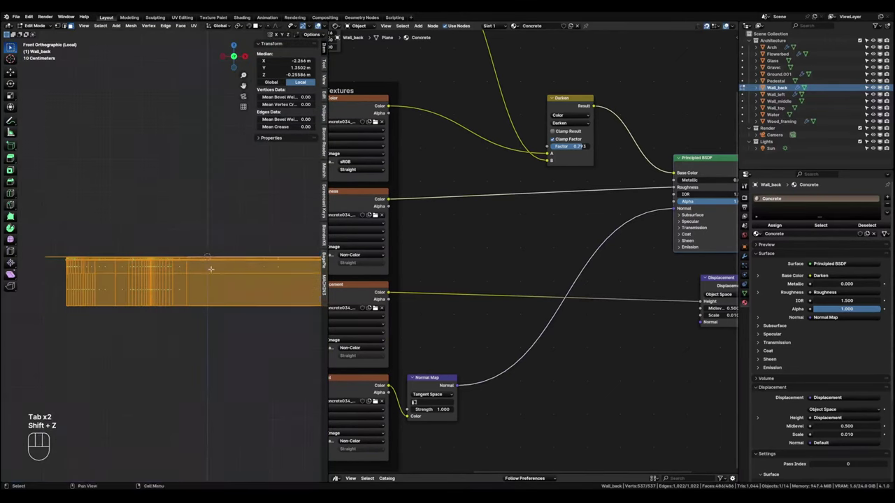
pyautogui.moveTo(209, 270); pyautogui.dragTo(192, 272, button='middle')
pyautogui.scroll(-1, 208, 273)
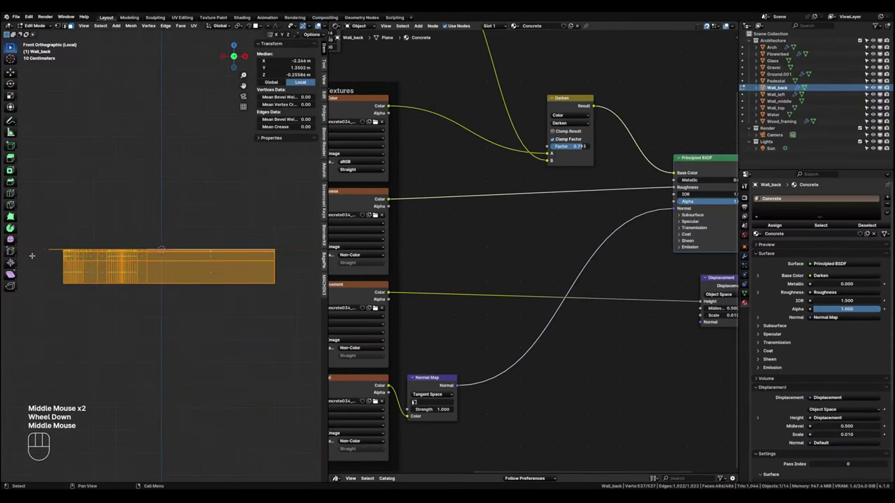
pyautogui.moveTo(53, 254); pyautogui.dragTo(303, 301)
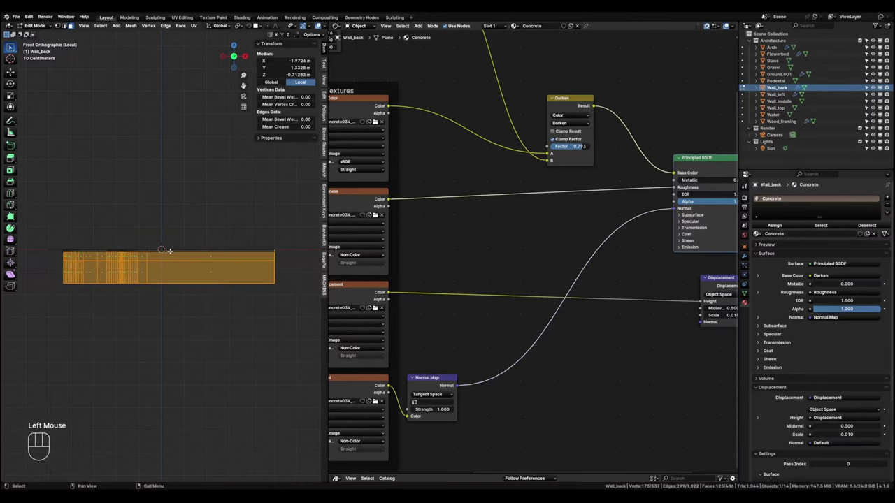
pyautogui.hotkey('shift', 'z')
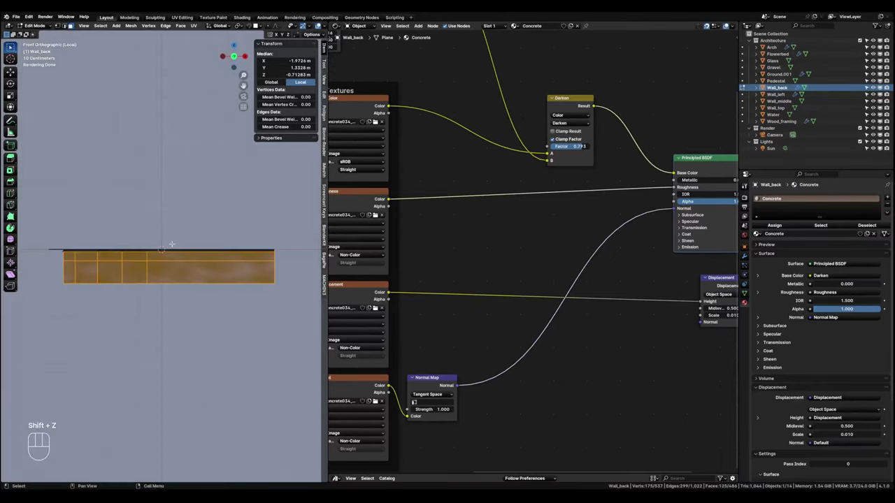
# Add a second material slot to Wall_back with painted_plaster_wall and assign it to the selected pool basin faces.
pyautogui.moveTo(171, 244); pyautogui.dragTo(183, 280, button='middle')
pyautogui.keyDown('shift'); pyautogui.moveTo(183, 280); pyautogui.dragTo(198, 173, button='middle'); pyautogui.keyUp('shift')
pyautogui.scroll(4, 198, 173)
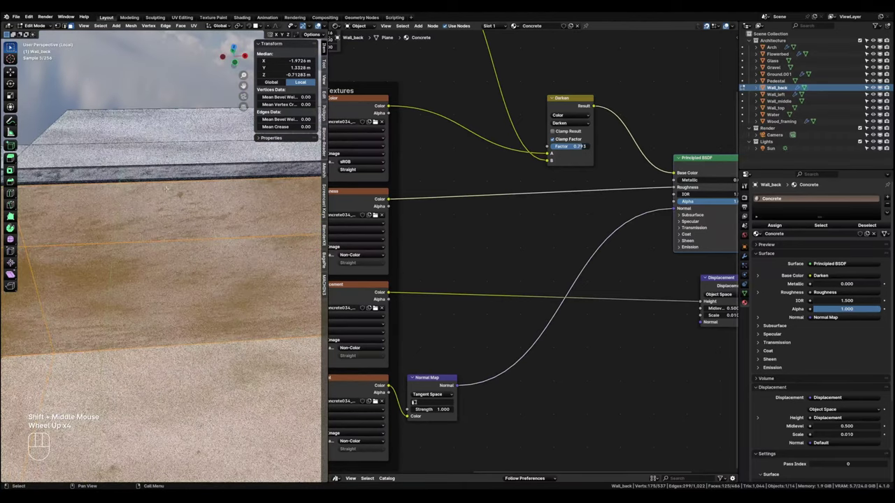
pyautogui.keyDown('shift'); pyautogui.moveTo(226, 222); pyautogui.dragTo(226, 242, button='middle'); pyautogui.keyUp('shift')
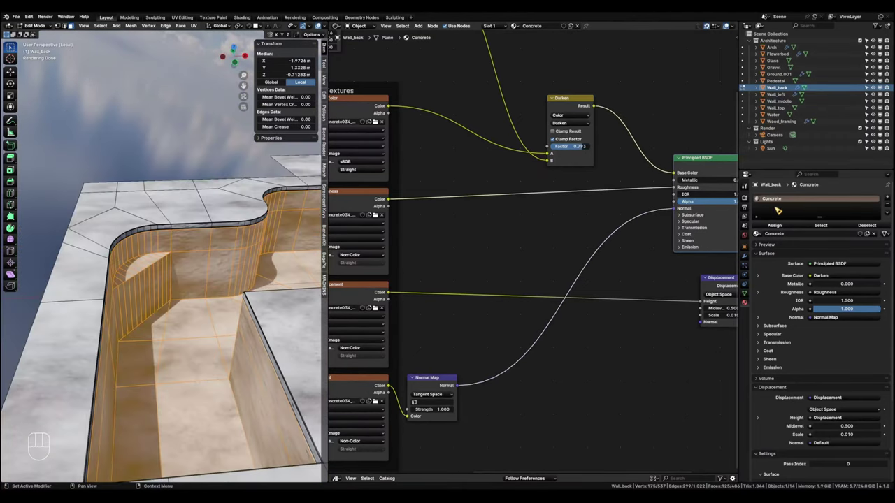
pyautogui.click(887, 198)
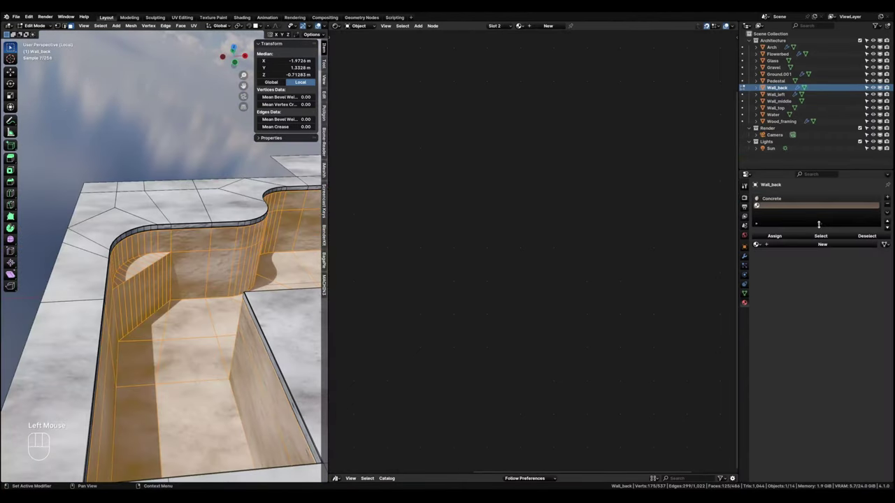
pyautogui.click(757, 244)
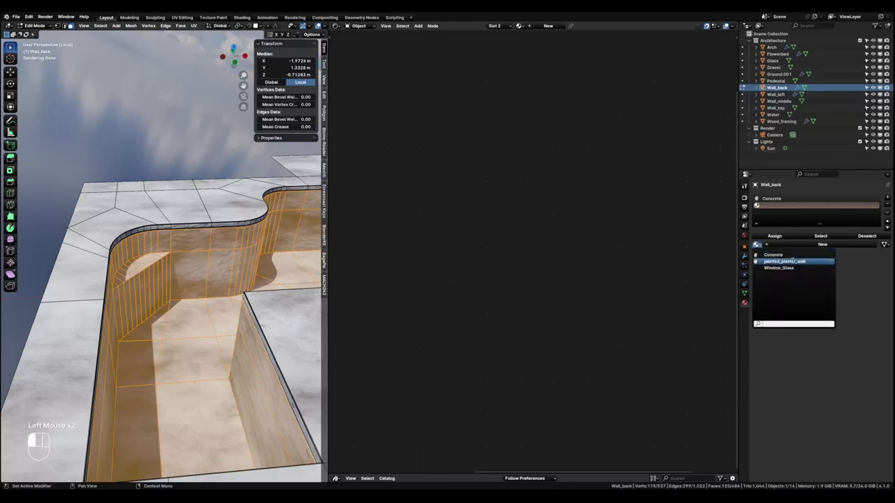
pyautogui.click(828, 262)
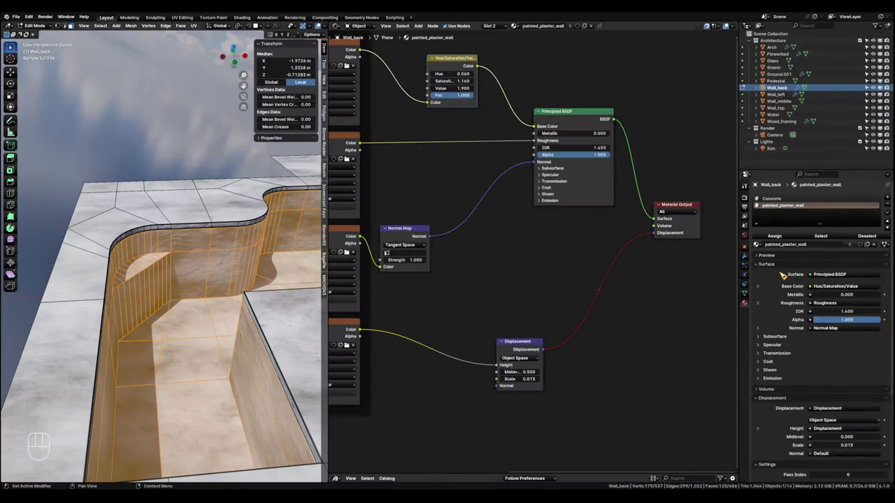
pyautogui.click(773, 237)
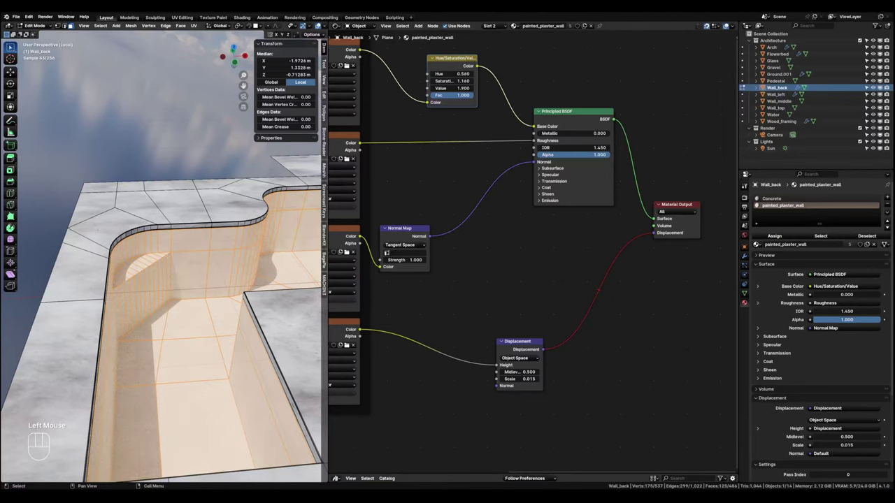
pyautogui.press('Tab')
pyautogui.keyDown('shift'); pyautogui.moveTo(197, 231); pyautogui.dragTo(222, 299, button='middle'); pyautogui.keyUp('shift')
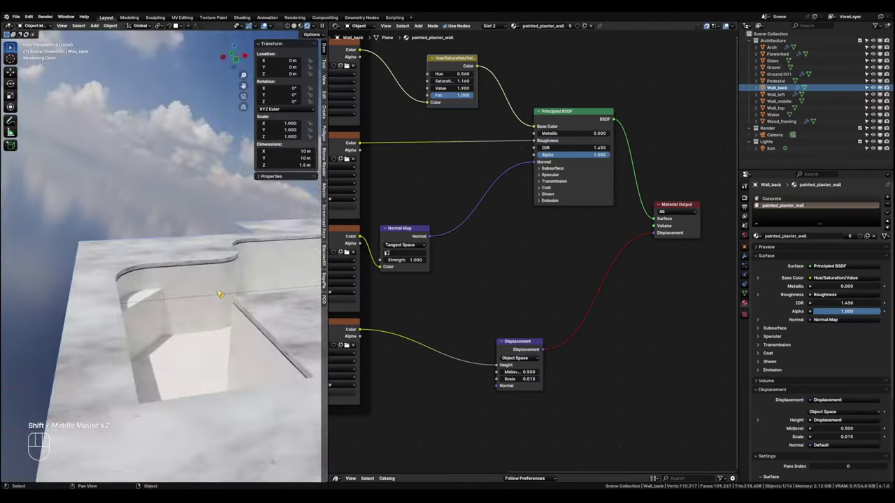
# Leave local view, give the Water object a new material and delete its Principled BSDF node.
pyautogui.press('KP_Divide')
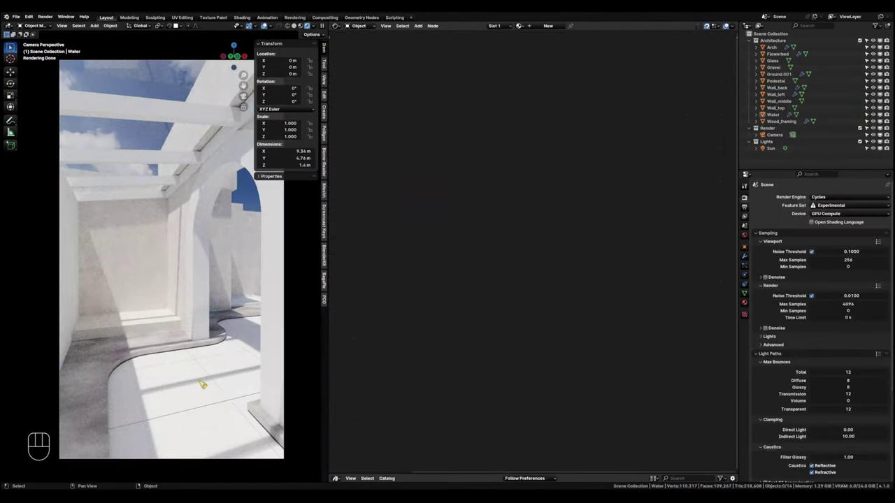
pyautogui.click(206, 383)
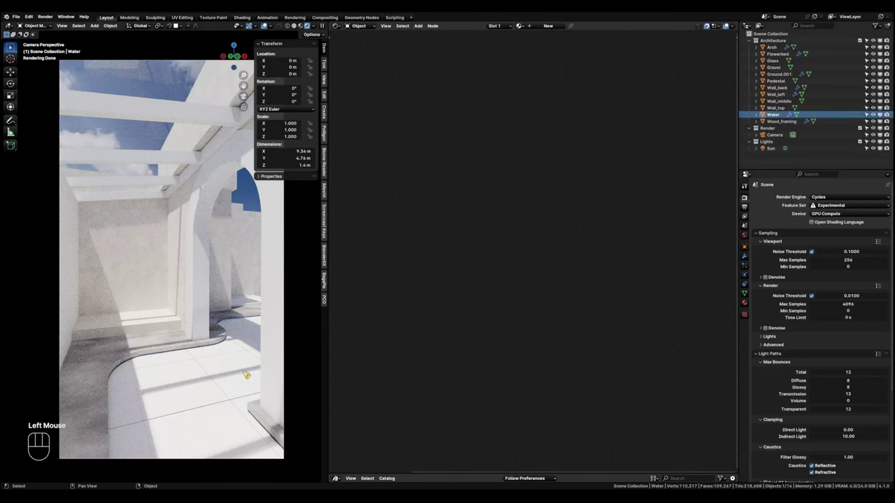
pyautogui.click(548, 25)
pyautogui.moveTo(437, 246); pyautogui.dragTo(496, 207, button='middle')
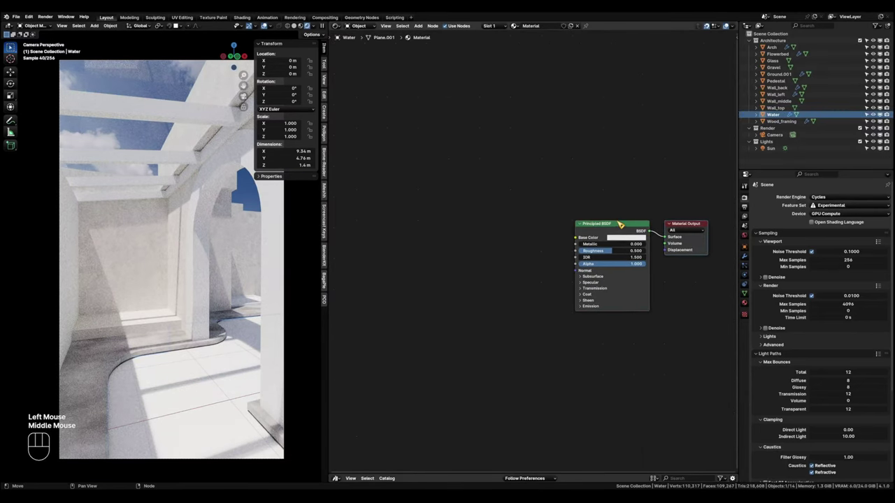
pyautogui.click(620, 225)
pyautogui.click(625, 229)
pyautogui.press('x')
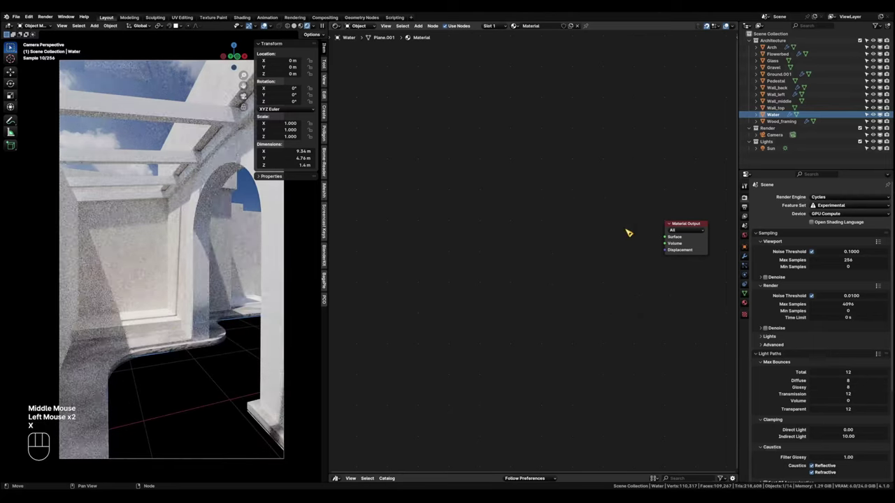
# Add a Glass BSDF node to the water material with a Transparent BSDF node beneath it.
pyautogui.moveTo(469, 252); pyautogui.dragTo(479, 252, button='middle')
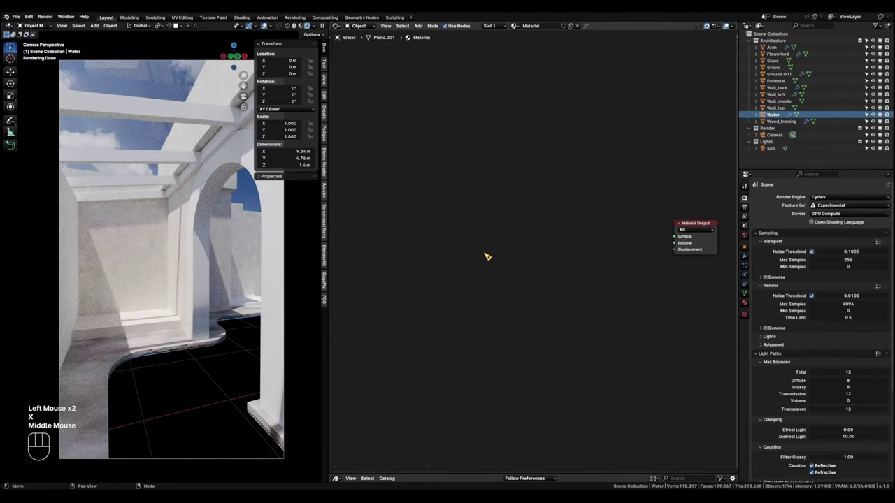
pyautogui.hotkey('shift', 'a')
pyautogui.moveTo(489, 250)
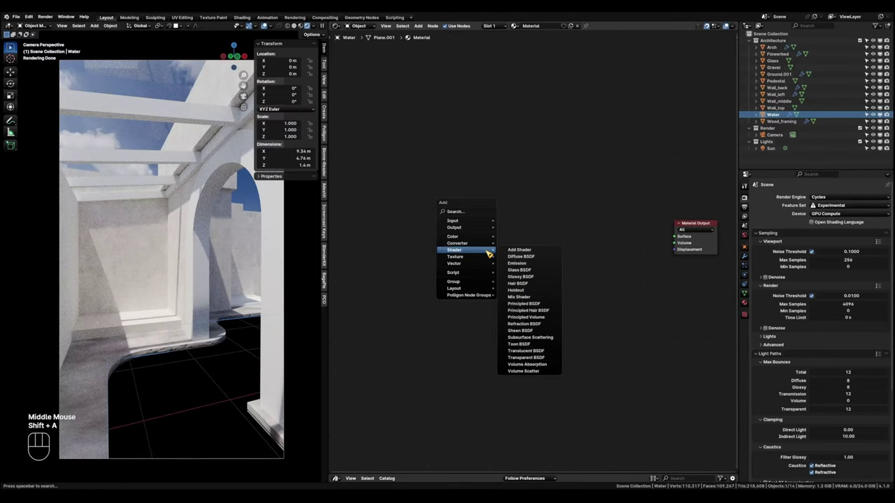
pyautogui.click(535, 270)
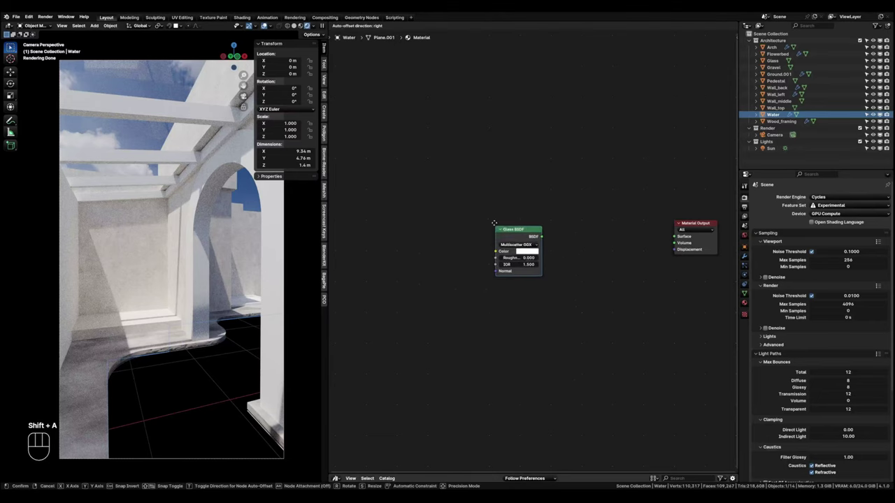
pyautogui.click(484, 237)
pyautogui.hotkey('shift', 'a')
pyautogui.moveTo(503, 279)
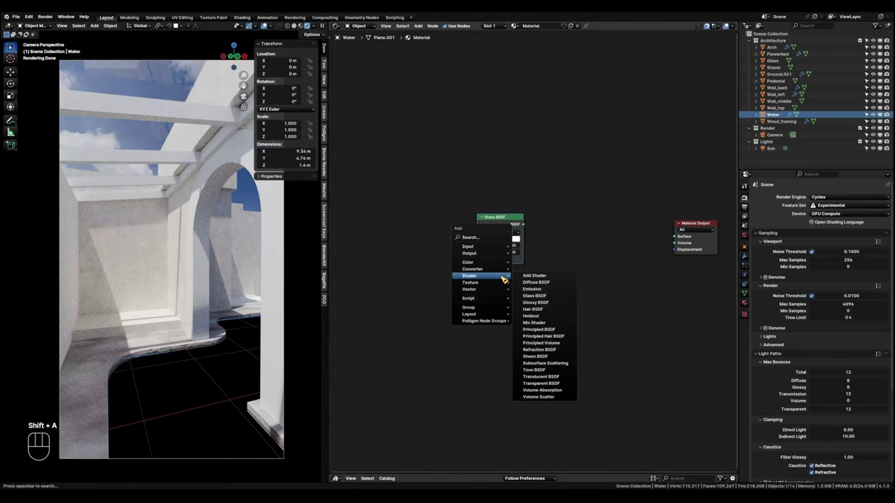
pyautogui.click(561, 390)
pyautogui.click(484, 298)
# Add a Mix Shader node and connect the Glass BSDF to its first shader input and the Transparent BSDF to its second.
pyautogui.hotkey('shift', 'a')
pyautogui.moveTo(563, 261)
pyautogui.click(594, 304)
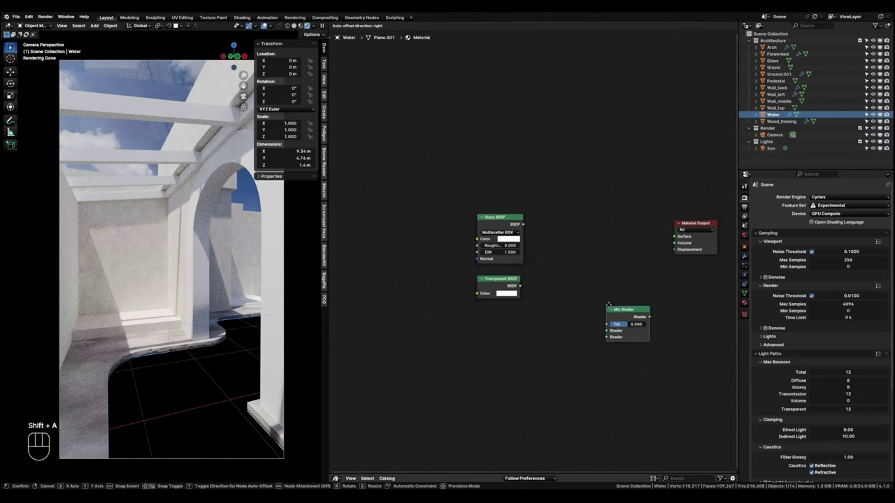
pyautogui.click(559, 229)
pyautogui.moveTo(522, 223); pyautogui.dragTo(565, 256)
pyautogui.moveTo(520, 287); pyautogui.dragTo(563, 264)
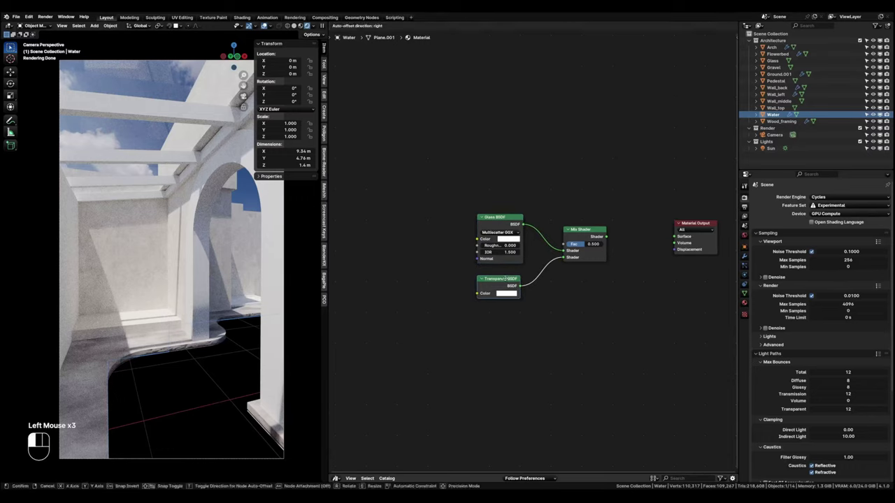
# Add a Light Path node, connect Is Shadow Ray to the Mix Shader's Fac, and link the Mix Shader to the Material Output Surface.
pyautogui.click(497, 197)
pyautogui.moveTo(498, 198); pyautogui.dragTo(458, 232, button='middle')
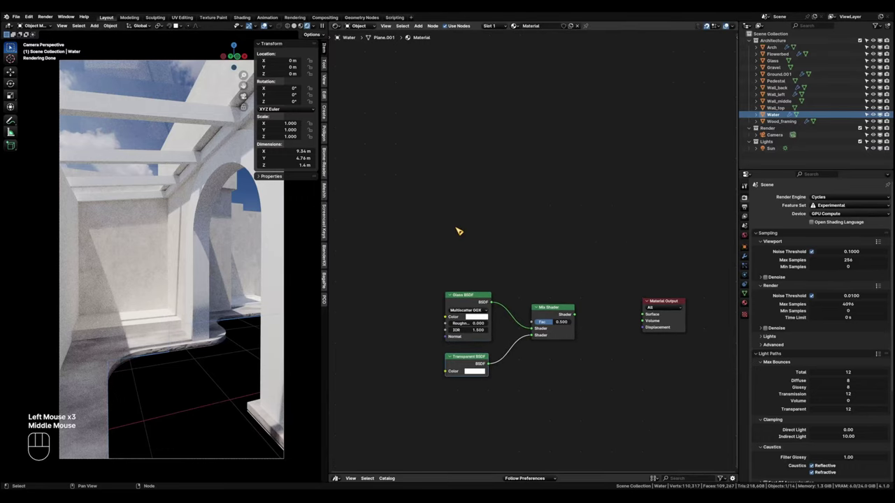
pyautogui.hotkey('shift', 'a')
pyautogui.moveTo(460, 199)
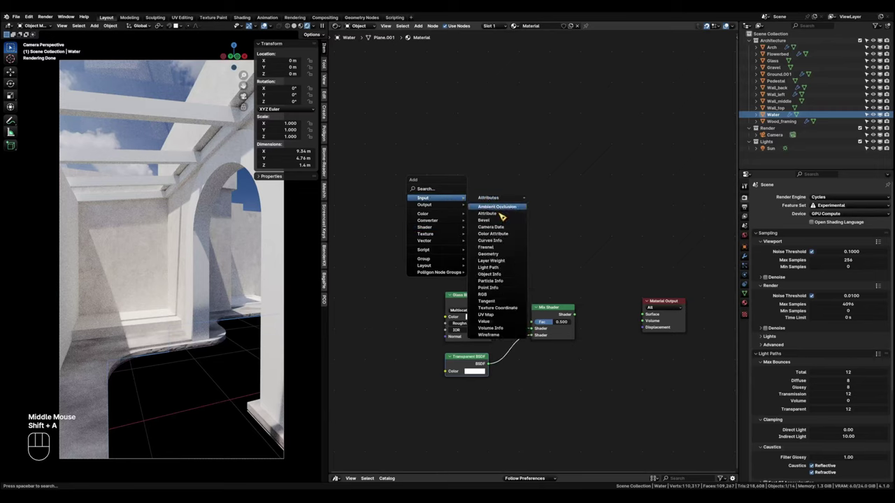
pyautogui.click(489, 267)
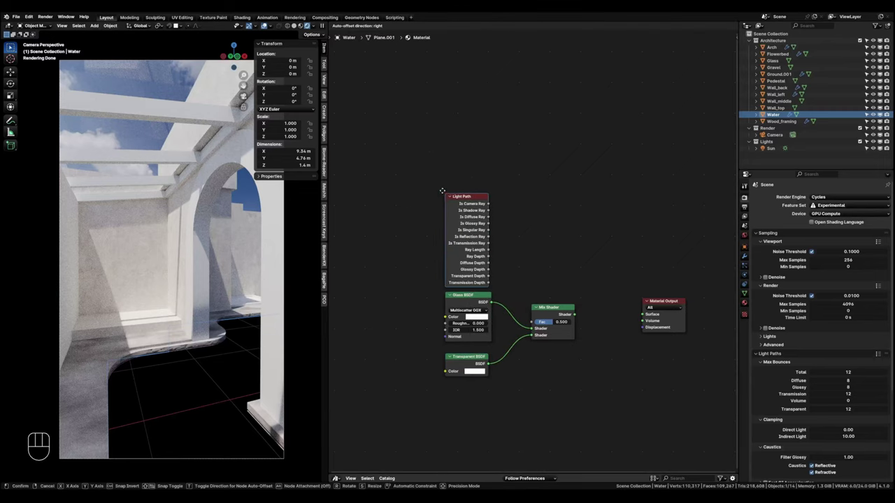
pyautogui.click(441, 190)
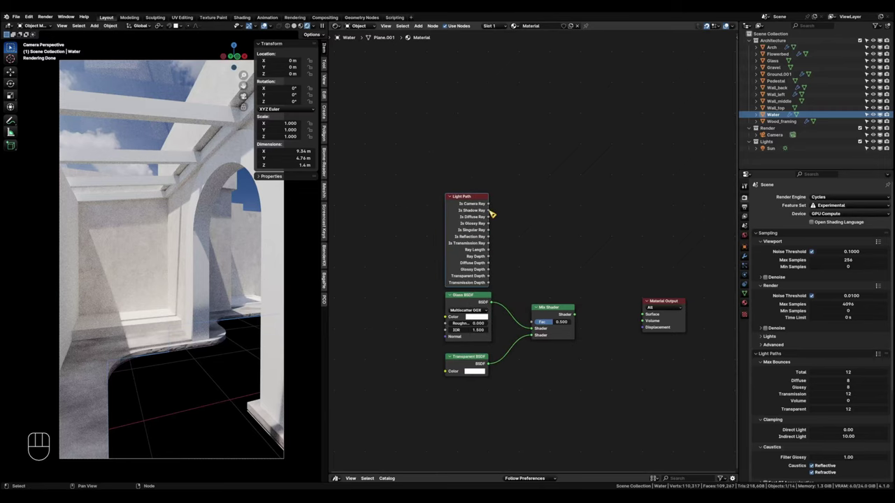
pyautogui.moveTo(488, 210); pyautogui.dragTo(640, 316)
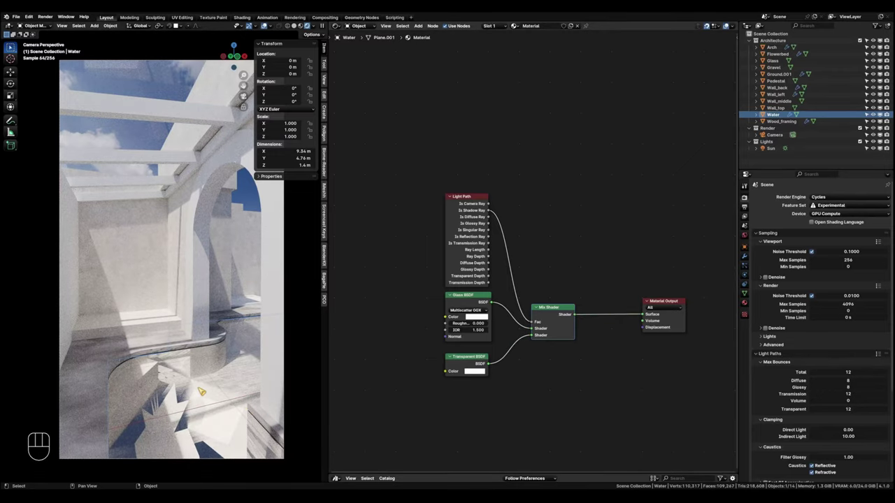
# In a top wireframe view, edit the Water mesh and move the narrow section's lower edge outward along Y by about 0.22 m.
pyautogui.keyDown('shift'); pyautogui.moveTo(203, 390); pyautogui.dragTo(218, 340, button='middle'); pyautogui.keyUp('shift')
pyautogui.scroll(-2, 224, 360)
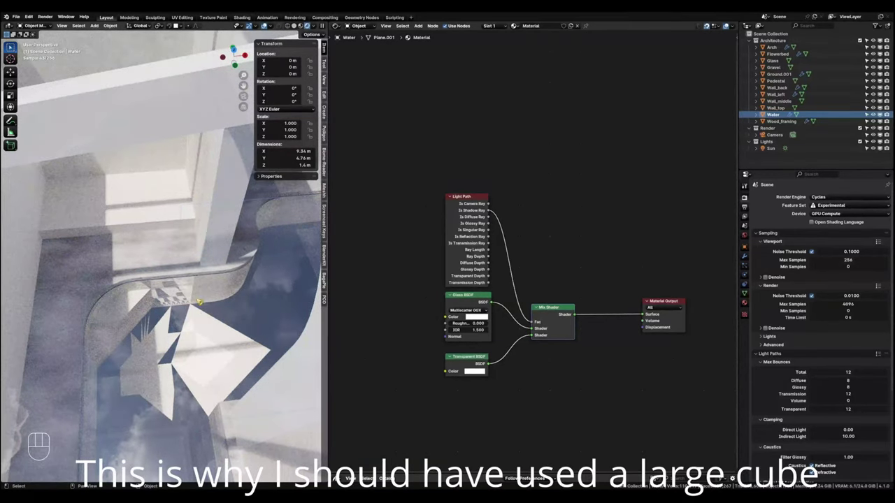
pyautogui.press('`')
pyautogui.click(245, 272)
pyautogui.hotkey('shift', 'z')
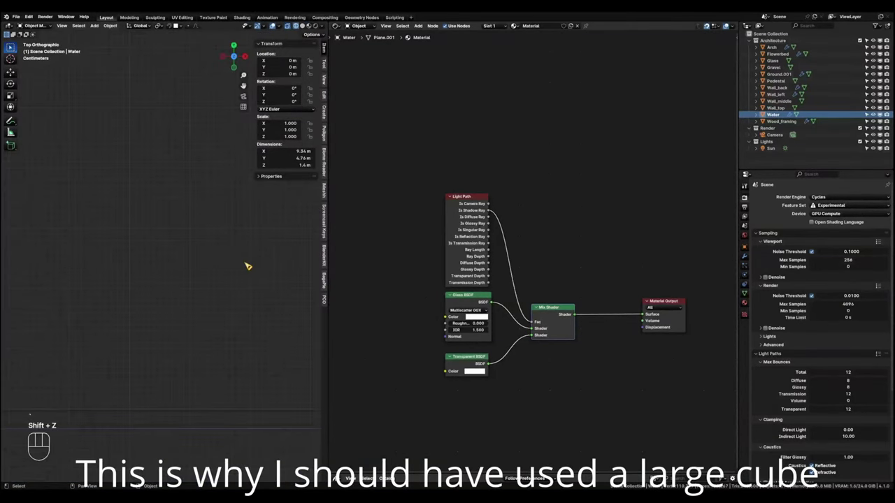
pyautogui.scroll(-2, 244, 279)
pyautogui.moveTo(212, 314); pyautogui.dragTo(216, 190, button='middle')
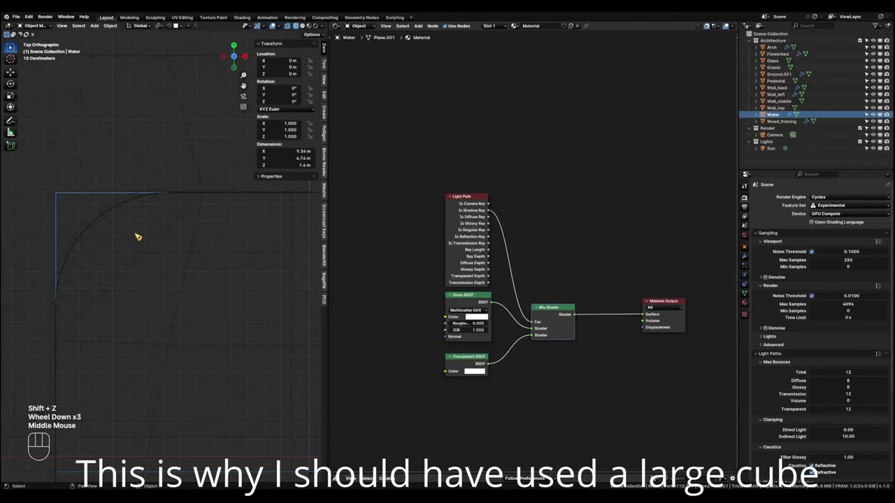
pyautogui.scroll(-2, 137, 237)
pyautogui.press('Tab')
pyautogui.click(133, 268)
pyautogui.moveTo(93, 372); pyautogui.dragTo(221, 407)
# Move the narrow section's inner side and the wide section's near side outward along X, past the pool walls.
pyautogui.moveTo(169, 289); pyautogui.dragTo(223, 405)
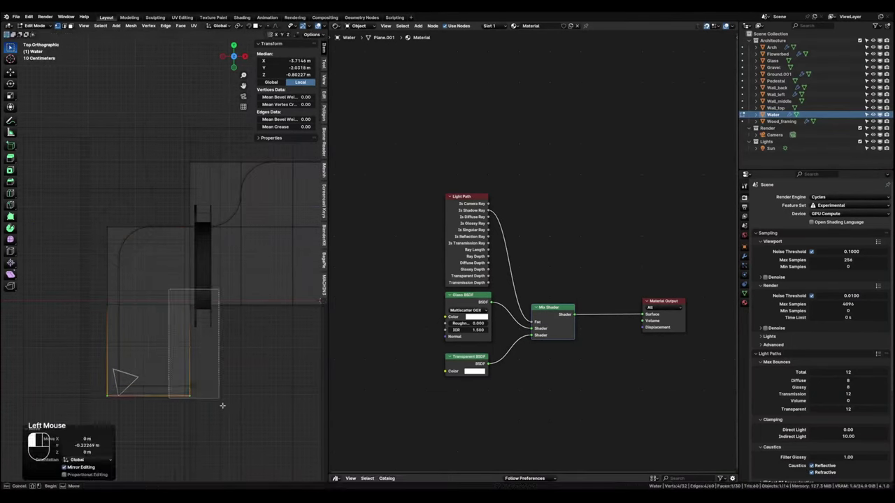
pyautogui.press('g')
pyautogui.press('x')
pyautogui.moveTo(171, 142); pyautogui.dragTo(217, 256)
pyautogui.press('g')
pyautogui.press('x')
pyautogui.click(200, 269)
# Move the narrow section's upper edge outward along Y by about 0.17 m and the wide section's lower edge outward along Y.
pyautogui.scroll(-2, 209, 270)
pyautogui.moveTo(133, 224); pyautogui.dragTo(211, 254)
pyautogui.press('g')
pyautogui.press('y')
pyautogui.moveTo(56, 297); pyautogui.dragTo(278, 323)
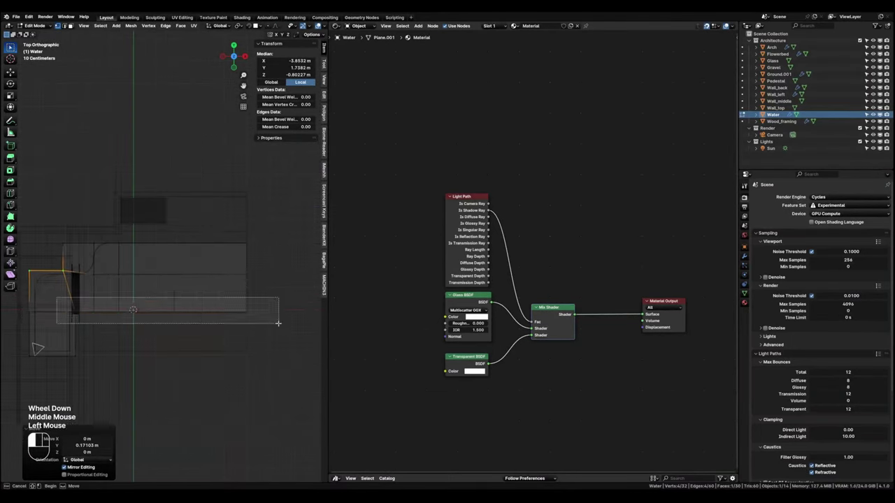
pyautogui.press('g')
pyautogui.press('y')
pyautogui.click(281, 327)
# Move the wide section's upper edge outward along Y and its far end outward along X.
pyautogui.moveTo(34, 230); pyautogui.dragTo(280, 268)
pyautogui.press('g')
pyautogui.press('y')
pyautogui.moveTo(228, 213); pyautogui.dragTo(277, 361)
pyautogui.press('g')
pyautogui.press('x')
pyautogui.click(295, 362)
# Leave Edit Mode and return to the rendered camera view of the pool.
pyautogui.press('Tab')
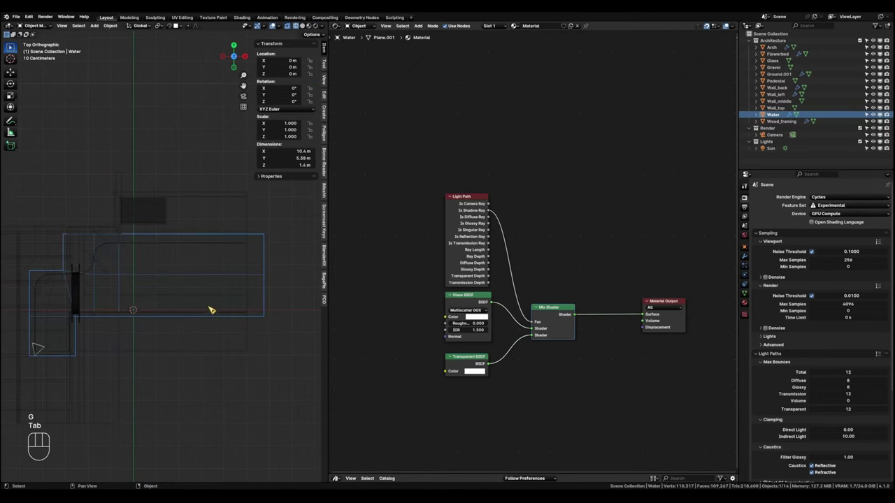
pyautogui.keyDown('shift'); pyautogui.moveTo(211, 310); pyautogui.dragTo(292, 246, button='middle'); pyautogui.keyUp('shift')
pyautogui.hotkey('shift', 'z')
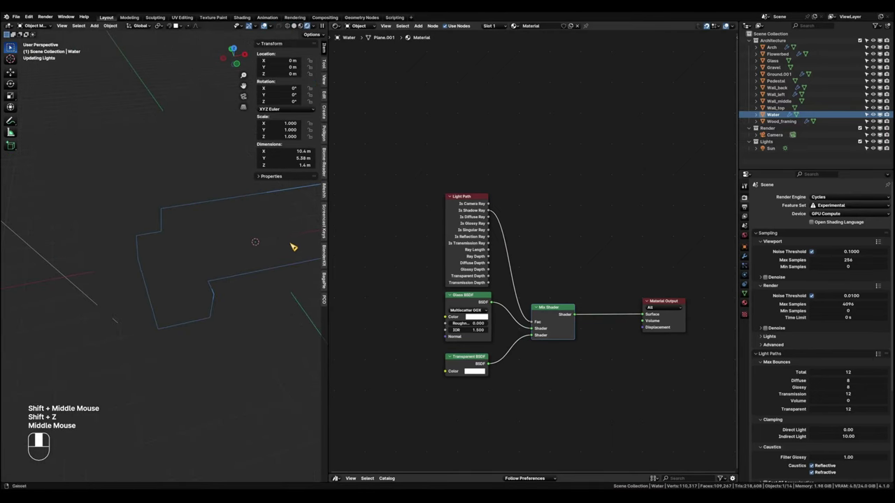
pyautogui.scroll(1, 292, 246)
pyautogui.press('KP_0')
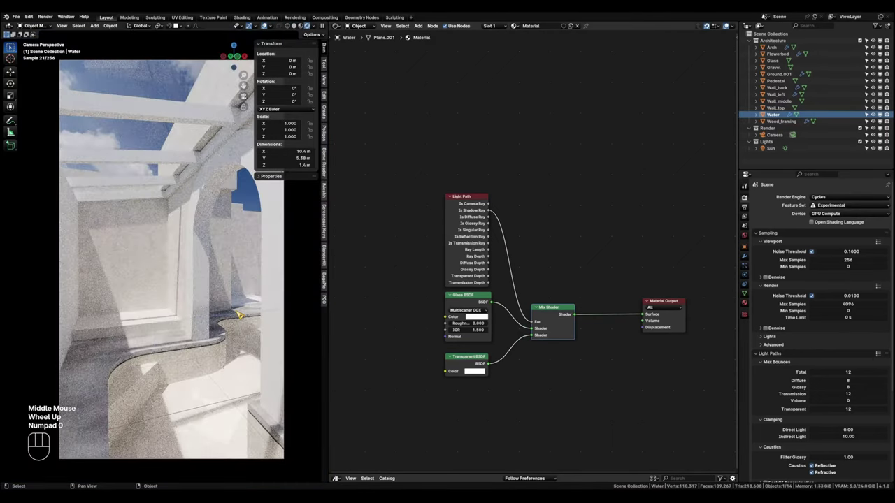
pyautogui.moveTo(224, 379); pyautogui.dragTo(227, 361, button='middle')
# Add a Noise Texture node to the water material, well before the Glass BSDF.
pyautogui.moveTo(492, 376); pyautogui.dragTo(511, 398, button='middle')
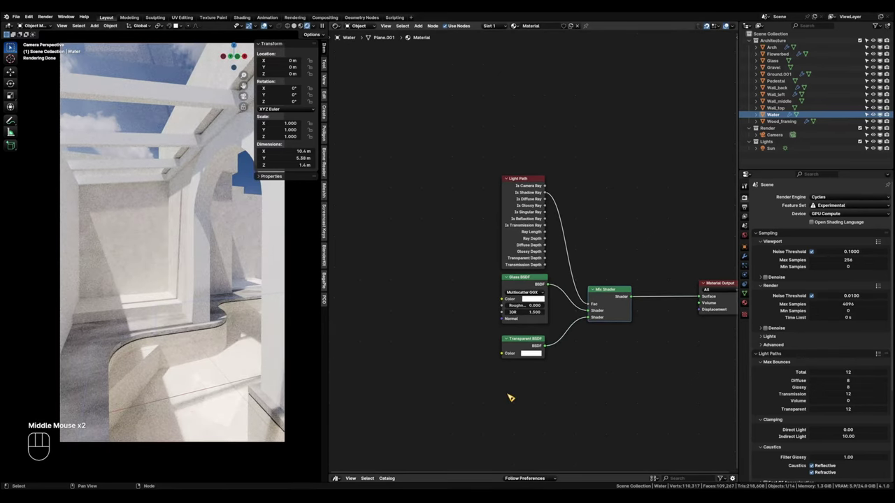
pyautogui.scroll(-1, 506, 397)
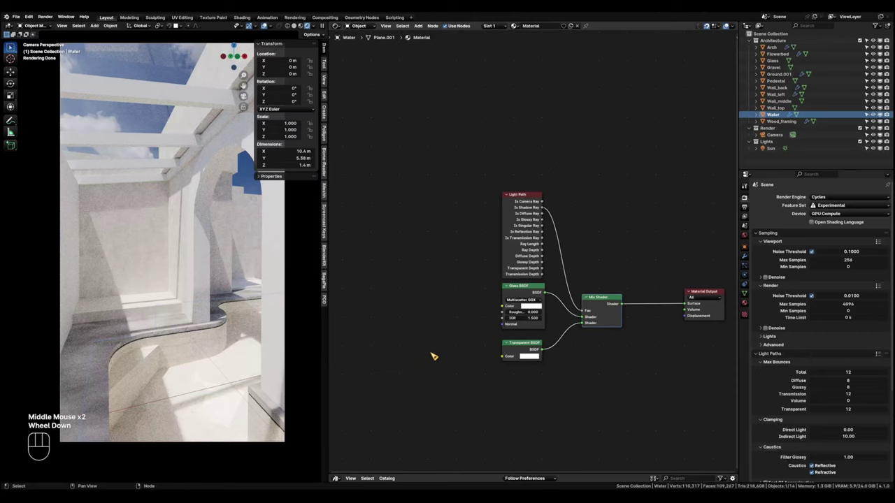
pyautogui.hotkey('shift', 'a')
pyautogui.moveTo(434, 352)
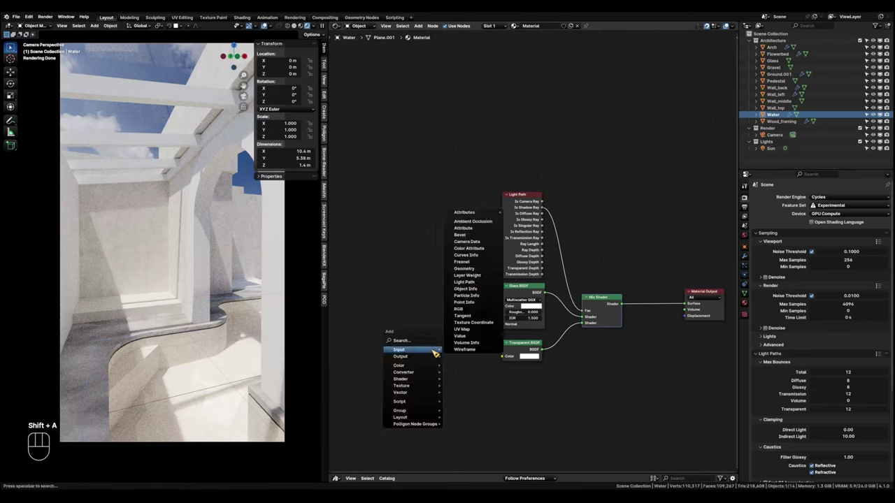
pyautogui.write('noi')
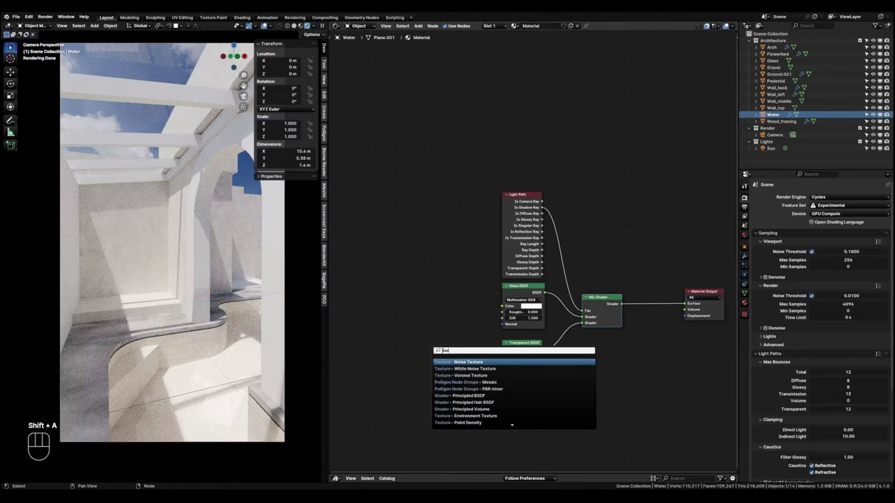
pyautogui.click(468, 361)
pyautogui.click(360, 289)
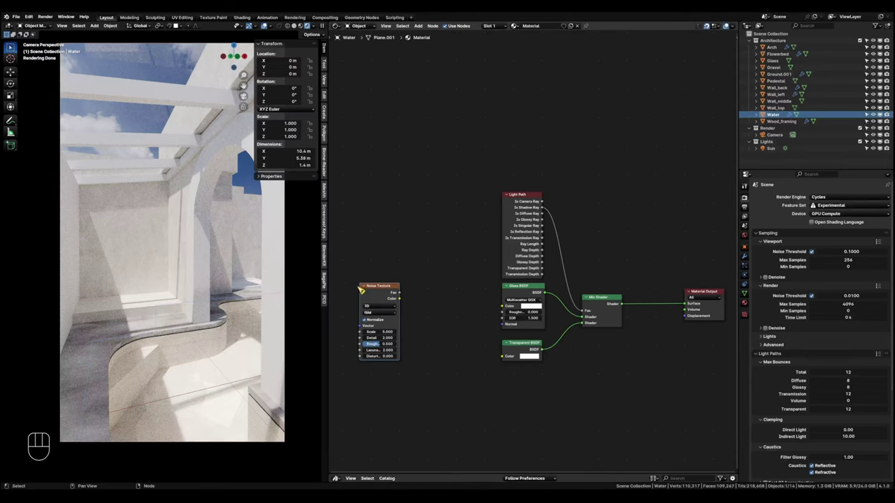
# Add a Bump node between the Noise Texture and the Glass BSDF.
pyautogui.hotkey('shift', 'a')
pyautogui.moveTo(423, 351)
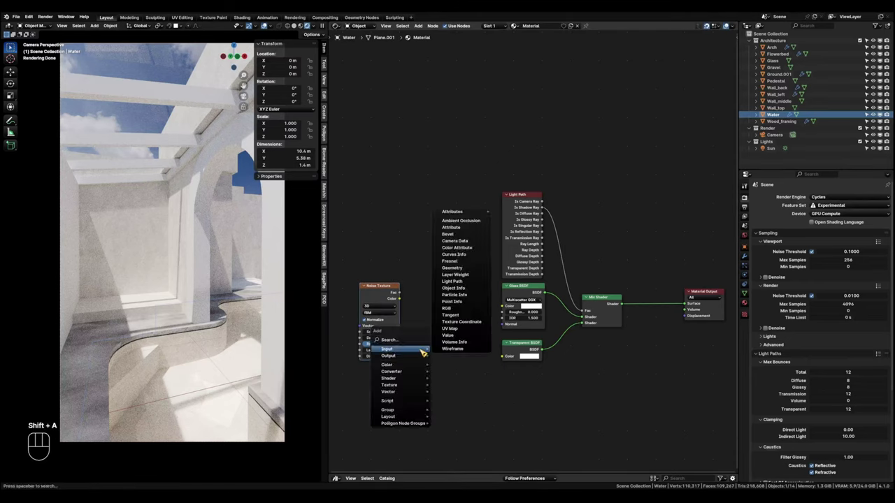
pyautogui.write('bump')
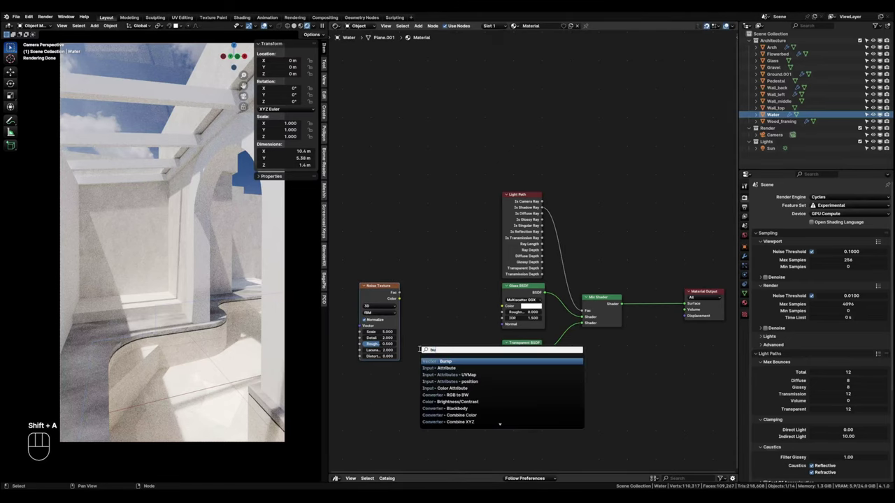
pyautogui.press('Return')
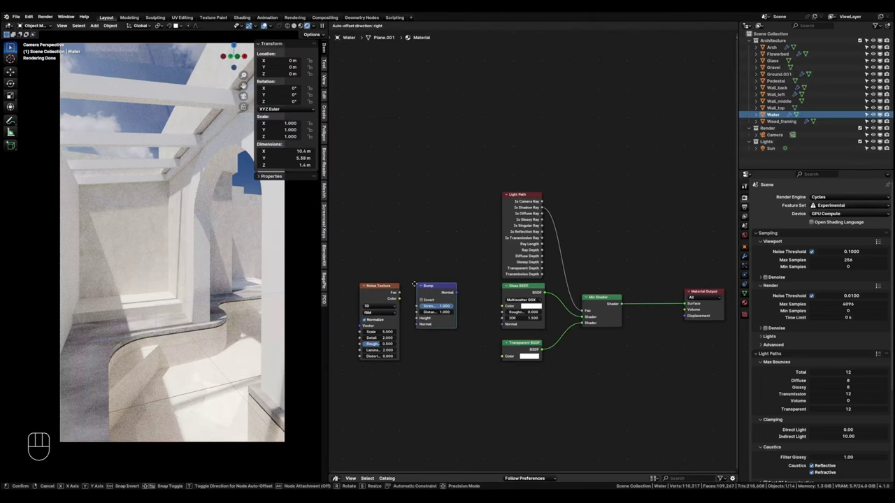
pyautogui.click(415, 299)
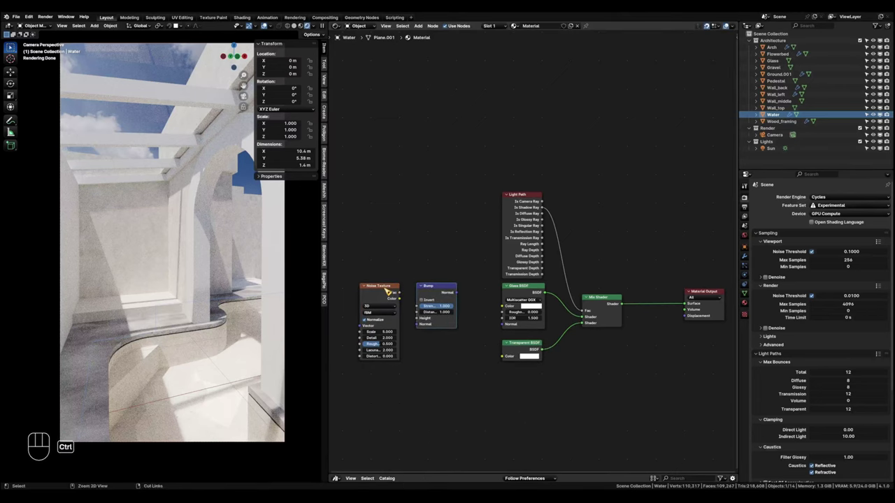
# Preview the Noise Texture's Fac output on the water and set Scale to 17.400, Detail to 2.800 and Distortion to 0.300.
pyautogui.keyDown('ctrl'); pyautogui.keyDown('shift'); pyautogui.click(397, 292); pyautogui.keyUp('shift'); pyautogui.keyUp('ctrl')
pyautogui.moveTo(411, 363); pyautogui.dragTo(421, 366, button='middle')
pyautogui.scroll(1, 445, 358)
pyautogui.scroll(1, 432, 349)
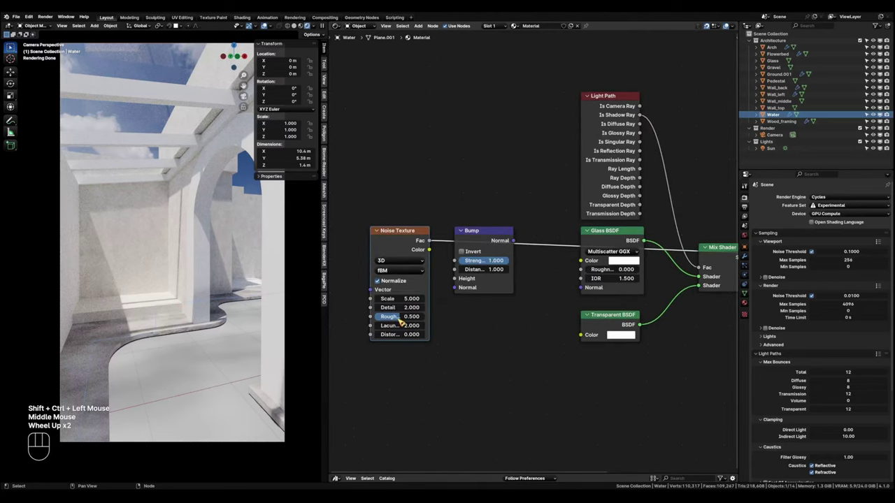
pyautogui.moveTo(390, 302)
pyautogui.mouseDown()
pyautogui.moveTo(443, 302)
pyautogui.moveTo(393, 309)
pyautogui.moveTo(404, 308)
pyautogui.mouseUp()
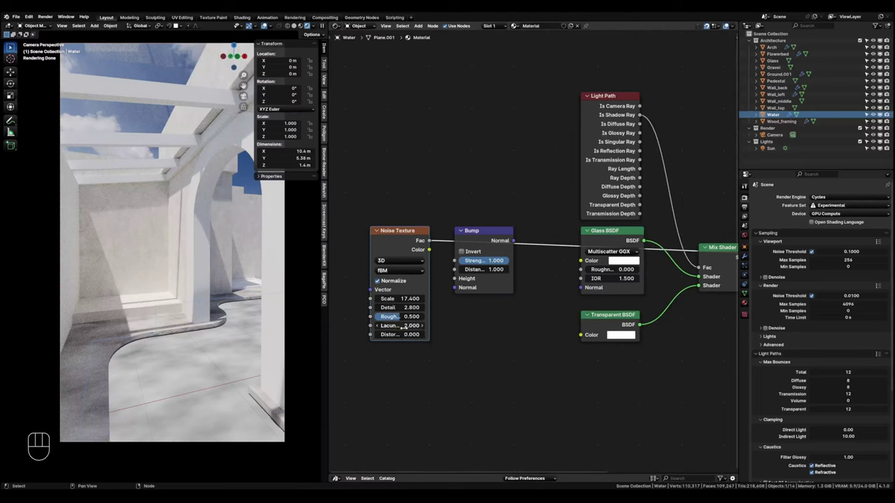
pyautogui.moveTo(404, 334)
pyautogui.mouseDown()
pyautogui.moveTo(380, 334)
pyautogui.moveTo(402, 334)
pyautogui.mouseUp()
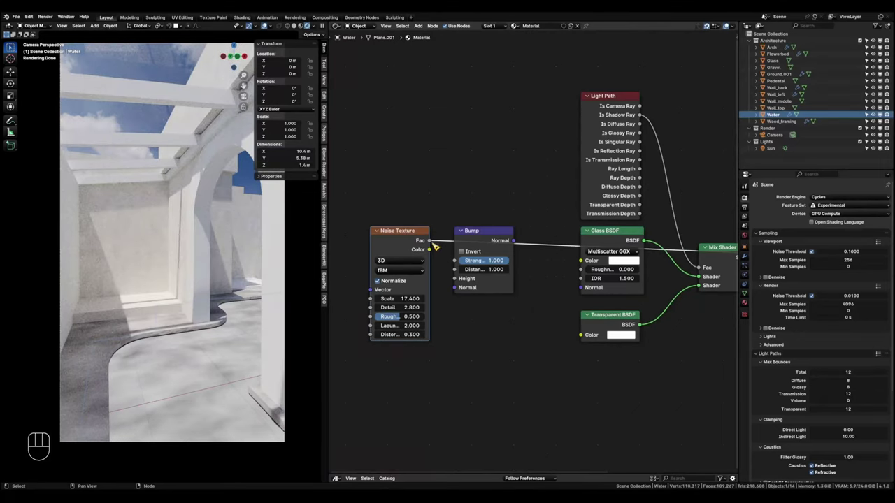
# Wire the Noise Texture's Fac through the Bump's Height into the Glass BSDF's Normal, restoring the Mix Shader output, and set Bump Strength to 0.094.
pyautogui.moveTo(429, 249); pyautogui.dragTo(455, 279)
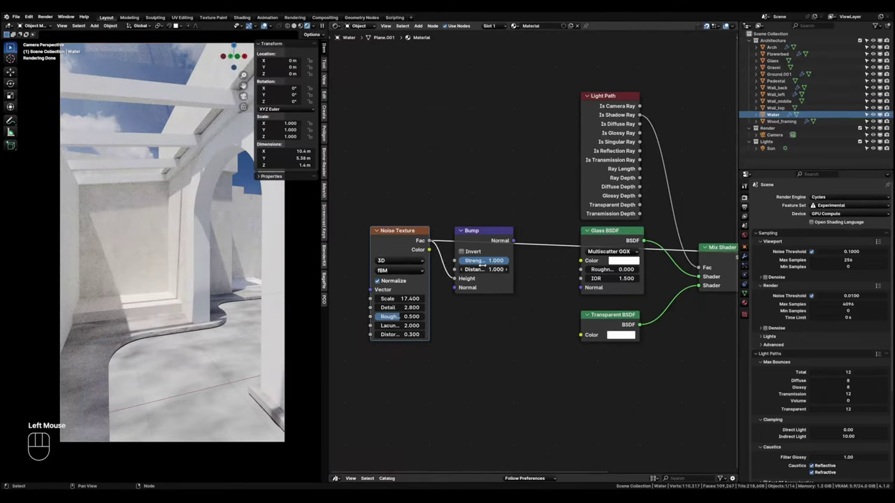
pyautogui.moveTo(513, 241); pyautogui.dragTo(584, 290)
pyautogui.moveTo(654, 349); pyautogui.dragTo(580, 357, button='middle')
pyautogui.keyDown('ctrl'); pyautogui.keyDown('shift'); pyautogui.click(664, 260); pyautogui.keyUp('shift'); pyautogui.keyUp('ctrl')
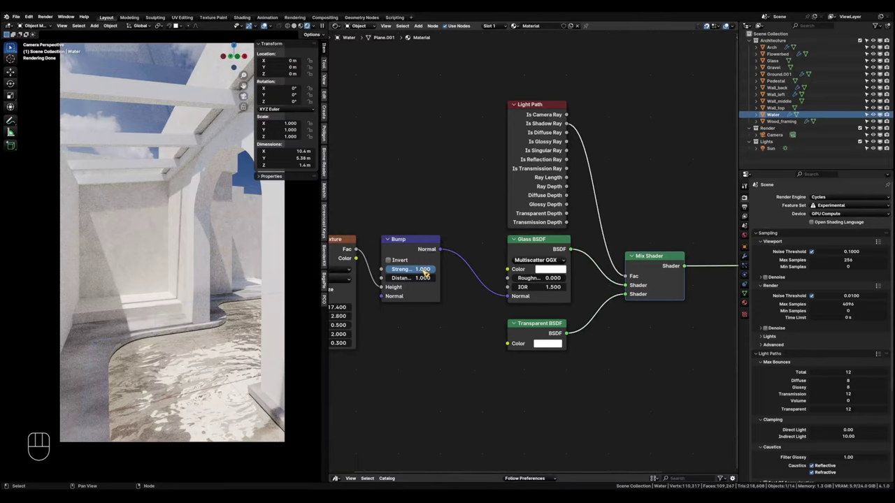
pyautogui.moveTo(418, 269); pyautogui.dragTo(393, 273)
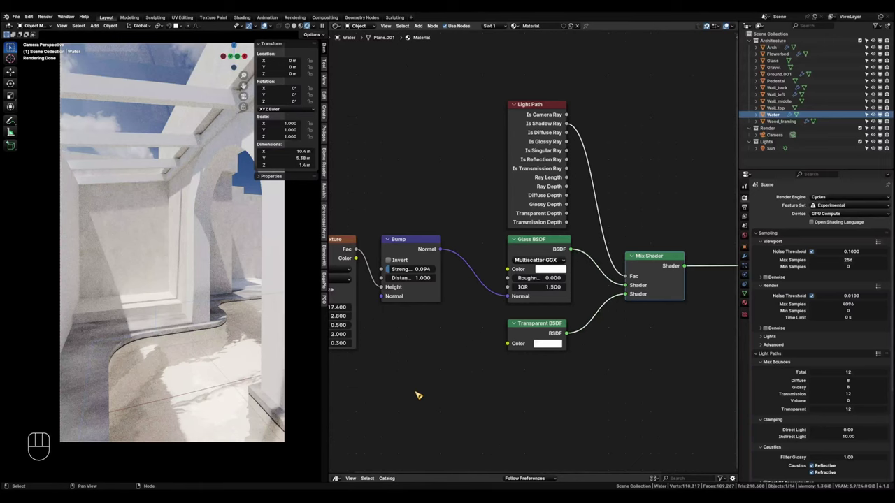
# Add a Volume Absorption node below the Mix Shader and connect it to the Material Output's Volume input.
pyautogui.moveTo(573, 329); pyautogui.dragTo(517, 322, button='middle')
pyautogui.scroll(-2, 518, 321)
pyautogui.moveTo(559, 307); pyautogui.dragTo(501, 297, button='middle')
pyautogui.moveTo(653, 244); pyautogui.dragTo(632, 249)
pyautogui.moveTo(486, 358); pyautogui.dragTo(519, 334, button='middle')
pyautogui.hotkey('shift', 'a')
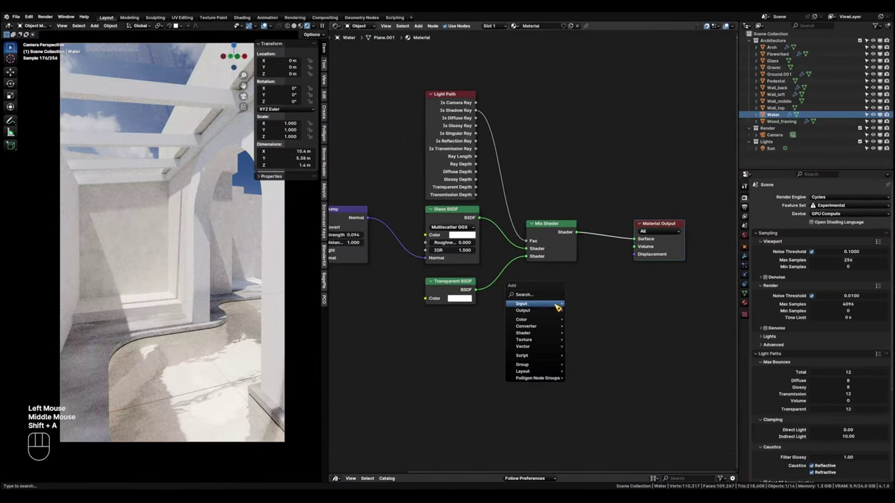
pyautogui.moveTo(563, 305)
pyautogui.moveTo(539, 336)
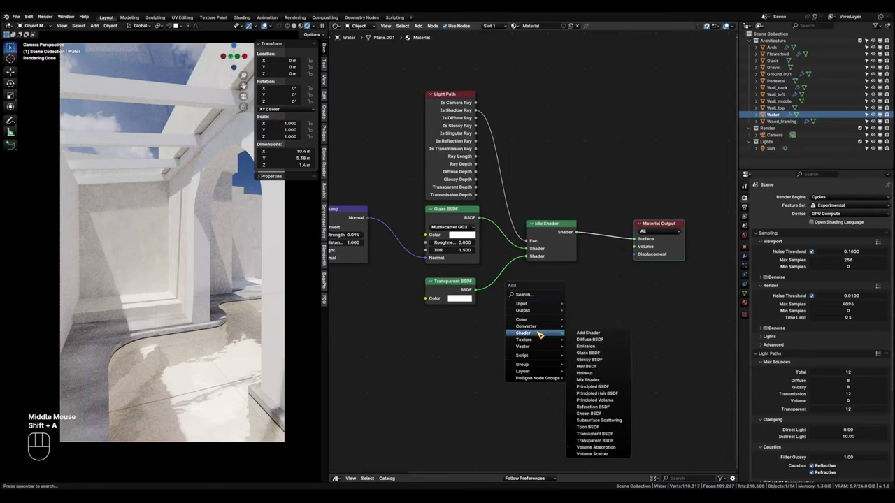
pyautogui.click(596, 447)
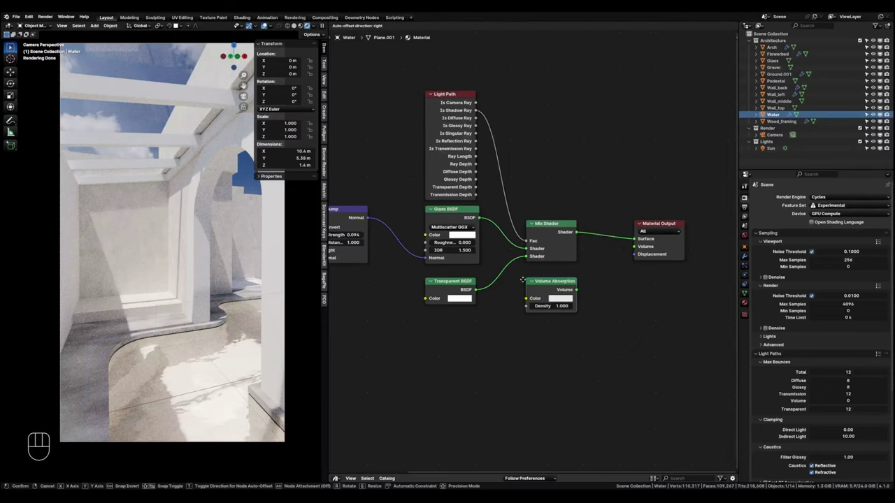
pyautogui.click(589, 292)
pyautogui.moveTo(579, 291); pyautogui.dragTo(638, 248)
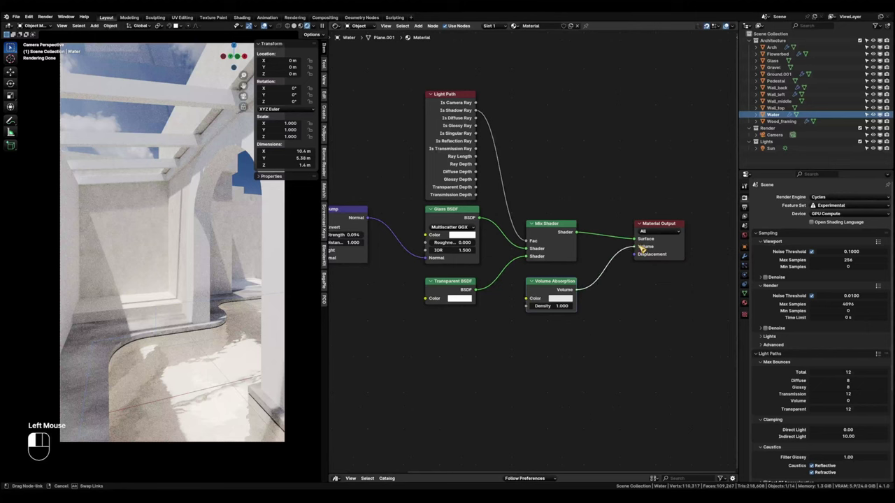
# Set the Volume Absorption node's Density to 0.500 and its color to a saturated turquoise.
pyautogui.moveTo(557, 306); pyautogui.dragTo(530, 306)
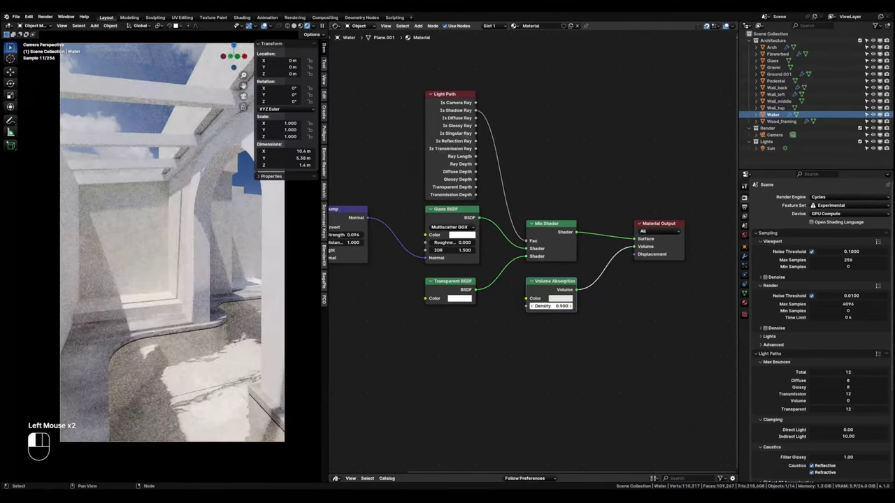
pyautogui.click(565, 300)
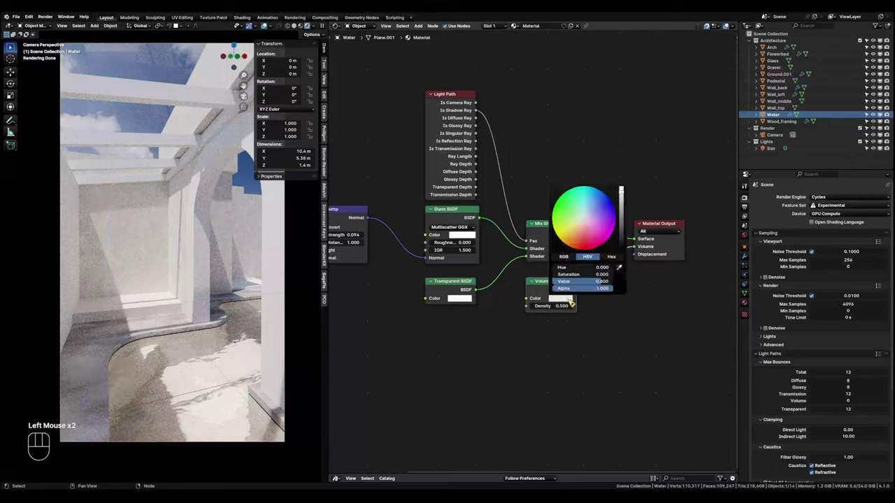
pyautogui.click(564, 218)
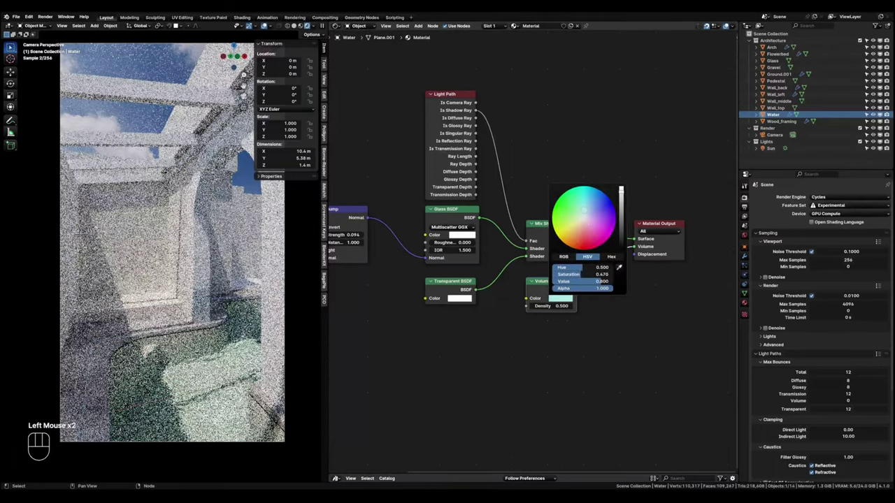
pyautogui.moveTo(584, 201); pyautogui.dragTo(585, 199)
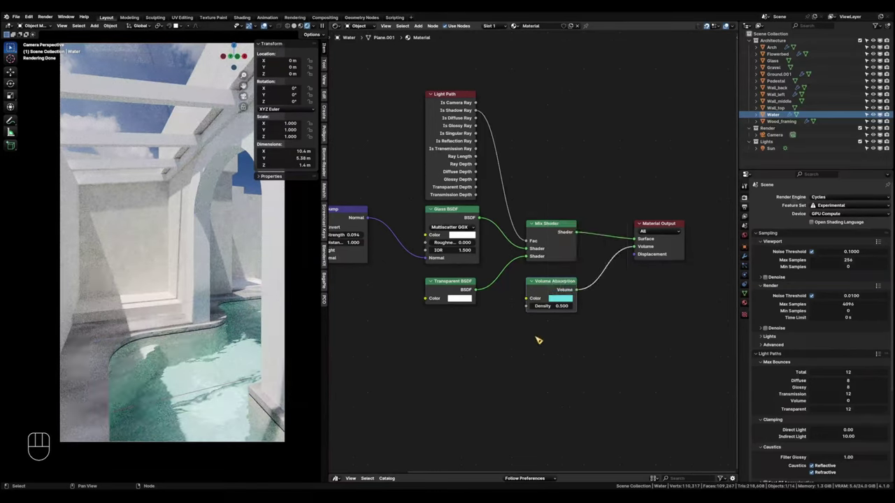
# Tint the colors of the Glass BSDF and the Transparent BSDF a very pale cyan.
pyautogui.click(463, 235)
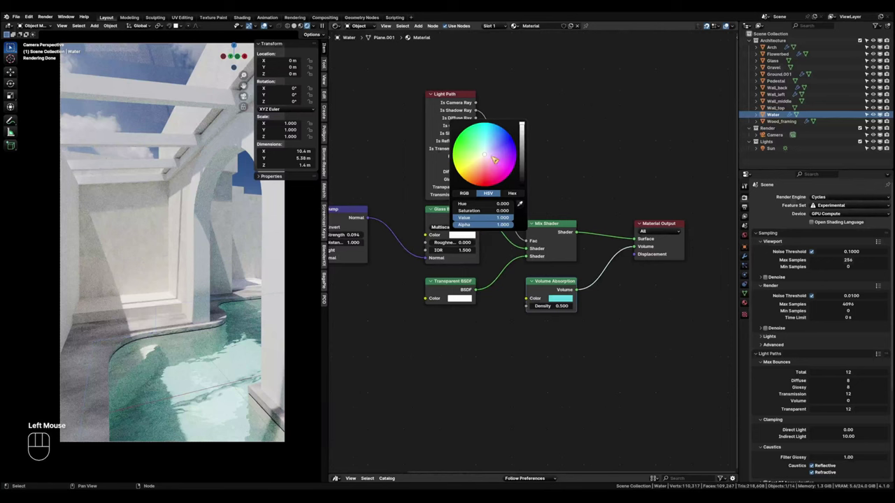
pyautogui.moveTo(487, 157); pyautogui.dragTo(484, 151)
pyautogui.click(460, 299)
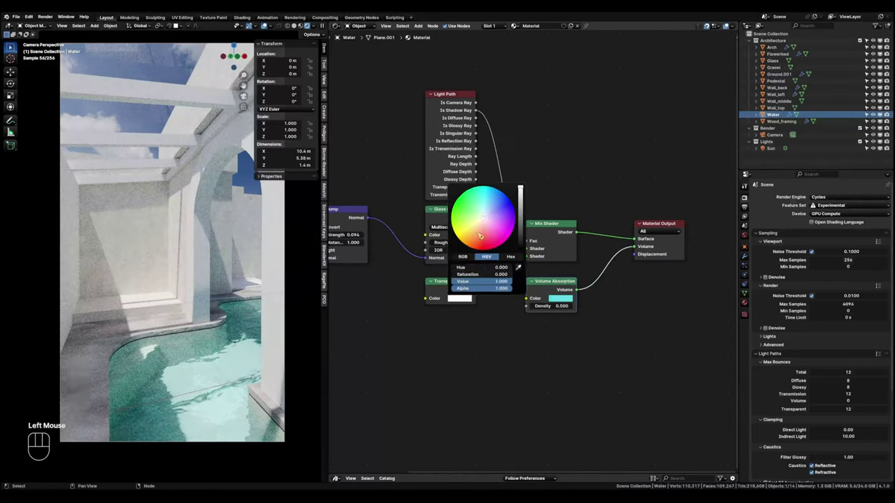
pyautogui.moveTo(487, 221); pyautogui.dragTo(483, 215)
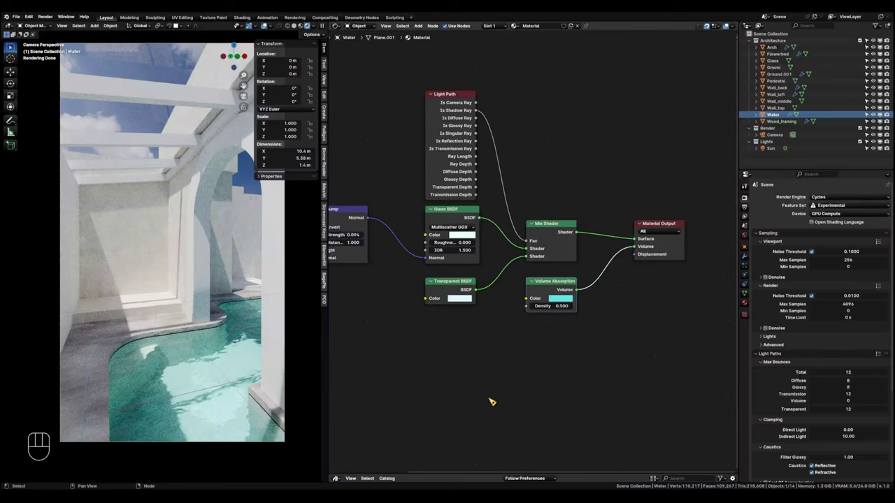
# Set the Glass BSDF's IOR to 1.33 for water.
pyautogui.click(469, 249)
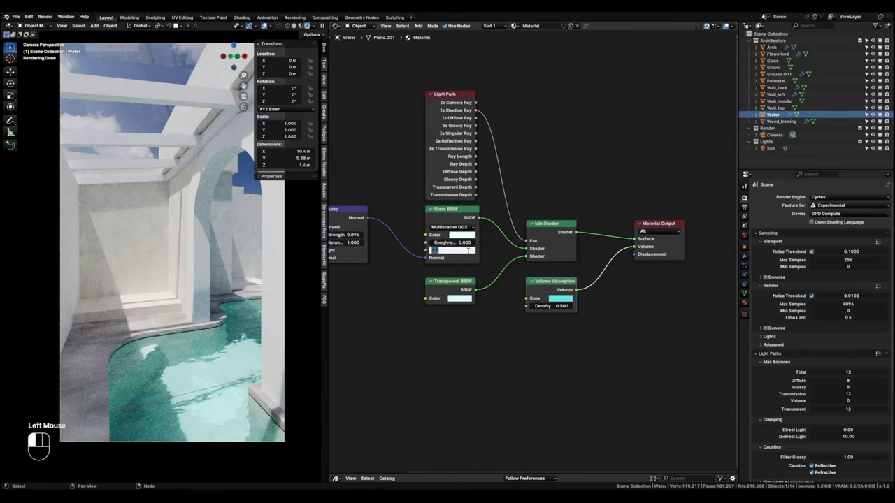
pyautogui.write('1.33')
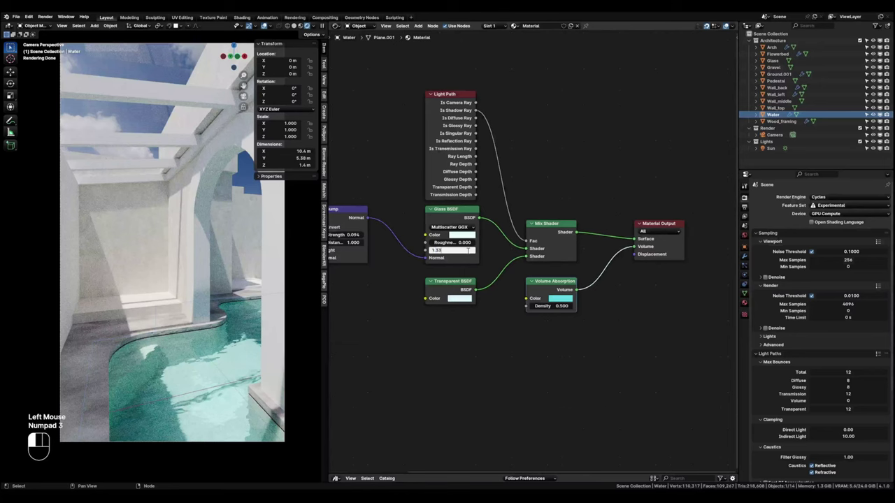
pyautogui.press('Return')
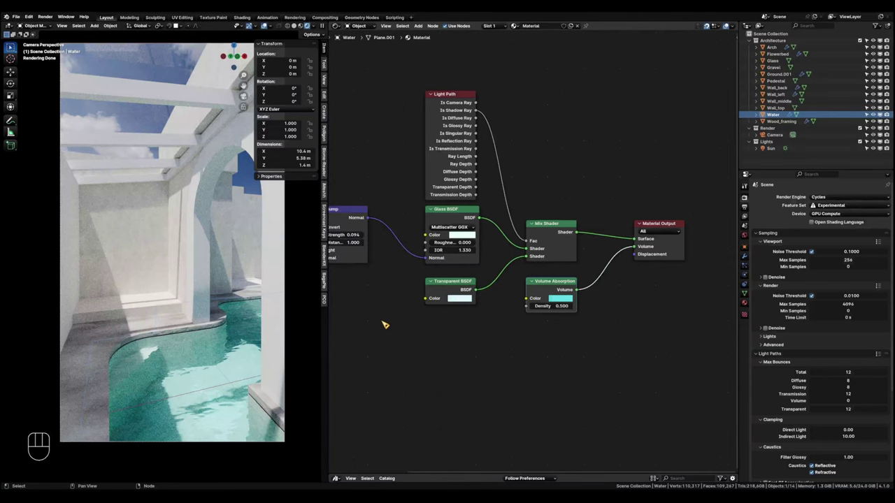
# Soften the water ripples by setting Bump Strength to 0.087 and Noise Texture Scale to 14.810.
pyautogui.moveTo(383, 325); pyautogui.dragTo(517, 340, button='middle')
pyautogui.scroll(2, 385, 296)
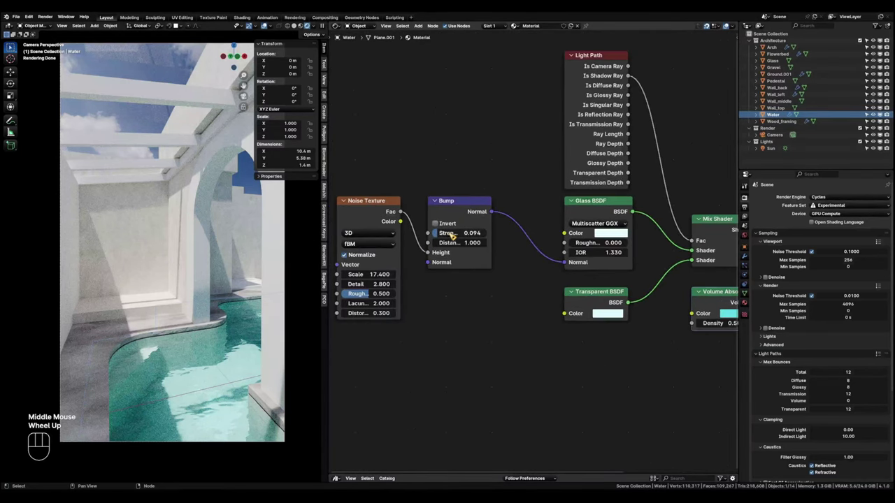
pyautogui.moveTo(451, 236)
pyautogui.keyDown('shift'); pyautogui.mouseDown()
pyautogui.moveTo(427, 236)
pyautogui.moveTo(434, 236)
pyautogui.mouseUp(); pyautogui.keyUp('shift')
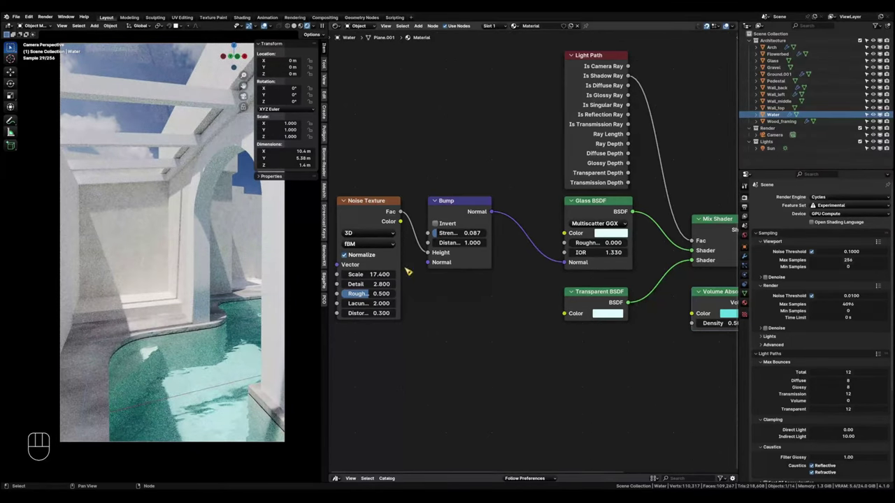
pyautogui.keyDown('shift'); pyautogui.moveTo(383, 274); pyautogui.dragTo(362, 274); pyautogui.keyUp('shift')
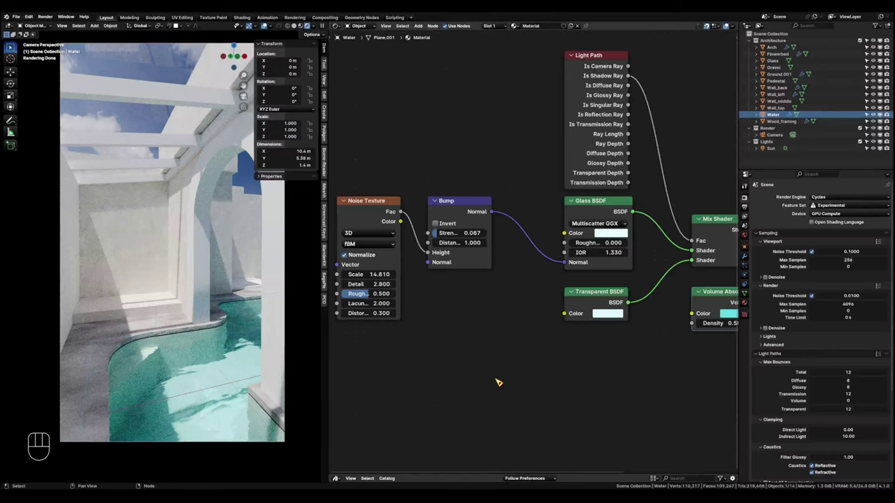
# Assign the existing Concrete material to the Flowerbed object behind the pool.
pyautogui.scroll(-2, 492, 382)
pyautogui.click(253, 291)
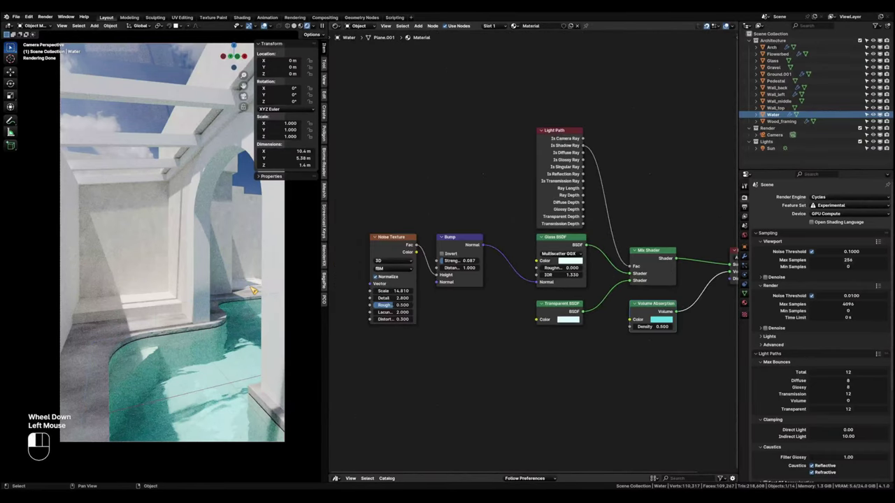
pyautogui.click(519, 26)
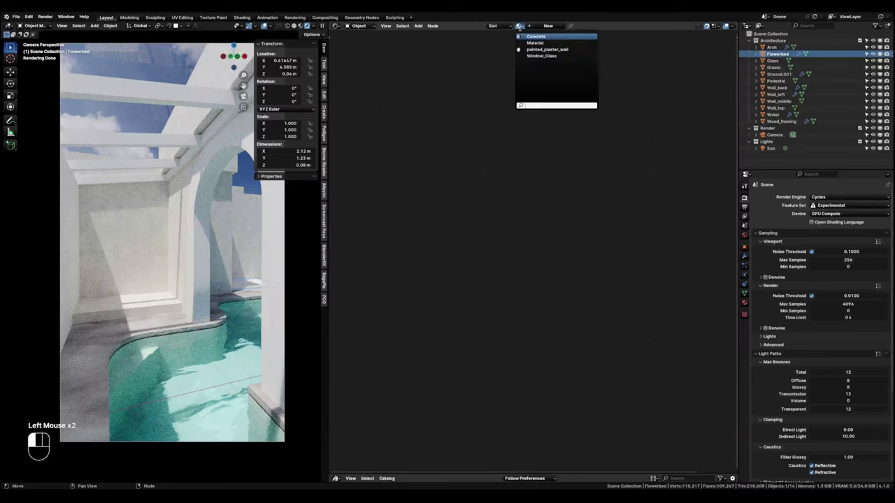
pyautogui.click(543, 36)
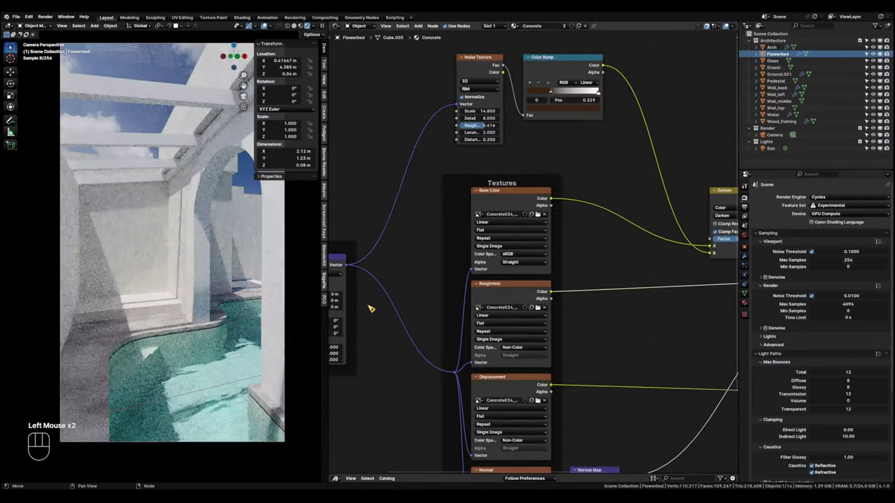
# Unwrap all of the Flowerbed's faces with Cube Projection and return to Object Mode.
pyautogui.press('Tab')
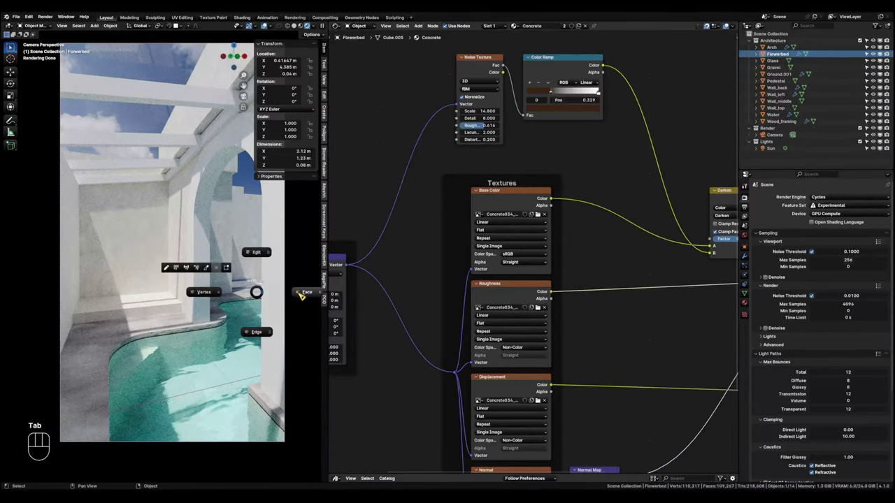
pyautogui.press('a')
pyautogui.press('u')
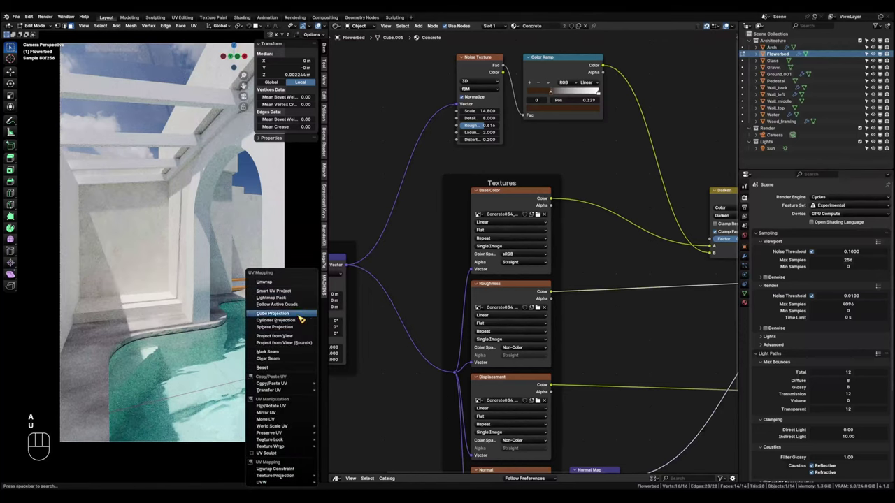
pyautogui.click(301, 314)
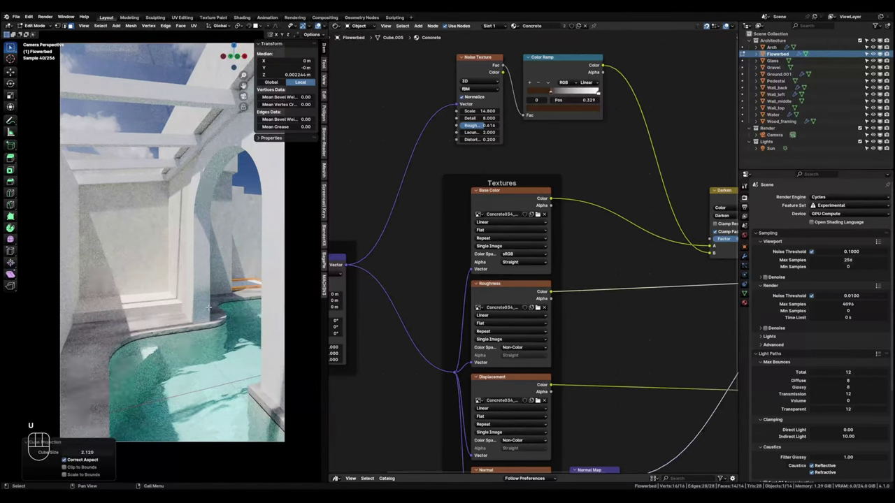
pyautogui.press('Tab')
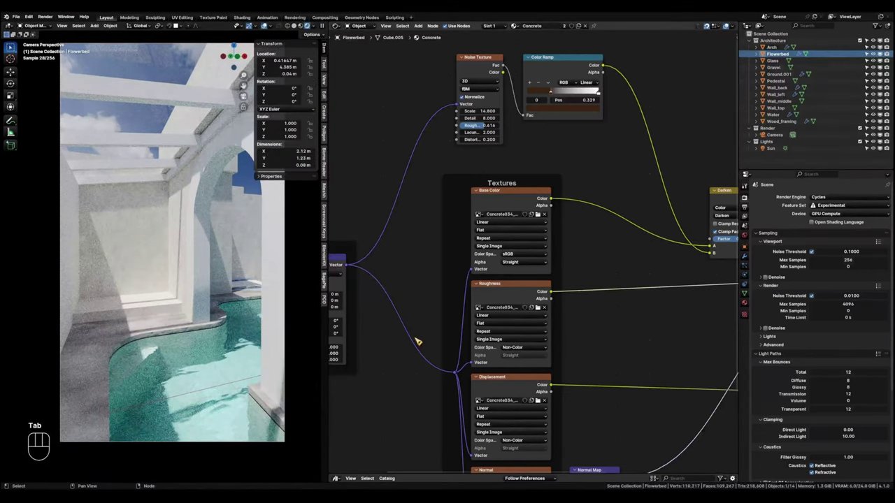
# Isolate the Gravel plane in local view and apply the ganges_river_pebbles material from the asset library's Rock category.
pyautogui.click(258, 295)
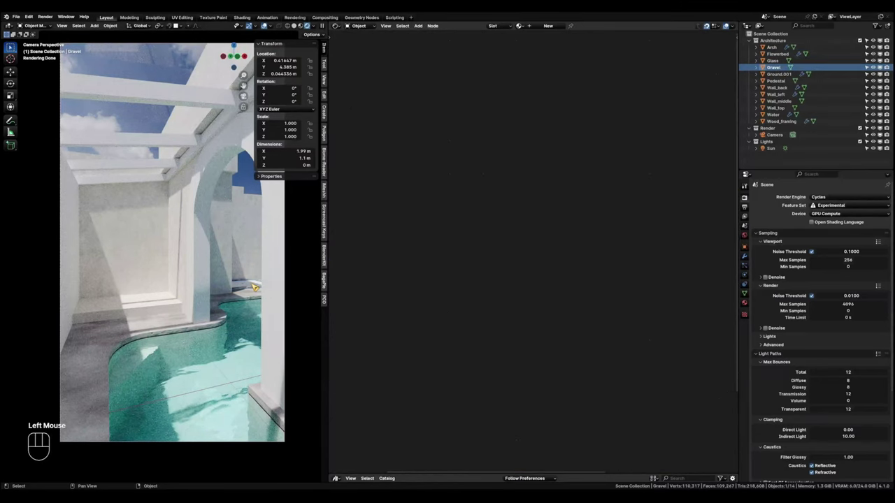
pyautogui.press('KP_Divide')
pyautogui.keyDown('shift'); pyautogui.moveTo(154, 260); pyautogui.dragTo(186, 303, button='middle'); pyautogui.keyUp('shift')
pyautogui.moveTo(500, 474); pyautogui.dragTo(501, 289)
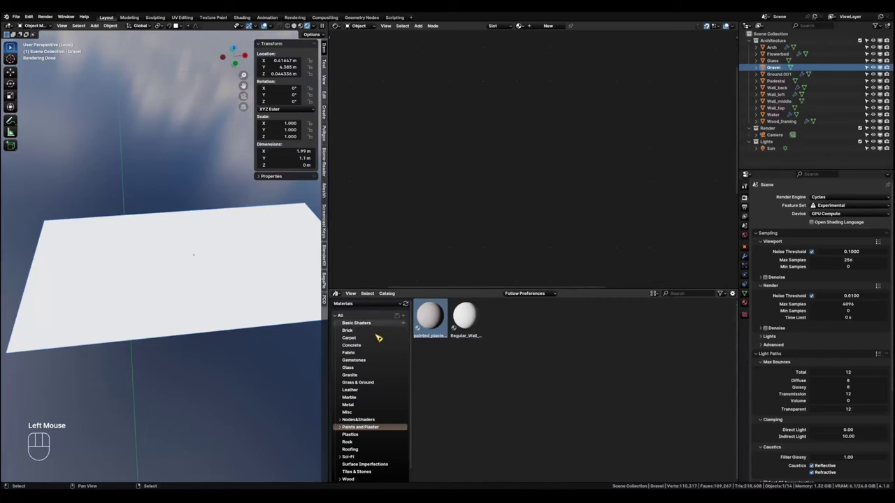
pyautogui.doubleClick(369, 443)
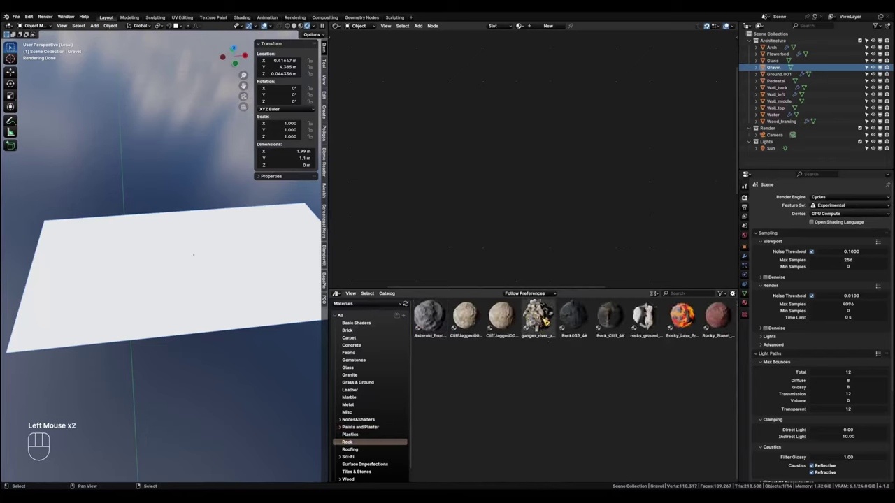
pyautogui.moveTo(544, 318); pyautogui.dragTo(200, 259)
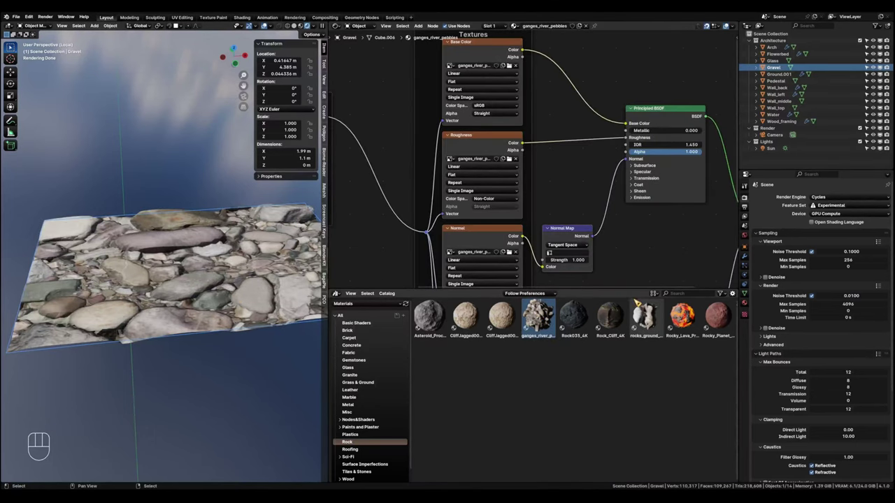
# Set the pebble material's Mapping Scale to 6.800 on X, Y and Z.
pyautogui.moveTo(631, 288); pyautogui.dragTo(631, 474)
pyautogui.scroll(-2, 394, 337)
pyautogui.moveTo(394, 336); pyautogui.dragTo(557, 313, button='middle')
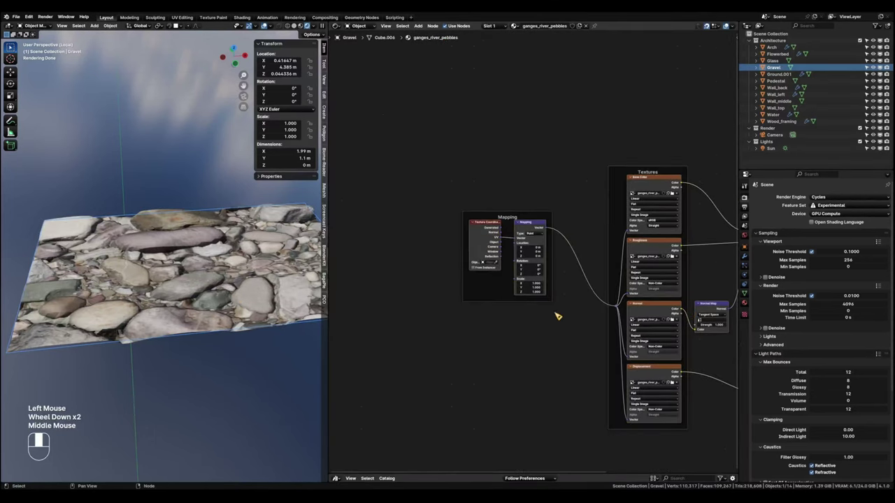
pyautogui.scroll(1, 556, 317)
pyautogui.moveTo(516, 272); pyautogui.dragTo(585, 284)
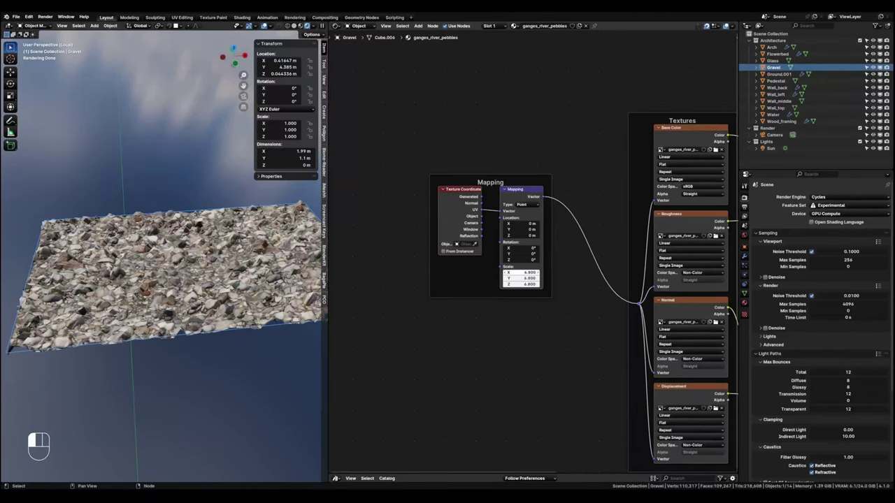
# Set the pebble material's Displacement Scale to 0.090.
pyautogui.scroll(1, 196, 289)
pyautogui.scroll(-2, 205, 297)
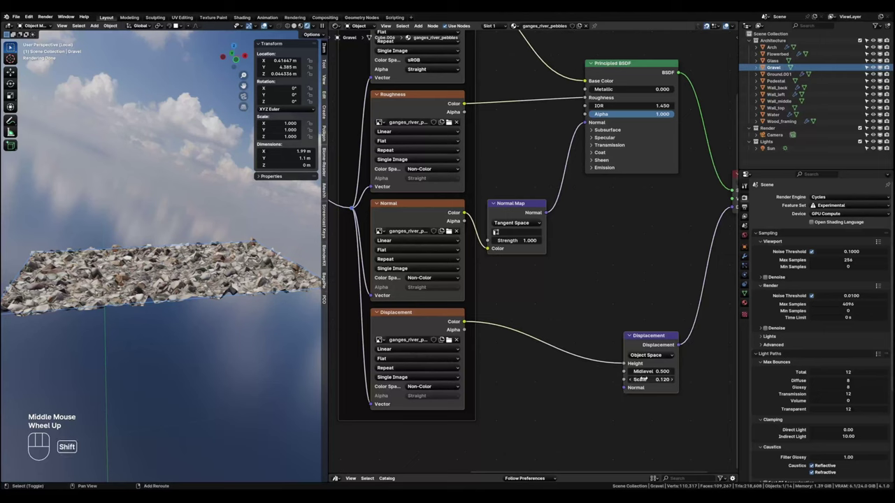
pyautogui.keyDown('shift'); pyautogui.moveTo(643, 379); pyautogui.dragTo(635, 379); pyautogui.keyUp('shift')
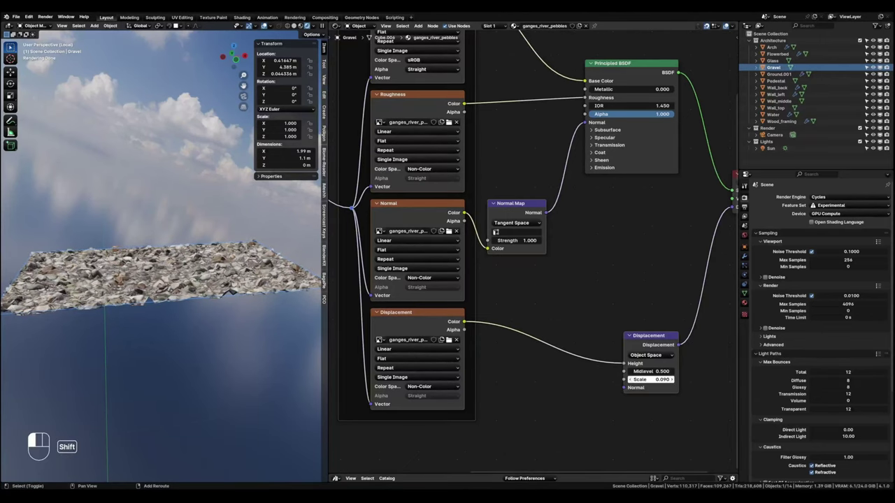
# Bring the Gravel plane back from local view into the full scene and set its pebble material's Displacement Scale to 0.120.
pyautogui.scroll(2, 189, 325)
pyautogui.moveTo(195, 286); pyautogui.dragTo(217, 320, button='middle')
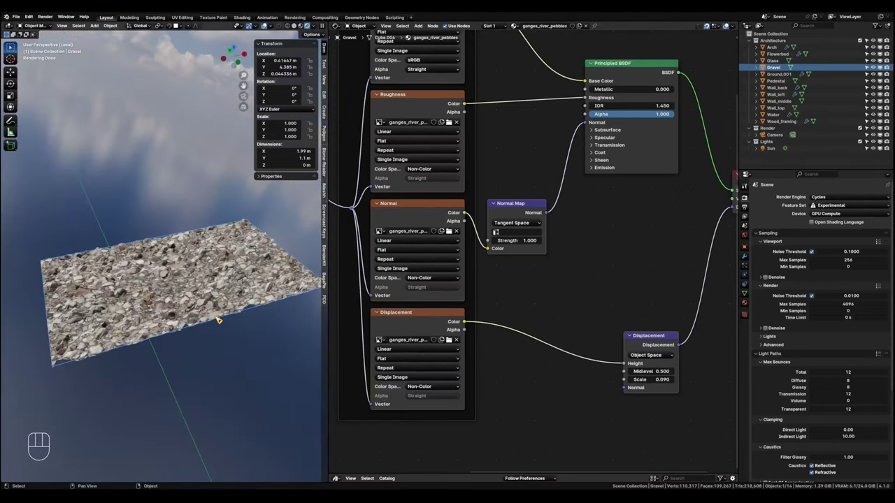
pyautogui.press('KP_Divide')
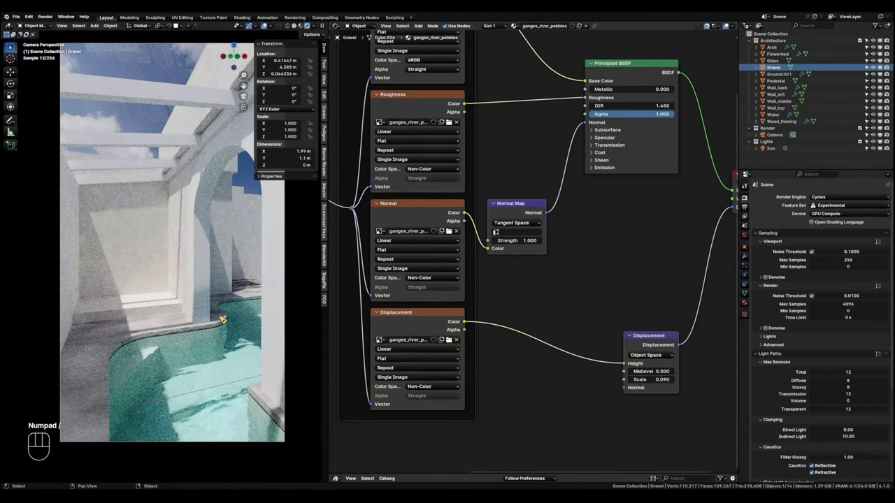
pyautogui.keyDown('ctrl'); pyautogui.click(302, 418); pyautogui.keyUp('ctrl')
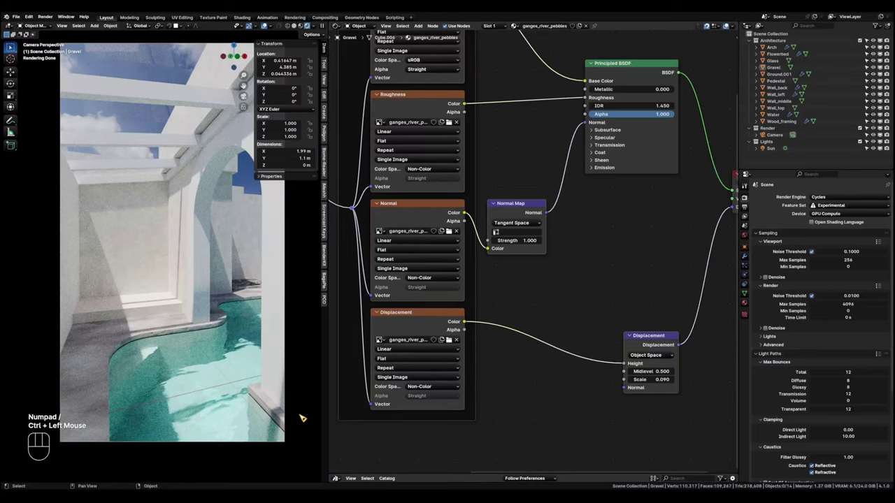
pyautogui.keyDown('shift'); pyautogui.moveTo(656, 380); pyautogui.dragTo(676, 380); pyautogui.keyUp('shift')
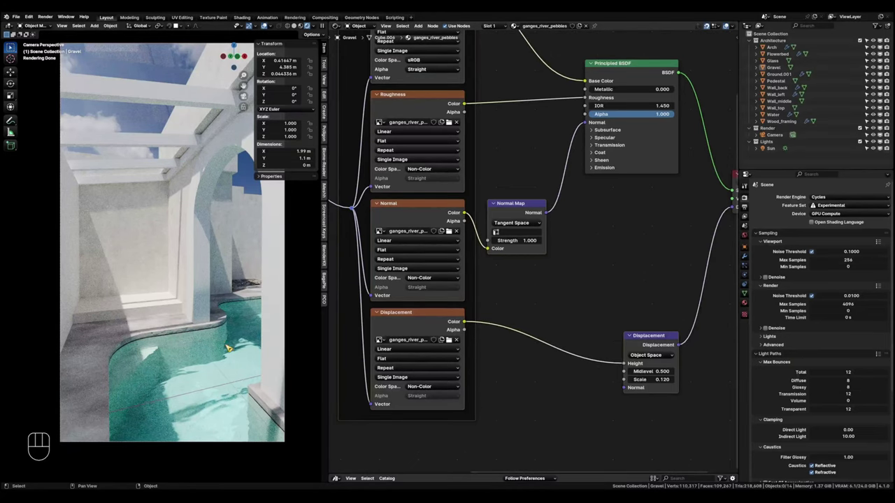
# Apply the white_sandstone_bricks_03 material from the asset library's Brick category to Wall_left.
pyautogui.click(144, 253)
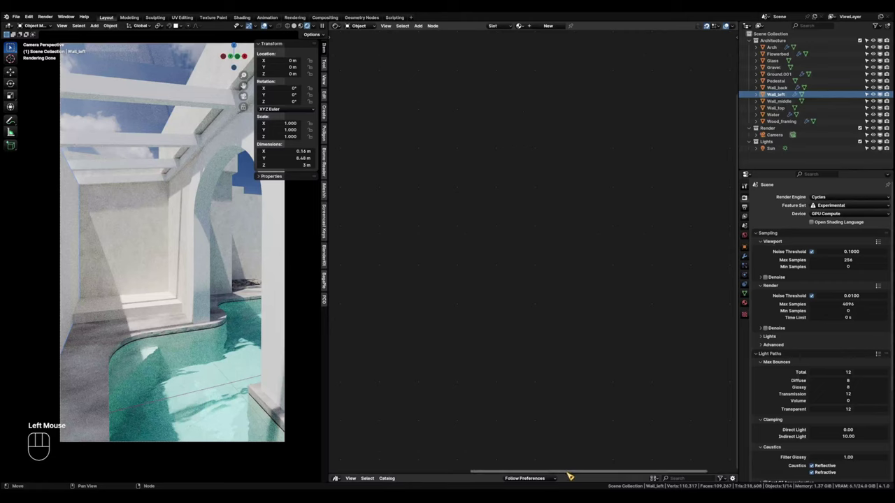
pyautogui.moveTo(565, 474); pyautogui.dragTo(552, 203)
pyautogui.click(348, 242)
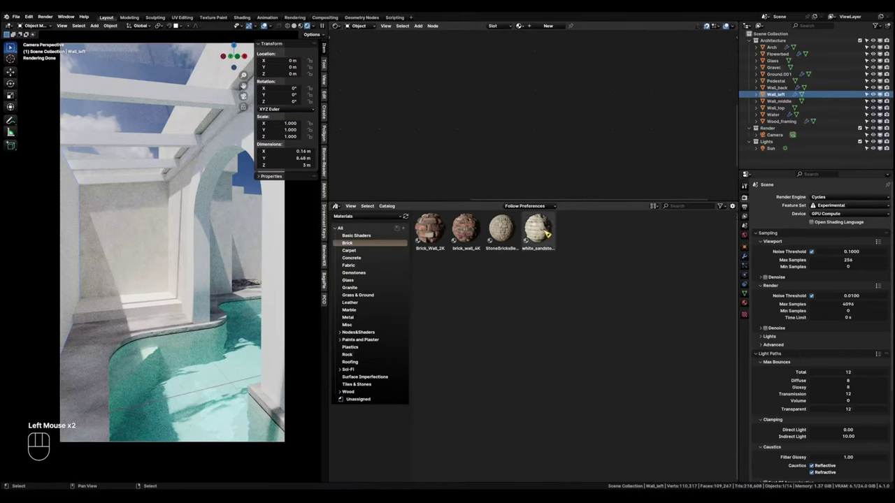
pyautogui.moveTo(547, 235); pyautogui.dragTo(67, 246)
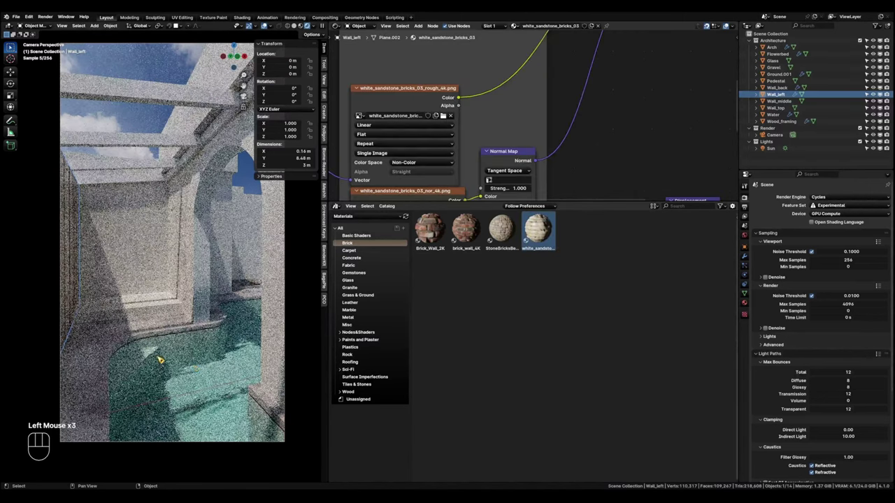
pyautogui.moveTo(562, 202); pyautogui.dragTo(563, 475)
# Unwrap all of Wall_left's faces with Cube Projection and return to Object Mode.
pyautogui.press('Tab')
pyautogui.press('a')
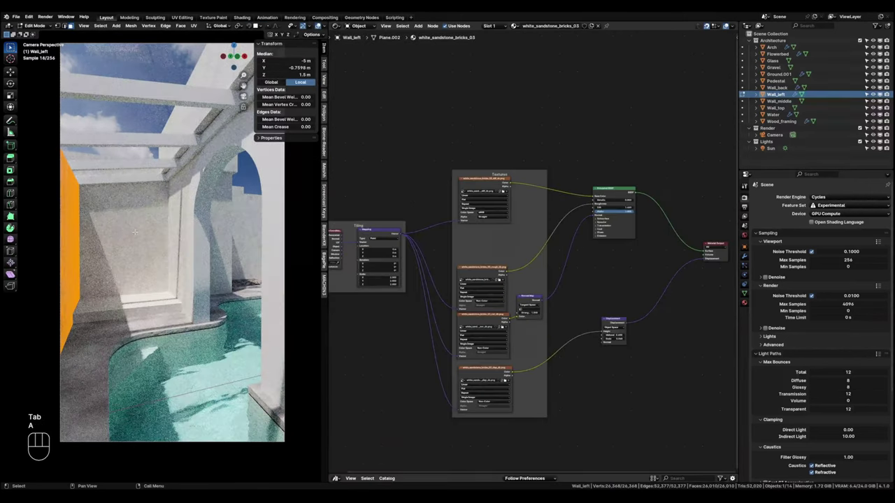
pyautogui.press('u')
pyautogui.click(139, 234)
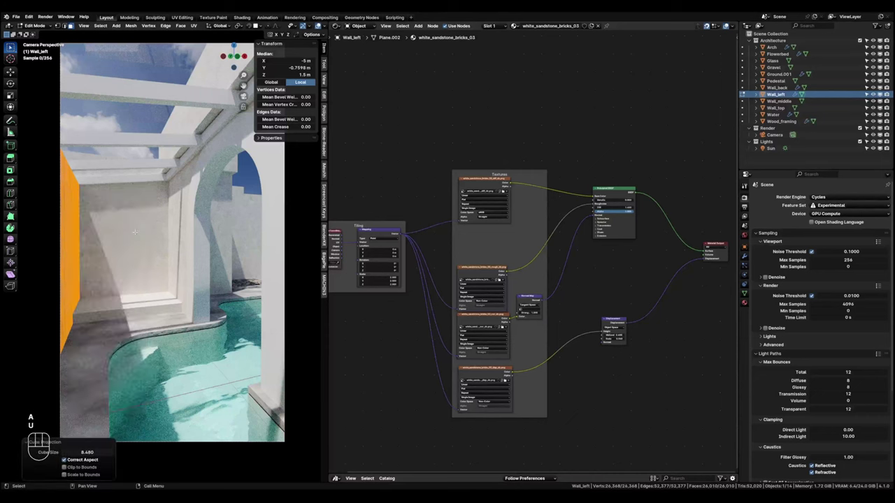
pyautogui.press('Tab')
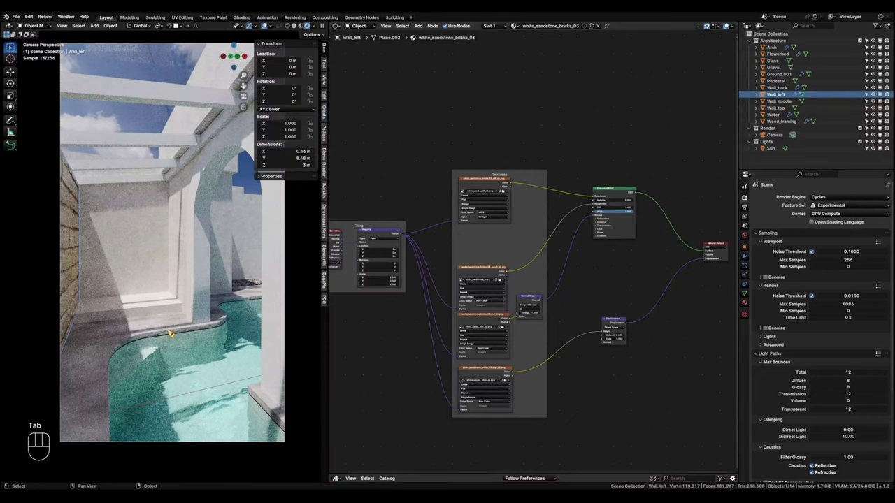
# Set the sandstone brick material's Mapping Scale to 4.700 on X, Y and Z.
pyautogui.moveTo(420, 336); pyautogui.dragTo(485, 344, button='middle')
pyautogui.scroll(3, 422, 312)
pyautogui.moveTo(517, 288)
pyautogui.mouseDown()
pyautogui.moveTo(517, 304)
pyautogui.moveTo(559, 304)
pyautogui.moveTo(530, 294)
pyautogui.mouseUp()
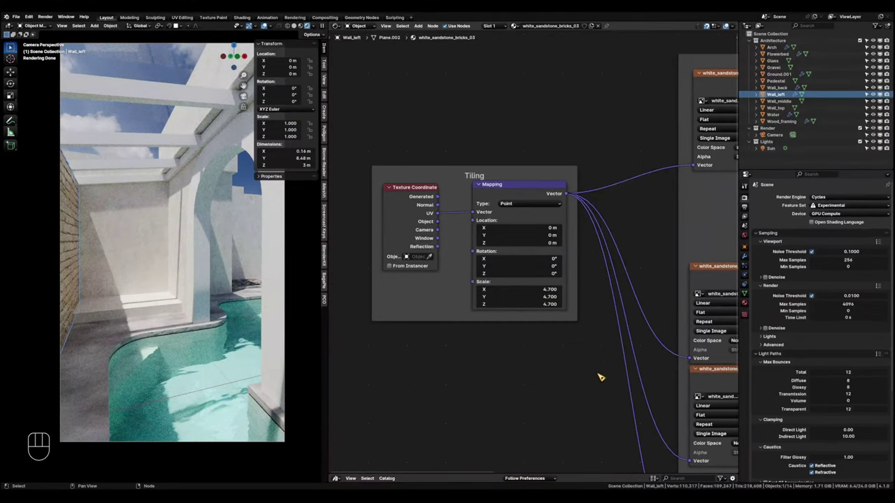
# Set the sandstone brick material's Displacement Scale to 0.090, checking the relief close to the wall before returning to the camera view.
pyautogui.scroll(-1, 600, 377)
pyautogui.moveTo(589, 373); pyautogui.dragTo(524, 343, button='middle')
pyautogui.moveTo(630, 361); pyautogui.dragTo(449, 363, button='middle')
pyautogui.scroll(3, 518, 336)
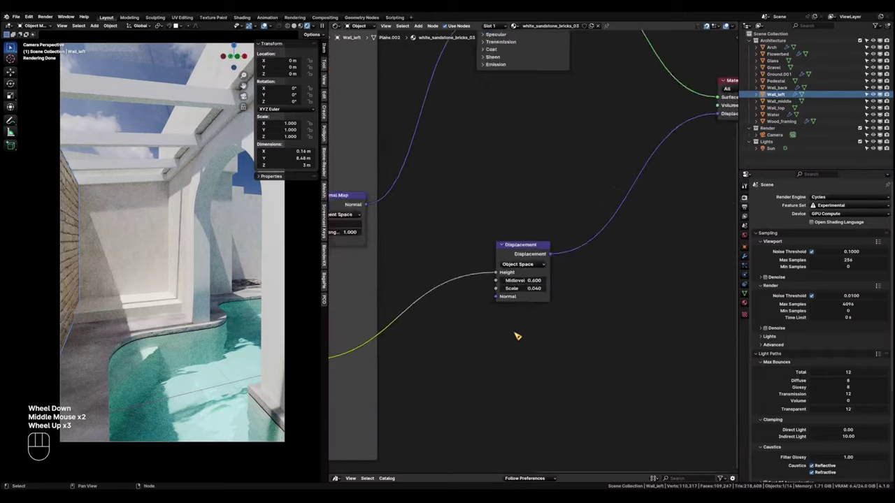
pyautogui.moveTo(519, 281)
pyautogui.keyDown('shift'); pyautogui.mouseDown()
pyautogui.moveTo(543, 282)
pyautogui.moveTo(523, 281)
pyautogui.mouseUp(); pyautogui.keyUp('shift')
pyautogui.keyDown('shift'); pyautogui.moveTo(173, 317); pyautogui.dragTo(129, 322, button='middle'); pyautogui.keyUp('shift')
pyautogui.moveTo(129, 322); pyautogui.dragTo(273, 314, button='middle')
pyautogui.moveTo(122, 324); pyautogui.dragTo(370, 323, button='middle')
pyautogui.keyDown('shift'); pyautogui.moveTo(165, 326); pyautogui.dragTo(241, 295, button='middle'); pyautogui.keyUp('shift')
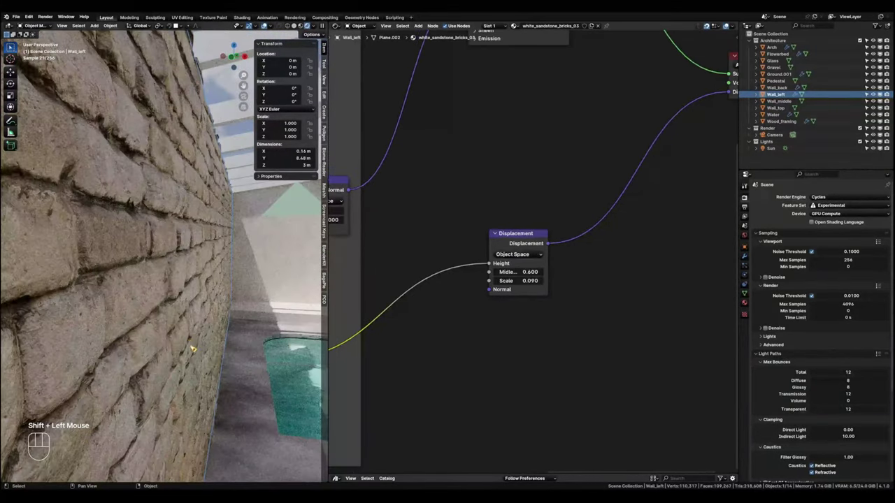
pyautogui.scroll(-3, 188, 329)
pyautogui.scroll(4, 199, 330)
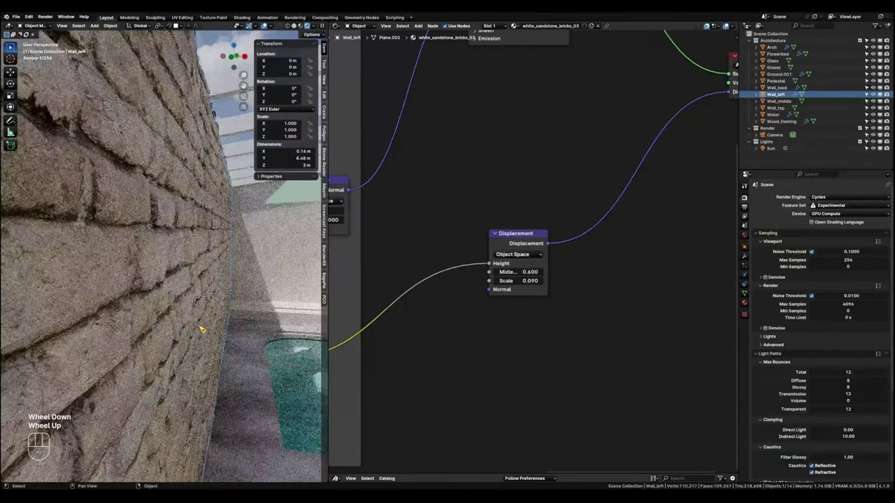
pyautogui.press('KP_0')
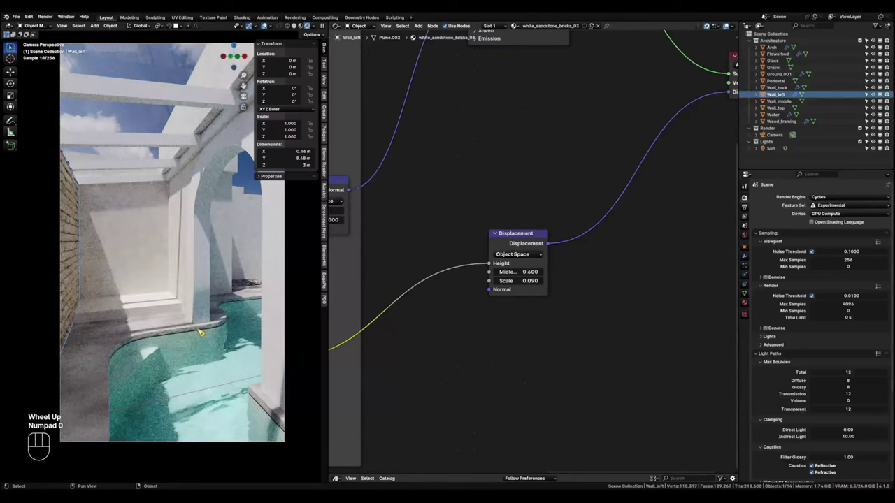
# Spread the brick texture nodes apart and add an Image Texture node between the diffuse and roughness textures.
pyautogui.scroll(-9, 533, 215)
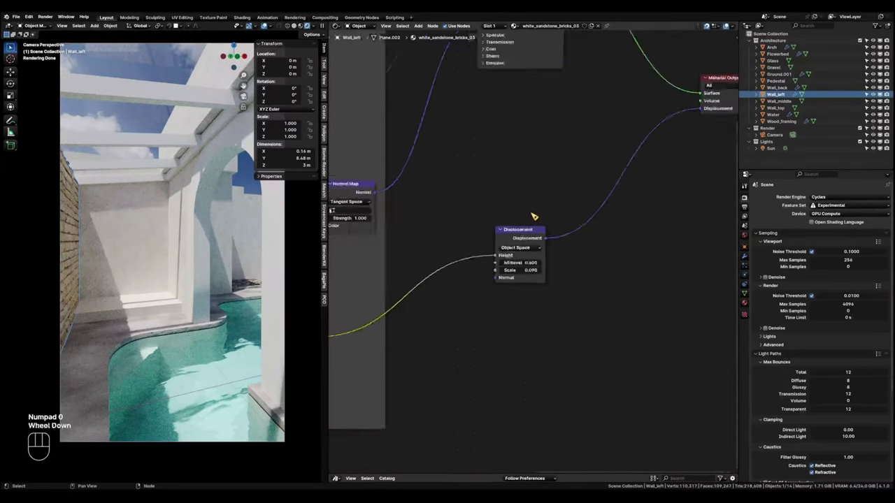
pyautogui.moveTo(533, 214); pyautogui.dragTo(612, 327, button='middle')
pyautogui.scroll(1, 489, 287)
pyautogui.moveTo(472, 262); pyautogui.dragTo(472, 281)
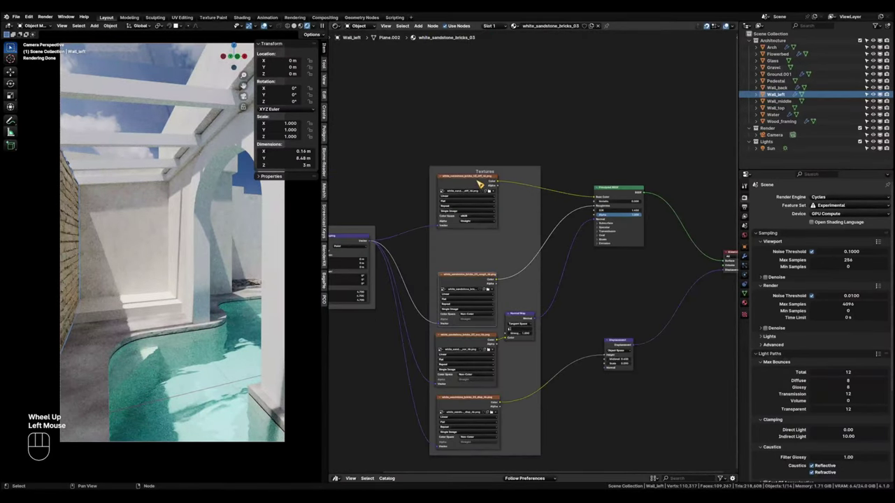
pyautogui.moveTo(478, 180); pyautogui.dragTo(478, 157)
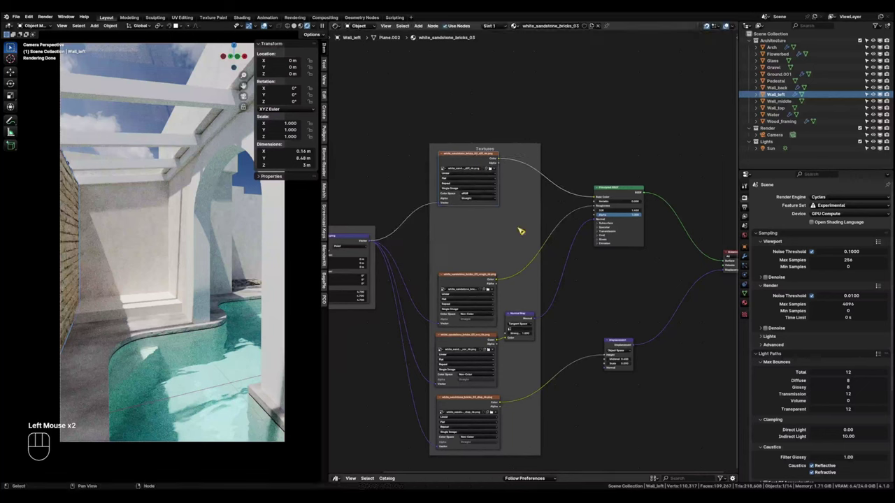
pyautogui.hotkey('shift', 'a')
pyautogui.moveTo(477, 245)
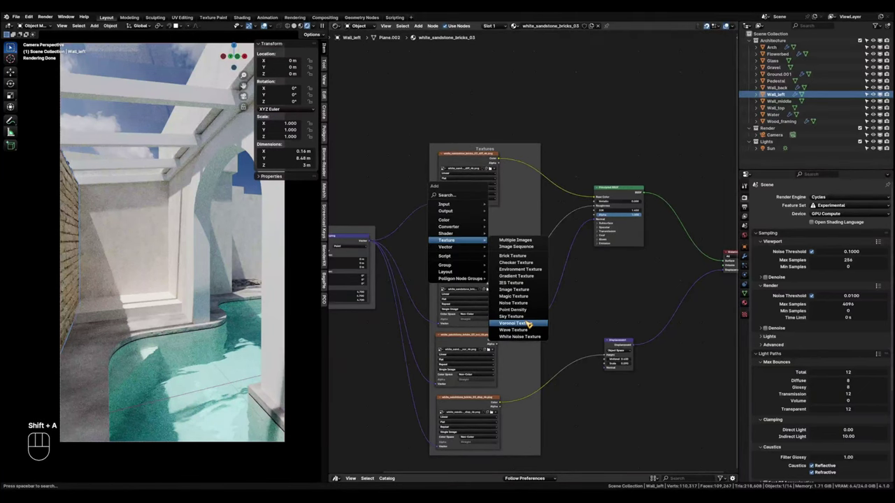
pyautogui.click(521, 289)
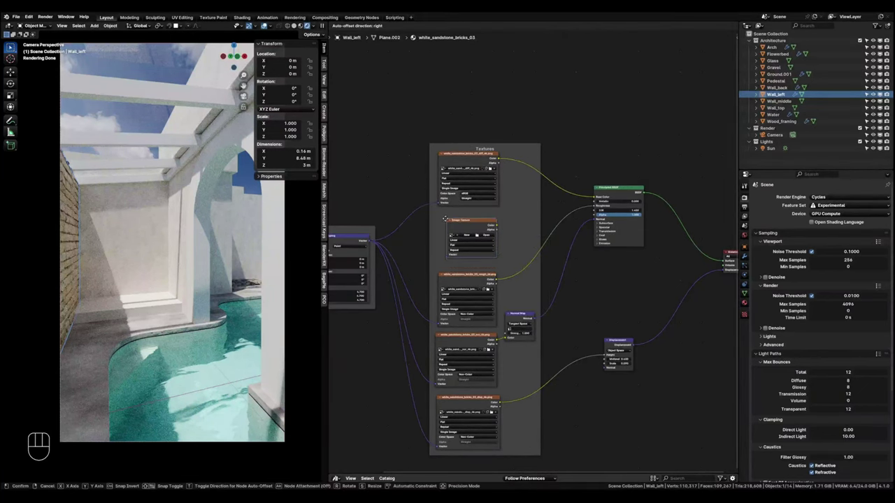
pyautogui.click(463, 246)
# Load the white_sandstone_bricks_03_ao_4k.jpg ambient occlusion image from the Materials library's Bricks folder into the new Image Texture node.
pyautogui.click(486, 237)
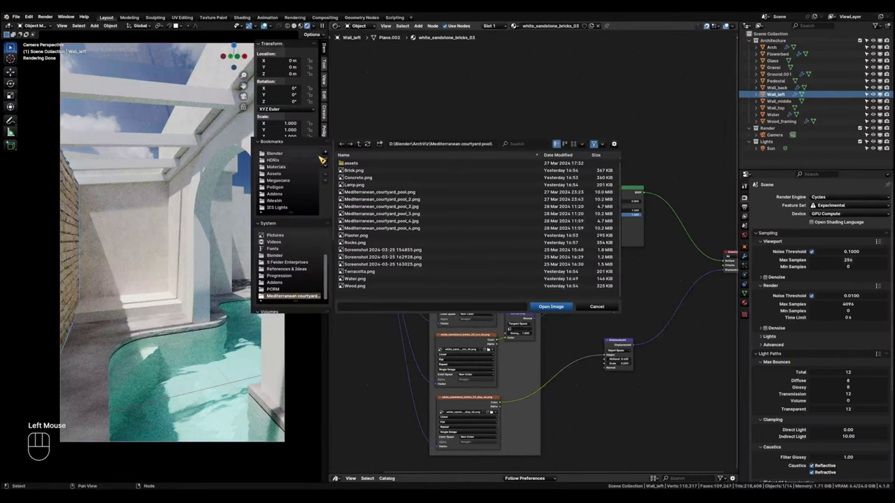
pyautogui.click(284, 169)
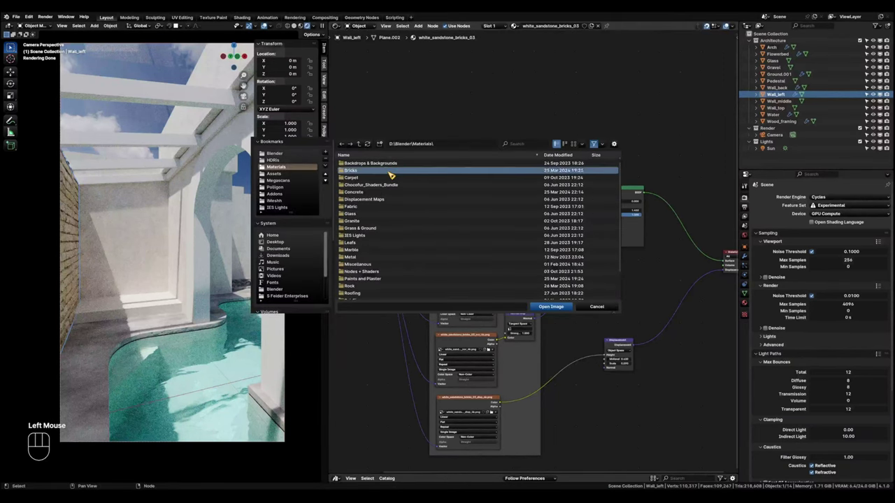
pyautogui.doubleClick(392, 174)
pyautogui.doubleClick(378, 185)
pyautogui.doubleClick(361, 164)
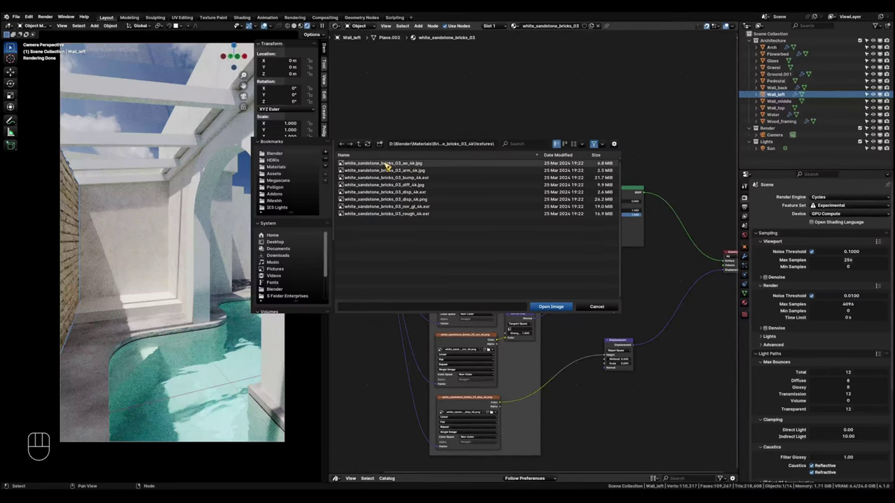
pyautogui.click(385, 165)
pyautogui.click(391, 185)
pyautogui.click(551, 306)
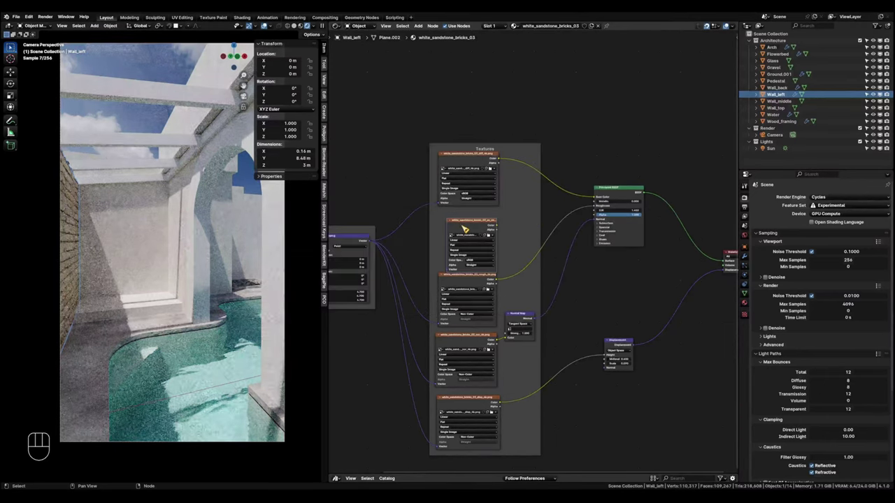
# Line up the ambient occlusion texture node with the other textures and set its Color Space to Non-Color.
pyautogui.moveTo(461, 227); pyautogui.dragTo(458, 223)
pyautogui.click(481, 258)
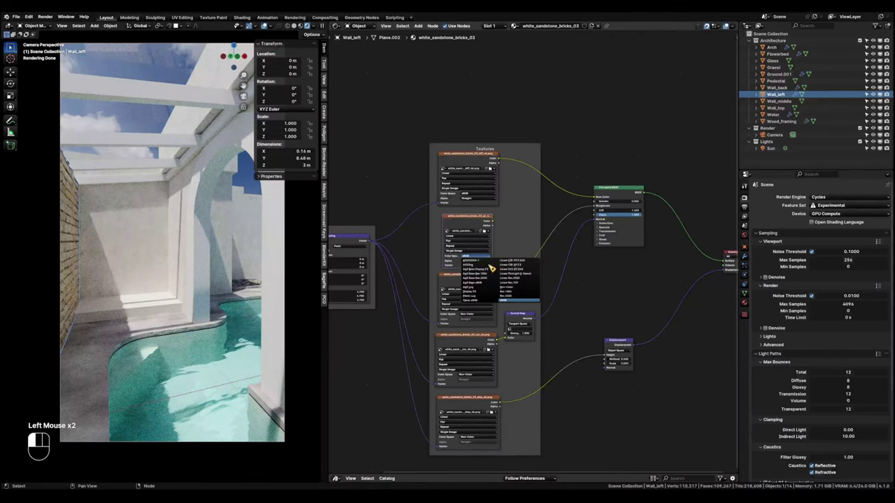
pyautogui.click(519, 291)
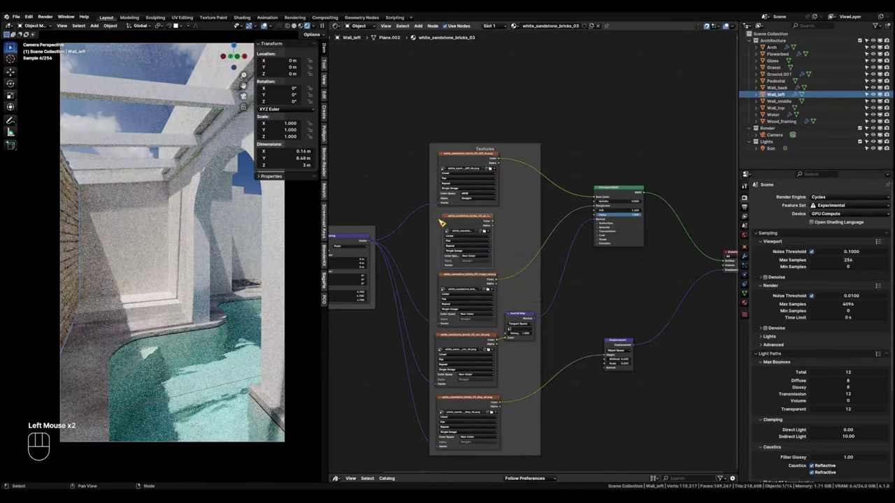
# Add a Mix Color node beside the diffuse and ambient occlusion textures.
pyautogui.scroll(2, 440, 231)
pyautogui.moveTo(435, 235); pyautogui.dragTo(425, 233, button='middle')
pyautogui.hotkey('shift', 'a')
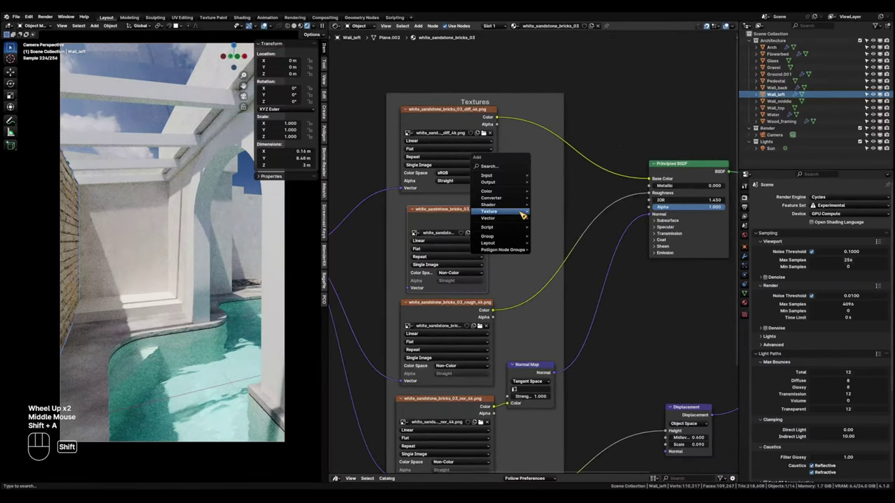
pyautogui.write('mix')
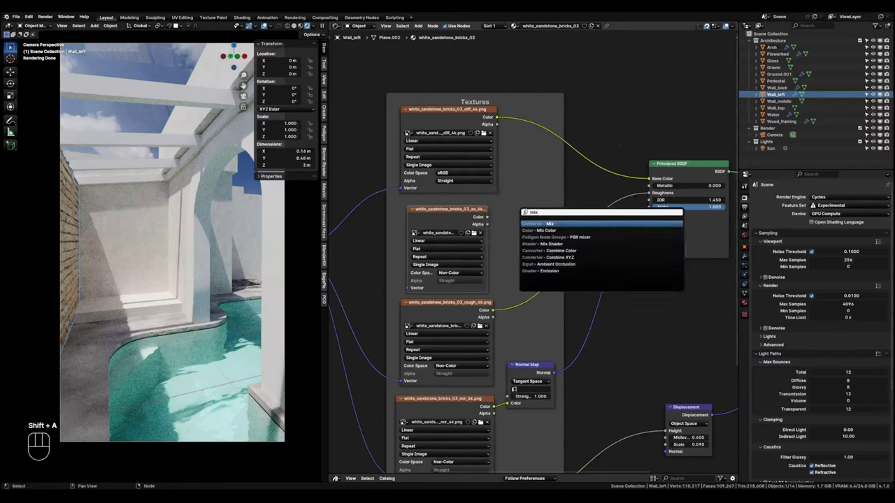
pyautogui.press('Down')
pyautogui.press('Return')
pyautogui.moveTo(519, 178); pyautogui.dragTo(549, 186)
# Set the Mix node to Multiply, feed the diffuse texture into A and ambient occlusion into B, and link the result to Base Color.
pyautogui.click(550, 202)
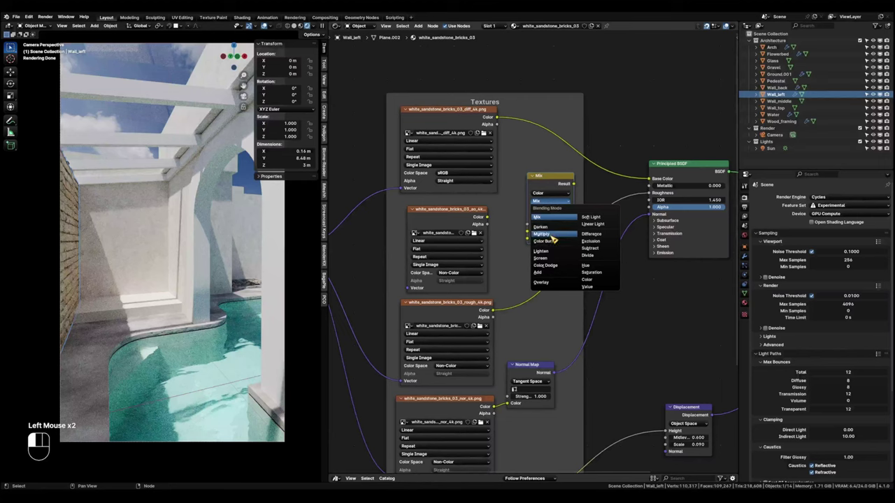
pyautogui.click(545, 231)
pyautogui.moveTo(496, 117); pyautogui.dragTo(528, 238)
pyautogui.moveTo(579, 186); pyautogui.dragTo(650, 179)
# Move the Principled BSDF node aside and insert a Brightness/Contrast node between the Multiply result and Base Color.
pyautogui.scroll(-2, 649, 179)
pyautogui.moveTo(657, 272); pyautogui.dragTo(563, 276, button='middle')
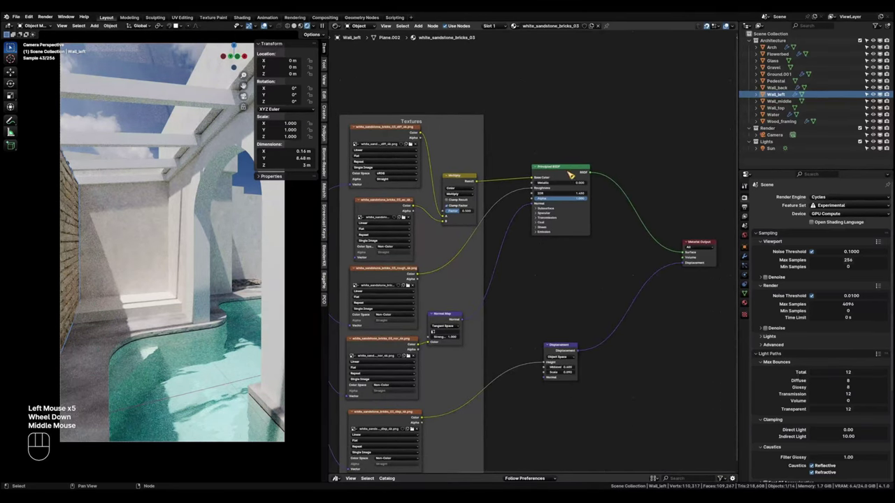
pyautogui.moveTo(570, 175); pyautogui.dragTo(623, 203)
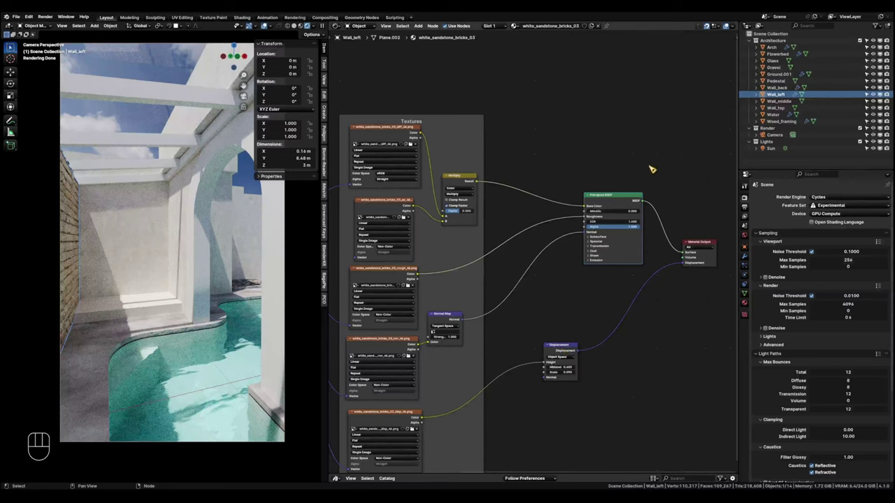
pyautogui.hotkey('shift', 'a')
pyautogui.moveTo(613, 111)
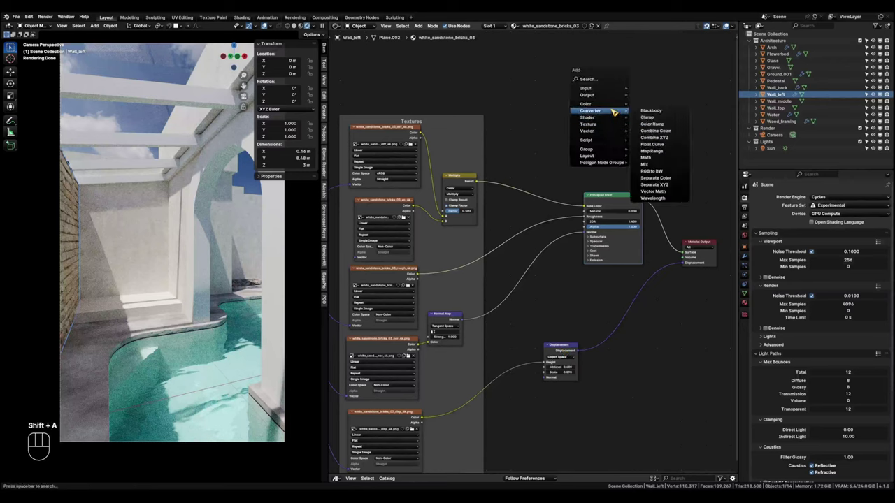
pyautogui.write('bri')
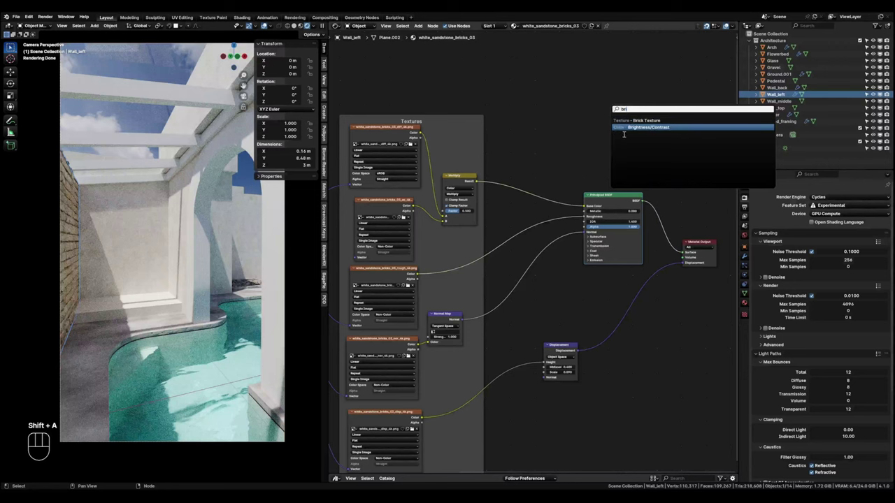
pyautogui.click(642, 128)
pyautogui.click(513, 198)
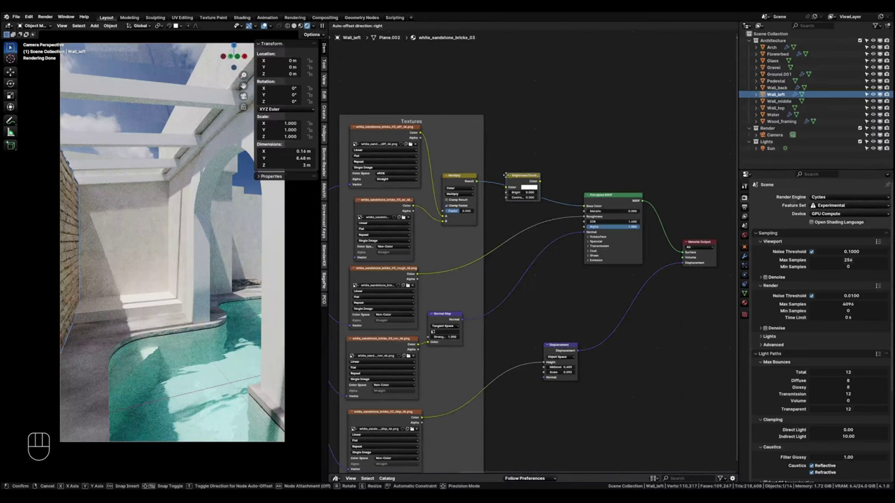
pyautogui.scroll(4, 512, 200)
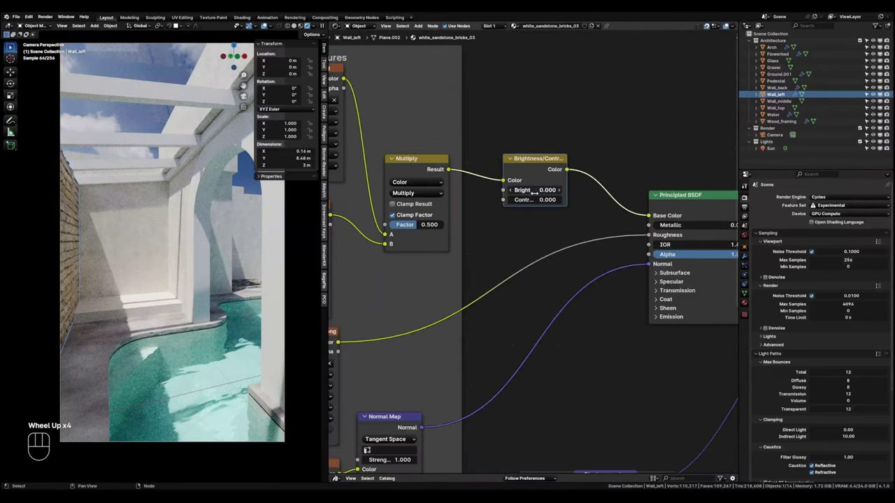
# Set the Brightness/Contrast node's Bright value to 0.370 and assign the white_sandstone_bricks_03 material to the arch.
pyautogui.keyDown('shift'); pyautogui.moveTo(536, 190); pyautogui.dragTo(573, 189); pyautogui.keyUp('shift')
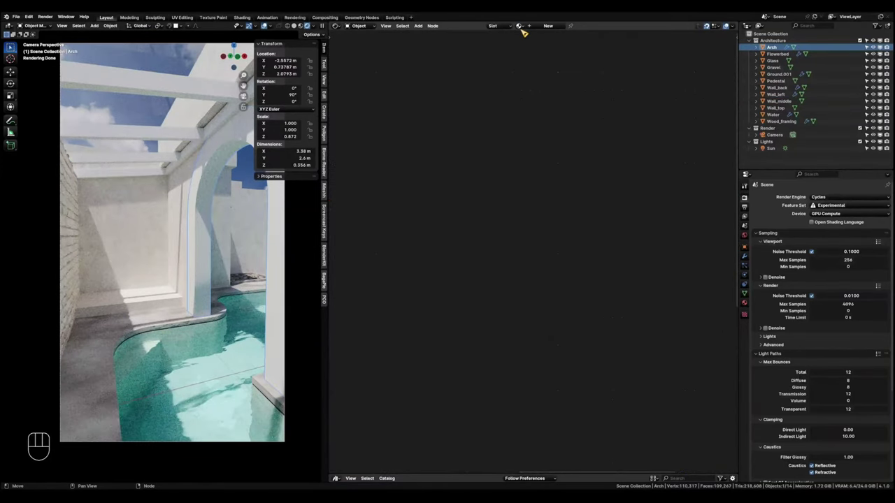
pyautogui.click(519, 27)
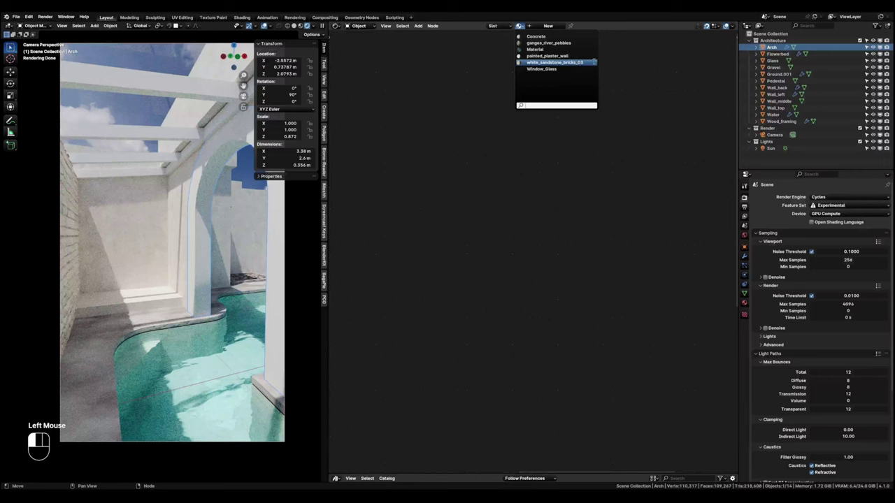
pyautogui.click(578, 61)
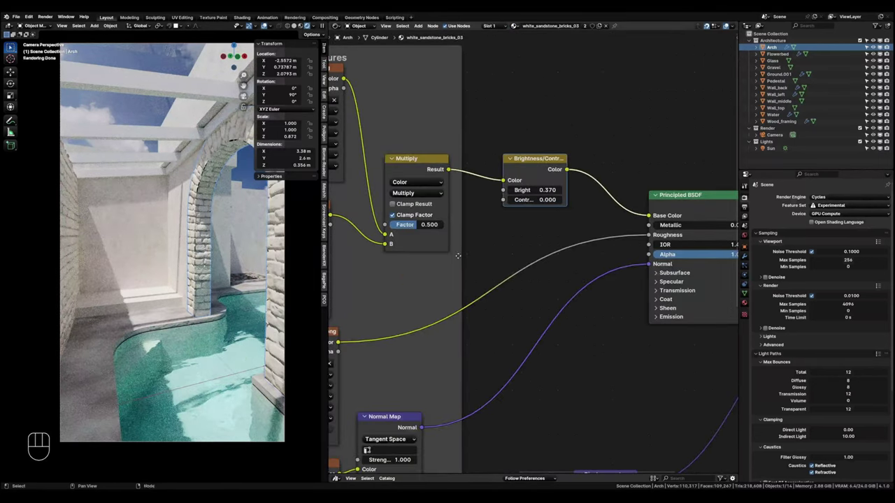
# Adjust the brick material's Displacement node to a Midlevel of 0.720 and a Scale of 0.040.
pyautogui.scroll(-3, 568, 314)
pyautogui.moveTo(571, 364); pyautogui.dragTo(572, 288, button='middle')
pyautogui.scroll(3, 573, 288)
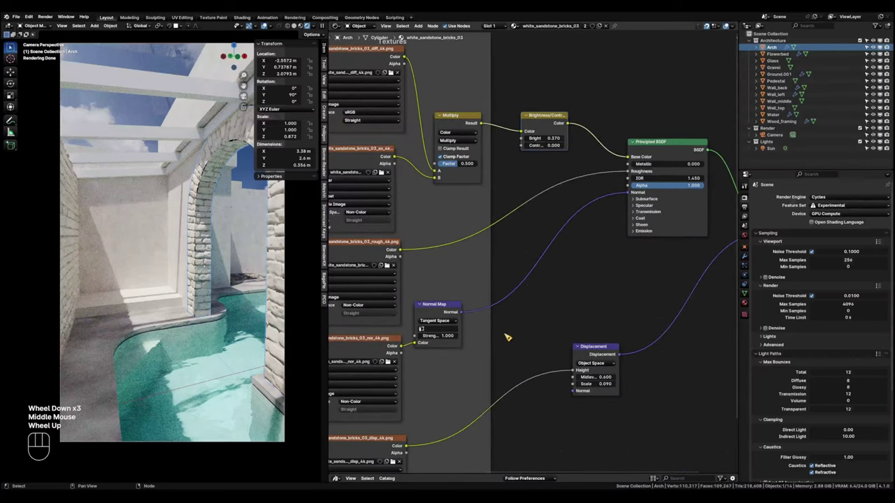
pyautogui.keyDown('shift'); pyautogui.click(598, 380); pyautogui.keyUp('shift')
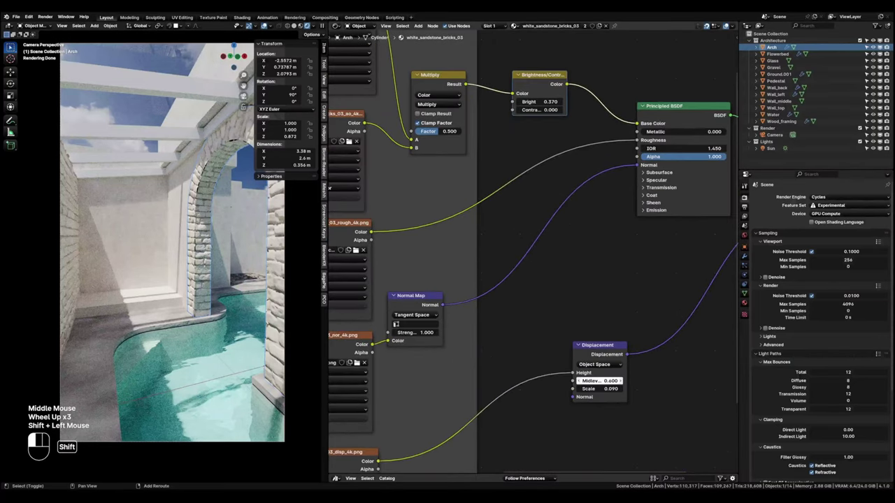
pyautogui.keyDown('shift'); pyautogui.moveTo(598, 381); pyautogui.dragTo(591, 381); pyautogui.keyUp('shift')
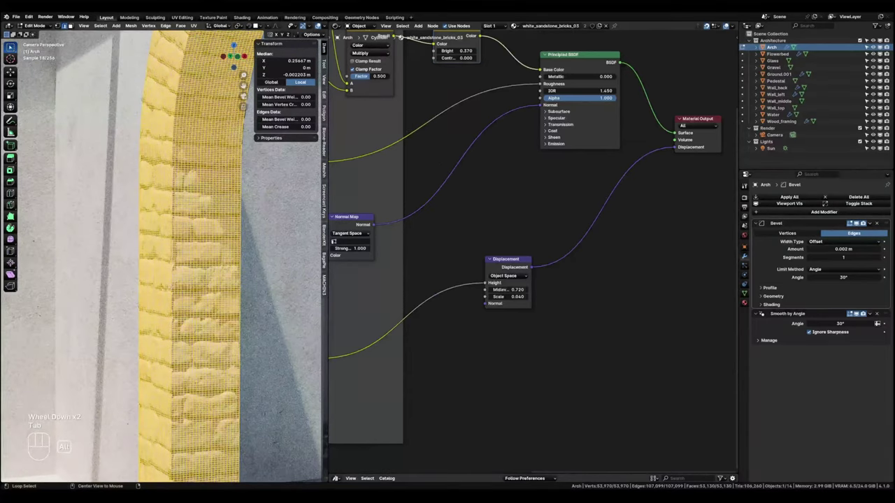
# Bevel the arch's long corner edge loop about 0.007 m wide with one segment and return to Object Mode.
pyautogui.keyDown('alt'); pyautogui.click(172, 292); pyautogui.keyUp('alt')
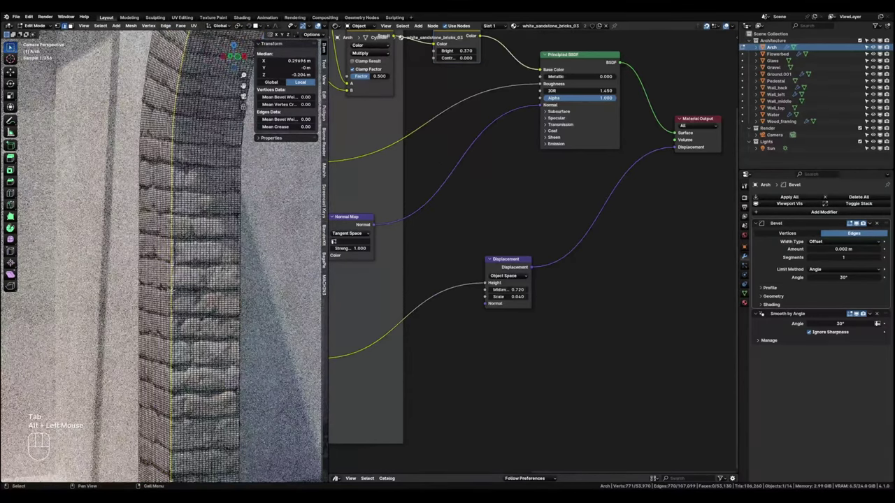
pyautogui.scroll(4, 171, 292)
pyautogui.scroll(1, 171, 280)
pyautogui.hotkey('ctrl', 'b')
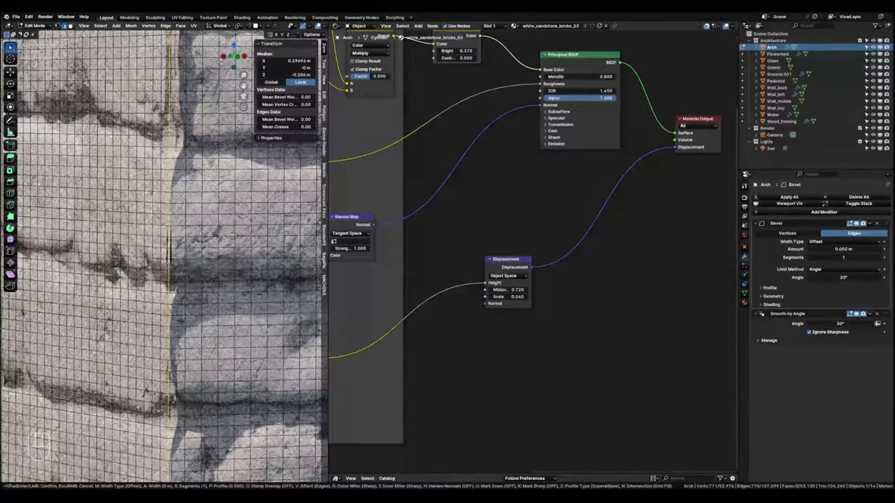
pyautogui.moveTo(237, 271)
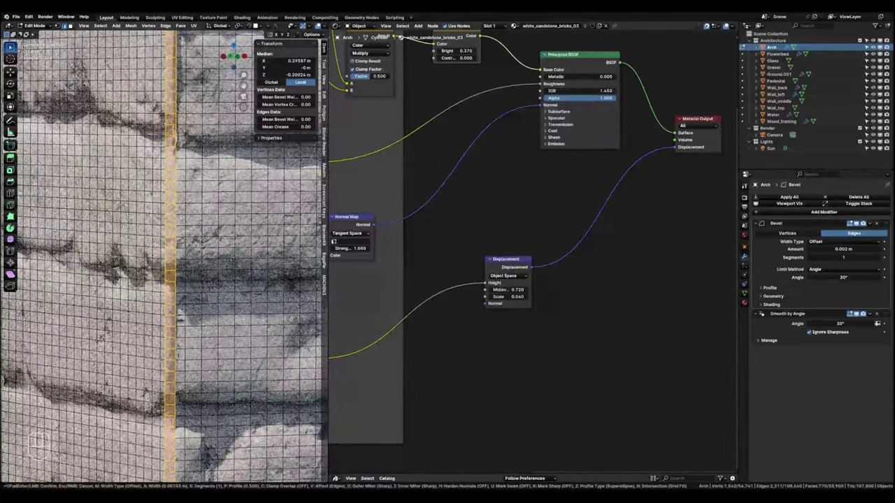
pyautogui.click(214, 284)
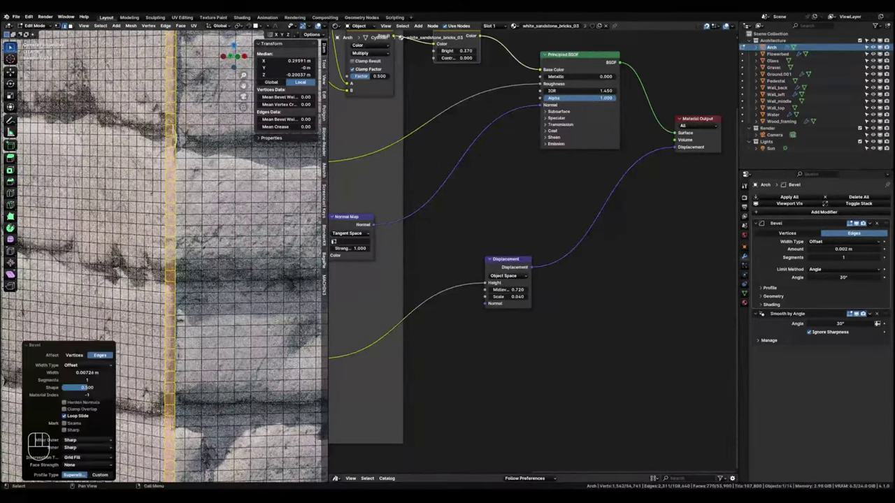
pyautogui.press('Tab')
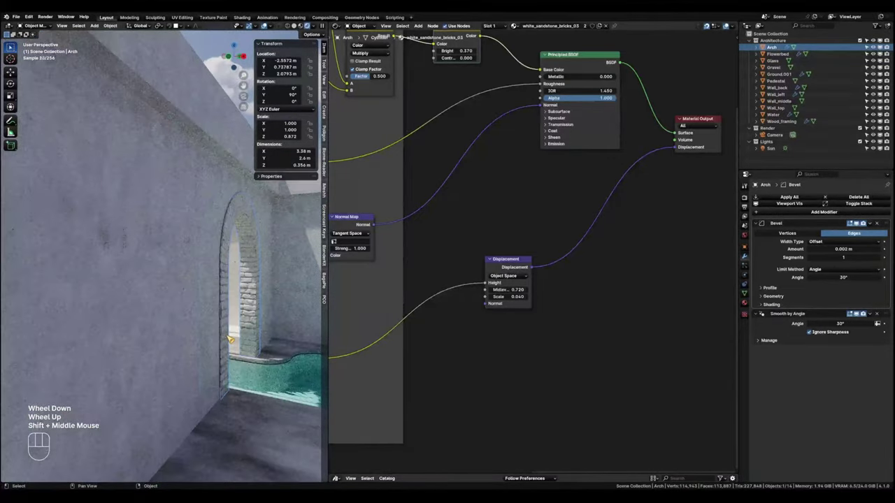
pyautogui.scroll(2, 197, 315)
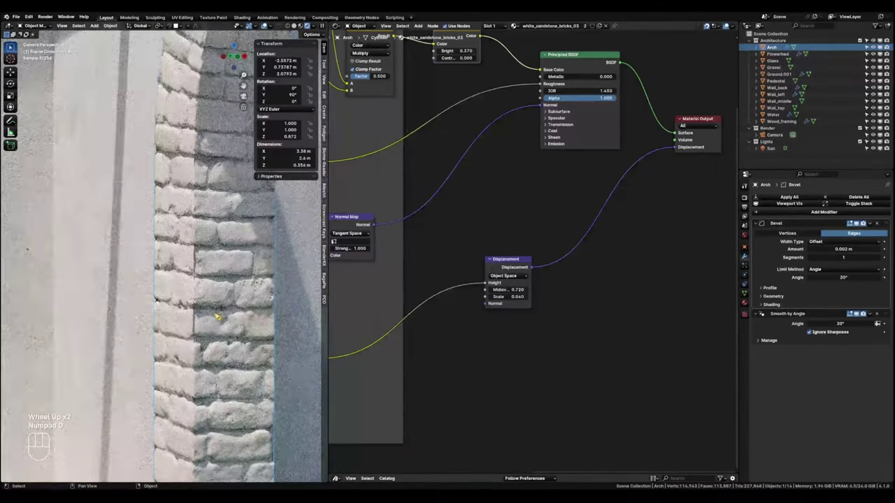
pyautogui.scroll(-1, 217, 315)
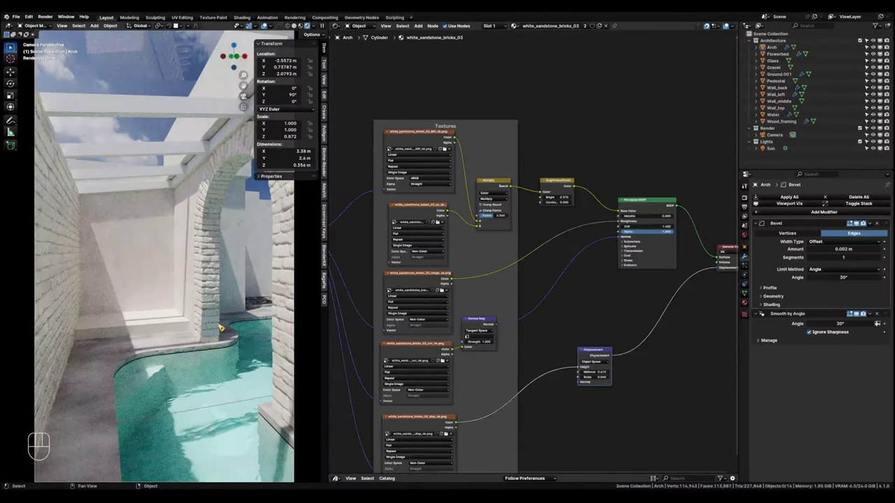
# Apply the GlueLaminatedTimber material from the asset library's Wood category to the overhead wood framing.
pyautogui.click(174, 176)
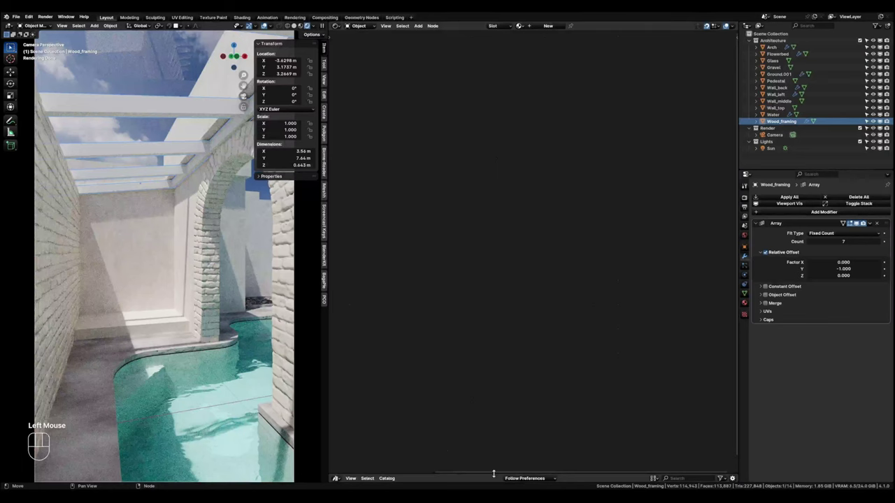
pyautogui.moveTo(493, 472); pyautogui.dragTo(502, 226)
pyautogui.click(377, 414)
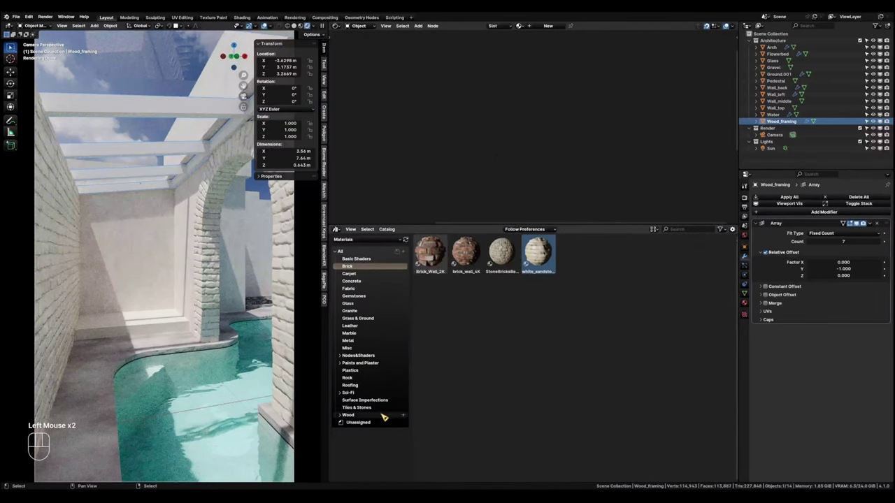
pyautogui.moveTo(508, 306); pyautogui.dragTo(199, 110)
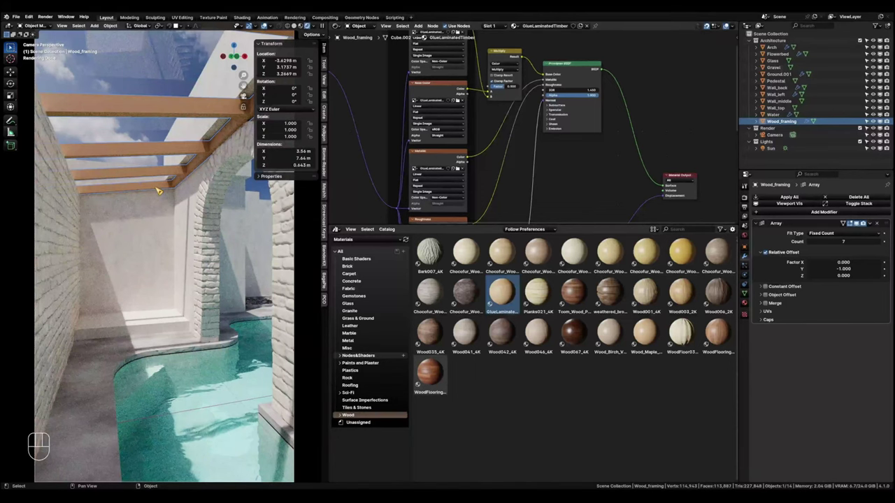
# Unwrap all faces of the wood framing mesh.
pyautogui.press('Tab')
pyautogui.press('a')
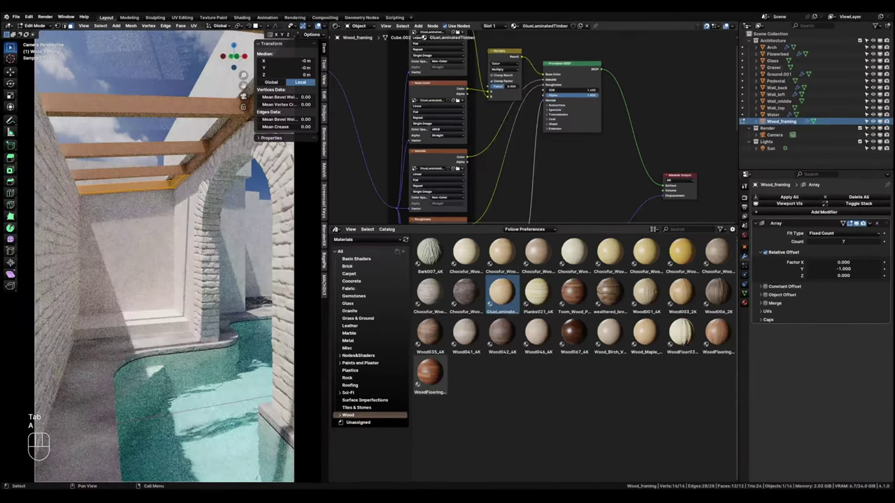
pyautogui.press('u')
pyautogui.click(201, 195)
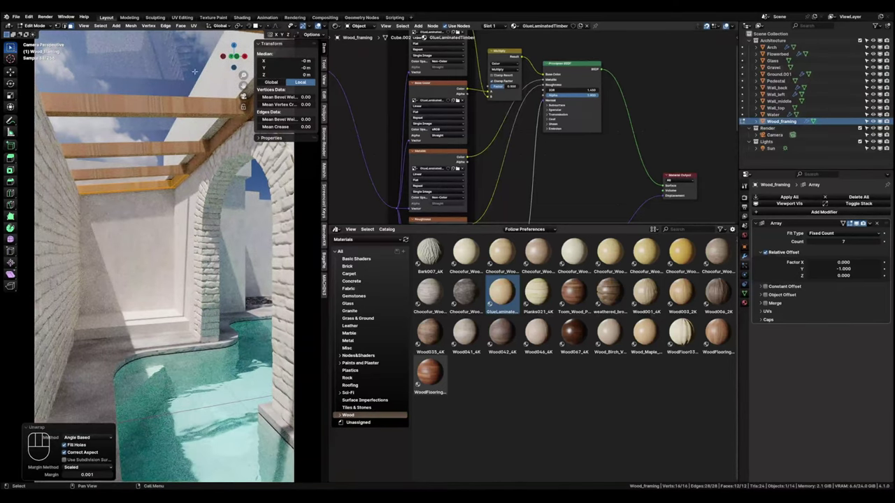
# Switch to the UV Editing workspace, show the wood framing in see-through wireframe and select the edges where the two beams meet.
pyautogui.click(183, 17)
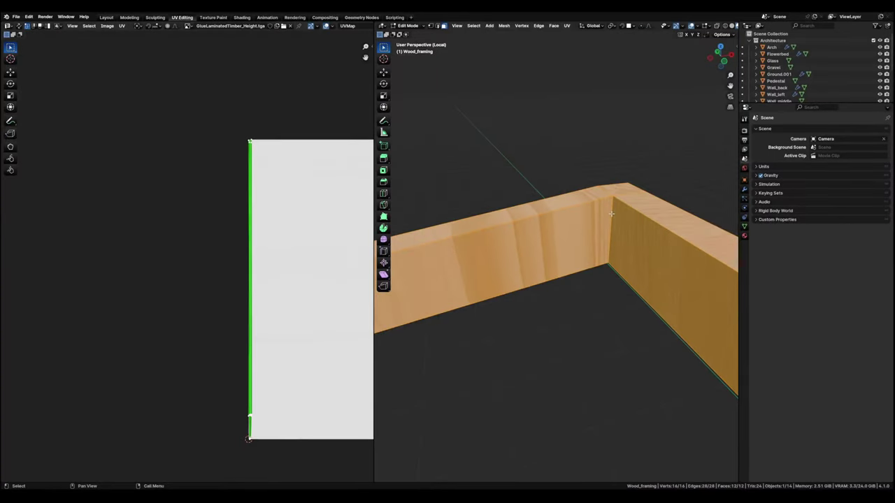
pyautogui.hotkey('alt', 'z')
pyautogui.hotkey('alt', 'a')
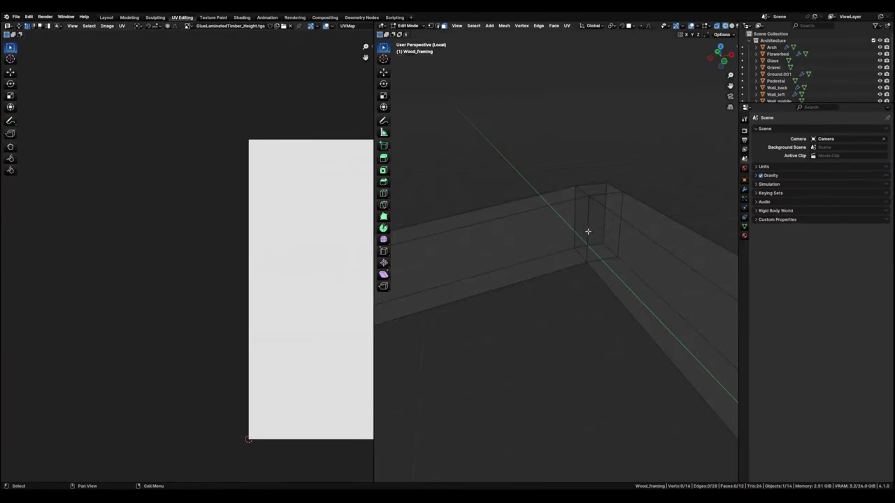
pyautogui.hotkey('ctrl', 'Tab')
pyautogui.click(589, 260)
pyautogui.click(587, 238)
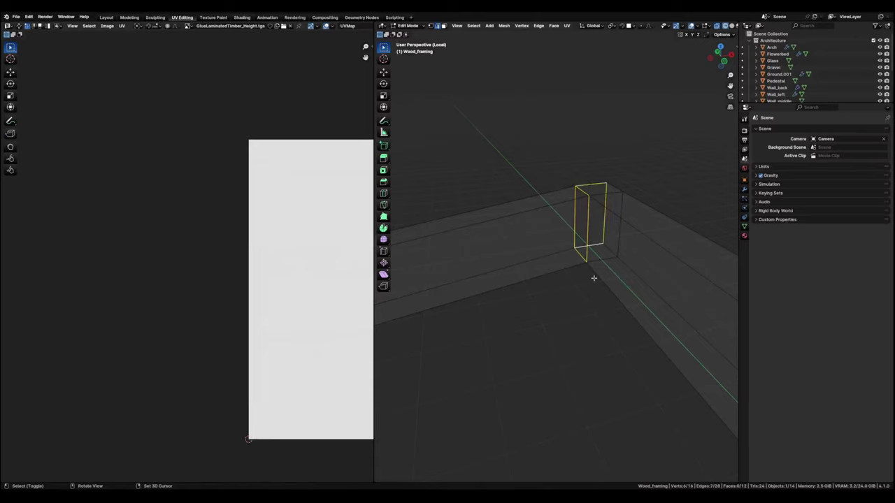
# Add the long upper edges and the end edges of both beams to the selection and mark them as seams.
pyautogui.scroll(-4, 594, 278)
pyautogui.moveTo(505, 312); pyautogui.dragTo(670, 262, button='middle')
pyautogui.scroll(-3, 517, 299)
pyautogui.keyDown('shift'); pyautogui.click(550, 259); pyautogui.keyUp('shift')
pyautogui.keyDown('shift'); pyautogui.moveTo(417, 270); pyautogui.dragTo(471, 324); pyautogui.keyUp('shift')
pyautogui.keyDown('shift'); pyautogui.moveTo(727, 273); pyautogui.dragTo(602, 282, button='middle'); pyautogui.keyUp('shift')
pyautogui.keyDown('shift'); pyautogui.click(593, 244); pyautogui.keyUp('shift')
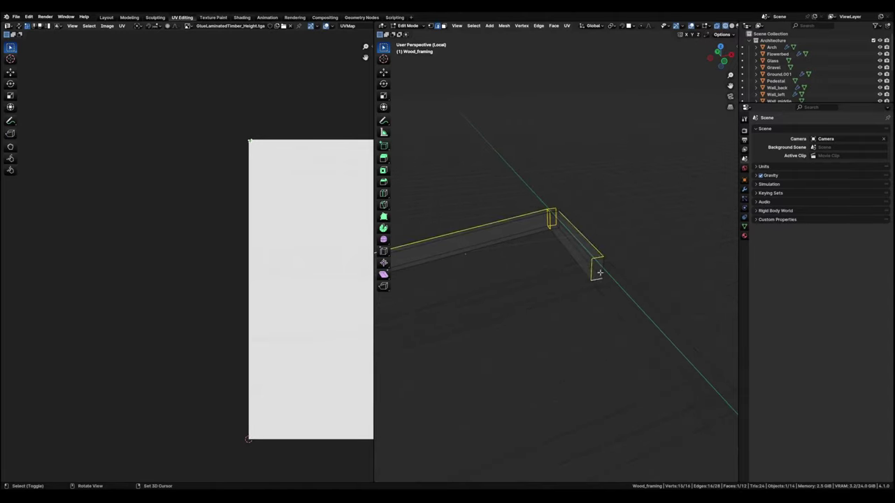
pyautogui.rightClick(556, 210)
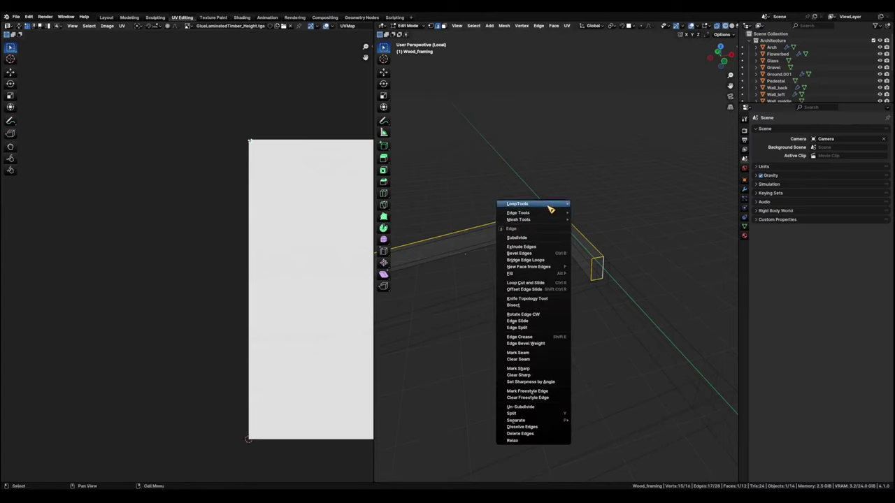
pyautogui.click(551, 355)
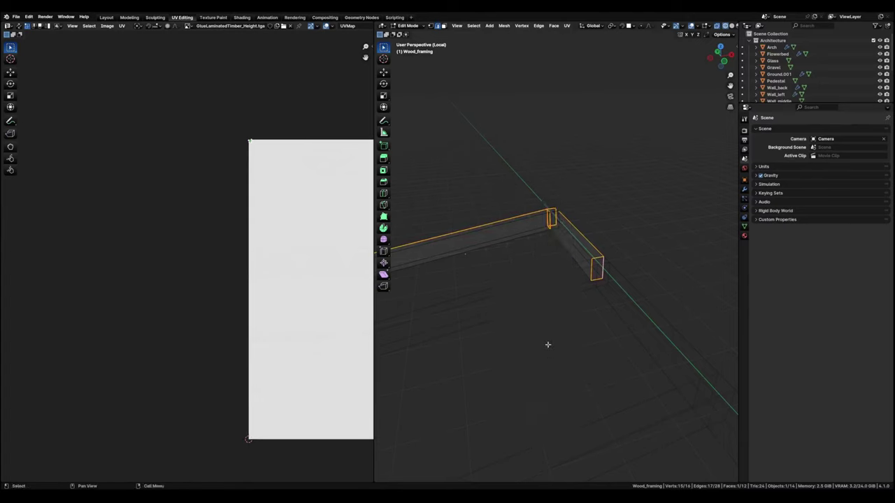
# Include the remaining unmarked edge in the beam edge selection and mark the seams again.
pyautogui.scroll(2, 501, 264)
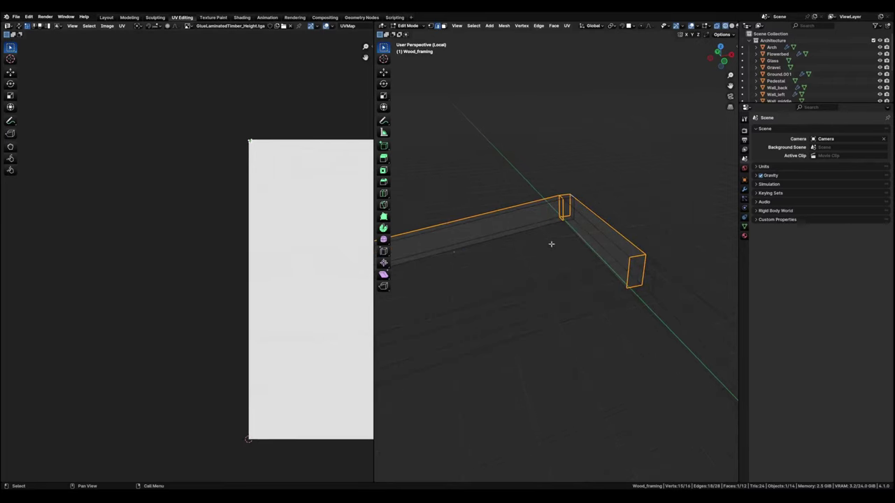
pyautogui.hotkey('ctrl', 'e')
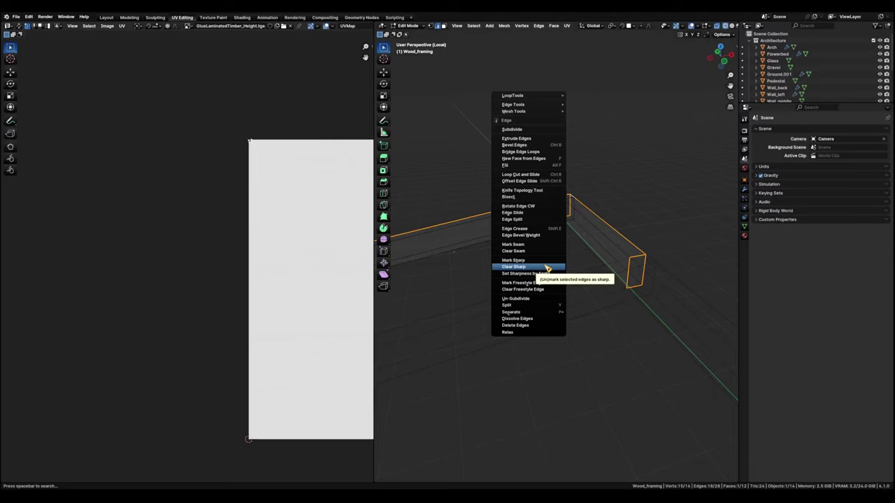
pyautogui.click(549, 244)
# Select the whole wood framing mesh and unwrap it along the marked seams.
pyautogui.moveTo(463, 249); pyautogui.dragTo(531, 245, button='middle')
pyautogui.press('Tab')
pyautogui.click(533, 229)
pyautogui.click(532, 229)
pyautogui.press('Tab')
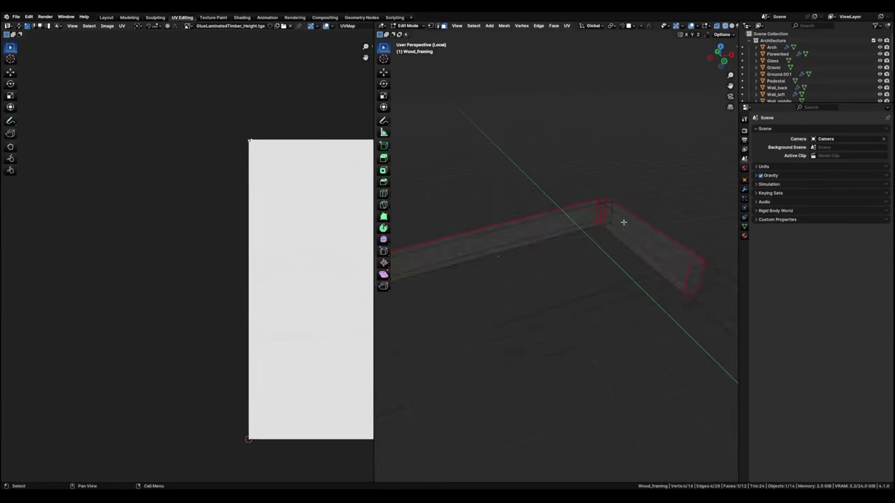
pyautogui.press('u')
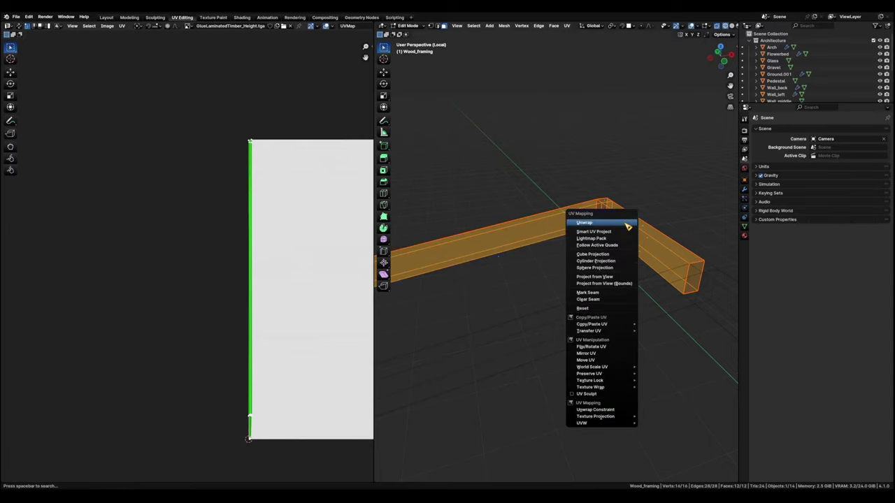
pyautogui.click(622, 221)
# Rotate the wood framing's UV islands by 90° and move them inside the upper part of the texture square.
pyautogui.hscroll(3, 277, 262)
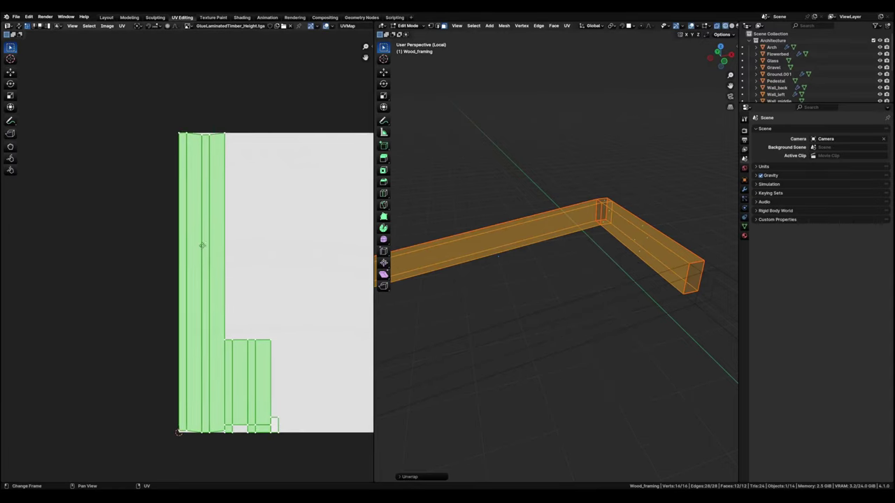
pyautogui.scroll(-3, 211, 273)
pyautogui.write('r9')
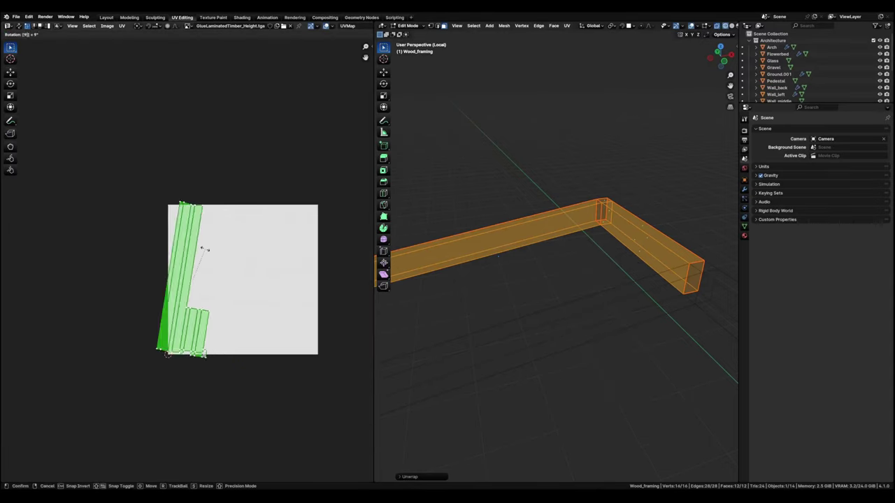
pyautogui.write('0')
pyautogui.press('Return')
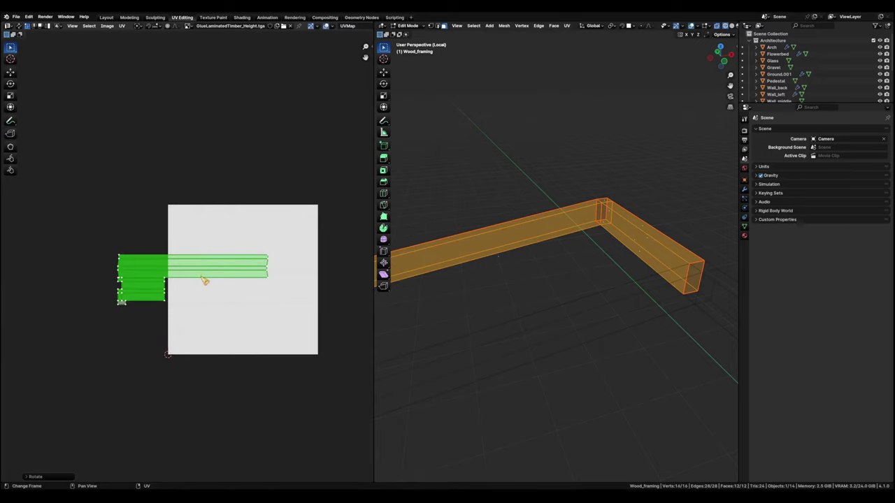
pyautogui.press('g')
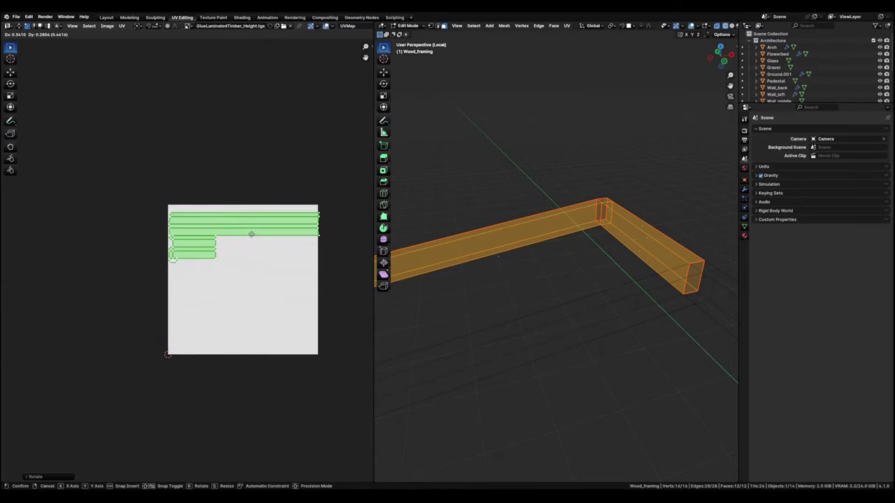
pyautogui.click(254, 237)
# Return to the Layout workspace, shrink the asset browser to enlarge the shader editor and reselect the wood framing.
pyautogui.click(105, 17)
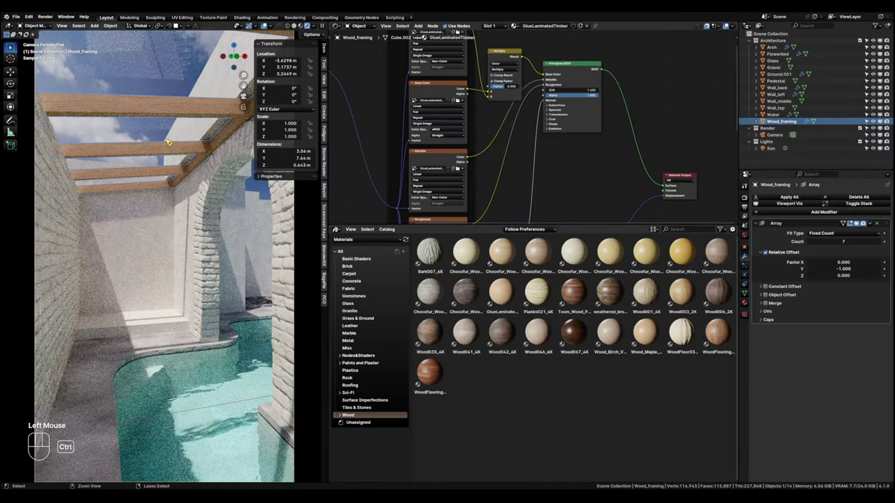
pyautogui.keyDown('ctrl'); pyautogui.click(202, 232); pyautogui.keyUp('ctrl')
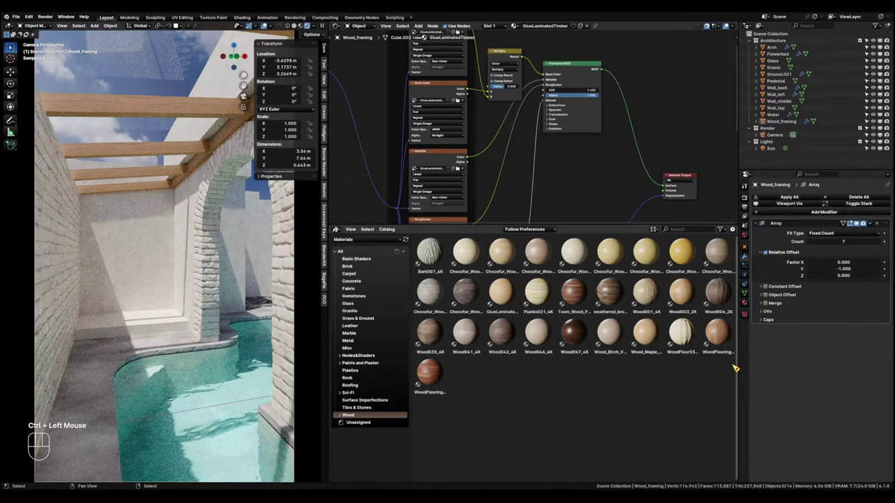
pyautogui.moveTo(637, 224); pyautogui.dragTo(636, 435)
pyautogui.click(158, 160)
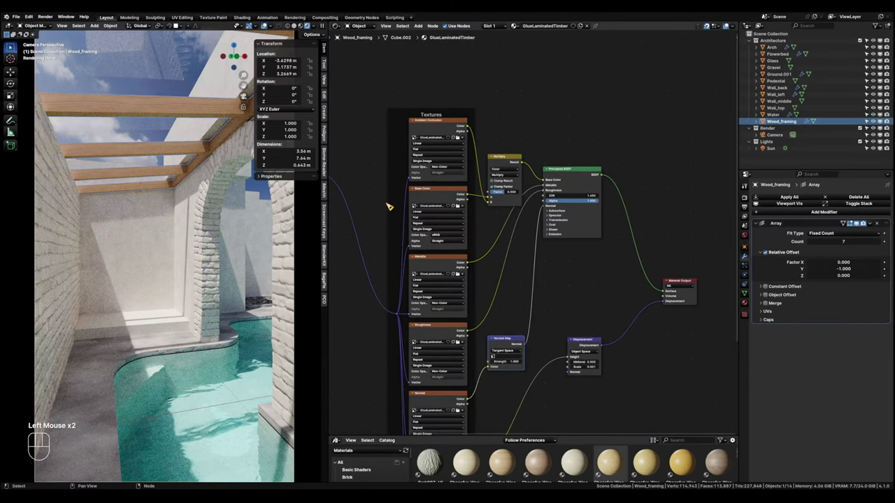
# Offset the UVs of the wood framing's Array modifier by 0.0875 in U and 0.1750 in V.
pyautogui.click(769, 312)
pyautogui.moveTo(850, 321); pyautogui.dragTo(852, 328)
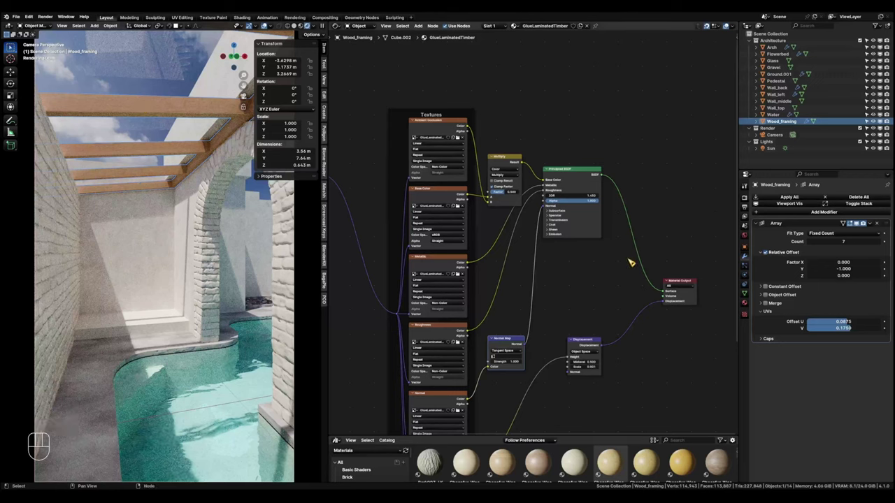
# Spread out the timber material's shader nodes and insert a Hue/Saturation/Value node between Multiply and the Principled BSDF's Base Color.
pyautogui.scroll(-2, 615, 297)
pyautogui.moveTo(614, 291); pyautogui.dragTo(586, 272, button='middle')
pyautogui.moveTo(558, 171); pyautogui.dragTo(630, 177)
pyautogui.moveTo(652, 263); pyautogui.dragTo(718, 270)
pyautogui.moveTo(548, 208); pyautogui.dragTo(545, 237, button='middle')
pyautogui.scroll(2, 545, 238)
pyautogui.moveTo(545, 237); pyautogui.dragTo(541, 273, button='middle')
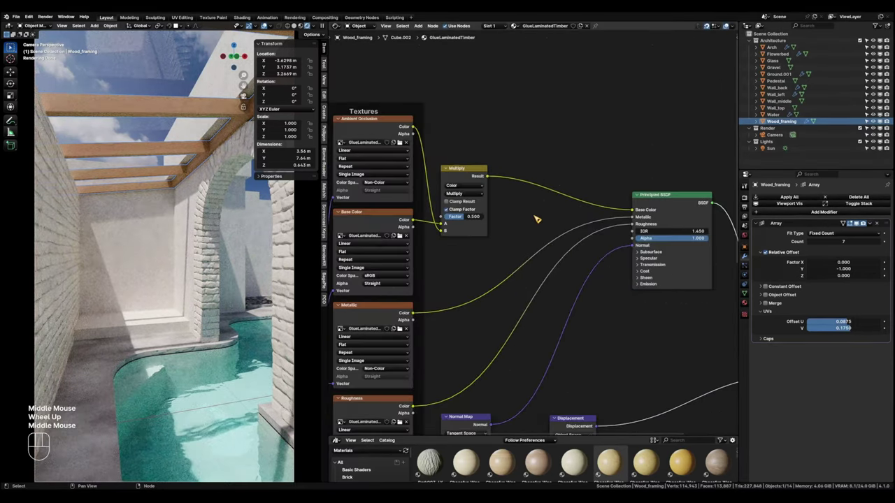
pyautogui.hotkey('shift', 'a')
pyautogui.moveTo(544, 218)
pyautogui.write('hue')
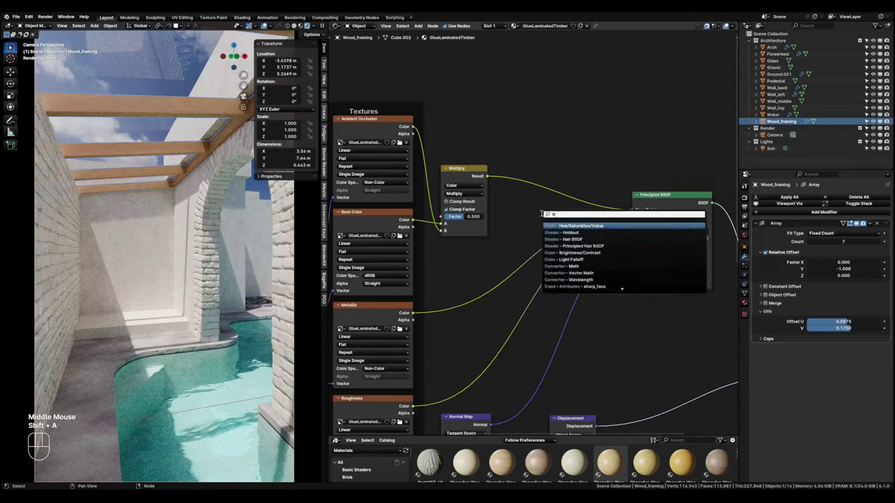
pyautogui.click(586, 223)
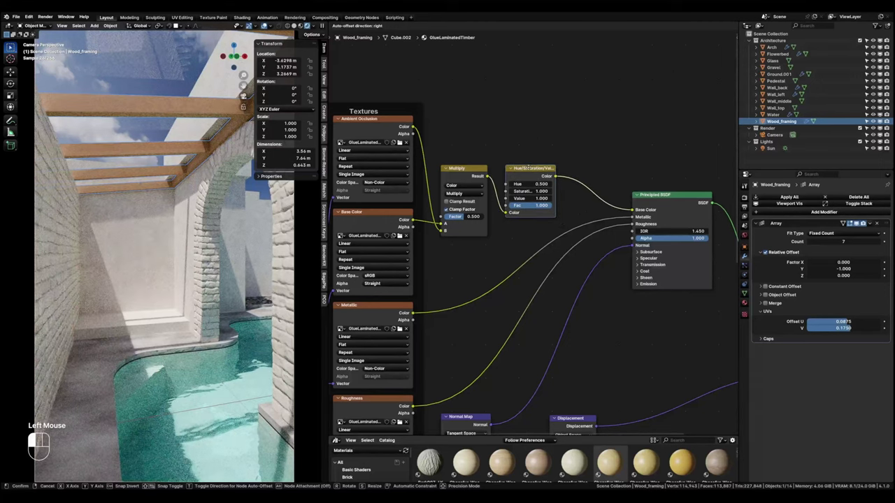
pyautogui.click(528, 168)
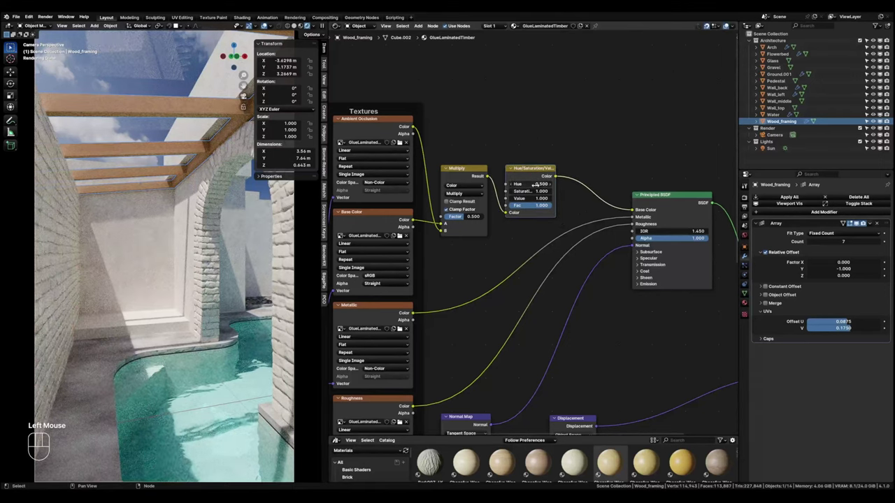
# Darken and redden the timber with hue 0.460, saturation 1.150 and value 0.360, and inspect the beams up close.
pyautogui.keyDown('shift'); pyautogui.moveTo(535, 183); pyautogui.dragTo(525, 184); pyautogui.keyUp('shift')
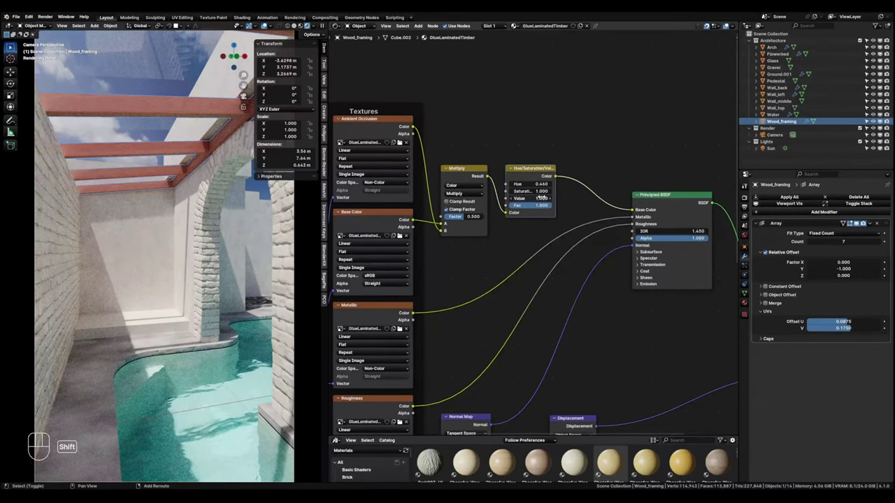
pyautogui.moveTo(538, 191)
pyautogui.keyDown('shift'); pyautogui.mouseDown()
pyautogui.moveTo(550, 190)
pyautogui.moveTo(505, 198)
pyautogui.moveTo(534, 198)
pyautogui.mouseUp(); pyautogui.keyUp('shift')
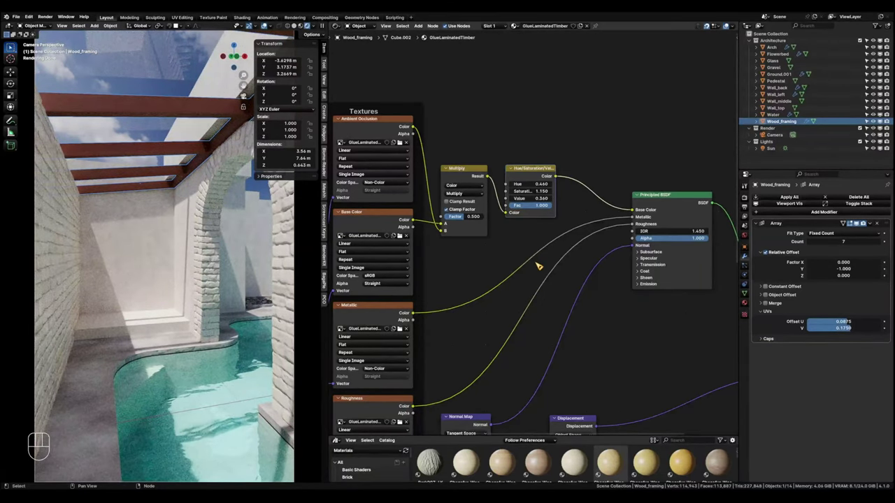
pyautogui.scroll(2, 164, 152)
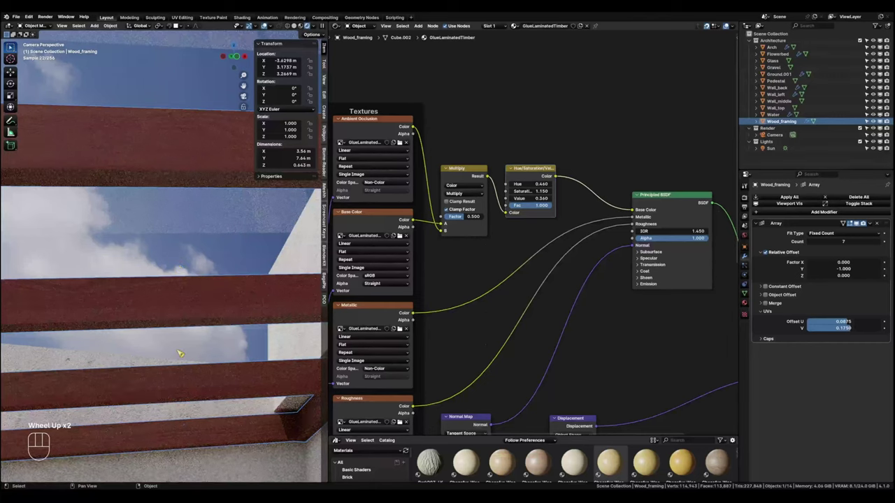
pyautogui.scroll(-2, 179, 352)
pyautogui.moveTo(179, 314); pyautogui.dragTo(238, 267, button='middle')
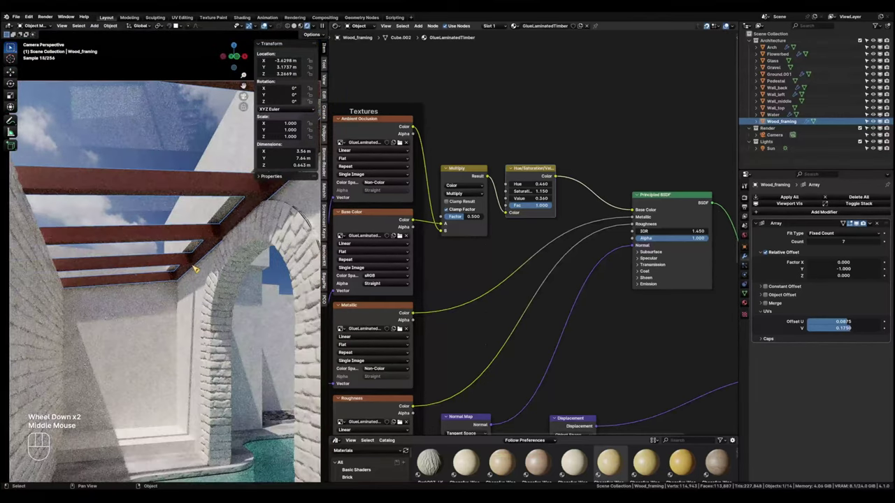
pyautogui.scroll(-1, 196, 269)
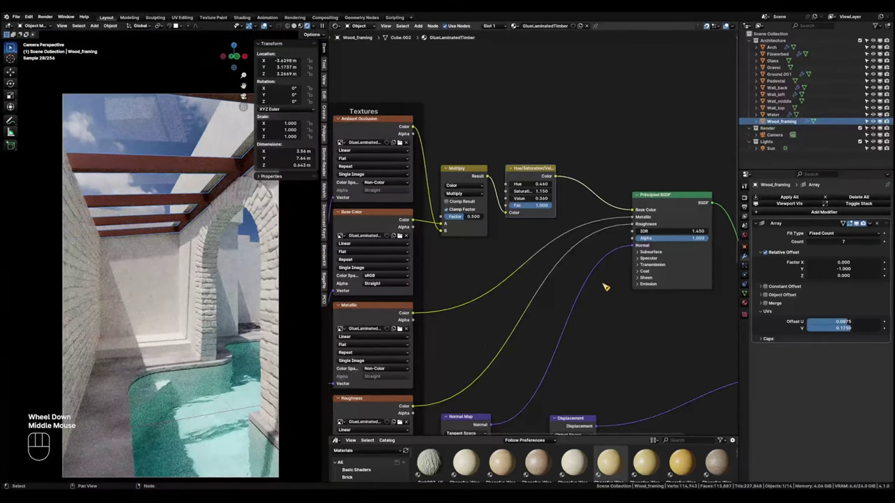
# Give the timber's Principled BSDF a coat with weight 1.000 and roughness 0.474.
pyautogui.click(647, 273)
pyautogui.moveTo(673, 279); pyautogui.dragTo(699, 293)
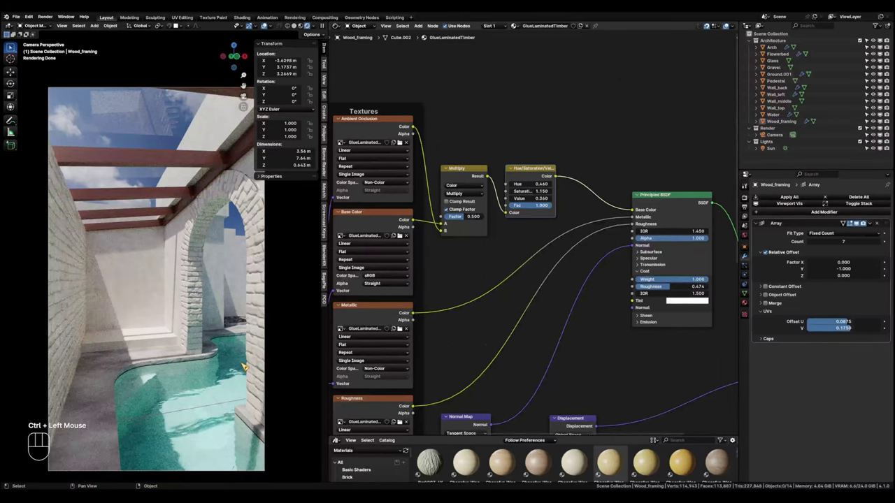
pyautogui.hotkey('ctrl', 's')
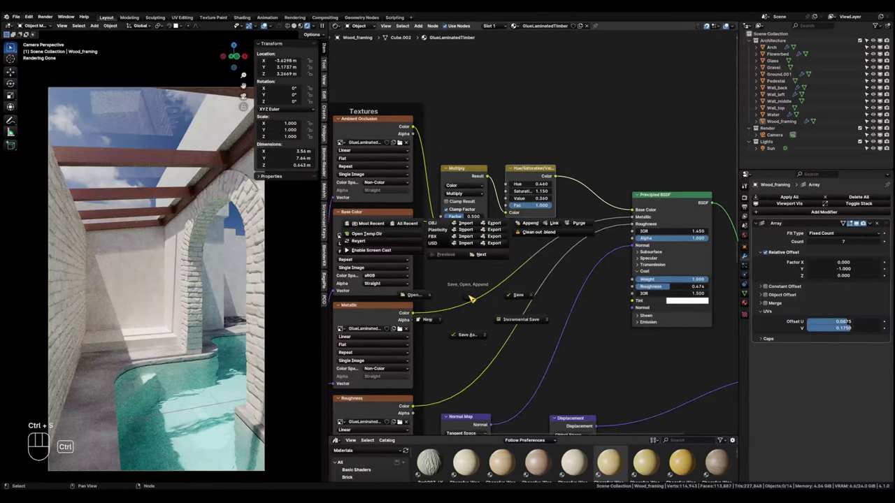
# Import the plant model Var2_LOD0.fbx from the 3dplant folder of the downloaded Megascans library.
pyautogui.scroll(-2, 196, 245)
pyautogui.moveTo(196, 244); pyautogui.dragTo(473, 289, button='middle')
pyautogui.scroll(2, 199, 249)
pyautogui.moveTo(196, 266); pyautogui.dragTo(234, 299, button='middle')
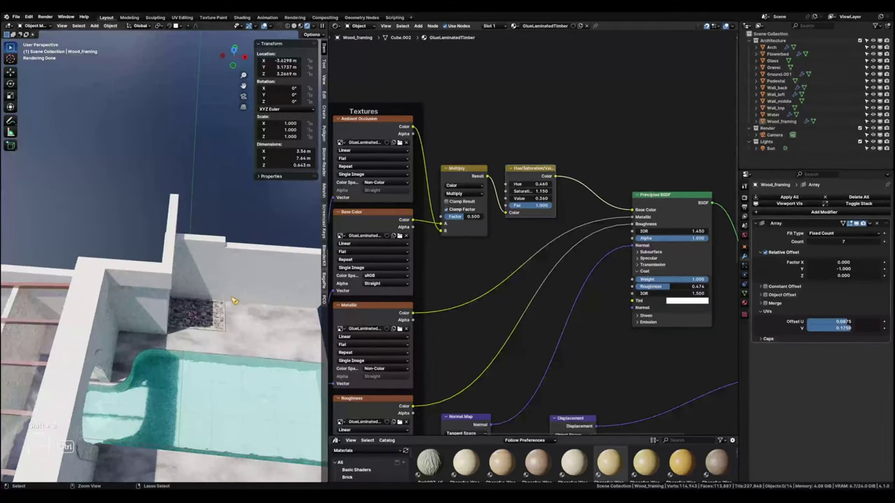
pyautogui.hotkey('ctrl', 's')
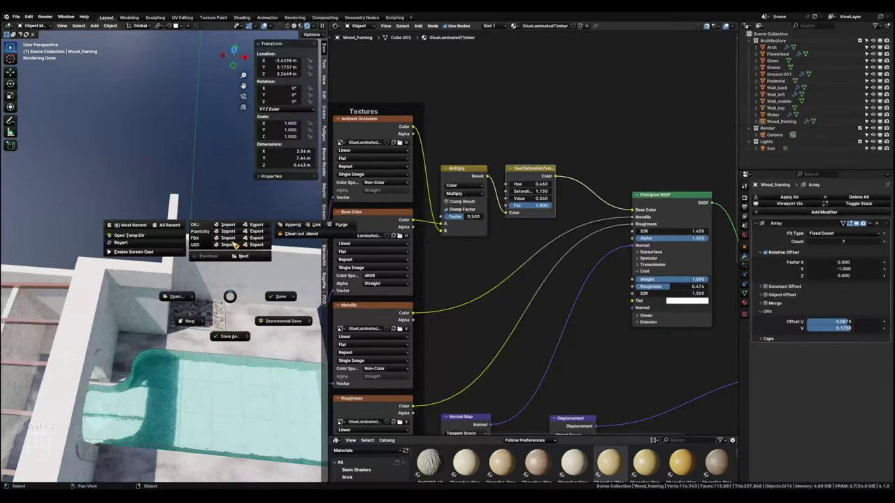
pyautogui.click(229, 238)
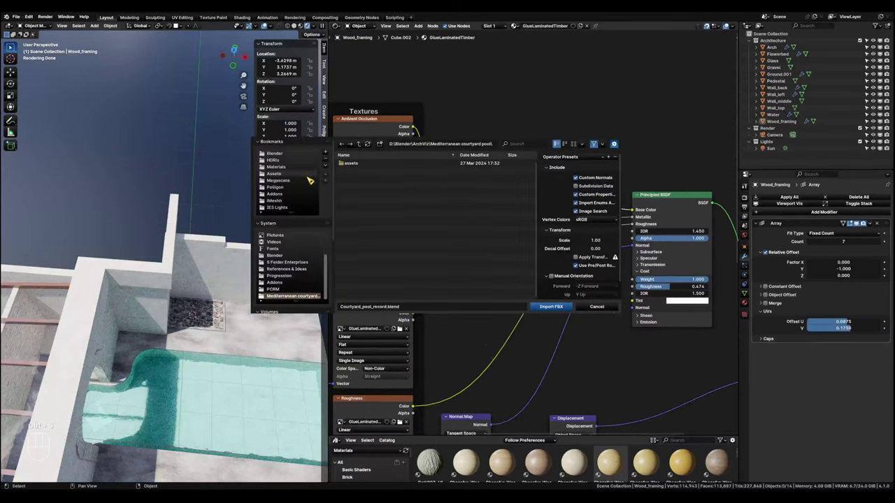
pyautogui.click(286, 182)
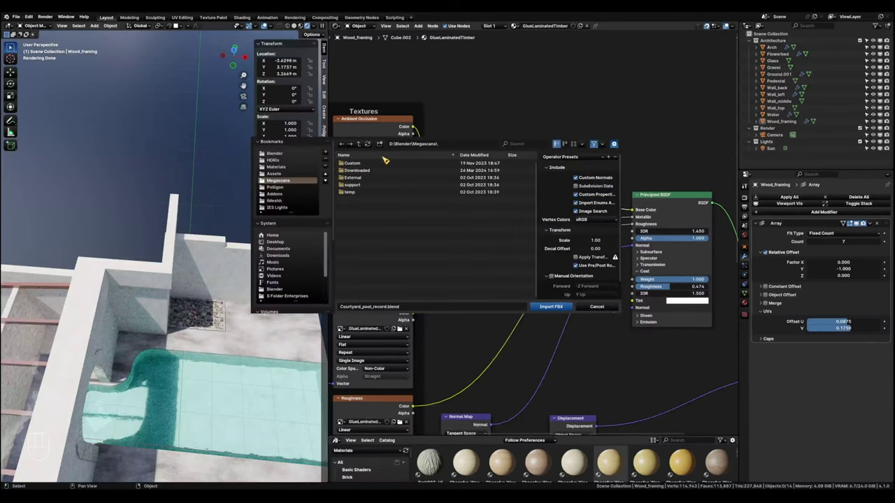
pyautogui.doubleClick(374, 176)
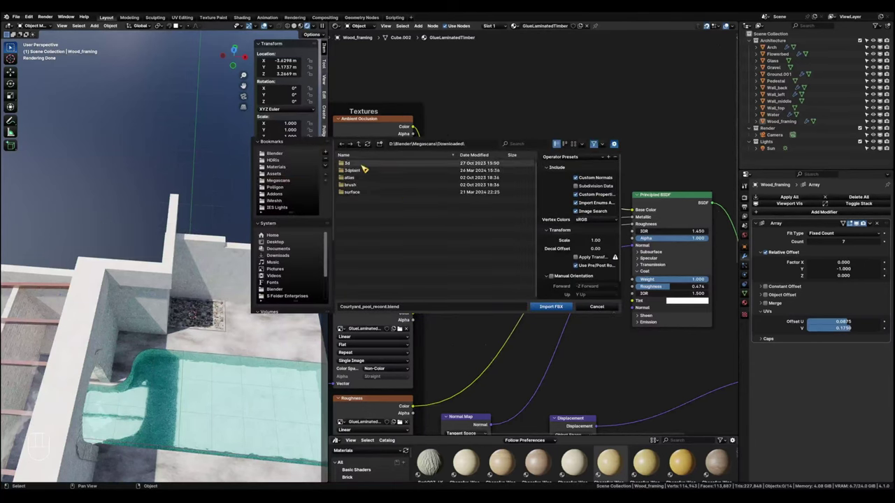
pyautogui.doubleClick(364, 175)
pyautogui.doubleClick(371, 163)
pyautogui.doubleClick(367, 194)
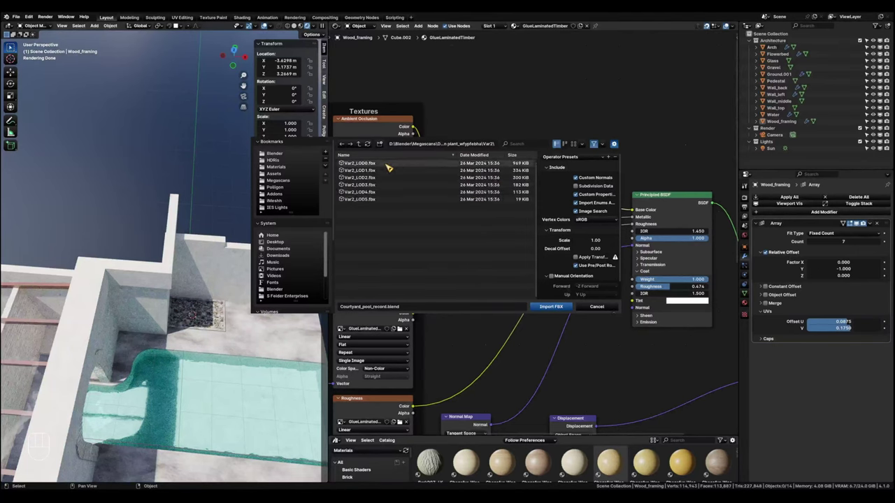
pyautogui.click(385, 163)
pyautogui.click(552, 308)
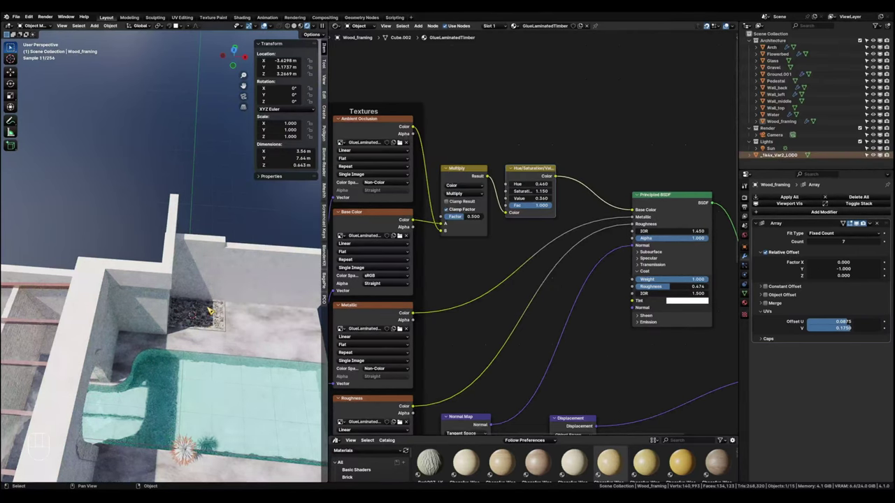
# In the top view, move the imported Var2 plant onto the gravel bed, into the corner by the walls.
pyautogui.press('`')
pyautogui.click(200, 412)
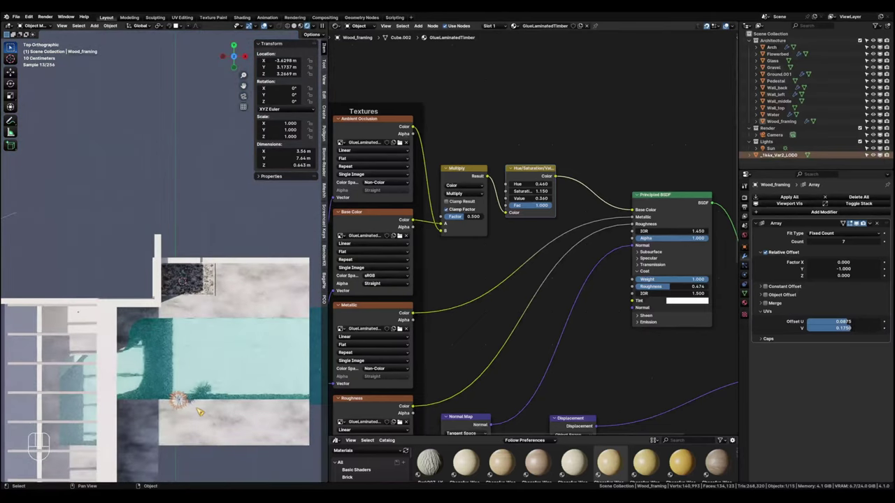
pyautogui.press('g')
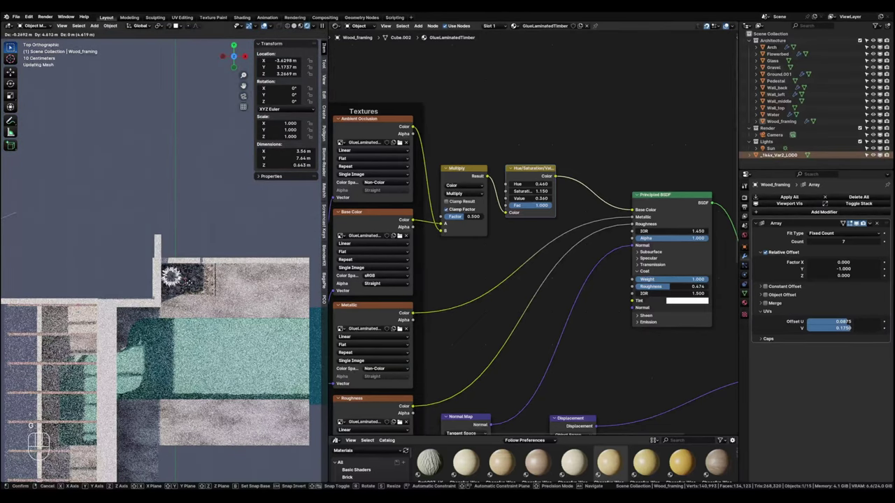
pyautogui.click(191, 292)
# Import Var5_LOD0.fbx from the same plant's folder and place it near the front edge of the gravel bed.
pyautogui.hotkey('ctrl', 's')
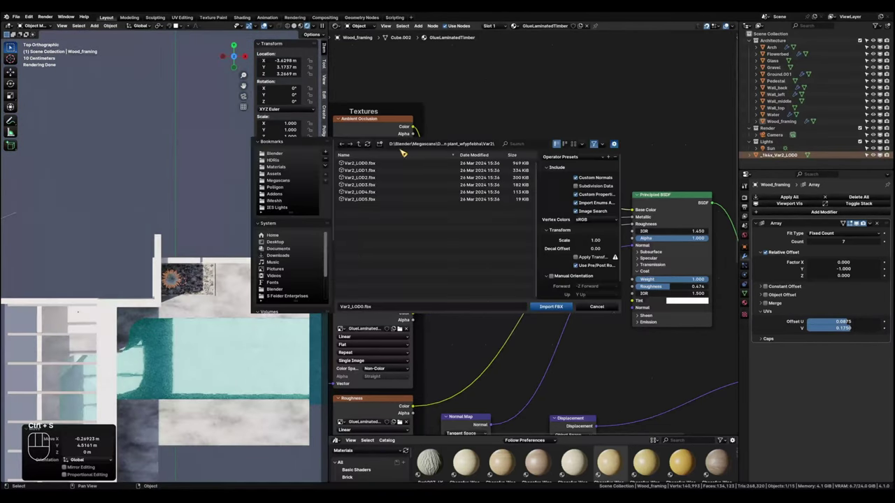
pyautogui.click(359, 144)
pyautogui.click(370, 214)
pyautogui.click(363, 163)
pyautogui.click(552, 306)
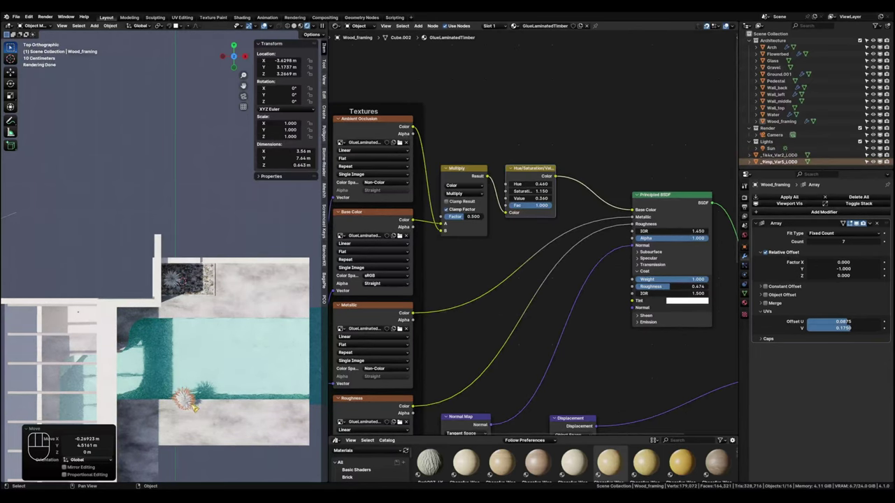
pyautogui.press('g')
pyautogui.click(206, 294)
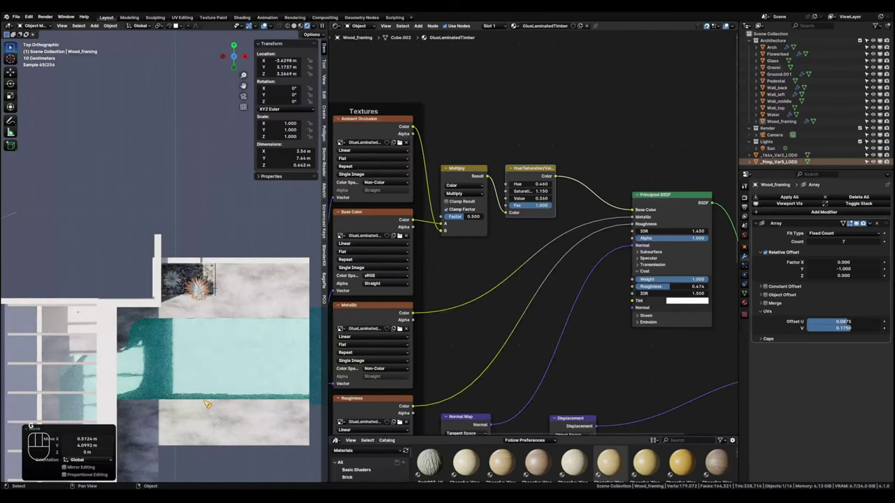
# Import the plant's Var8 LOD0 FBX variant and place it on the paving beside the gravel bed.
pyautogui.hotkey('ctrl', 's')
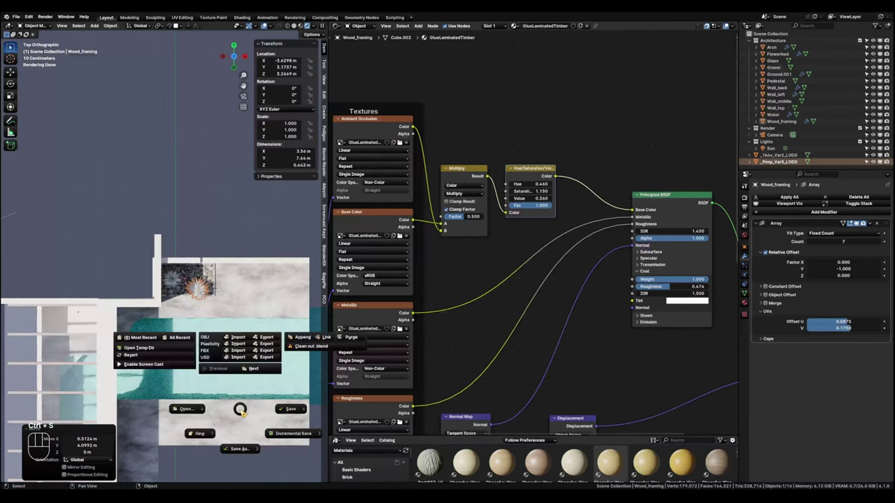
pyautogui.click(237, 351)
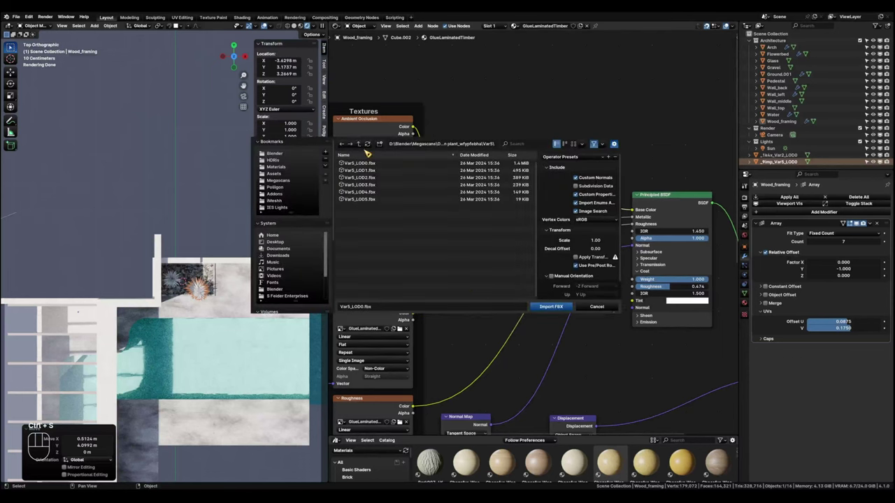
pyautogui.click(360, 144)
pyautogui.doubleClick(372, 239)
pyautogui.doubleClick(378, 169)
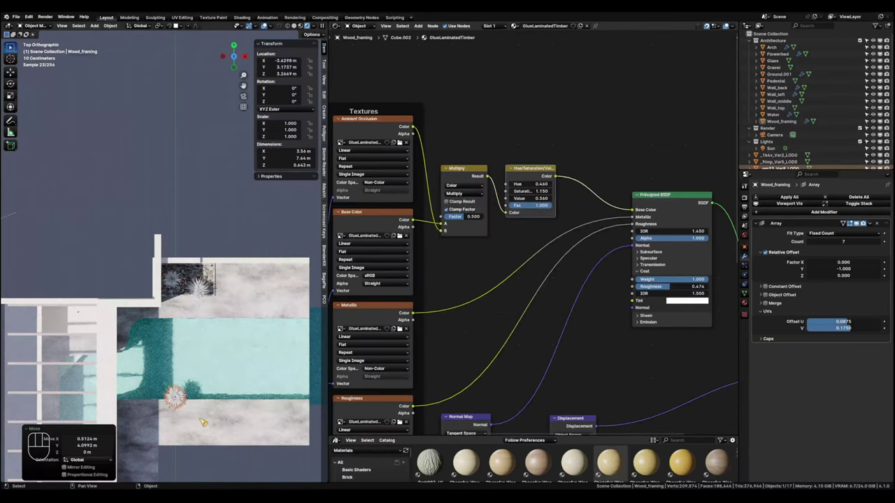
pyautogui.press('g')
pyautogui.click(263, 308)
# Move the Var2 plant out onto the paving and put the Var8 plant in its place in the gravel bed.
pyautogui.scroll(4, 197, 300)
pyautogui.click(146, 253)
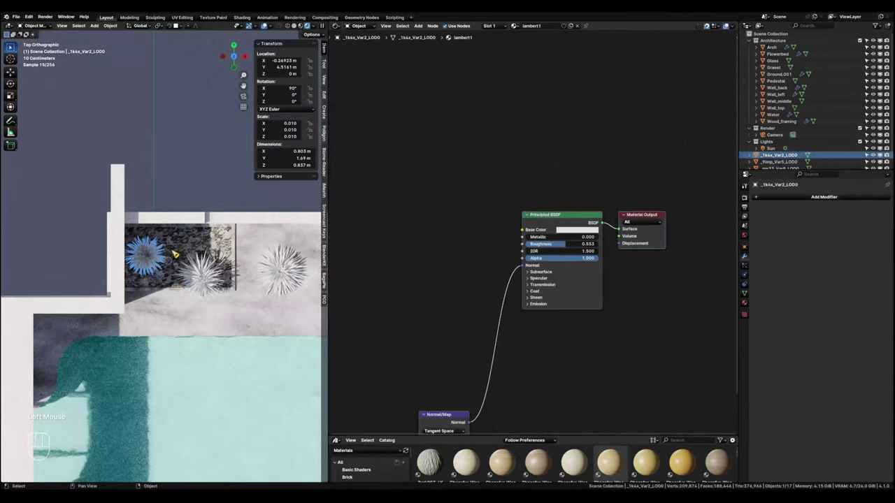
pyautogui.press('g')
pyautogui.click(297, 310)
pyautogui.click(285, 270)
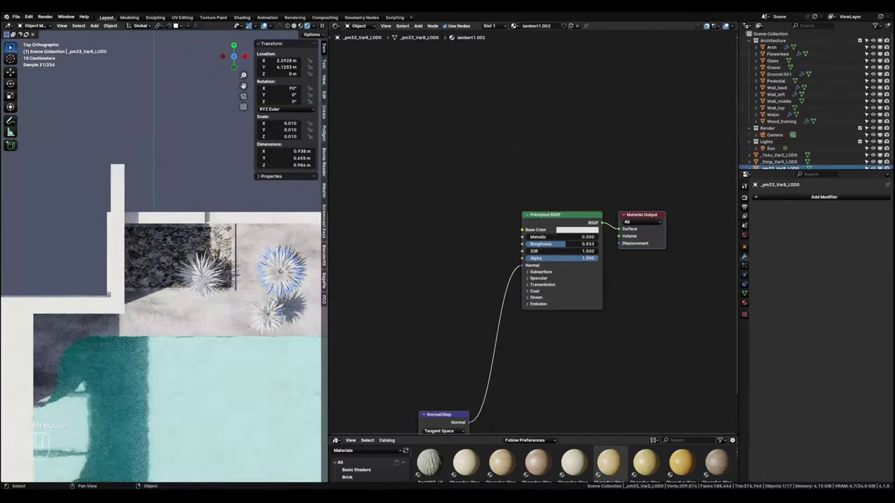
pyautogui.press('g')
pyautogui.click(153, 253)
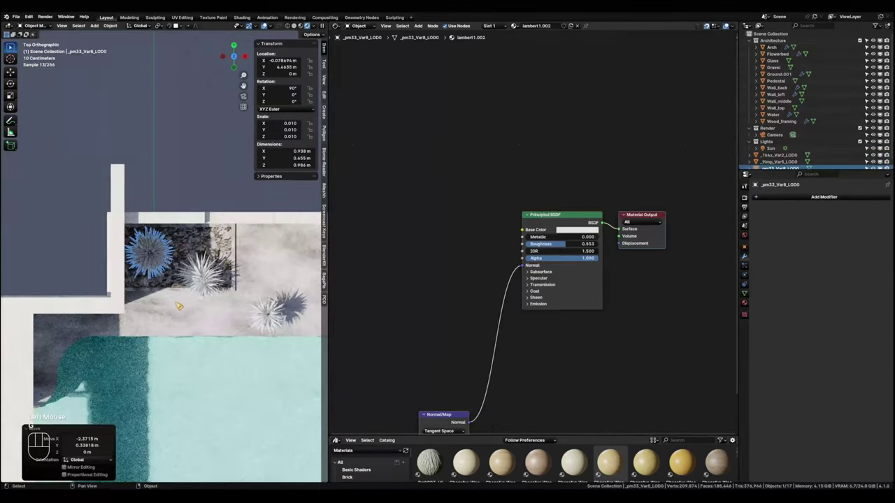
# In the camera view, shift the Var8 plant horizontally by about -0.12 m in X and -0.34 m in Y, and select the Var5 plant.
pyautogui.keyDown('shift'); pyautogui.moveTo(153, 253); pyautogui.dragTo(175, 293, button='middle'); pyautogui.keyUp('shift')
pyautogui.scroll(2, 175, 293)
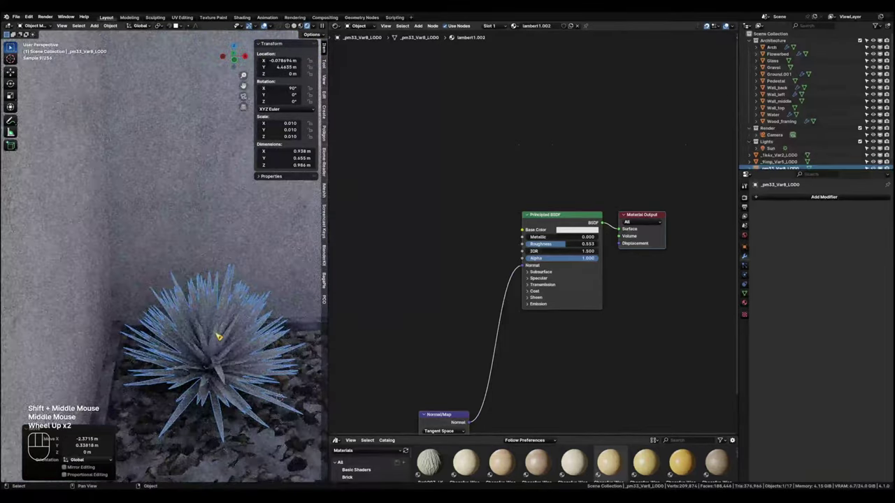
pyautogui.press('KP_0')
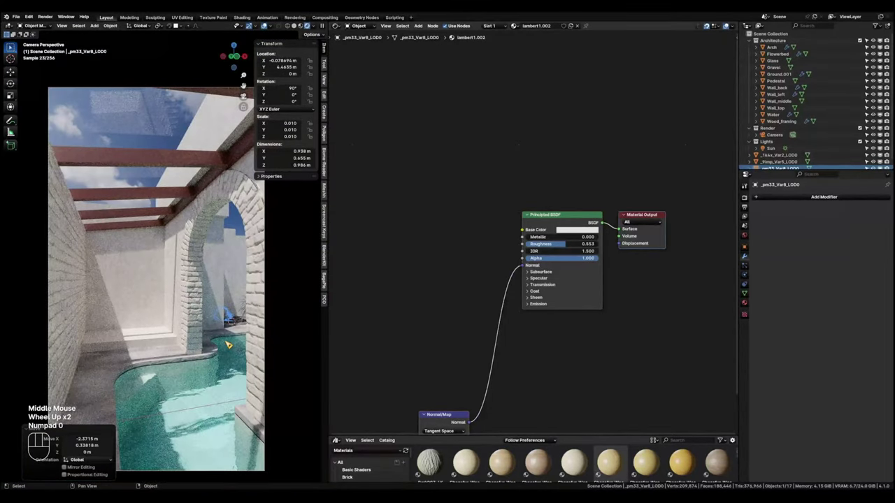
pyautogui.press('g')
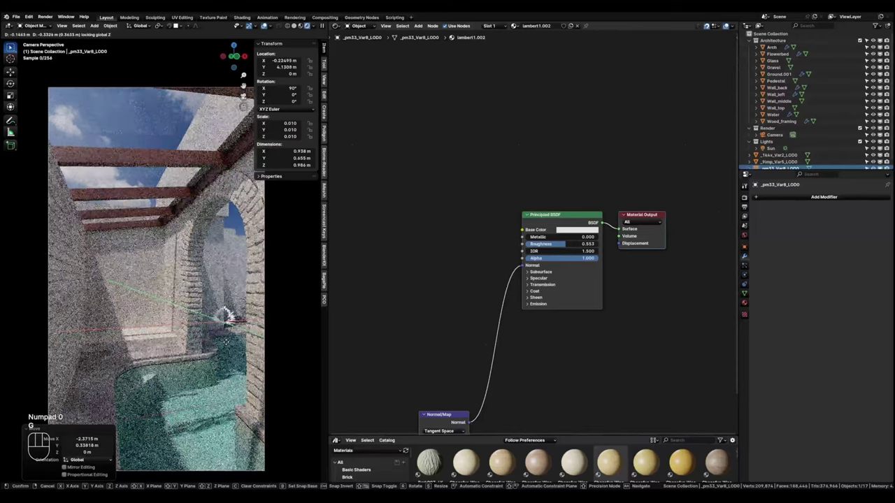
pyautogui.click(226, 342)
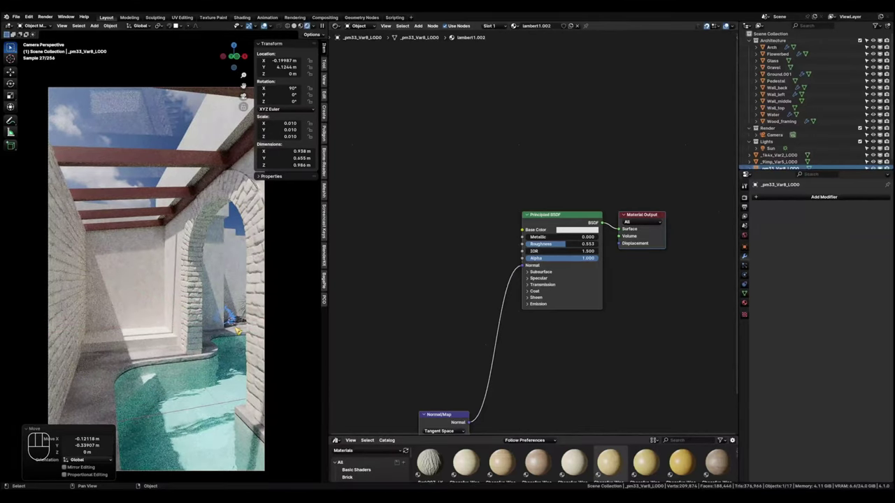
pyautogui.click(246, 321)
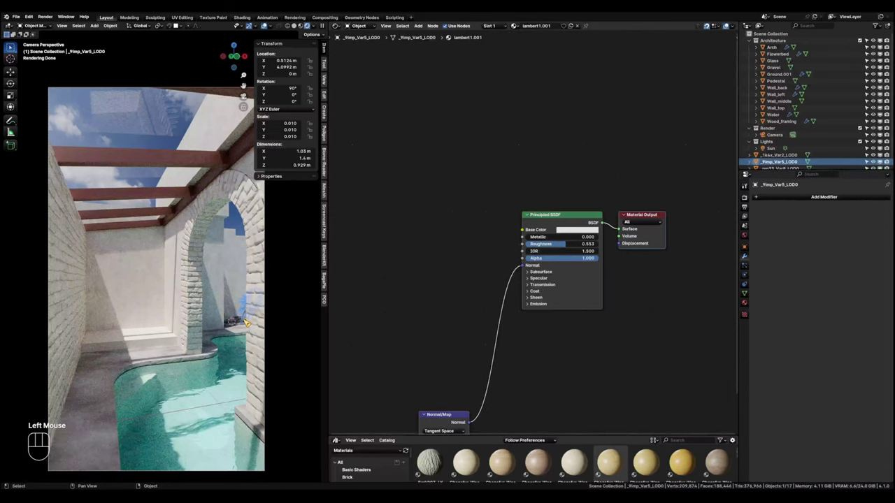
# Scale the Var5 plant up by about 2.19 and shift it horizontally by about 0.21 m in X and 0.07 m in Y.
pyautogui.press('g')
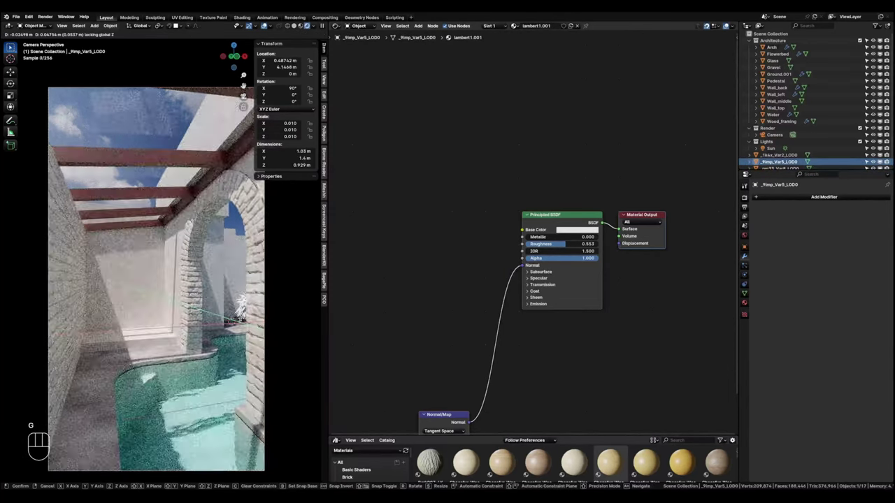
pyautogui.click(236, 321)
pyautogui.press('s')
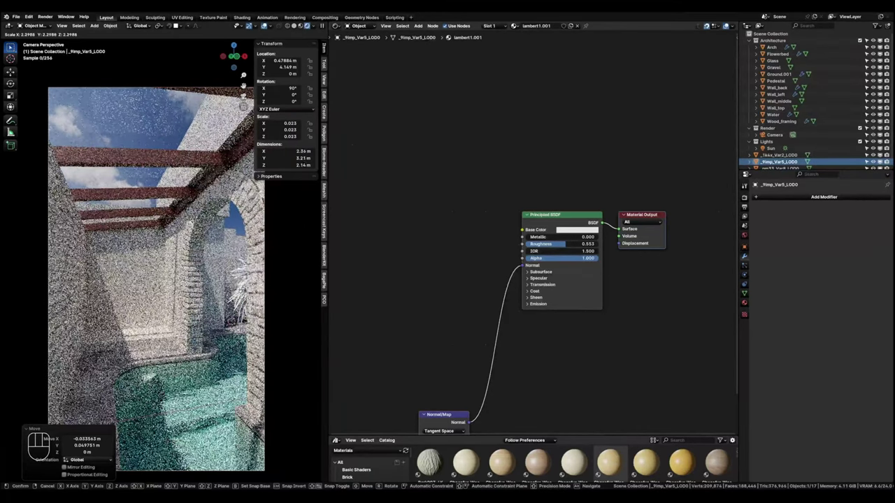
pyautogui.press('Return')
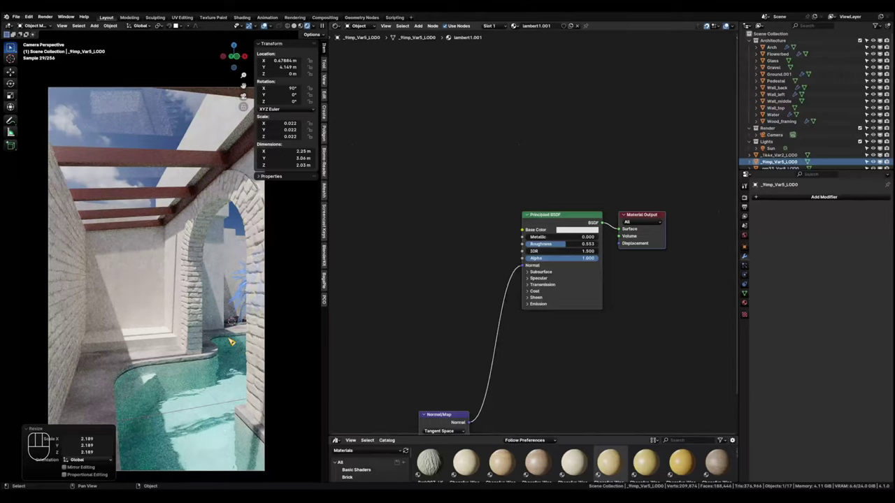
pyautogui.press('g')
pyautogui.hotkey('shift', 'z')
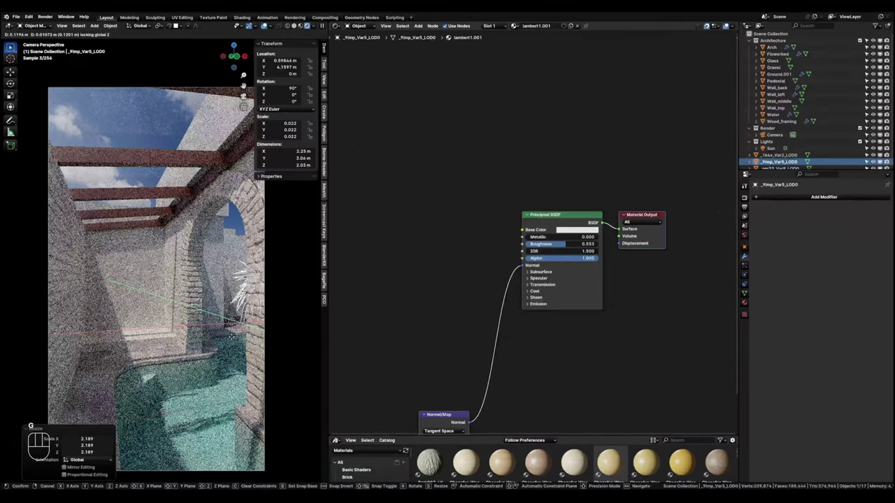
pyautogui.click(232, 335)
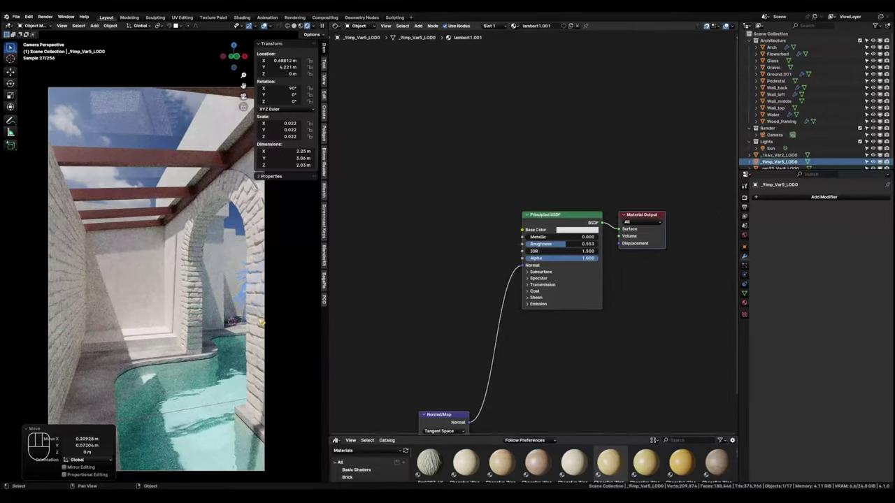
# Move the Var2 plant from the paving into the back of the gravel bed, about -1.73 m in X and 1.20 m in Y.
pyautogui.moveTo(262, 323); pyautogui.dragTo(231, 350, button='middle')
pyautogui.keyDown('shift'); pyautogui.moveTo(230, 350); pyautogui.dragTo(140, 355, button='middle'); pyautogui.keyUp('shift')
pyautogui.scroll(2, 140, 356)
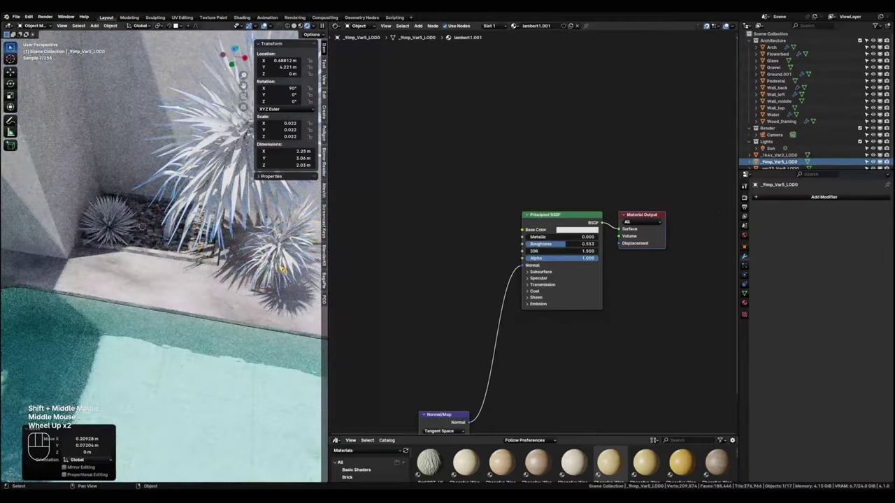
pyautogui.click(252, 287)
pyautogui.press('`')
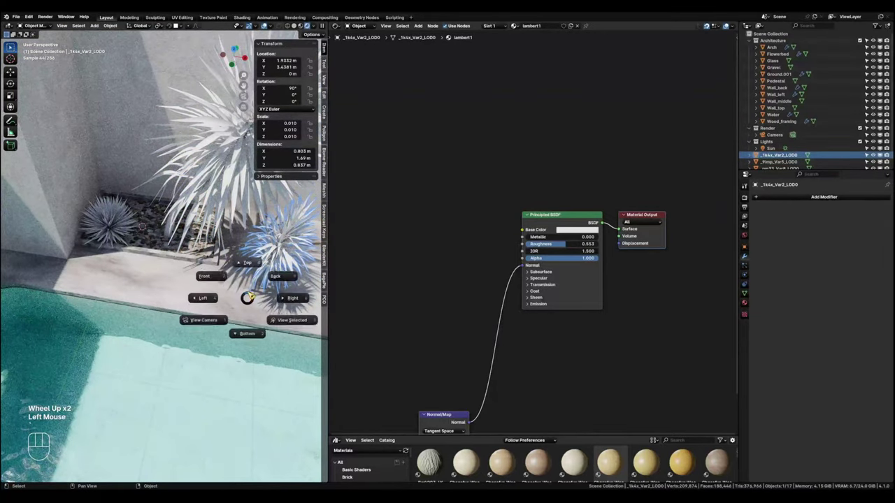
pyautogui.click(248, 263)
pyautogui.moveTo(226, 291); pyautogui.dragTo(270, 353, button='middle')
pyautogui.press('g')
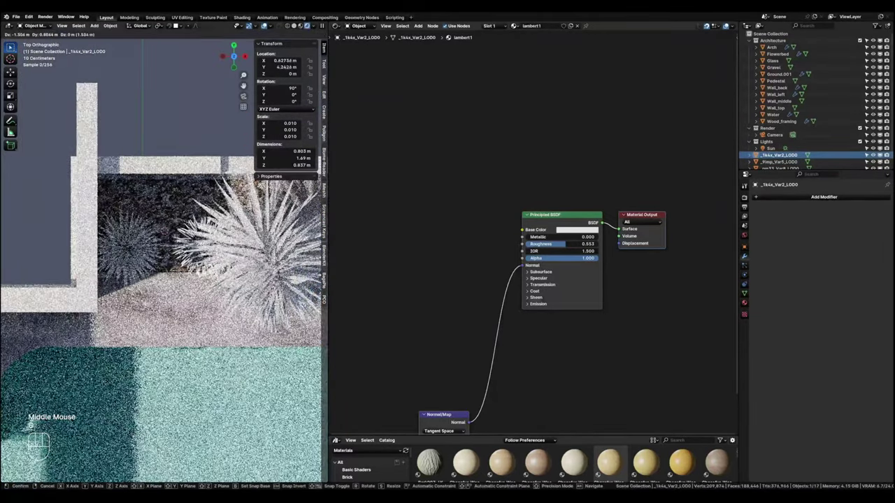
pyautogui.click(155, 322)
pyautogui.keyDown('shift'); pyautogui.moveTo(155, 323); pyautogui.dragTo(162, 284, button='middle'); pyautogui.keyUp('shift')
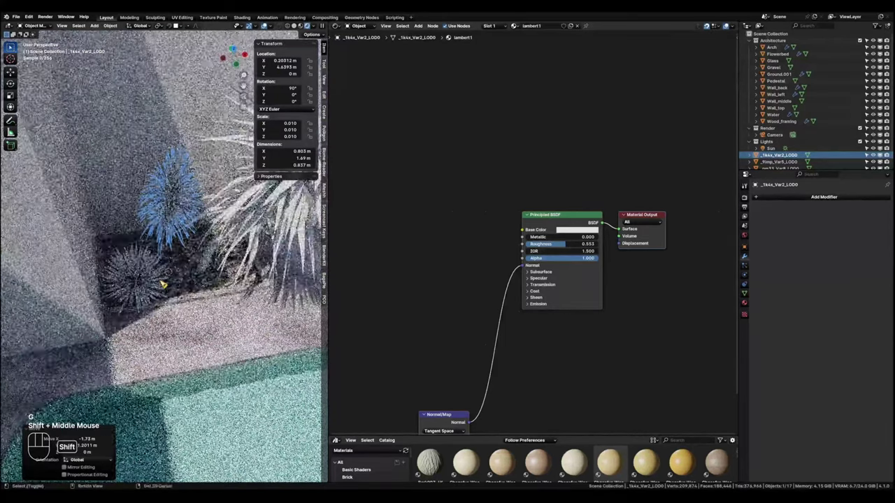
# In the camera view, scale the Var2 plant up by about 2.1 and shift it horizontally by about 0.27 m in X and -0.02 m in Y.
pyautogui.press('KP_0')
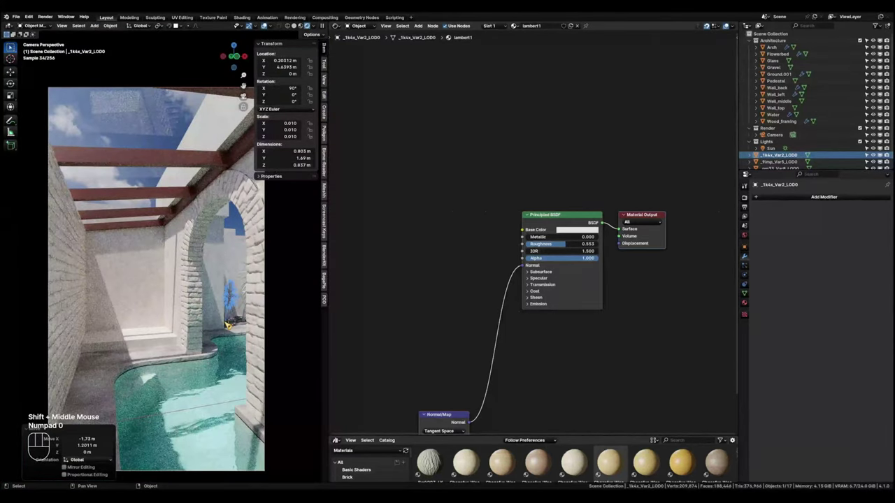
pyautogui.press('s')
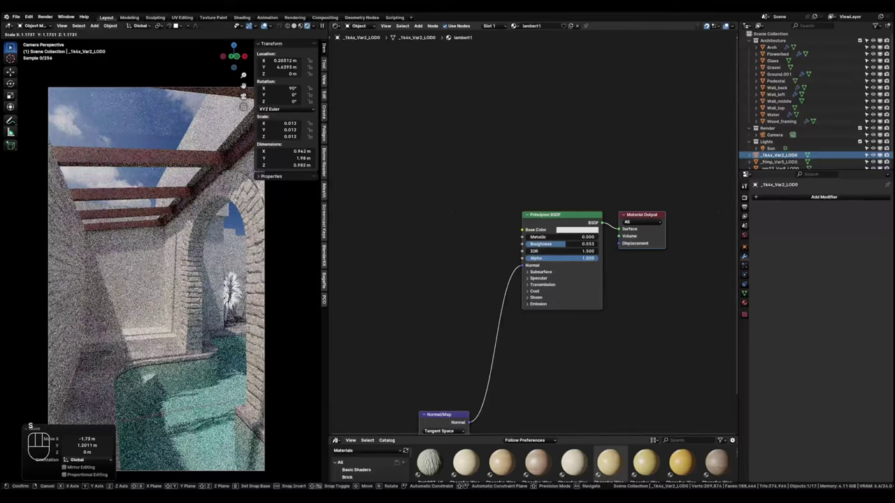
pyautogui.click(229, 349)
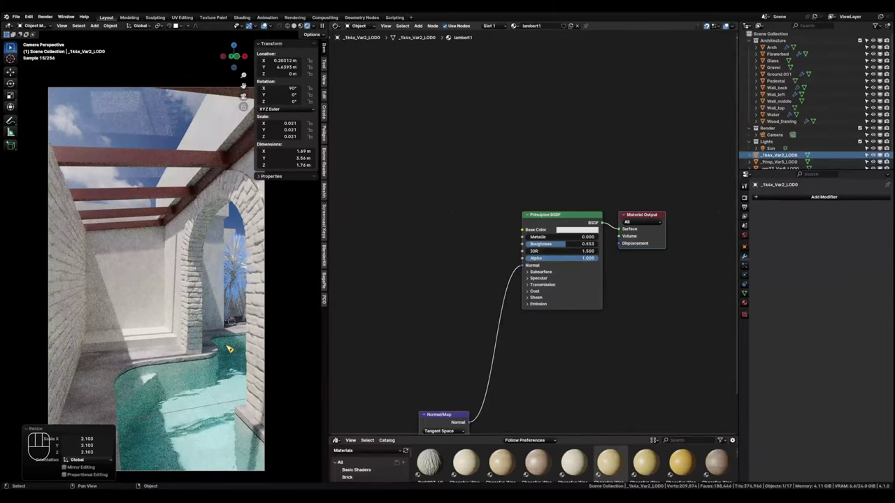
pyautogui.press('g')
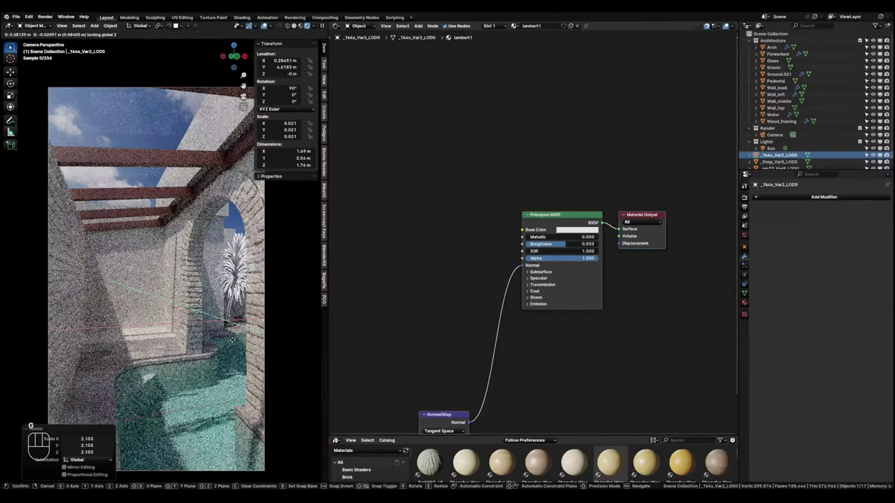
pyautogui.hotkey('shift', 'z')
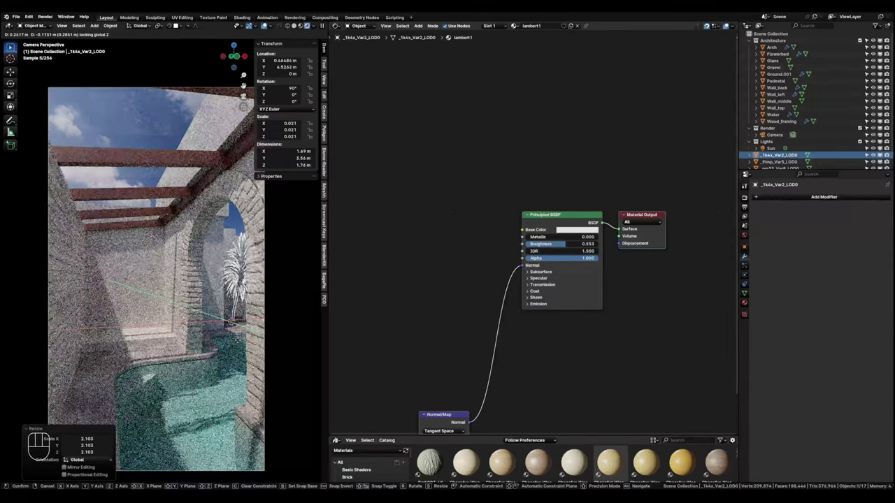
pyautogui.click(248, 361)
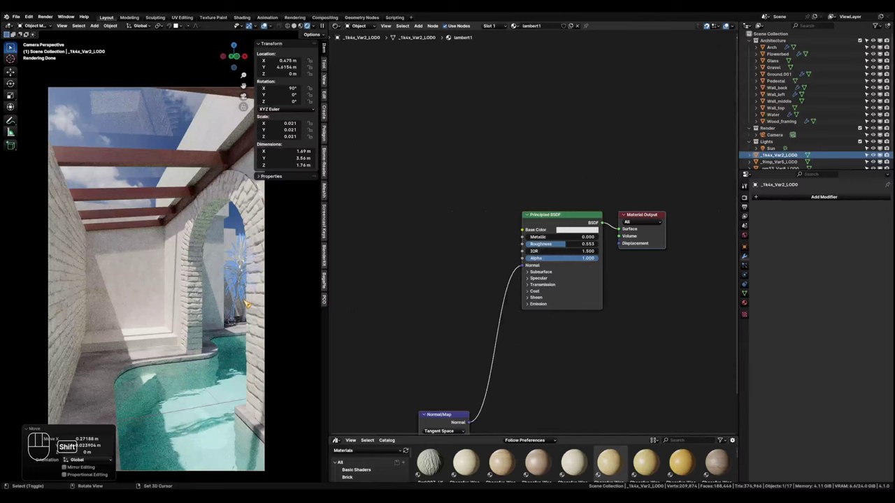
# Duplicate the Var2 plant and move the copy horizontally farther back, keeping it at ground height.
pyautogui.hotkey('shift', 'd')
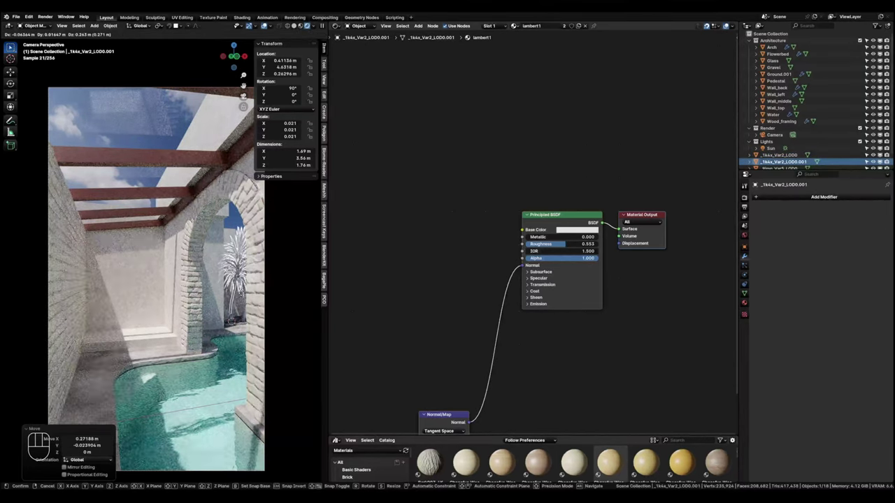
pyautogui.hotkey('shift', 'z')
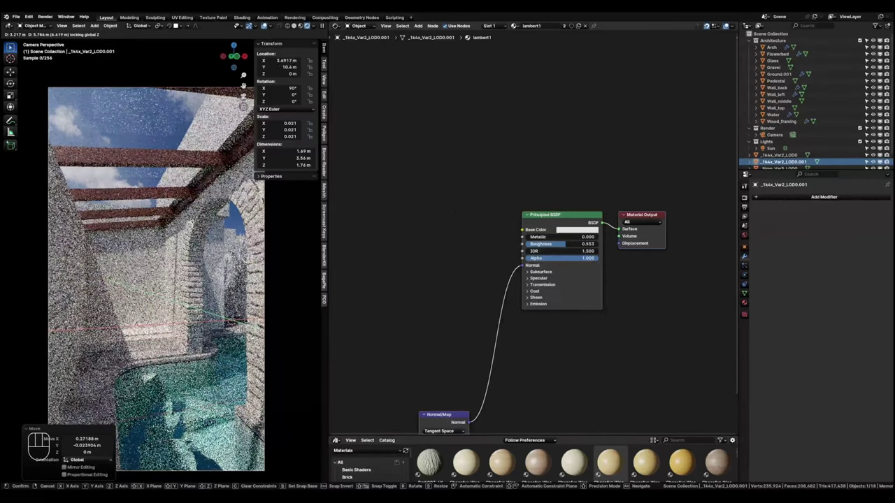
# Place the tree copy behind the arch and scale it up by about 1.81.
pyautogui.click(234, 286)
pyautogui.press('s')
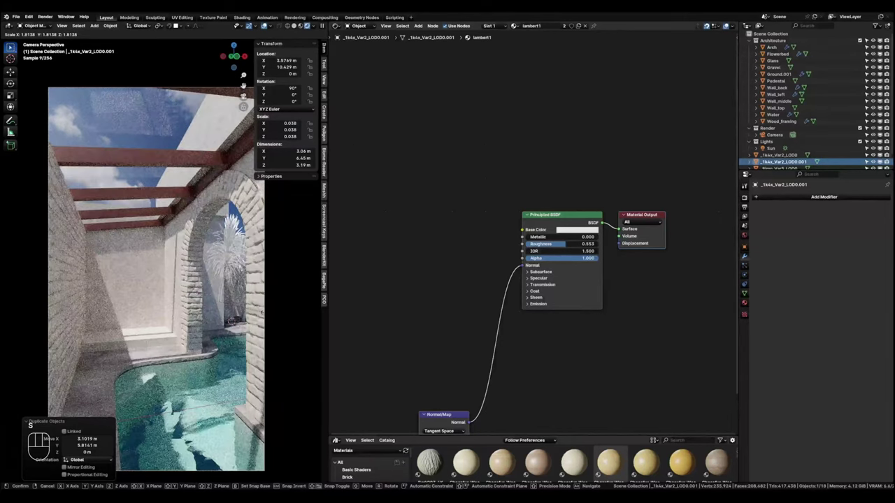
pyautogui.click(237, 297)
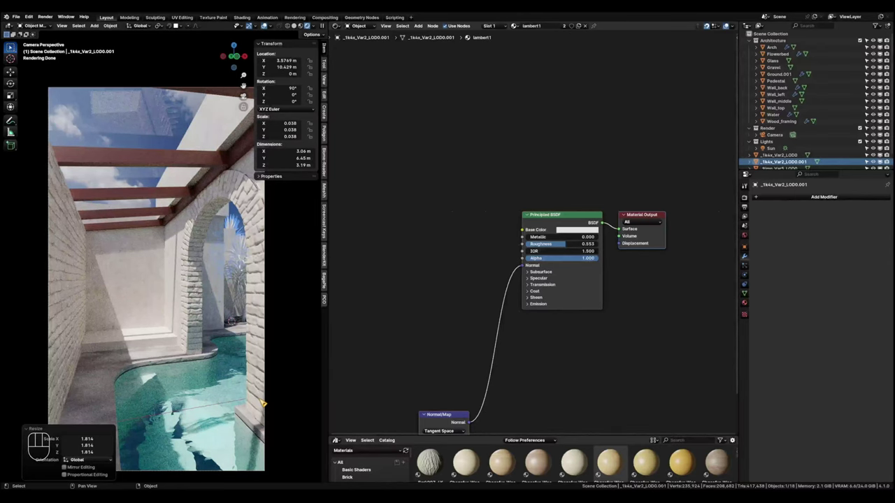
# Duplicate the enlarged tree and place the copy farther behind it, offset about 3.35 m in X and 2.24 m in Y.
pyautogui.keyDown('shift'); pyautogui.moveTo(260, 259); pyautogui.dragTo(262, 285, button='middle'); pyautogui.keyUp('shift')
pyautogui.scroll(-5, 260, 285)
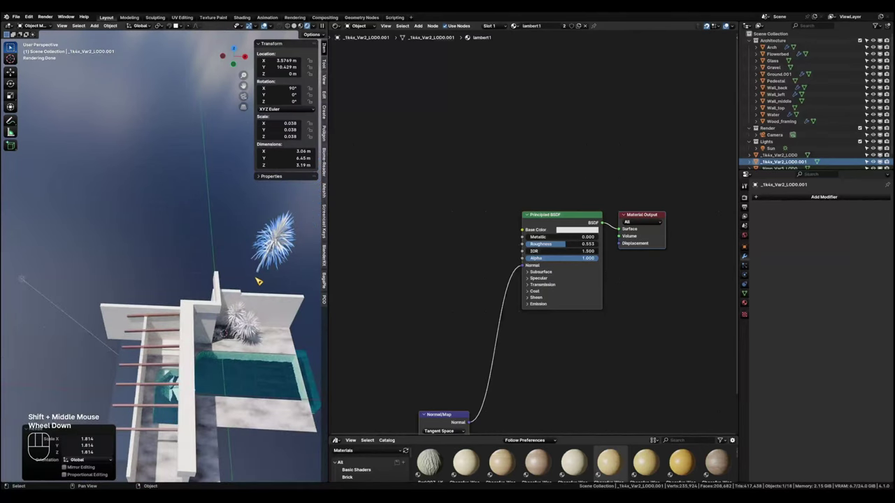
pyautogui.press('KP_0')
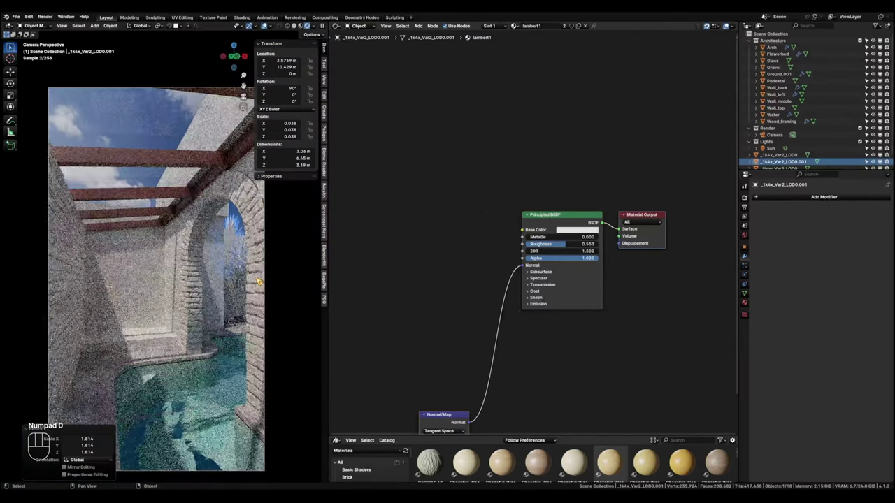
pyautogui.hotkey('shift', 'd')
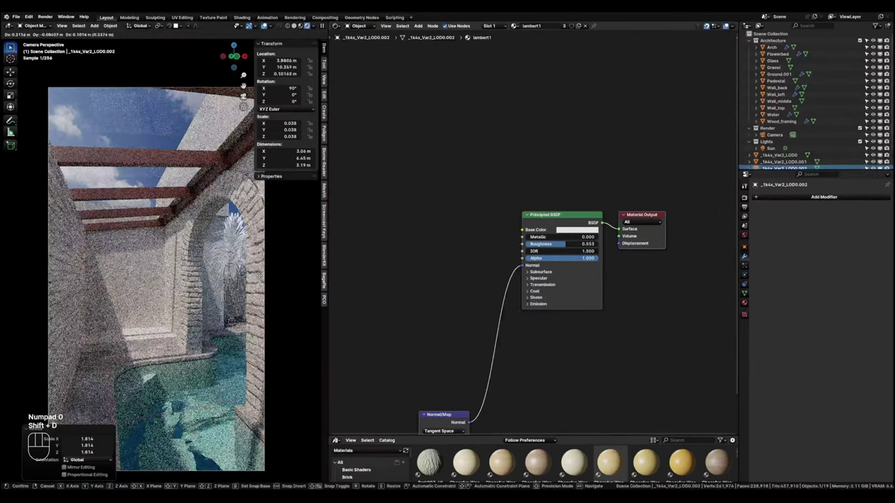
pyautogui.click(266, 293)
# Duplicate the tree to the opposite side of the building, about -15.9 m in X and -11.6 m in Y.
pyautogui.press('`')
pyautogui.click(260, 266)
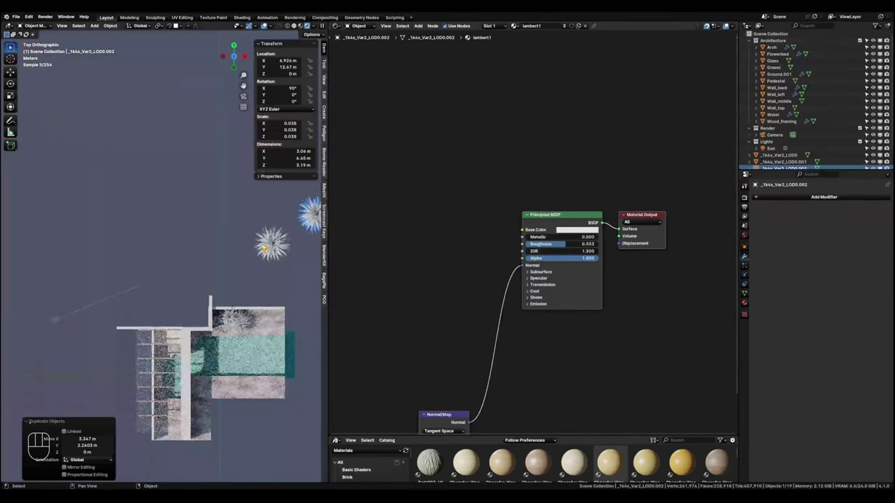
pyautogui.scroll(-5, 237, 300)
pyautogui.keyDown('shift'); pyautogui.moveTo(232, 306); pyautogui.dragTo(240, 278, button='middle'); pyautogui.keyUp('shift')
pyautogui.hotkey('shift', 'd')
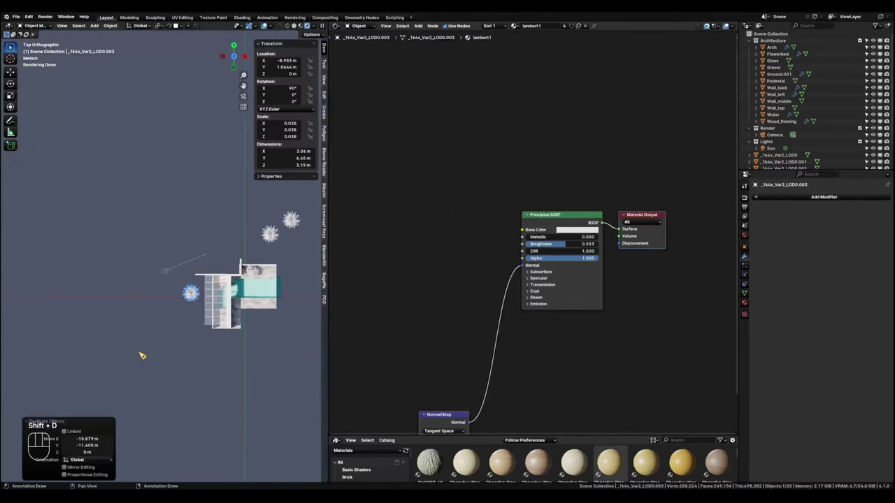
pyautogui.press('KP_0')
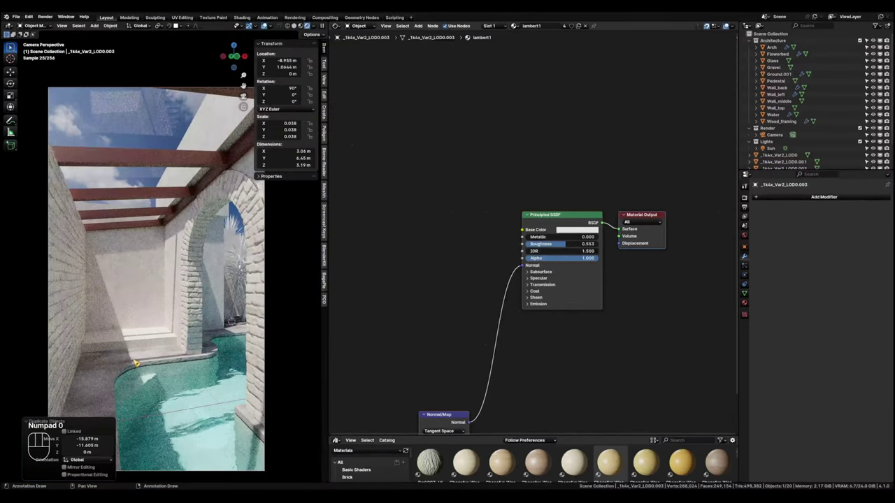
# Move the new tree copy about 0.83 m in X and -0.11 m in Y, closer to the pergola, without changing its height.
pyautogui.press('s')
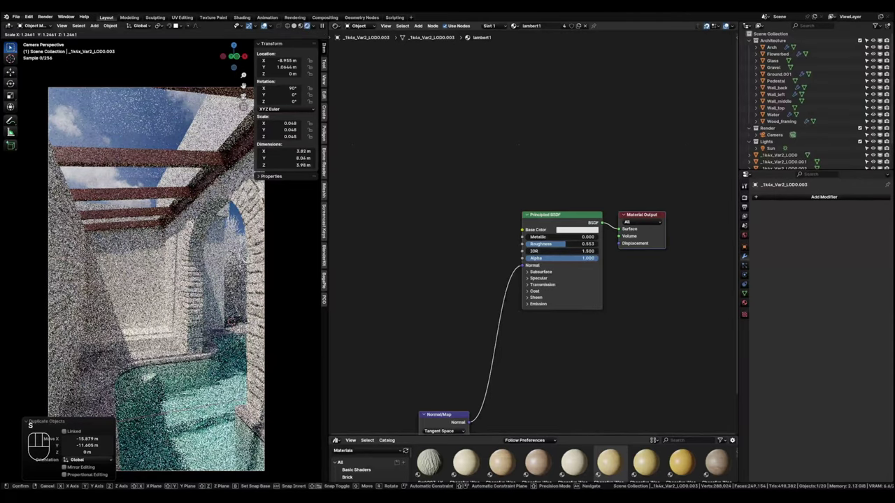
pyautogui.rightClick(234, 359)
pyautogui.keyDown('shift'); pyautogui.moveTo(233, 359); pyautogui.dragTo(177, 380, button='middle'); pyautogui.keyUp('shift')
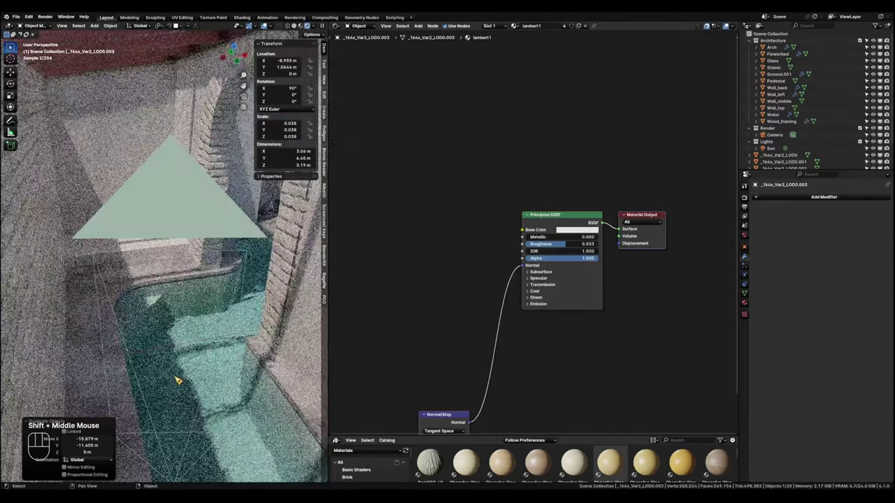
pyautogui.scroll(-9, 171, 374)
pyautogui.moveTo(150, 340)
pyautogui.keyDown('shift'); pyautogui.mouseDown(button='middle')
pyautogui.moveTo(117, 336)
pyautogui.moveTo(150, 357)
pyautogui.mouseUp(button='middle'); pyautogui.keyUp('shift')
pyautogui.scroll(-2, 132, 341)
pyautogui.press('g')
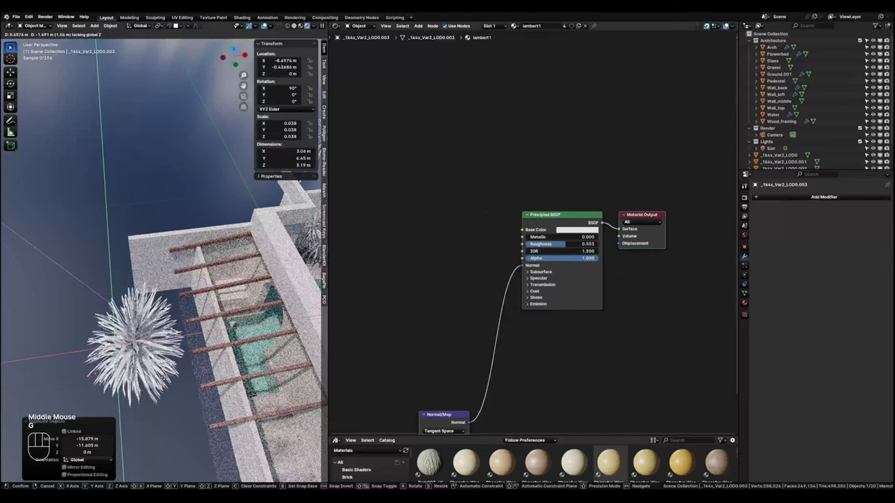
pyautogui.click(172, 345)
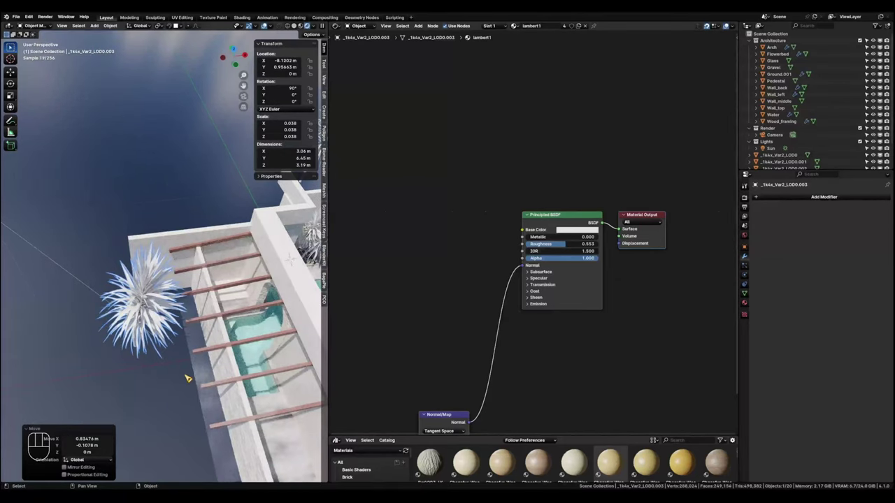
# Scale the tree beside the pergola by about 1.46 and shift it about -1.07 m in Y at constant height.
pyautogui.press('s')
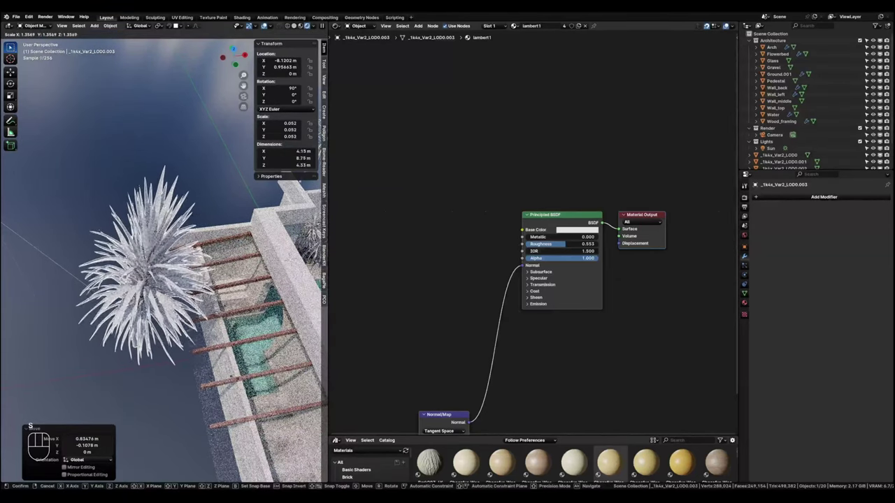
pyautogui.click(228, 384)
pyautogui.press('g')
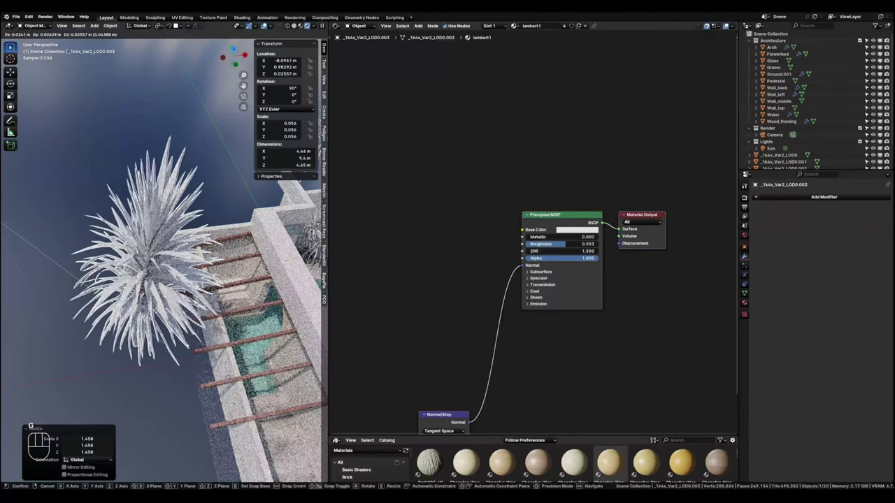
pyautogui.press('z')
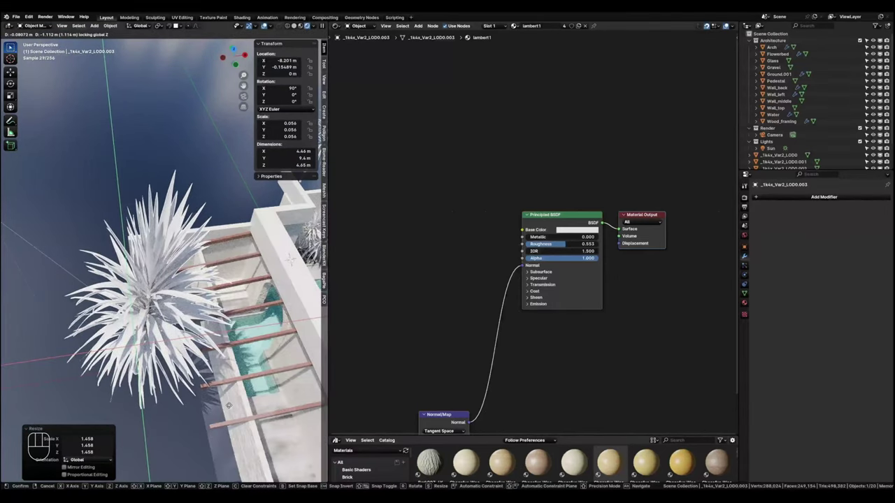
pyautogui.click(230, 408)
pyautogui.press('KP_0')
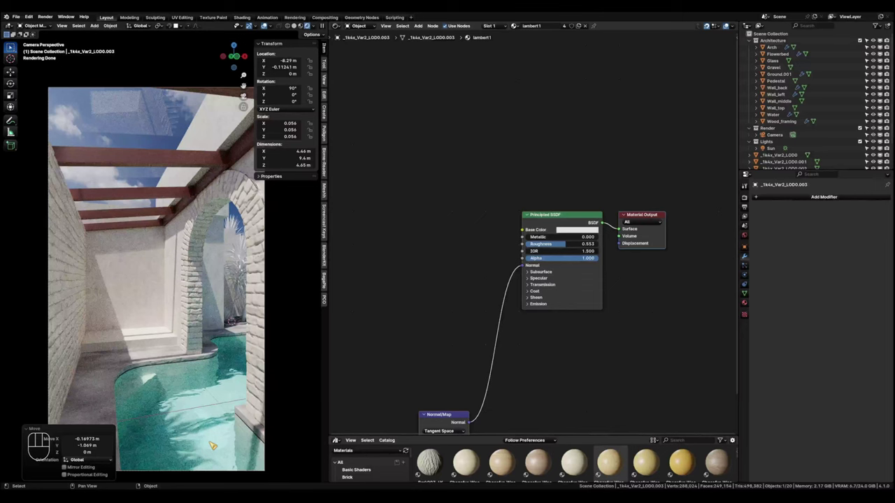
# Open the pool's Water mesh for editing in an orthographic front view.
pyautogui.click(213, 446)
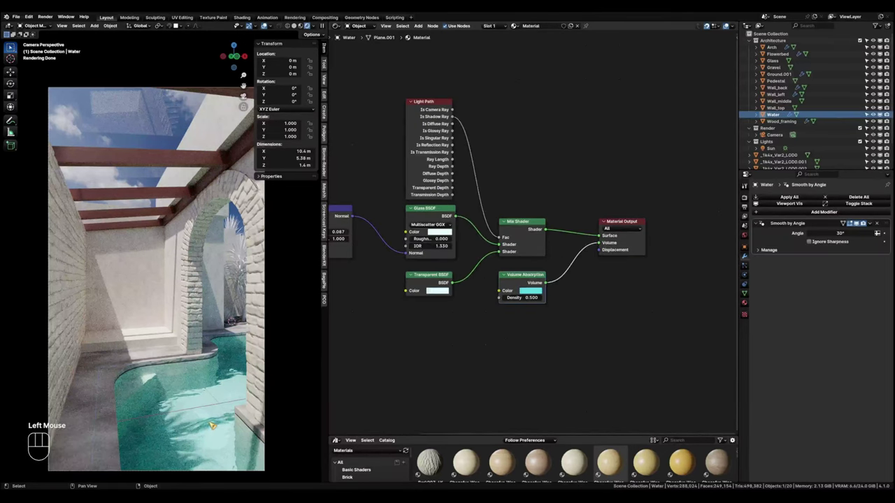
pyautogui.press('`')
pyautogui.click(160, 396)
pyautogui.scroll(-3, 160, 396)
pyautogui.moveTo(235, 417); pyautogui.dragTo(68, 338, button='middle')
pyautogui.press('Tab')
# Try lowering the Water mesh's bottom vertices by about 0.21 m, and undo the move in wireframe display.
pyautogui.moveTo(26, 359); pyautogui.dragTo(276, 401)
pyautogui.press('g')
pyautogui.press('z')
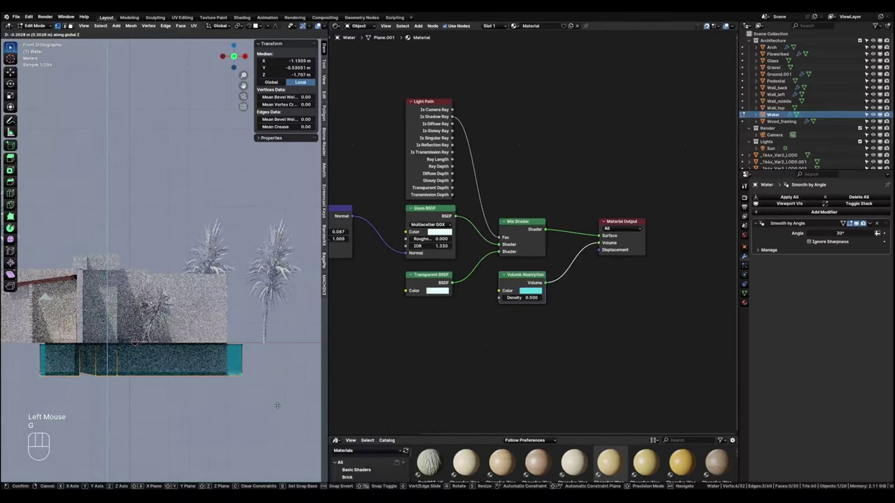
pyautogui.click(277, 406)
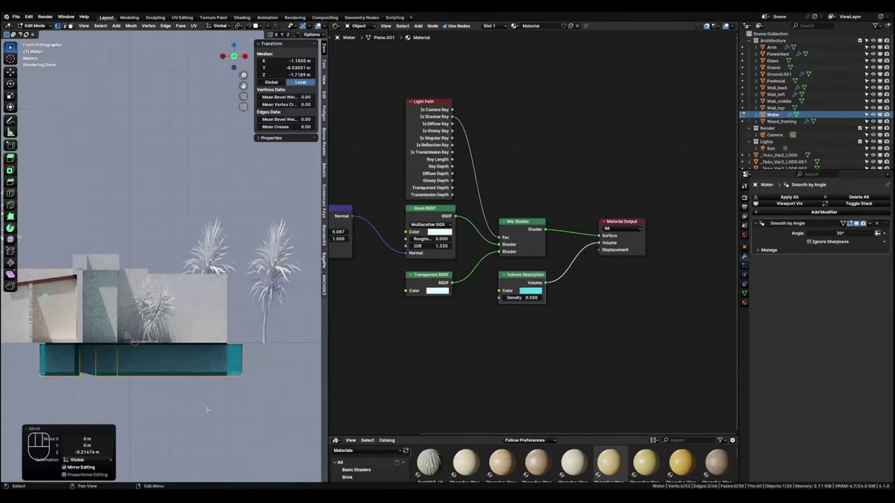
pyautogui.hotkey('shift', 'z')
pyautogui.hotkey('ctrl', 'z')
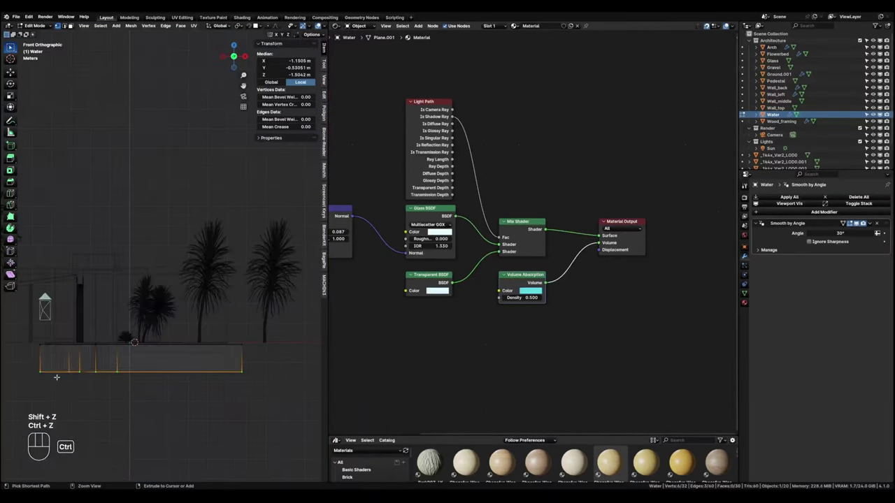
# Lower all bottom vertices of the Water mesh by about 0.31 m and return to the rendered camera view in object mode.
pyautogui.moveTo(23, 362); pyautogui.dragTo(272, 386)
pyautogui.press('g')
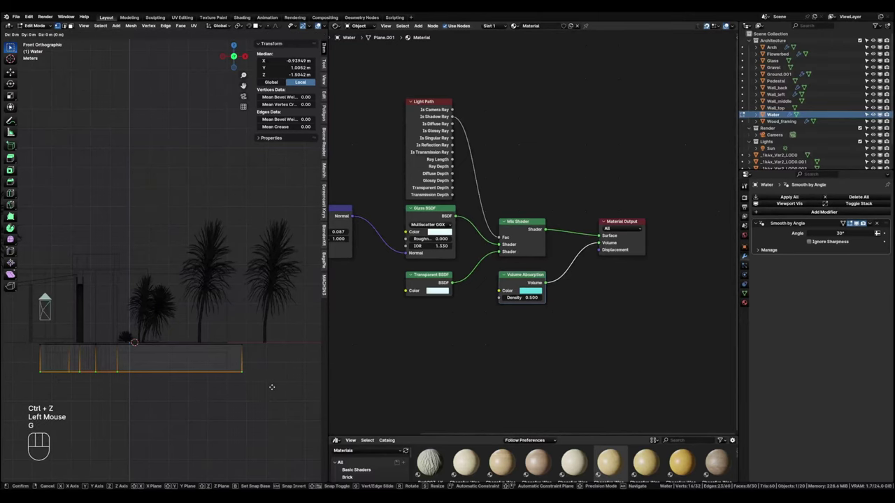
pyautogui.press('z')
pyautogui.click(272, 394)
pyautogui.keyDown('shift'); pyautogui.moveTo(145, 366); pyautogui.dragTo(177, 385, button='middle'); pyautogui.keyUp('shift')
pyautogui.hotkey('shift', 'z')
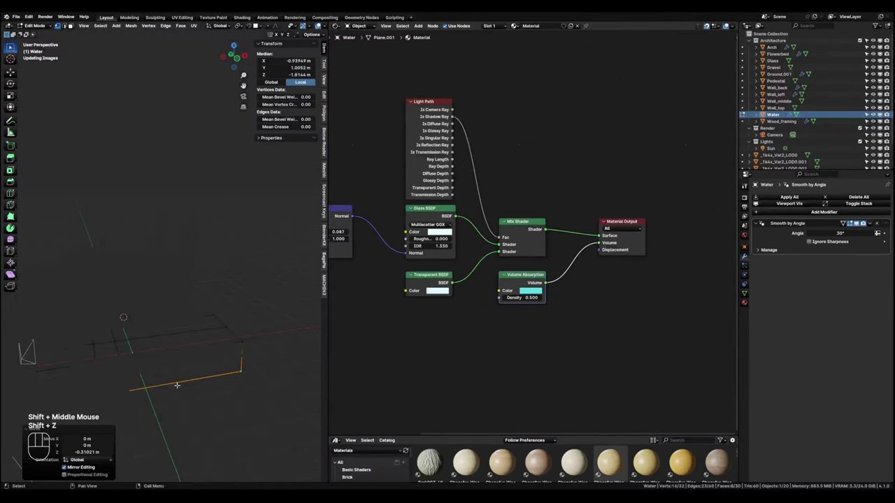
pyautogui.press('Tab')
pyautogui.moveTo(178, 344)
pyautogui.mouseDown(button='middle')
pyautogui.moveTo(182, 355)
pyautogui.moveTo(294, 338)
pyautogui.mouseUp(button='middle')
pyautogui.press('KP_0')
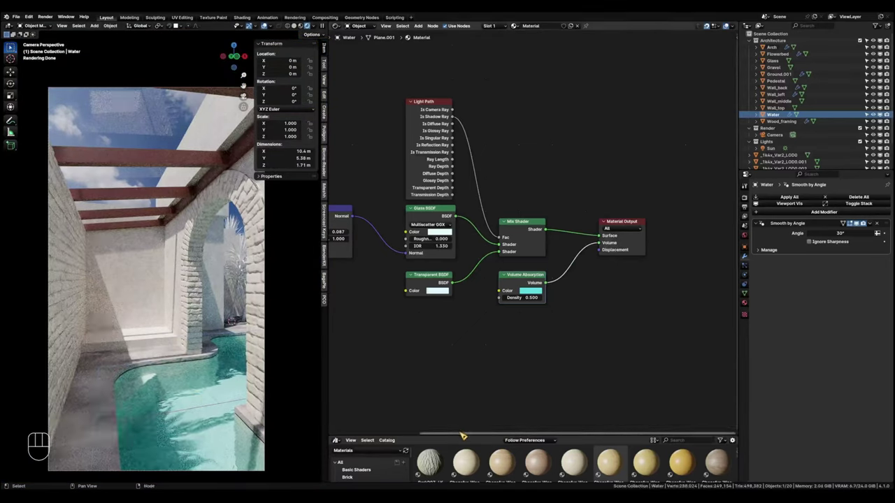
# Enlarge the node editor over the asset browser and give the small tree behind the arch its own copy of material lambert1.
pyautogui.moveTo(470, 435); pyautogui.dragTo(470, 482)
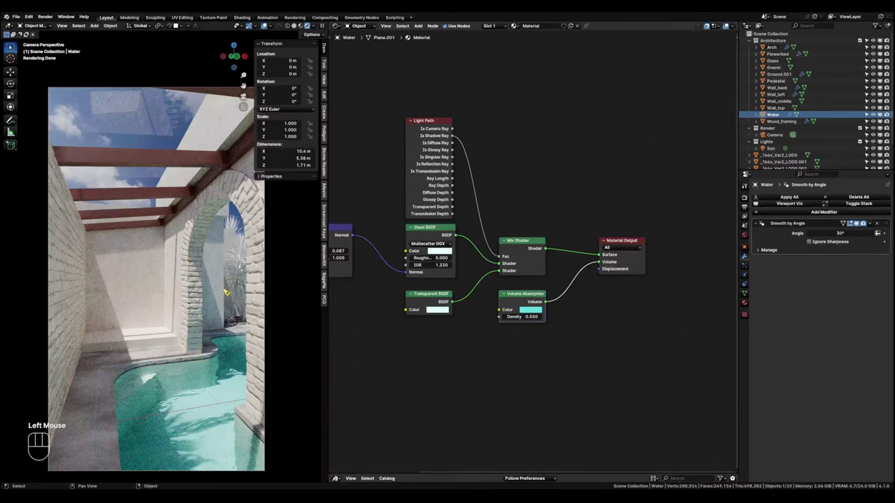
pyautogui.click(224, 290)
pyautogui.scroll(-3, 539, 59)
pyautogui.moveTo(406, 239); pyautogui.dragTo(496, 249, button='middle')
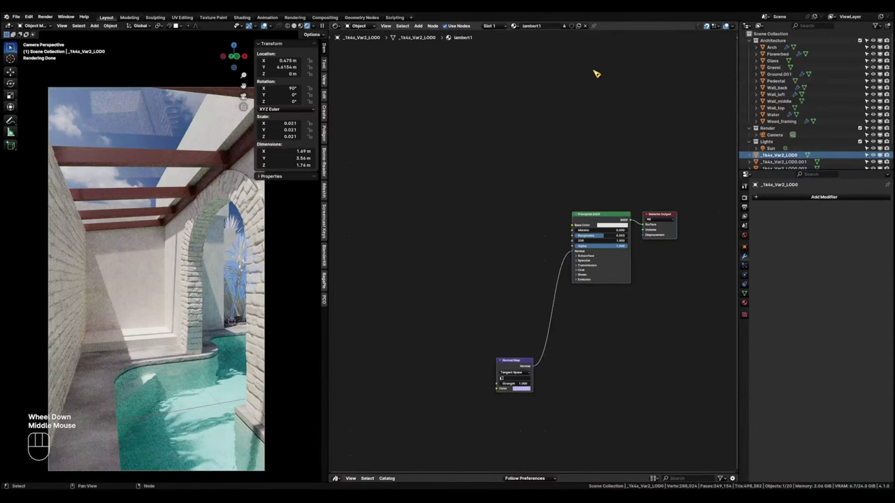
pyautogui.click(606, 222)
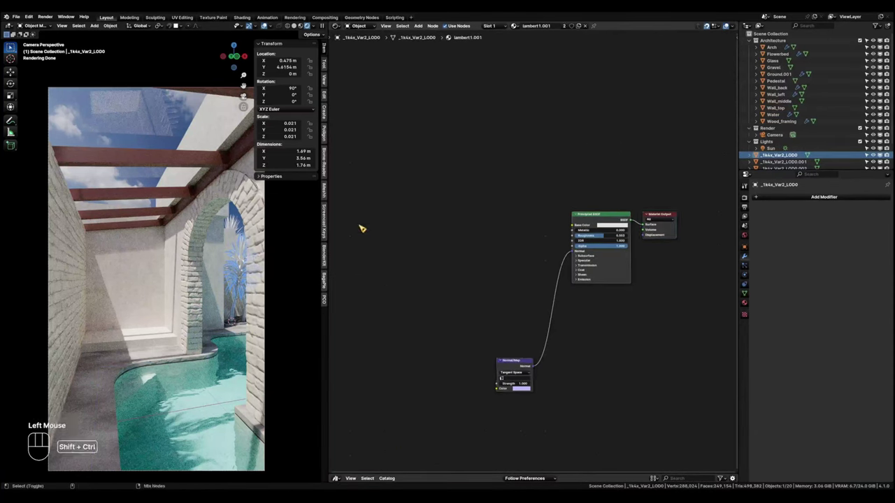
# Start the Principled texture setup and browse the Megascans 3dplant downloads to the garden plant's Textures/Atlas folder.
pyautogui.hotkey('shift', 'ctrl', 't')
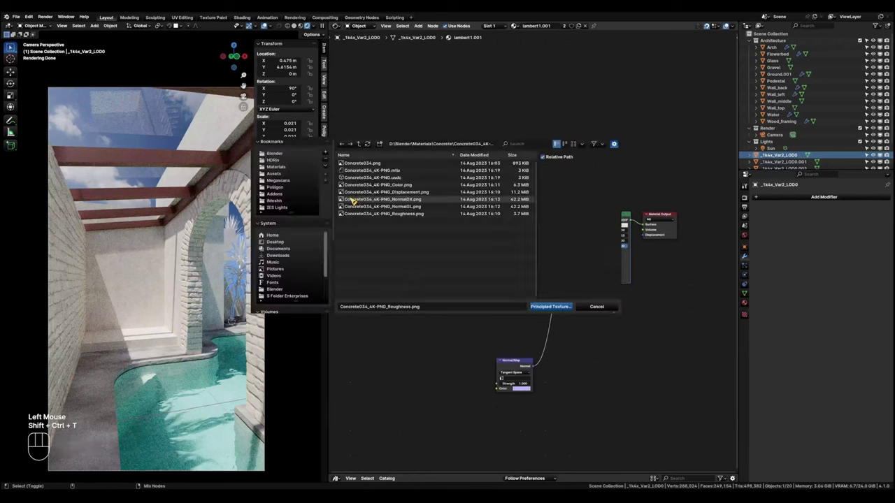
pyautogui.click(285, 181)
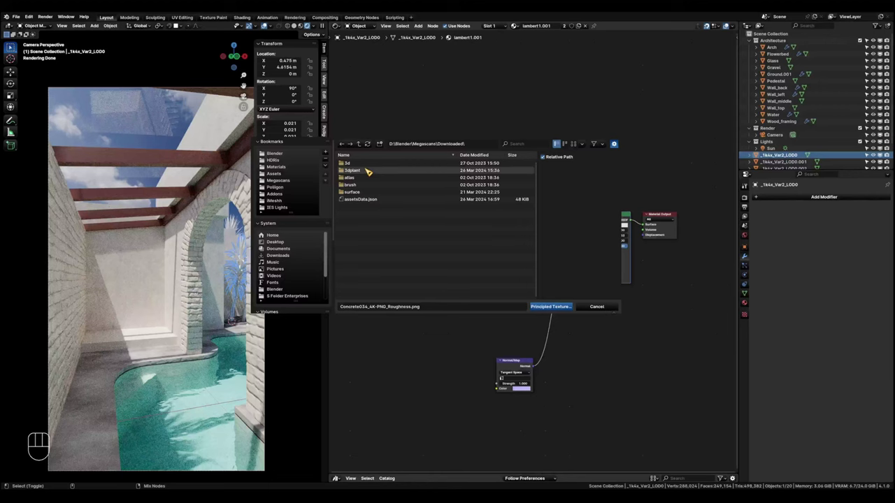
pyautogui.doubleClick(367, 172)
pyautogui.doubleClick(369, 165)
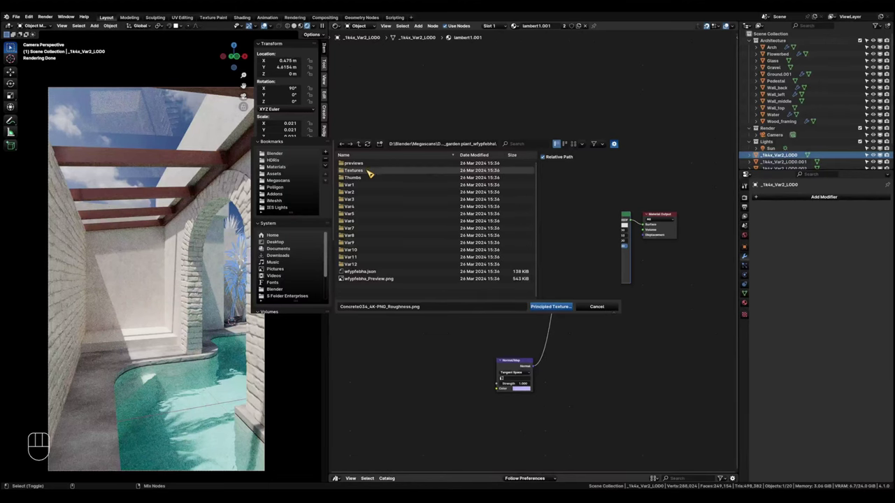
pyautogui.doubleClick(369, 172)
pyautogui.doubleClick(367, 165)
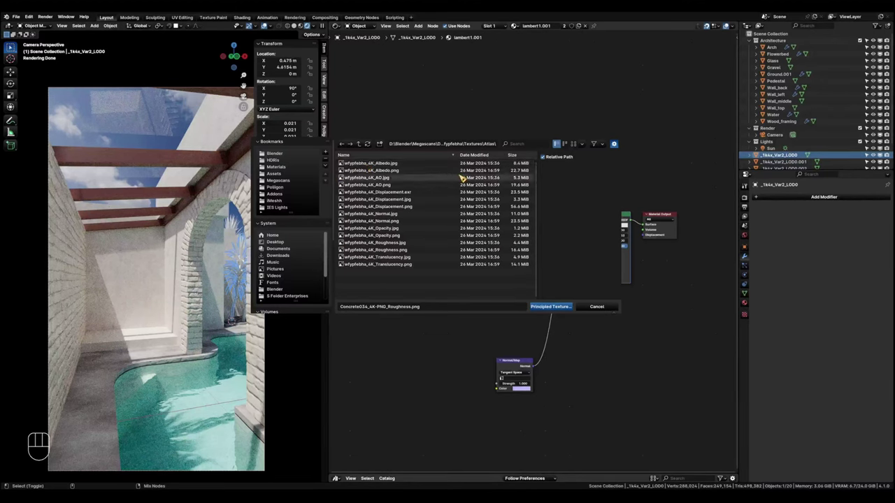
# Load the plant's JPG albedo, AO, displacement, normal, opacity, roughness and translucency maps into lambert1.001 with the Principled texture setup.
pyautogui.click(402, 165)
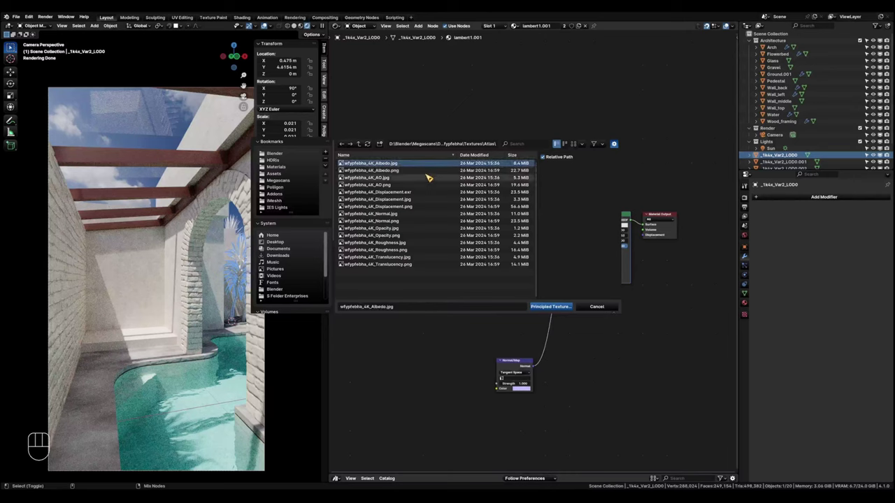
pyautogui.keyDown('shift'); pyautogui.click(393, 178); pyautogui.keyUp('shift')
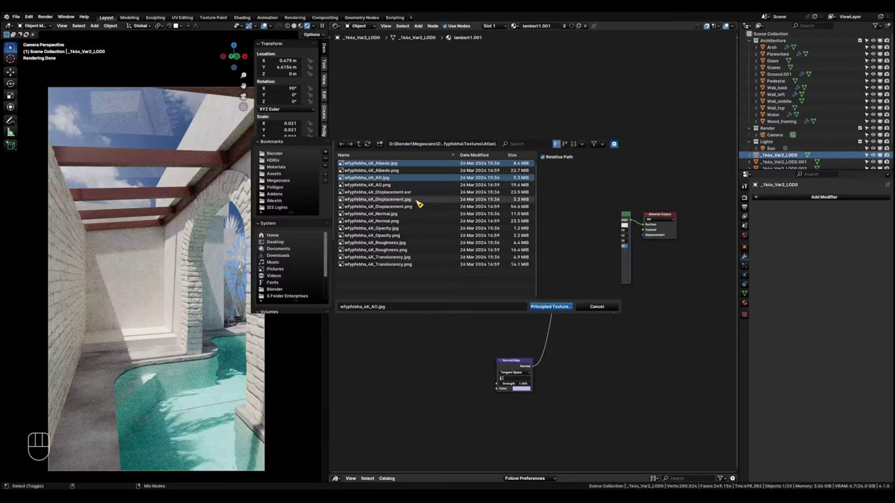
pyautogui.keyDown('shift'); pyautogui.click(417, 200); pyautogui.keyUp('shift')
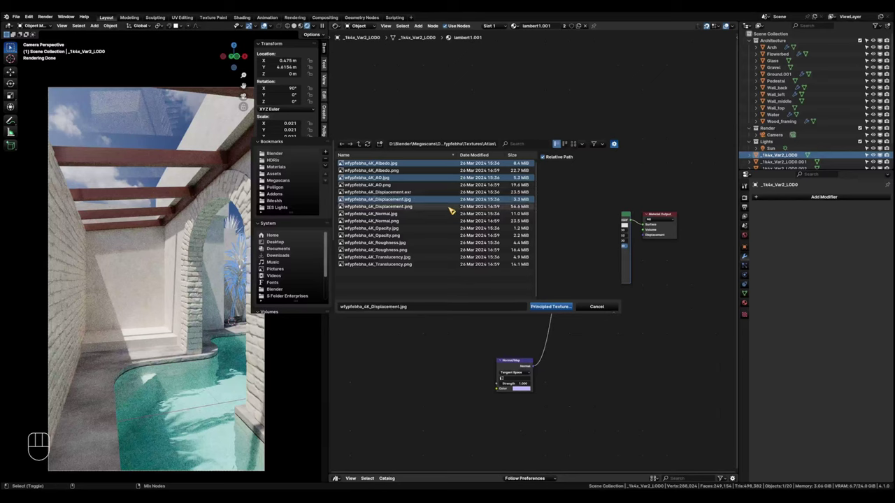
pyautogui.keyDown('shift'); pyautogui.click(406, 214); pyautogui.keyUp('shift')
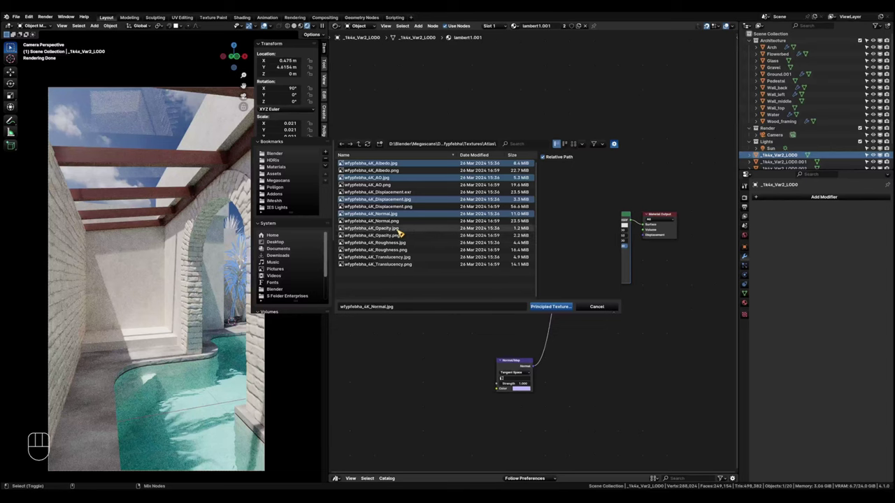
pyautogui.keyDown('shift'); pyautogui.click(399, 228); pyautogui.keyUp('shift')
pyautogui.keyDown('shift'); pyautogui.click(417, 242); pyautogui.keyUp('shift')
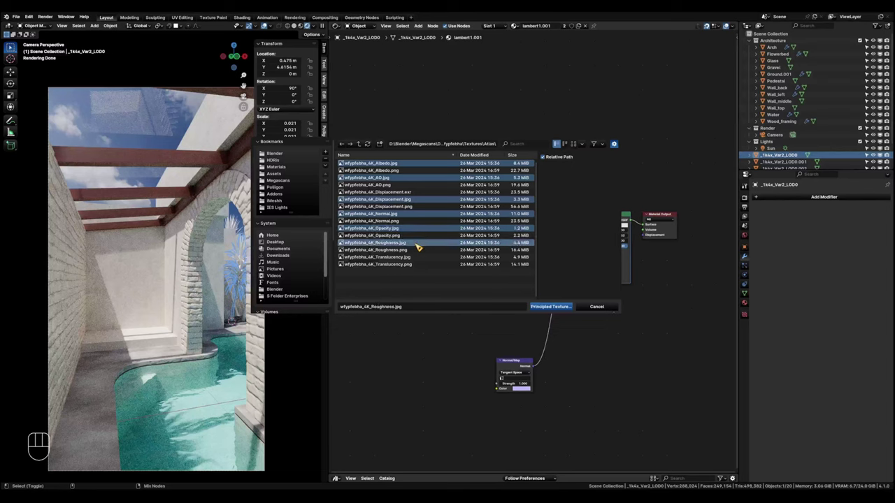
pyautogui.keyDown('shift'); pyautogui.click(404, 258); pyautogui.keyUp('shift')
pyautogui.click(550, 307)
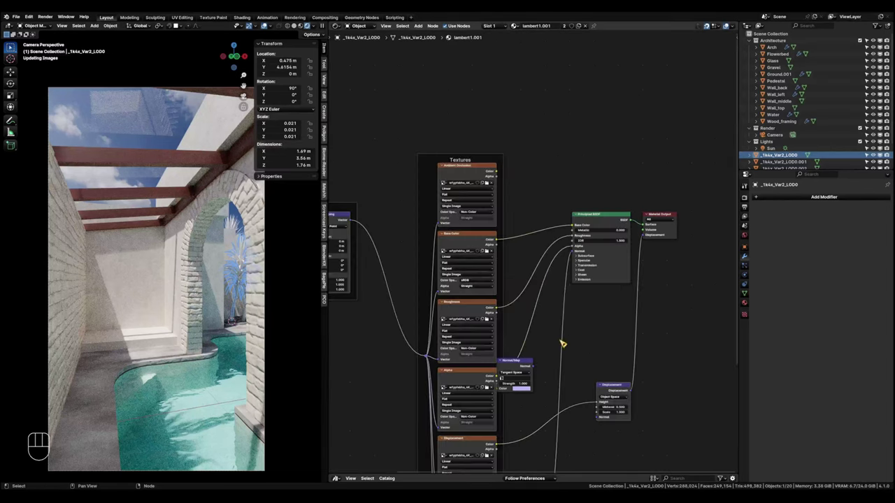
# Delete the leftover unconnected Normal Map node and tidy the position of the new one beside the normal texture.
pyautogui.scroll(-1, 500, 380)
pyautogui.moveTo(531, 400); pyautogui.dragTo(498, 347, button='middle')
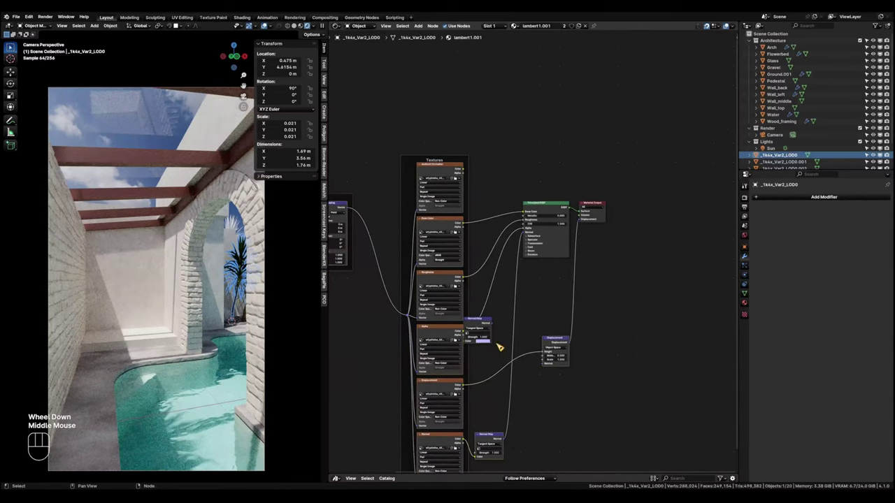
pyautogui.moveTo(485, 325); pyautogui.dragTo(507, 343)
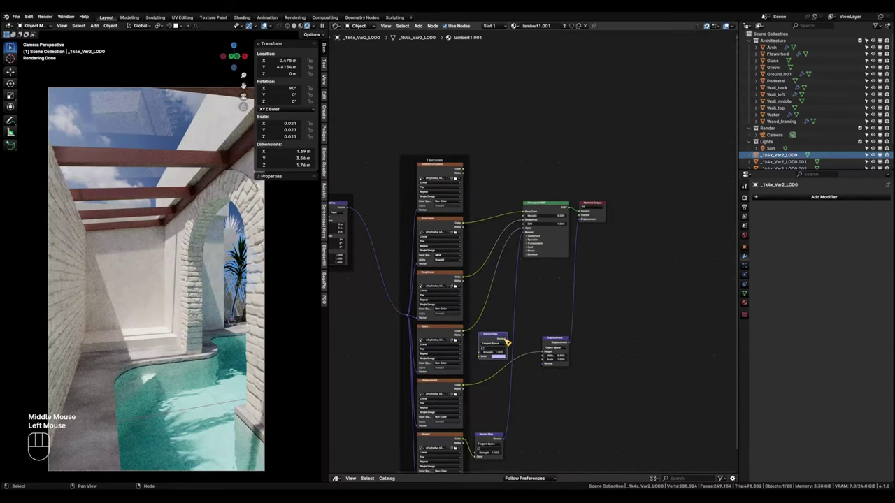
pyautogui.press('x')
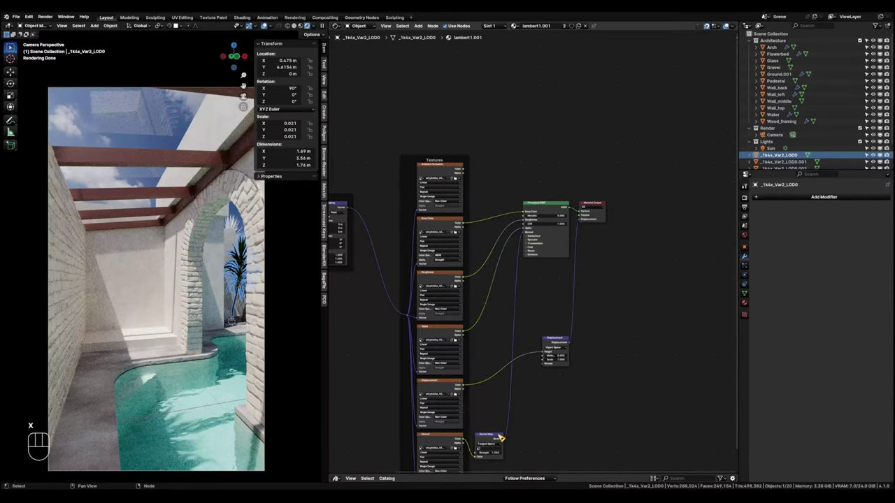
pyautogui.moveTo(500, 436); pyautogui.dragTo(499, 421)
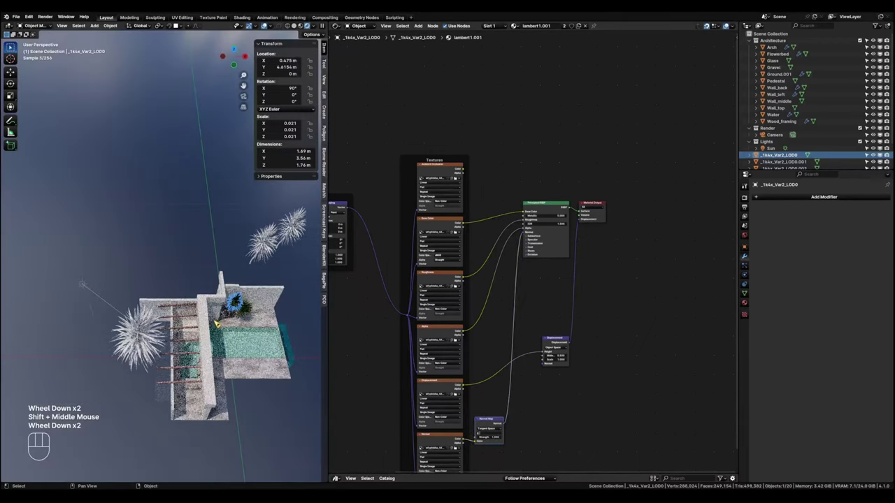
# Select the plants behind the arch and the three large trees outside, and link material lambert1.001 to all of them.
pyautogui.moveTo(225, 315); pyautogui.dragTo(205, 323, button='middle')
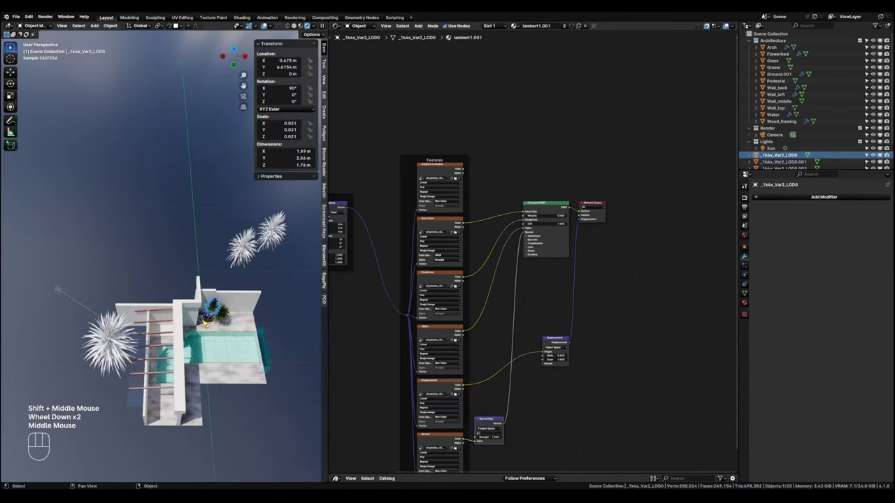
pyautogui.click(207, 328)
pyautogui.keyDown('shift'); pyautogui.click(110, 343); pyautogui.keyUp('shift')
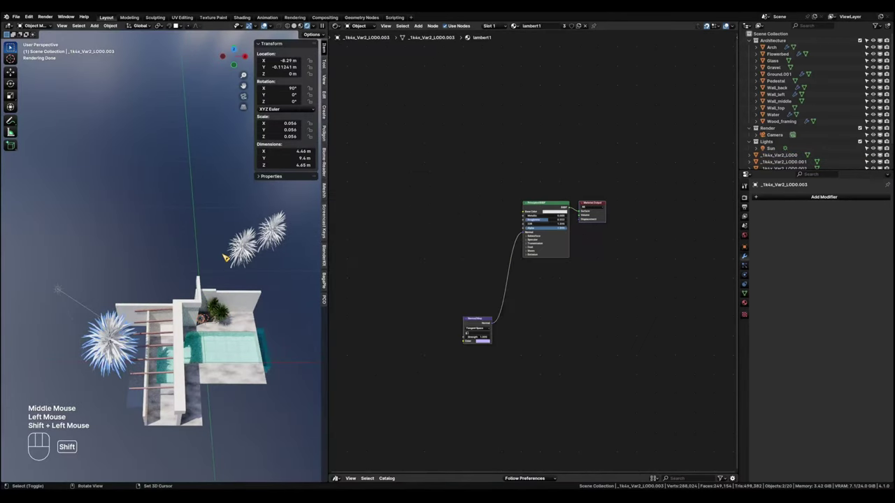
pyautogui.keyDown('shift'); pyautogui.click(243, 242); pyautogui.keyUp('shift')
pyautogui.keyDown('shift'); pyautogui.click(272, 234); pyautogui.keyUp('shift')
pyautogui.keyDown('shift'); pyautogui.click(225, 320); pyautogui.keyUp('shift')
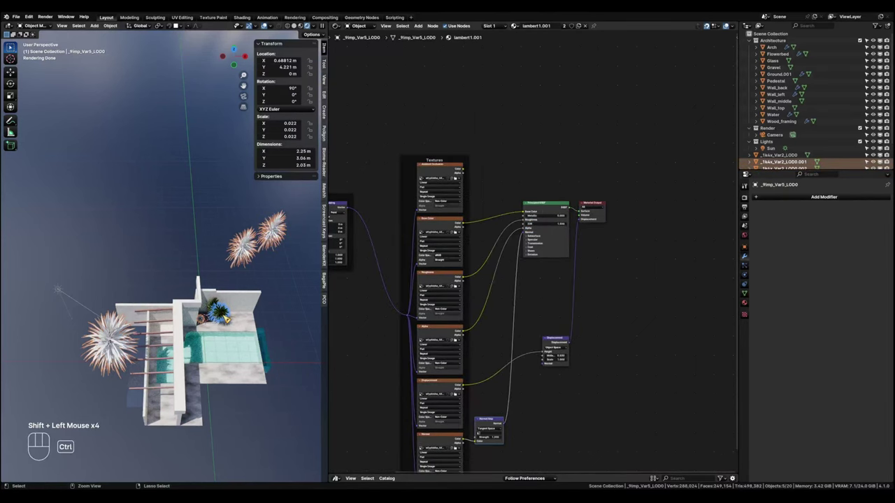
pyautogui.hotkey('ctrl', 'l')
pyautogui.click(224, 316)
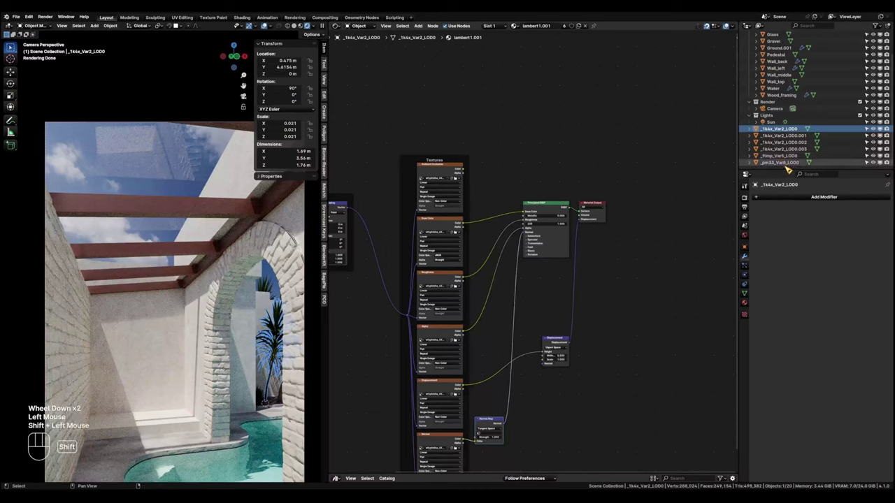
# Move all six plant objects, from _1k4x_Var2_LOD0 to _pm33_Var8_LOD0, into a new collection named Plants.
pyautogui.keyDown('shift'); pyautogui.click(253, 313); pyautogui.keyUp('shift')
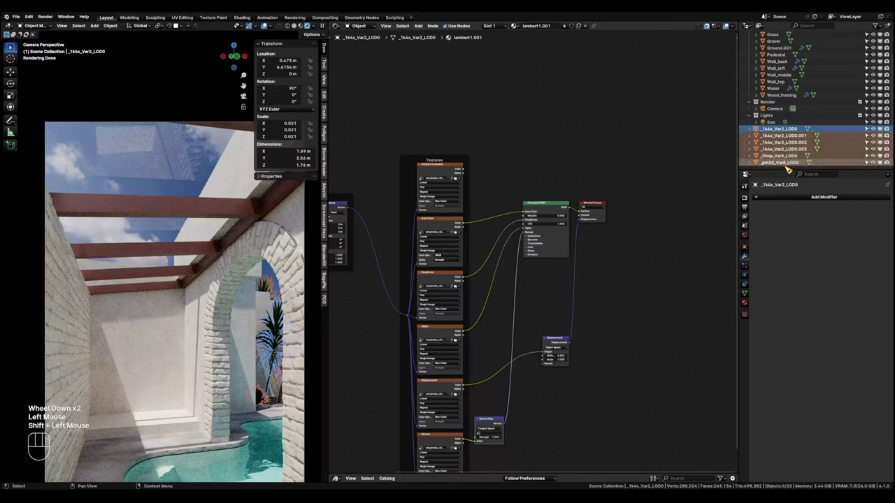
pyautogui.press('m')
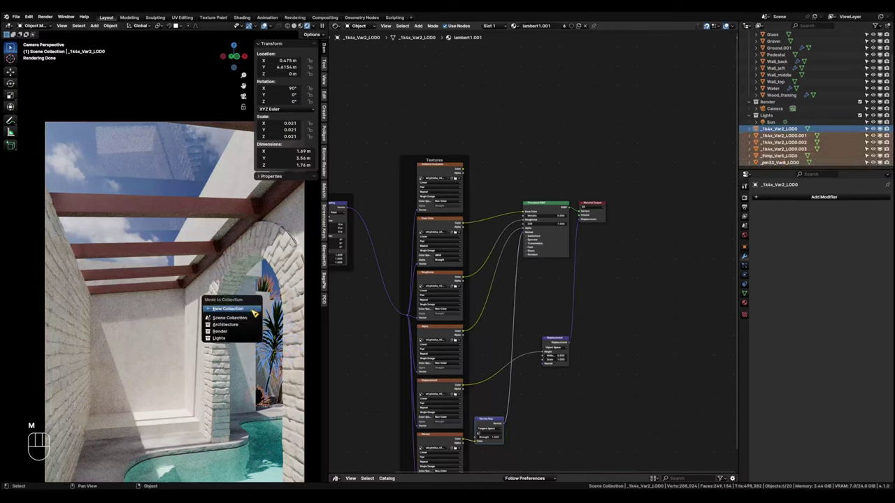
pyautogui.click(253, 310)
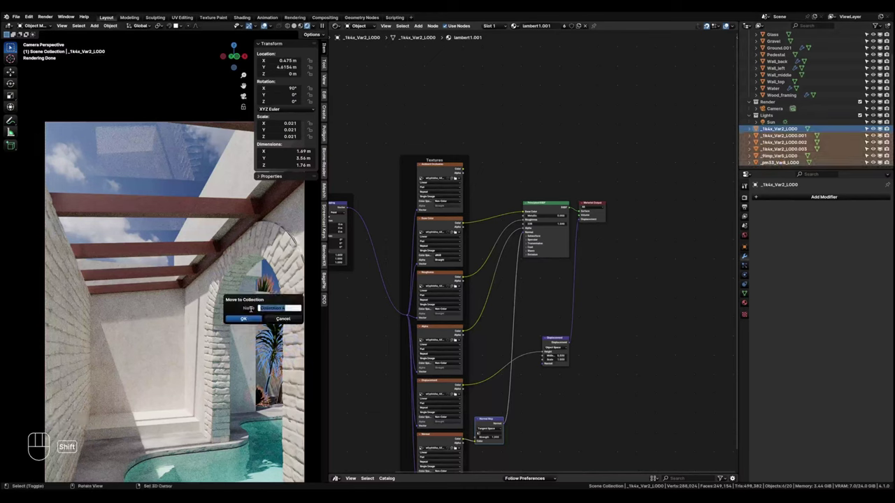
pyautogui.write('Plants')
pyautogui.press('Return')
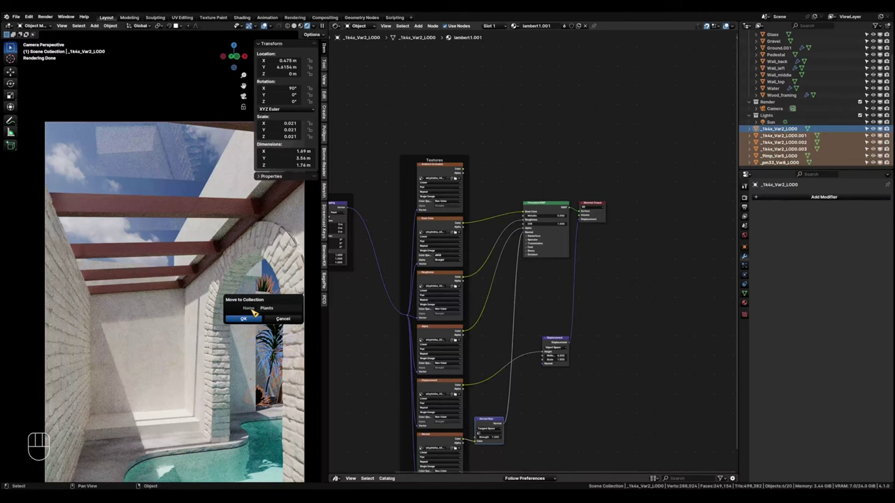
pyautogui.click(243, 318)
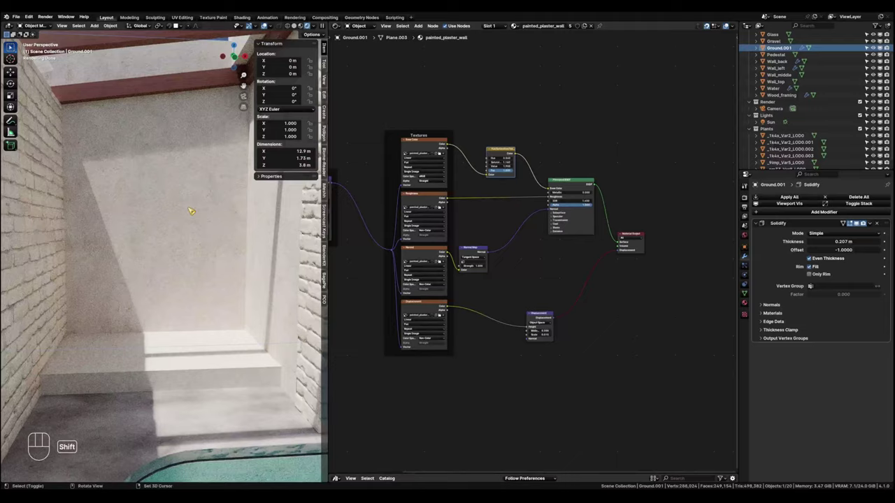
# Apply the Solidify modifier on the Ground.001 object.
pyautogui.keyDown('shift'); pyautogui.moveTo(182, 206); pyautogui.dragTo(260, 273, button='middle'); pyautogui.keyUp('shift')
pyautogui.scroll(-3, 205, 260)
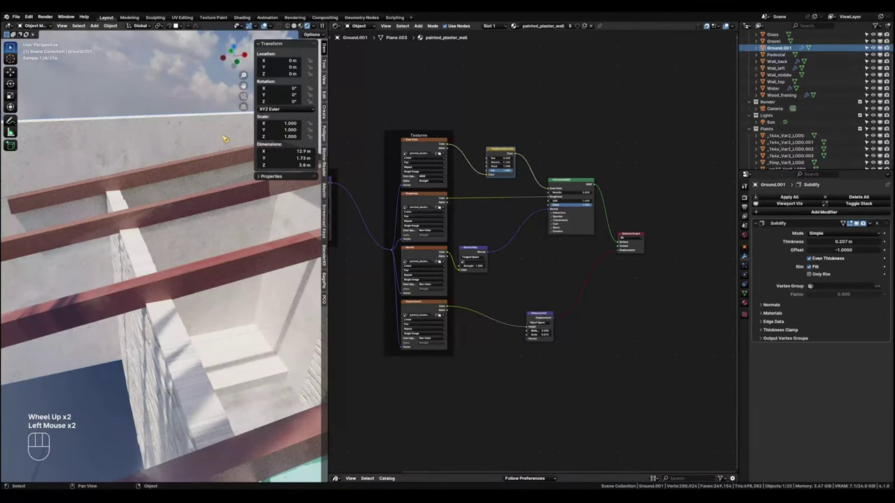
pyautogui.click(870, 225)
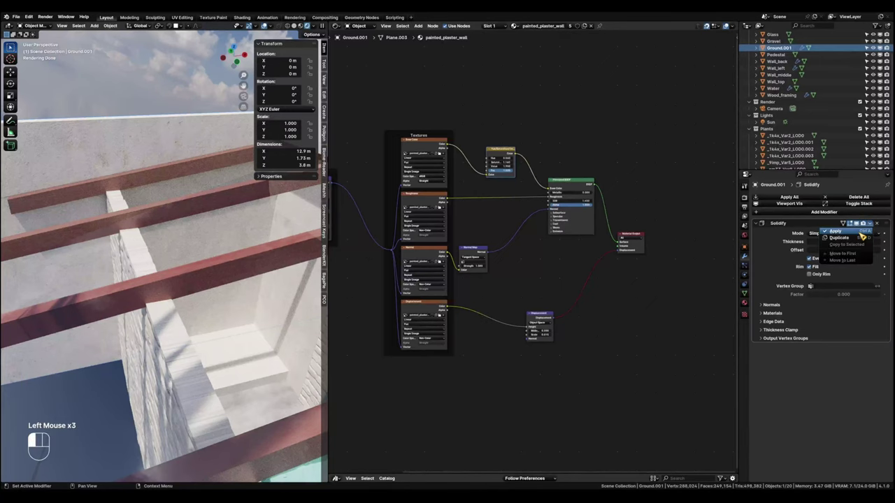
pyautogui.click(860, 232)
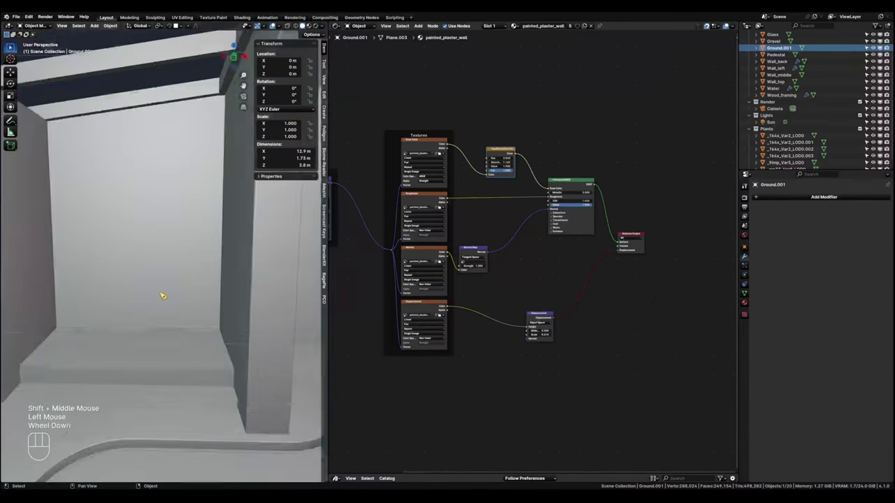
# Turn on Cavity for the solid viewport shading and widen the 3D viewport over the node editor.
pyautogui.keyDown('shift'); pyautogui.moveTo(162, 296); pyautogui.dragTo(157, 273, button='middle'); pyautogui.keyUp('shift')
pyautogui.click(323, 28)
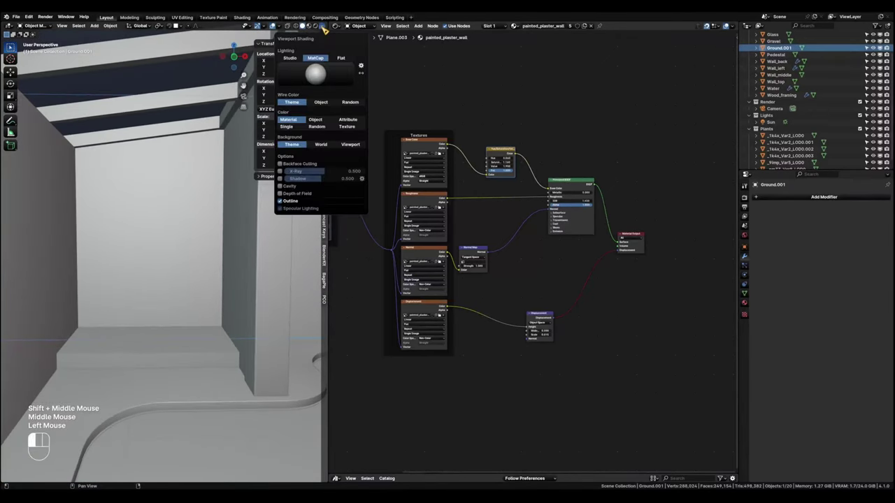
pyautogui.click(280, 186)
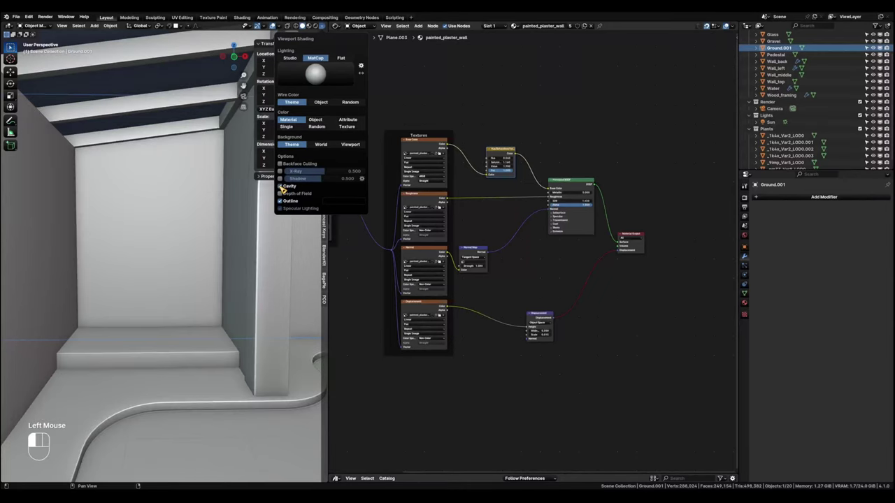
pyautogui.moveTo(327, 333); pyautogui.dragTo(569, 328)
pyautogui.scroll(3, 286, 269)
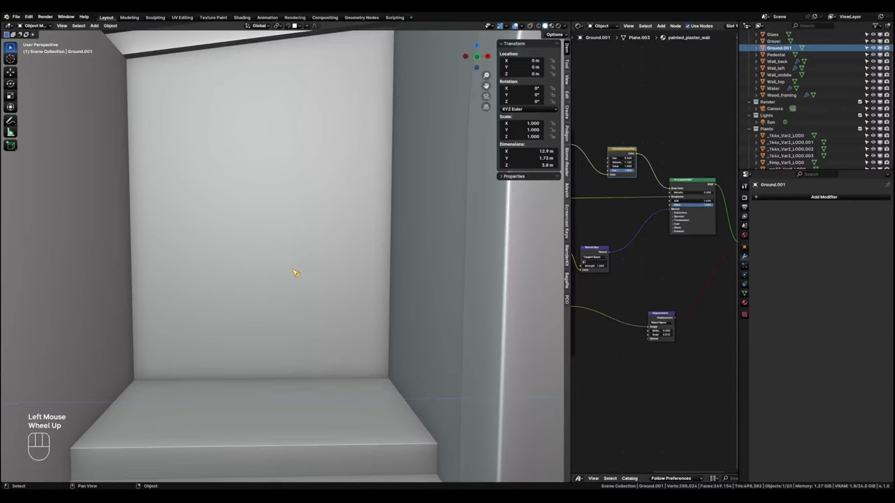
# Place the 3D cursor on the back wall above the bench and add a mesh cylinder there.
pyautogui.keyDown('shift'); pyautogui.rightClick(330, 236); pyautogui.keyUp('shift')
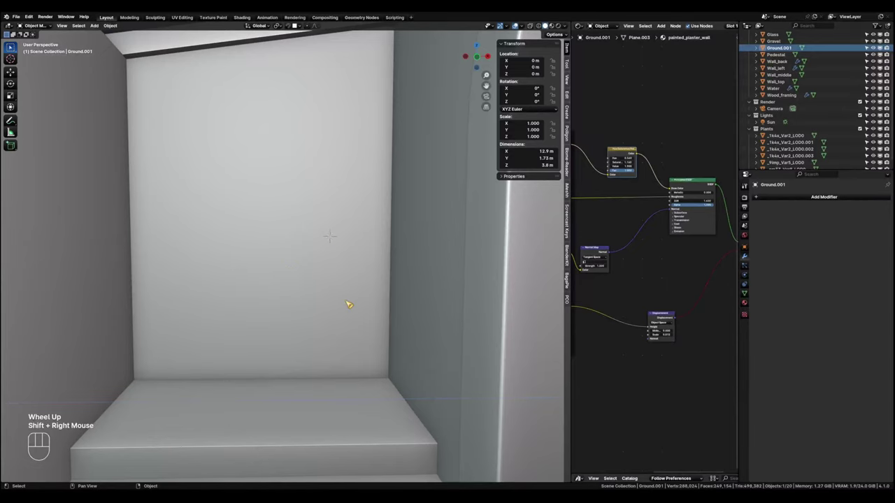
pyautogui.press('`')
pyautogui.click(315, 278)
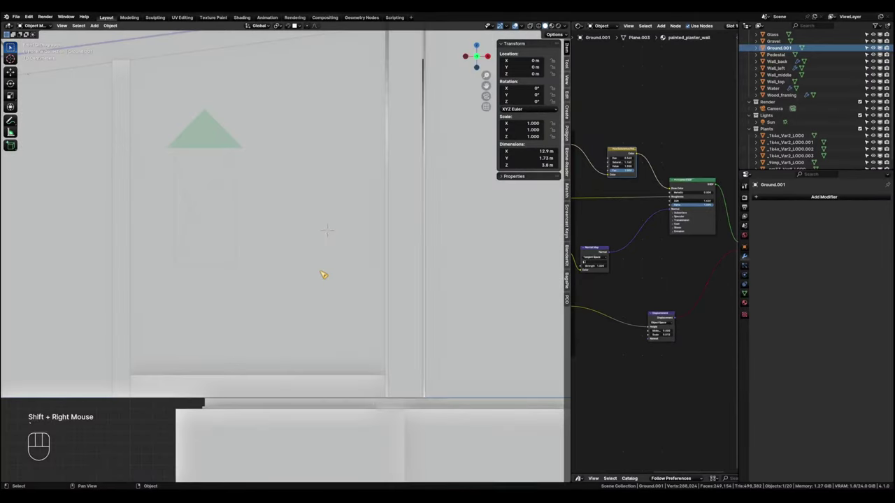
pyautogui.keyDown('shift'); pyautogui.moveTo(320, 271); pyautogui.dragTo(355, 295, button='middle'); pyautogui.keyUp('shift')
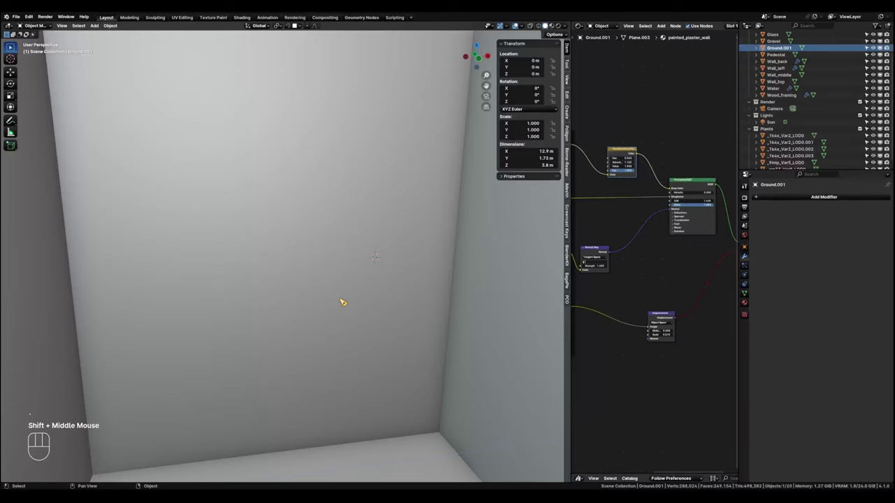
pyautogui.scroll(-1, 347, 302)
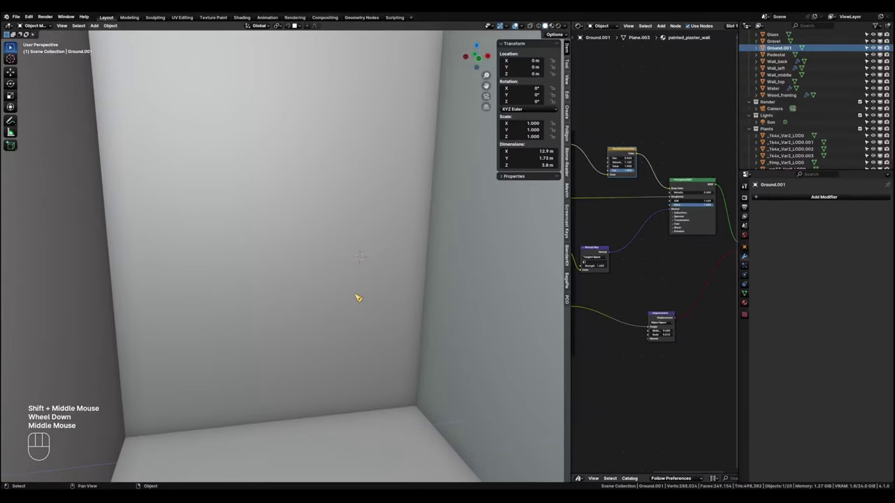
pyautogui.hotkey('shift', 'a')
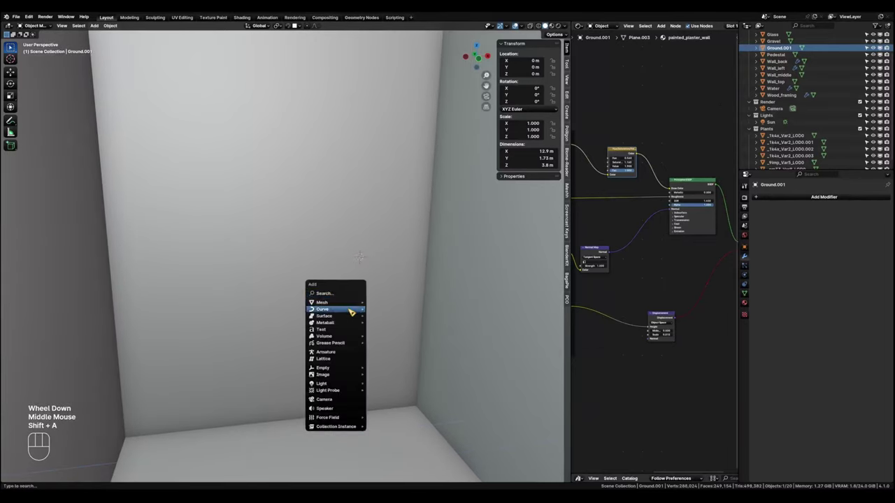
pyautogui.moveTo(351, 307)
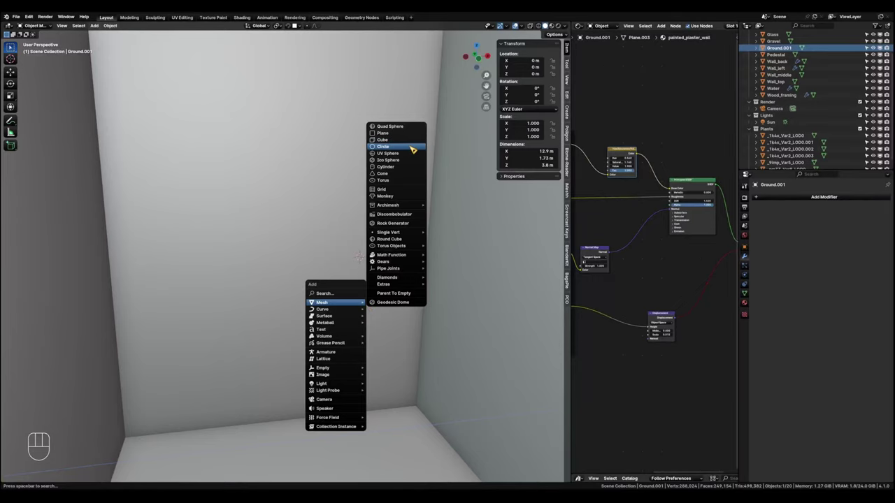
pyautogui.click(413, 168)
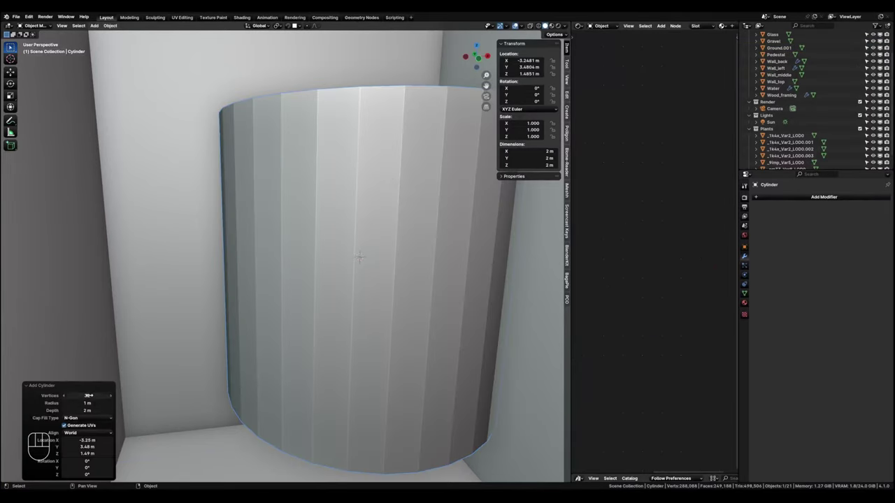
# Set the new cylinder's radius to 0.25 m, its depth to 0.34 m and its X rotation to 90°.
pyautogui.moveTo(99, 400); pyautogui.dragTo(784, 105)
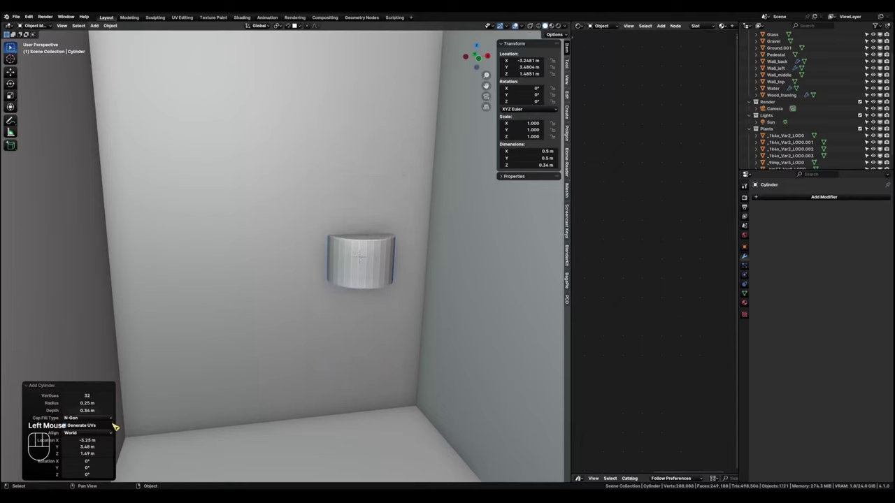
pyautogui.moveTo(88, 461); pyautogui.dragTo(294, 188)
pyautogui.doubleClick(87, 461)
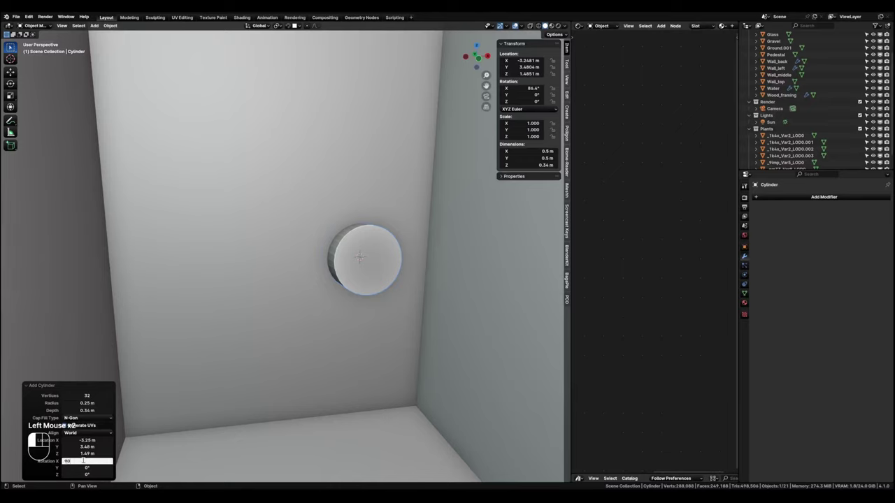
pyautogui.write('90')
pyautogui.press('Return')
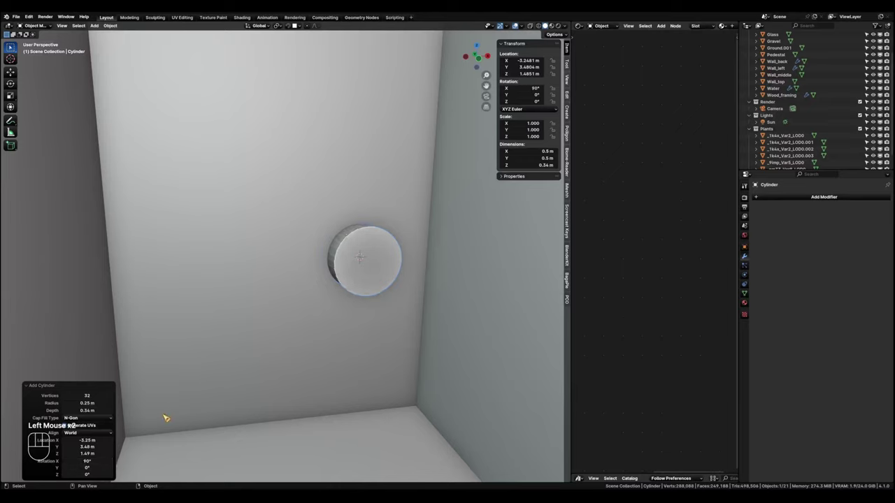
# Reduce the new cylinder's radius to 0.15 m.
pyautogui.click(87, 403)
pyautogui.write('0.12')
pyautogui.press('Return')
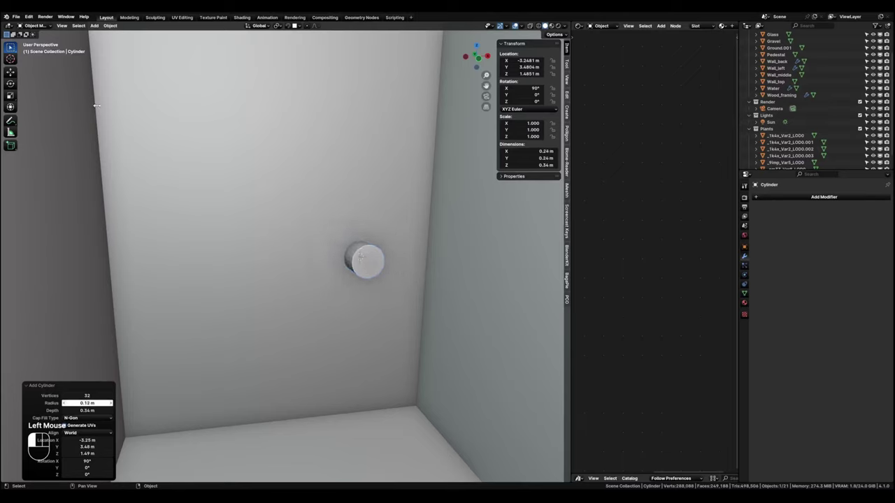
pyautogui.moveTo(87, 403); pyautogui.dragTo(101, 403)
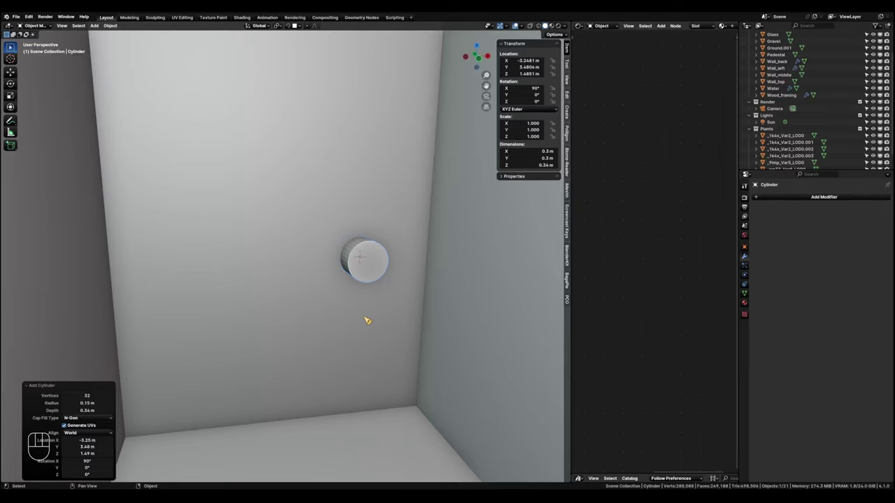
# In front wireframe view, move the lower half of the cylinder's vertices about 0.16 m down along Z.
pyautogui.press('`')
pyautogui.click(326, 279)
pyautogui.scroll(2, 355, 308)
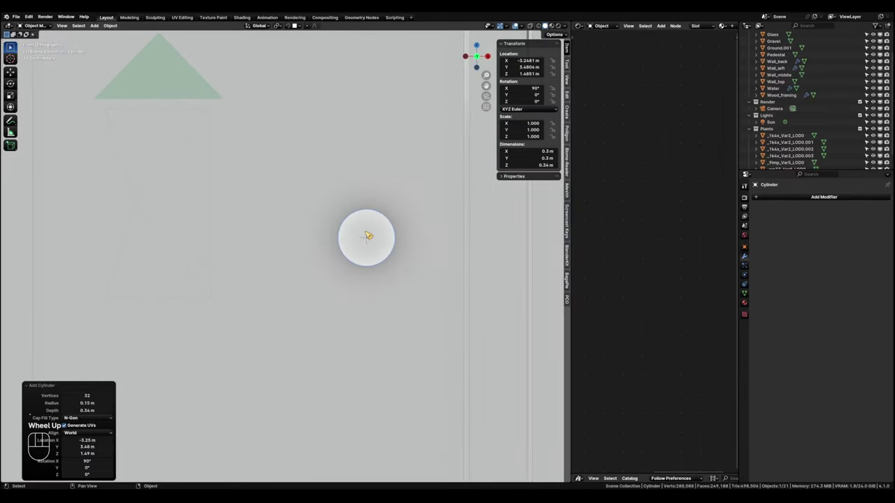
pyautogui.press('Tab')
pyautogui.hotkey('shift', 'z')
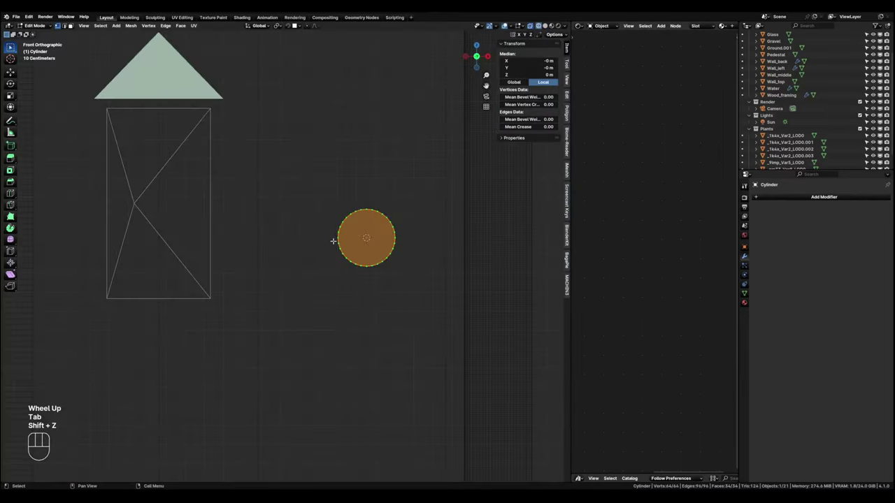
pyautogui.moveTo(333, 241); pyautogui.dragTo(434, 285)
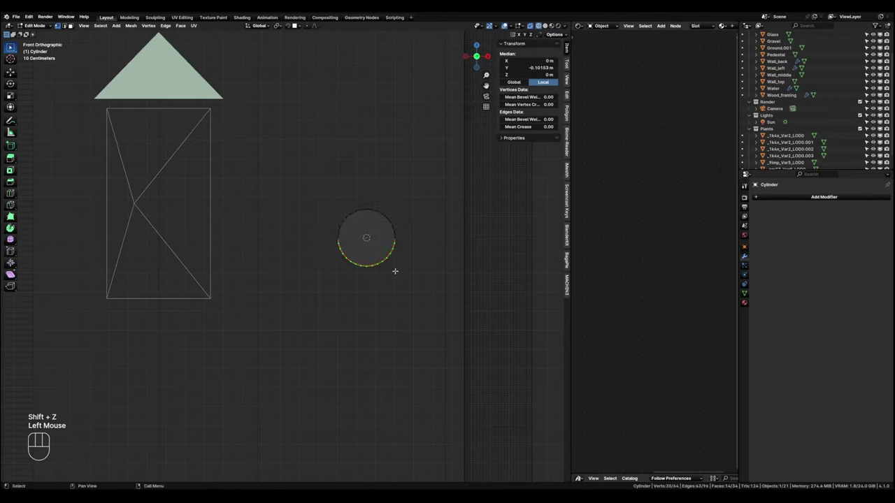
pyautogui.press('g')
pyautogui.press('z')
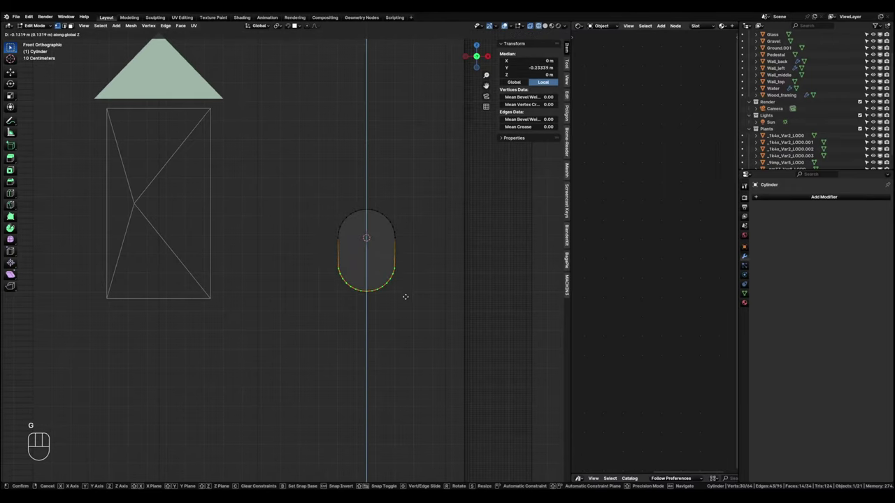
pyautogui.click(403, 301)
# Flatten the selected lower vertices by scaling them to 0 along Z, forming an arch with a straight base.
pyautogui.write('s')
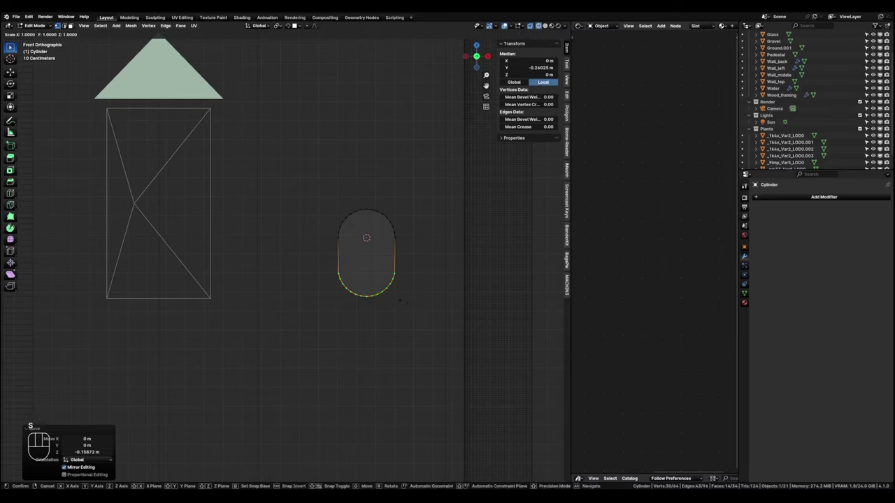
pyautogui.write('z0')
pyautogui.click(398, 302)
pyautogui.scroll(2, 398, 302)
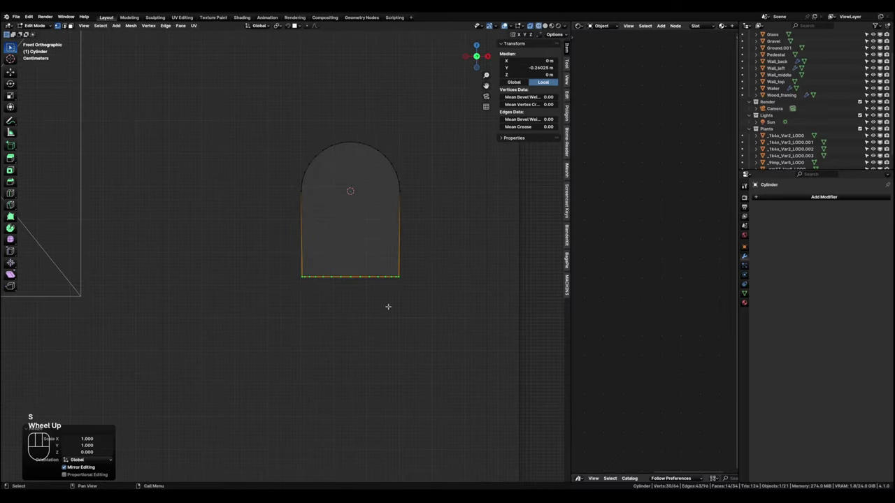
# Space the vertices evenly along the arch's front and rear bottom edges with LoopTools Space.
pyautogui.moveTo(387, 306)
pyautogui.mouseDown(button='middle')
pyautogui.moveTo(379, 286)
pyautogui.moveTo(389, 296)
pyautogui.mouseUp(button='middle')
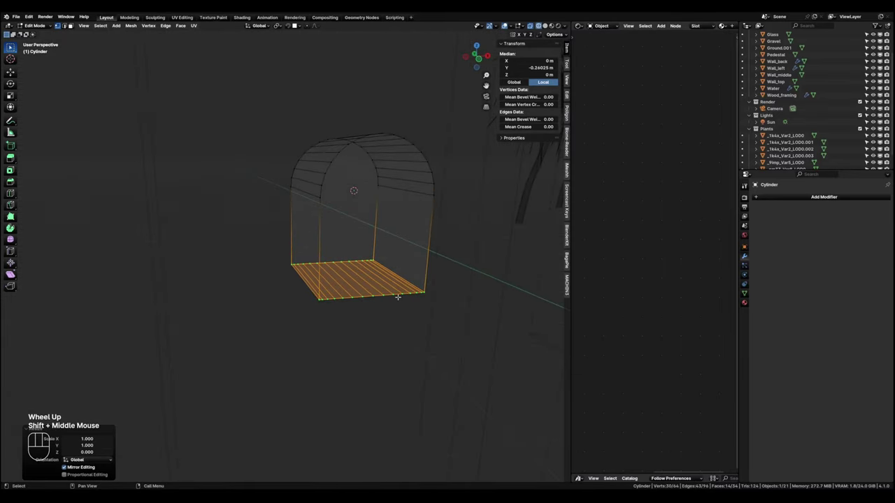
pyautogui.moveTo(303, 280); pyautogui.dragTo(536, 347)
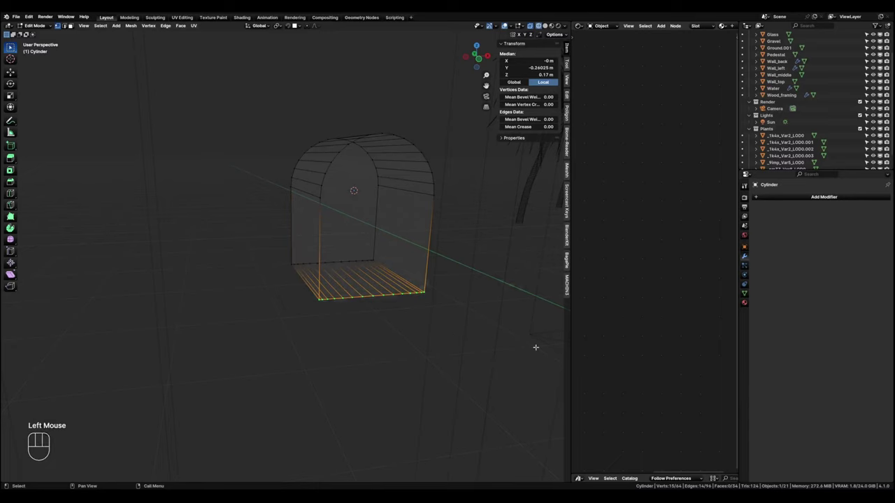
pyautogui.rightClick(416, 305)
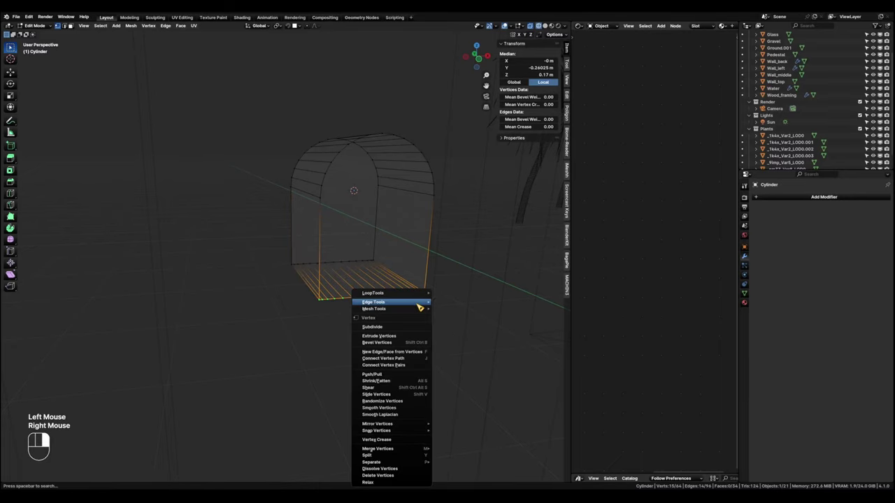
pyautogui.moveTo(417, 295)
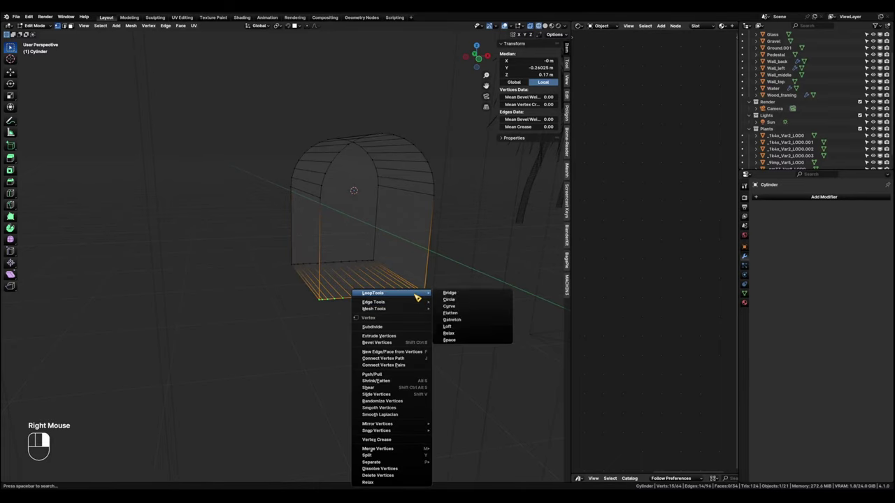
pyautogui.click(453, 341)
pyautogui.moveTo(279, 249); pyautogui.dragTo(391, 275)
pyautogui.rightClick(372, 266)
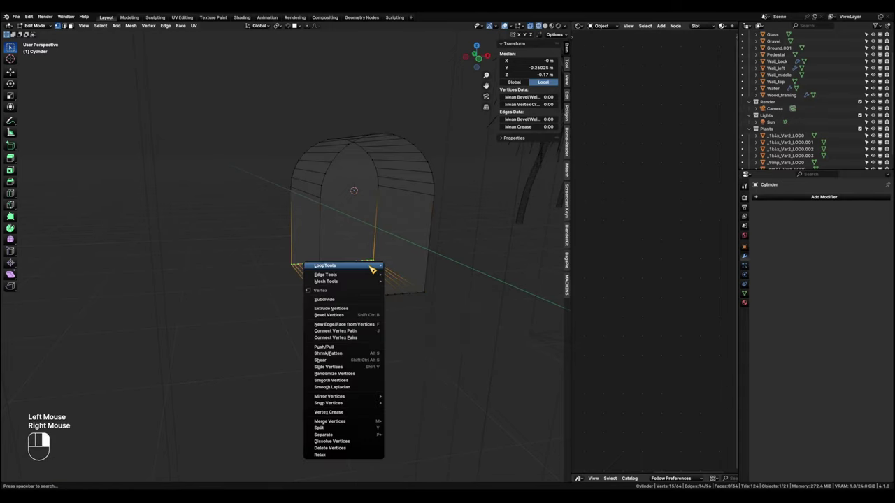
pyautogui.moveTo(376, 266)
pyautogui.click(427, 314)
pyautogui.press('Tab')
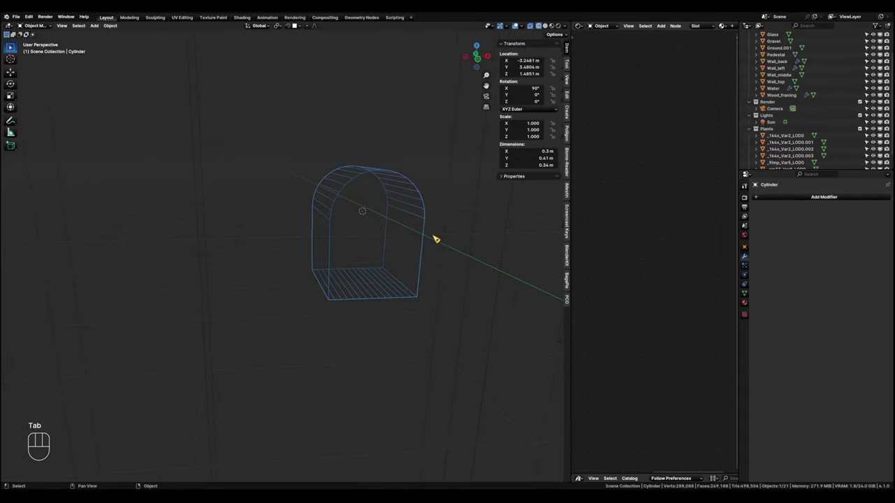
# Lower all the bottom vertices along Z until the arch is about 0.56 m tall.
pyautogui.press('Tab')
pyautogui.click(316, 269)
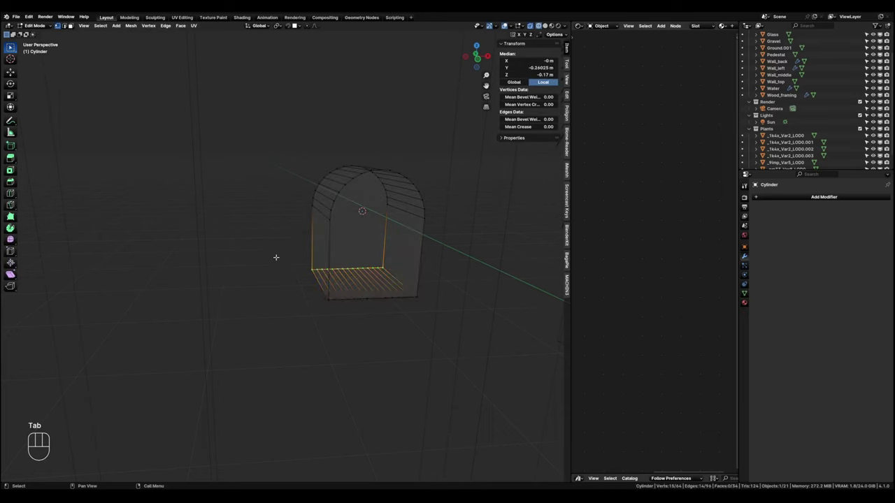
pyautogui.moveTo(271, 256); pyautogui.dragTo(478, 334)
pyautogui.press('g')
pyautogui.press('z')
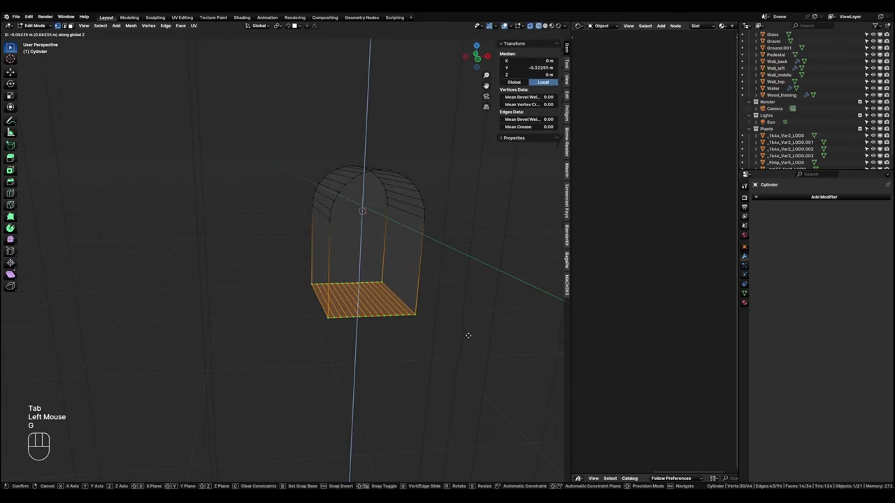
pyautogui.click(469, 341)
pyautogui.press('Tab')
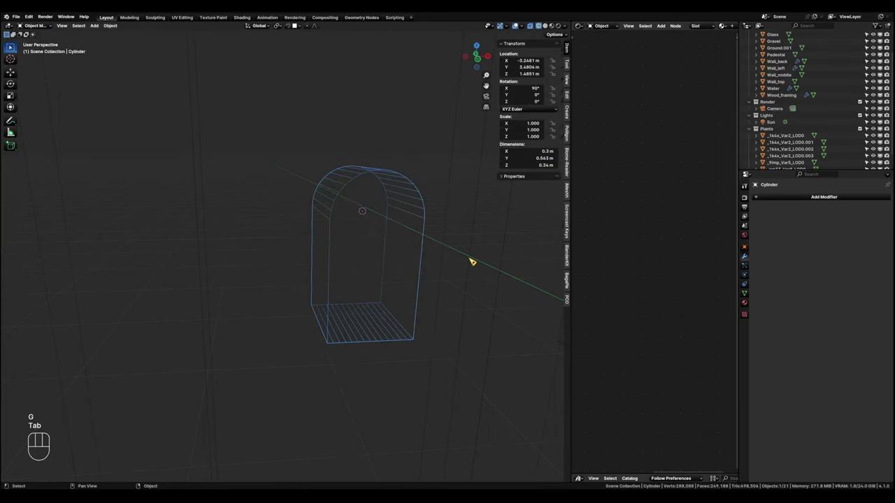
# Stretch the arch object along Z by about 1.164 and apply its scale.
pyautogui.keyDown('shift'); pyautogui.moveTo(474, 296); pyautogui.dragTo(464, 293, button='middle'); pyautogui.keyUp('shift')
pyautogui.press('s')
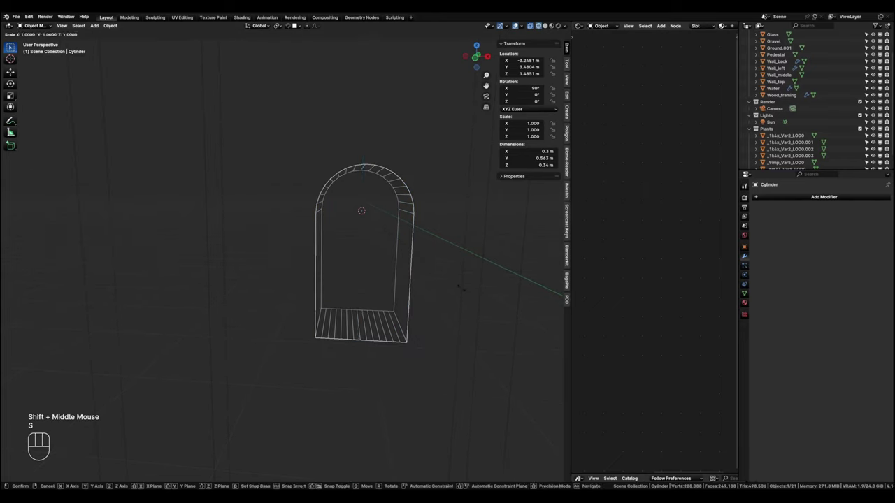
pyautogui.press('z')
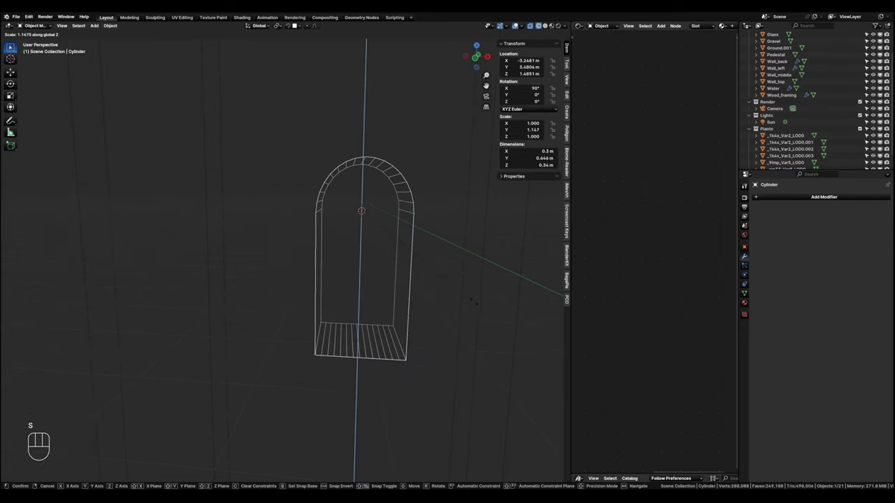
pyautogui.click(480, 305)
pyautogui.hotkey('ctrl', 'a')
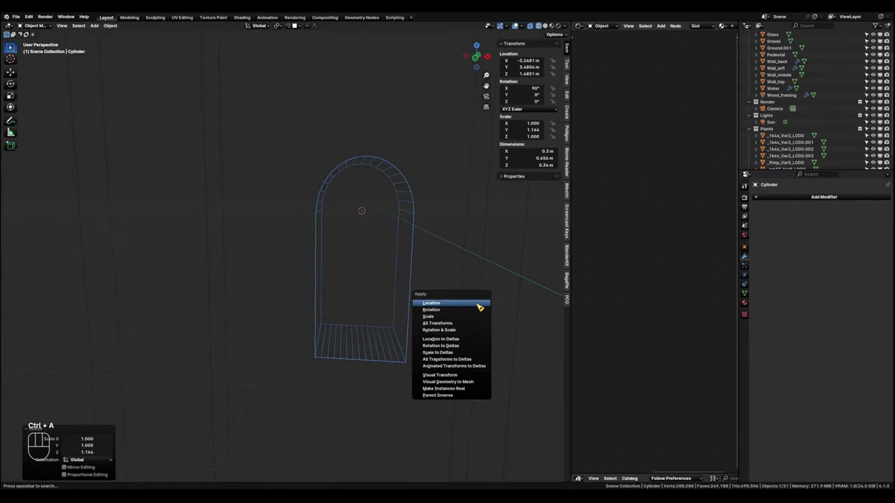
pyautogui.click(471, 319)
# Duplicate the whole arch mesh in Edit Mode and place the copy about 1.16 m away along negative X.
pyautogui.scroll(-2, 469, 319)
pyautogui.keyDown('shift'); pyautogui.moveTo(466, 320); pyautogui.dragTo(470, 320, button='middle'); pyautogui.keyUp('shift')
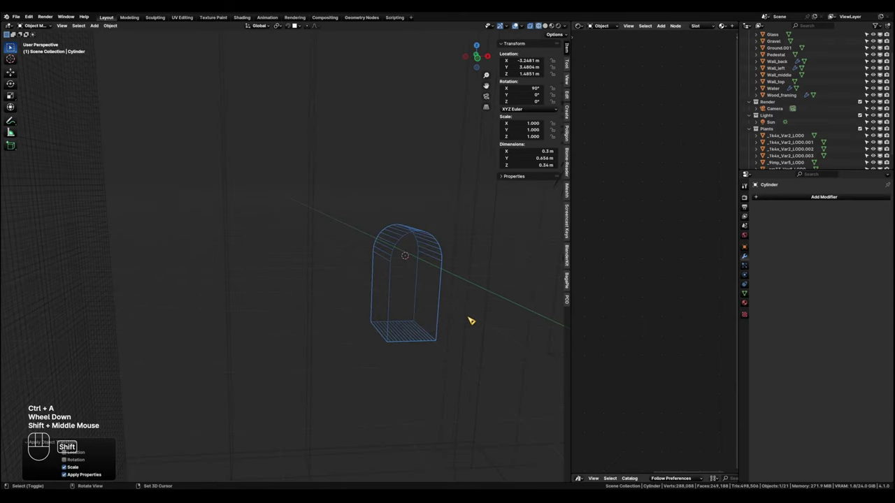
pyautogui.press('`')
pyautogui.click(431, 296)
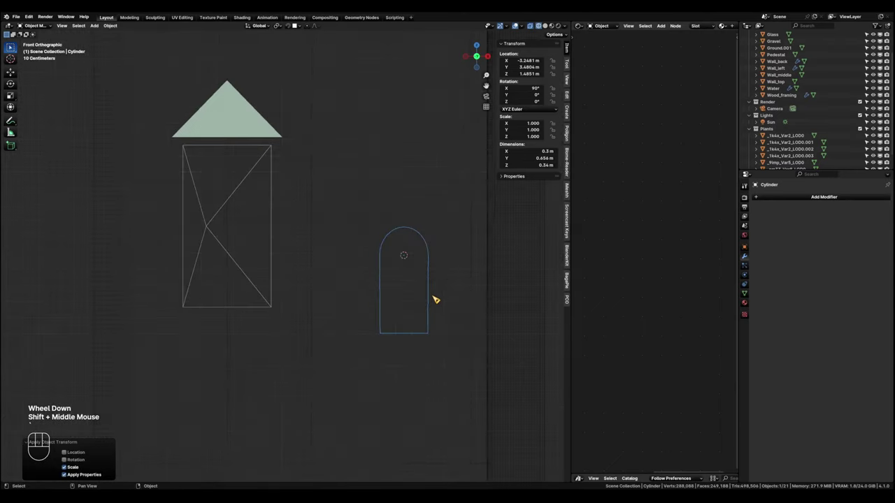
pyautogui.press('Tab')
pyautogui.press('a')
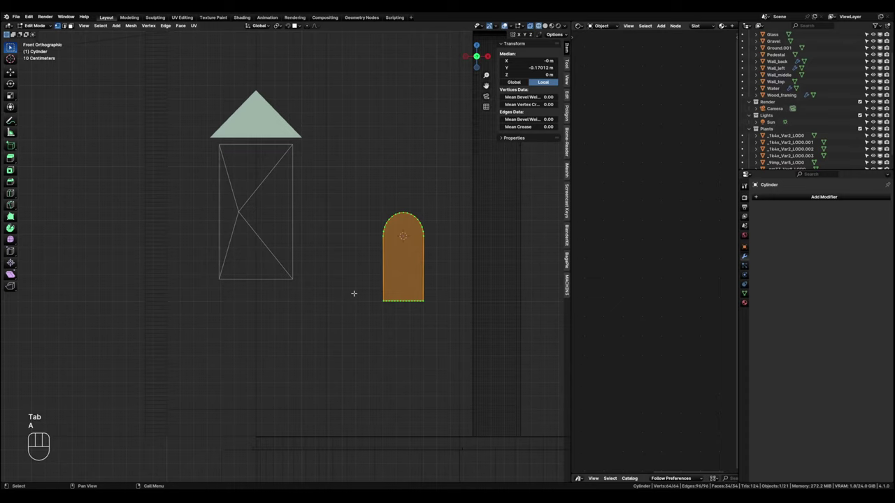
pyautogui.press('shift')
pyautogui.hotkey('shift', 'd')
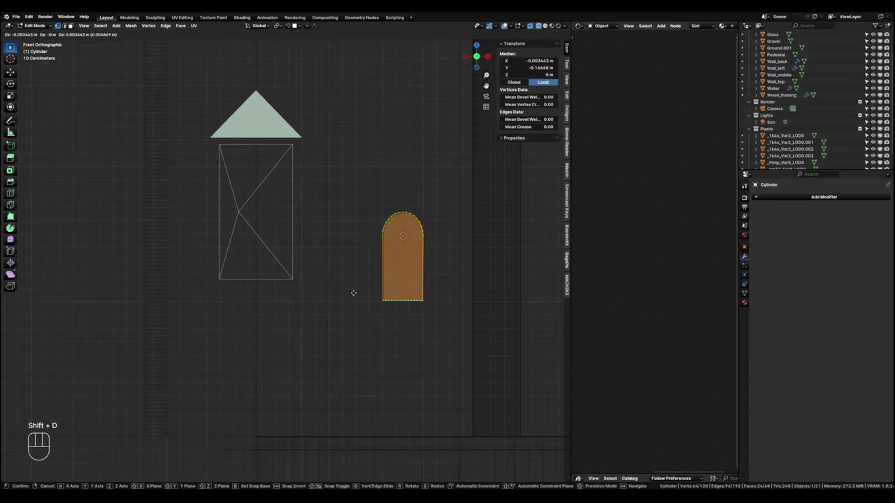
pyautogui.press('x')
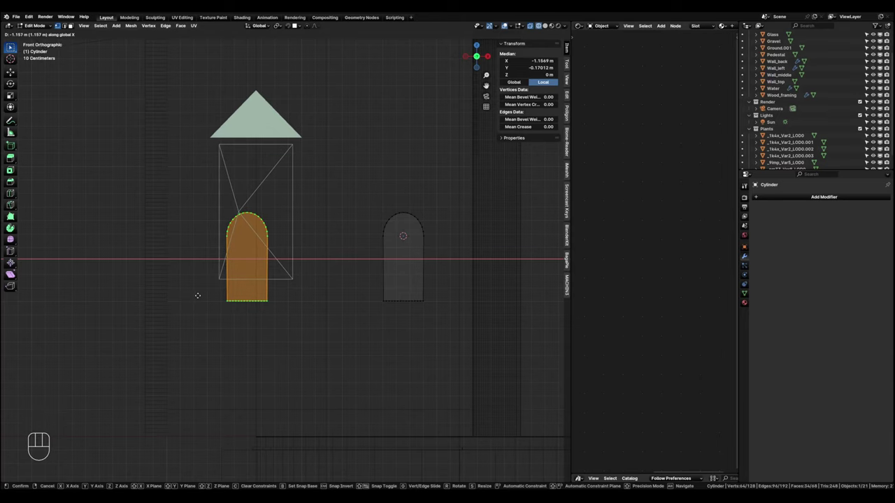
pyautogui.click(196, 295)
# Return to the solid perspective view of the wall and shade the two arches smooth.
pyautogui.moveTo(376, 277); pyautogui.dragTo(391, 315, button='middle')
pyautogui.press('`')
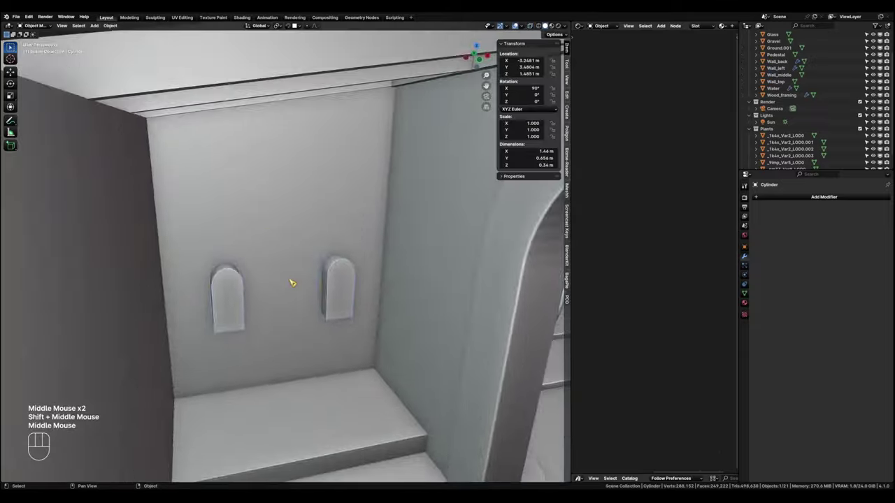
pyautogui.scroll(2, 294, 283)
pyautogui.rightClick(386, 251)
pyautogui.click(386, 251)
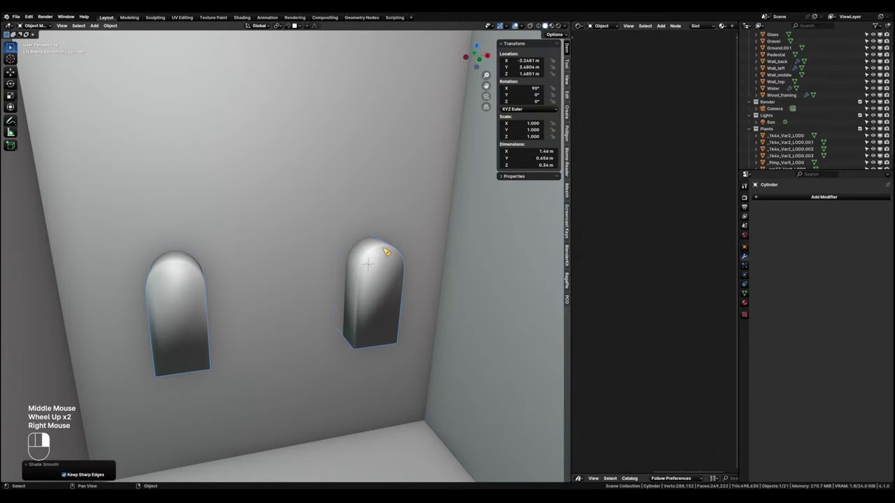
# Cut the two arches out of the Ground.001 wall with a Bool Tool difference to form niches.
pyautogui.keyDown('shift'); pyautogui.moveTo(361, 296); pyautogui.dragTo(351, 294, button='middle'); pyautogui.keyUp('shift')
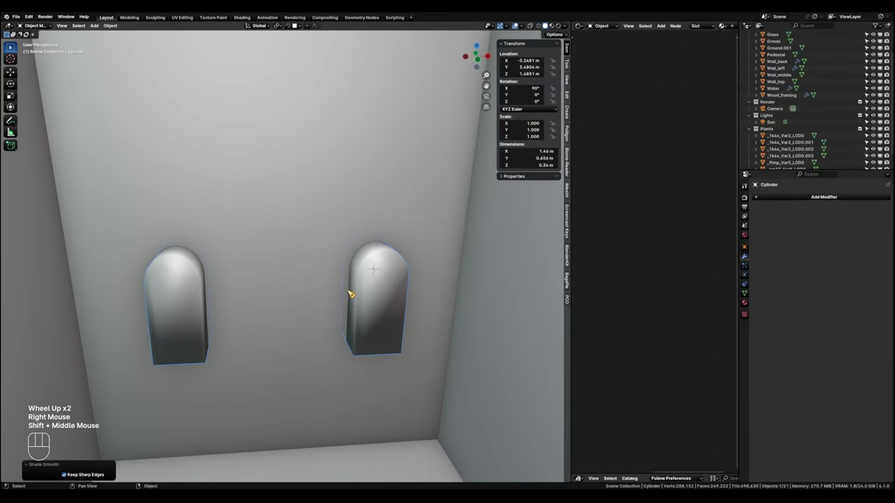
pyautogui.press('shift')
pyautogui.keyDown('shift'); pyautogui.click(266, 207); pyautogui.keyUp('shift')
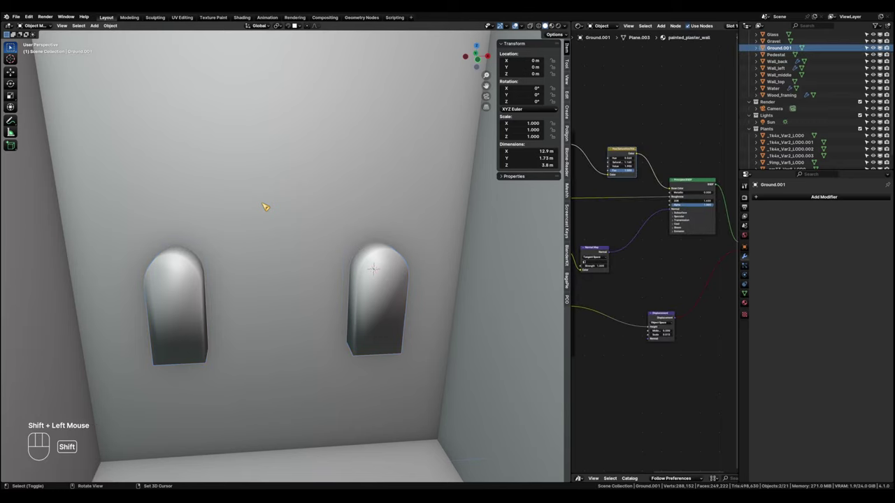
pyautogui.press('ctrl+KP_Subtract')
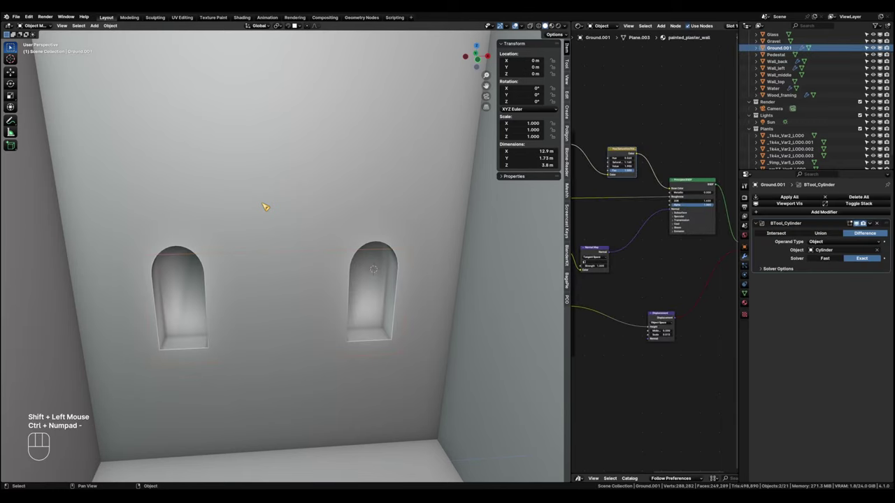
# Move the arch cutter object into a new collection named Cutters.
pyautogui.scroll(-3, 315, 238)
pyautogui.click(375, 273)
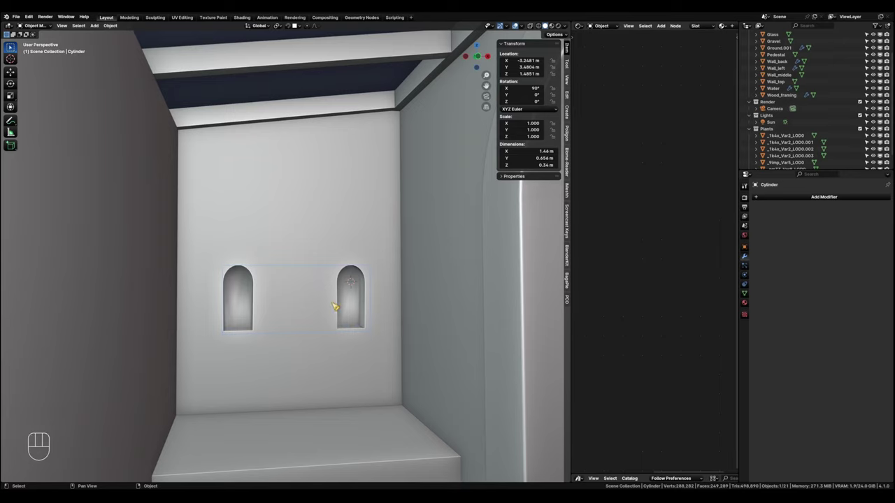
pyautogui.press('m')
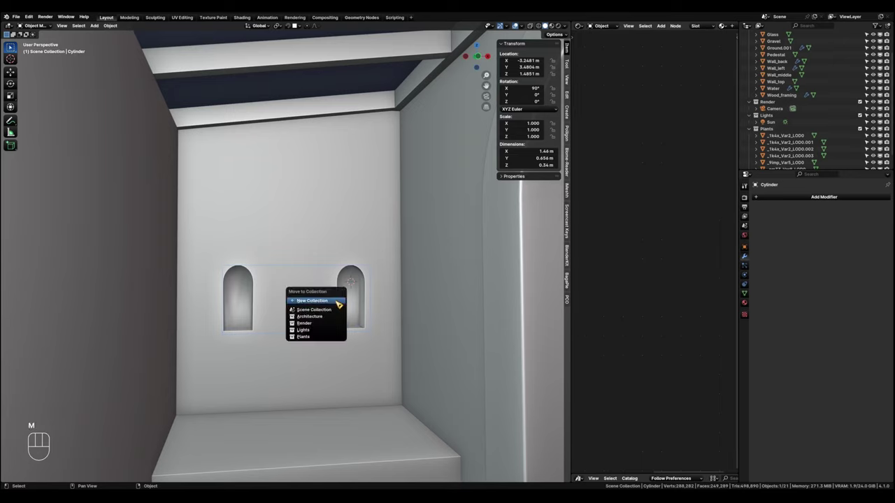
pyautogui.click(339, 305)
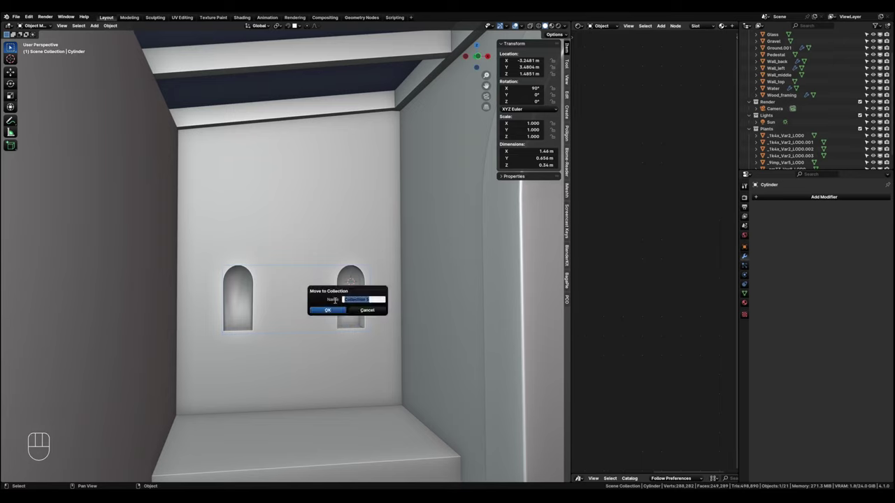
pyautogui.write('Cutters')
pyautogui.press('Return')
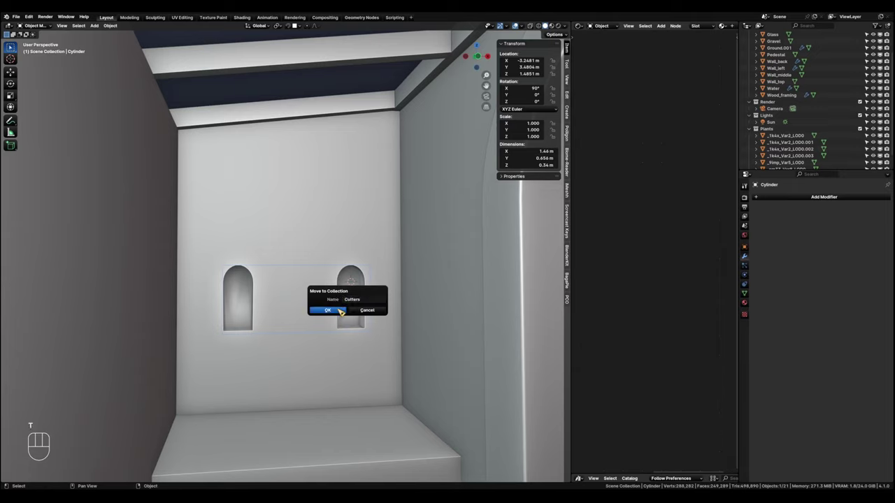
pyautogui.click(339, 309)
pyautogui.scroll(-2, 811, 133)
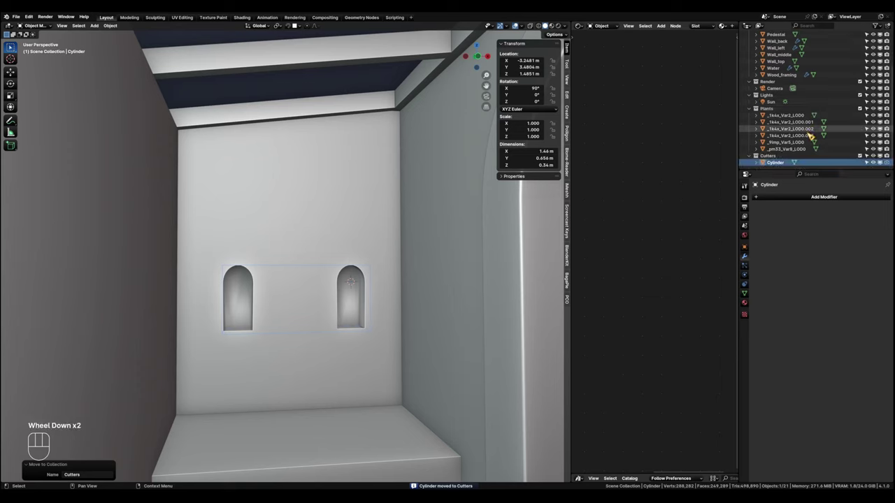
# Exclude the Cutters collection from the view layer.
pyautogui.click(860, 156)
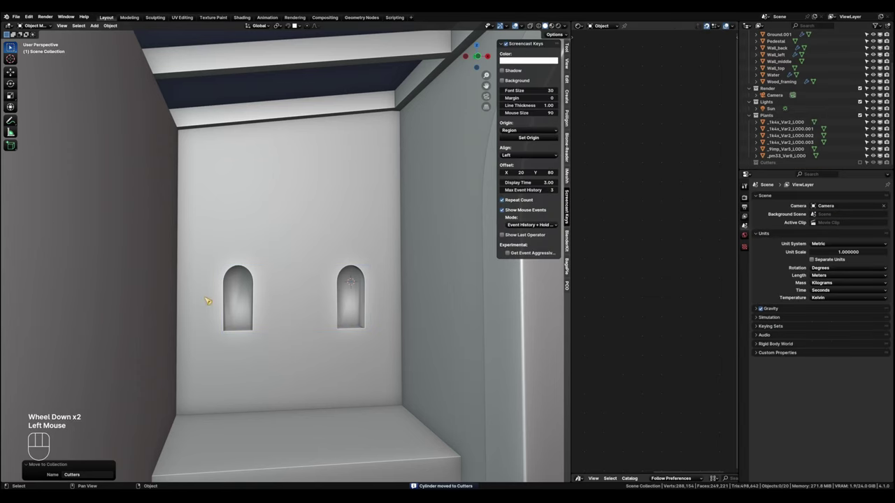
pyautogui.scroll(3, 804, 130)
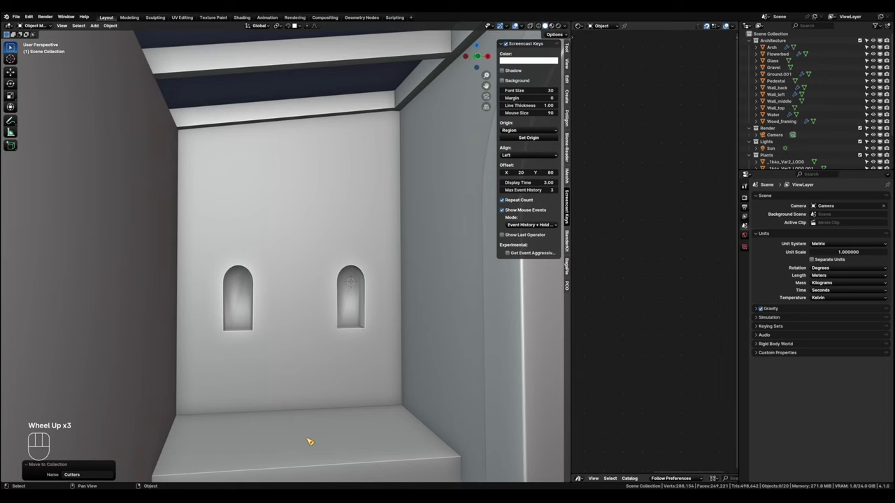
# Add a cube on the ledge below the niches and scale it to about 0.64 × 0.64 × 0.25 m.
pyautogui.keyDown('shift'); pyautogui.moveTo(309, 441); pyautogui.dragTo(329, 375, button='middle'); pyautogui.keyUp('shift')
pyautogui.hotkey('shift', 'a')
pyautogui.moveTo(329, 373)
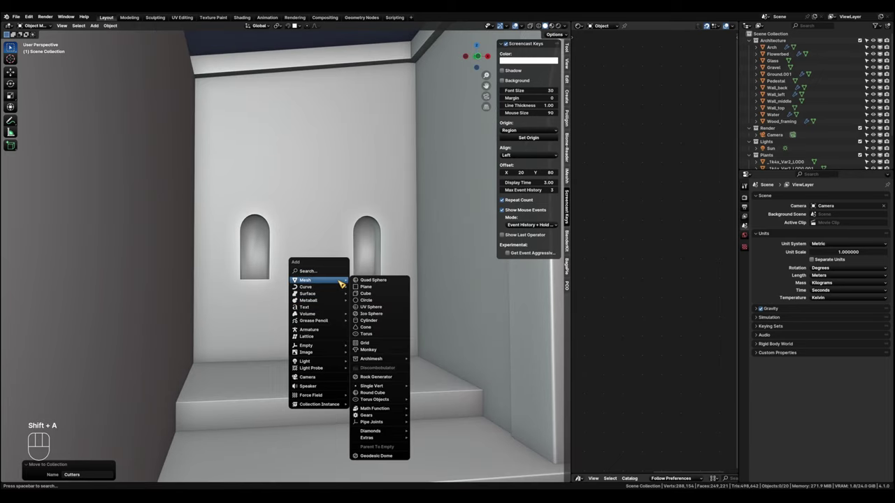
pyautogui.click(365, 293)
pyautogui.press('s')
pyautogui.press('z')
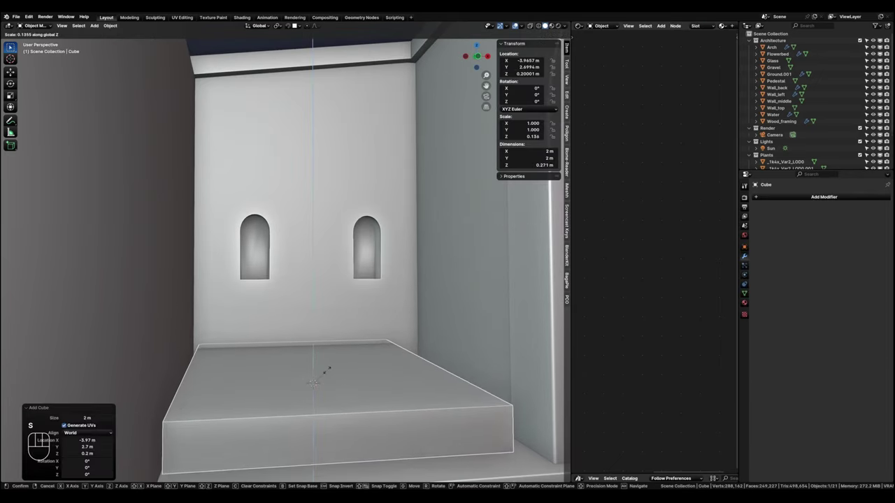
pyautogui.click(337, 381)
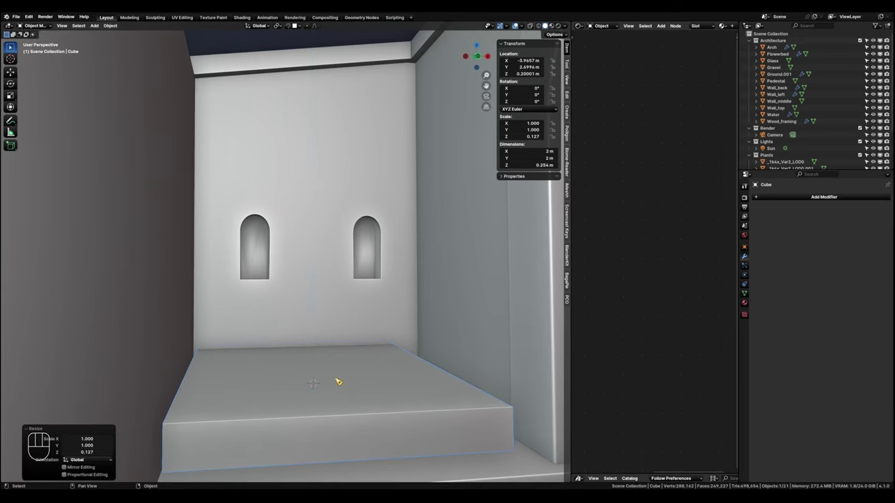
pyautogui.keyDown('shift'); pyautogui.moveTo(337, 381); pyautogui.dragTo(433, 433, button='middle'); pyautogui.keyUp('shift')
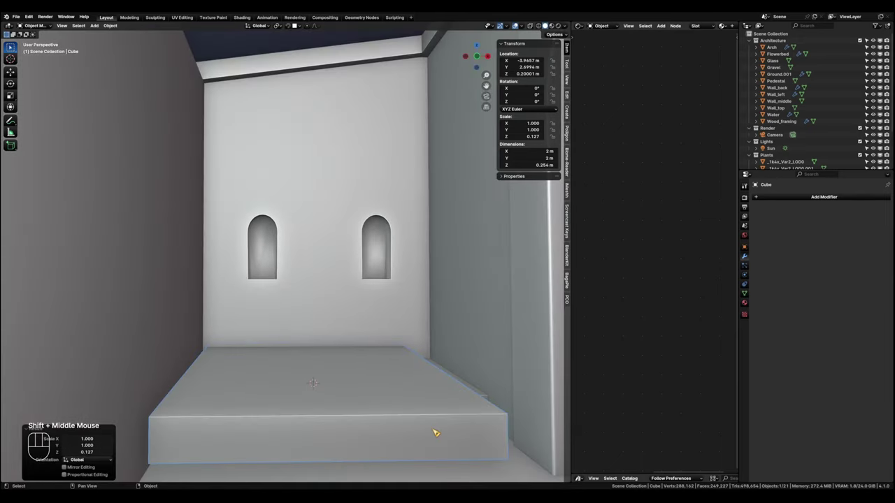
pyautogui.press('s')
pyautogui.hotkey('shift', 'z')
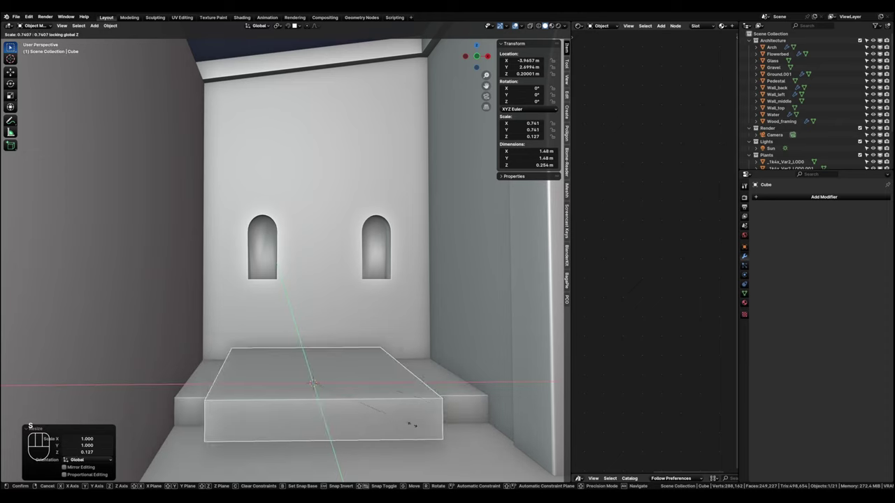
pyautogui.click(359, 406)
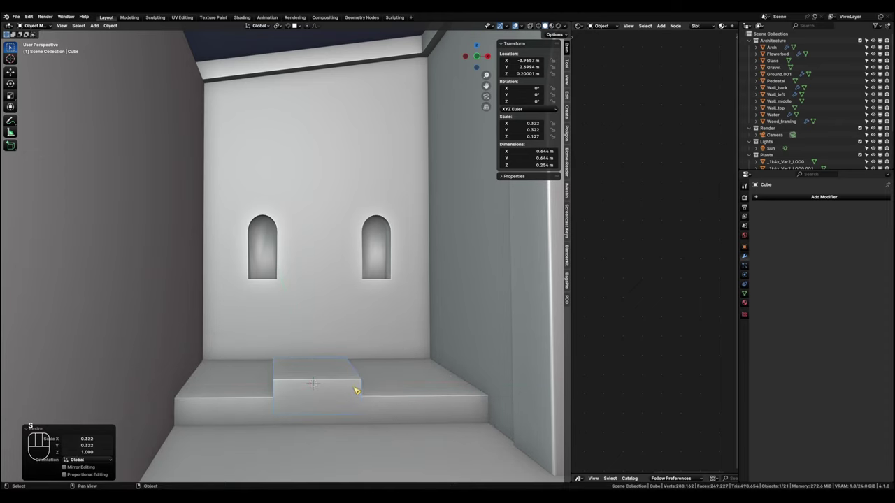
# Raise the block about 0.127 m along Z and enlarge its footprint evenly in X and Y to a scale of about 0.47.
pyautogui.keyDown('shift'); pyautogui.moveTo(357, 392); pyautogui.dragTo(358, 415, button='middle'); pyautogui.keyUp('shift')
pyautogui.scroll(3, 367, 365)
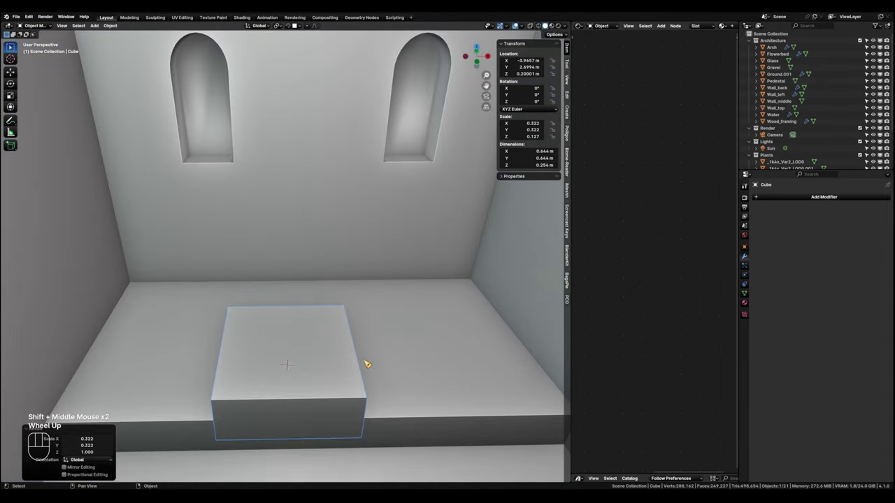
pyautogui.press('g')
pyautogui.press('z')
pyautogui.click(422, 369)
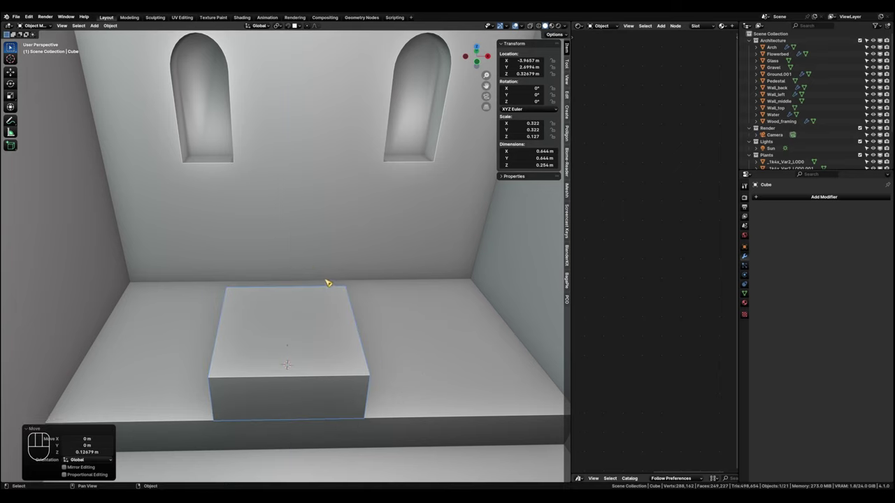
pyautogui.press('s')
pyautogui.hotkey('shift', 'z')
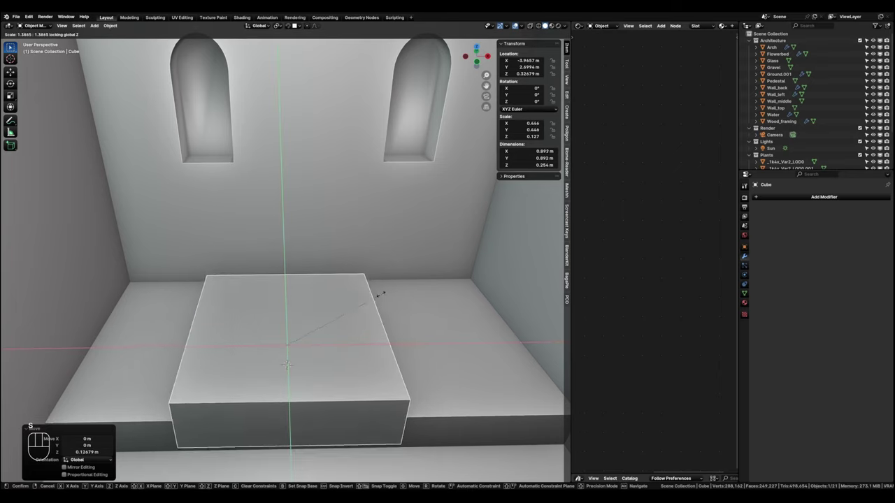
pyautogui.click(385, 300)
# In Edit Mode, extend the block's negative-X side face along X to the adjoining side wall.
pyautogui.press('Tab')
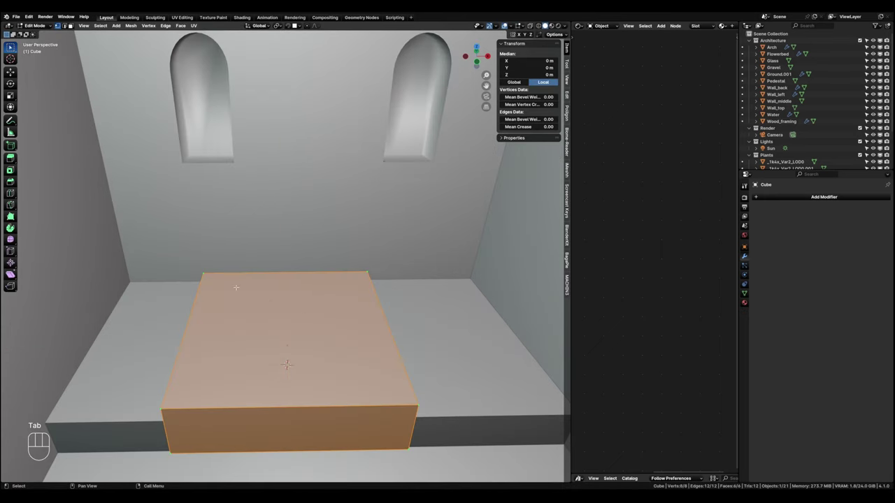
pyautogui.hotkey('shift', 'z')
pyautogui.moveTo(236, 288); pyautogui.dragTo(352, 418, button='middle')
pyautogui.click(353, 417)
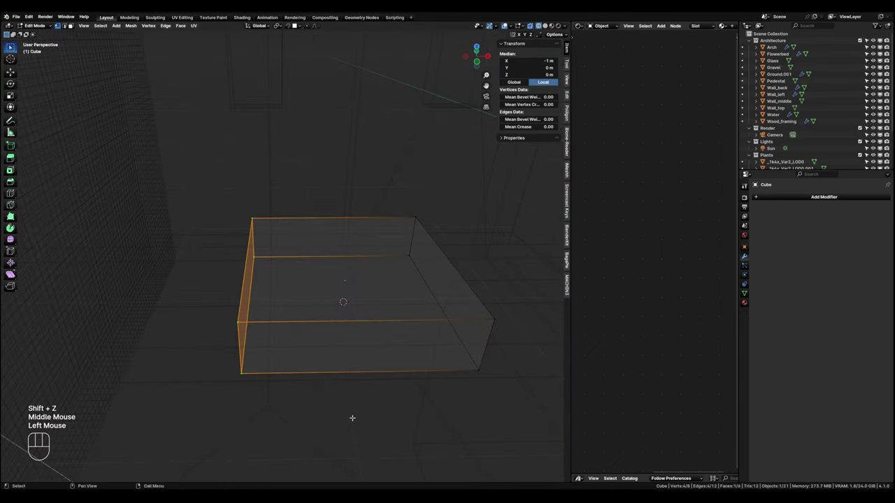
pyautogui.hotkey('shift', 'z')
pyautogui.press('g')
pyautogui.press('x')
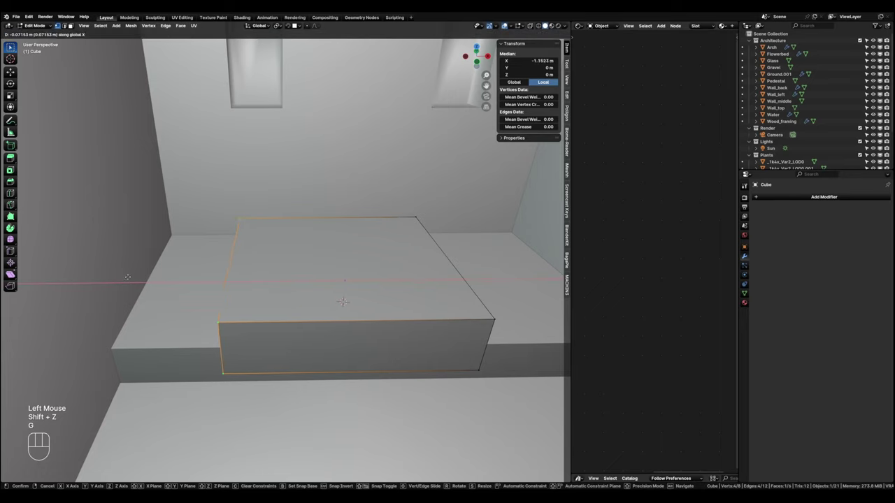
pyautogui.keyDown('ctrl'); pyautogui.click(124, 275); pyautogui.keyUp('ctrl')
# Extend the block's opposite side face about 0.79 m along positive X to meet the other side wall.
pyautogui.keyDown('shift'); pyautogui.moveTo(350, 308); pyautogui.dragTo(219, 317, button='middle'); pyautogui.keyUp('shift')
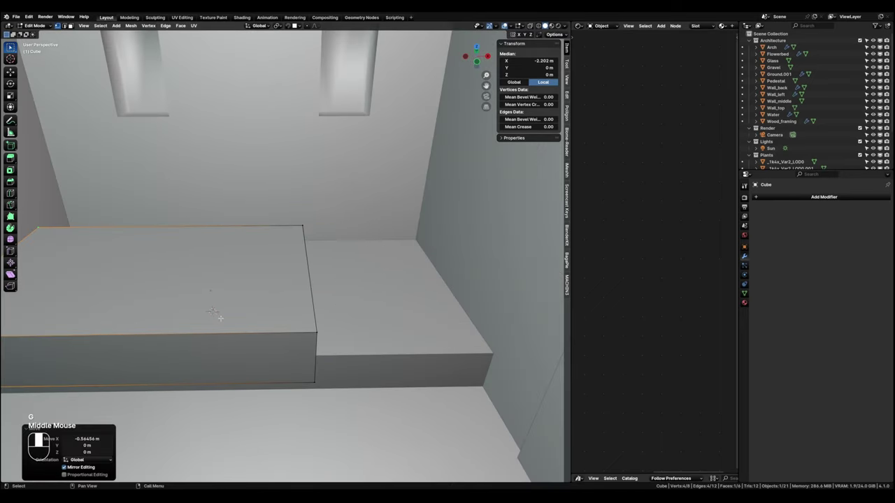
pyautogui.hotkey('shift', 'z')
pyautogui.moveTo(270, 199); pyautogui.dragTo(338, 319)
pyautogui.hotkey('shift', 'z')
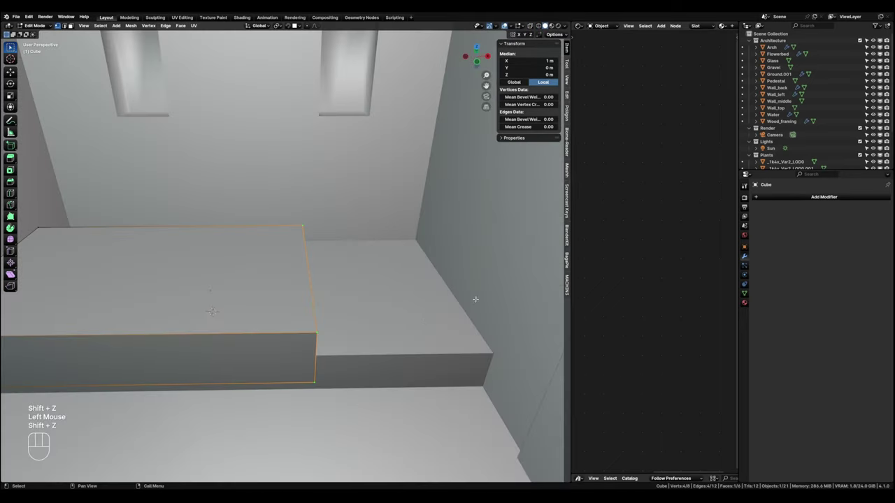
pyautogui.press('g')
pyautogui.press('x')
pyautogui.click(459, 298)
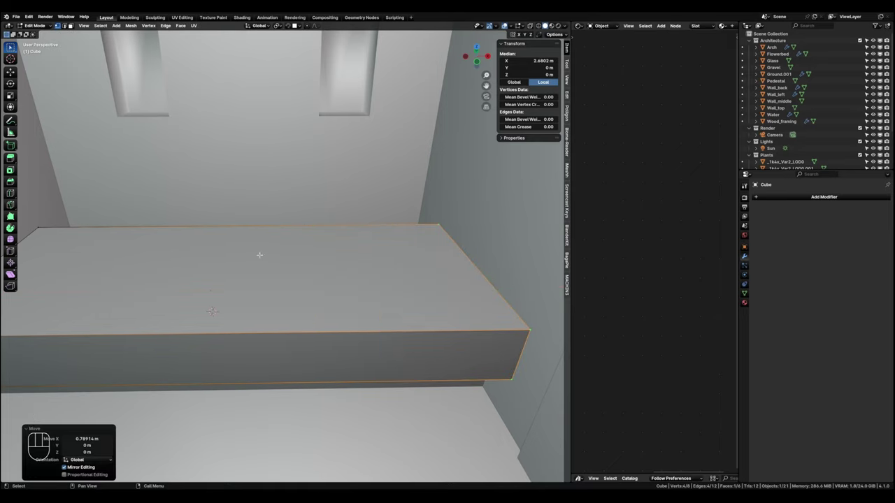
# Move the entire block mesh about 0.31 m along Y so it sits against the back wall.
pyautogui.press('a')
pyautogui.press('g')
pyautogui.press('y')
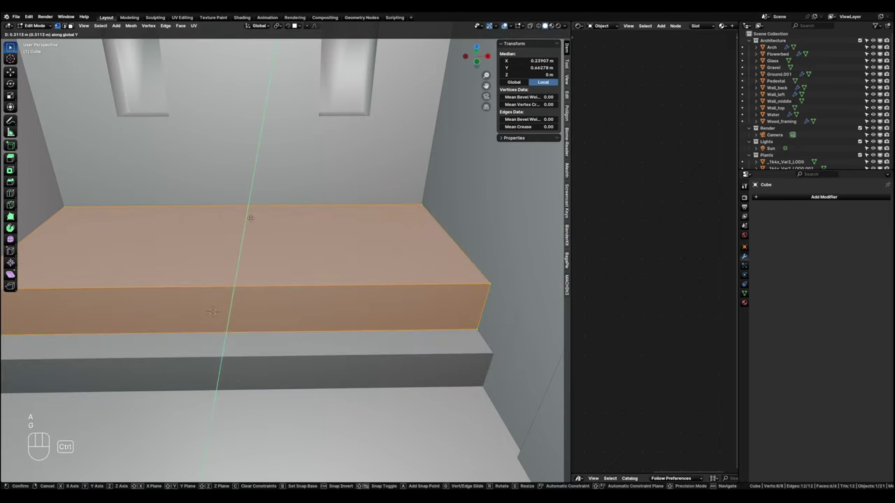
pyautogui.click(249, 244)
# Pull the block's front face forward along Y to the ledge edge, making it about 1.1 m deep, and return to Object Mode.
pyautogui.scroll(-3, 237, 280)
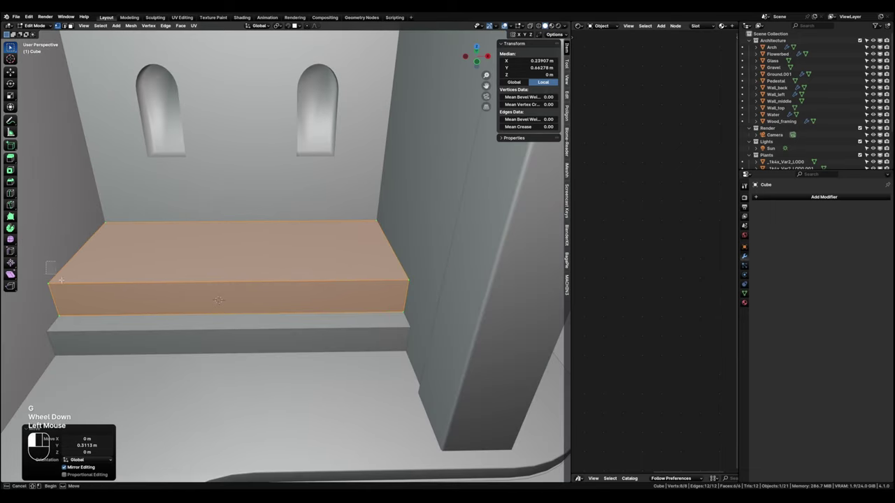
pyautogui.click(238, 309)
pyautogui.press('g')
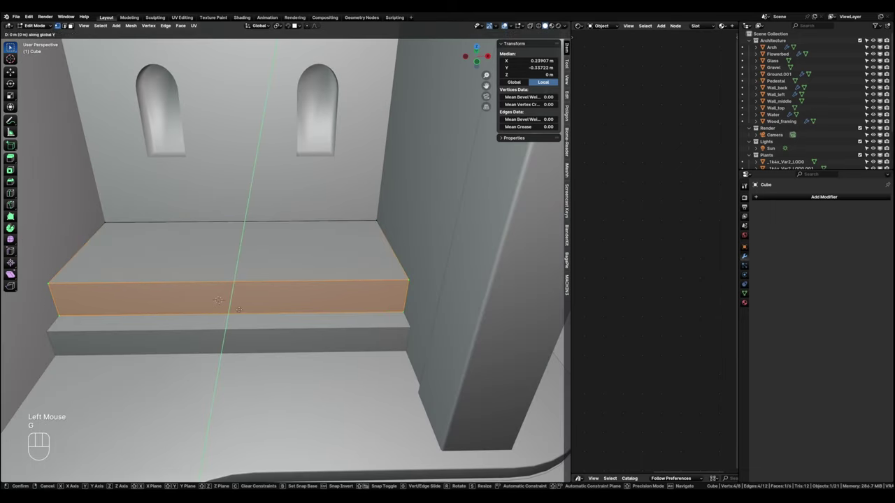
pyautogui.click(238, 301)
pyautogui.keyDown('shift'); pyautogui.moveTo(238, 302); pyautogui.dragTo(326, 314, button='middle'); pyautogui.keyUp('shift')
pyautogui.press('Tab')
pyautogui.scroll(2, 331, 330)
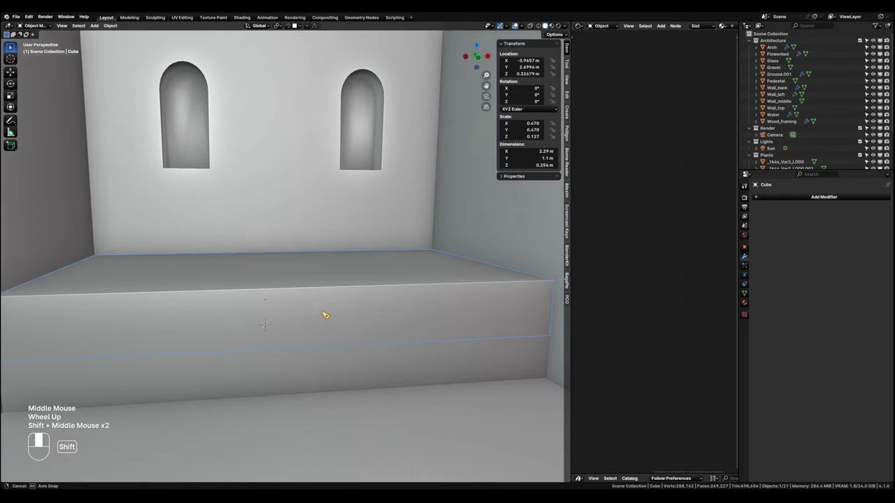
# Raise the block's top face about 0.04 m along Z in Edit Mode.
pyautogui.press('Tab')
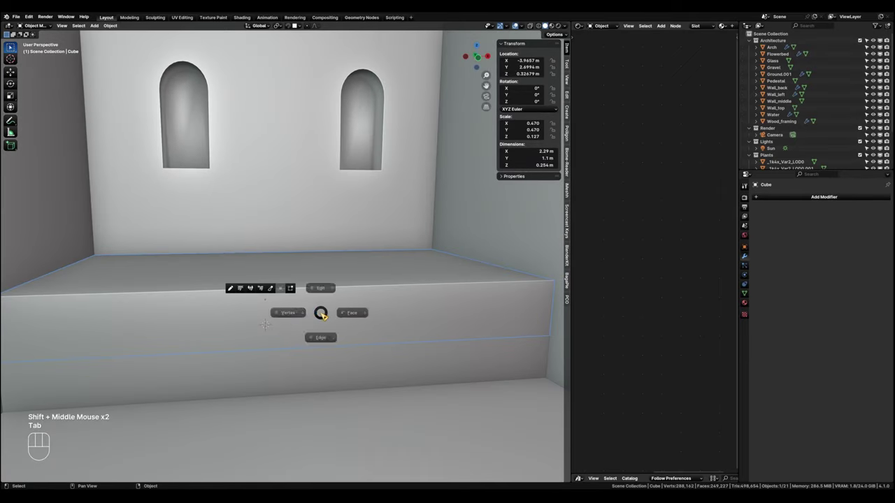
pyautogui.scroll(-1, 250, 288)
pyautogui.click(280, 284)
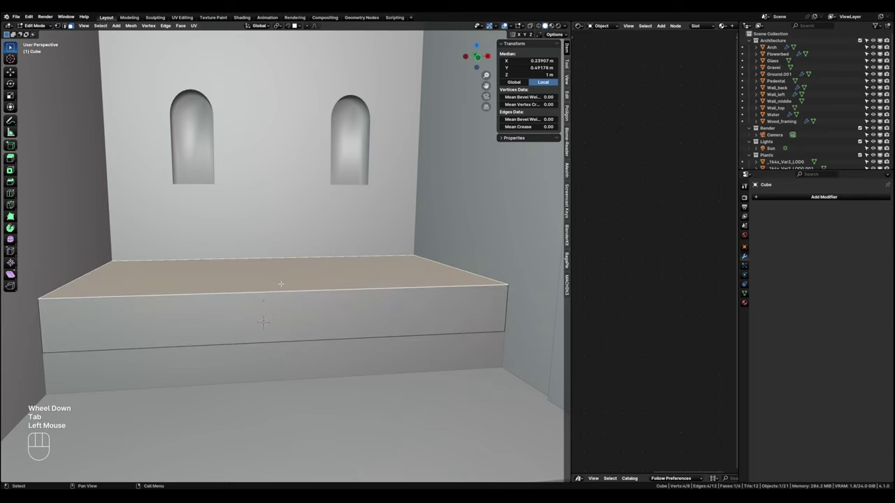
pyautogui.press('g')
pyautogui.click(302, 266)
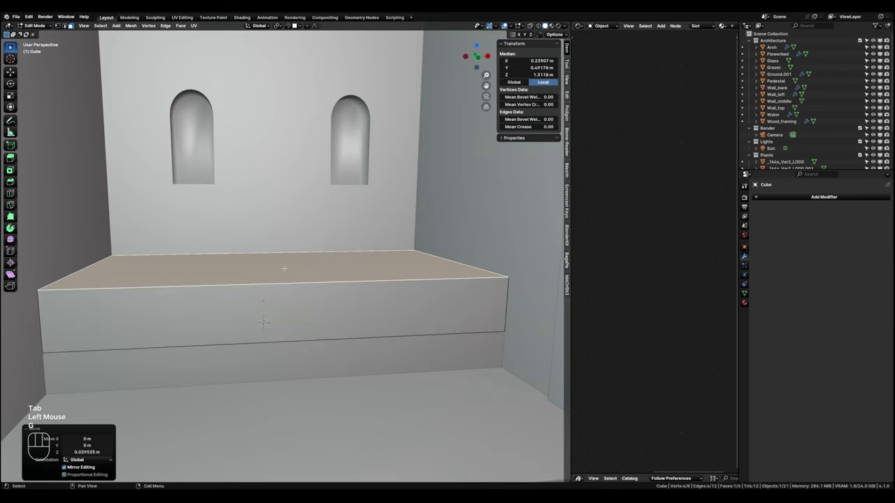
# Return to Object Mode and apply the block's scale.
pyautogui.press('Tab')
pyautogui.hotkey('ctrl', 'a')
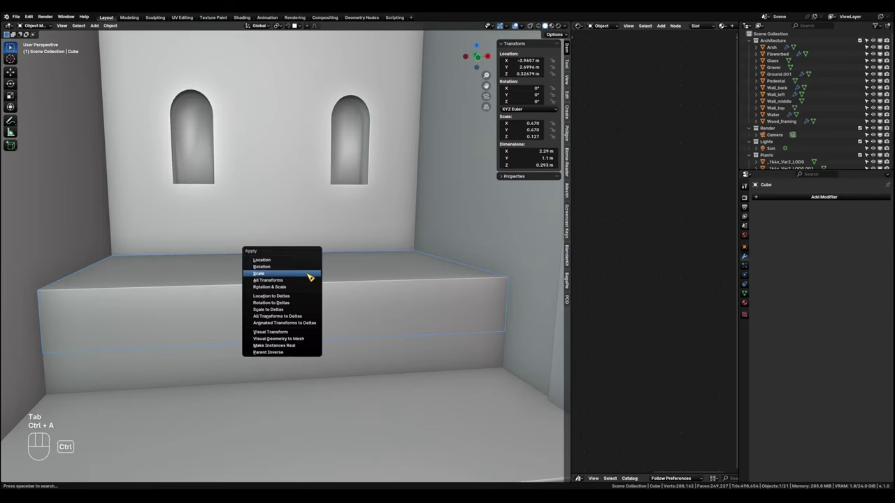
pyautogui.click(309, 274)
pyautogui.keyDown('shift'); pyautogui.moveTo(310, 275); pyautogui.dragTo(296, 301, button='middle'); pyautogui.keyUp('shift')
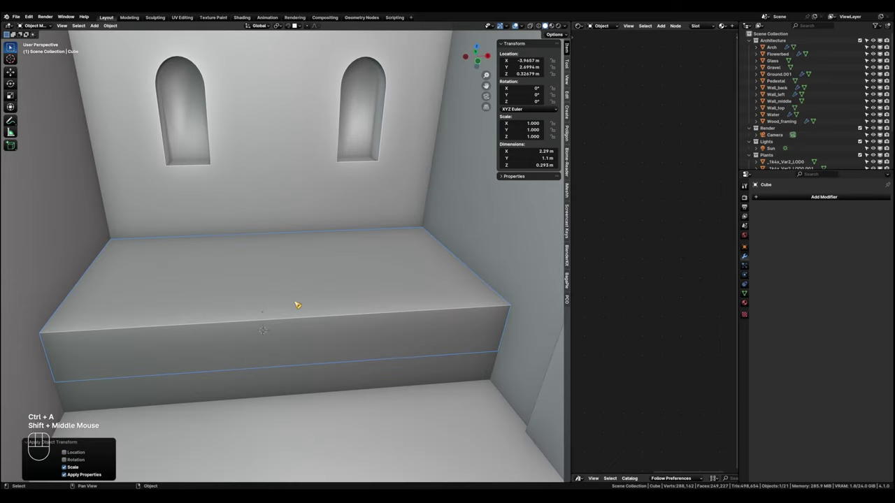
# Select the block's top face in Edit Mode and switch to edge selection.
pyautogui.press('Tab')
pyautogui.click(321, 292)
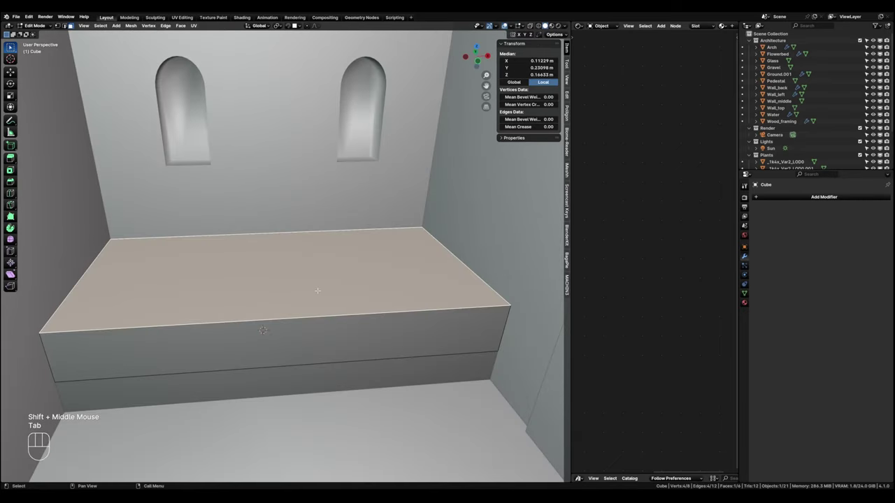
pyautogui.press('Tab')
pyautogui.click(314, 338)
pyautogui.keyDown('shift'); pyautogui.moveTo(249, 321); pyautogui.dragTo(271, 311, button='middle'); pyautogui.keyUp('shift')
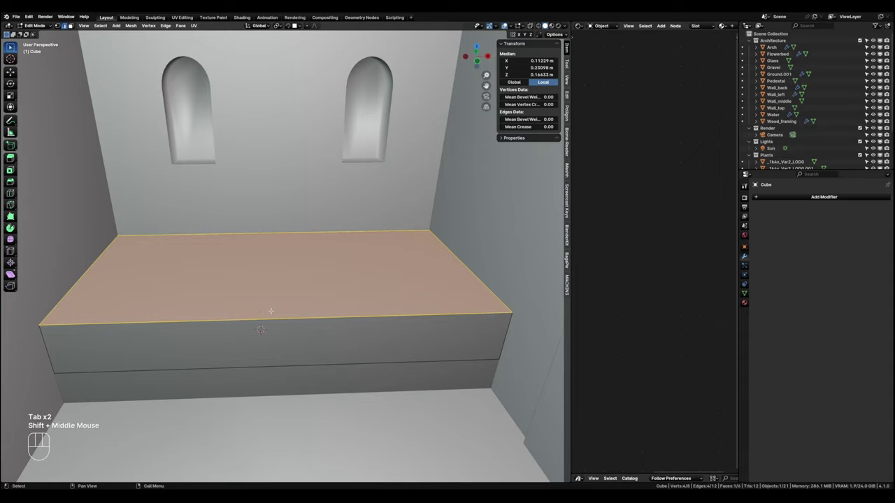
# Try dividing the block across its width with two evenly spaced loop cuts, then undo them.
pyautogui.hotkey('ctrl', 'r')
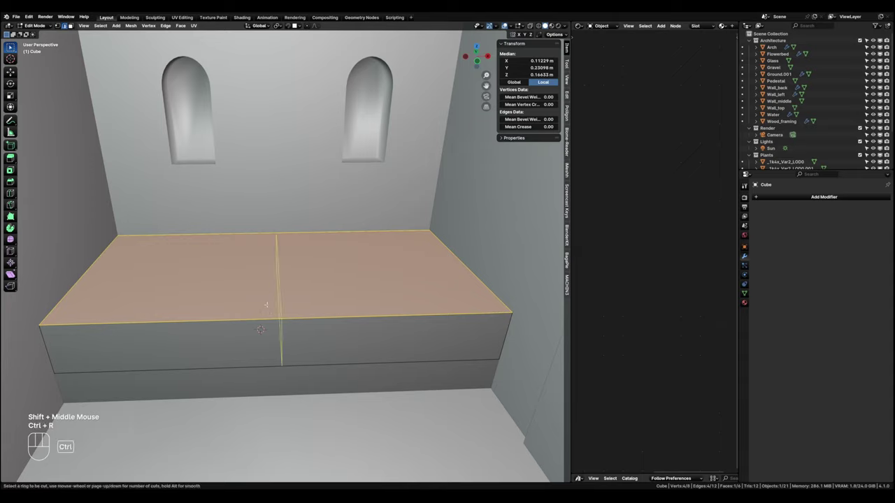
pyautogui.scroll(2, 276, 317)
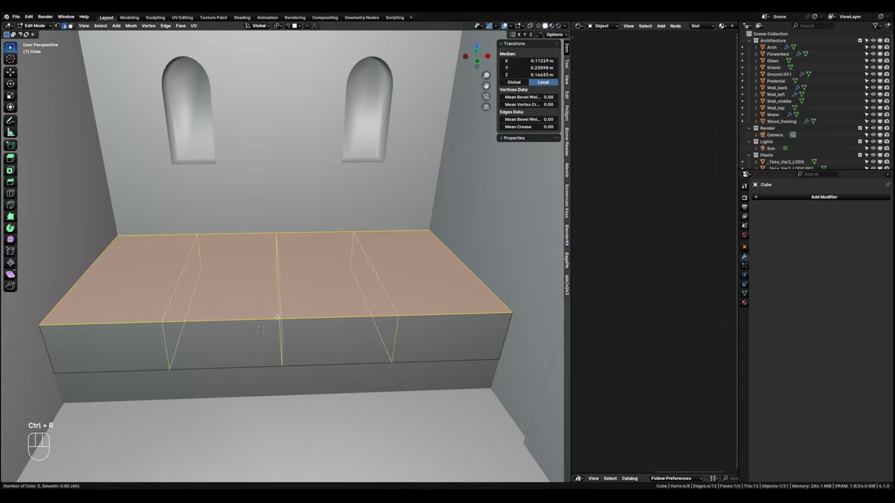
pyautogui.scroll(-1, 276, 317)
pyautogui.click(276, 316)
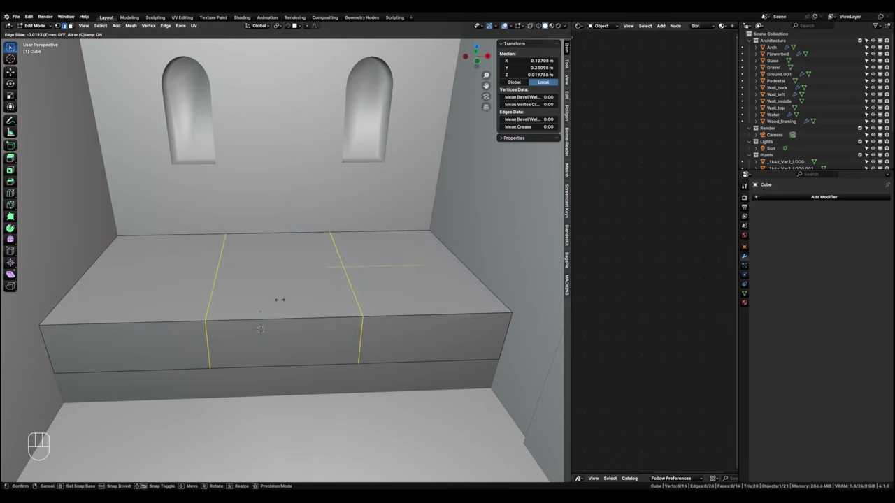
pyautogui.click(279, 299)
pyautogui.keyDown('shift'); pyautogui.moveTo(279, 300); pyautogui.dragTo(257, 329, button='middle'); pyautogui.keyUp('shift')
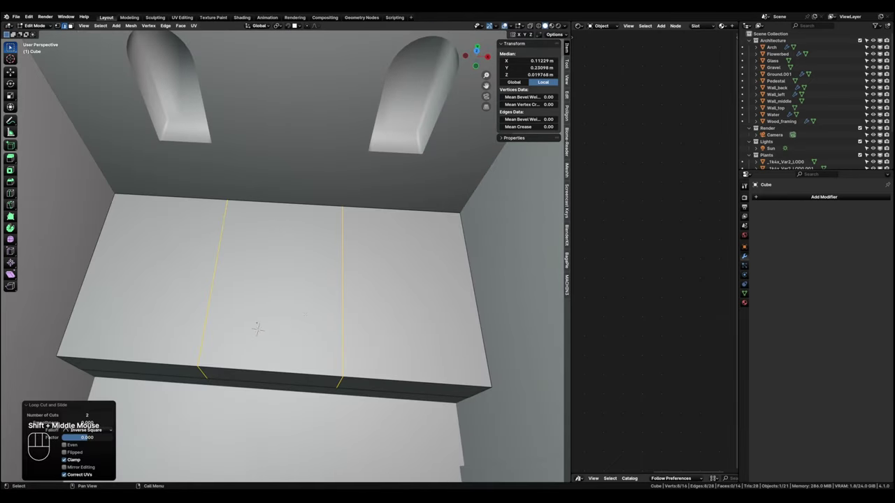
pyautogui.hotkey('ctrl', 'r')
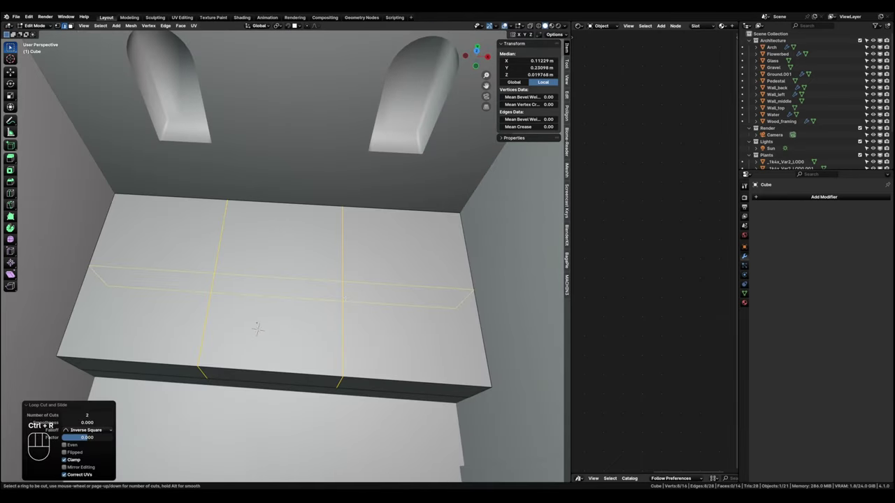
pyautogui.hotkey('ctrl', 'z')
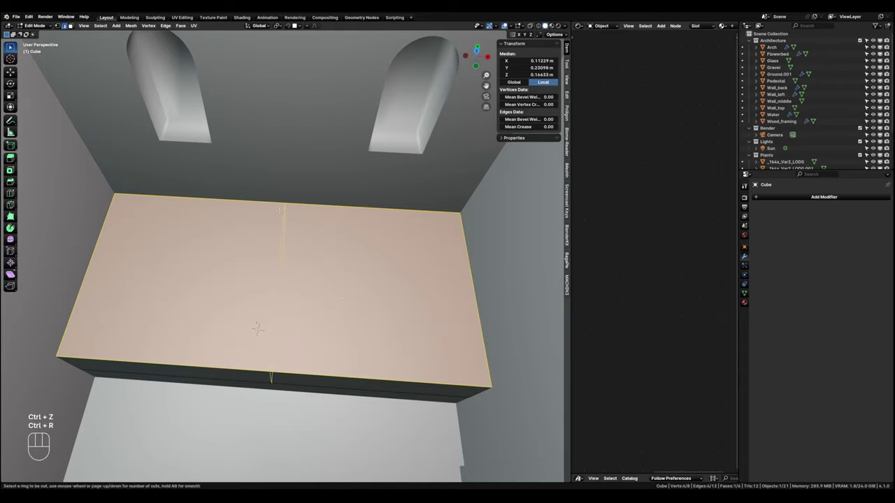
# Divide the block with three evenly spaced loop cuts across its width and one lengthwise loop cut through its middle.
pyautogui.scroll(2, 280, 209)
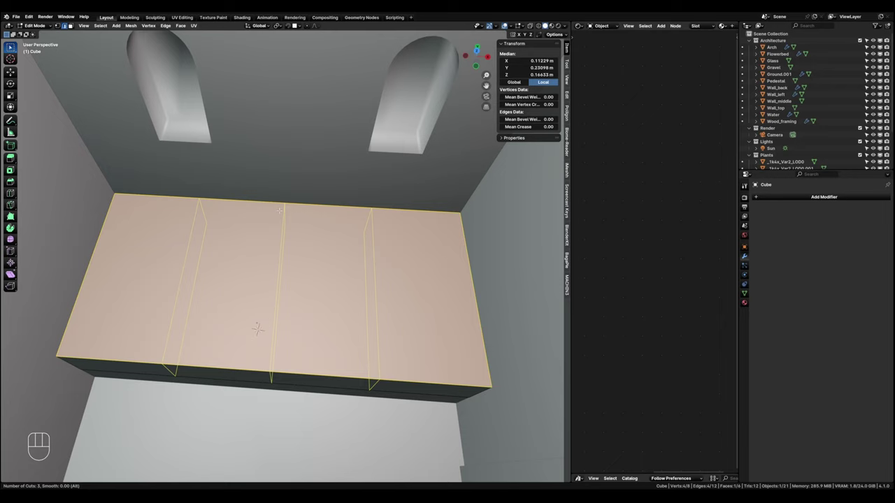
pyautogui.click(257, 328)
pyautogui.rightClick(257, 329)
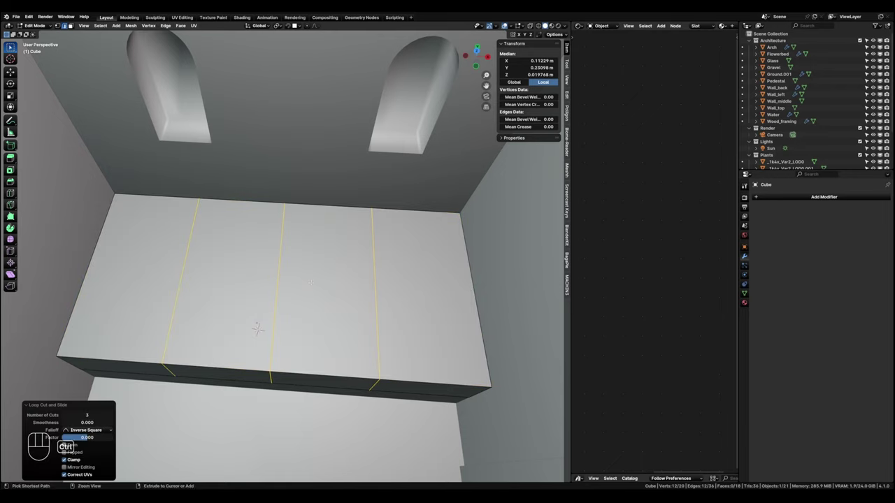
pyautogui.hotkey('ctrl', 'r')
pyautogui.click(257, 328)
pyautogui.rightClick(257, 328)
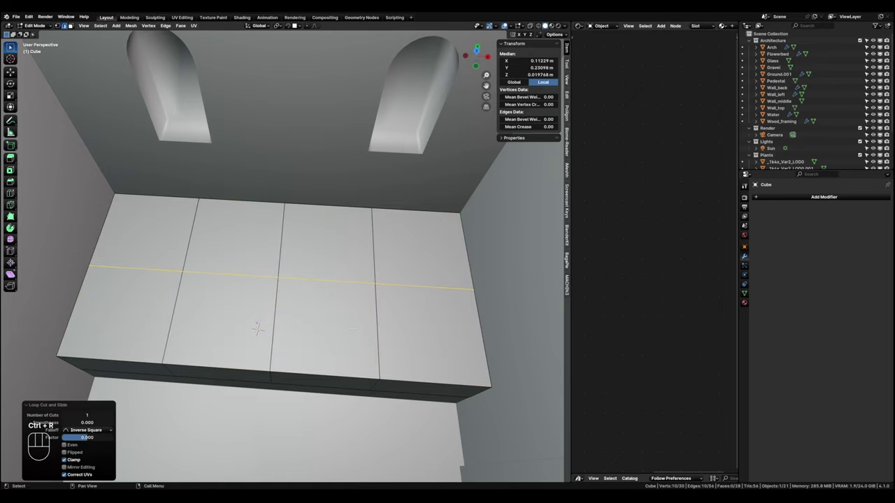
pyautogui.keyDown('shift'); pyautogui.moveTo(257, 329); pyautogui.dragTo(316, 268, button='middle'); pyautogui.keyUp('shift')
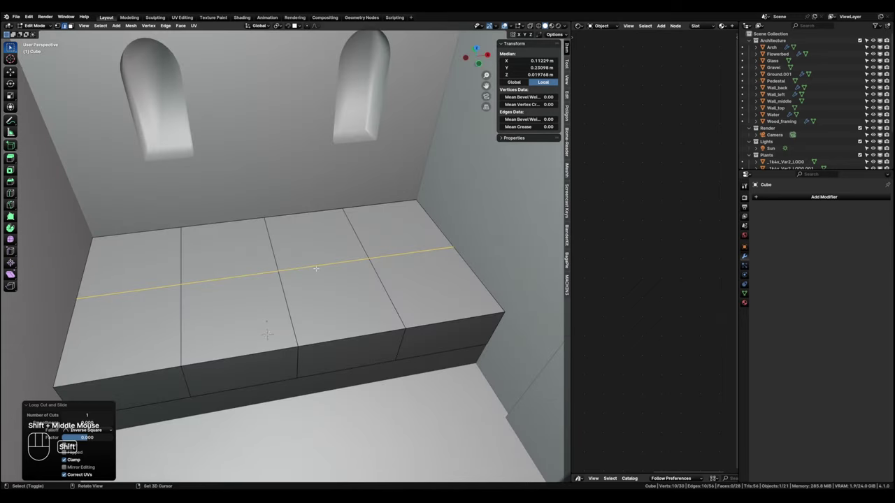
# Subdivide all of the block's faces with 20 cuts.
pyautogui.press('Tab')
pyautogui.press('a')
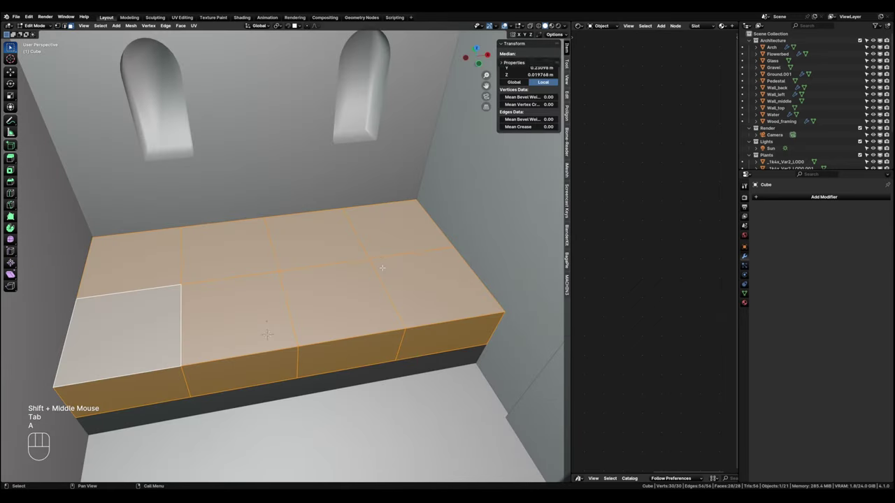
pyautogui.rightClick(386, 272)
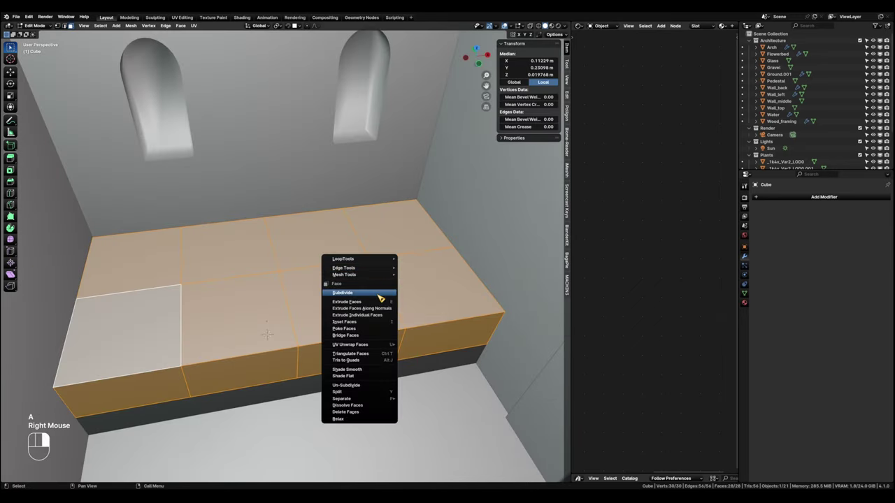
pyautogui.click(376, 293)
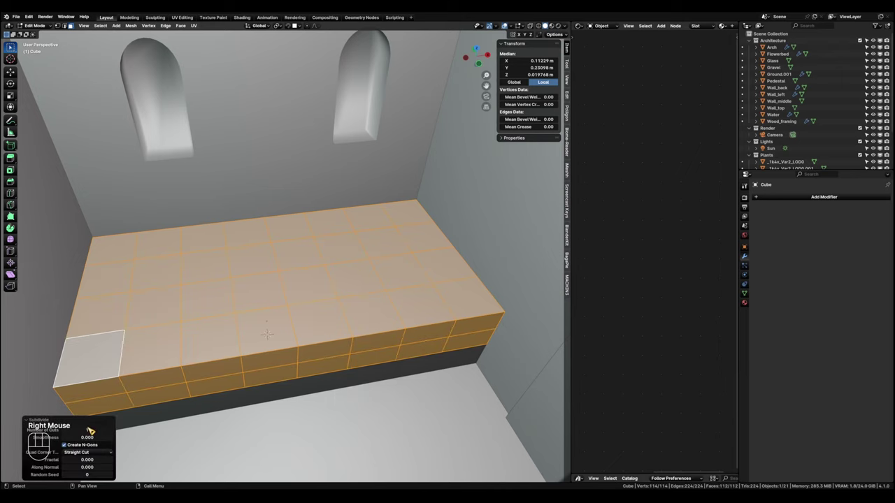
pyautogui.moveTo(89, 430); pyautogui.dragTo(111, 430)
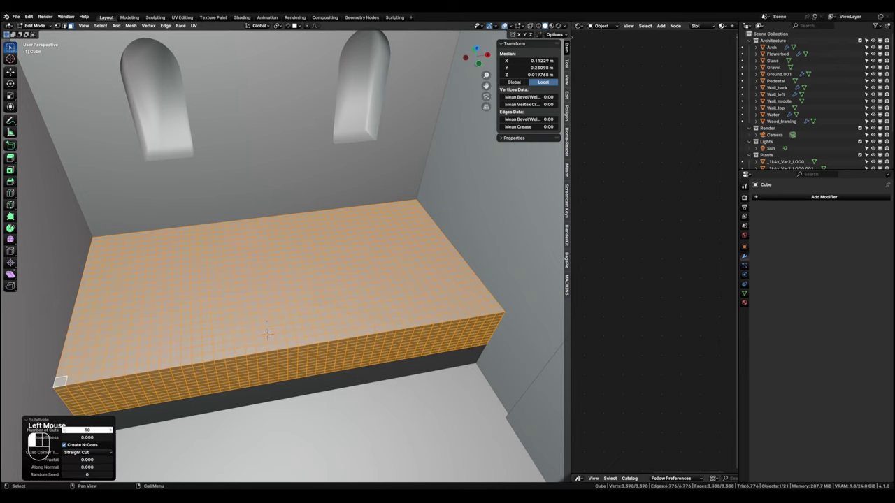
pyautogui.doubleClick(99, 430)
pyautogui.press('Return')
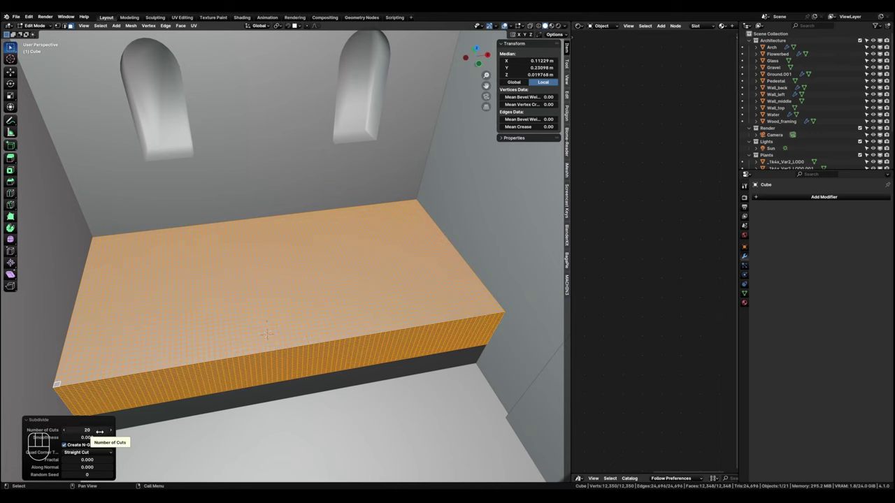
# Isolate the block in local view and clear its mesh selection in Edit Mode.
pyautogui.scroll(1, 38, 432)
pyautogui.scroll(-1, 103, 401)
pyautogui.scroll(2, 103, 402)
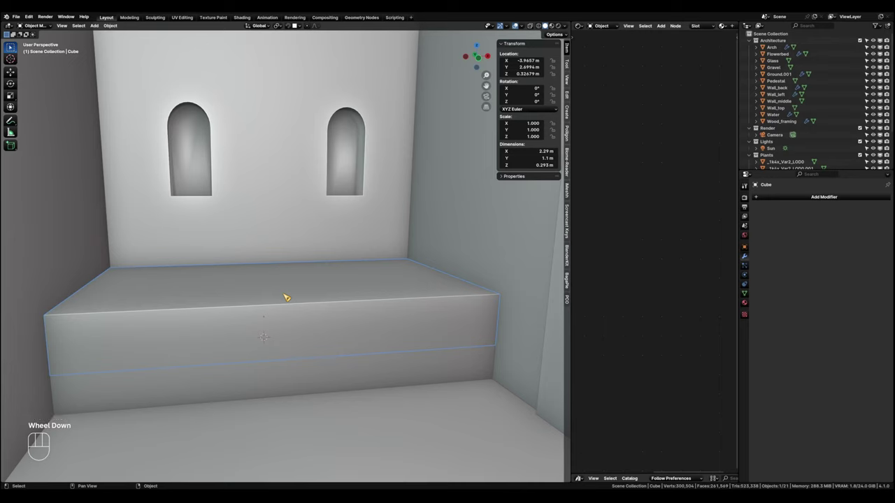
pyautogui.press('KP_Divide')
pyautogui.keyDown('shift'); pyautogui.moveTo(256, 294); pyautogui.dragTo(259, 287, button='middle'); pyautogui.keyUp('shift')
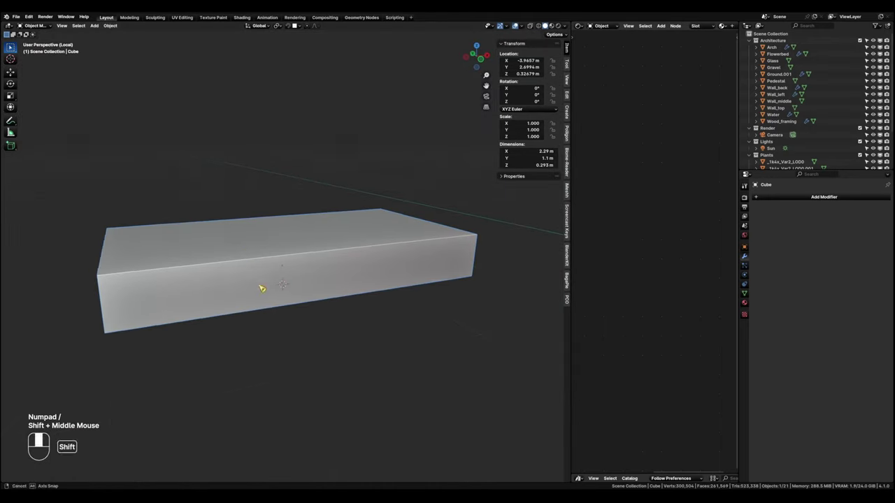
pyautogui.press('Tab')
pyautogui.click(239, 284)
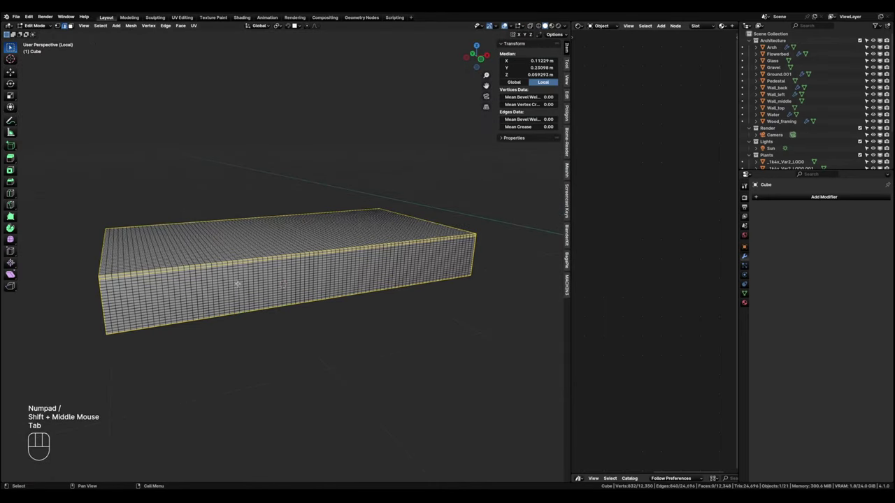
pyautogui.click(302, 347)
pyautogui.keyDown('shift'); pyautogui.moveTo(216, 315); pyautogui.dragTo(266, 315, button='middle'); pyautogui.keyUp('shift')
pyautogui.moveTo(265, 315); pyautogui.dragTo(309, 313, button='middle')
pyautogui.scroll(3, 309, 313)
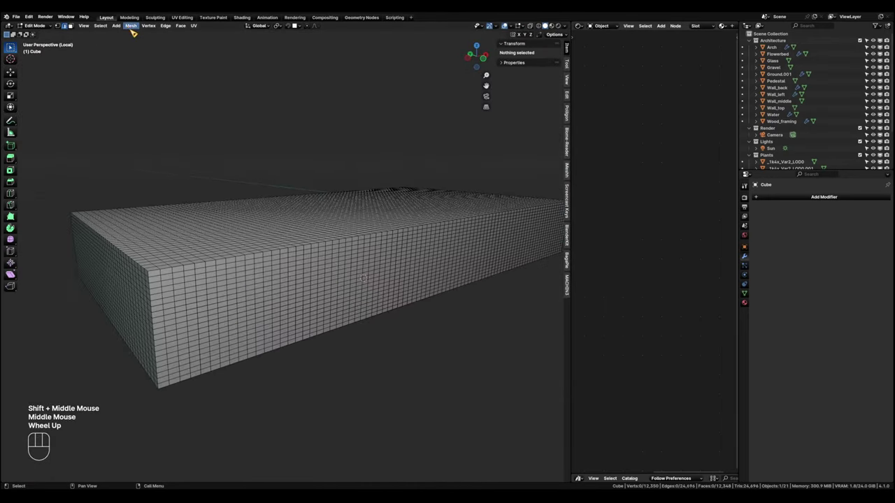
# Select the block's sharp edges and bevel them about 0.0125 m with 5 segments.
pyautogui.click(102, 26)
pyautogui.click(135, 96)
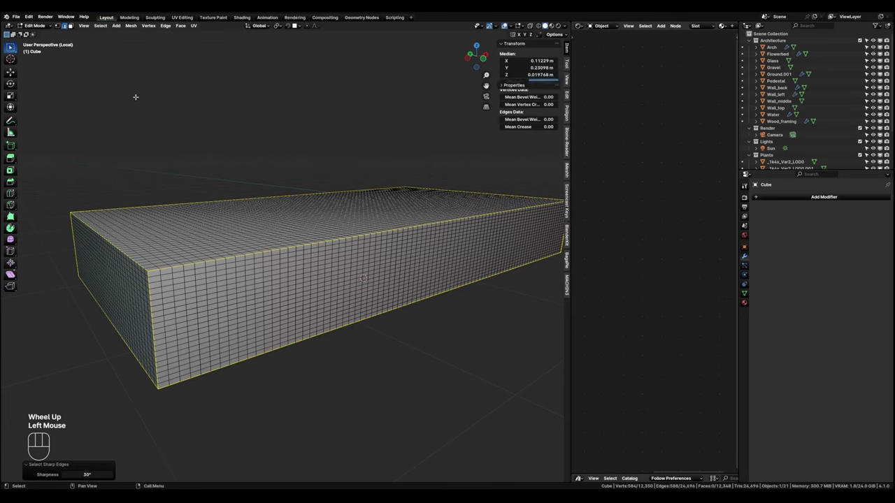
pyautogui.keyDown('shift'); pyautogui.moveTo(135, 96); pyautogui.dragTo(190, 202, button='middle'); pyautogui.keyUp('shift')
pyautogui.scroll(2, 233, 231)
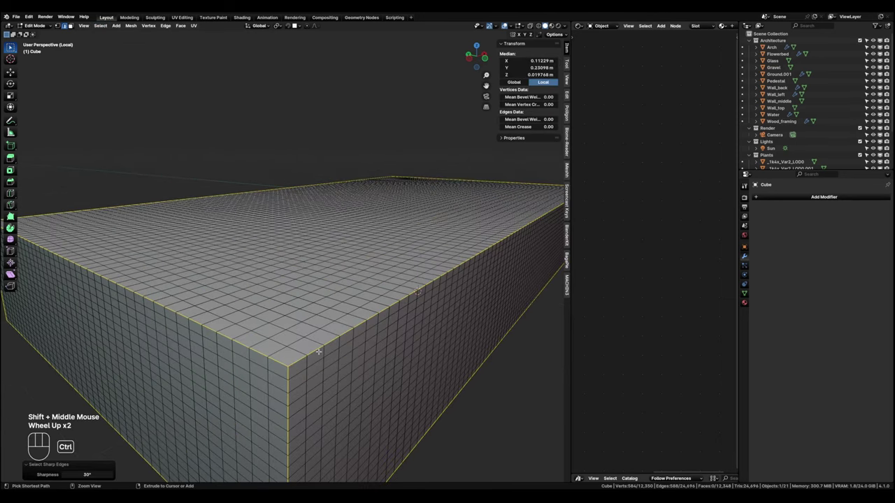
pyautogui.hotkey('ctrl', 'b')
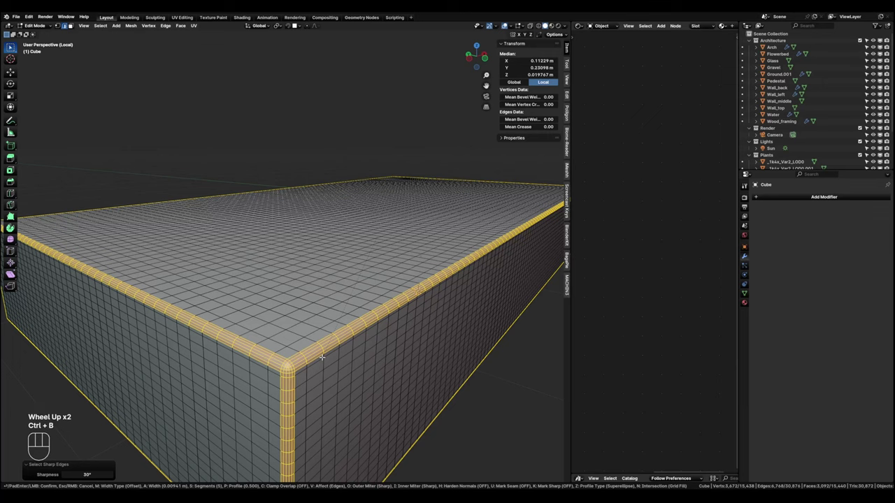
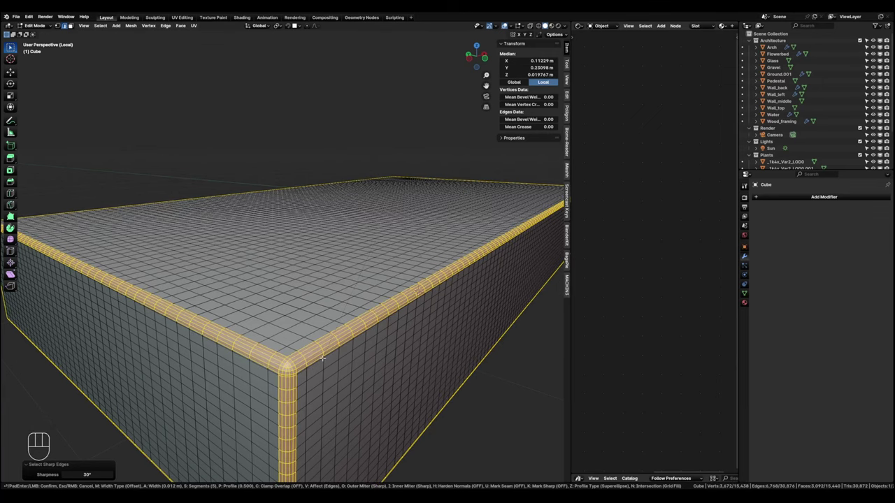
pyautogui.click(322, 358)
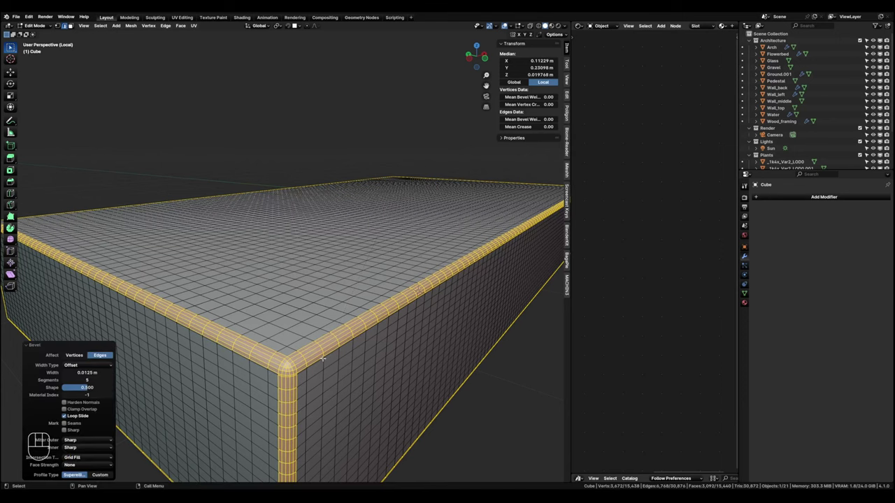
# Enable Clamp Overlap for the edge bevel and set its width to 0.0725 m.
pyautogui.click(70, 409)
pyautogui.doubleClick(81, 372)
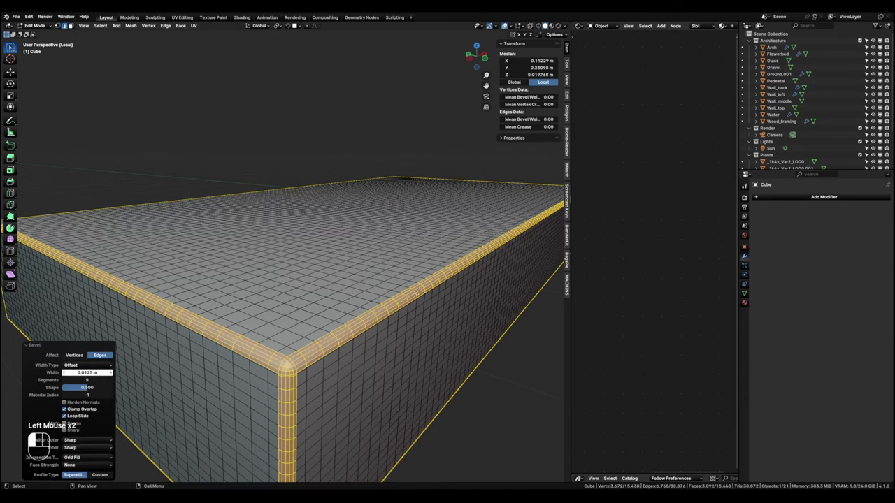
pyautogui.moveTo(87, 372); pyautogui.dragTo(104, 372)
pyautogui.scroll(-1, 317, 409)
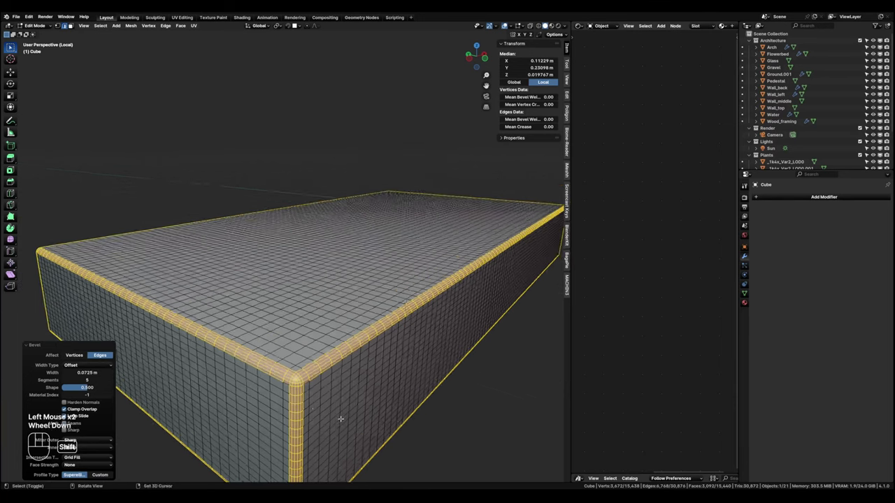
pyautogui.keyDown('shift'); pyautogui.moveTo(340, 418); pyautogui.dragTo(229, 248, button='middle'); pyautogui.keyUp('shift')
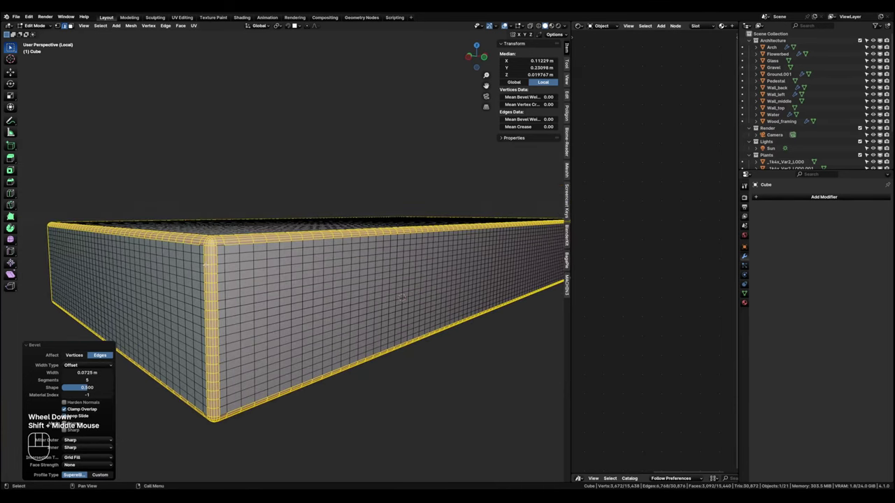
# Select all of the block's vertices and merge them by distance at 0.0001 m.
pyautogui.press('Tab')
pyautogui.press('a')
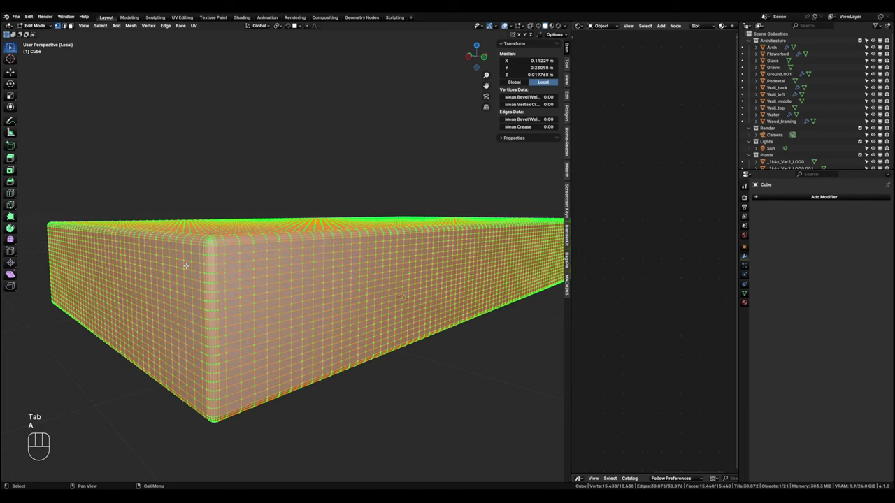
pyautogui.press('m')
pyautogui.click(185, 289)
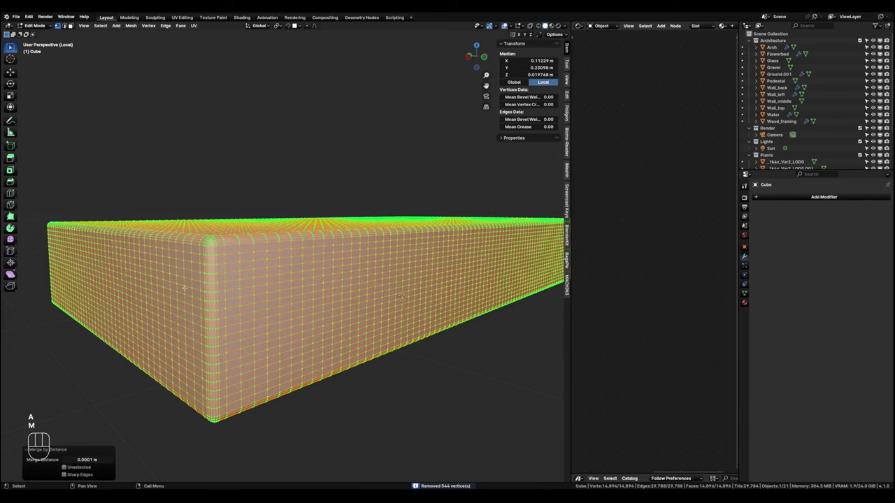
# Shade the beveled block smooth in Object Mode and inspect its surface.
pyautogui.rightClick(365, 284)
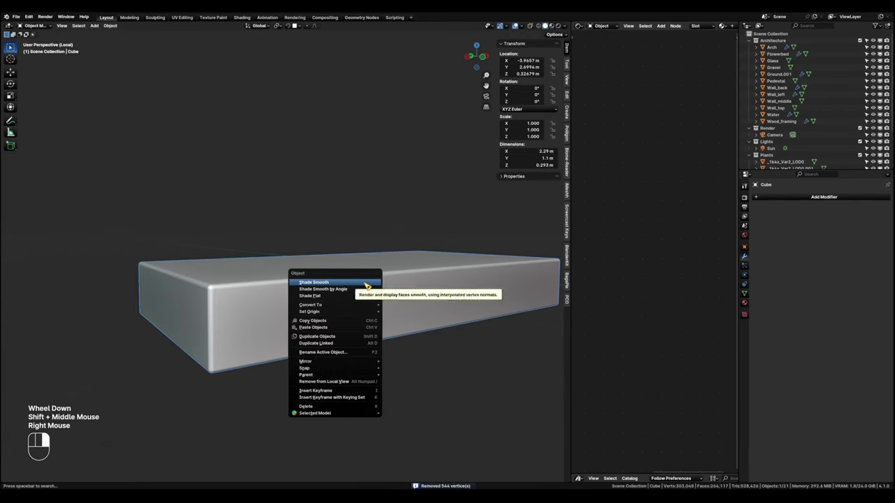
pyautogui.click(366, 283)
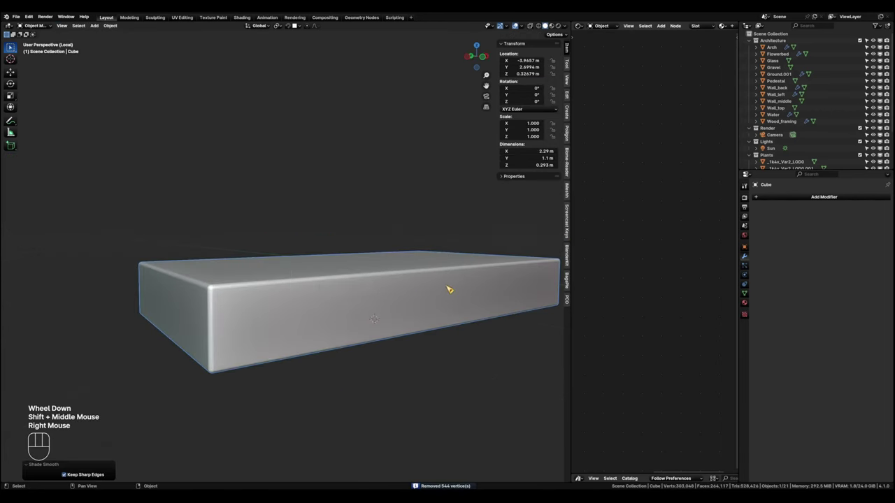
pyautogui.keyDown('shift'); pyautogui.moveTo(449, 287); pyautogui.dragTo(296, 325, button='middle'); pyautogui.keyUp('shift')
pyautogui.scroll(-1, 426, 313)
pyautogui.press('Tab')
pyautogui.press('Tab')
pyautogui.scroll(2, 295, 326)
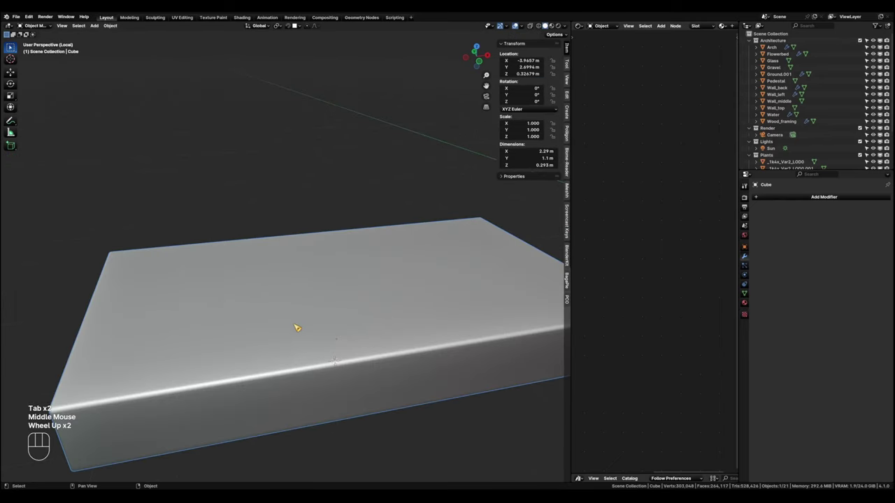
pyautogui.scroll(-1, 397, 323)
pyautogui.moveTo(397, 323); pyautogui.dragTo(399, 310, button='middle')
# Add cloth physics to the block and lower the gravity influence in its field weights.
pyautogui.click(745, 277)
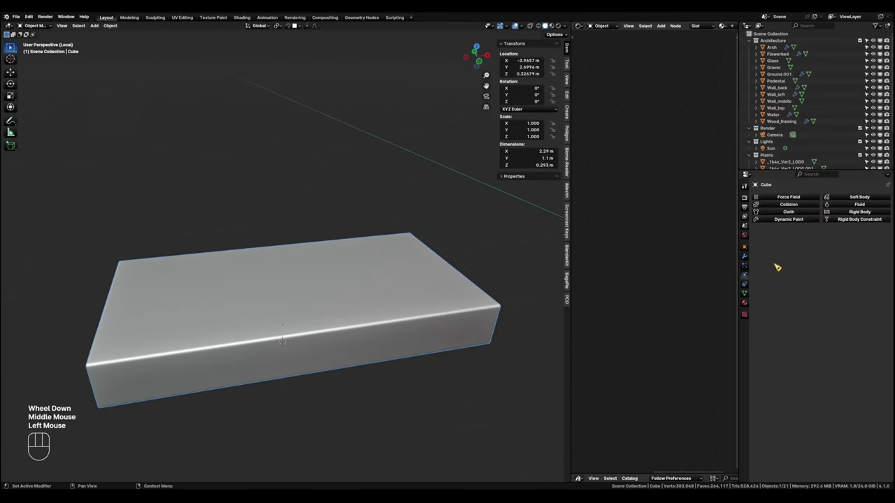
pyautogui.click(788, 212)
pyautogui.scroll(-4, 771, 469)
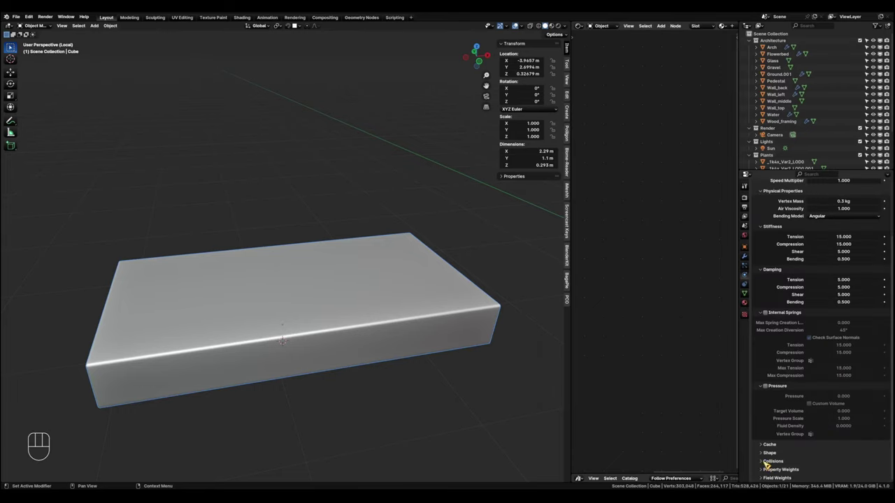
pyautogui.click(769, 477)
pyautogui.scroll(-2, 799, 473)
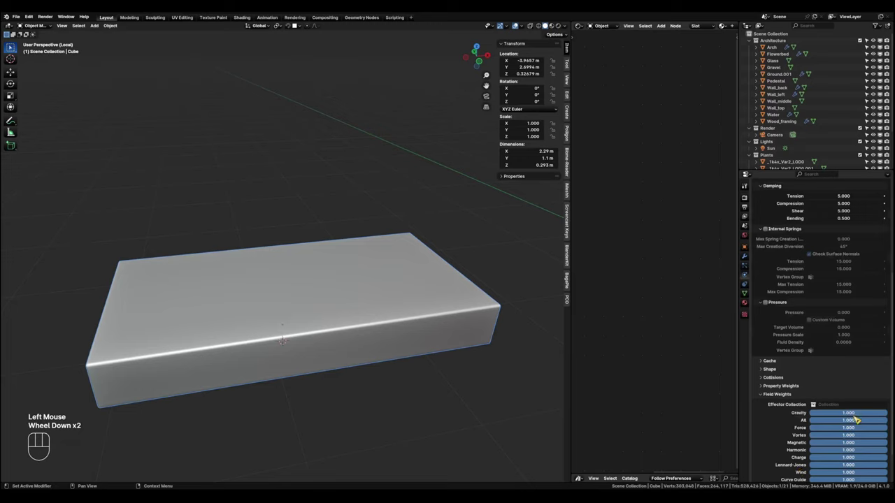
pyautogui.moveTo(854, 414); pyautogui.dragTo(822, 414)
pyautogui.click(767, 396)
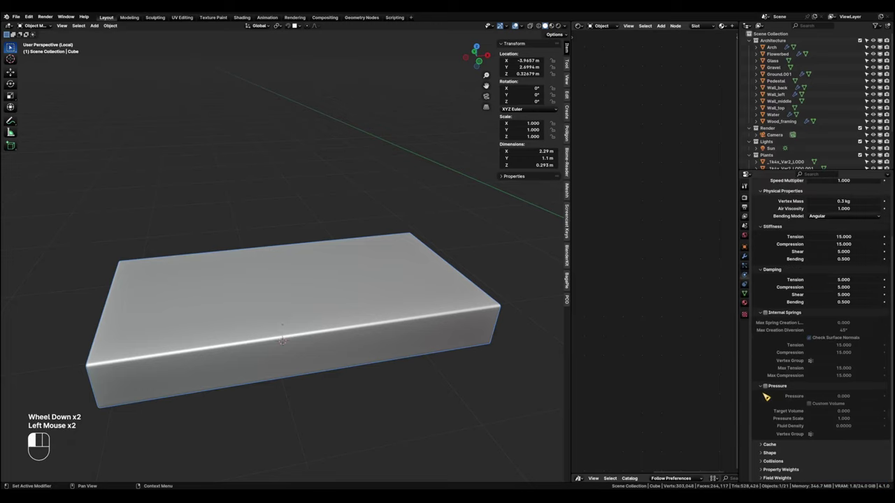
# Enter the cloth's quality steps, set stiffness tension to 18.6 and compression to 17.9, and enable Pressure.
pyautogui.scroll(1, 802, 286)
pyautogui.click(852, 229)
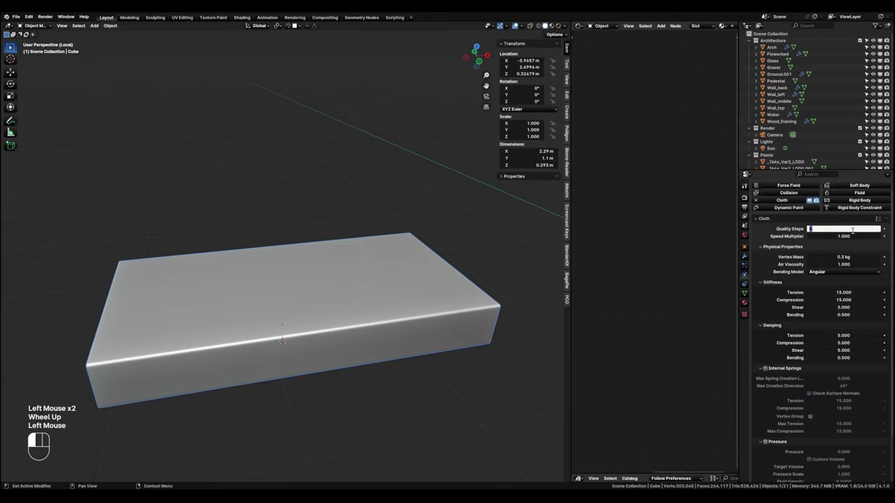
pyautogui.press('Return')
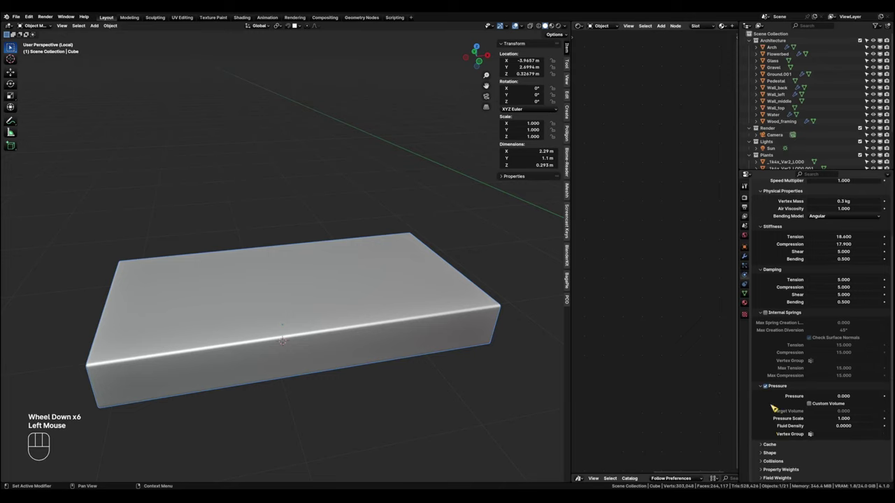
# Expand the cloth's Shape settings and set its pressure to 0.1.
pyautogui.scroll(-1, 773, 419)
pyautogui.click(763, 454)
pyautogui.scroll(-2, 769, 448)
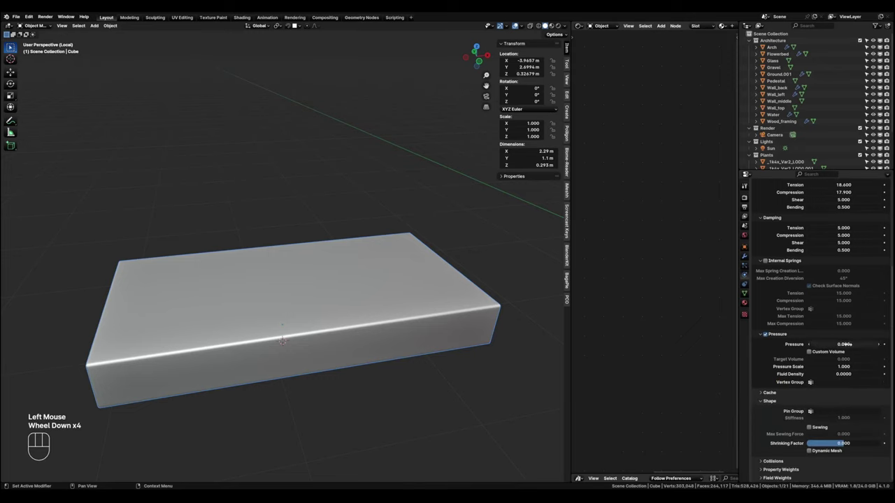
pyautogui.click(849, 344)
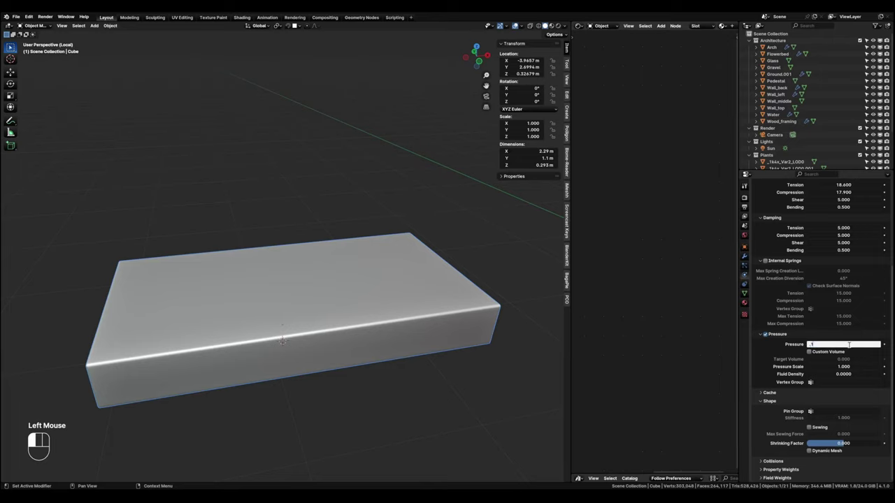
pyautogui.press('Return')
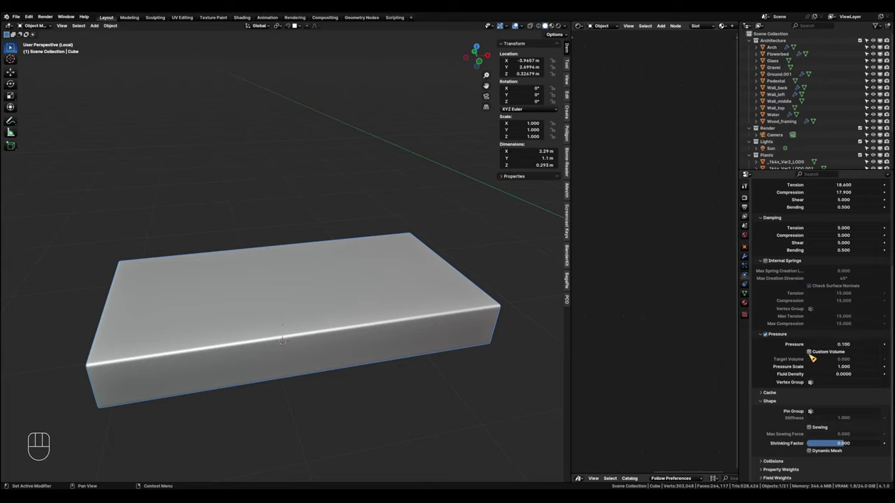
# Enable Custom Volume for the cloth pressure with a target volume of 0.9, and set the shrinking factor to 0.013.
pyautogui.click(809, 352)
pyautogui.click(829, 359)
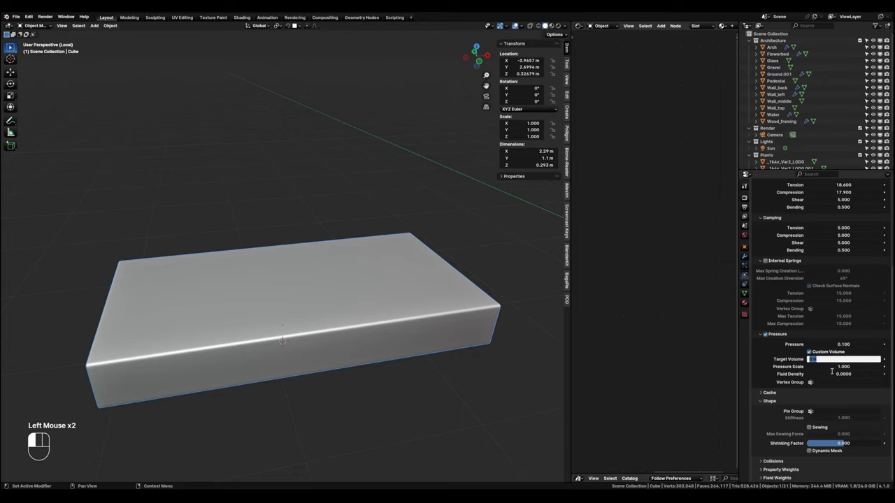
pyautogui.write('0.9')
pyautogui.press('Return')
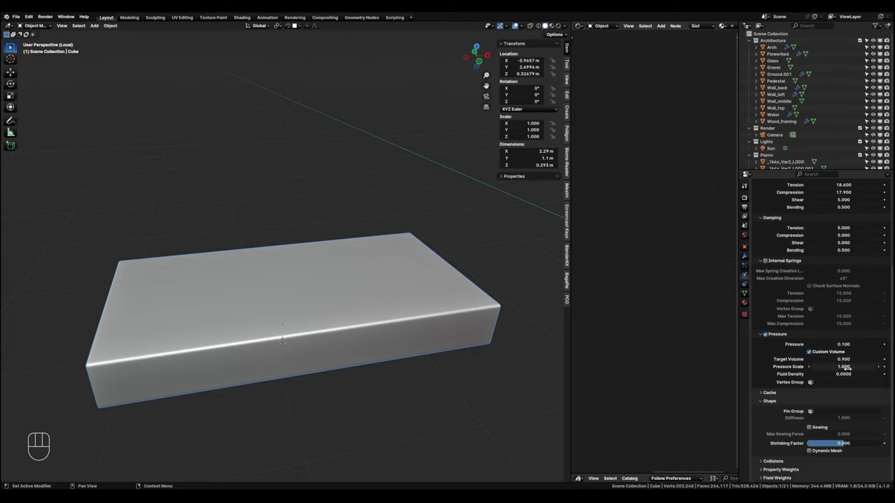
pyautogui.keyDown('shift'); pyautogui.doubleClick(862, 446); pyautogui.keyUp('shift')
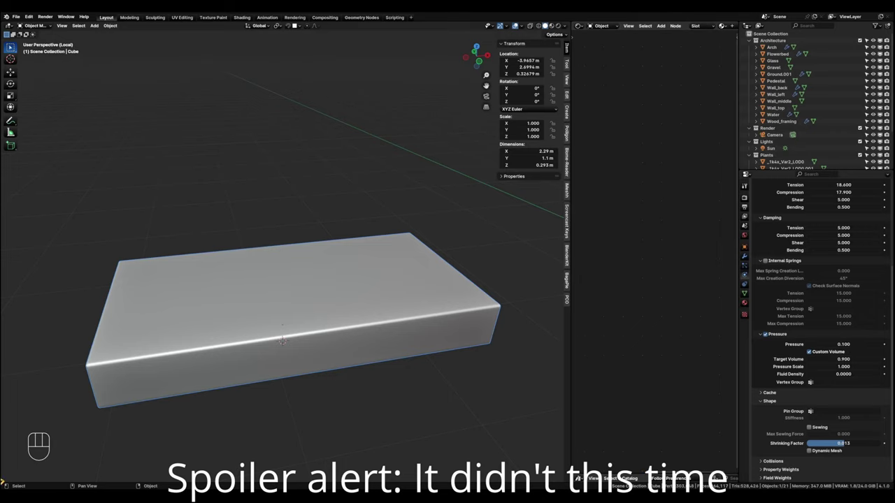
# Split a Timeline editor off beneath the 3D viewport and play the block's cloth simulation.
pyautogui.moveTo(2, 481); pyautogui.dragTo(7, 441)
pyautogui.click(11, 445)
pyautogui.click(16, 447)
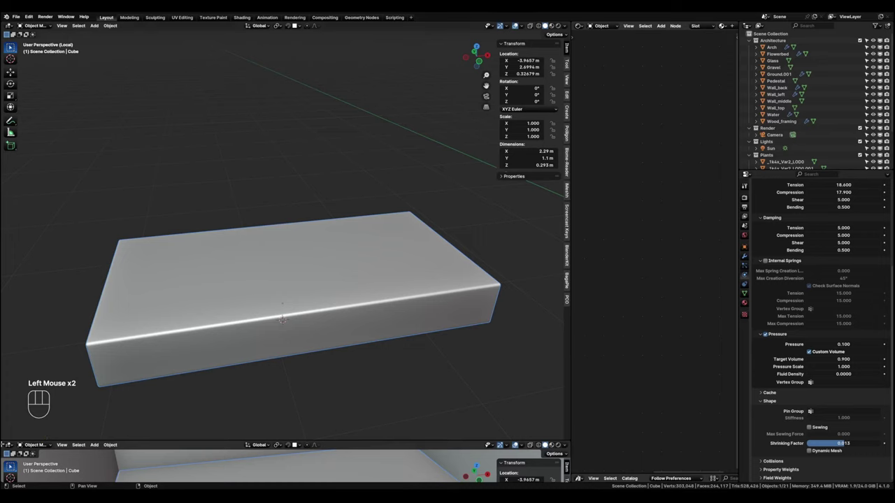
pyautogui.click(10, 445)
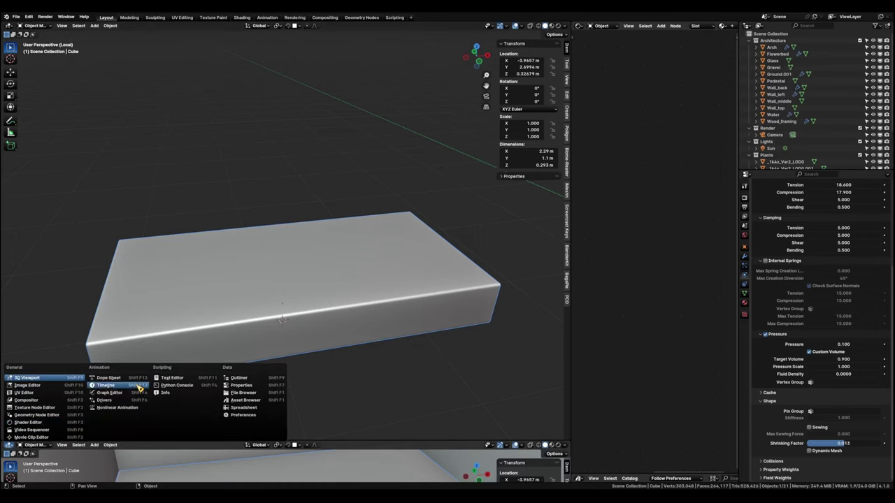
pyautogui.click(104, 385)
pyautogui.click(289, 444)
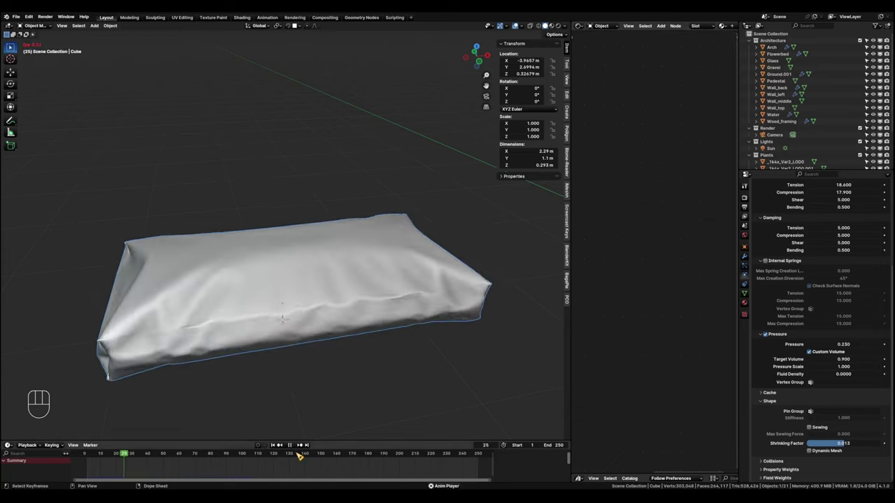
# Set the cloth's target volume to 0.98, stiffness tension to 21.8 and stiffness compression to 19.8.
pyautogui.moveTo(843, 359); pyautogui.dragTo(864, 359)
pyautogui.scroll(2, 850, 249)
pyautogui.moveTo(843, 240); pyautogui.dragTo(866, 240)
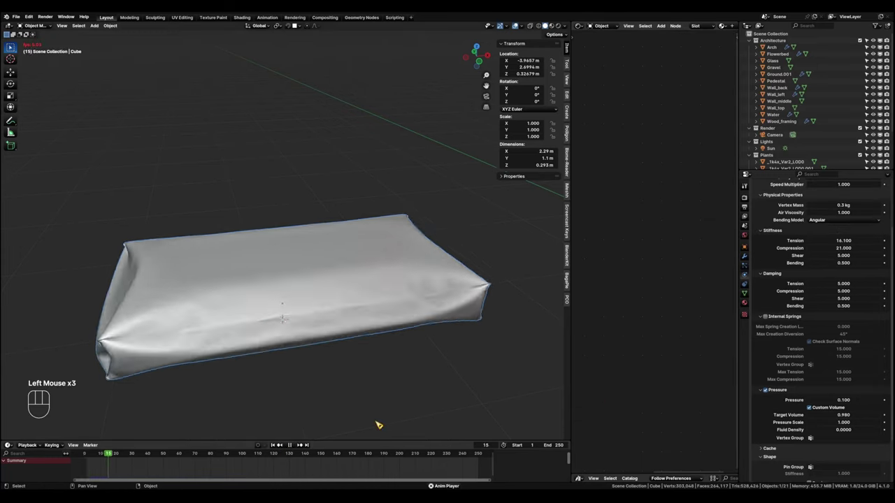
pyautogui.moveTo(843, 248); pyautogui.dragTo(857, 248)
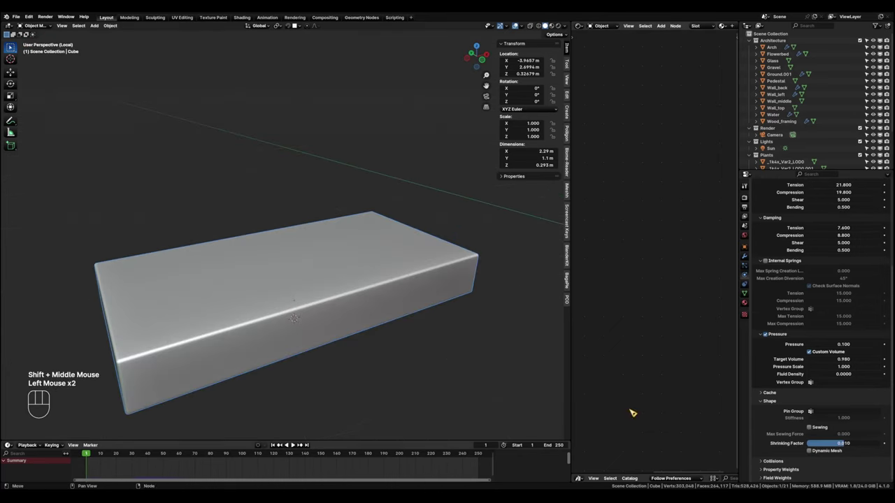
# Play the cloth simulation through to frame 250 to review the wrinkles with a target volume of 0.88.
pyautogui.press('space')
pyautogui.scroll(2, 755, 238)
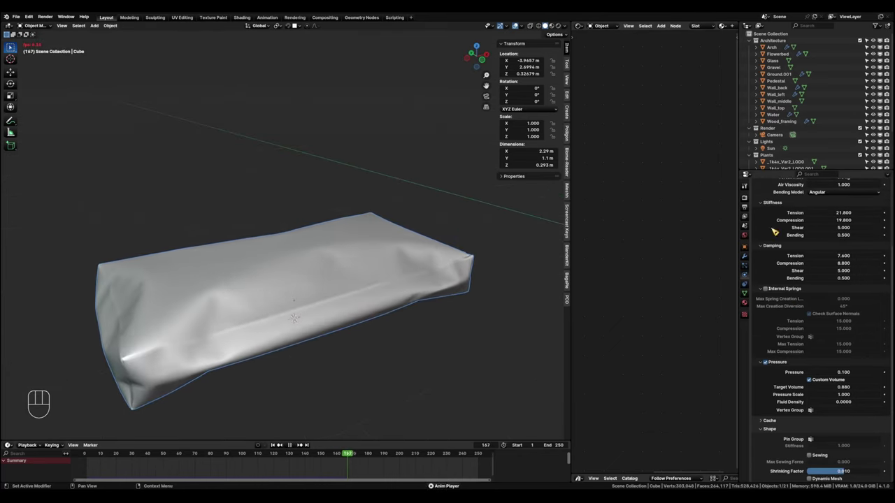
pyautogui.click(289, 445)
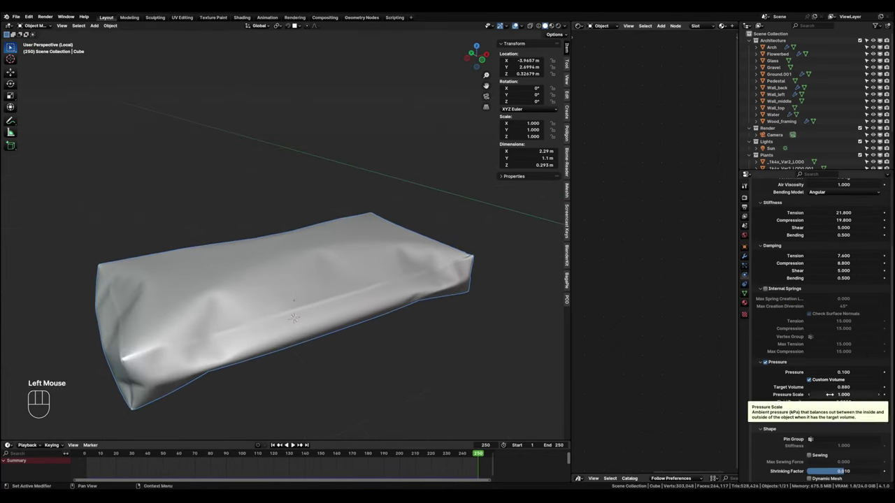
# Rewind to the first frame, heighten the block to a Z scale of 1.265, and replay the simulation.
pyautogui.click(273, 445)
pyautogui.press('KP_Divide')
pyautogui.click(292, 445)
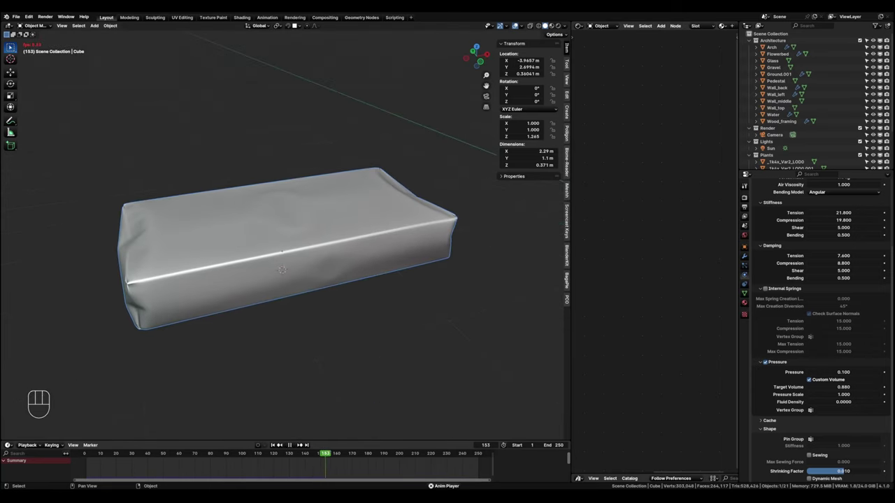
# Set the cloth's target volume to 0.9 and shrinking factor to 0.008, rerunning the simulation from the first frame.
pyautogui.press('space')
pyautogui.keyDown('shift'); pyautogui.moveTo(842, 387); pyautogui.dragTo(854, 387); pyautogui.keyUp('shift')
pyautogui.click(273, 445)
pyautogui.click(293, 445)
pyautogui.press('Escape')
pyautogui.keyDown('shift'); pyautogui.moveTo(843, 471); pyautogui.dragTo(845, 471); pyautogui.keyUp('shift')
pyautogui.click(292, 445)
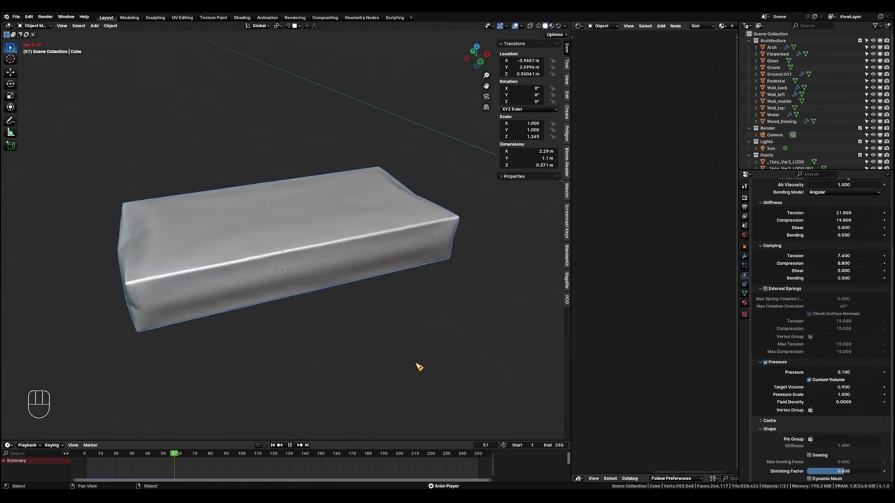
# Rerun the simulation from the start with a shrinking factor of 0.010 and stop it at frame 98.
pyautogui.click(289, 445)
pyautogui.click(273, 445)
pyautogui.click(292, 446)
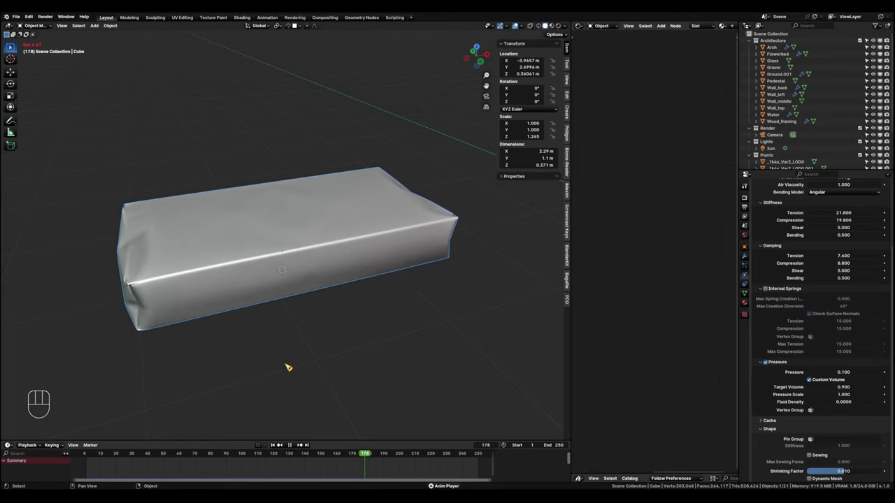
pyautogui.click(240, 467)
pyautogui.press('space')
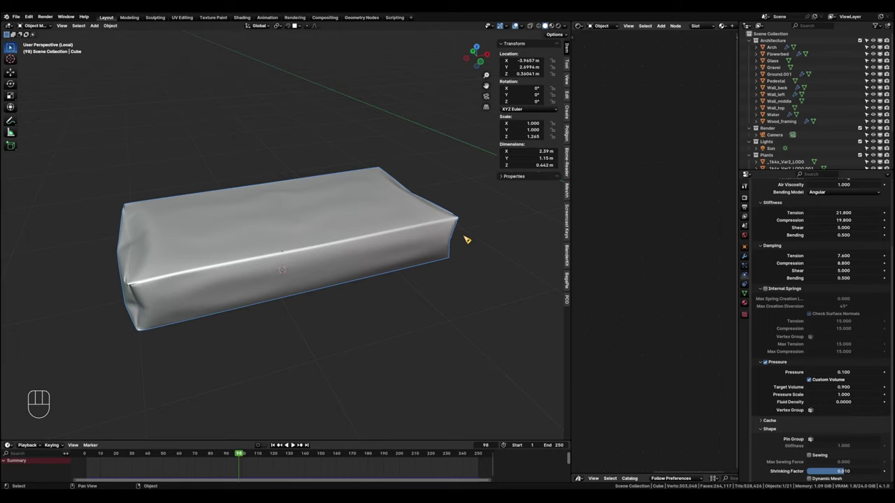
# Leave local view and apply the simulated cushion's visual geometry to its mesh, then show its modifier settings.
pyautogui.press('KP_Divide')
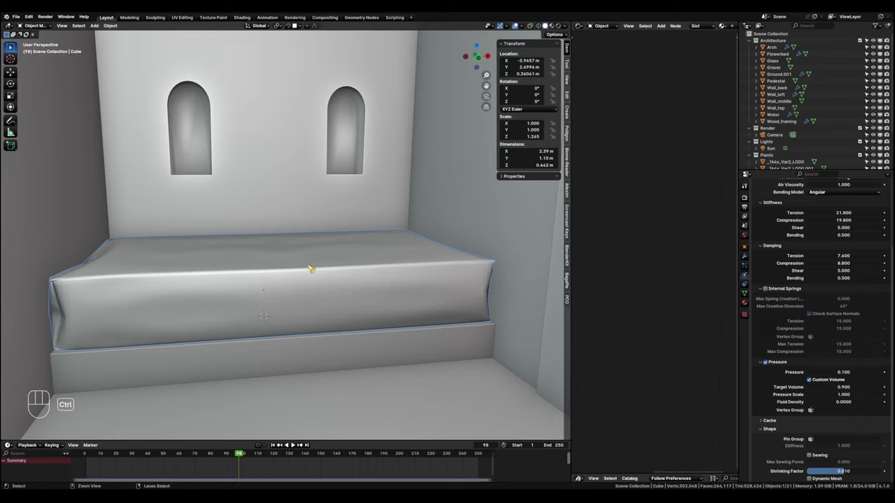
pyautogui.hotkey('ctrl', 'a')
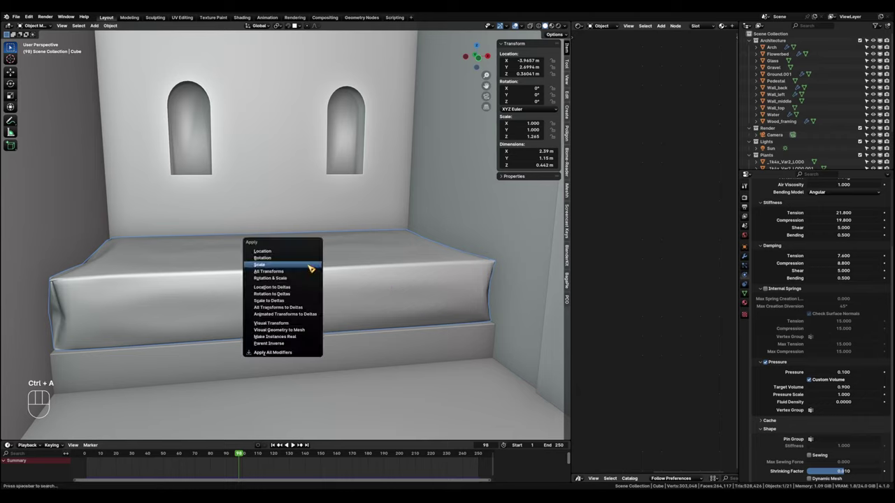
pyautogui.click(305, 332)
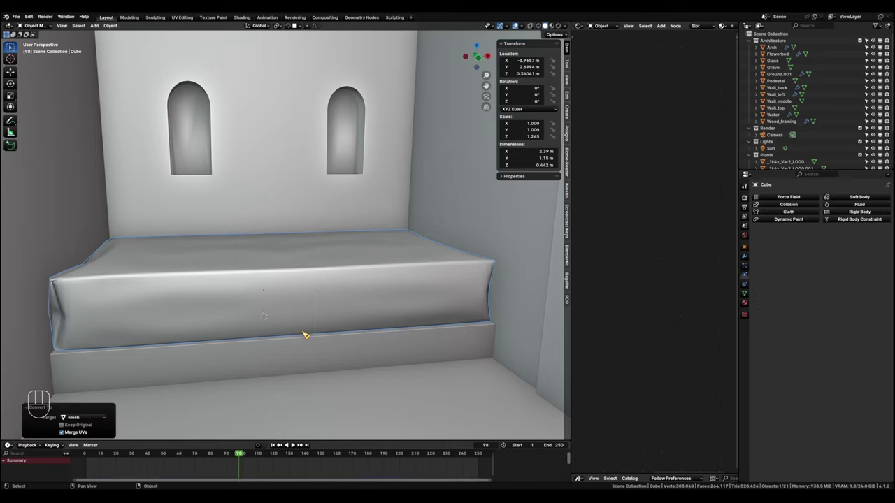
pyautogui.click(745, 257)
# Enter Edit Mode on the cushion with face selection and isolate it in local view.
pyautogui.keyDown('shift'); pyautogui.moveTo(251, 221); pyautogui.dragTo(311, 218, button='middle'); pyautogui.keyUp('shift')
pyautogui.scroll(1, 282, 228)
pyautogui.press('Tab')
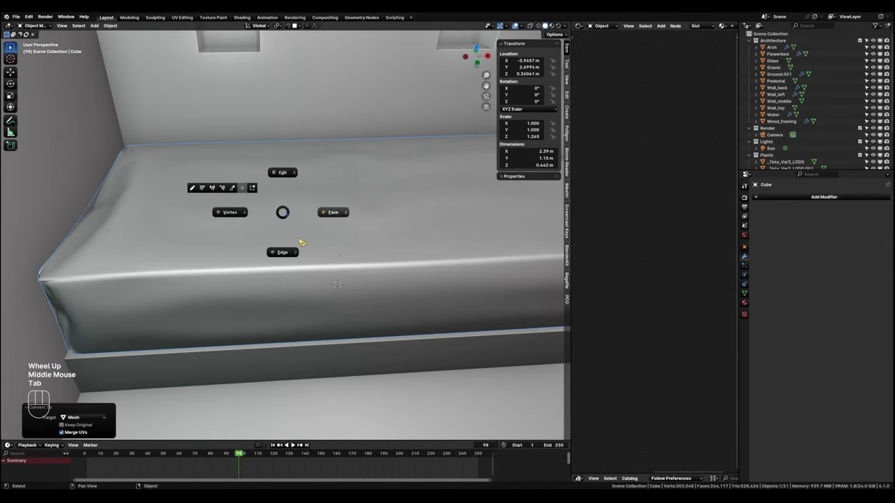
pyautogui.click(332, 212)
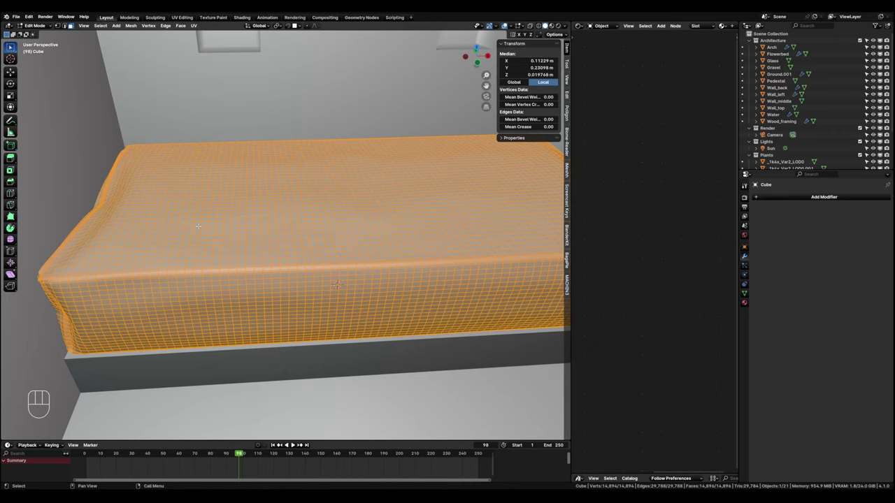
pyautogui.press('KP_Divide')
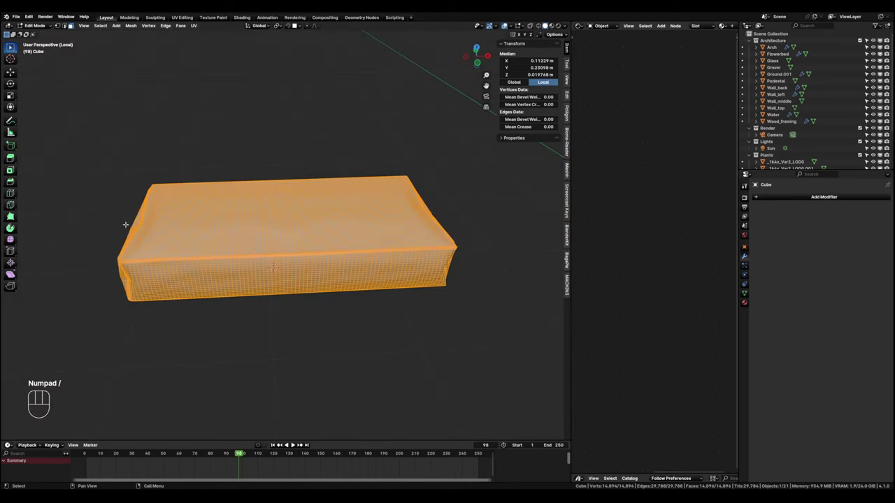
# Select the face loop running along the cushion's long upper edge at the pinched corner.
pyautogui.keyDown('shift'); pyautogui.moveTo(125, 225); pyautogui.dragTo(294, 217, button='middle'); pyautogui.keyUp('shift')
pyautogui.scroll(2, 210, 230)
pyautogui.scroll(2, 252, 224)
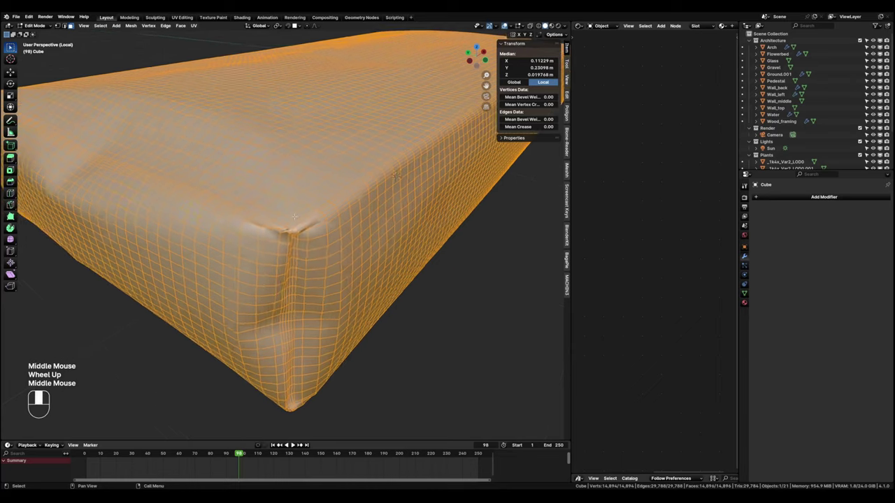
pyautogui.scroll(1, 294, 217)
pyautogui.keyDown('alt'); pyautogui.click(343, 204); pyautogui.keyUp('alt')
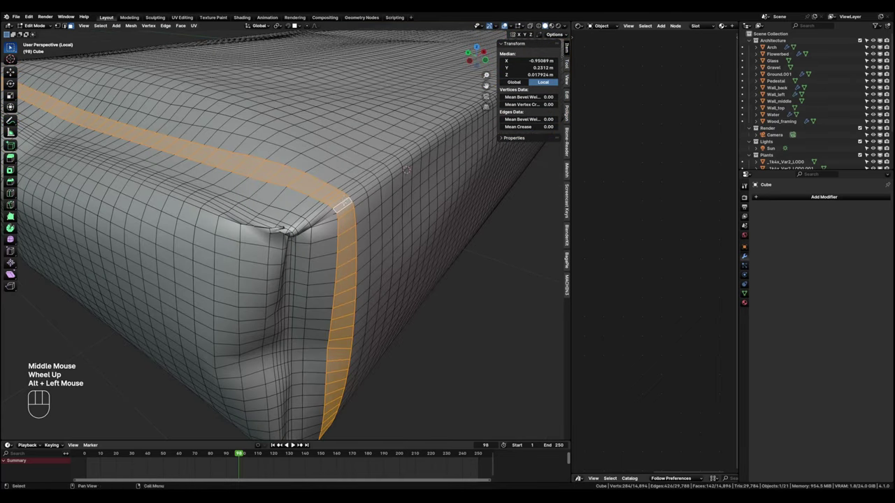
pyautogui.keyDown('alt'); pyautogui.click(341, 204); pyautogui.keyUp('alt')
pyautogui.keyDown('alt'); pyautogui.click(340, 202); pyautogui.keyUp('alt')
pyautogui.keyDown('alt'); pyautogui.click(338, 200); pyautogui.keyUp('alt')
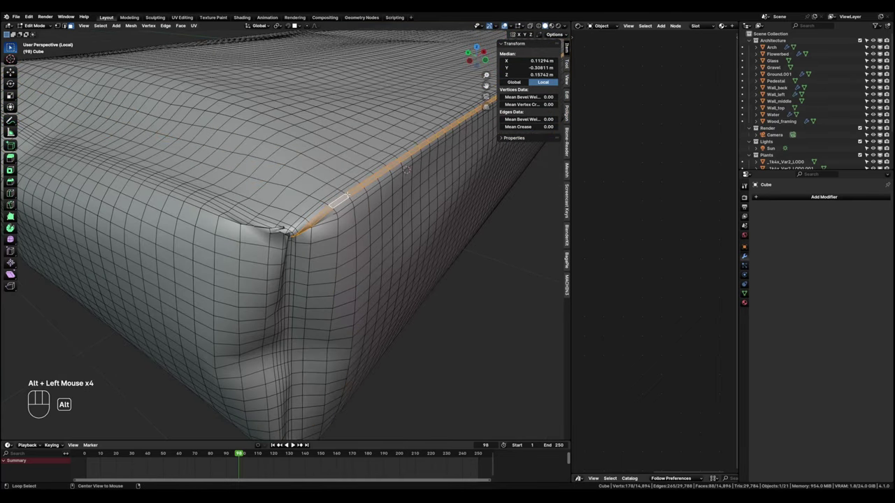
pyautogui.scroll(1, 405, 170)
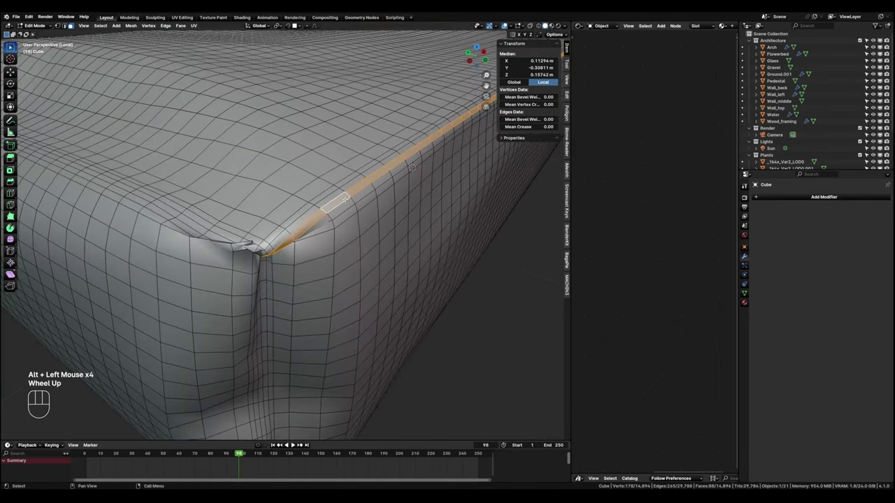
# Add the face loops along the short upper edge and down the pinched vertical corner to the selection.
pyautogui.keyDown('alt'); pyautogui.keyDown('shift'); pyautogui.click(178, 213); pyautogui.keyUp('shift'); pyautogui.keyUp('alt')
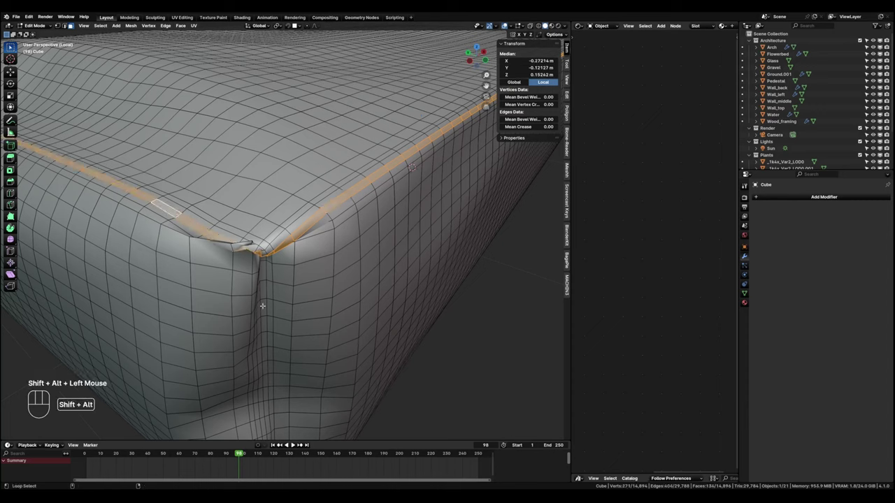
pyautogui.keyDown('alt'); pyautogui.keyDown('shift'); pyautogui.click(262, 305); pyautogui.keyUp('shift'); pyautogui.keyUp('alt')
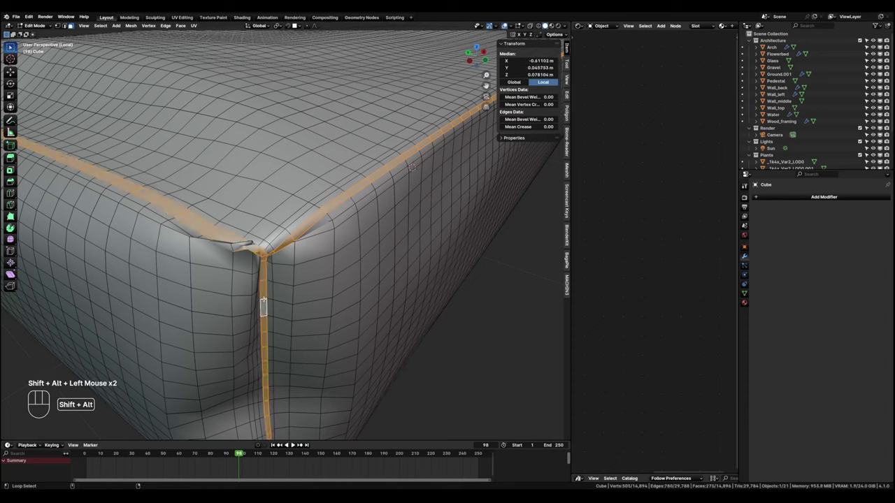
pyautogui.keyDown('alt'); pyautogui.keyDown('shift'); pyautogui.click(260, 308); pyautogui.keyUp('shift'); pyautogui.keyUp('alt')
pyautogui.keyDown('alt'); pyautogui.keyDown('shift'); pyautogui.click(257, 312); pyautogui.keyUp('shift'); pyautogui.keyUp('alt')
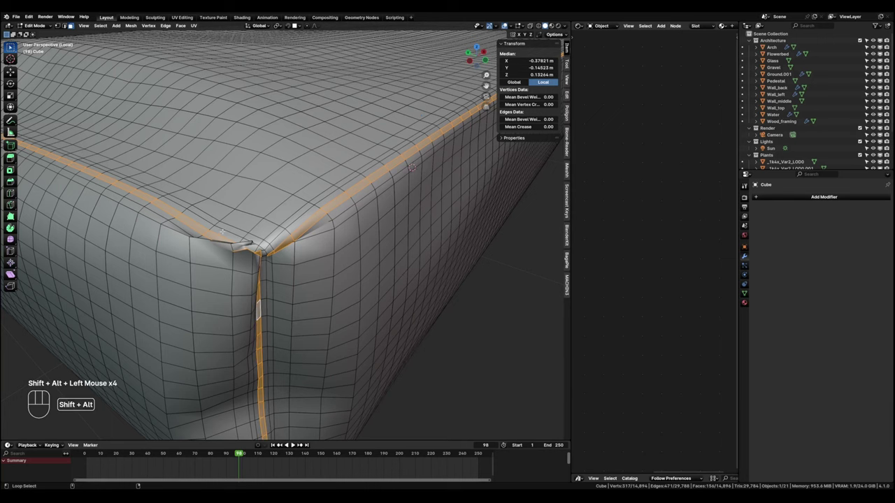
# Extend the selection with the face loops along the cushion's lower edges and the neighbouring vertical corner.
pyautogui.scroll(-2, 232, 270)
pyautogui.keyDown('shift'); pyautogui.moveTo(125, 280); pyautogui.dragTo(130, 237, button='middle'); pyautogui.keyUp('shift')
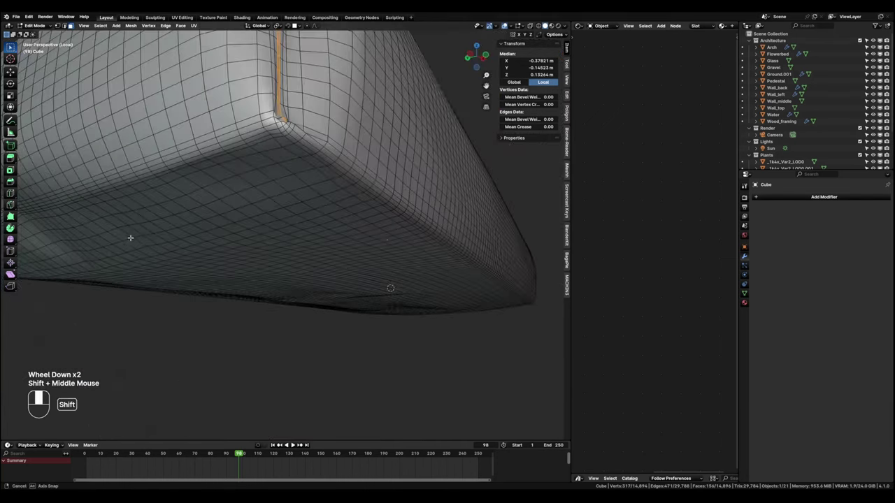
pyautogui.keyDown('alt'); pyautogui.keyDown('shift'); pyautogui.click(288, 131); pyautogui.keyUp('shift'); pyautogui.keyUp('alt')
pyautogui.keyDown('alt'); pyautogui.keyDown('shift'); pyautogui.click(293, 131); pyautogui.keyUp('shift'); pyautogui.keyUp('alt')
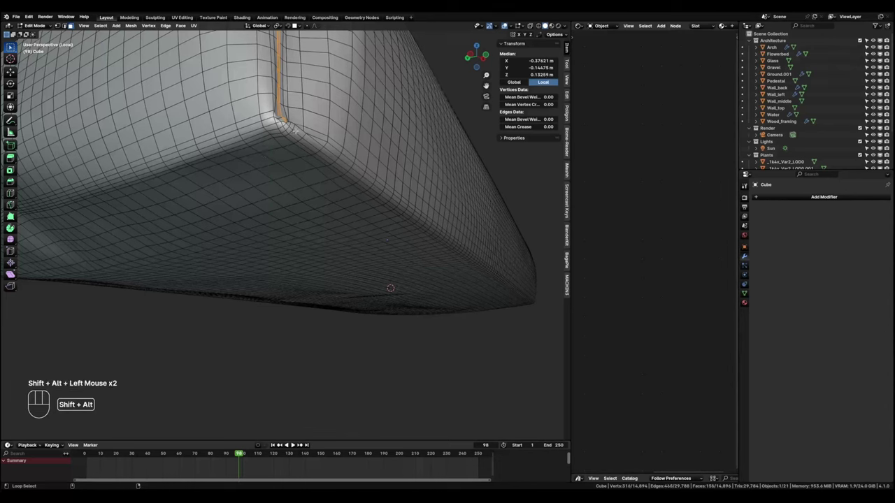
pyautogui.keyDown('alt'); pyautogui.keyDown('shift'); pyautogui.click(293, 127); pyautogui.keyUp('shift'); pyautogui.keyUp('alt')
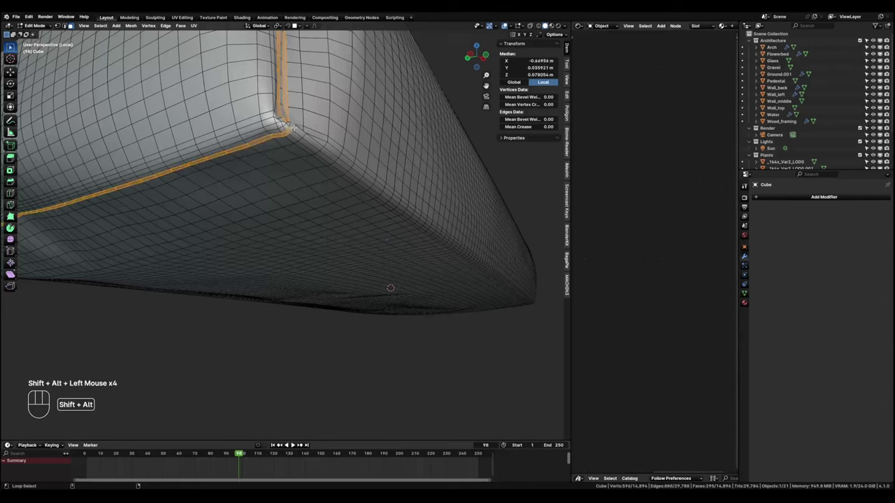
pyautogui.keyDown('alt'); pyautogui.keyDown('shift'); pyautogui.click(289, 130); pyautogui.keyUp('shift'); pyautogui.keyUp('alt')
pyautogui.keyDown('alt'); pyautogui.keyDown('shift'); pyautogui.click(292, 128); pyautogui.keyUp('shift'); pyautogui.keyUp('alt')
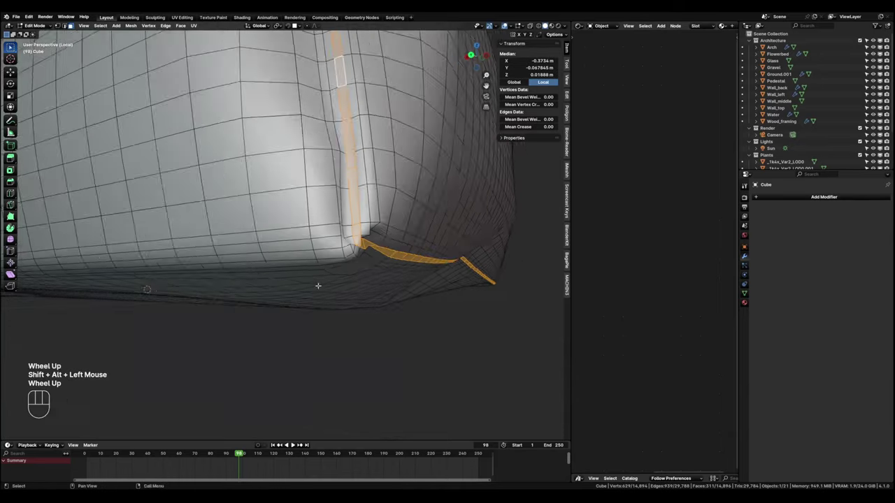
pyautogui.scroll(1, 317, 285)
pyautogui.keyDown('alt'); pyautogui.keyDown('shift'); pyautogui.click(309, 250); pyautogui.keyUp('shift'); pyautogui.keyUp('alt')
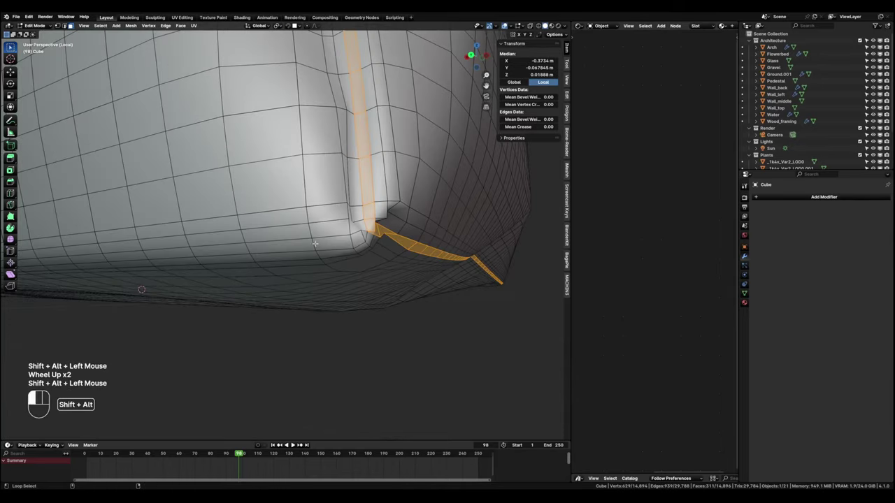
# Add the face loop along the cushion's opposite long upper edge to the seam selection.
pyautogui.scroll(-3, 306, 254)
pyautogui.moveTo(126, 281); pyautogui.dragTo(350, 301, button='middle')
pyautogui.keyDown('shift'); pyautogui.moveTo(349, 301); pyautogui.dragTo(391, 335, button='middle'); pyautogui.keyUp('shift')
pyautogui.keyDown('shift'); pyautogui.scroll(1, 395, 339); pyautogui.keyUp('shift')
pyautogui.scroll(2, 397, 342)
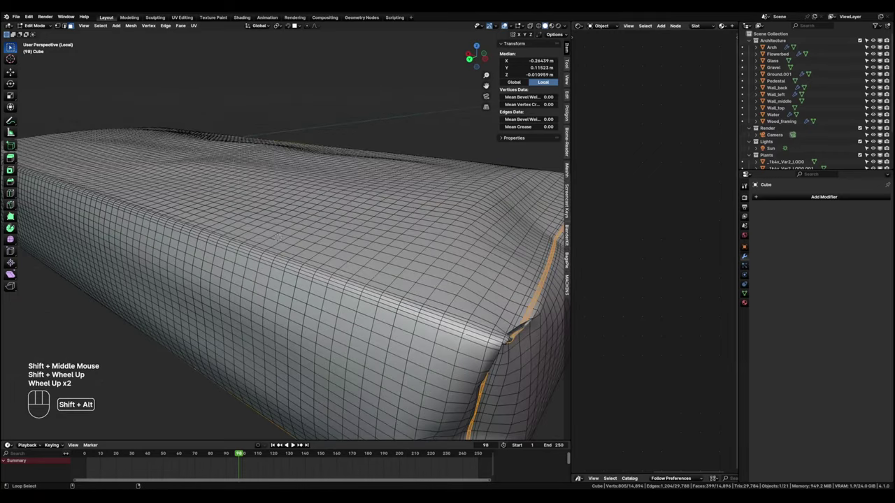
pyautogui.keyDown('alt'); pyautogui.keyDown('shift'); pyautogui.click(278, 239); pyautogui.keyUp('shift'); pyautogui.keyUp('alt')
pyautogui.scroll(-1, 278, 238)
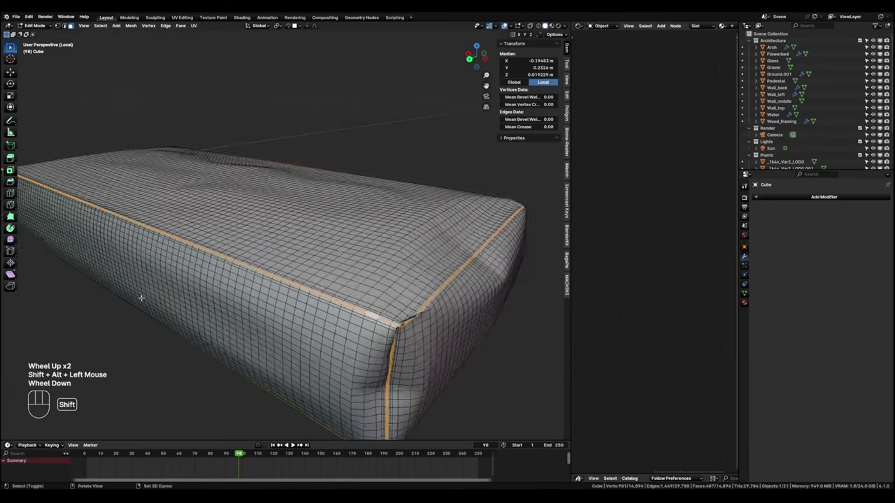
pyautogui.keyDown('shift'); pyautogui.moveTo(278, 238); pyautogui.dragTo(335, 248, button='middle'); pyautogui.keyUp('shift')
pyautogui.scroll(-1, 308, 241)
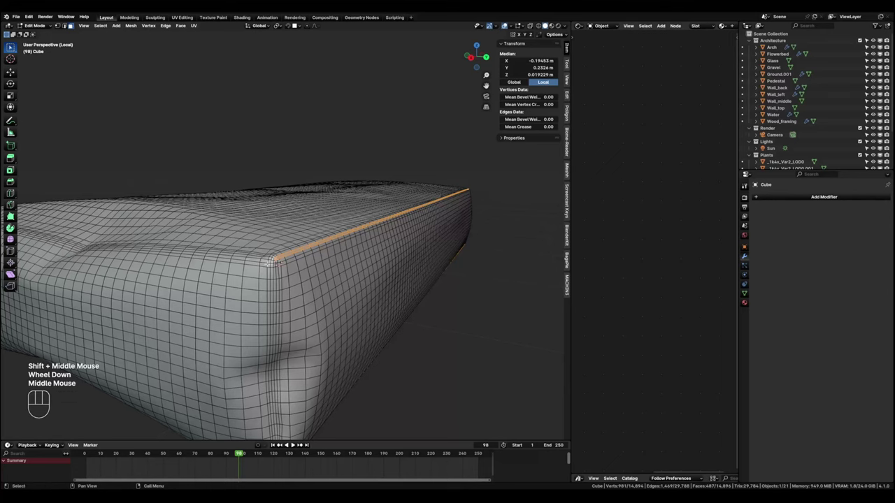
# Add the face loops along the short upper edge and down the vertical corner at the far end of the cushion to the selection.
pyautogui.scroll(1, 271, 251)
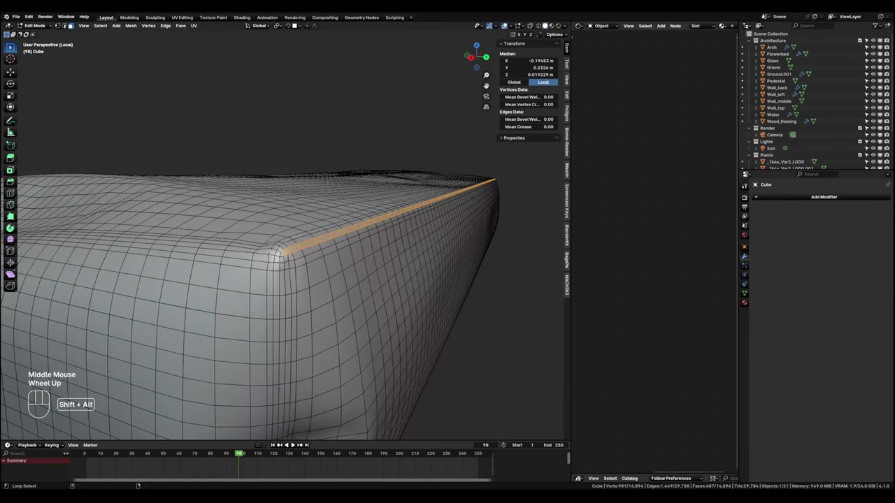
pyautogui.keyDown('alt'); pyautogui.keyDown('shift'); pyautogui.click(271, 251); pyautogui.keyUp('shift'); pyautogui.keyUp('alt')
pyautogui.keyDown('alt'); pyautogui.keyDown('shift'); pyautogui.click(283, 269); pyautogui.keyUp('shift'); pyautogui.keyUp('alt')
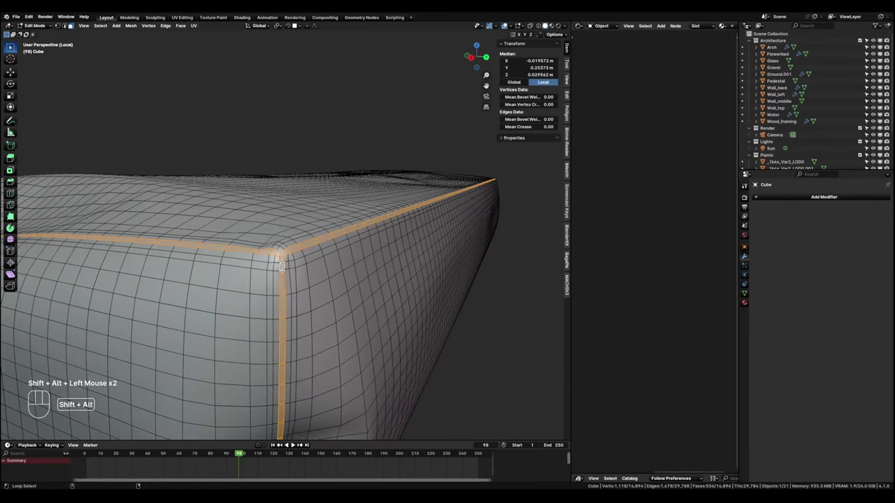
pyautogui.keyDown('shift'); pyautogui.scroll(-1, 283, 269); pyautogui.keyUp('shift')
pyautogui.scroll(-1, 283, 269)
pyautogui.keyDown('shift'); pyautogui.moveTo(283, 269); pyautogui.dragTo(269, 311, button='middle'); pyautogui.keyUp('shift')
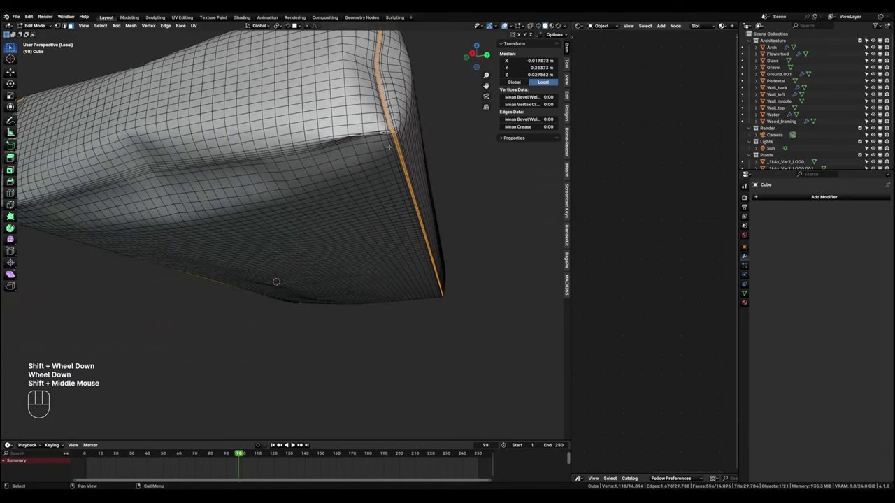
# Complete the seam selection with the face loops along the short lower edge and the last unselected vertical corner.
pyautogui.scroll(3, 259, 193)
pyautogui.keyDown('alt'); pyautogui.keyDown('shift'); pyautogui.click(299, 73); pyautogui.keyUp('shift'); pyautogui.keyUp('alt')
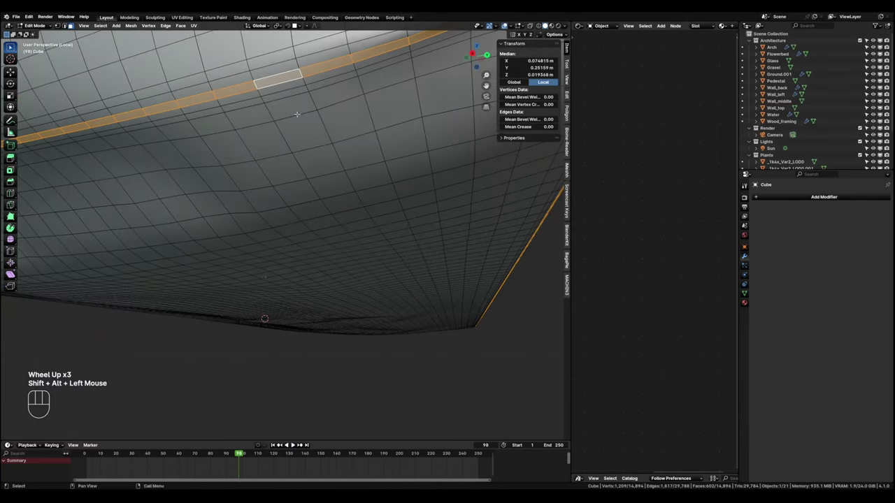
pyautogui.scroll(-2, 298, 114)
pyautogui.keyDown('shift'); pyautogui.moveTo(260, 183); pyautogui.dragTo(352, 204, button='middle'); pyautogui.keyUp('shift')
pyautogui.scroll(1, 353, 204)
pyautogui.scroll(2, 326, 148)
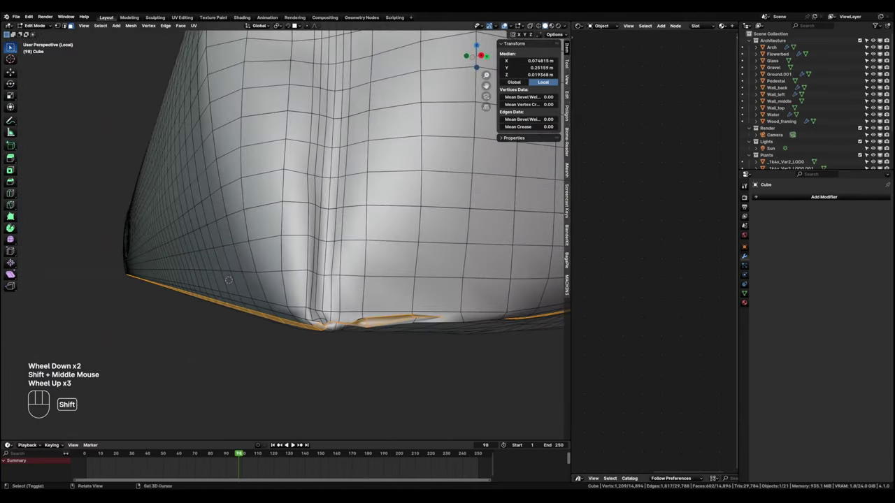
pyautogui.keyDown('alt'); pyautogui.keyDown('shift'); pyautogui.click(327, 148); pyautogui.keyUp('shift'); pyautogui.keyUp('alt')
pyautogui.scroll(-2, 336, 234)
pyautogui.keyDown('shift'); pyautogui.moveTo(336, 234); pyautogui.dragTo(431, 256, button='middle'); pyautogui.keyUp('shift')
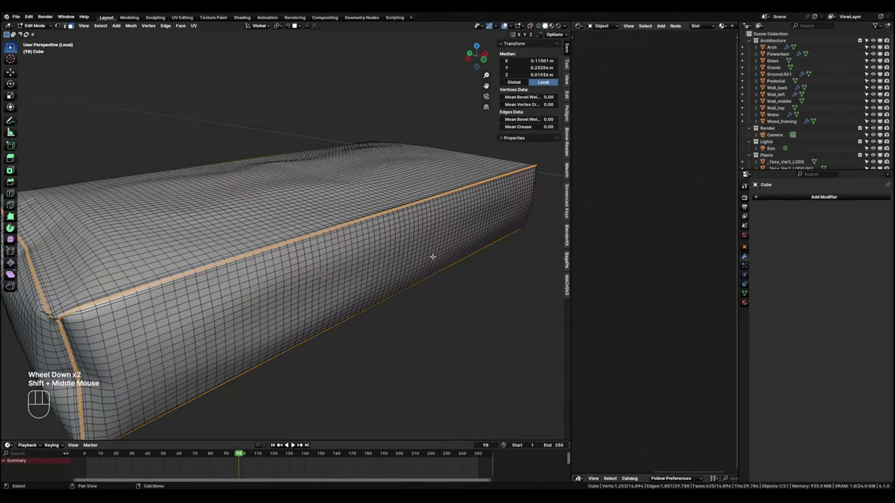
# Grow the seam selection by one ring of faces and extrude it along normals by about 0.0055 m.
pyautogui.press('ctrl+KP_Add')
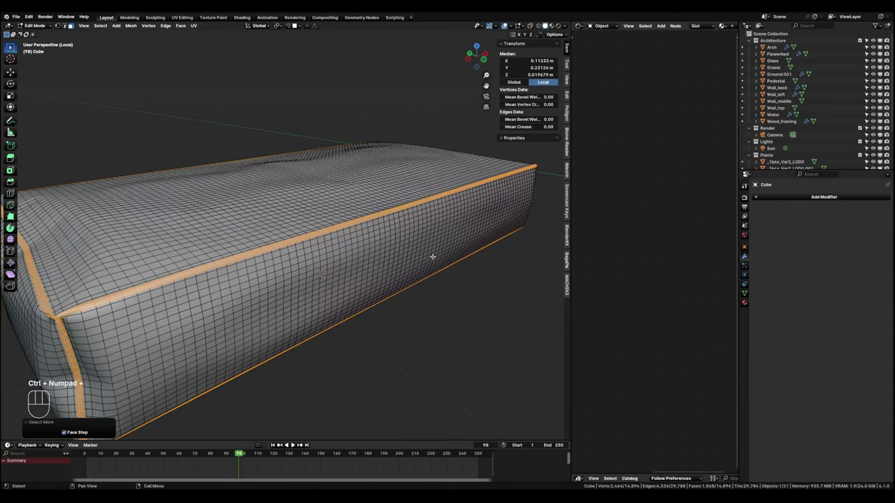
pyautogui.scroll(-1, 275, 271)
pyautogui.middleClick(318, 245)
pyautogui.scroll(2, 318, 245)
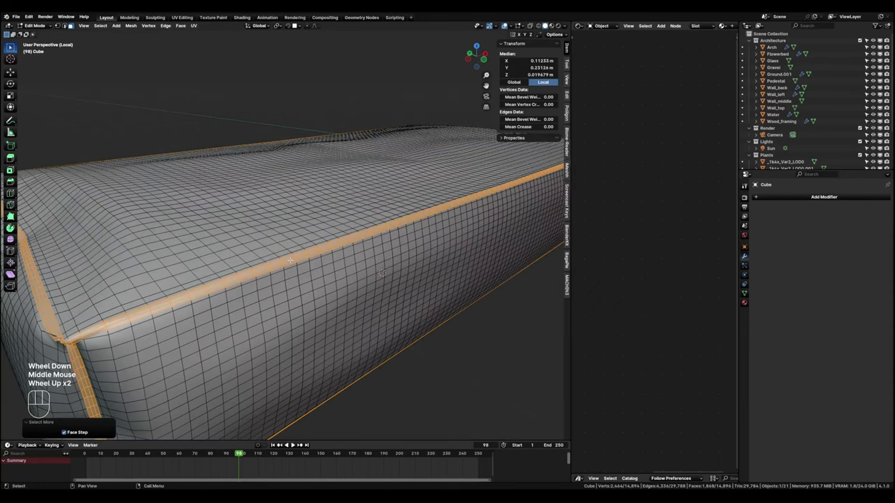
pyautogui.press('q')
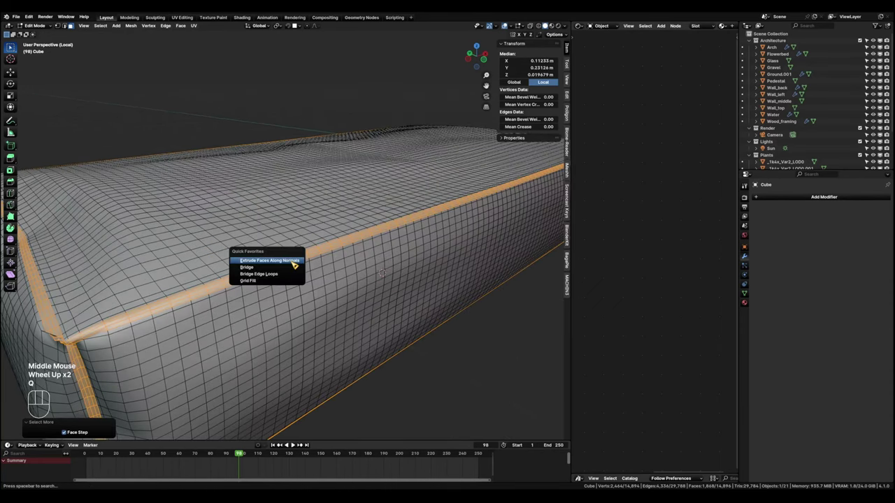
pyautogui.click(290, 260)
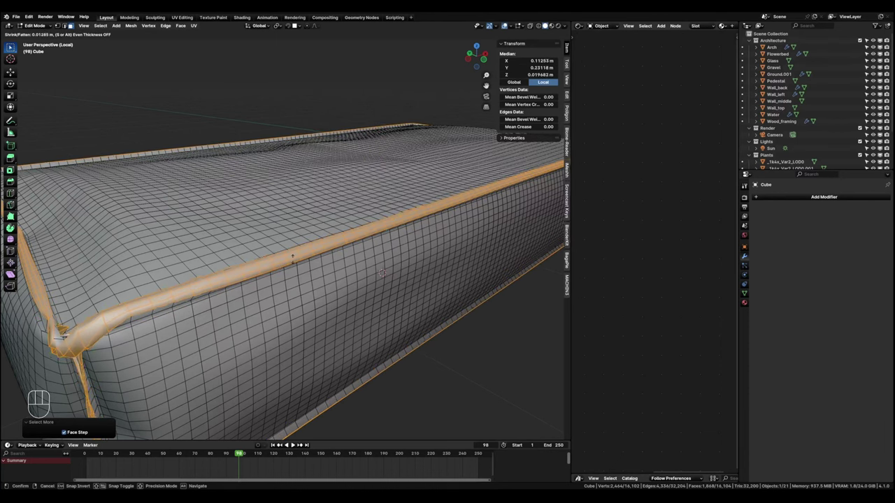
pyautogui.click(293, 259)
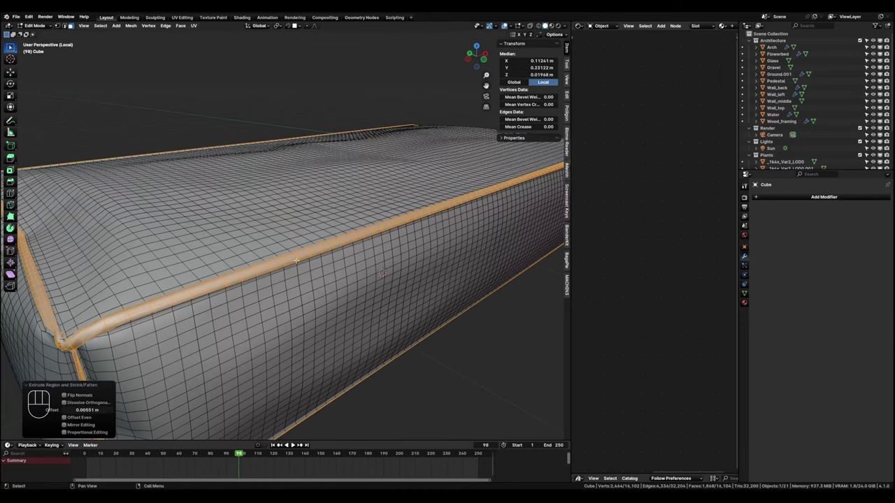
# Leave Edit Mode and switch the cushion to Sculpt Mode.
pyautogui.press('Tab')
pyautogui.scroll(-3, 399, 281)
pyautogui.keyDown('shift'); pyautogui.moveTo(399, 282); pyautogui.dragTo(331, 291, button='middle'); pyautogui.keyUp('shift')
pyautogui.scroll(-2, 412, 276)
pyautogui.scroll(2, 401, 294)
pyautogui.moveTo(127, 248); pyautogui.dragTo(38, 72, button='middle')
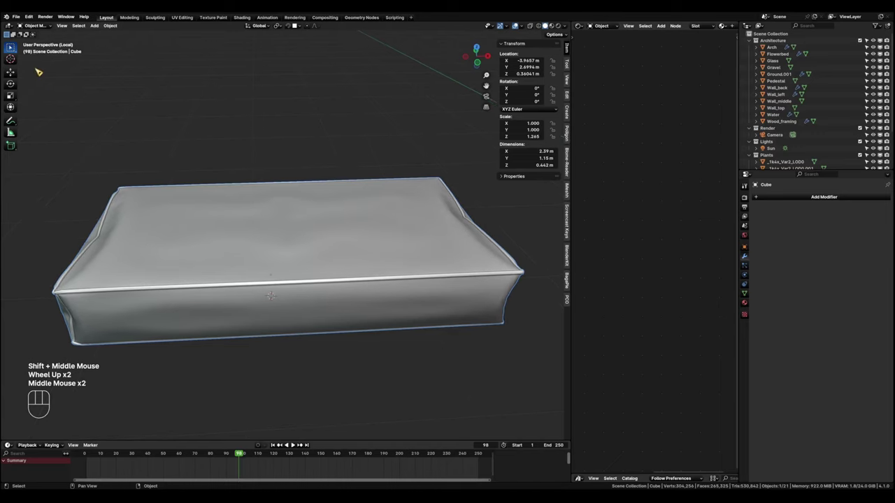
pyautogui.click(37, 25)
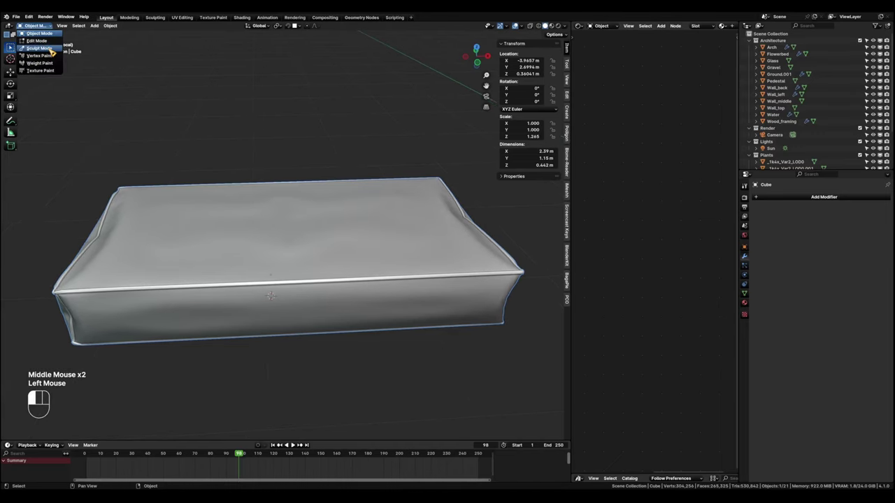
pyautogui.click(38, 45)
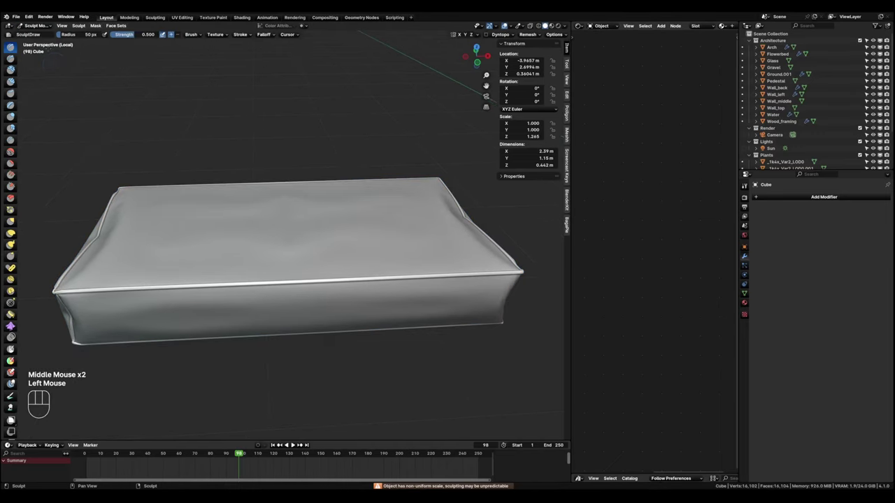
# Sculpt soft wrinkles along the cushion's long front side with the Cloth brush.
pyautogui.click(10, 326)
pyautogui.moveTo(272, 282); pyautogui.dragTo(324, 283, button='middle')
pyautogui.moveTo(179, 319)
pyautogui.mouseDown()
pyautogui.moveTo(160, 309)
pyautogui.moveTo(211, 312)
pyautogui.mouseUp()
pyautogui.moveTo(249, 304)
pyautogui.mouseDown()
pyautogui.moveTo(265, 314)
pyautogui.moveTo(334, 307)
pyautogui.mouseUp()
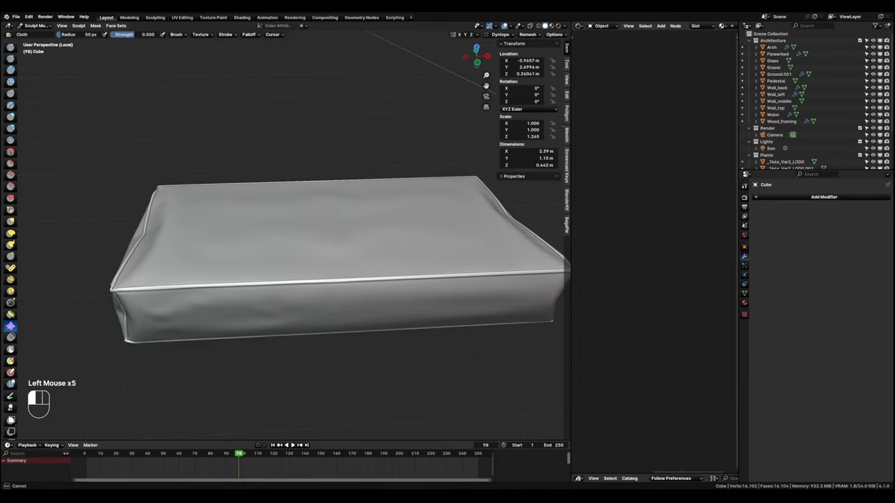
pyautogui.moveTo(388, 306); pyautogui.dragTo(409, 308)
pyautogui.click(393, 306)
pyautogui.moveTo(507, 300); pyautogui.dragTo(483, 304)
pyautogui.moveTo(510, 305); pyautogui.dragTo(441, 303)
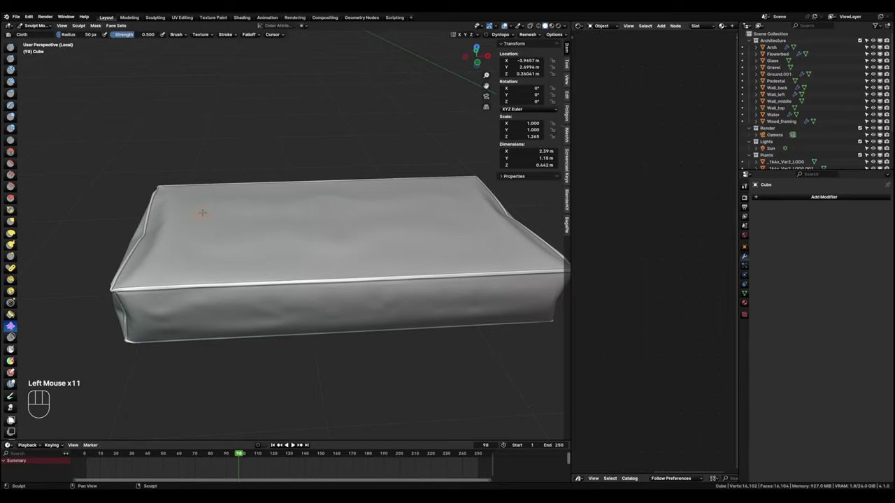
# Sculpt scattered wrinkles and dents across the cushion's top surface with the Cloth brush.
pyautogui.moveTo(179, 238); pyautogui.dragTo(197, 221)
pyautogui.moveTo(196, 222)
pyautogui.mouseDown()
pyautogui.moveTo(190, 242)
pyautogui.moveTo(202, 210)
pyautogui.mouseUp()
pyautogui.moveTo(196, 258); pyautogui.dragTo(198, 243)
pyautogui.moveTo(273, 218); pyautogui.dragTo(272, 221)
pyautogui.moveTo(231, 242); pyautogui.dragTo(254, 242)
pyautogui.moveTo(408, 202); pyautogui.dragTo(490, 236)
pyautogui.click(469, 239)
pyautogui.click(443, 244)
pyautogui.click(407, 251)
pyautogui.click(379, 250)
pyautogui.click(353, 248)
pyautogui.click(325, 246)
pyautogui.click(297, 248)
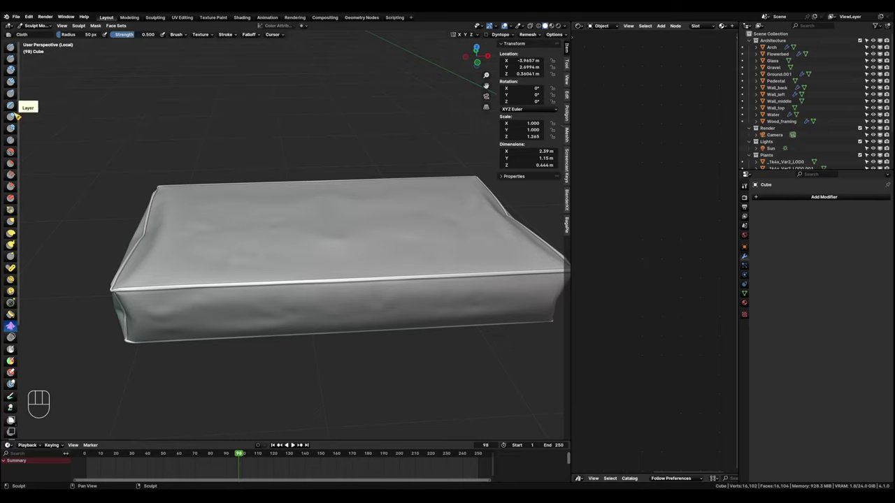
# Carve a series of short folds across the cushion's top surface with the Crease brush.
pyautogui.click(11, 140)
pyautogui.moveTo(231, 251); pyautogui.dragTo(234, 286, button='middle')
pyautogui.keyDown('shift'); pyautogui.moveTo(234, 258); pyautogui.dragTo(241, 300, button='middle'); pyautogui.keyUp('shift')
pyautogui.moveTo(210, 308); pyautogui.dragTo(208, 248)
pyautogui.moveTo(248, 325); pyautogui.dragTo(245, 248)
pyautogui.moveTo(299, 320)
pyautogui.mouseDown()
pyautogui.moveTo(290, 228)
pyautogui.moveTo(303, 295)
pyautogui.mouseUp()
pyautogui.moveTo(342, 237); pyautogui.dragTo(339, 233)
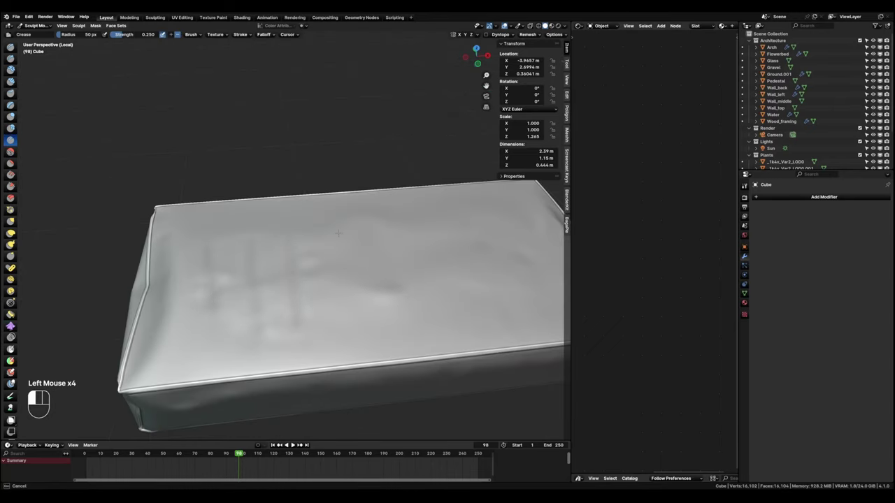
pyautogui.moveTo(399, 242)
pyautogui.mouseDown()
pyautogui.moveTo(430, 288)
pyautogui.moveTo(465, 289)
pyautogui.mouseUp()
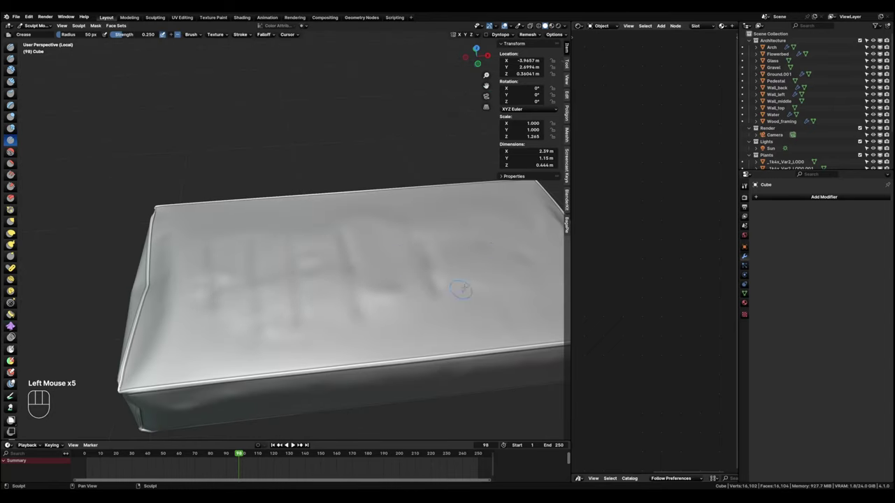
pyautogui.moveTo(482, 208); pyautogui.dragTo(499, 230)
# Carve short vertical folds below the upper seam along the cushion's front side with the Crease brush.
pyautogui.moveTo(391, 293); pyautogui.dragTo(391, 244, button='middle')
pyautogui.moveTo(183, 275); pyautogui.dragTo(194, 299)
pyautogui.moveTo(249, 268); pyautogui.dragTo(258, 286)
pyautogui.moveTo(321, 263); pyautogui.dragTo(335, 295)
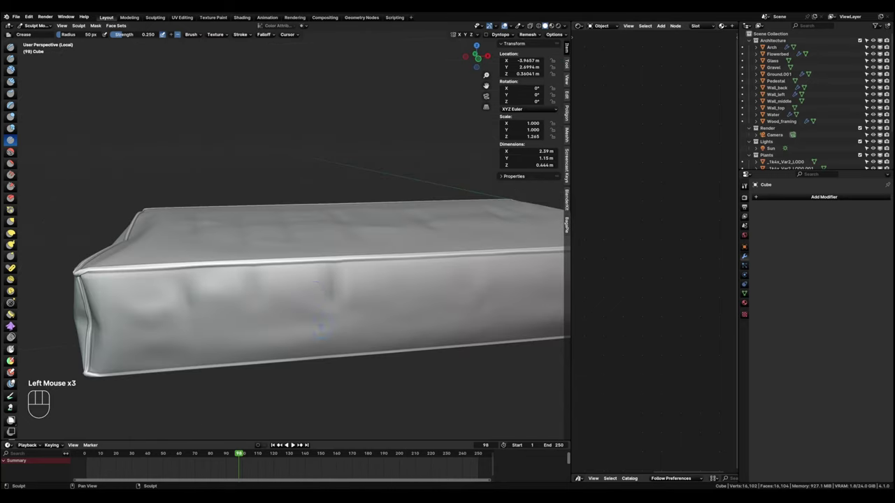
pyautogui.moveTo(424, 272); pyautogui.dragTo(441, 300)
pyautogui.moveTo(440, 293)
pyautogui.mouseDown(button='middle')
pyautogui.moveTo(391, 290)
pyautogui.moveTo(443, 332)
pyautogui.moveTo(301, 329)
pyautogui.mouseUp(button='middle')
pyautogui.scroll(-4, 412, 286)
pyautogui.moveTo(301, 328); pyautogui.dragTo(336, 325, button='middle')
pyautogui.scroll(3, 335, 308)
pyautogui.click(377, 321)
pyautogui.click(405, 322)
pyautogui.scroll(2, 405, 307)
pyautogui.moveTo(378, 293); pyautogui.dragTo(412, 280, button='middle')
pyautogui.scroll(-2, 412, 276)
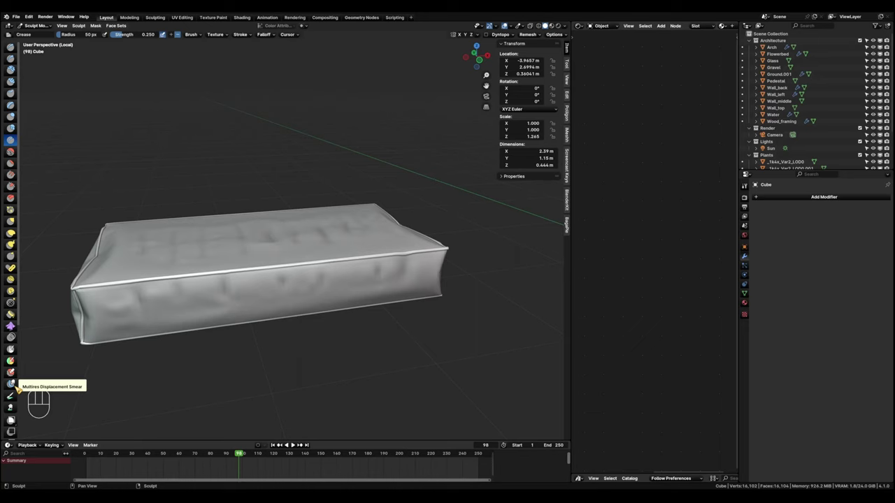
# Return the cushion to Object Mode, leave local view and look through the scene camera.
pyautogui.press('Tab')
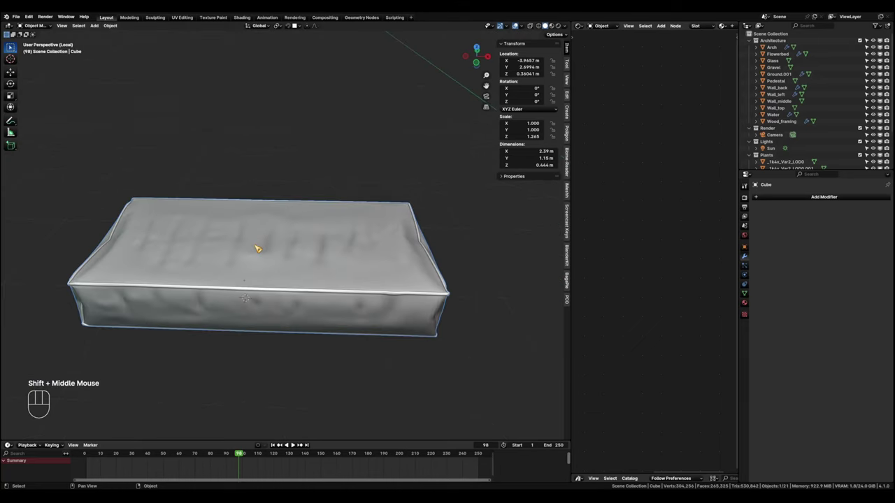
pyautogui.press('KP_Divide')
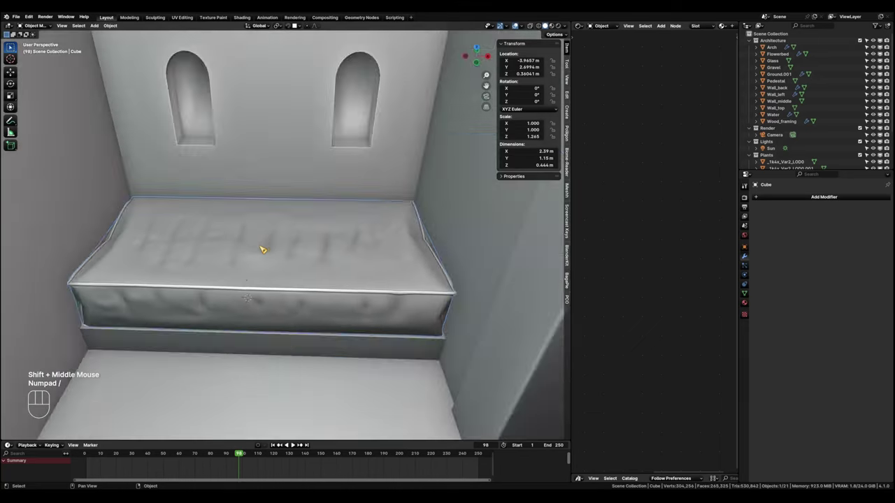
pyautogui.scroll(-2, 283, 255)
pyautogui.keyDown('shift'); pyautogui.moveTo(355, 287); pyautogui.dragTo(368, 268, button='middle'); pyautogui.keyUp('shift')
pyautogui.press('KP_0')
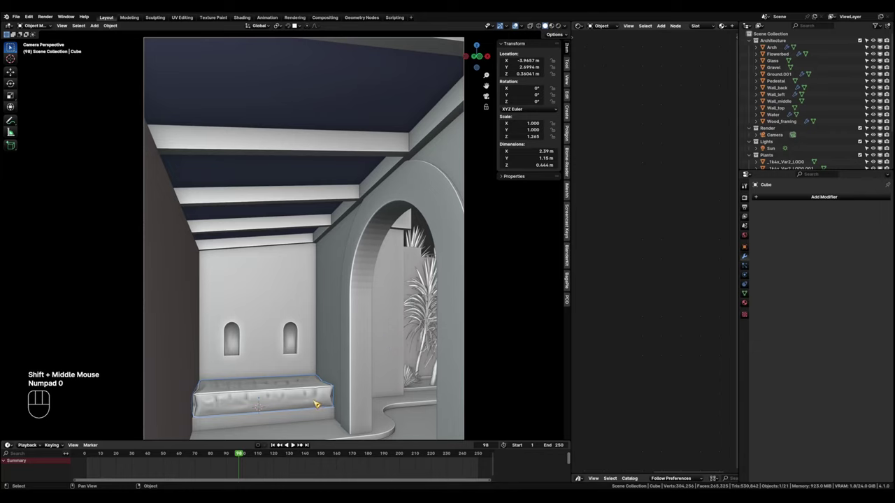
# Shade the cushion smooth and add a Subdivision modifier with 2 viewport levels.
pyautogui.moveTo(316, 404); pyautogui.dragTo(297, 361, button='middle')
pyautogui.rightClick(296, 360)
pyautogui.click(288, 350)
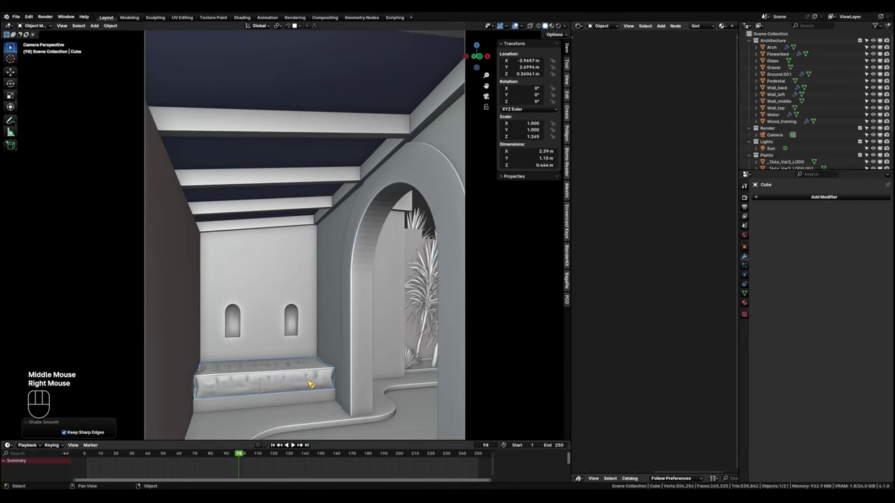
pyautogui.hotkey('ctrl', '1')
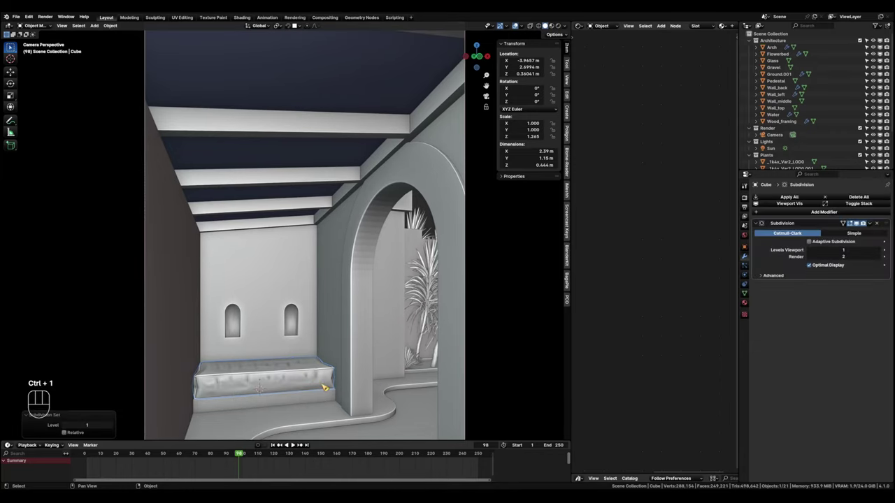
pyautogui.click(881, 250)
# Isolate the cushion in Sculpt Mode and soften the folds on its front side with the Smooth brush.
pyautogui.click(34, 25)
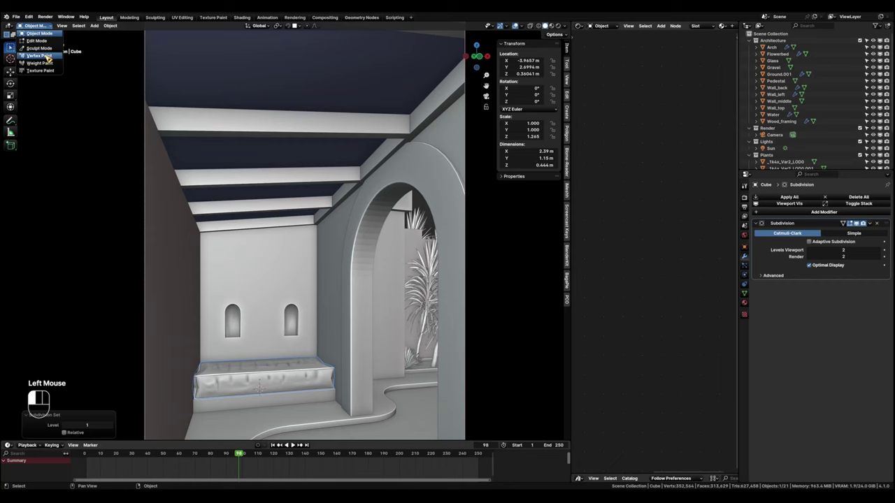
pyautogui.click(42, 49)
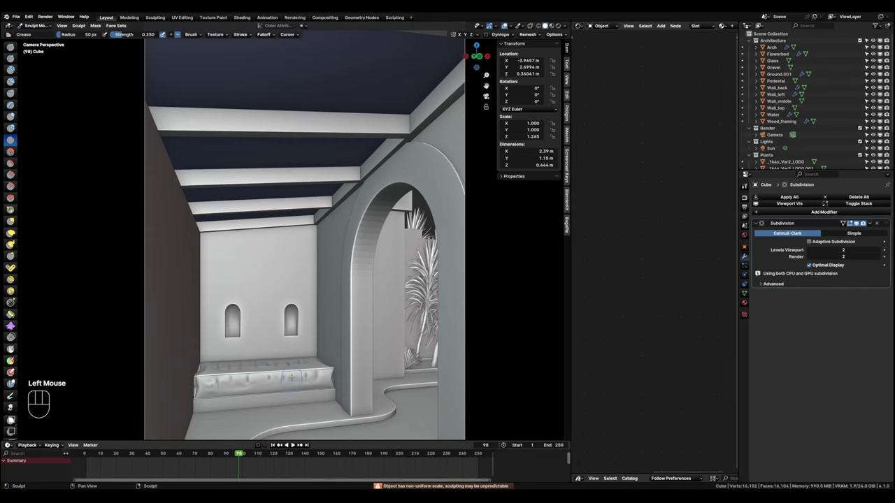
pyautogui.press('shift')
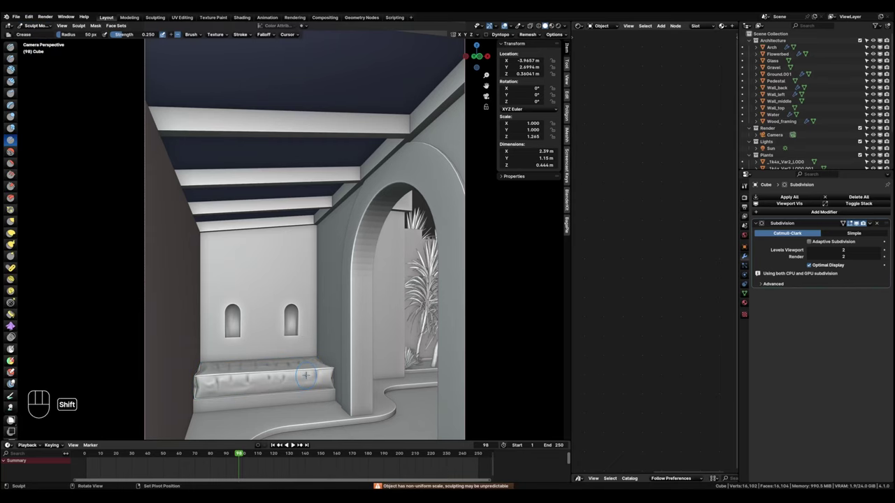
pyautogui.press('KP_Divide')
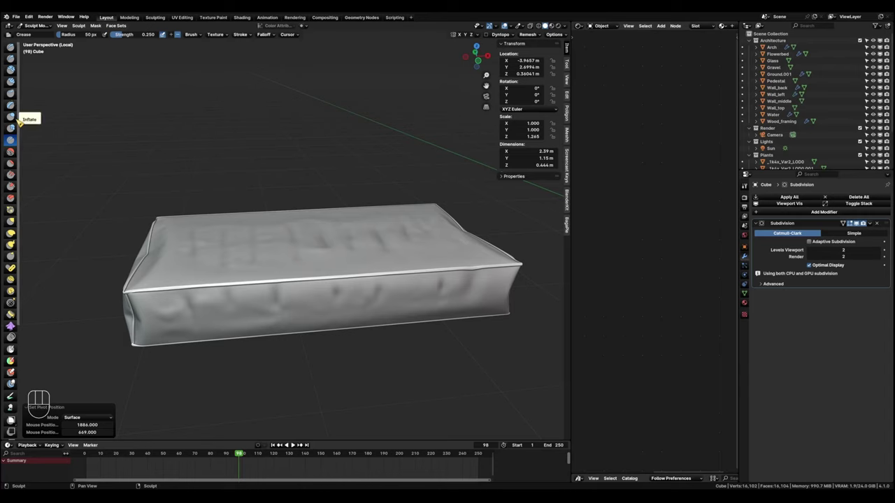
pyautogui.click(16, 152)
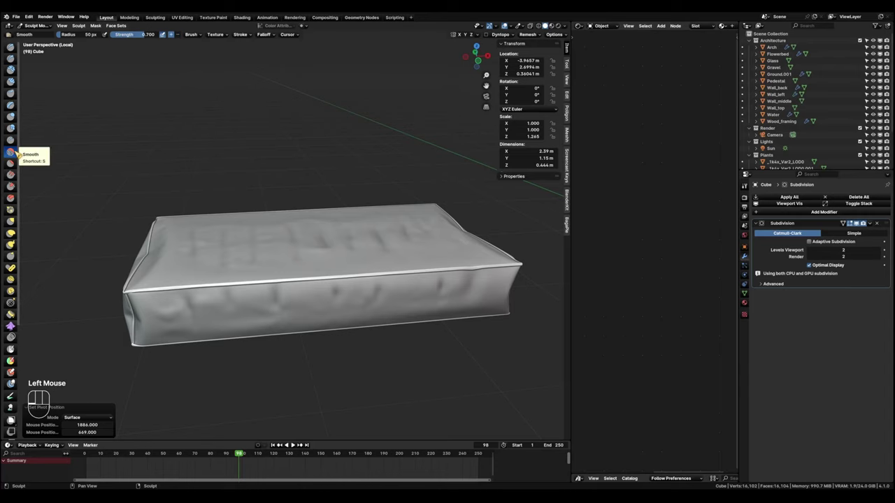
pyautogui.click(438, 282)
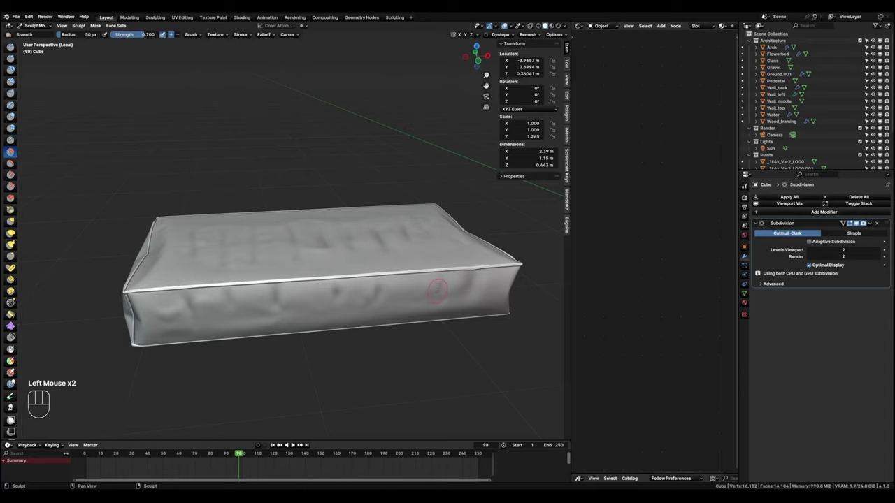
pyautogui.click(372, 283)
pyautogui.click(274, 318)
pyautogui.click(186, 302)
pyautogui.click(481, 278)
# Show the full scene again and smooth the cushion's front side further from the camera view.
pyautogui.press('KP_Divide')
pyautogui.click(247, 380)
pyautogui.click(247, 380)
pyautogui.click(247, 379)
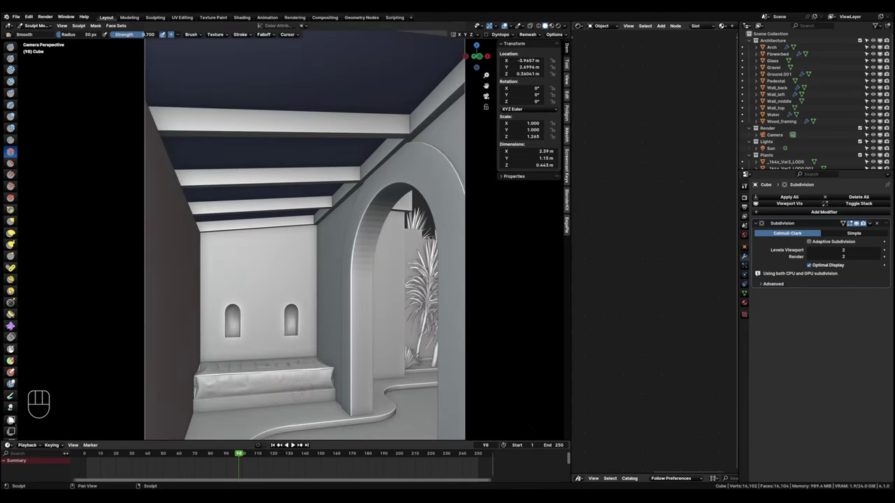
# Return the cushion to Object Mode and reframe the camera view to show the whole image.
pyautogui.press('Tab')
pyautogui.click(318, 362)
pyautogui.press('KP_0')
pyautogui.scroll(-4, 326, 331)
pyautogui.moveTo(319, 362)
pyautogui.mouseDown(button='middle')
pyautogui.moveTo(336, 283)
pyautogui.moveTo(225, 239)
pyautogui.mouseUp(button='middle')
pyautogui.scroll(2, 225, 253)
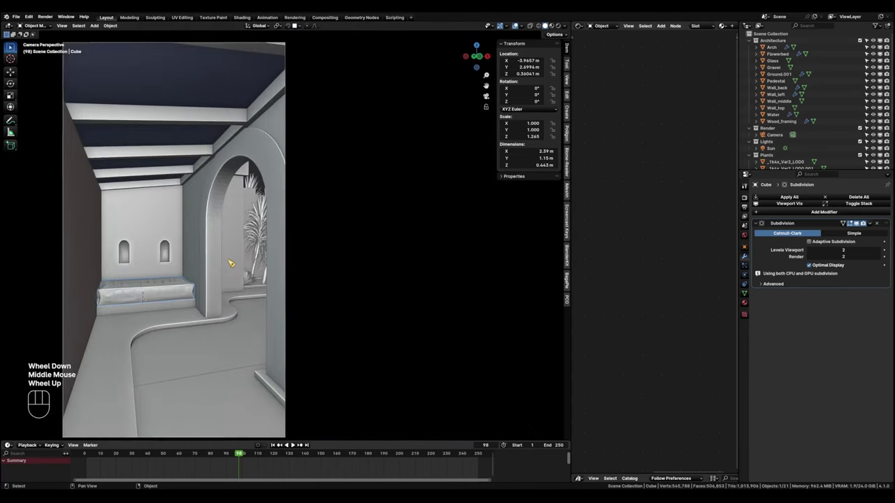
pyautogui.keyDown('shift'); pyautogui.moveTo(226, 278); pyautogui.dragTo(173, 272, button='middle'); pyautogui.keyUp('shift')
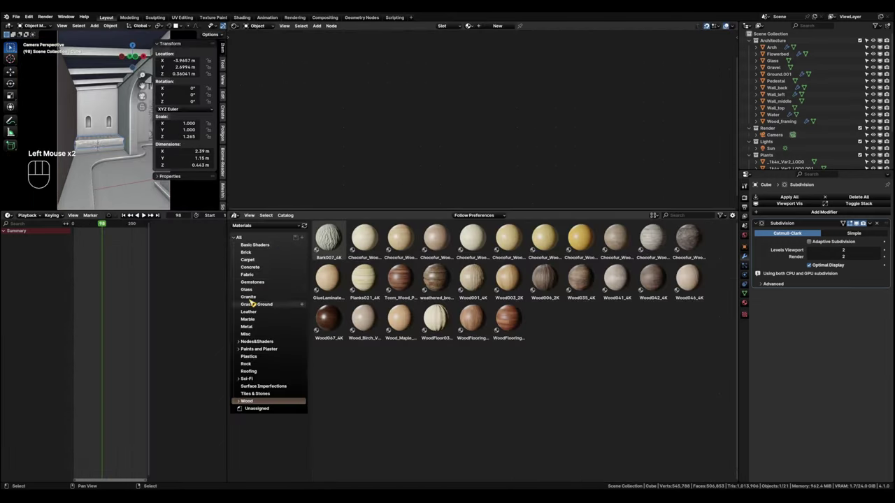
# Assign the Fabric001_4K material from the asset library's Fabric category to the cushion.
pyautogui.click(251, 276)
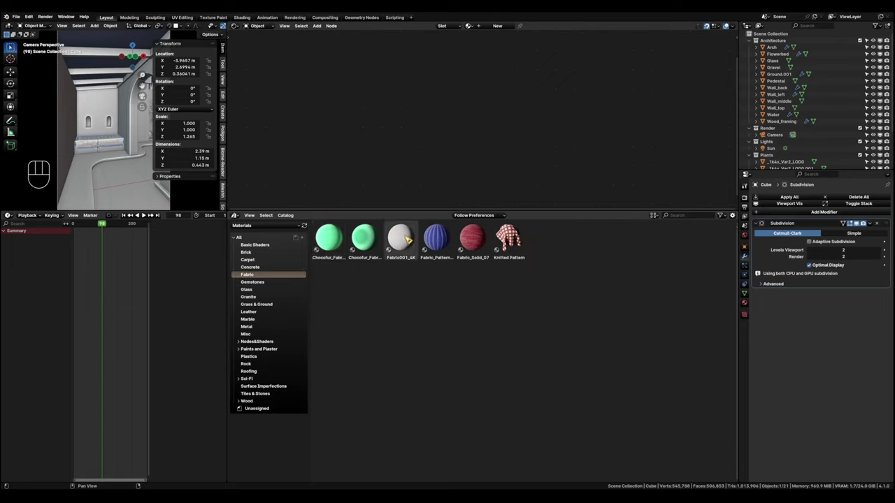
pyautogui.moveTo(407, 244); pyautogui.dragTo(106, 143)
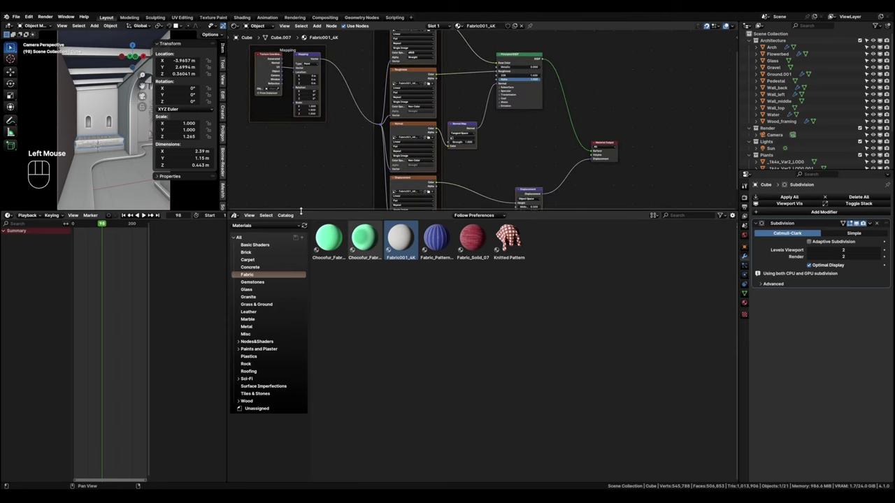
# Enlarge the shader node editor and the camera viewport, and show the scene with rendered shading.
pyautogui.moveTo(301, 211); pyautogui.dragTo(279, 484)
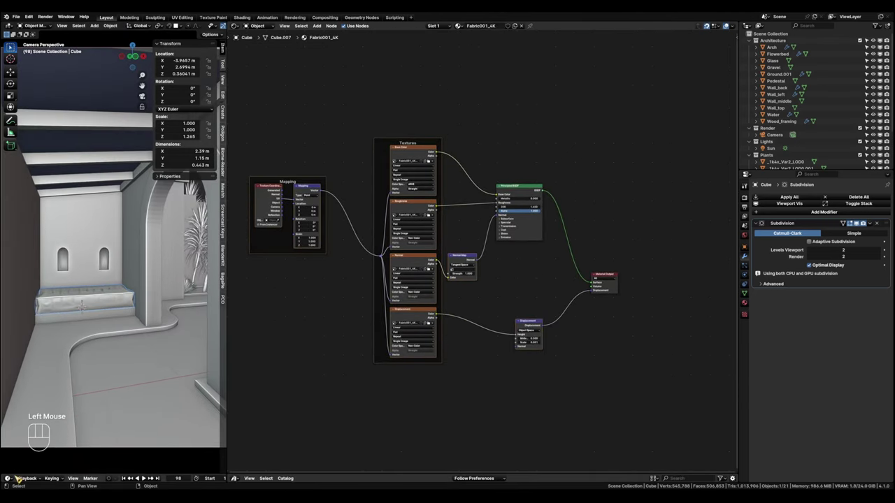
pyautogui.moveTo(3, 469); pyautogui.dragTo(5, 485)
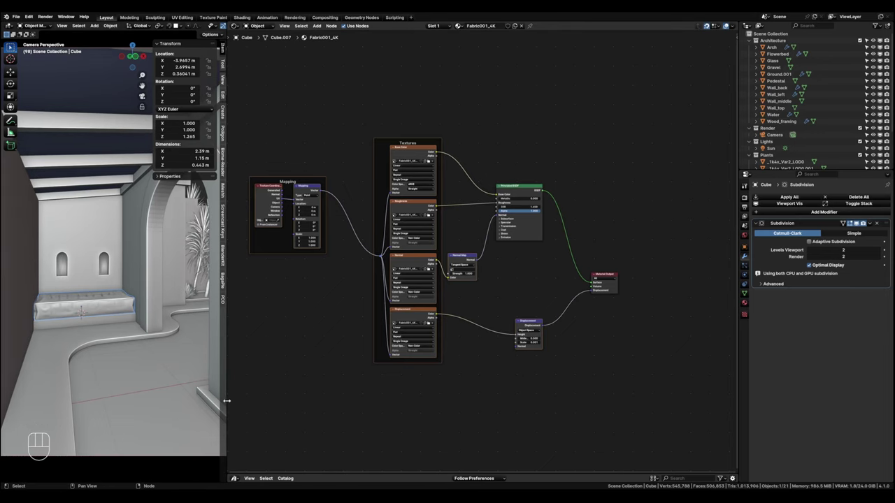
pyautogui.moveTo(231, 405); pyautogui.dragTo(300, 400)
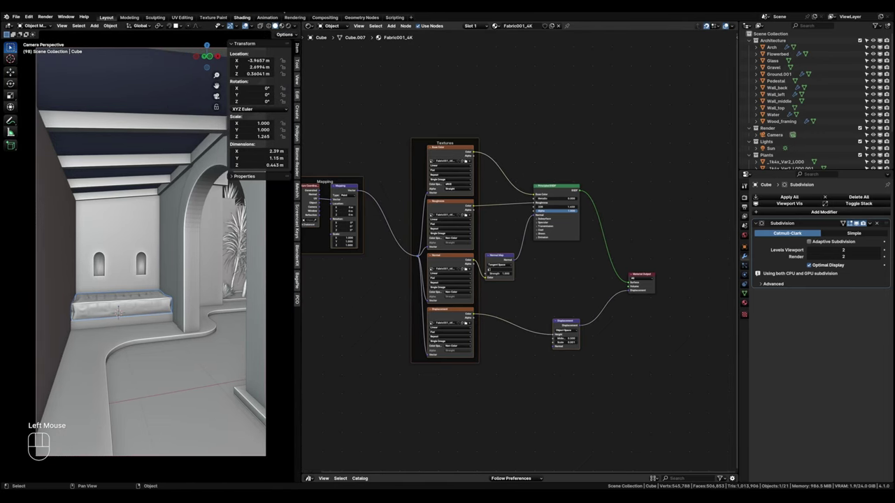
pyautogui.click(283, 26)
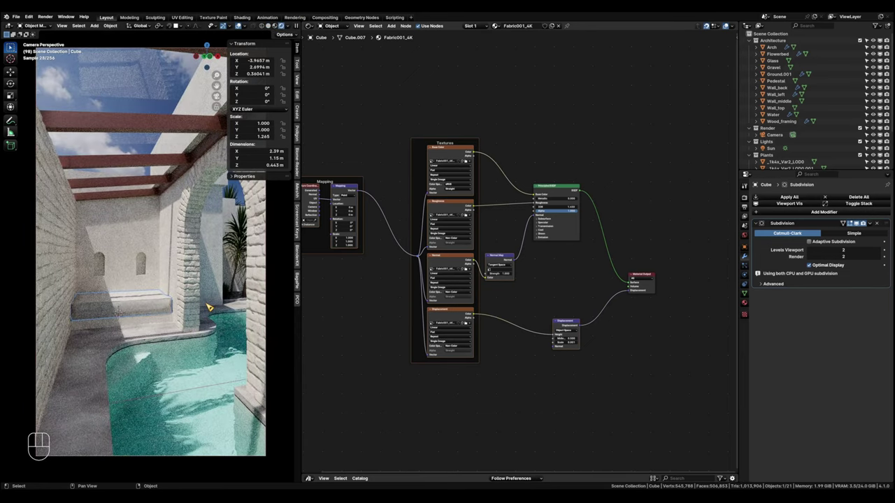
# Unwrap all of the cushion's faces with Cube Projection and return to Object Mode.
pyautogui.press('Tab')
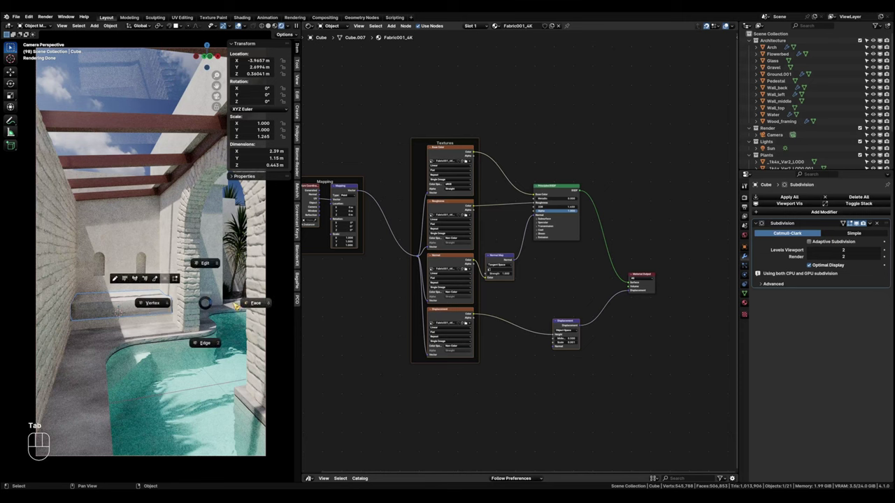
pyautogui.press('a')
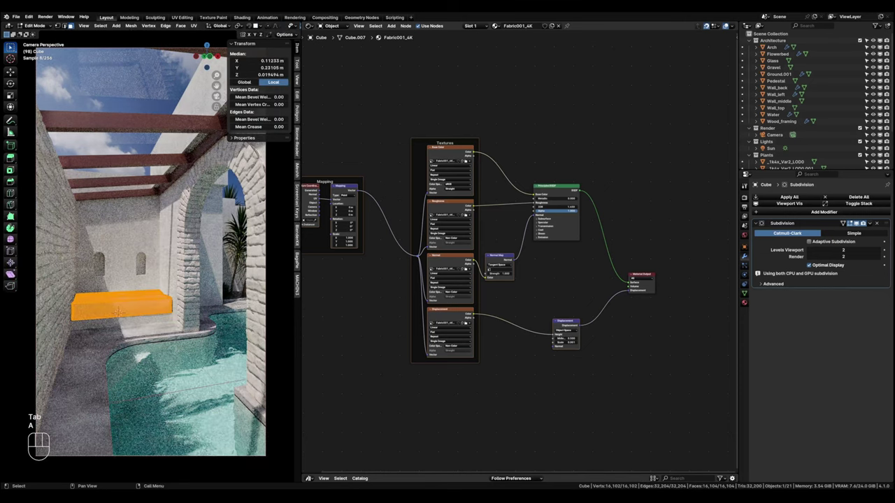
pyautogui.press('u')
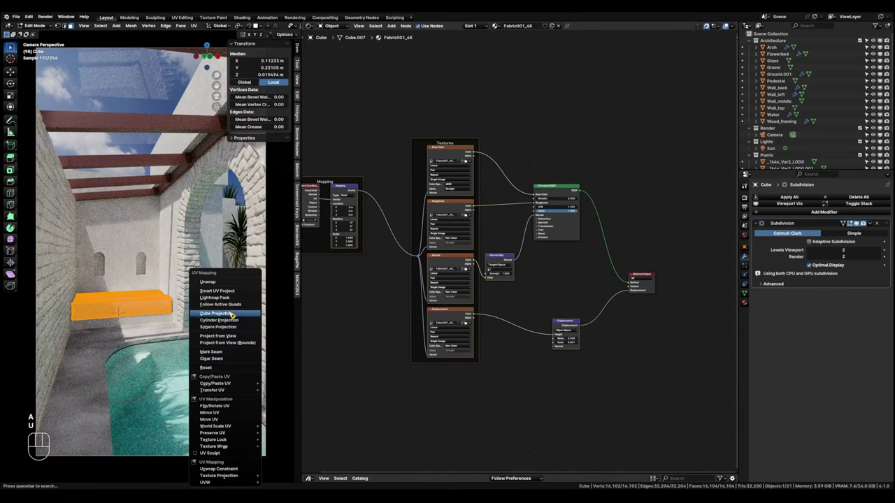
pyautogui.click(230, 316)
pyautogui.press('Tab')
# Set the fabric material's Mapping scale to 3.6 on all axes and check the cushion in the camera view.
pyautogui.press('KP_Decimal')
pyautogui.scroll(2, 365, 260)
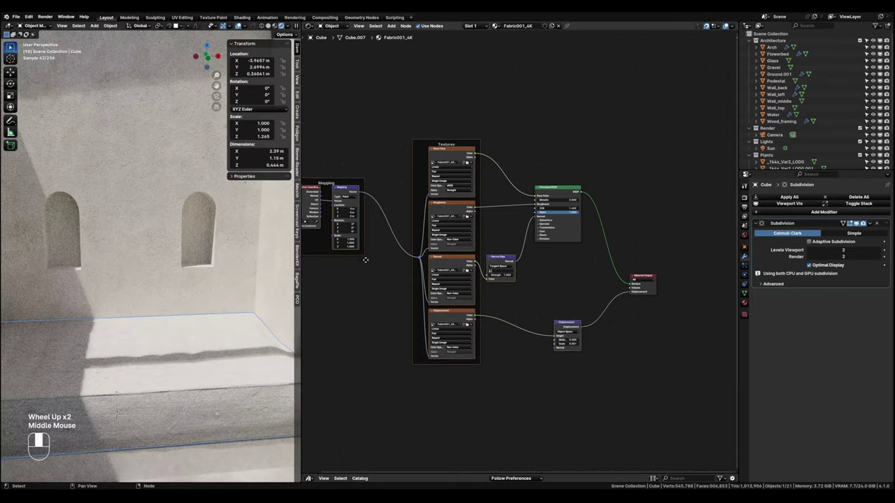
pyautogui.moveTo(429, 293); pyautogui.dragTo(504, 304)
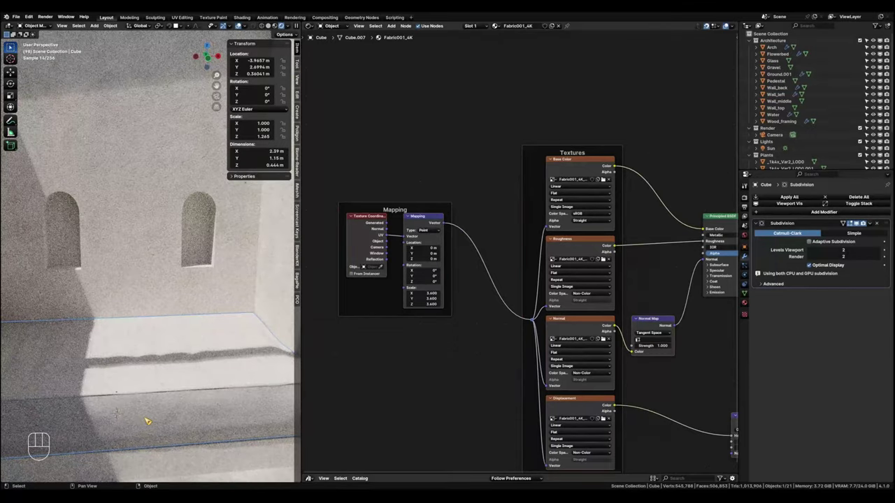
pyautogui.scroll(-3, 126, 395)
pyautogui.moveTo(126, 394); pyautogui.dragTo(140, 331, button='middle')
pyautogui.scroll(-2, 157, 349)
pyautogui.press('KP_0')
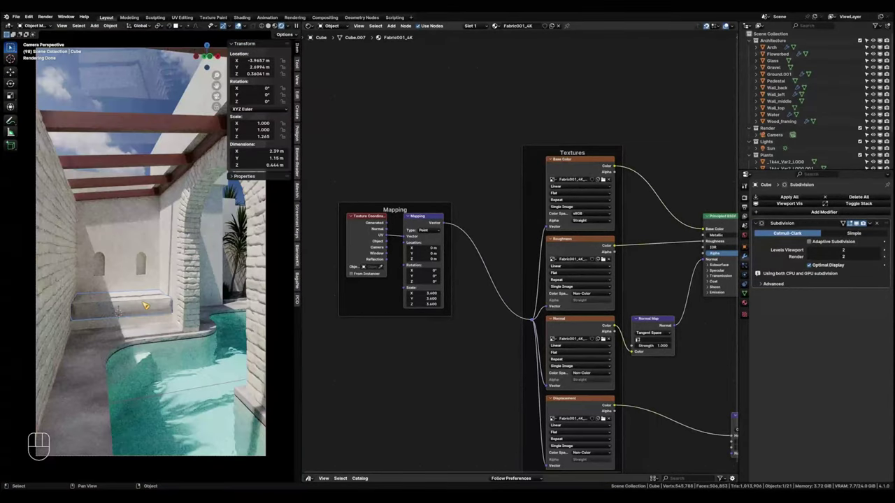
# Switch to solid shading and move the cushion into a new collection named Decorations.
pyautogui.click(274, 26)
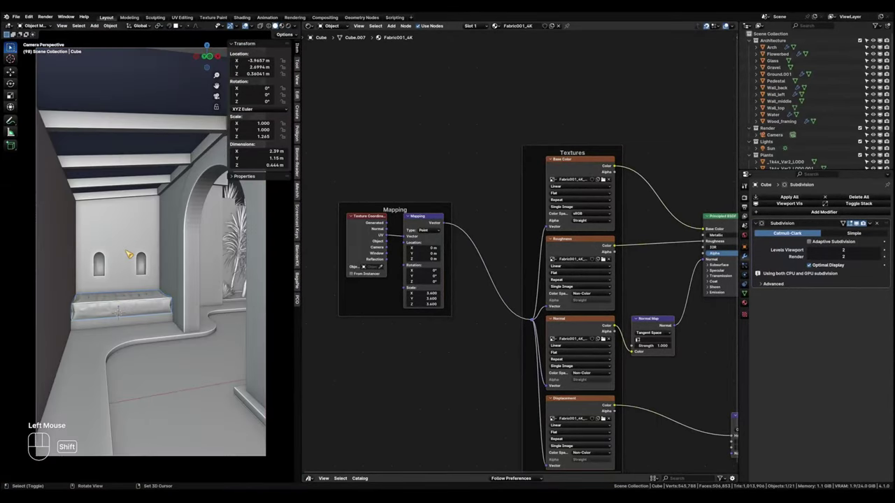
pyautogui.keyDown('shift'); pyautogui.moveTo(217, 364); pyautogui.dragTo(223, 374, button='middle'); pyautogui.keyUp('shift')
pyautogui.moveTo(224, 374)
pyautogui.mouseDown(button='middle')
pyautogui.moveTo(227, 381)
pyautogui.moveTo(177, 284)
pyautogui.mouseUp(button='middle')
pyautogui.scroll(3, 227, 381)
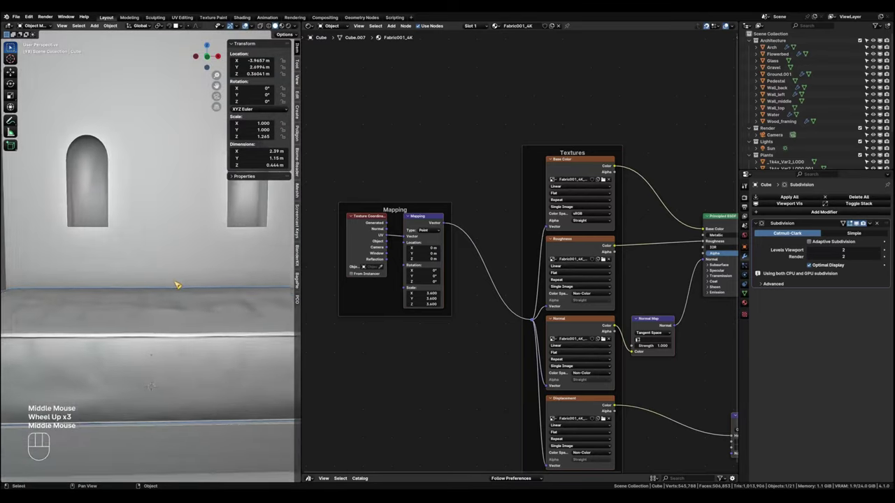
pyautogui.scroll(-1, 175, 289)
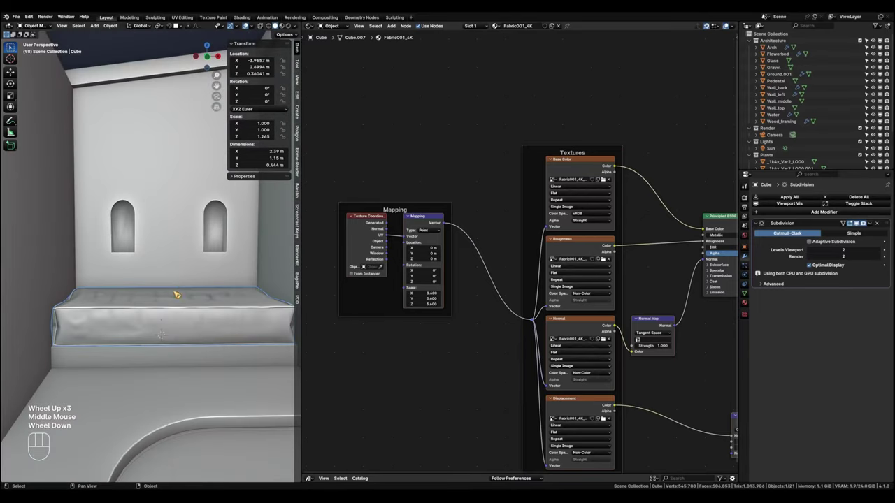
pyautogui.press('m')
pyautogui.click(194, 312)
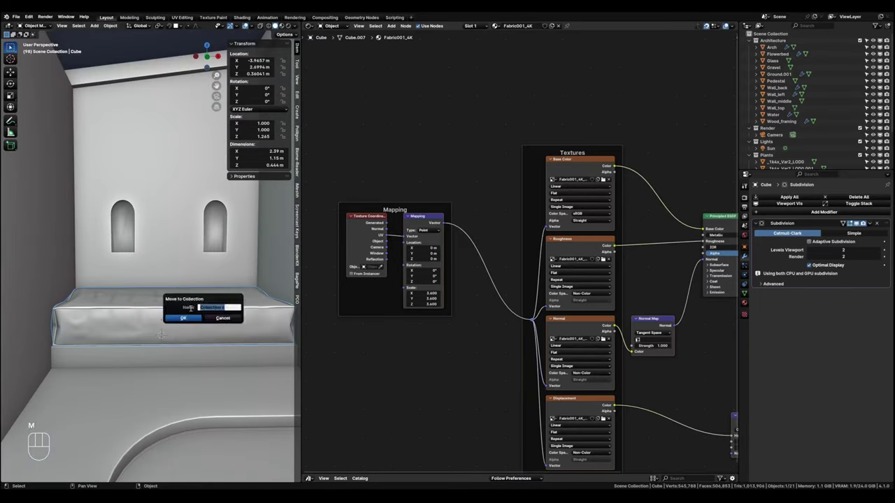
pyautogui.write('Decora')
pyautogui.press('Return')
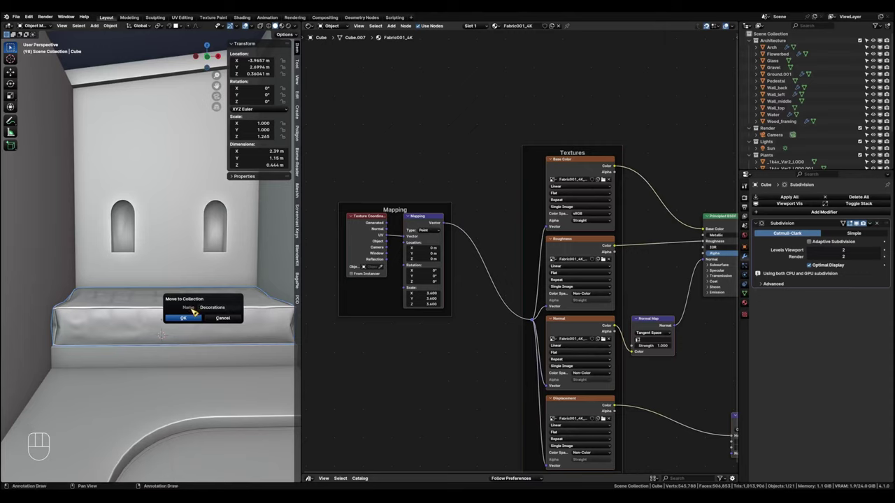
pyautogui.press('Return')
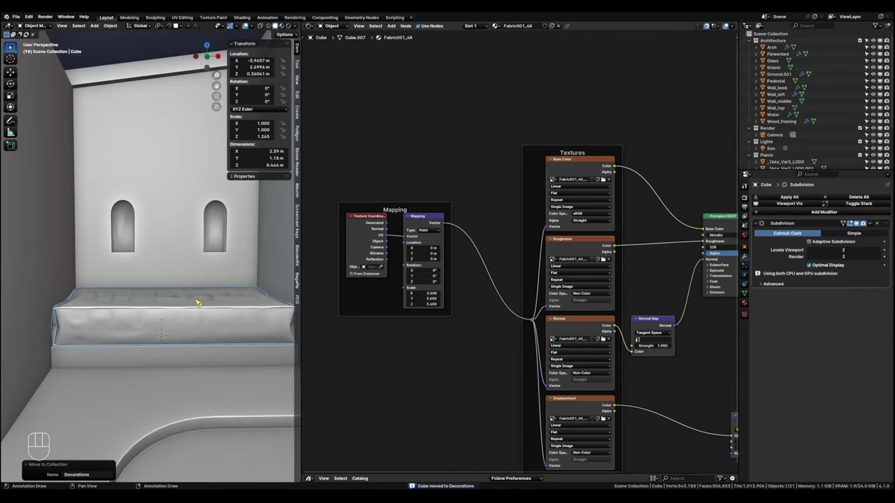
# Add a mesh cylinder and raise it about 0.58 m along Z to sit above the cushion.
pyautogui.hotkey('shift', 'a')
pyautogui.moveTo(200, 298)
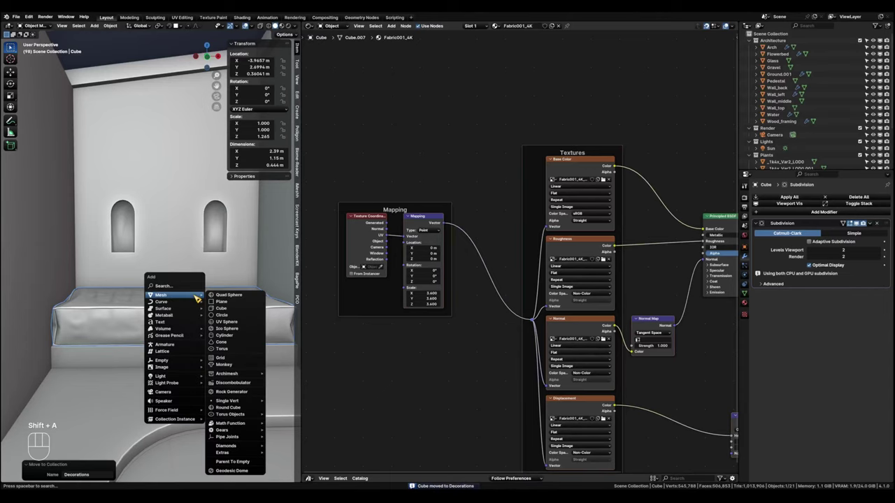
pyautogui.click(244, 337)
pyautogui.press('g')
pyautogui.press('z')
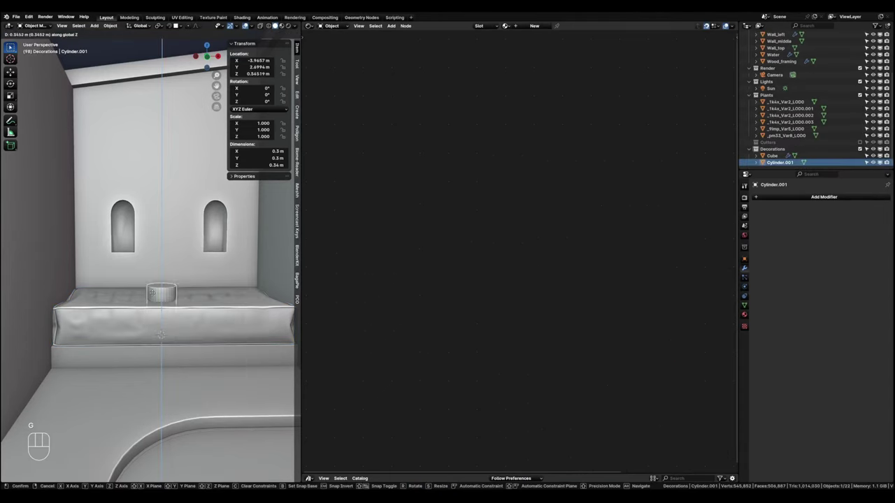
pyautogui.click(168, 276)
# Rotate the cylinder 90° about the X axis so it lies on its side.
pyautogui.press('r')
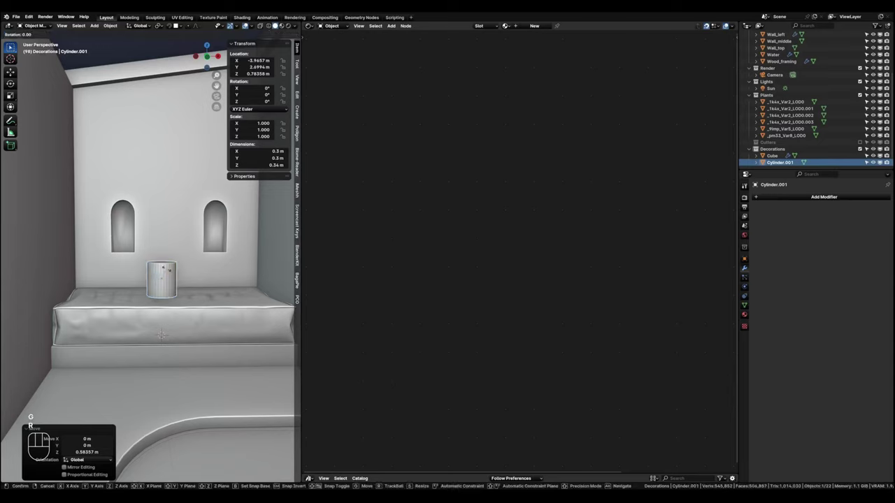
pyautogui.write('x')
pyautogui.write('910')
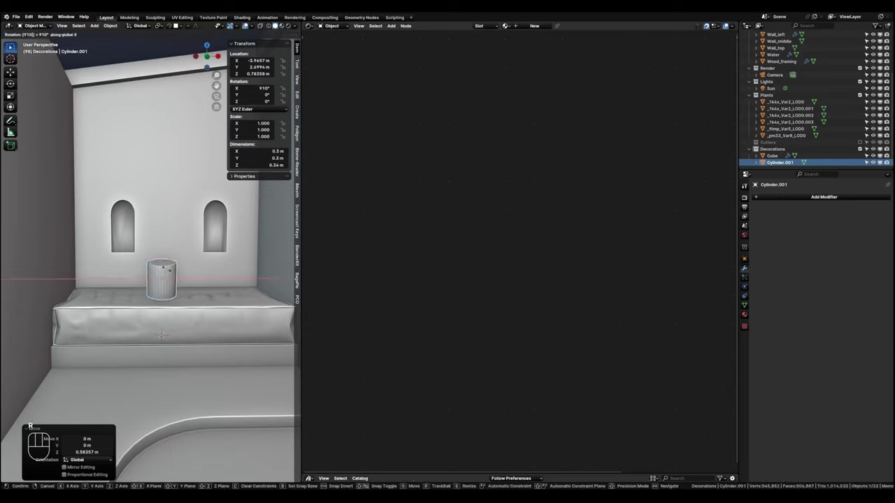
pyautogui.press('BackSpace')
pyautogui.press('BackSpace')
pyautogui.write('0')
pyautogui.press('Return')
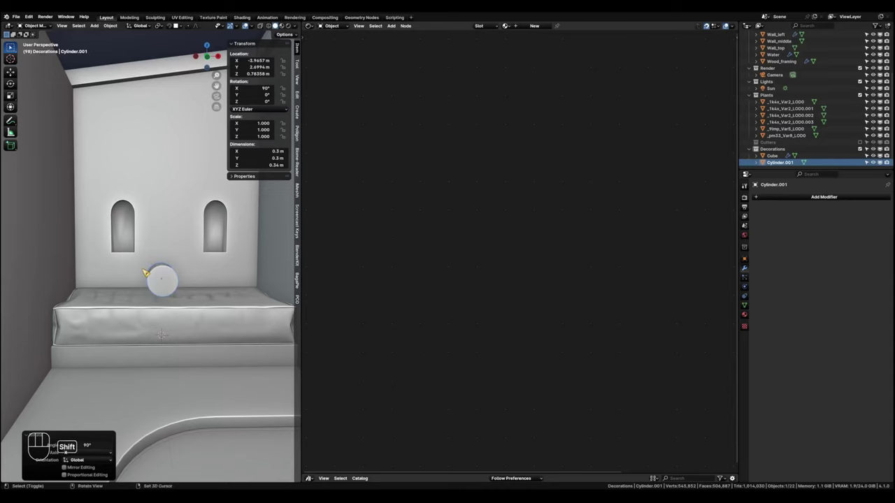
# Scale the cylinder to about 0.7 and move it about 0.85 m along negative X to the cushion's wall-side end.
pyautogui.keyDown('shift'); pyautogui.moveTo(161, 328); pyautogui.dragTo(174, 346, button='middle'); pyautogui.keyUp('shift')
pyautogui.scroll(2, 128, 295)
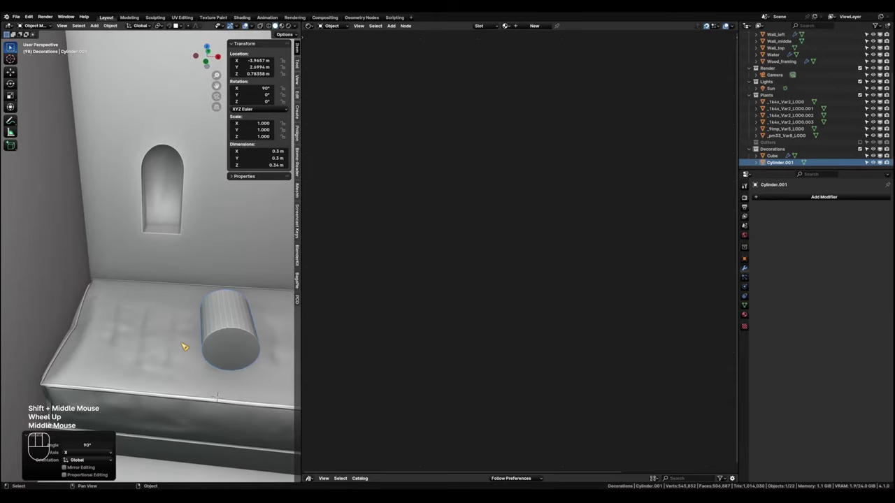
pyautogui.press('s')
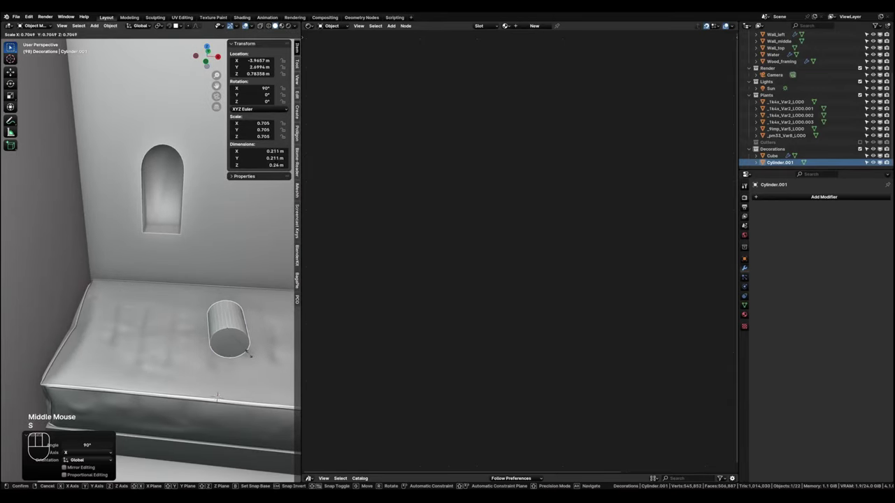
pyautogui.click(253, 359)
pyautogui.press('g')
pyautogui.press('x')
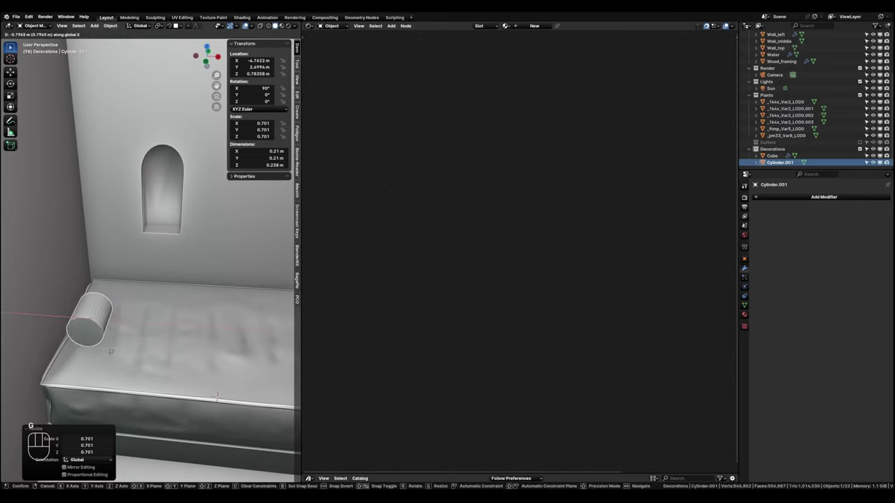
pyautogui.click(109, 353)
# Stretch the cylinder along Y by a factor of about 3.25 to form a bolster.
pyautogui.press('s')
pyautogui.press('x')
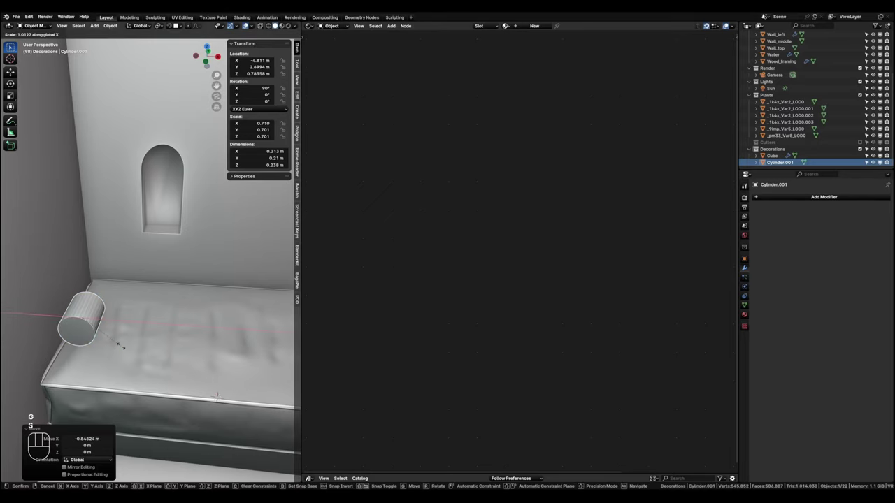
pyautogui.press('y')
pyautogui.click(133, 282)
# In wireframe top view, move the bolster about 0.24 m along Y and lengthen it to about 1.05 m within the cushion's outline.
pyautogui.press('`')
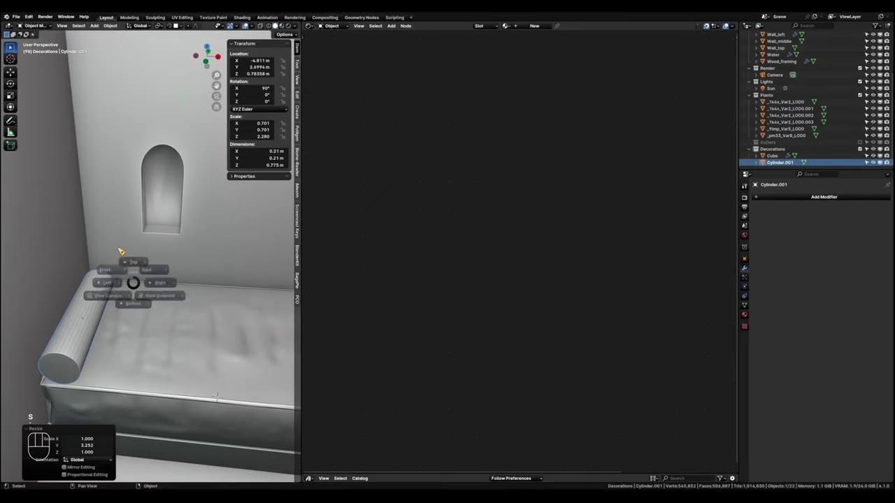
pyautogui.click(120, 252)
pyautogui.hotkey('shift', 'z')
pyautogui.keyDown('shift'); pyautogui.moveTo(88, 261); pyautogui.dragTo(168, 256, button='middle'); pyautogui.keyUp('shift')
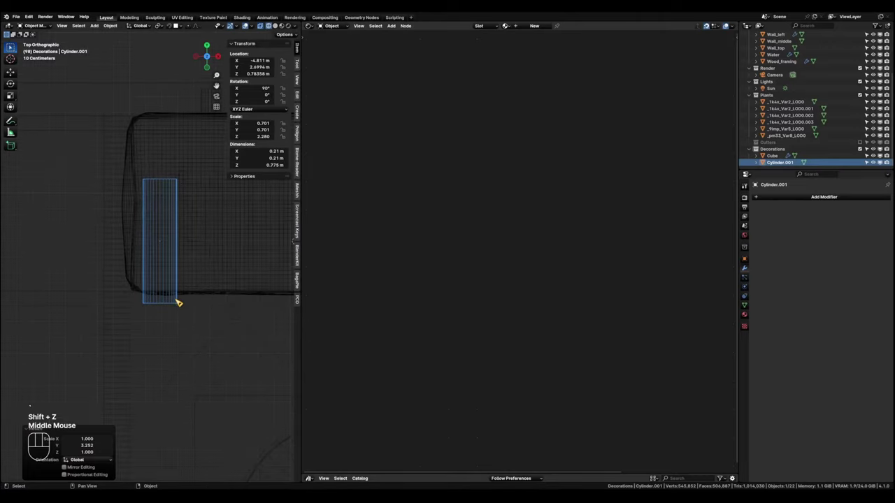
pyautogui.press('g')
pyautogui.press('x')
pyautogui.press('y')
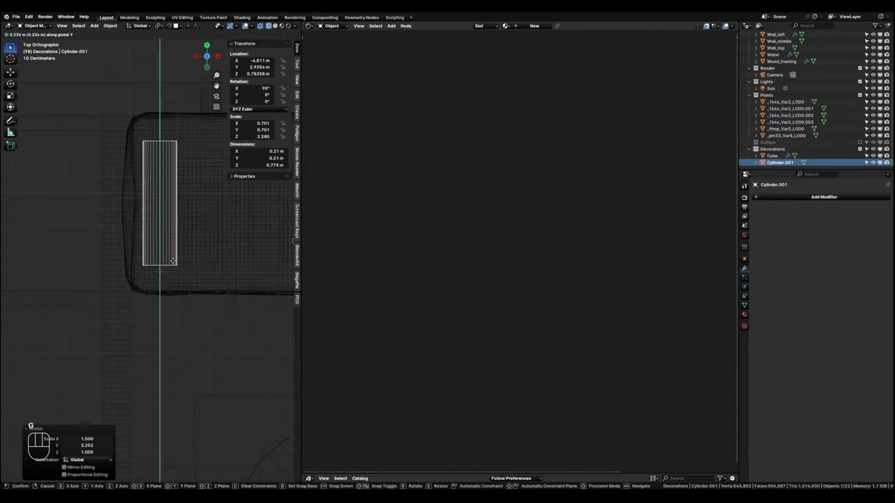
pyautogui.click(173, 261)
pyautogui.press('s')
pyautogui.press('y')
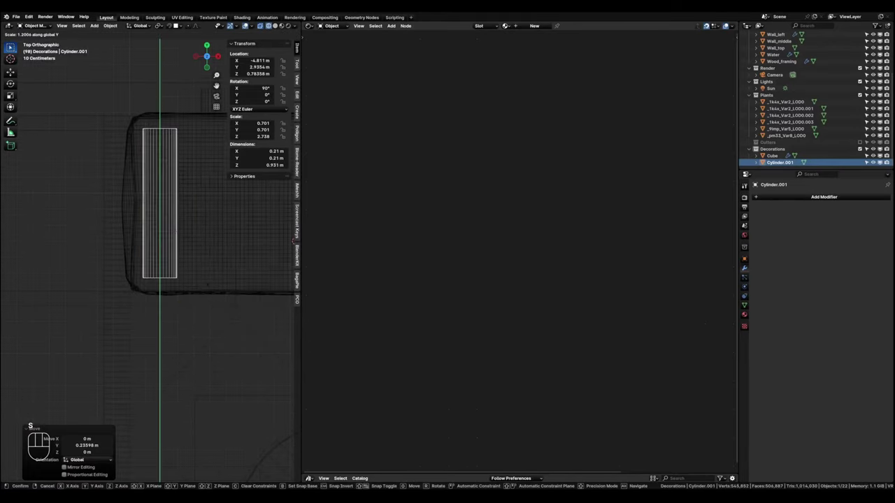
pyautogui.click(218, 303)
# Isolate the bolster cylinder in local view and switch to editing its faces.
pyautogui.keyDown('shift'); pyautogui.moveTo(218, 303); pyautogui.dragTo(224, 256, button='middle'); pyautogui.keyUp('shift')
pyautogui.scroll(2, 217, 255)
pyautogui.press('KP_Divide')
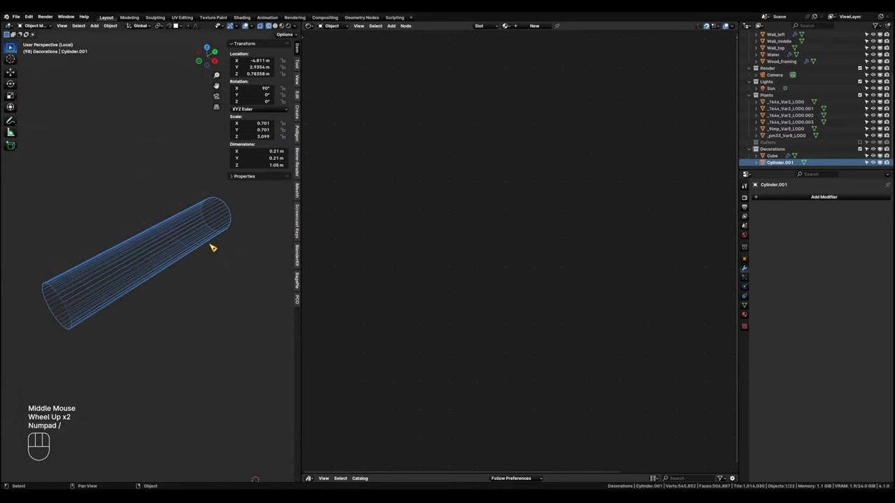
pyautogui.keyDown('shift'); pyautogui.moveTo(142, 268); pyautogui.dragTo(161, 259, button='middle'); pyautogui.keyUp('shift')
pyautogui.press('Tab')
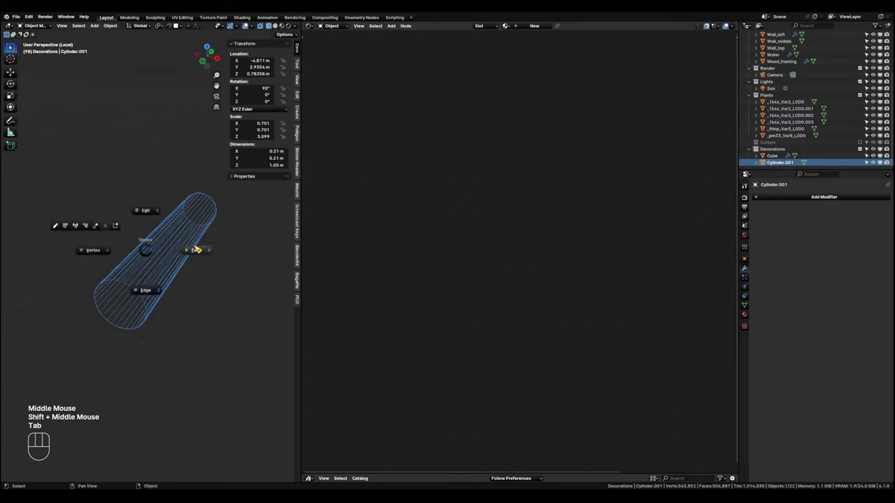
pyautogui.click(196, 249)
pyautogui.keyDown('shift'); pyautogui.click(184, 210); pyautogui.keyUp('shift')
pyautogui.keyDown('shift'); pyautogui.moveTo(132, 293); pyautogui.dragTo(151, 260, button='middle'); pyautogui.keyUp('shift')
pyautogui.scroll(1, 151, 260)
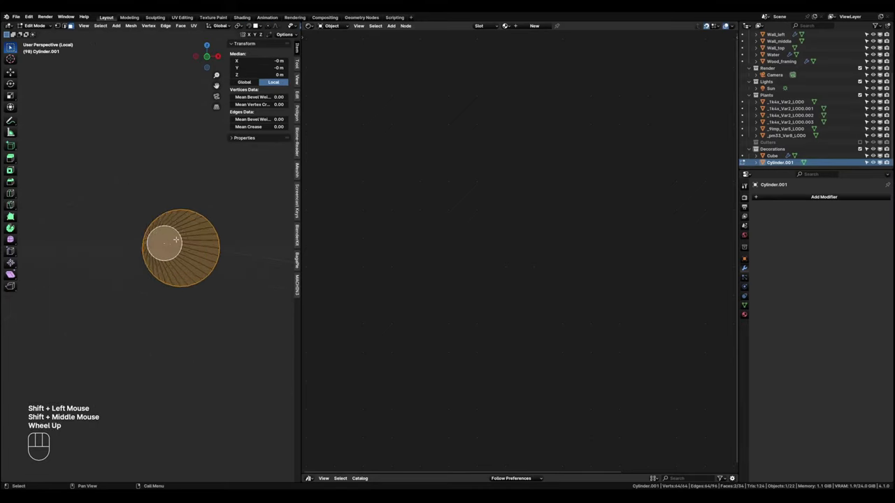
pyautogui.press('Tab')
pyautogui.hotkey('shift', 'z')
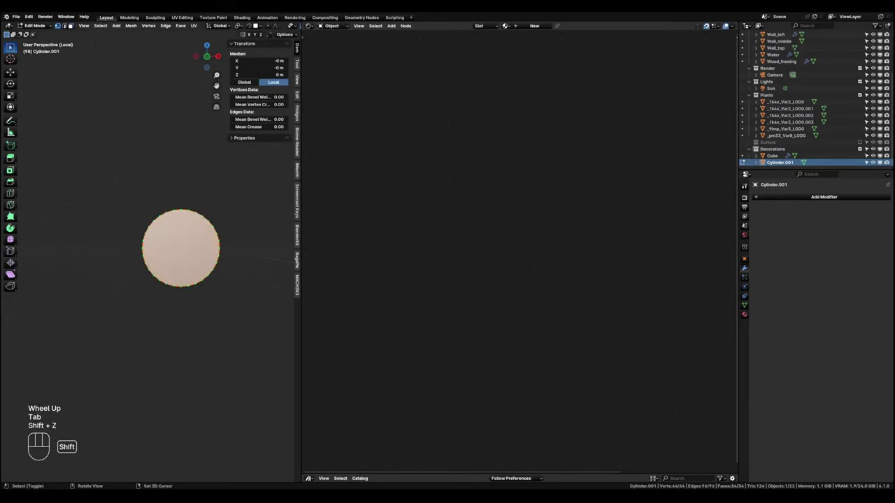
pyautogui.press('Tab')
pyautogui.keyDown('shift'); pyautogui.moveTo(151, 261); pyautogui.dragTo(207, 269, button='middle'); pyautogui.keyUp('shift')
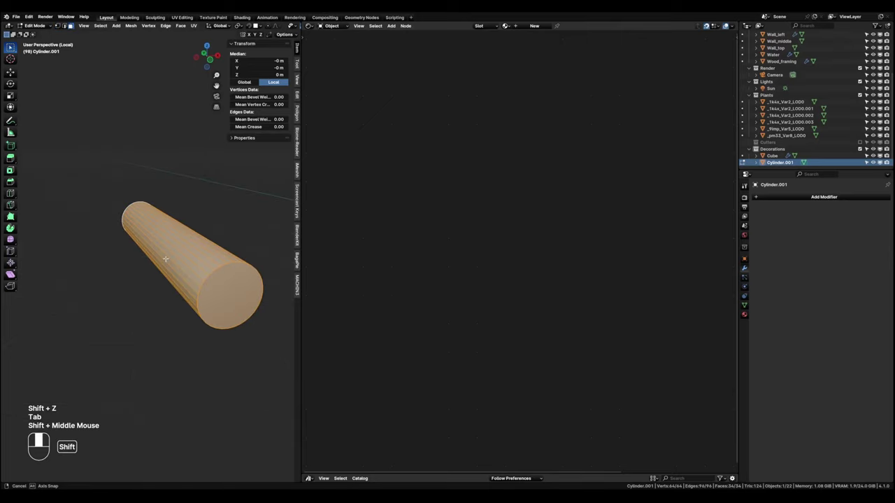
# Inset both end faces of the cylinder by about 0.014 m and delete the inner faces.
pyautogui.hotkey('shift', 'z')
pyautogui.click(222, 297)
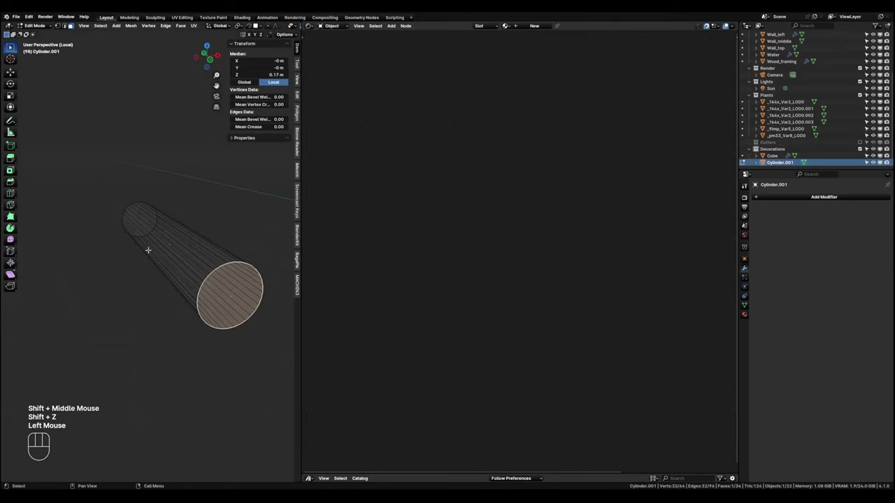
pyautogui.keyDown('shift'); pyautogui.click(146, 248); pyautogui.keyUp('shift')
pyautogui.scroll(2, 238, 289)
pyautogui.press('i')
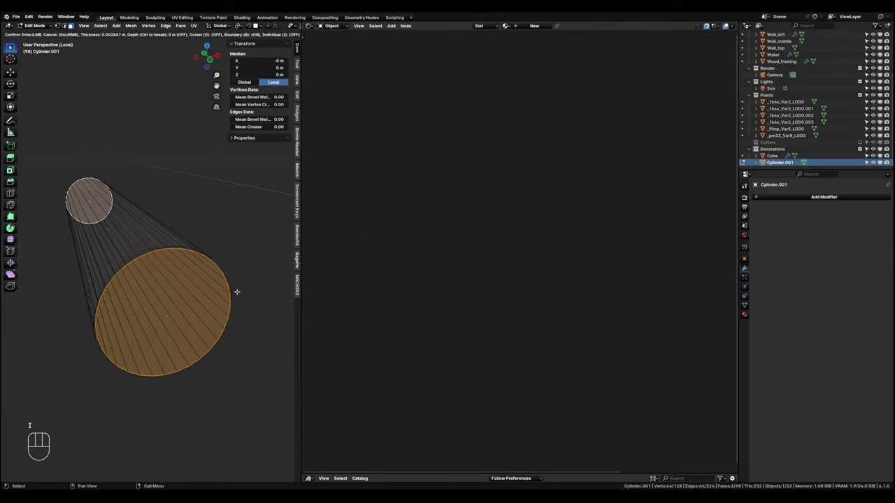
pyautogui.click(232, 291)
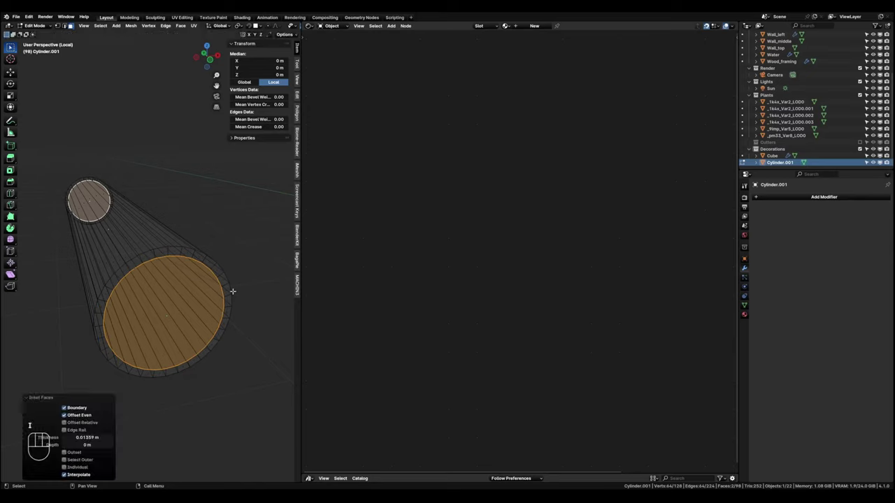
pyautogui.click(233, 290)
# Grid-fill the inner edge loop of the near end opening with a span of 8.
pyautogui.press('Tab')
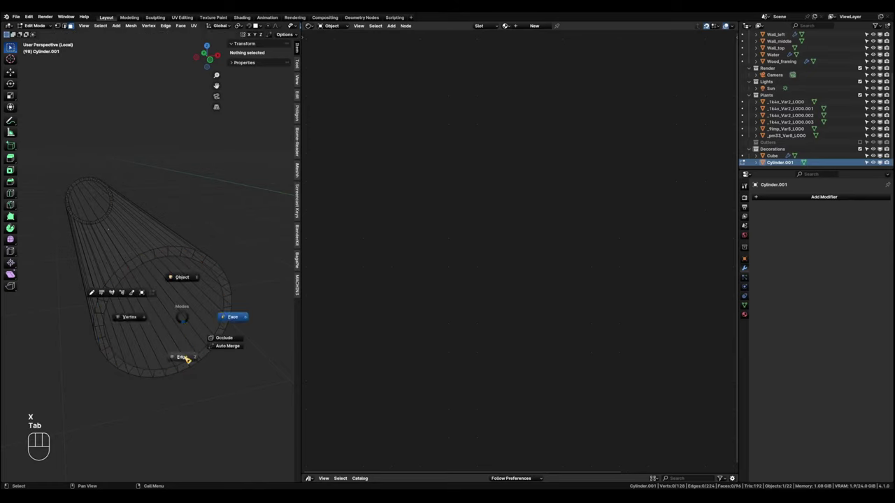
pyautogui.keyDown('alt'); pyautogui.click(217, 328); pyautogui.keyUp('alt')
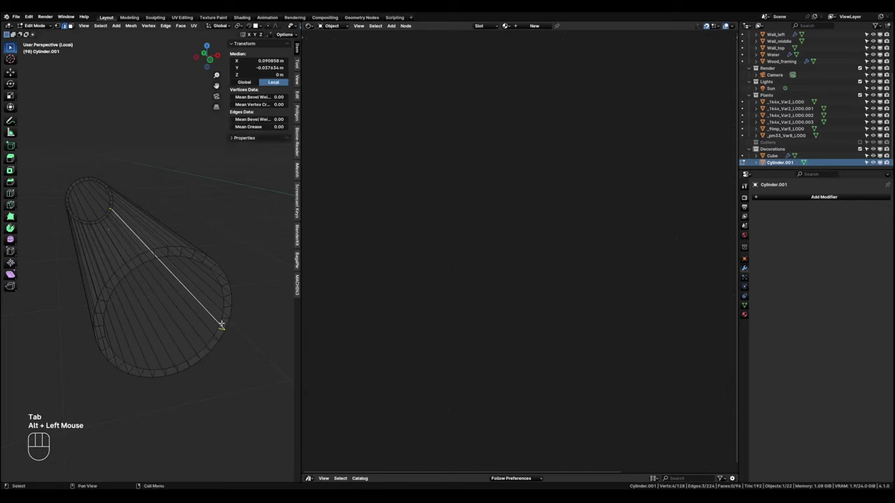
pyautogui.keyDown('alt'); pyautogui.click(221, 322); pyautogui.keyUp('alt')
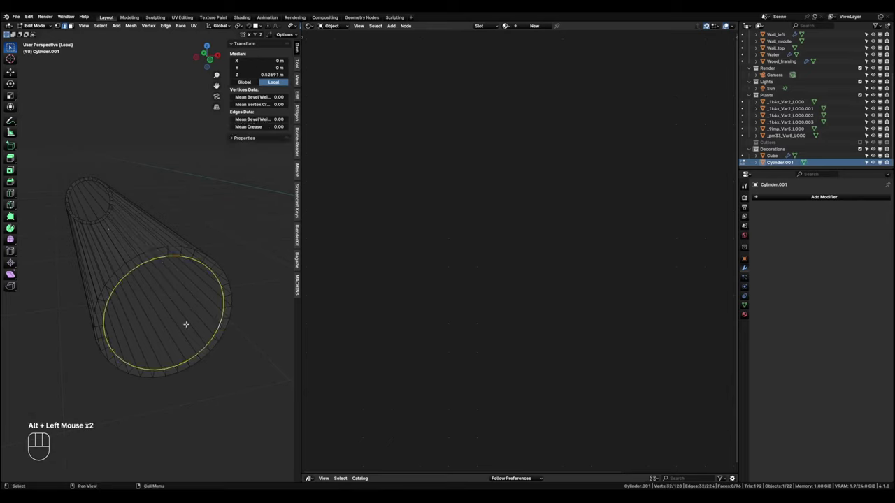
pyautogui.press('q')
pyautogui.click(157, 343)
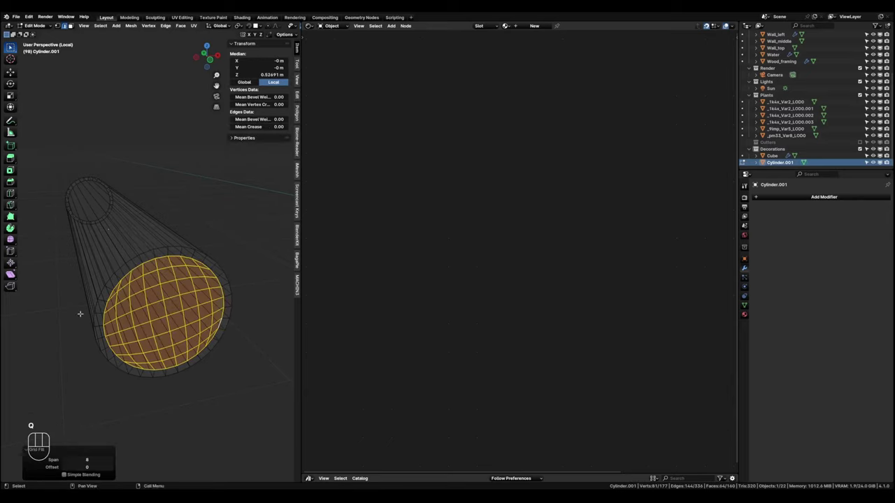
# Grid-fill the inner edge loop of the opposite end opening with a span of 8.
pyautogui.keyDown('shift'); pyautogui.moveTo(79, 314); pyautogui.dragTo(182, 314, button='middle'); pyautogui.keyUp('shift')
pyautogui.scroll(-2, 28, 292)
pyautogui.scroll(2, 189, 318)
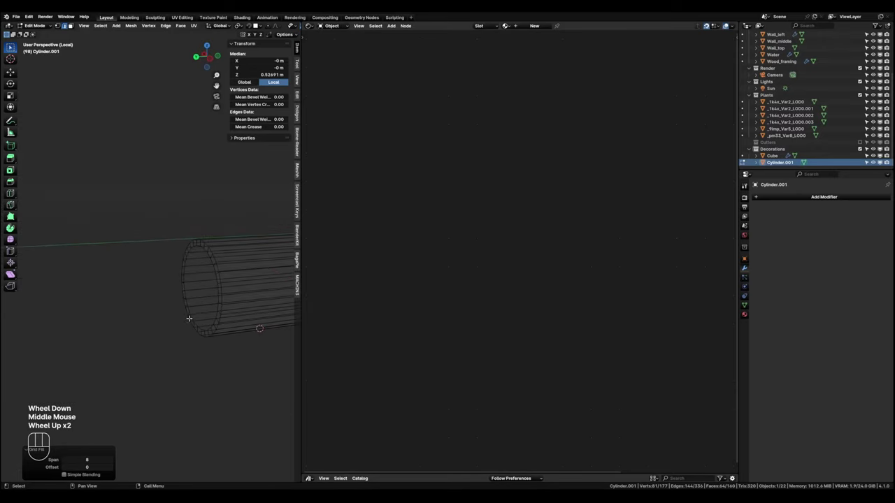
pyautogui.keyDown('alt'); pyautogui.click(225, 312); pyautogui.keyUp('alt')
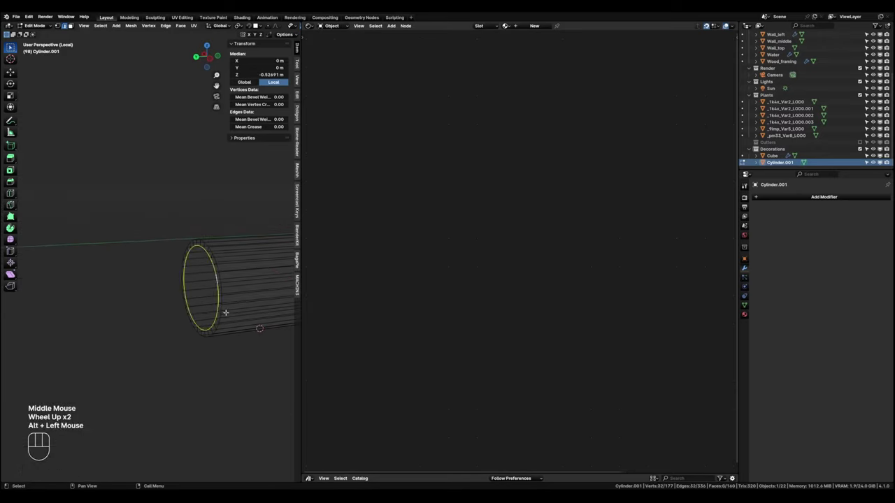
pyautogui.hotkey('shift', 'g')
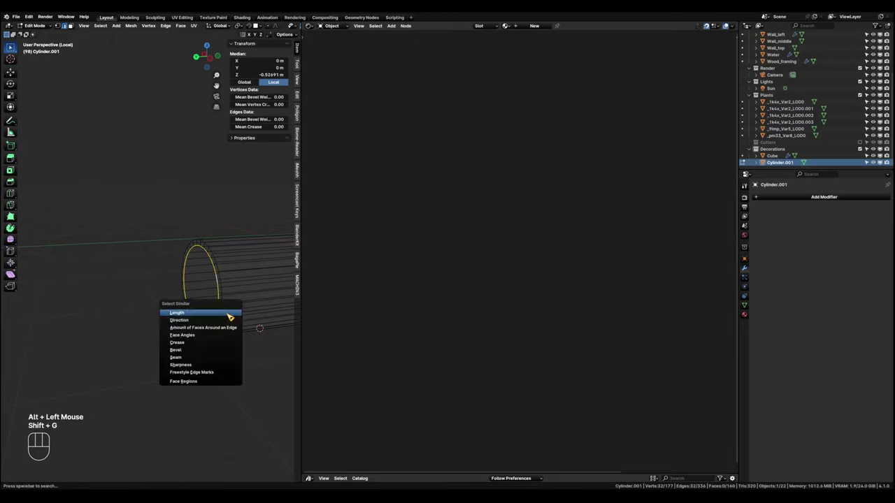
pyautogui.press('q')
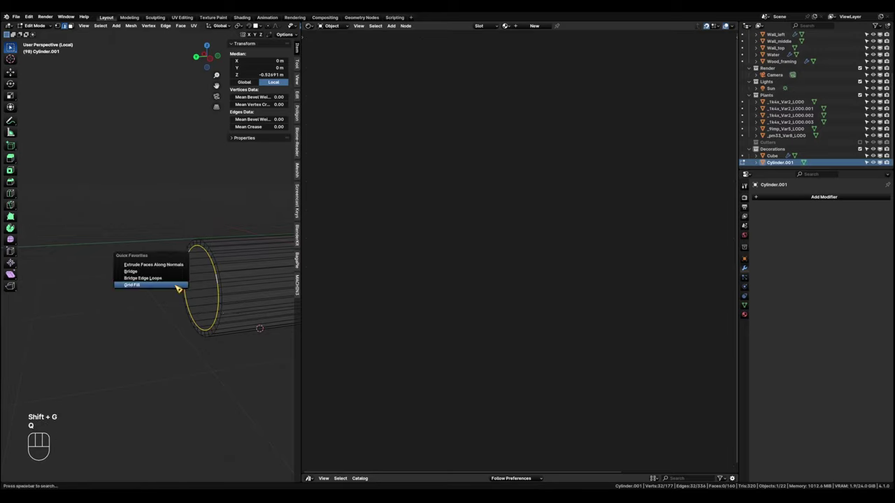
pyautogui.click(175, 284)
# Add 46 loop cuts along the bolster's length.
pyautogui.scroll(-4, 172, 284)
pyautogui.keyDown('shift'); pyautogui.moveTo(172, 283); pyautogui.dragTo(126, 336, button='middle'); pyautogui.keyUp('shift')
pyautogui.moveTo(125, 335)
pyautogui.mouseDown(button='middle')
pyautogui.moveTo(170, 354)
pyautogui.moveTo(143, 341)
pyautogui.mouseUp(button='middle')
pyautogui.scroll(3, 170, 353)
pyautogui.scroll(2, 142, 340)
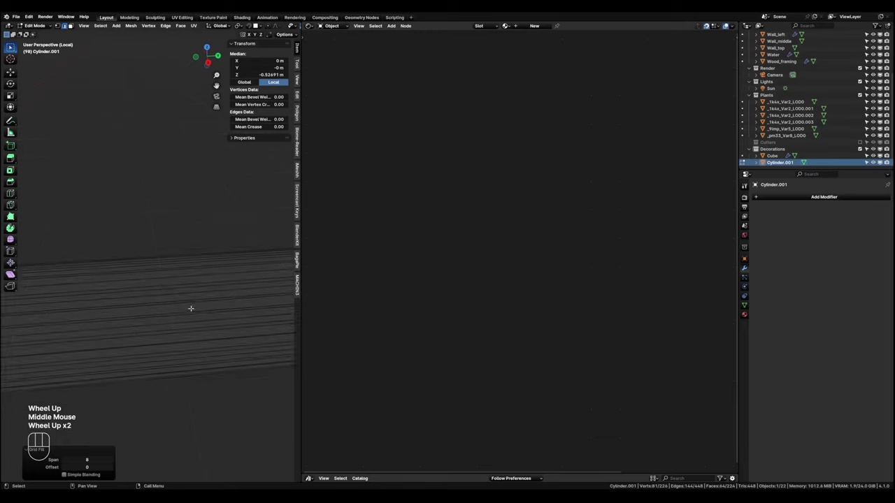
pyautogui.scroll(-3, 190, 307)
pyautogui.moveTo(202, 319); pyautogui.dragTo(167, 331, button='middle')
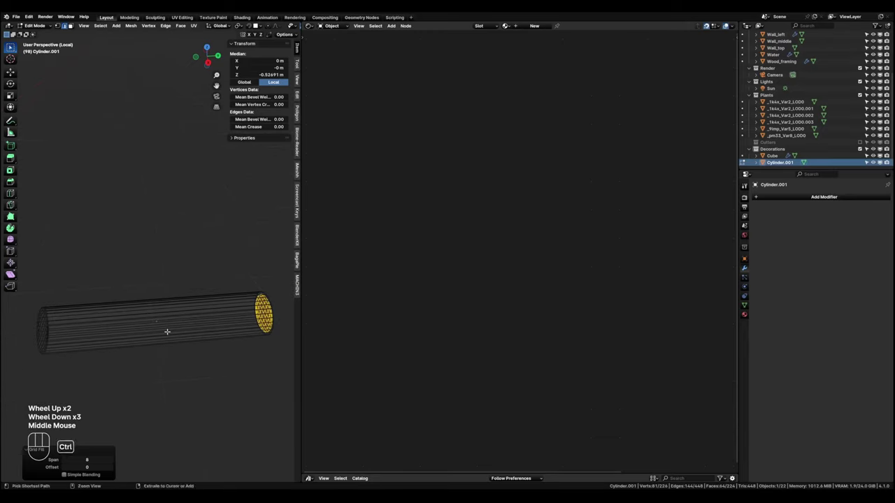
pyautogui.hotkey('ctrl', 'r')
pyautogui.scroll(20, 160, 315)
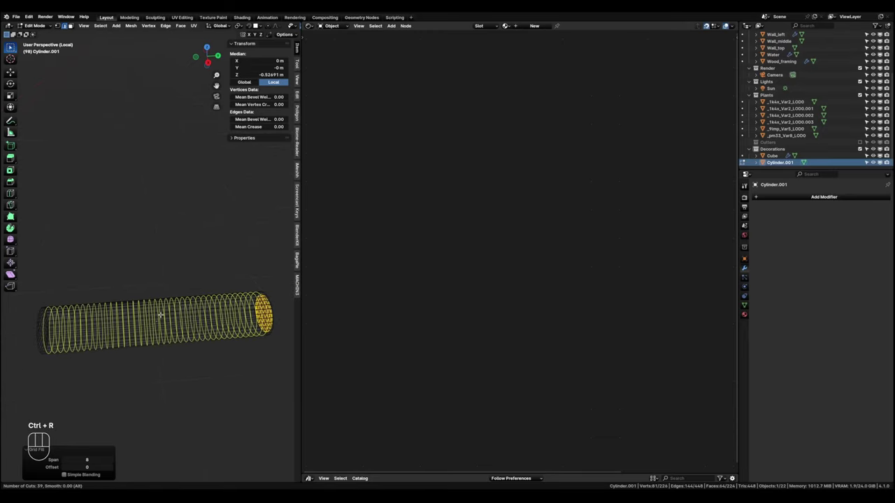
pyautogui.scroll(7, 160, 315)
pyautogui.click(160, 314)
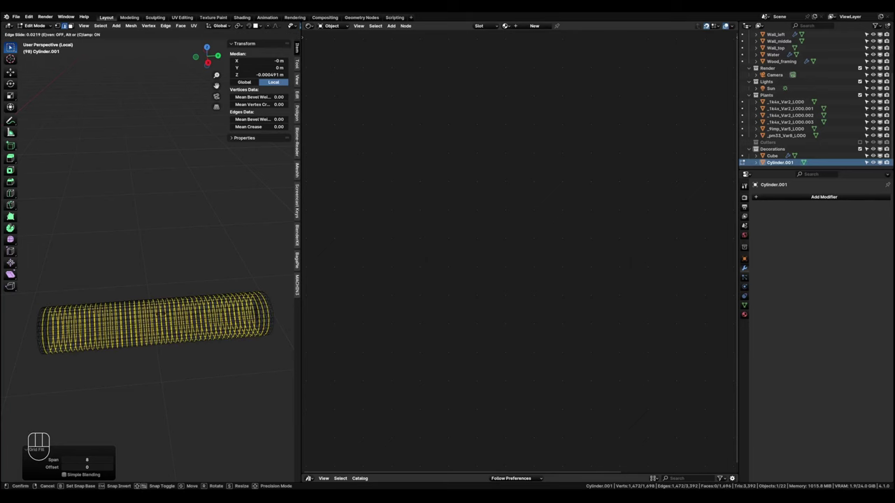
pyautogui.click(150, 334)
pyautogui.keyDown('shift'); pyautogui.moveTo(144, 331); pyautogui.dragTo(132, 327, button='middle'); pyautogui.keyUp('shift')
# Bevel the outer rim edge loops at both ends of the bolster by about 0.0028 m with 5 segments.
pyautogui.press('Tab')
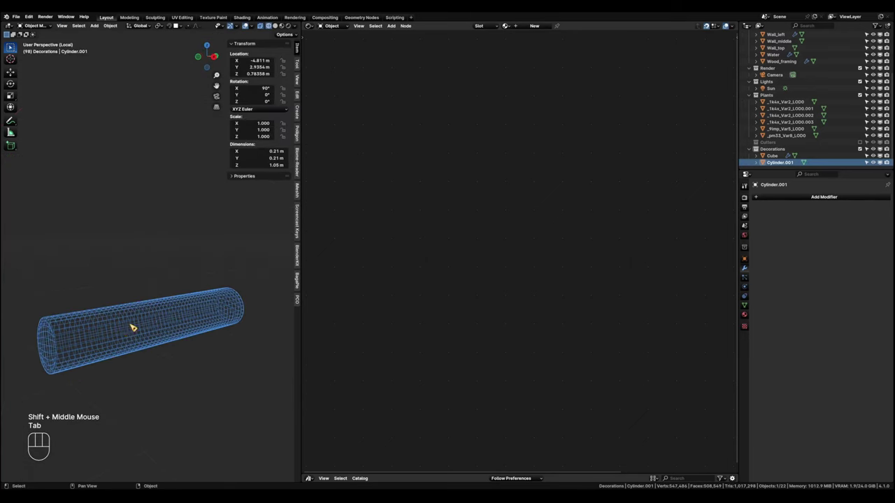
pyautogui.scroll(3, 202, 277)
pyautogui.keyDown('shift'); pyautogui.moveTo(202, 278); pyautogui.dragTo(144, 307, button='middle'); pyautogui.keyUp('shift')
pyautogui.scroll(3, 144, 308)
pyautogui.press('Tab')
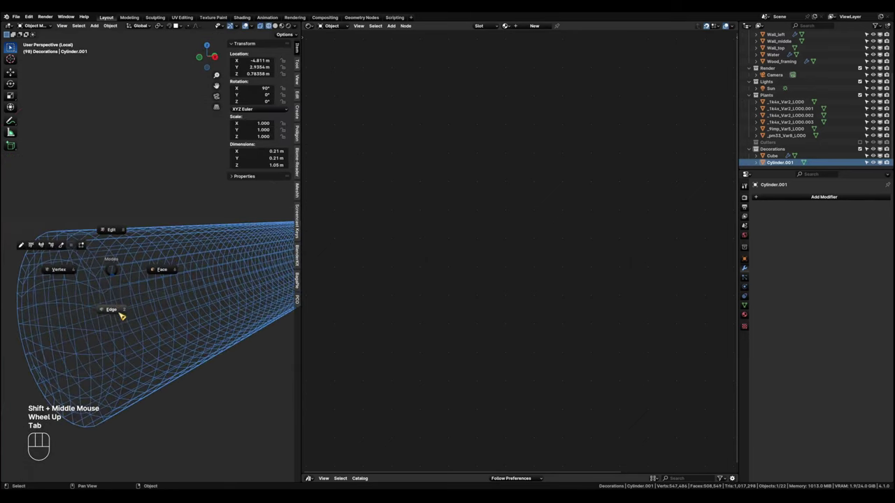
pyautogui.keyDown('alt'); pyautogui.click(116, 306); pyautogui.keyUp('alt')
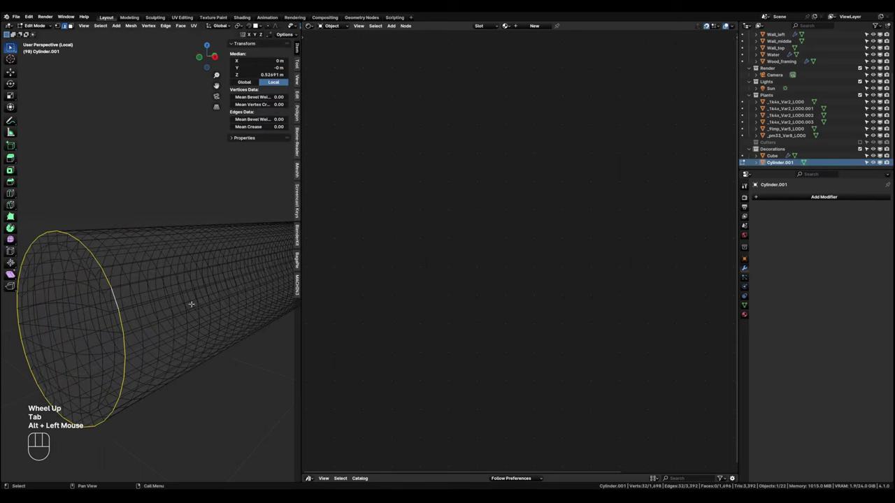
pyautogui.keyDown('shift'); pyautogui.moveTo(191, 304); pyautogui.dragTo(148, 351, button='middle'); pyautogui.keyUp('shift')
pyautogui.scroll(-1, 202, 314)
pyautogui.scroll(-2, 247, 347)
pyautogui.scroll(-3, 238, 356)
pyautogui.scroll(1, 148, 351)
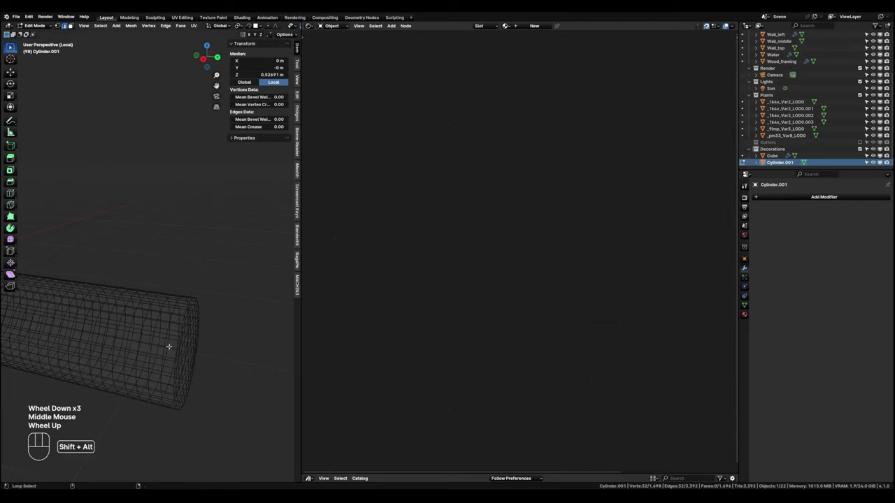
pyautogui.scroll(1, 174, 343)
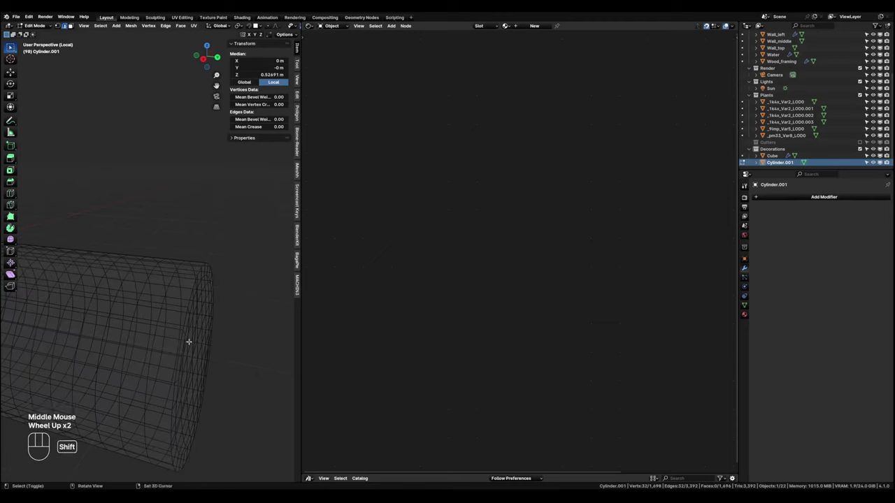
pyautogui.keyDown('alt'); pyautogui.keyDown('shift'); pyautogui.click(184, 335); pyautogui.keyUp('shift'); pyautogui.keyUp('alt')
pyautogui.scroll(-2, 171, 342)
pyautogui.scroll(-1, 156, 350)
pyautogui.moveTo(156, 350); pyautogui.dragTo(160, 281, button='middle')
pyautogui.scroll(1, 131, 322)
pyautogui.scroll(2, 160, 281)
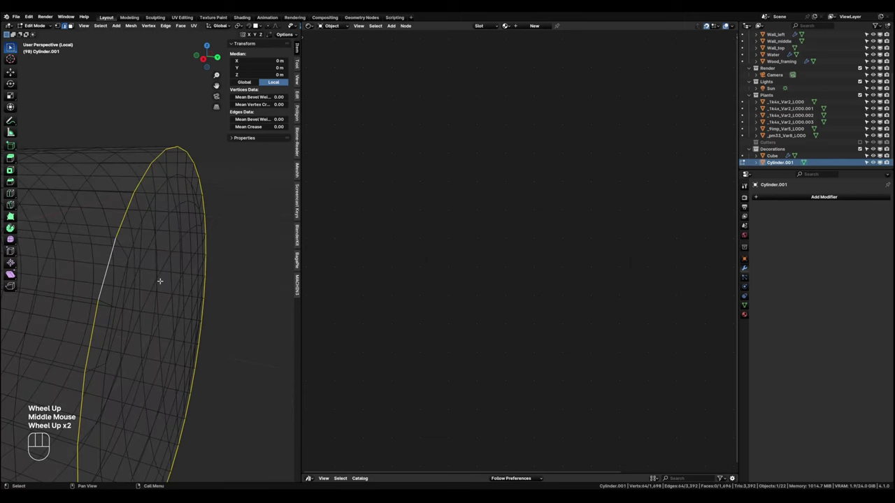
pyautogui.hotkey('ctrl', 'b')
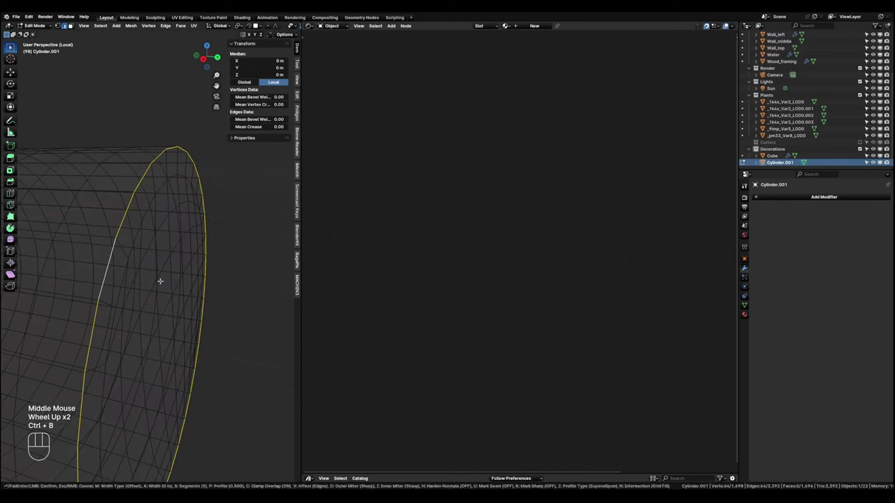
pyautogui.click(163, 280)
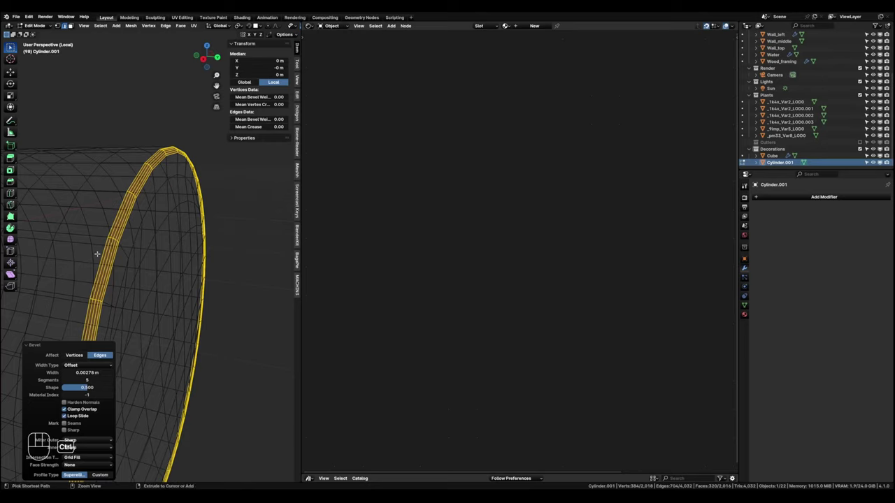
# Shrink the selection to the inner bevel faces and extrude them along their normals by about 0.003 m as piping.
pyautogui.press('ctrl+KP_Subtract')
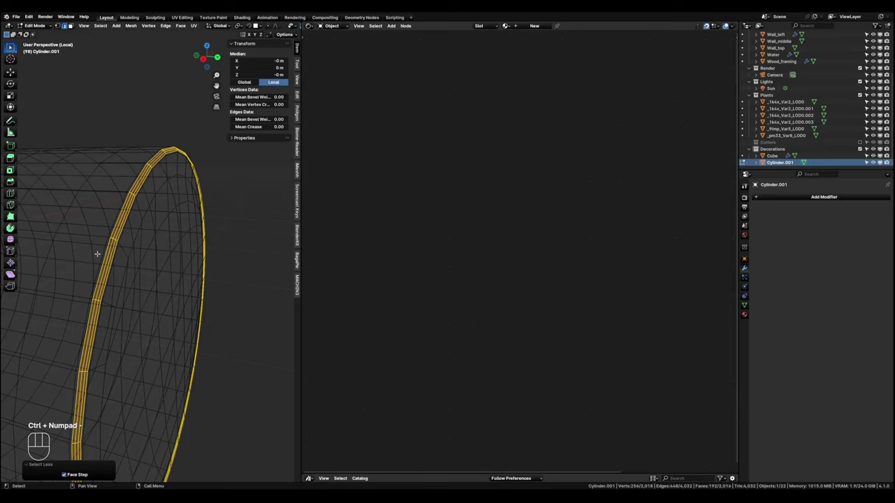
pyautogui.press('q')
pyautogui.click(106, 233)
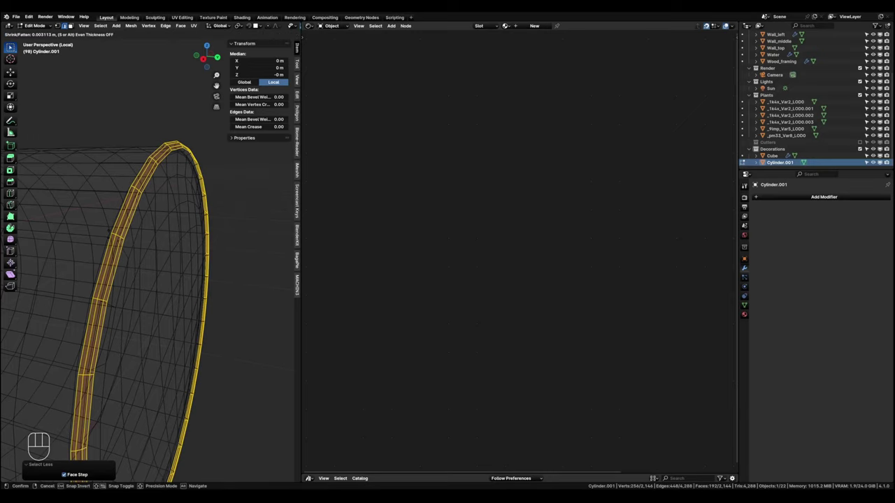
pyautogui.scroll(-2, 126, 238)
pyautogui.keyDown('shift'); pyautogui.moveTo(83, 238); pyautogui.dragTo(233, 285, button='middle'); pyautogui.keyUp('shift')
pyautogui.press('Tab')
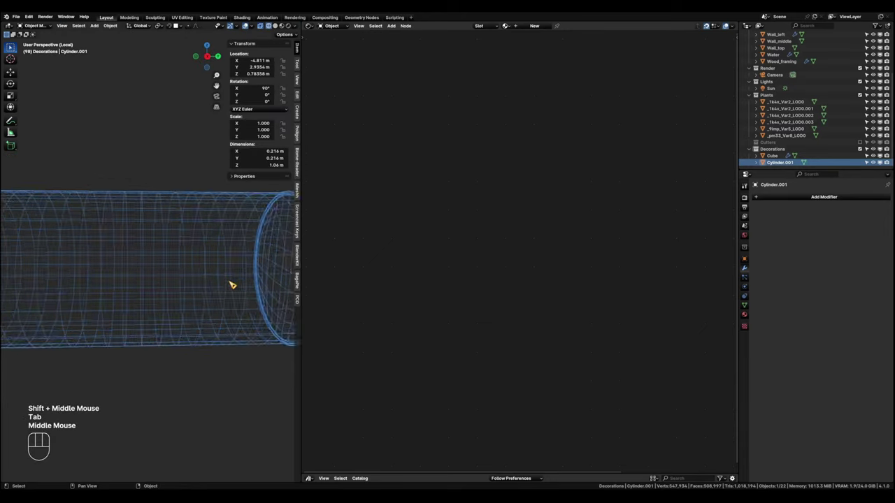
# Switch the viewport back to solid display and shade the bolster smooth.
pyautogui.scroll(-1, 175, 297)
pyautogui.hotkey('shift', 'z')
pyautogui.moveTo(102, 315); pyautogui.dragTo(163, 306, button='middle')
pyautogui.scroll(-3, 105, 335)
pyautogui.rightClick(129, 303)
pyautogui.click(125, 302)
pyautogui.scroll(2, 107, 325)
pyautogui.scroll(1, 174, 300)
pyautogui.scroll(-1, 174, 304)
pyautogui.scroll(-2, 178, 305)
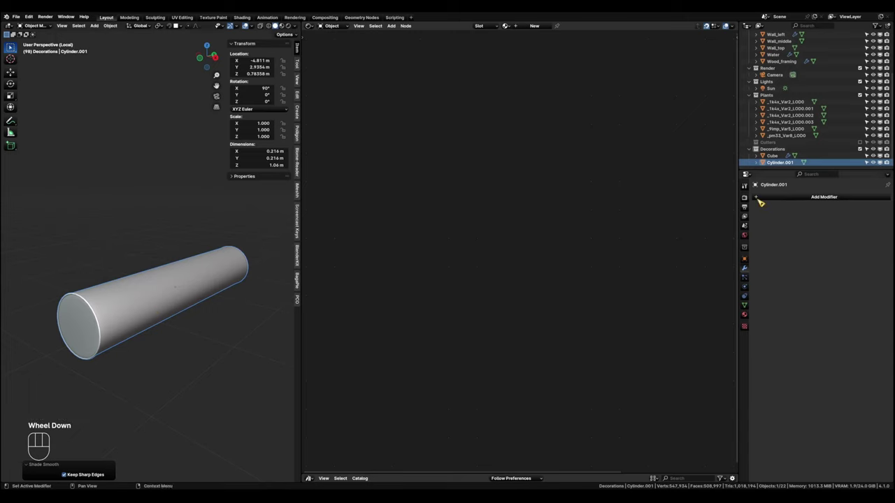
# Add a Displace modifier to the bolster.
pyautogui.press('Tab')
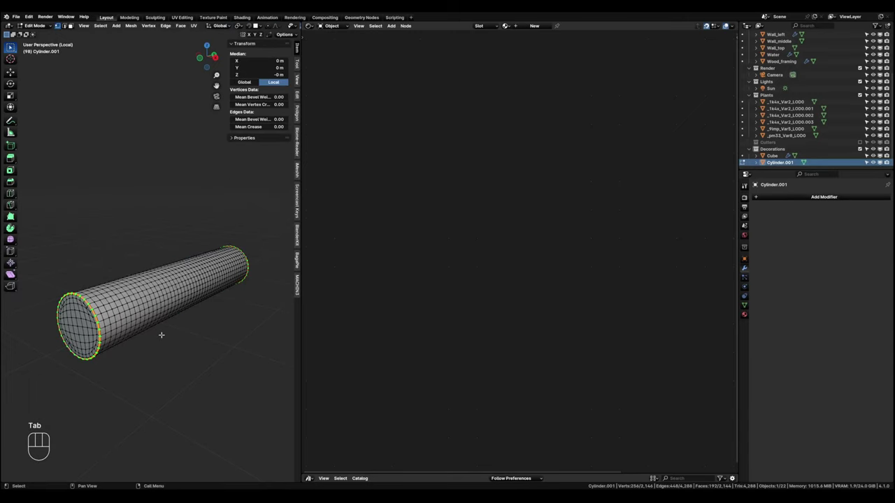
pyautogui.press('Tab')
pyautogui.click(165, 311)
pyautogui.click(823, 196)
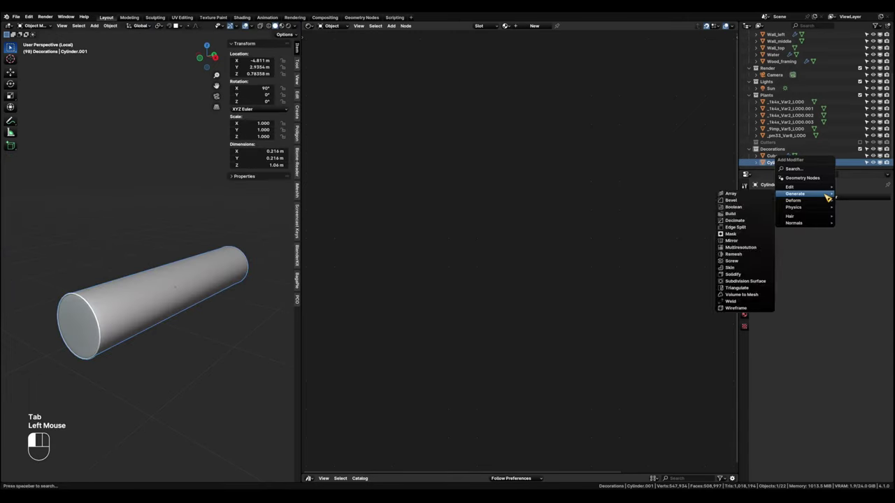
pyautogui.moveTo(825, 205)
pyautogui.click(733, 220)
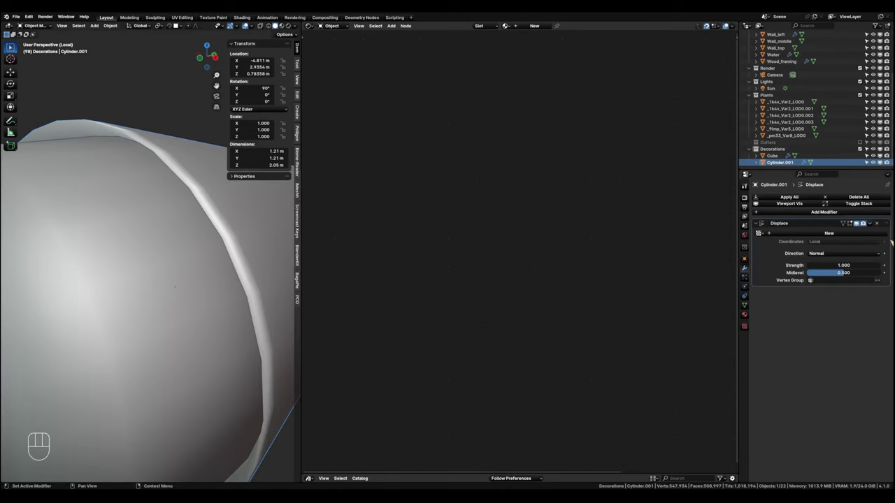
# Create a Clouds texture for the bolster's Displace modifier and set its size to 1.83.
pyautogui.click(825, 233)
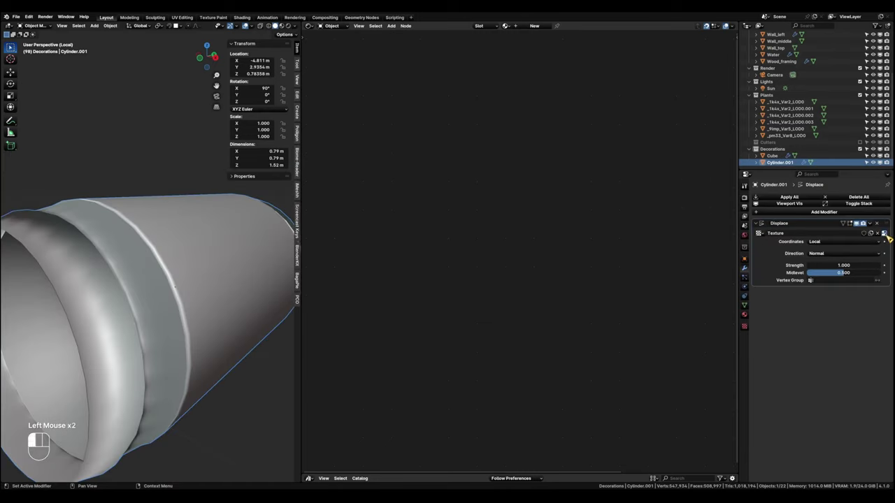
pyautogui.click(885, 235)
pyautogui.click(819, 217)
pyautogui.click(814, 242)
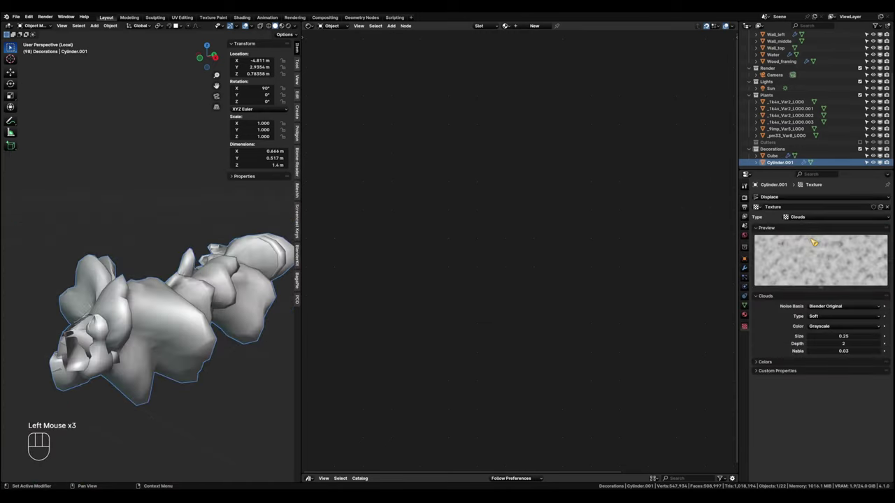
pyautogui.moveTo(837, 335); pyautogui.dragTo(879, 336)
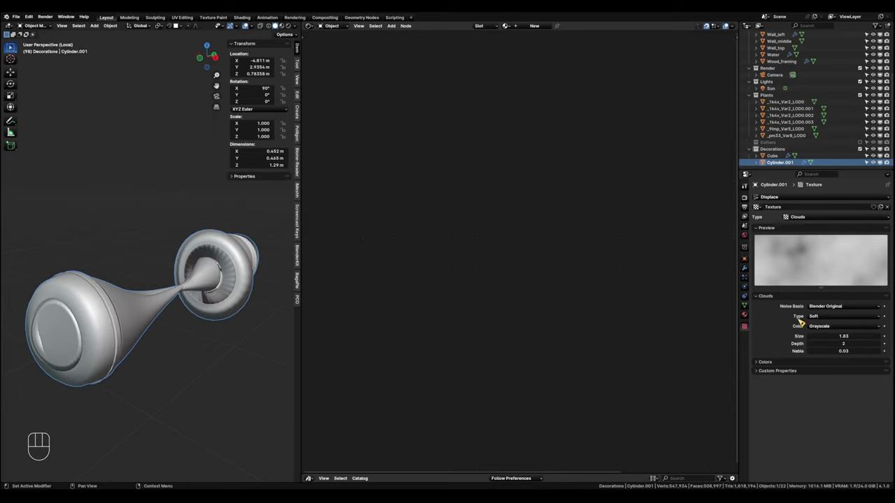
# Set the strength of the bolster's Displace modifier to -0.030.
pyautogui.click(745, 271)
pyautogui.click(843, 266)
pyautogui.moveTo(843, 266); pyautogui.dragTo(811, 265)
pyautogui.scroll(2, 164, 306)
pyautogui.keyDown('shift'); pyautogui.moveTo(163, 306); pyautogui.dragTo(149, 302, button='middle'); pyautogui.keyUp('shift')
pyautogui.scroll(-1, 146, 307)
pyautogui.scroll(1, 162, 301)
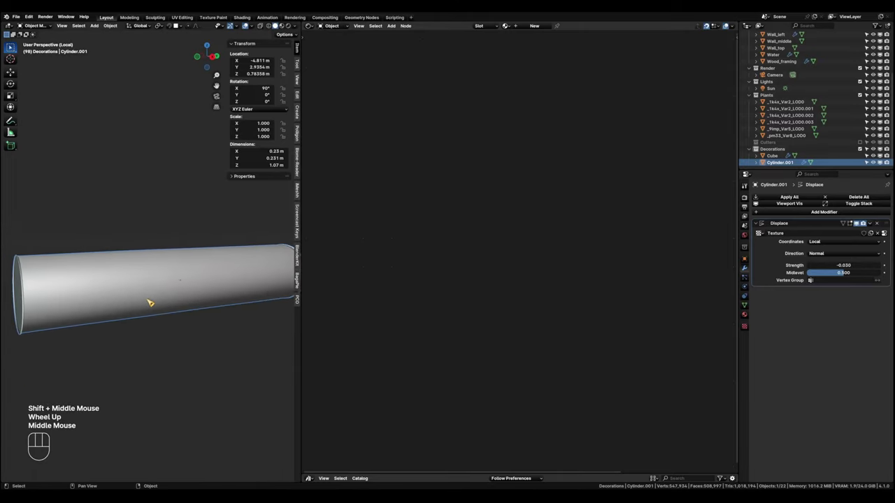
# Reduce the size of the bolster's Clouds displacement texture to 1.33.
pyautogui.click(745, 316)
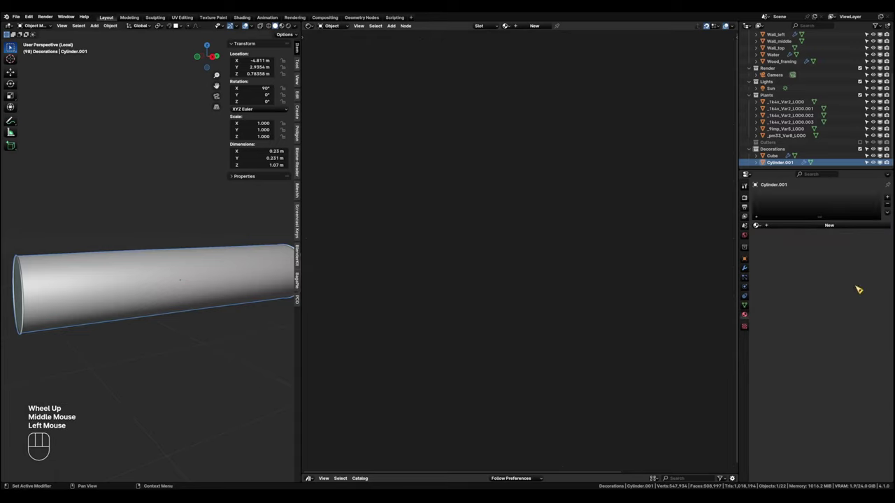
pyautogui.click(744, 327)
pyautogui.keyDown('shift'); pyautogui.moveTo(843, 336); pyautogui.dragTo(831, 336); pyautogui.keyUp('shift')
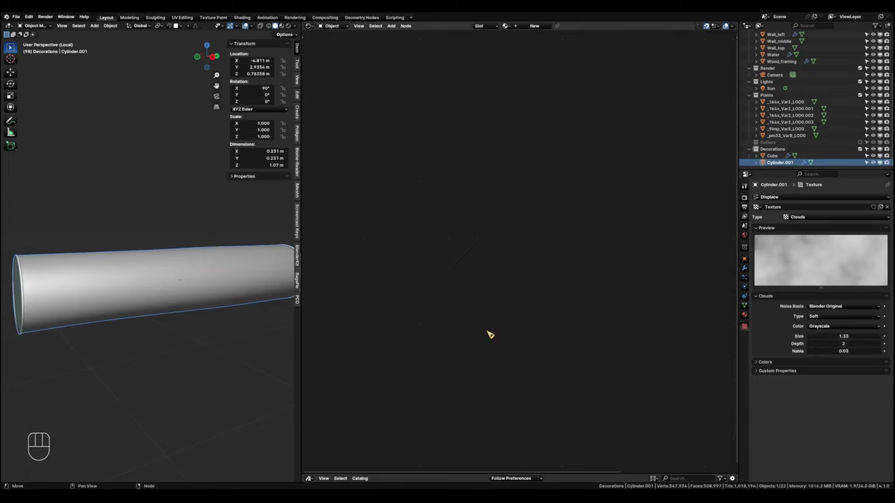
pyautogui.keyDown('shift'); pyautogui.moveTo(129, 315); pyautogui.dragTo(149, 326, button='middle'); pyautogui.keyUp('shift')
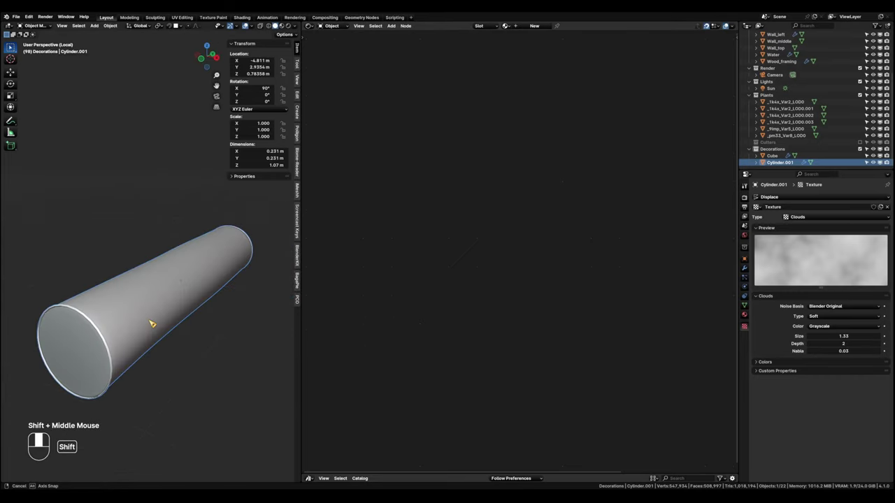
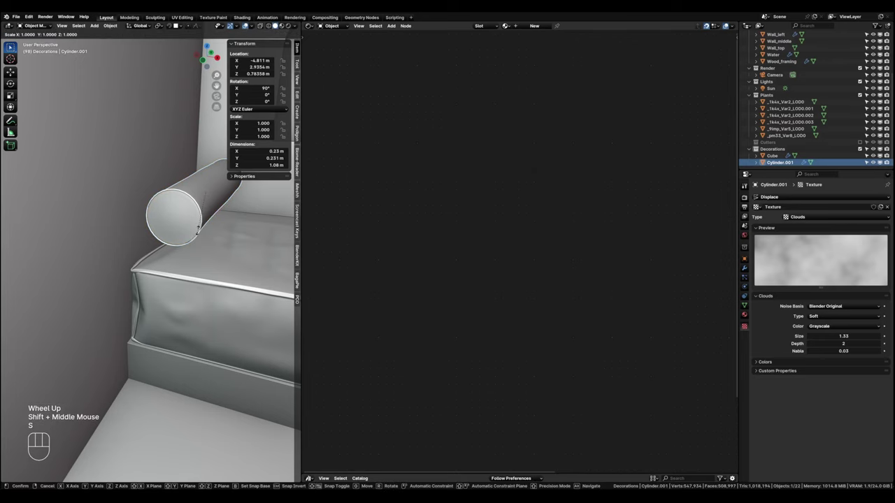
# Thicken the bolster by scaling it up on X and Z only, to a scale of about 1.235, keeping its length along Y.
pyautogui.hotkey('shift', 'y')
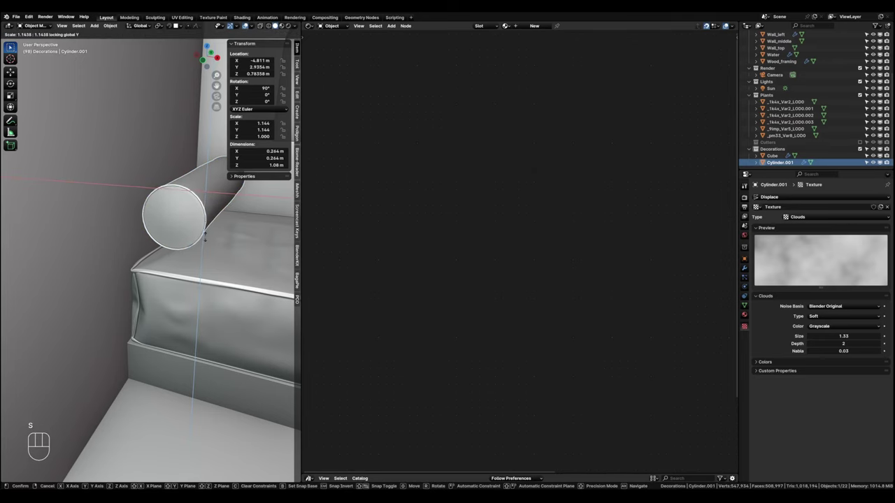
pyautogui.click(200, 235)
pyautogui.moveTo(200, 236)
pyautogui.keyDown('shift'); pyautogui.mouseDown(button='middle')
pyautogui.moveTo(211, 235)
pyautogui.moveTo(200, 236)
pyautogui.mouseUp(button='middle'); pyautogui.keyUp('shift')
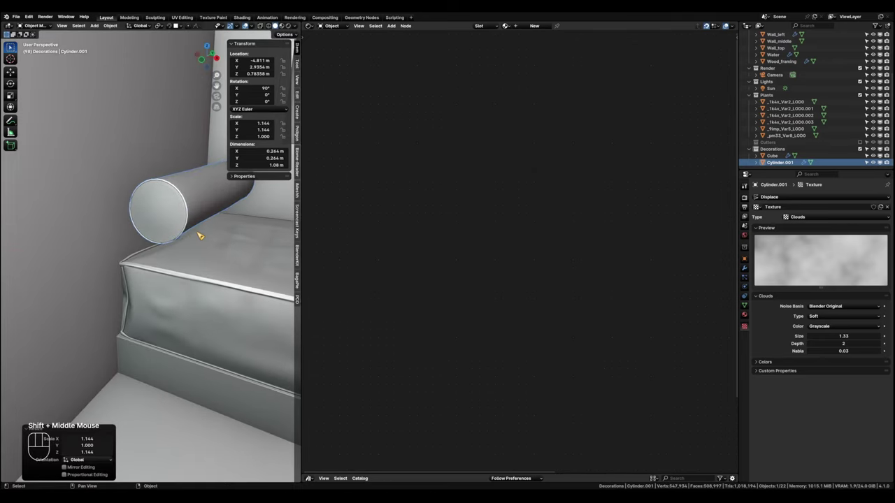
pyautogui.press('KP_0')
pyautogui.scroll(2, 145, 306)
pyautogui.scroll(-2, 116, 296)
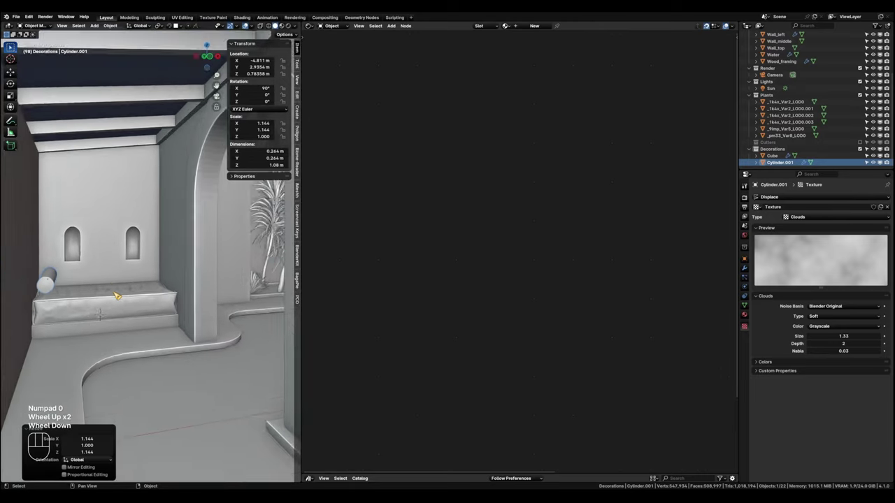
pyautogui.press('s')
pyautogui.hotkey('shift', 'y')
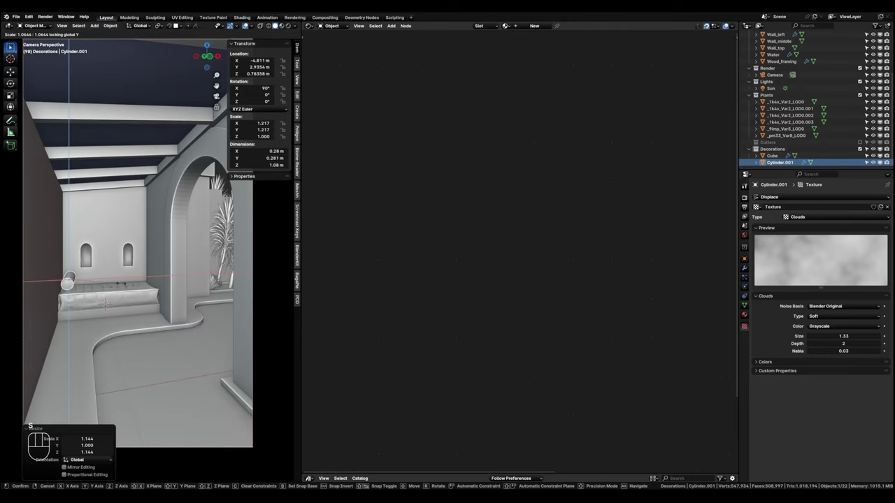
pyautogui.click(115, 288)
# Lower the bolster along Z by about 0.06 m so it rests on the cushion.
pyautogui.keyDown('shift'); pyautogui.moveTo(99, 291); pyautogui.dragTo(91, 293, button='middle'); pyautogui.keyUp('shift')
pyautogui.moveTo(91, 293); pyautogui.dragTo(80, 296, button='middle')
pyautogui.scroll(1, 189, 272)
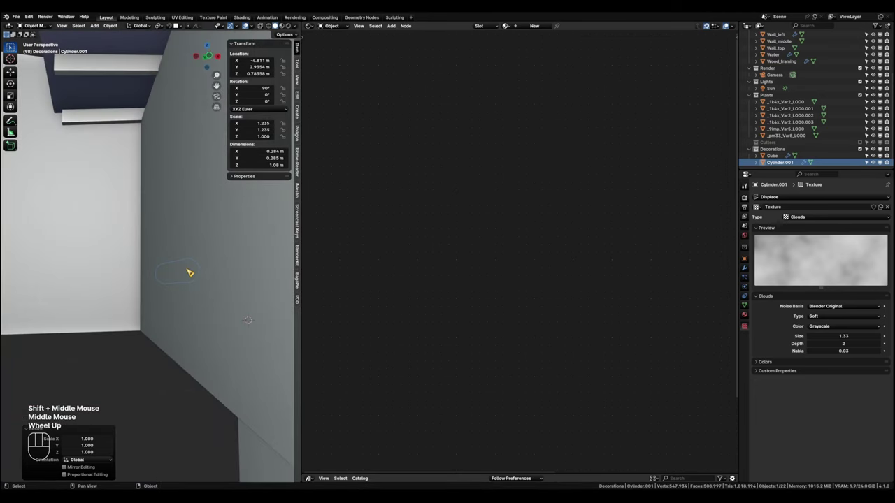
pyautogui.keyDown('shift'); pyautogui.moveTo(189, 273); pyautogui.dragTo(158, 249, button='middle'); pyautogui.keyUp('shift')
pyautogui.scroll(2, 174, 270)
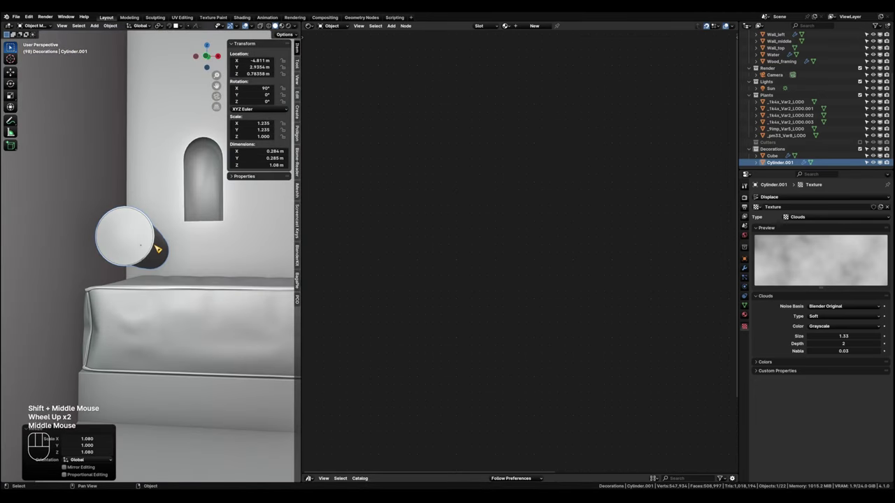
pyautogui.press('g')
pyautogui.middleClick(159, 253)
pyautogui.click(160, 260)
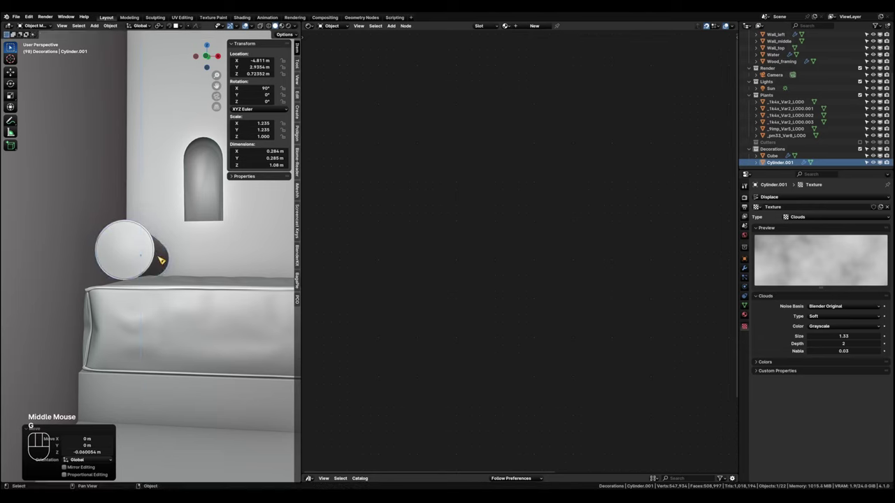
# Shift the bolster along X to about -4.866 m, against the side wall at the end of the cushion.
pyautogui.keyDown('shift'); pyautogui.moveTo(159, 256); pyautogui.dragTo(173, 296, button='middle'); pyautogui.keyUp('shift')
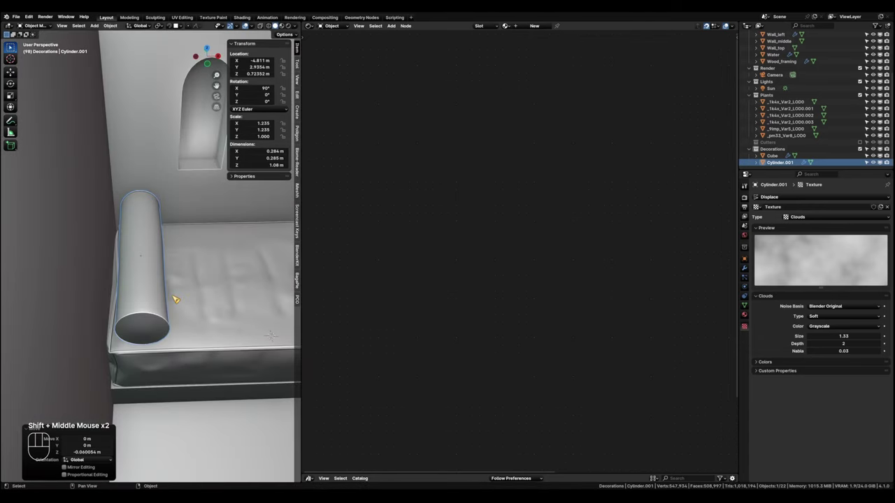
pyautogui.press('g')
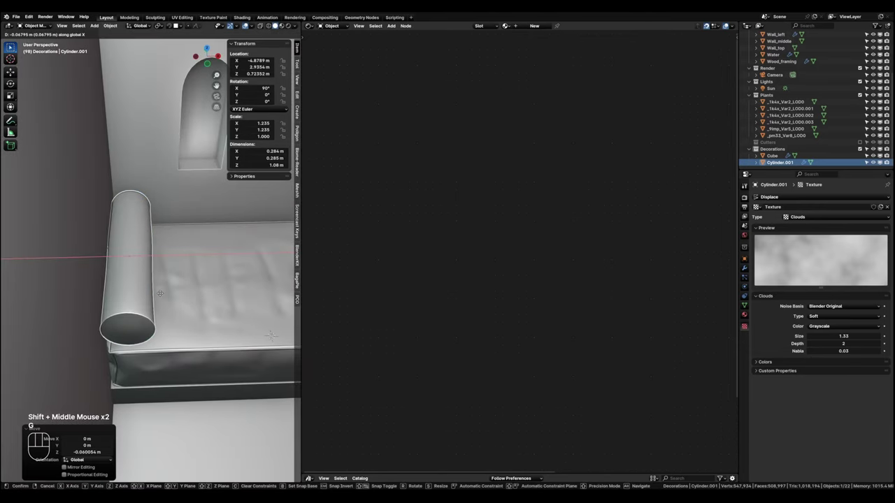
pyautogui.click(164, 305)
pyautogui.keyDown('shift'); pyautogui.moveTo(164, 305); pyautogui.dragTo(135, 283, button='middle'); pyautogui.keyUp('shift')
pyautogui.press('g')
pyautogui.press('x')
pyautogui.click(162, 294)
pyautogui.scroll(-2, 140, 256)
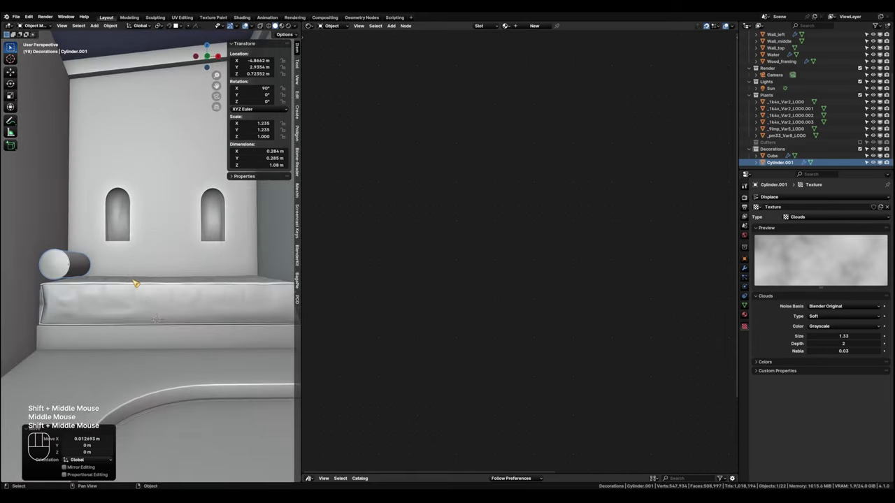
# Fine-tune the bolster in the camera view to X about -4.840 m and Z about 0.7207 m, with a cross-section scale of about 1.392.
pyautogui.press('KP_0')
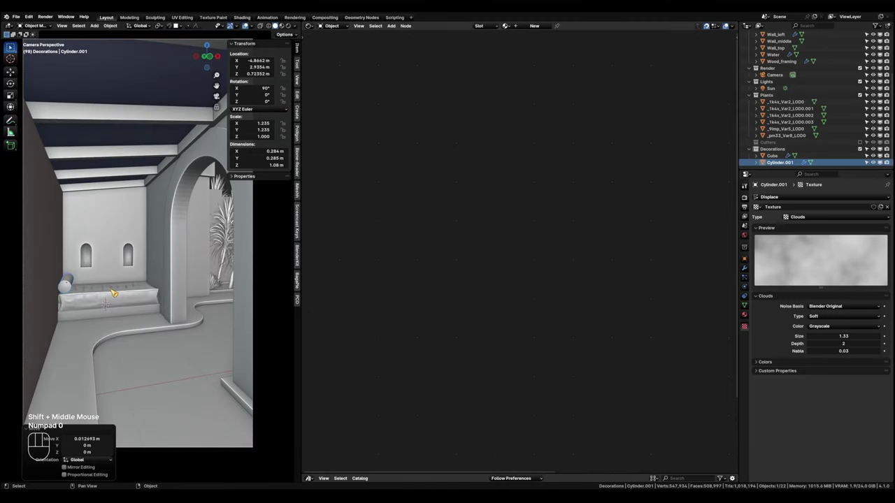
pyautogui.press('g')
pyautogui.press('z')
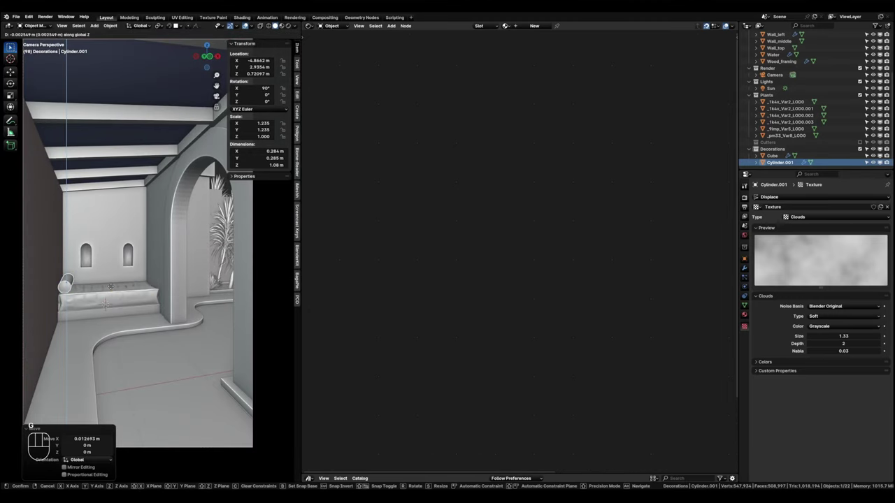
pyautogui.click(110, 286)
# Make a linked duplicate of the bolster about 1.98 m along X at the cushion's other end and rotate it 180° about Z.
pyautogui.hotkey('alt', 'd')
pyautogui.press('x')
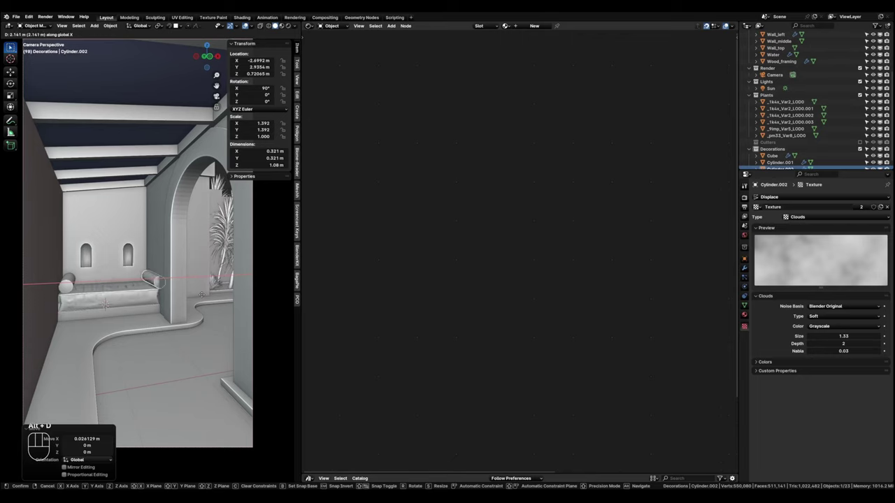
pyautogui.click(196, 293)
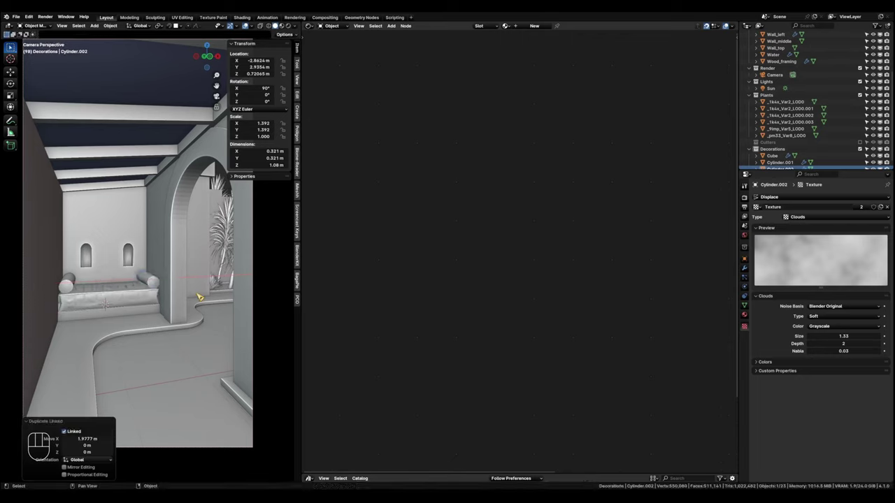
pyautogui.write('rz')
pyautogui.write('180')
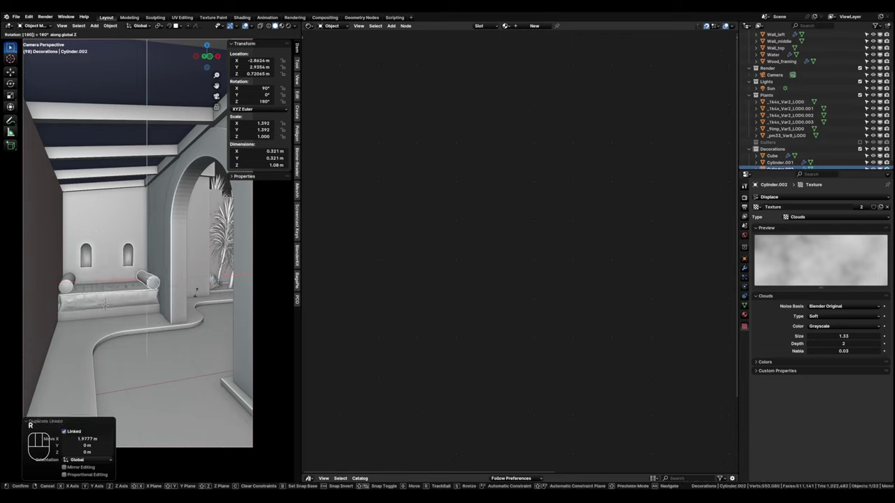
pyautogui.click(199, 297)
# Examine the duplicated bolster's piped end and how both bolsters sit on the cushion.
pyautogui.scroll(6, 152, 285)
pyautogui.keyDown('shift'); pyautogui.moveTo(160, 249); pyautogui.dragTo(148, 240, button='middle'); pyautogui.keyUp('shift')
pyautogui.scroll(2, 178, 308)
pyautogui.keyDown('shift'); pyautogui.moveTo(140, 279); pyautogui.dragTo(174, 246, button='middle'); pyautogui.keyUp('shift')
pyautogui.scroll(-2, 189, 294)
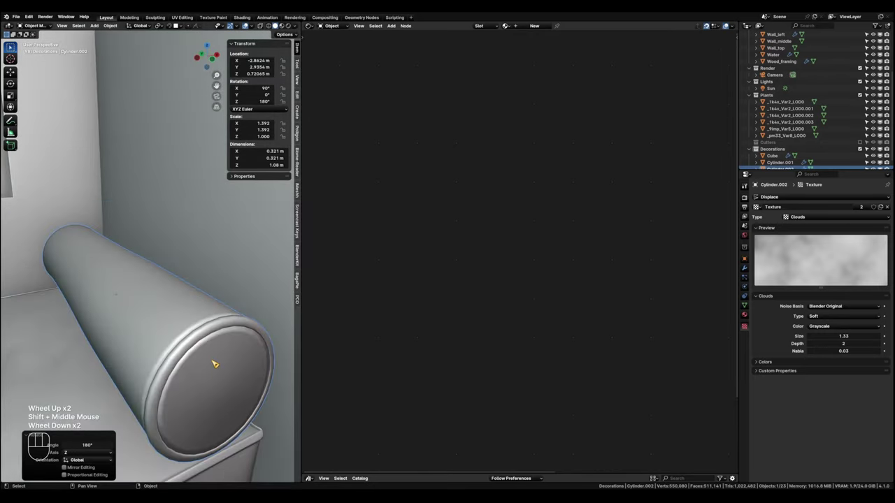
pyautogui.keyDown('shift'); pyautogui.moveTo(210, 363); pyautogui.dragTo(32, 356, button='middle'); pyautogui.keyUp('shift')
pyautogui.scroll(-2, 105, 328)
pyautogui.moveTo(102, 334); pyautogui.dragTo(213, 254, button='middle')
pyautogui.scroll(-1, 166, 275)
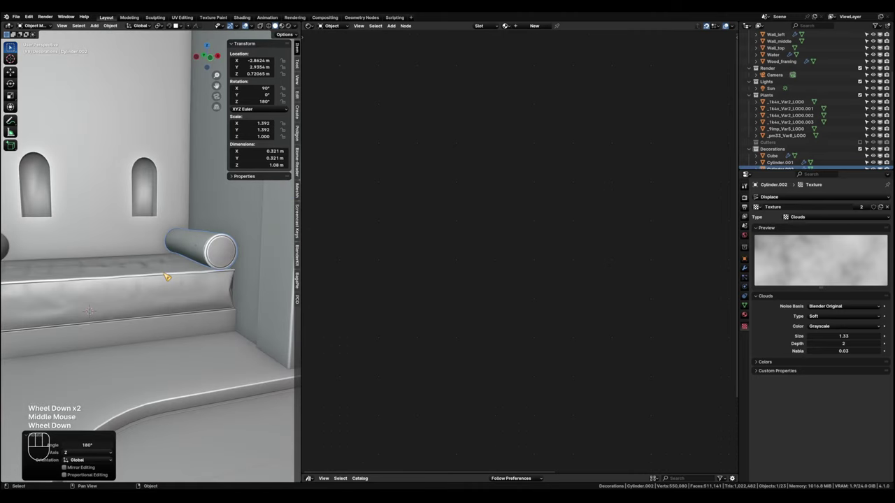
pyautogui.keyDown('shift'); pyautogui.moveTo(166, 275); pyautogui.dragTo(181, 293, button='middle'); pyautogui.keyUp('shift')
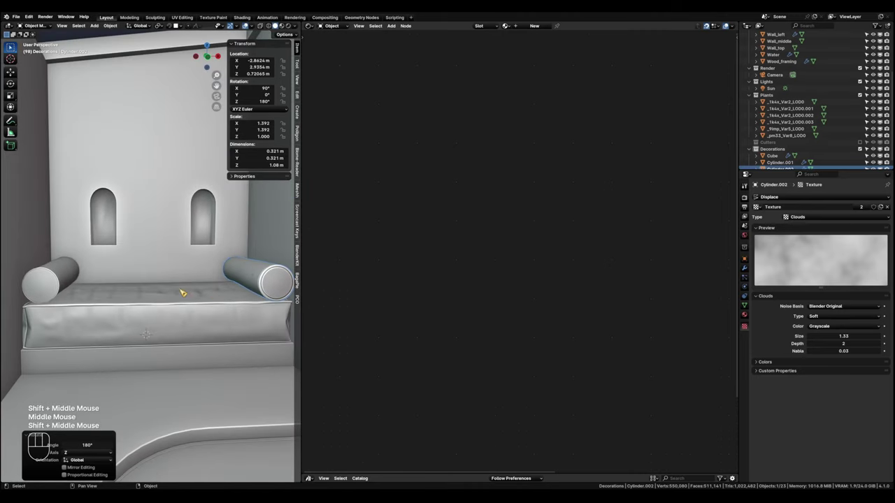
pyautogui.scroll(-1, 238, 293)
pyautogui.scroll(1, 238, 294)
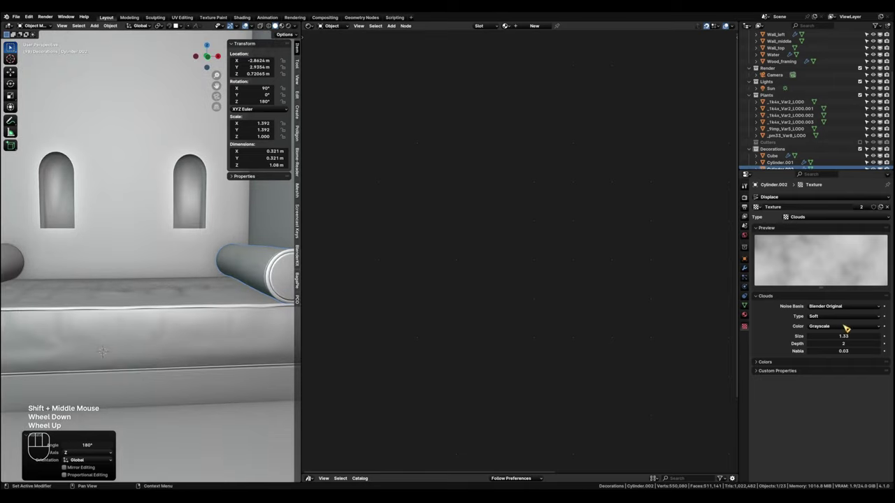
# Set the duplicated bolster's Displace strength to 0.020 so it differs from the original.
pyautogui.click(744, 267)
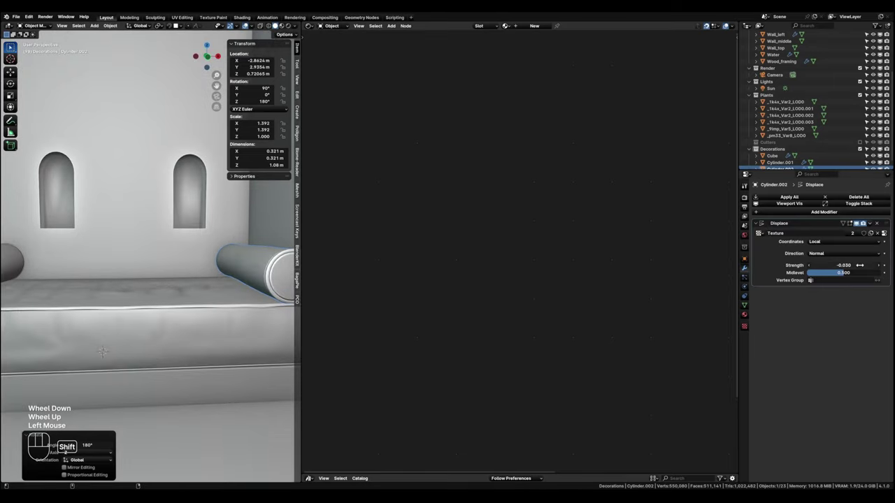
pyautogui.keyDown('shift'); pyautogui.click(844, 265); pyautogui.keyUp('shift')
pyautogui.keyDown('shift'); pyautogui.moveTo(843, 265); pyautogui.dragTo(863, 265); pyautogui.keyUp('shift')
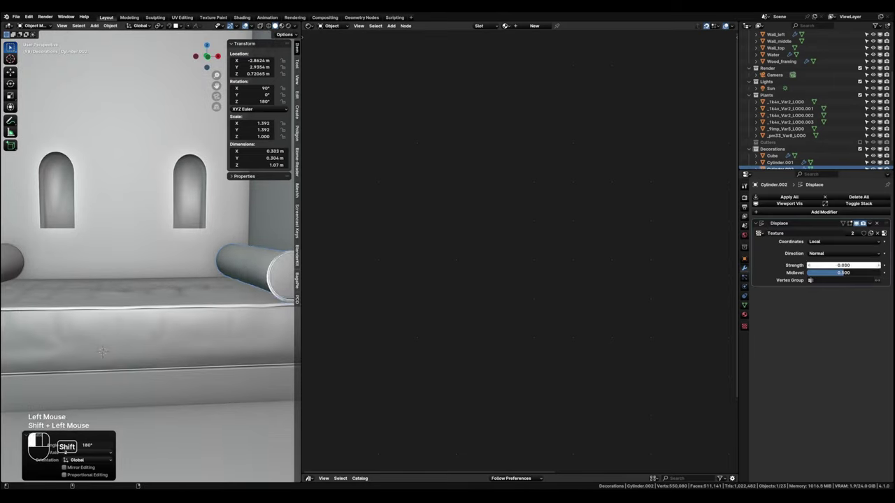
pyautogui.scroll(-2, 250, 354)
pyautogui.keyDown('shift'); pyautogui.moveTo(250, 348); pyautogui.dragTo(217, 341, button='middle'); pyautogui.keyUp('shift')
pyautogui.scroll(-2, 216, 339)
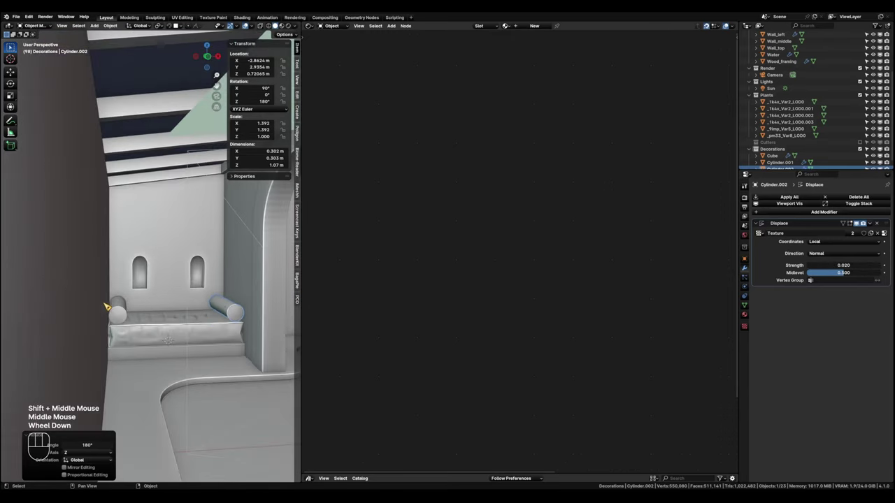
# Link the cushion's Fabric001_4K material to both bolsters.
pyautogui.keyDown('shift'); pyautogui.click(129, 318); pyautogui.keyUp('shift')
pyautogui.keyDown('shift'); pyautogui.click(203, 331); pyautogui.keyUp('shift')
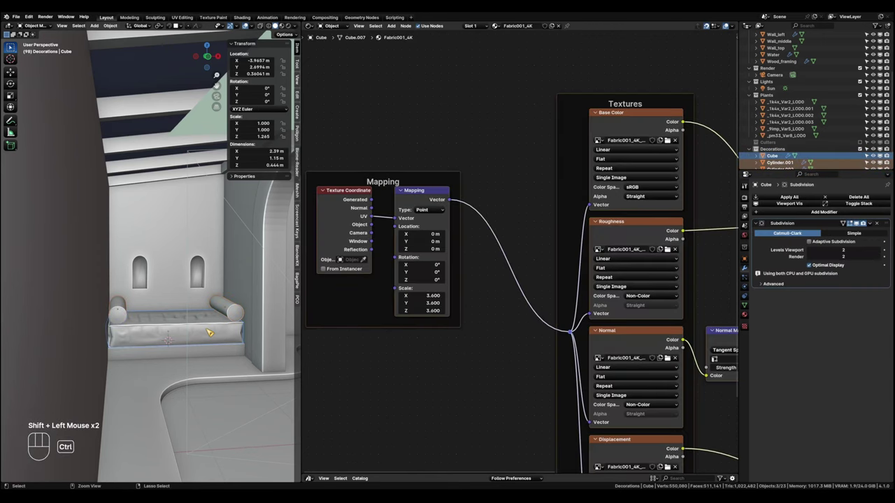
pyautogui.hotkey('ctrl', 'l')
pyautogui.click(208, 333)
pyautogui.press('Tab')
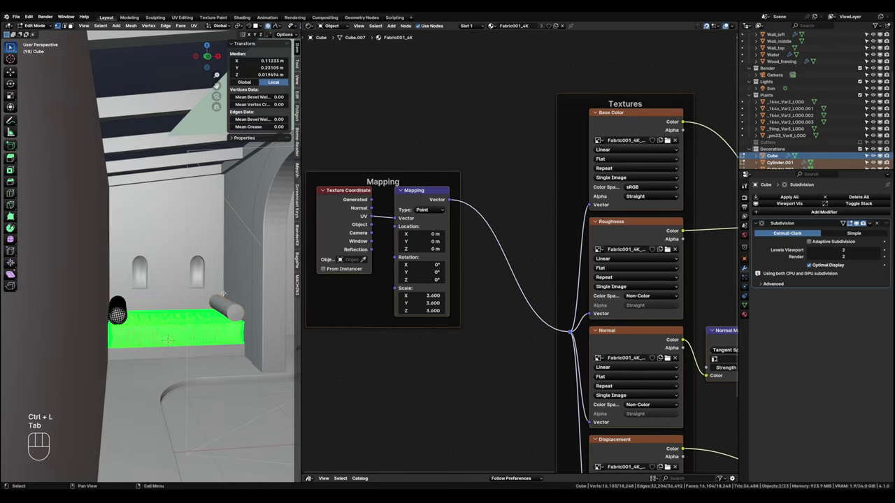
pyautogui.press('Tab')
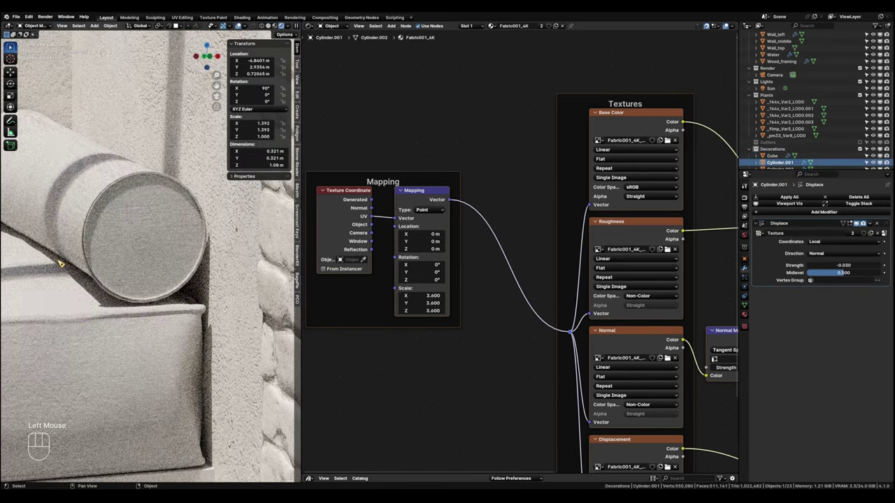
# Inspect the fabric-covered bolsters in the rendered view, both up close and through the scene camera.
pyautogui.moveTo(83, 320); pyautogui.dragTo(161, 306, button='middle')
pyautogui.scroll(-3, 201, 324)
pyautogui.scroll(-1, 183, 295)
pyautogui.scroll(1, 160, 296)
pyautogui.scroll(-3, 160, 296)
pyautogui.scroll(1, 160, 323)
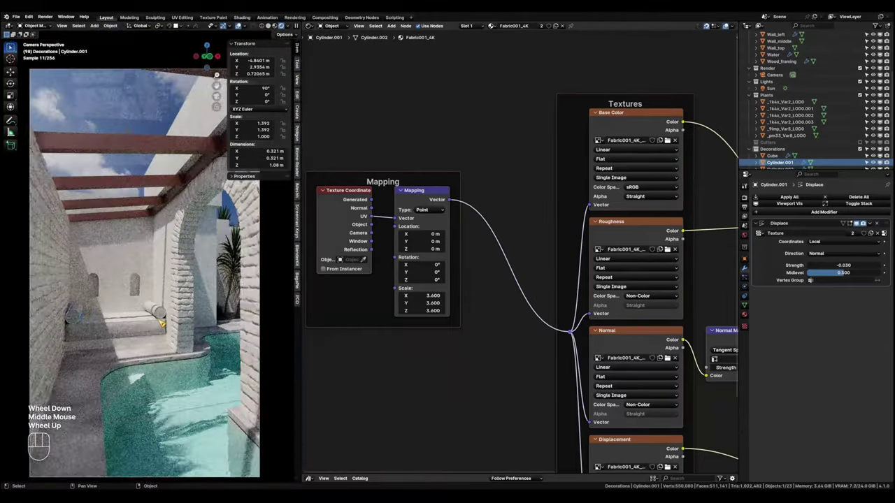
pyautogui.scroll(-2, 161, 324)
pyautogui.scroll(1, 161, 324)
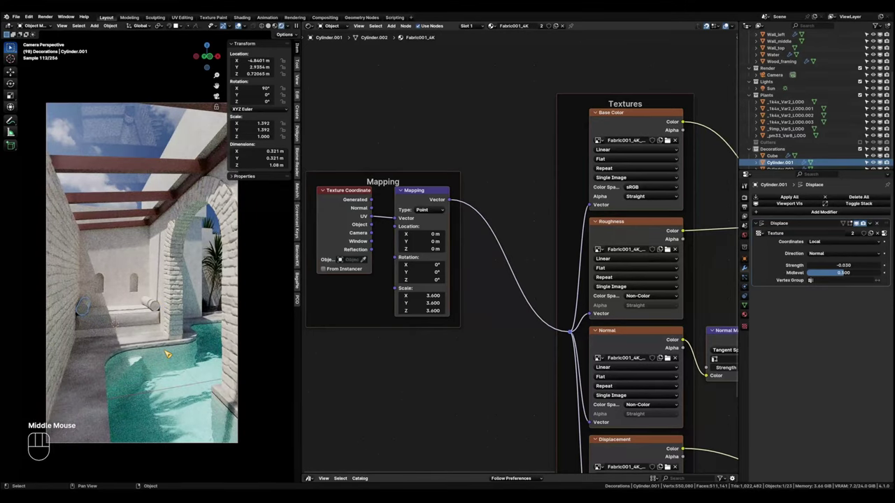
# Select the glass roof pane and move its Material Output node away from the Mix Shader to free up space.
pyautogui.scroll(-5, 360, 224)
pyautogui.click(137, 139)
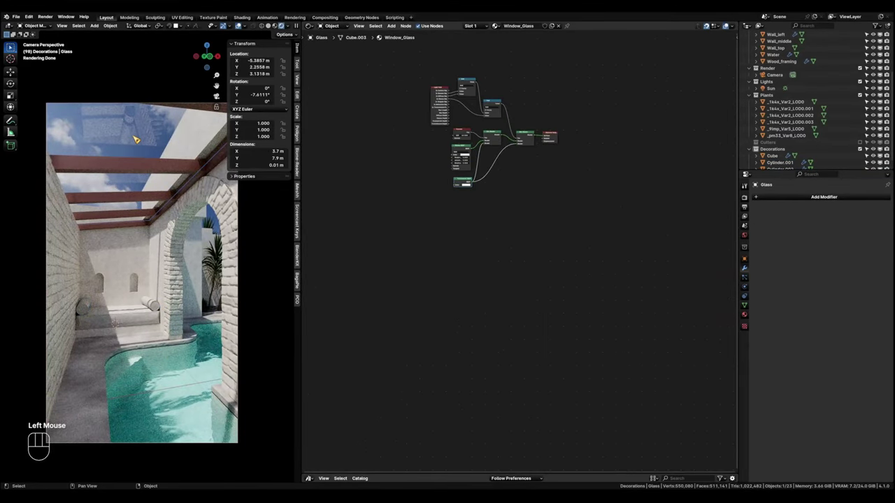
pyautogui.moveTo(399, 199); pyautogui.dragTo(470, 256, button='middle')
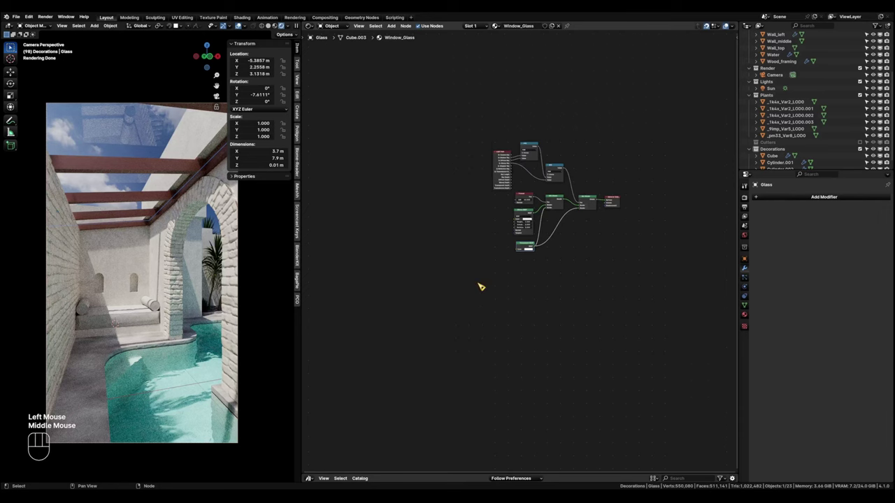
pyautogui.scroll(2, 479, 285)
pyautogui.moveTo(599, 187); pyautogui.dragTo(667, 212)
pyautogui.moveTo(591, 252); pyautogui.dragTo(511, 314, button='middle')
pyautogui.scroll(2, 511, 314)
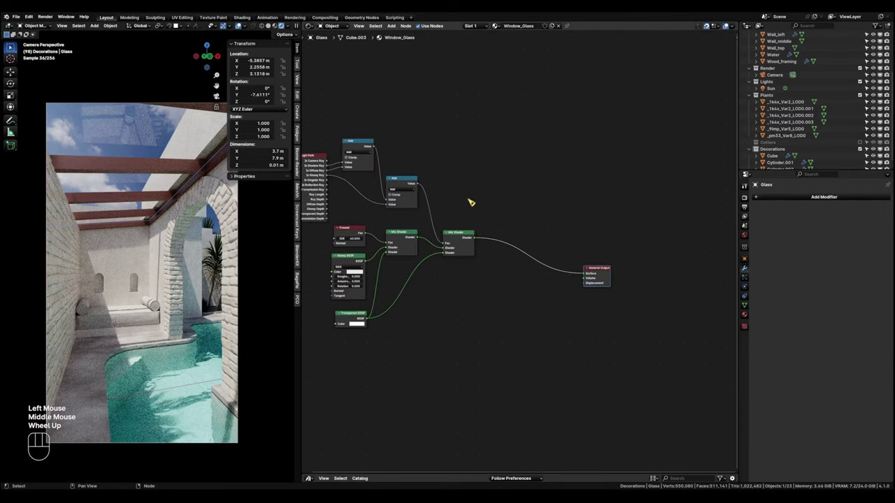
# Insert a duplicate of the last Mix Shader before the Material Output and connect a new Principled BSDF to its second shader input.
pyautogui.click(470, 239)
pyautogui.hotkey('shift', 'd')
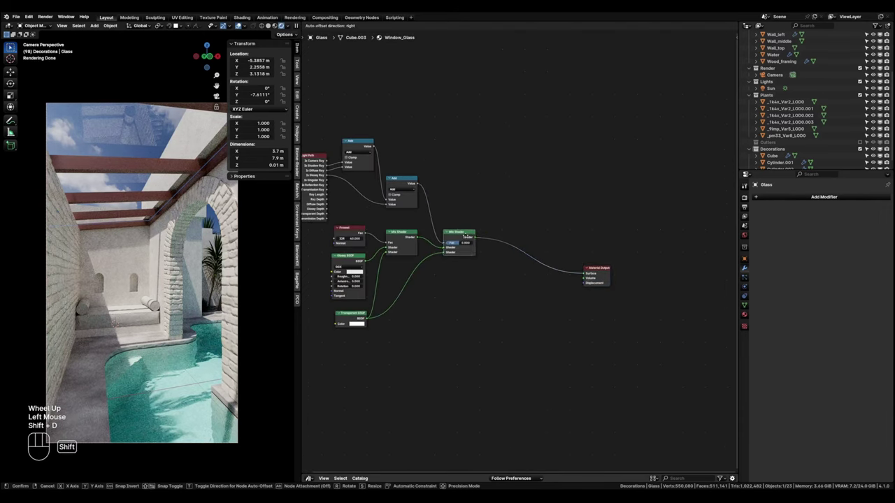
pyautogui.click(531, 289)
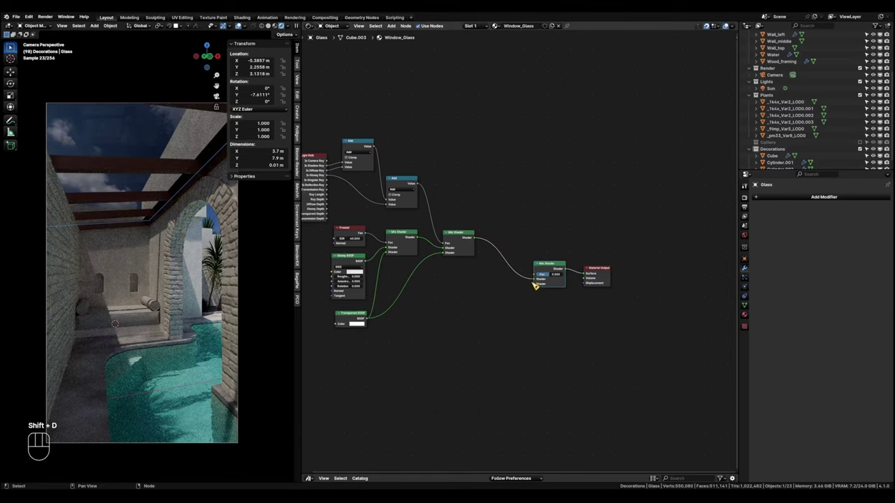
pyautogui.moveTo(537, 285); pyautogui.dragTo(452, 396)
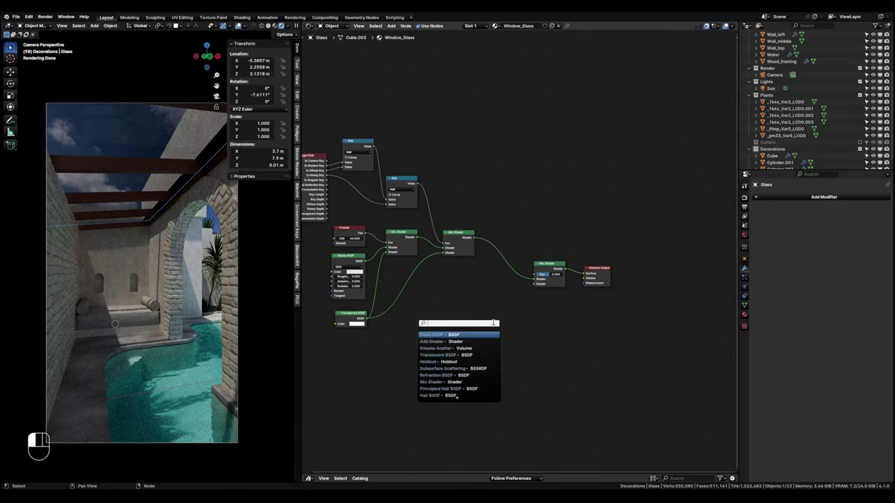
pyautogui.click(445, 335)
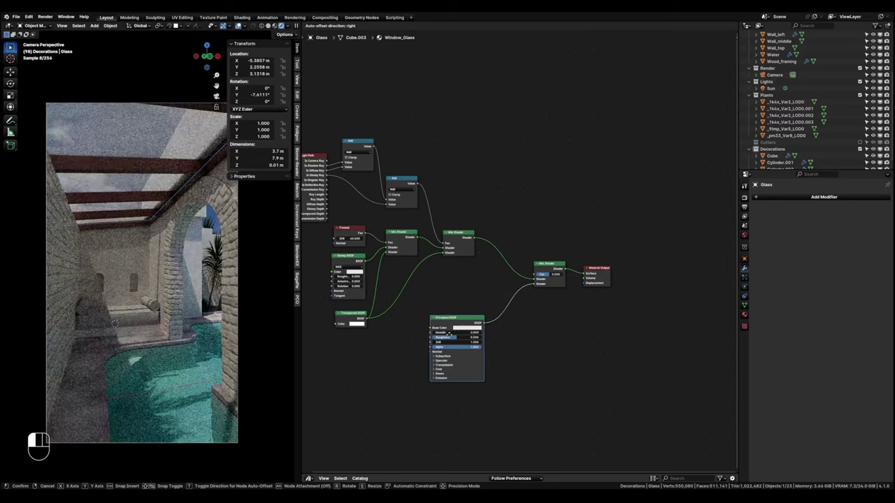
pyautogui.click(453, 346)
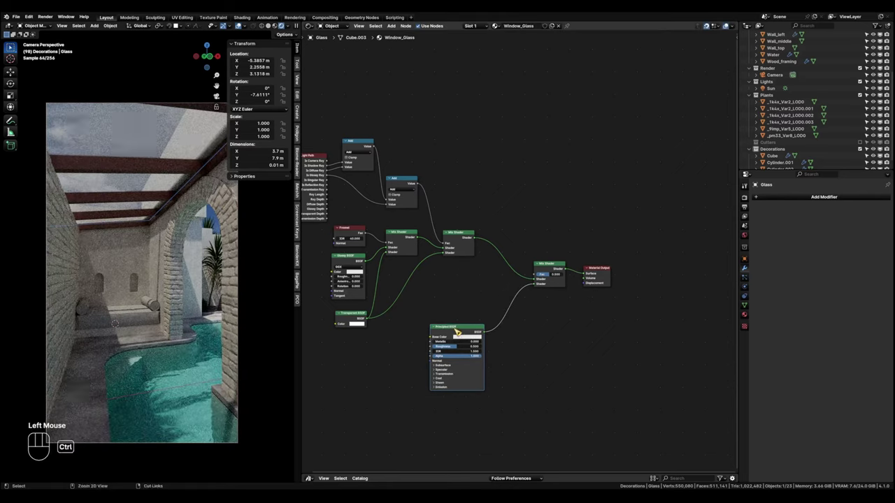
# Load the Color, NormalGL and Opacity maps from the SurfaceImperfections012_2K-JPG folder onto the Principled BSDF with Principled Texture Setup.
pyautogui.hotkey('ctrl', 'shift', 't')
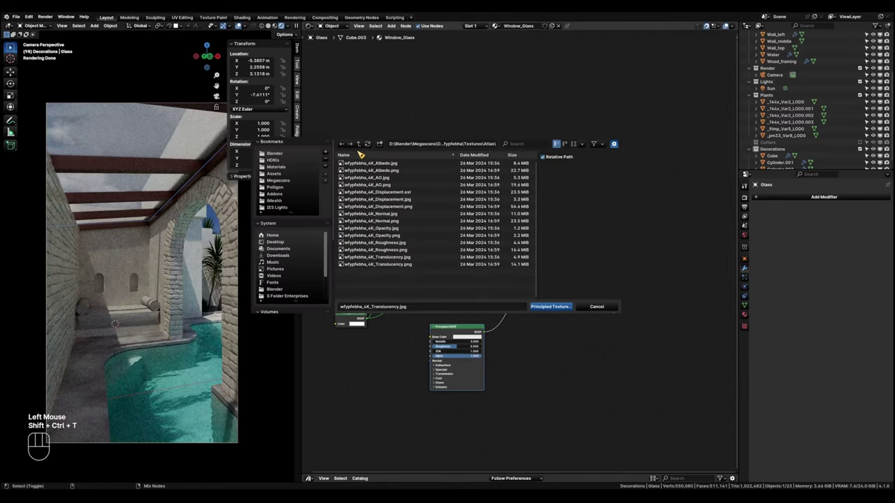
pyautogui.click(280, 167)
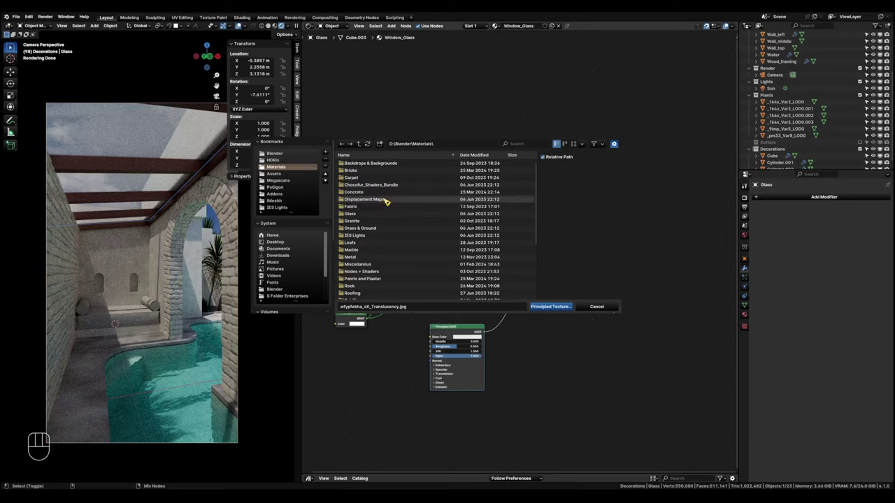
pyautogui.scroll(-5, 392, 231)
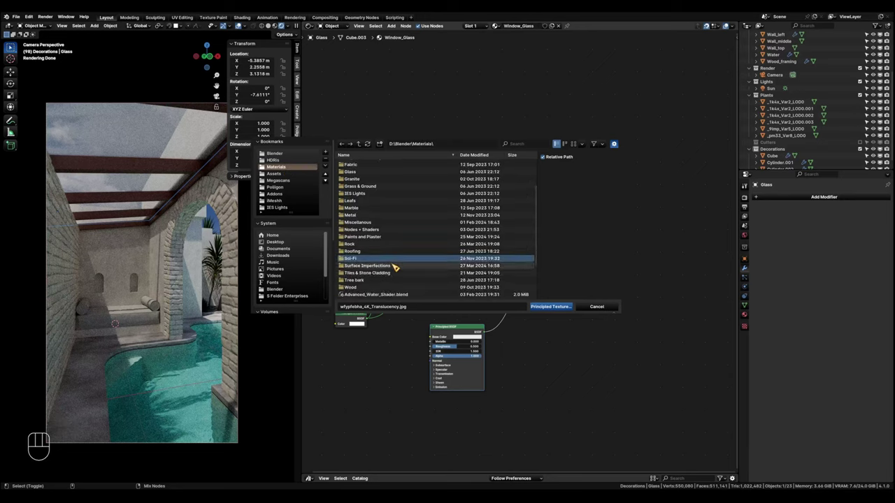
pyautogui.click(395, 270)
pyautogui.click(402, 185)
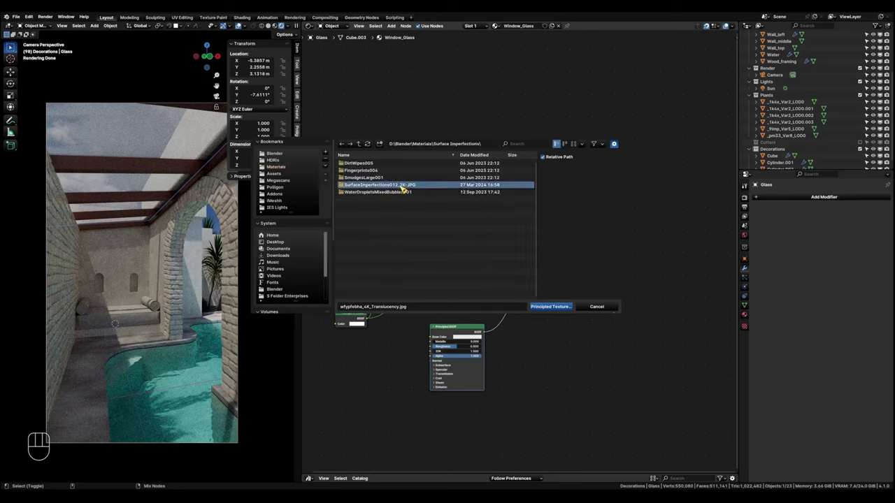
pyautogui.click(403, 186)
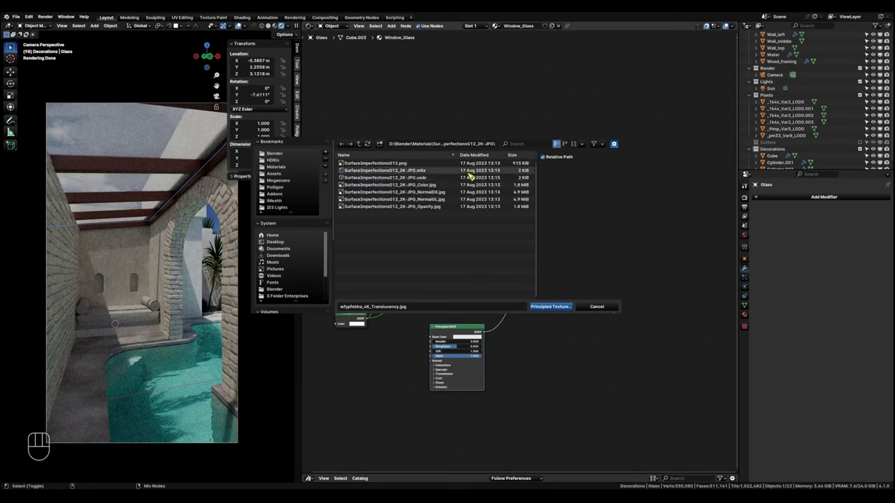
pyautogui.click(445, 185)
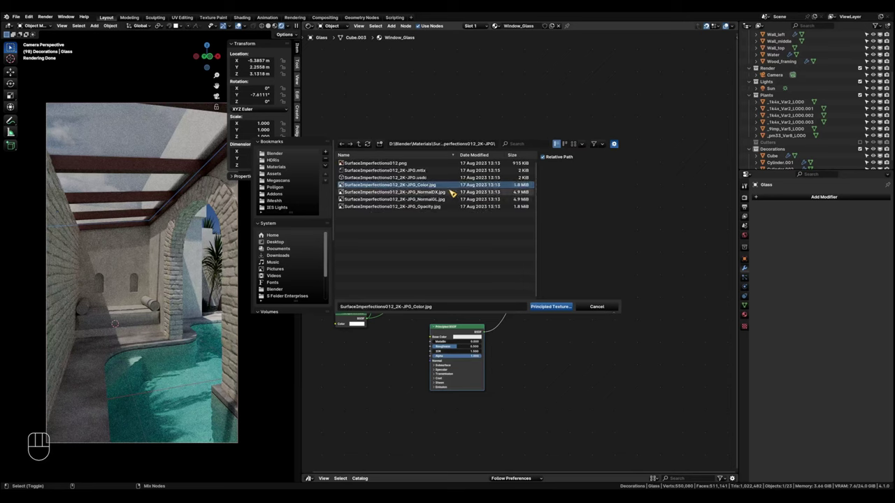
pyautogui.keyDown('shift'); pyautogui.click(450, 206); pyautogui.keyUp('shift')
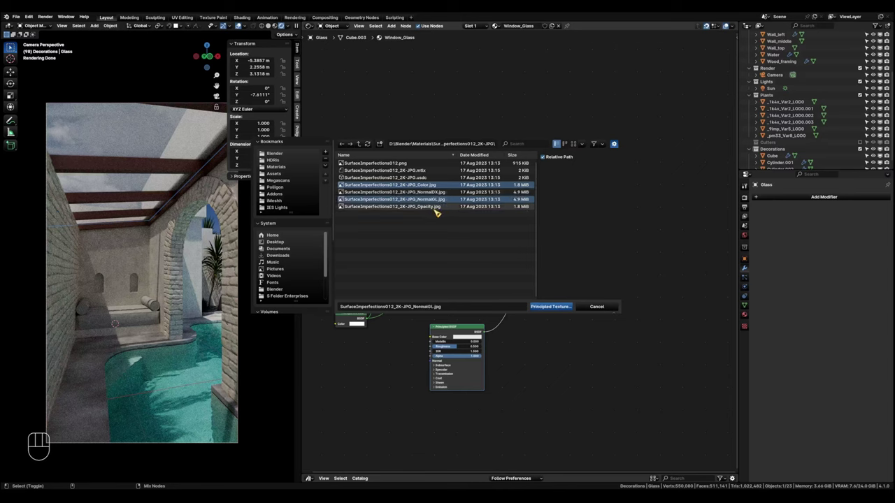
pyautogui.click(561, 307)
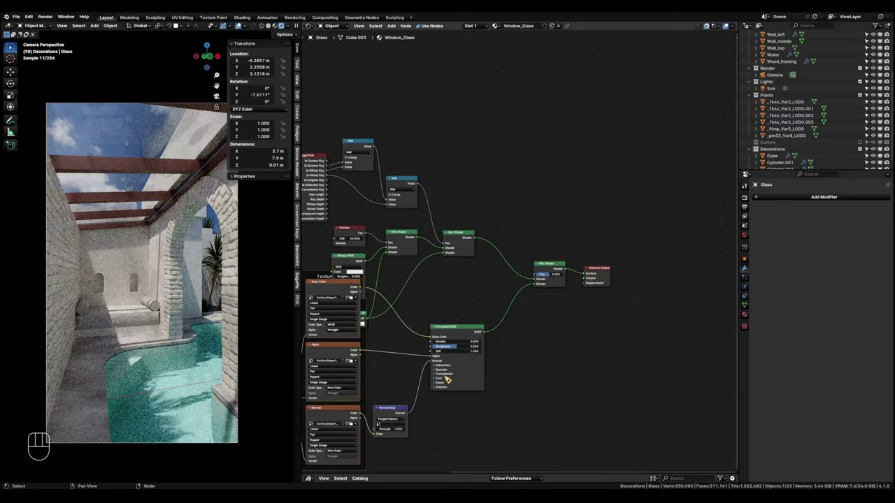
# Move the new Mapping and Textures node frames down, clear of the original glass shader nodes.
pyautogui.scroll(-2, 419, 344)
pyautogui.moveTo(419, 353); pyautogui.dragTo(579, 314, button='middle')
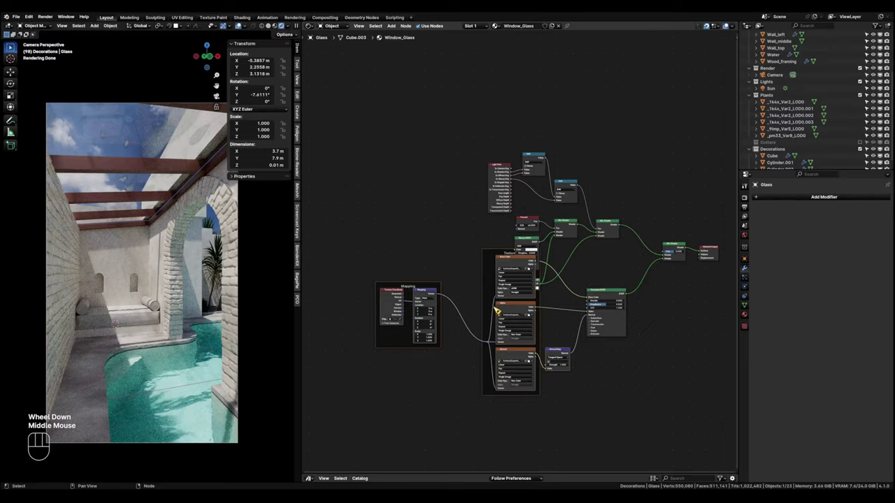
pyautogui.moveTo(487, 252); pyautogui.dragTo(487, 302)
# Set the surface imperfection texture's Mapping scale to 4.300 on X, Y and Z, checking the roof glass from above.
pyautogui.keyDown('shift'); pyautogui.moveTo(183, 163); pyautogui.dragTo(215, 333, button='middle'); pyautogui.keyUp('shift')
pyautogui.scroll(-2, 174, 259)
pyautogui.scroll(-2, 217, 333)
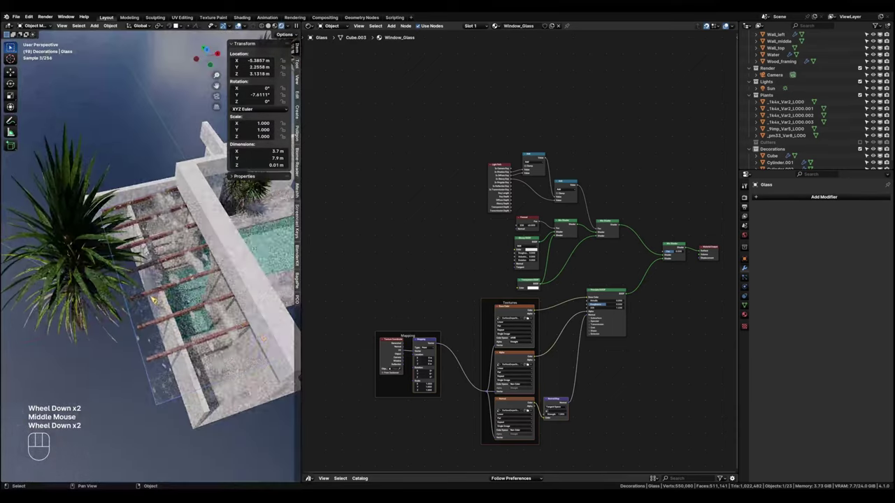
pyautogui.scroll(2, 210, 328)
pyautogui.moveTo(358, 412); pyautogui.dragTo(272, 386, button='middle')
pyautogui.scroll(2, 773, 398)
pyautogui.scroll(4, 348, 423)
pyautogui.moveTo(381, 406); pyautogui.dragTo(519, 403, button='middle')
pyautogui.scroll(2, 527, 403)
pyautogui.moveTo(451, 300); pyautogui.dragTo(579, 313)
pyautogui.moveTo(526, 360); pyautogui.dragTo(373, 354, button='middle')
pyautogui.scroll(1, 542, 388)
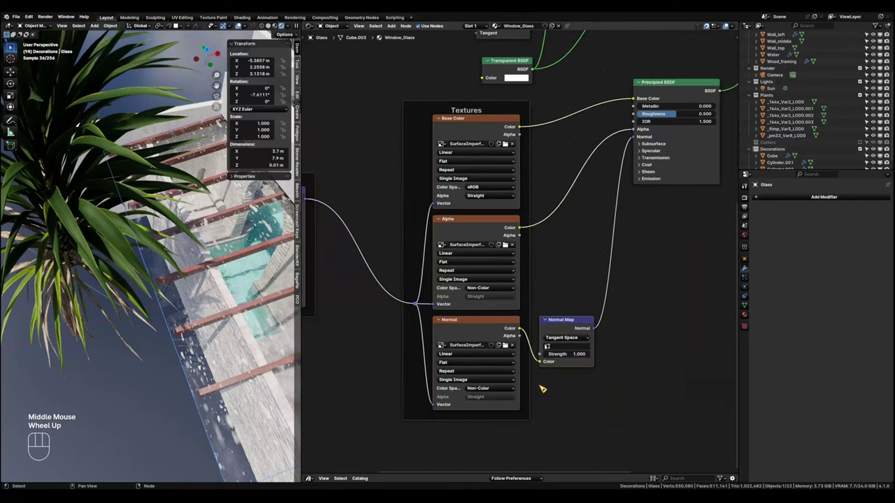
pyautogui.scroll(-2, 563, 224)
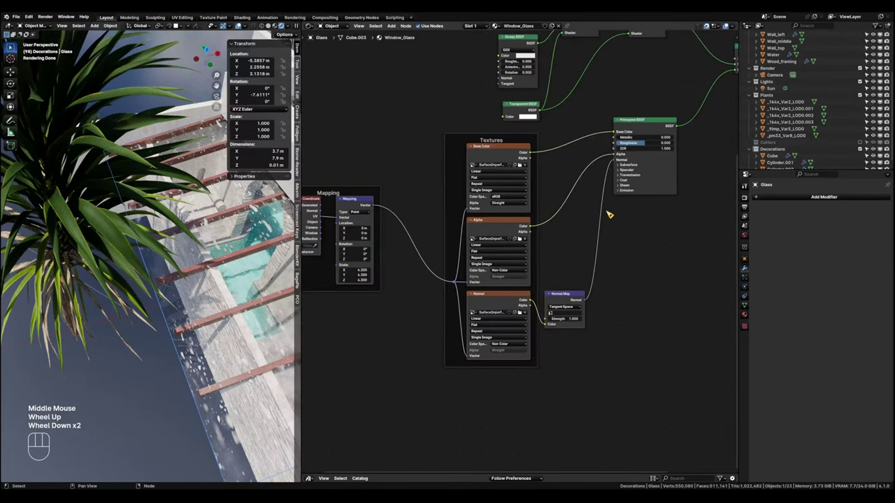
# Set the factor of the final Mix Shader in the Window_Glass material to about 0.213, judging it through the camera view.
pyautogui.moveTo(609, 215); pyautogui.dragTo(411, 340, button='middle')
pyautogui.moveTo(563, 206); pyautogui.dragTo(565, 292, button='middle')
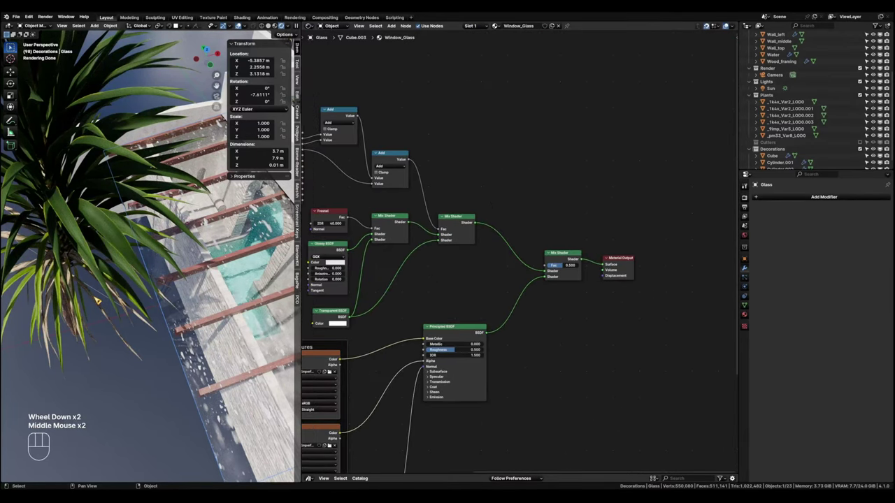
pyautogui.press('KP_0')
pyautogui.moveTo(552, 266); pyautogui.dragTo(525, 266)
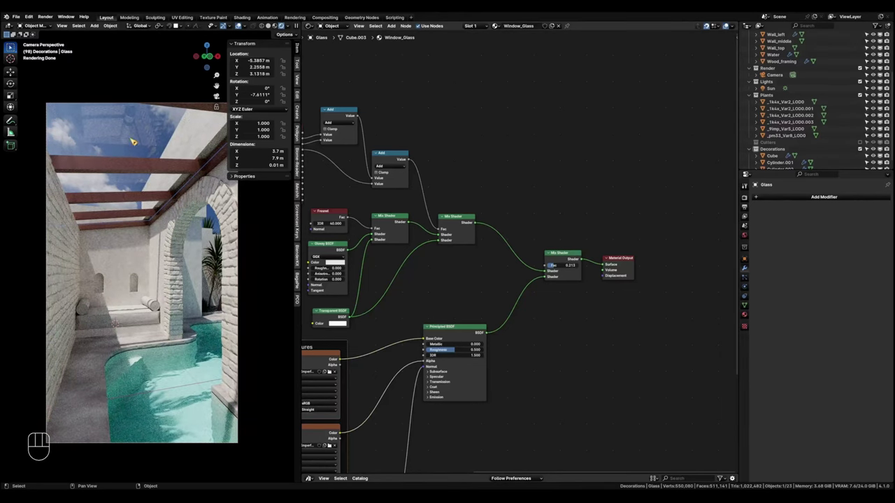
# Set the Window_Glass texture mapping scale to about 7.6 on all axes and widen the 3D viewport.
pyautogui.moveTo(356, 376); pyautogui.dragTo(663, 233, button='middle')
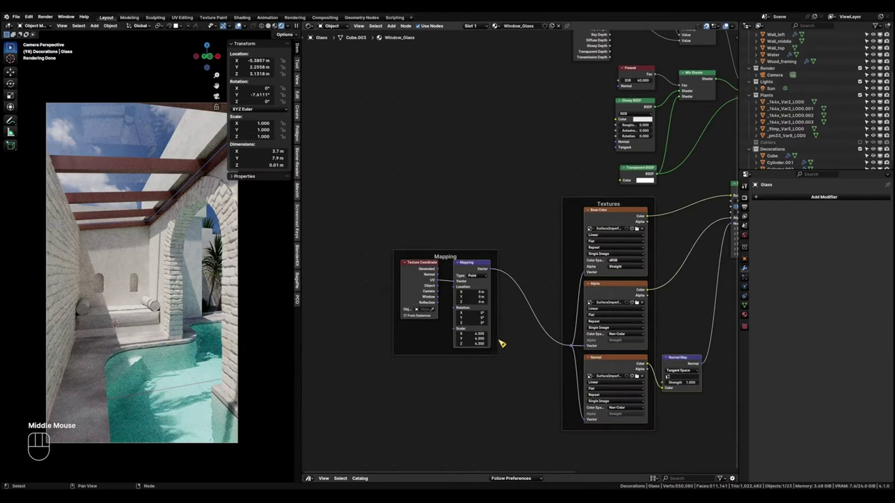
pyautogui.moveTo(482, 333); pyautogui.dragTo(500, 343)
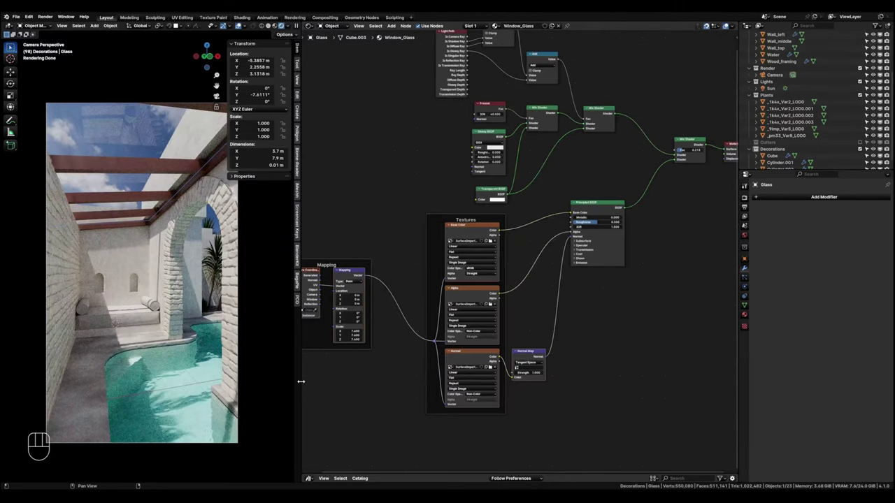
pyautogui.moveTo(301, 381); pyautogui.dragTo(523, 381)
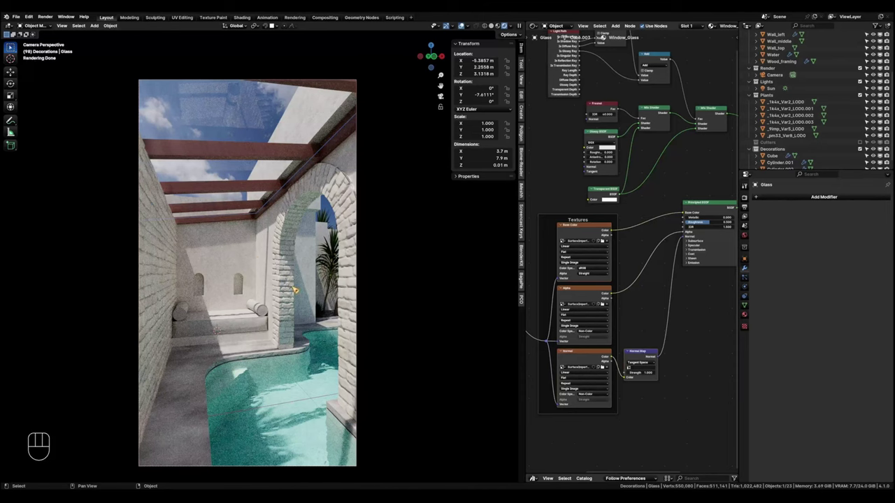
# Enable the Cutters collection, raise its Cylinder about 0.188 m along Z to shift the wall niches, and exclude the collection again.
pyautogui.click(861, 142)
pyautogui.click(788, 150)
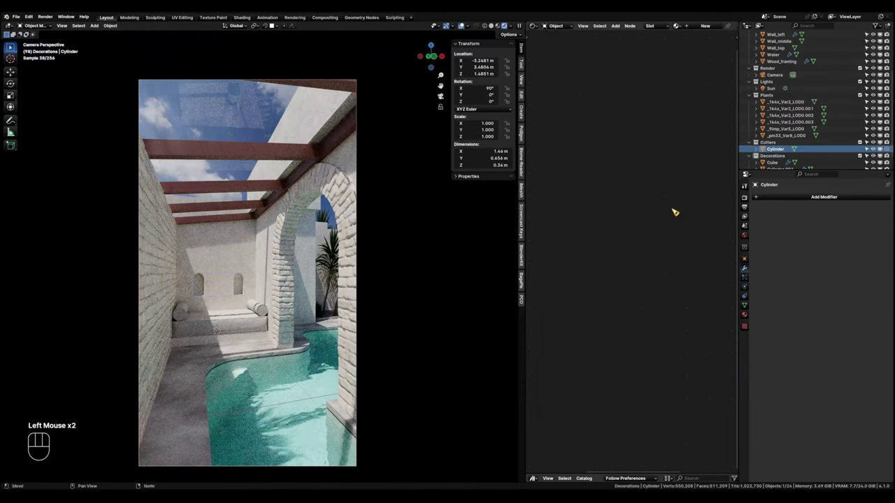
pyautogui.press('g')
pyautogui.press('z')
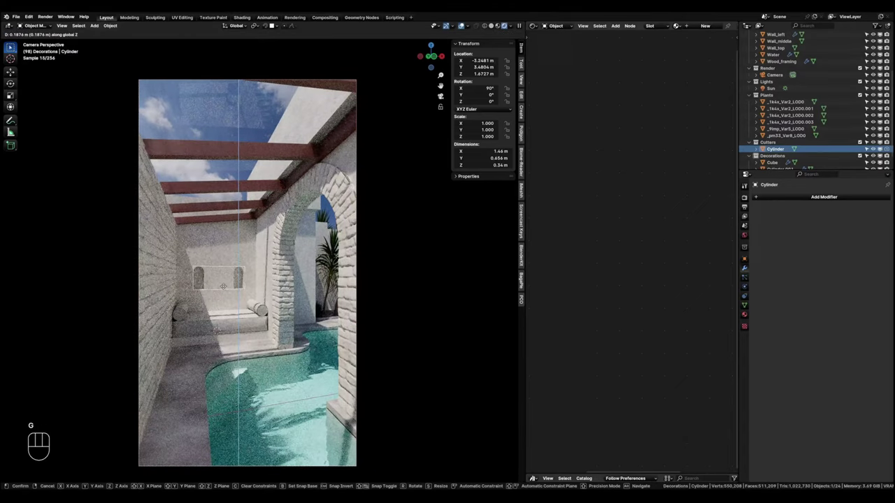
pyautogui.click(223, 286)
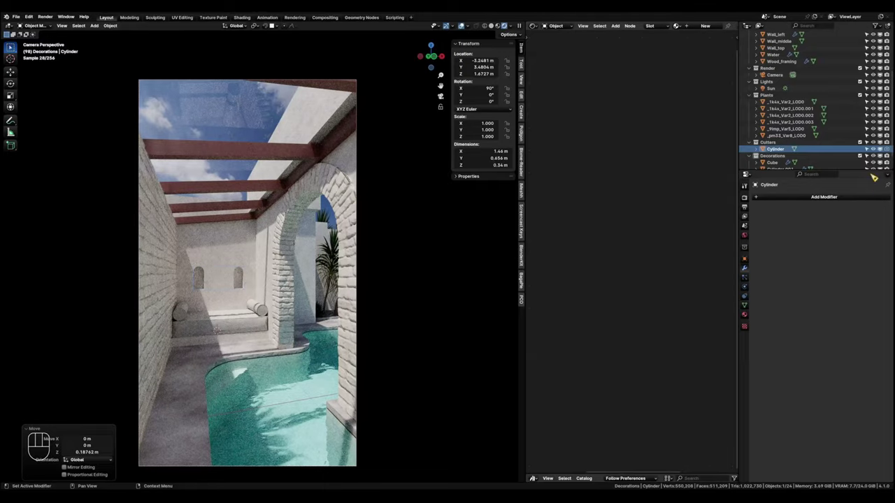
pyautogui.click(859, 142)
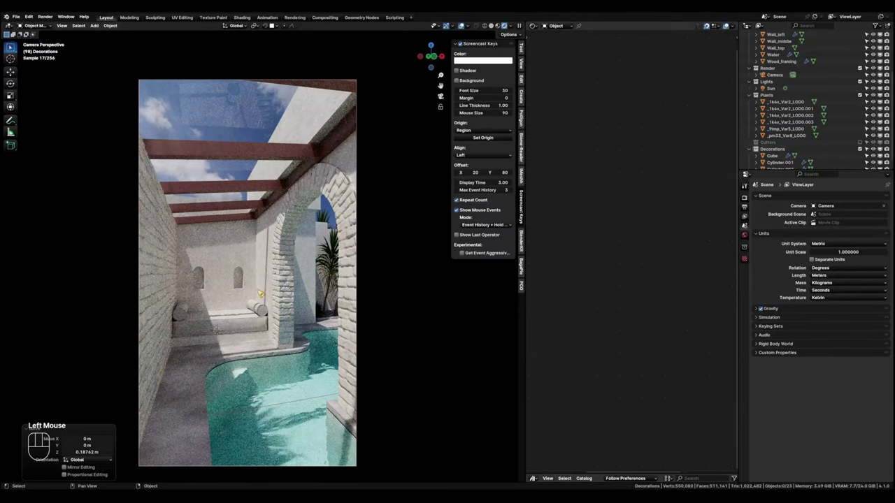
# Place the 3D cursor on the bench seat beside the back wall below the niches.
pyautogui.keyDown('shift'); pyautogui.moveTo(260, 294); pyautogui.dragTo(248, 341, button='middle'); pyautogui.keyUp('shift')
pyautogui.scroll(3, 255, 308)
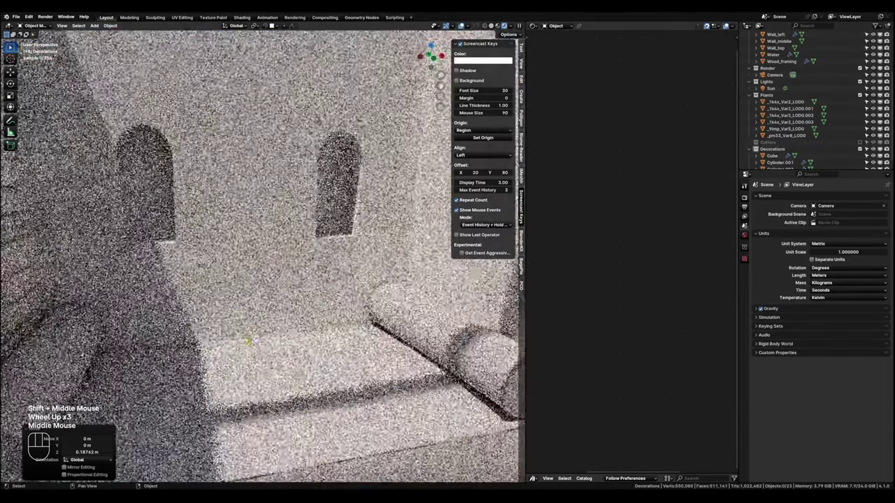
pyautogui.keyDown('shift'); pyautogui.rightClick(343, 326); pyautogui.keyUp('shift')
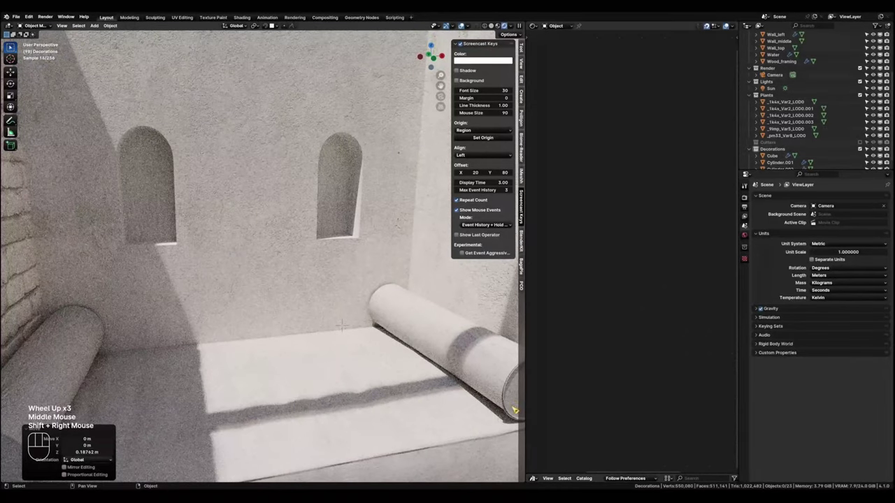
# Search the BlenderKit models for "pillow" and place the Cushion-02 asset on the bench near the back wall.
pyautogui.click(520, 240)
pyautogui.click(480, 108)
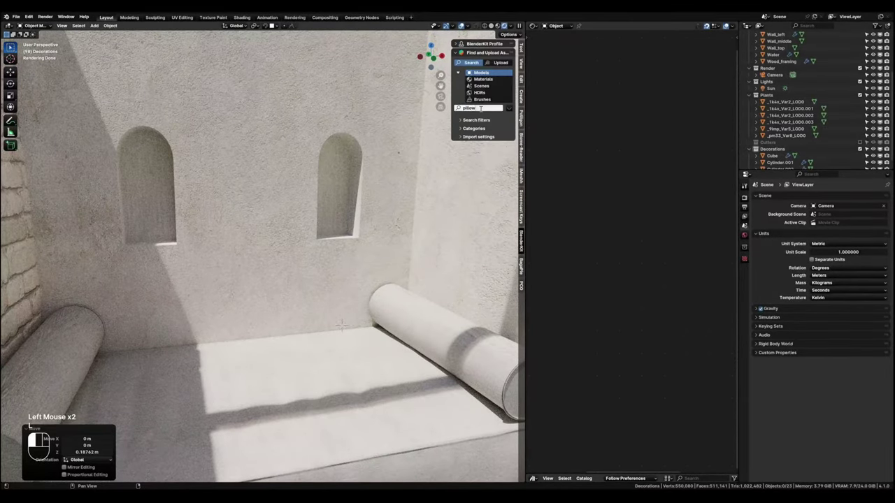
pyautogui.press('Return')
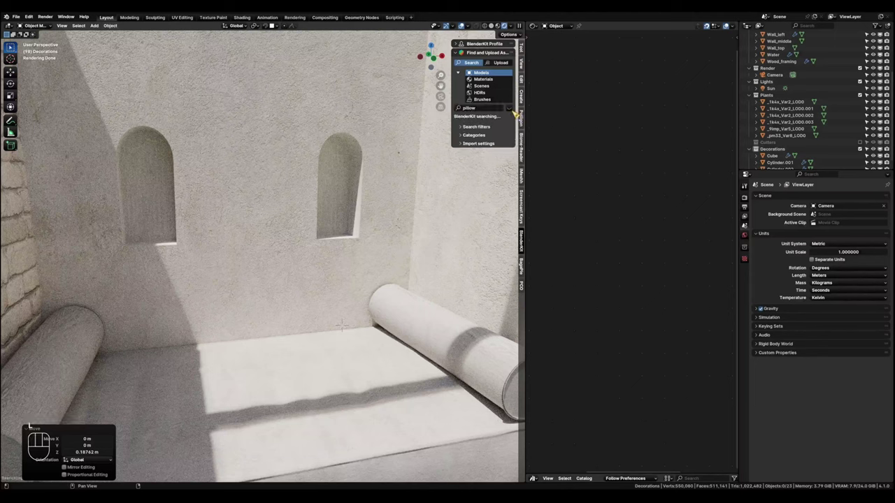
pyautogui.click(510, 110)
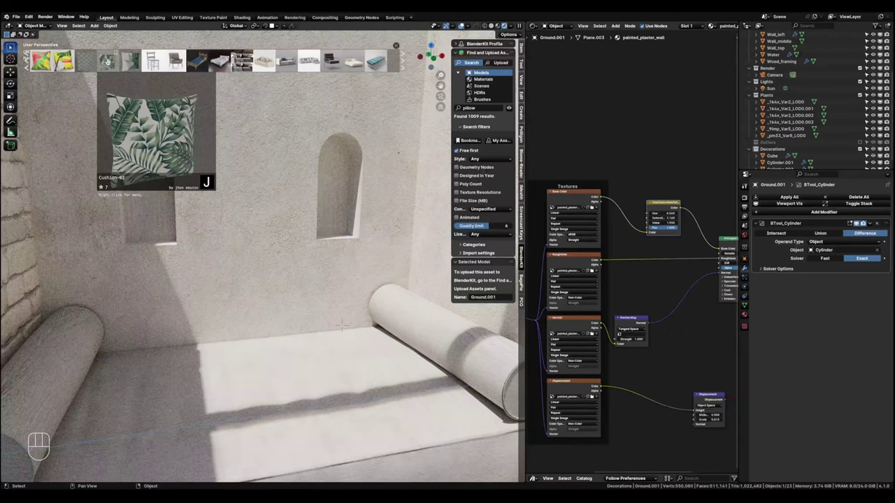
pyautogui.moveTo(342, 325); pyautogui.dragTo(347, 320)
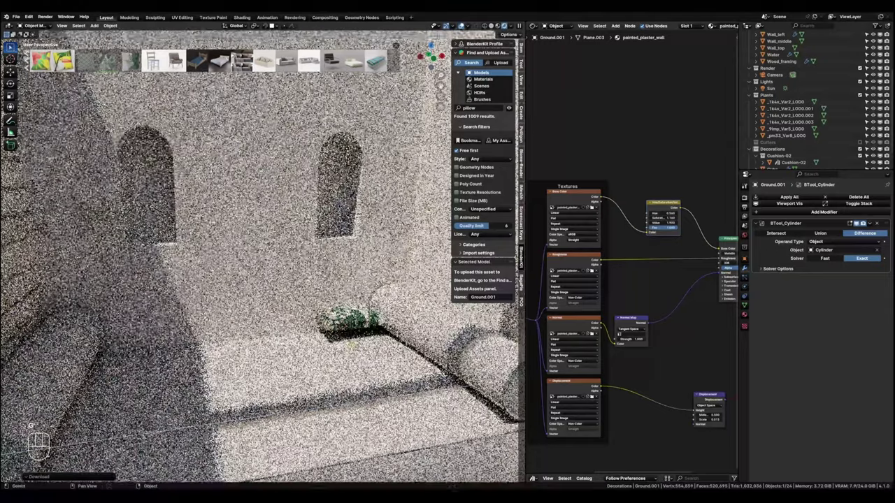
# Move the cushion horizontally across the bench by about -0.24 m in X and -0.38 m in Y, keeping its height.
pyautogui.click(350, 325)
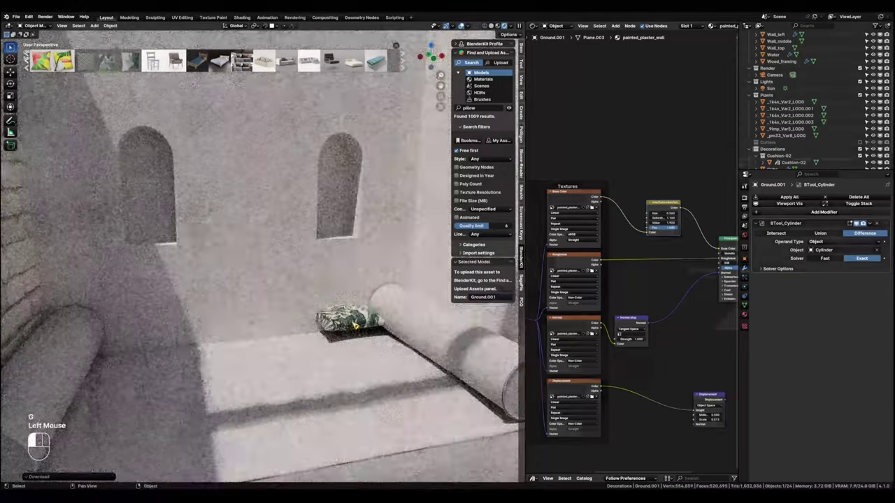
pyautogui.keyDown('shift'); pyautogui.moveTo(287, 220); pyautogui.dragTo(351, 360, button='middle'); pyautogui.keyUp('shift')
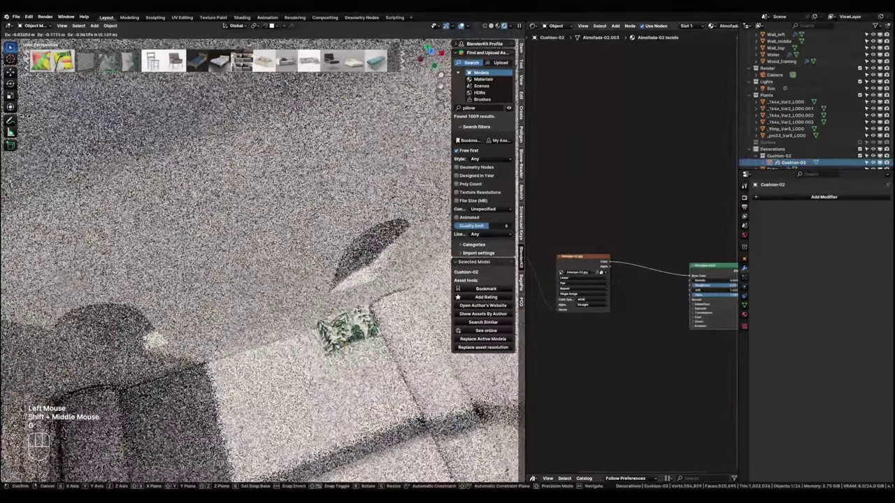
pyautogui.press('g')
pyautogui.hotkey('shift', 'z')
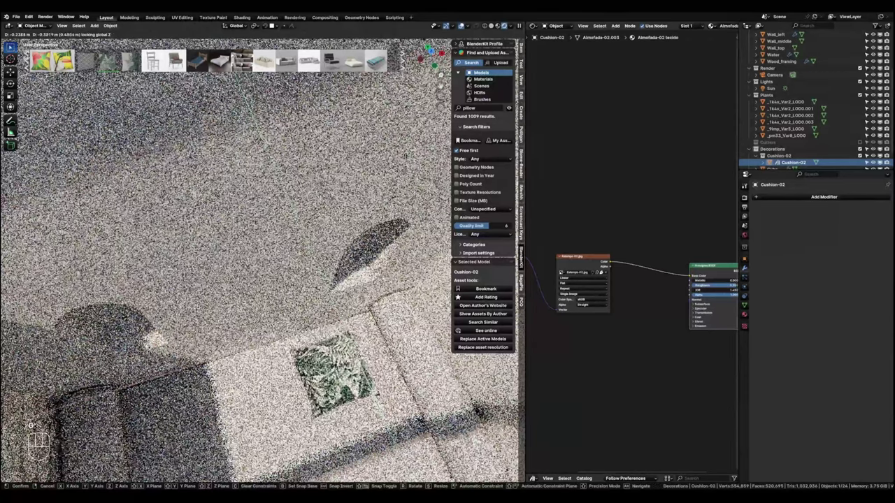
pyautogui.click(283, 369)
# Tilt the cushion upright by about 70.4° around the X axis and lift it about 0.21 m.
pyautogui.keyDown('shift'); pyautogui.moveTo(350, 151); pyautogui.dragTo(349, 129, button='middle'); pyautogui.keyUp('shift')
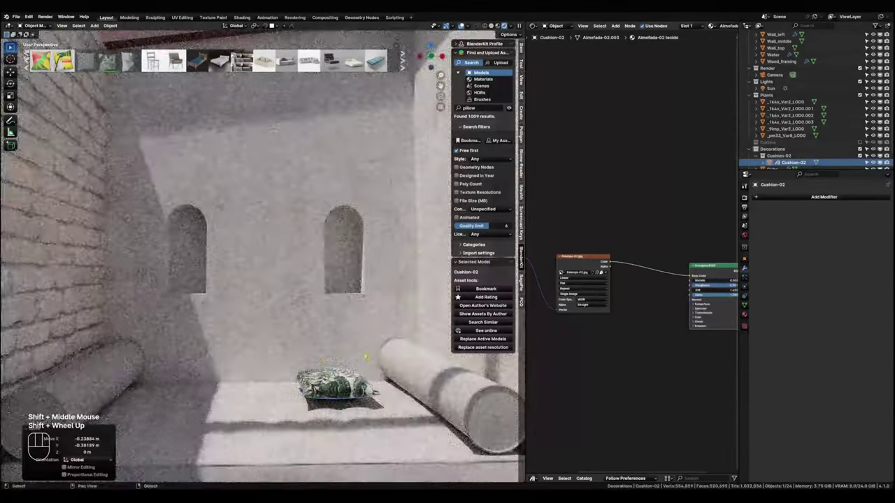
pyautogui.press('r')
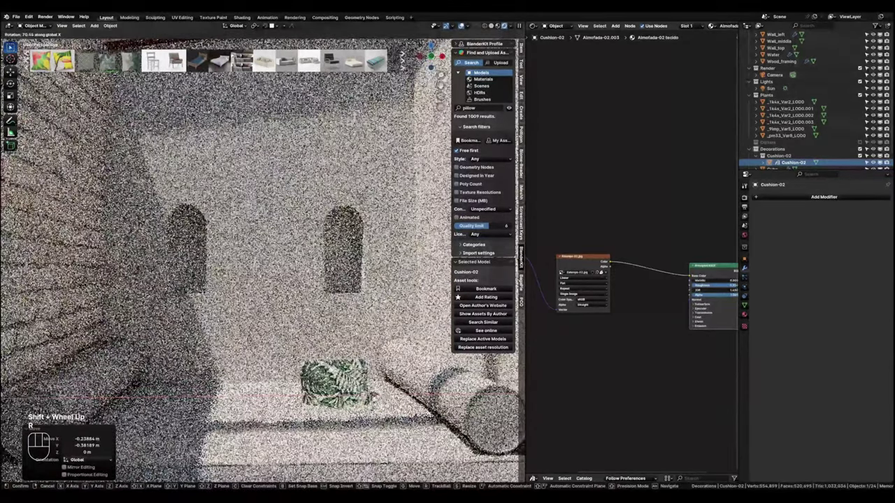
pyautogui.click(376, 408)
pyautogui.press('g')
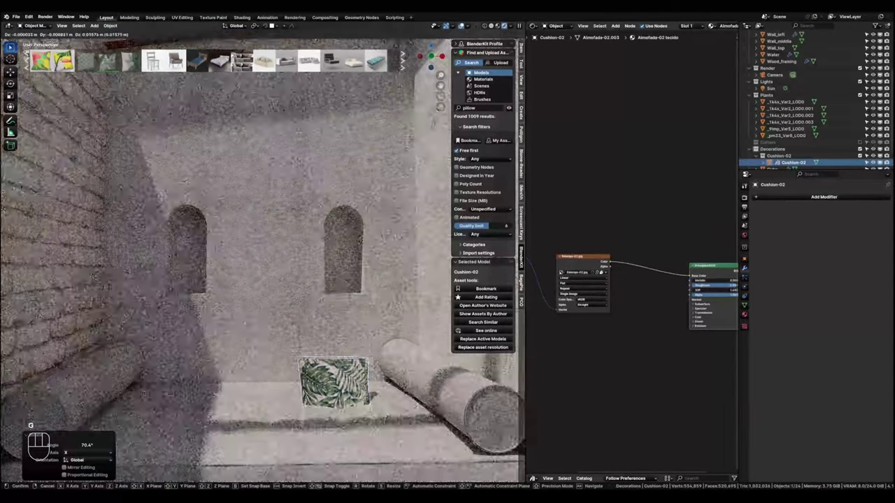
pyautogui.click(364, 373)
# In a wireframe top view, move the cushion about 0.04 m in X and 0.34 m in Y against the back wall.
pyautogui.moveTo(354, 366); pyautogui.dragTo(393, 383, button='middle')
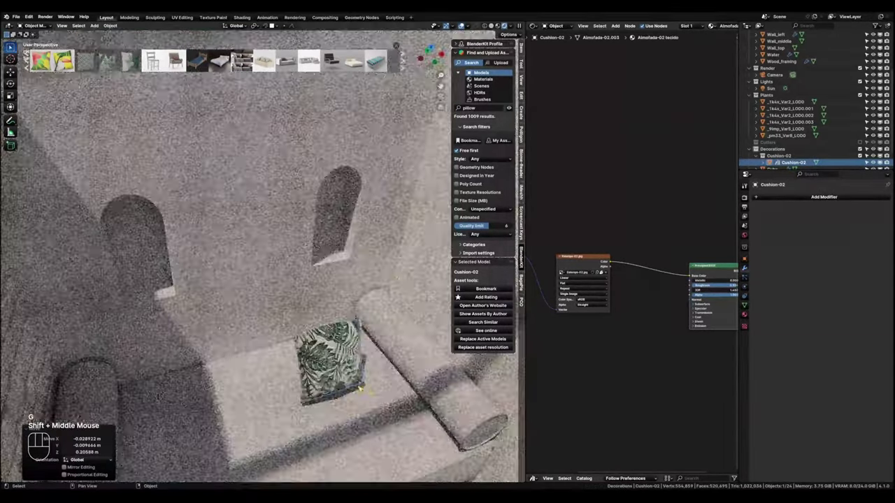
pyautogui.press('`')
pyautogui.click(334, 318)
pyautogui.hotkey('shift', 'z')
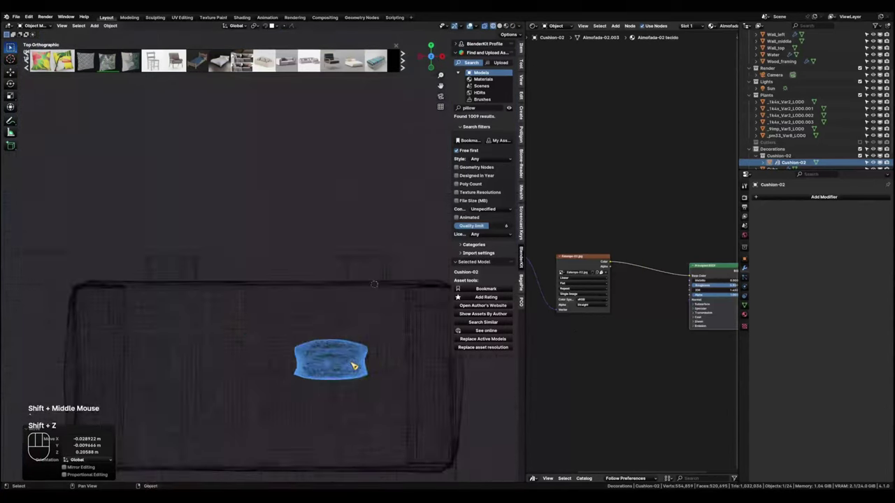
pyautogui.scroll(2, 386, 334)
pyautogui.press('g')
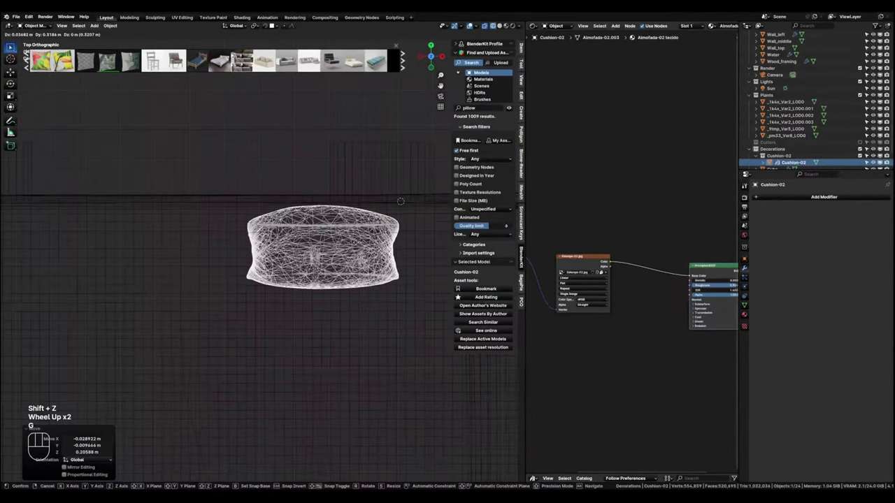
pyautogui.click(358, 323)
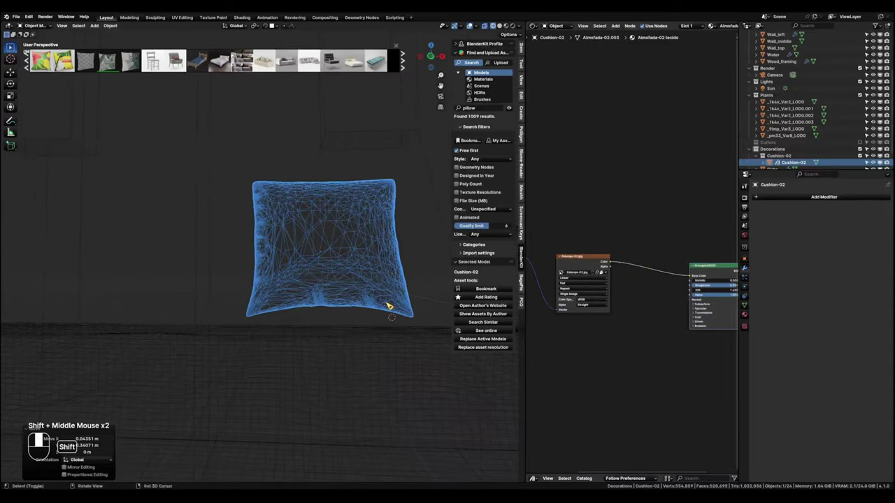
# Lower the cushion about 0.043 m along Z onto the bench and return to rendered shading.
pyautogui.press('g')
pyautogui.click(393, 319)
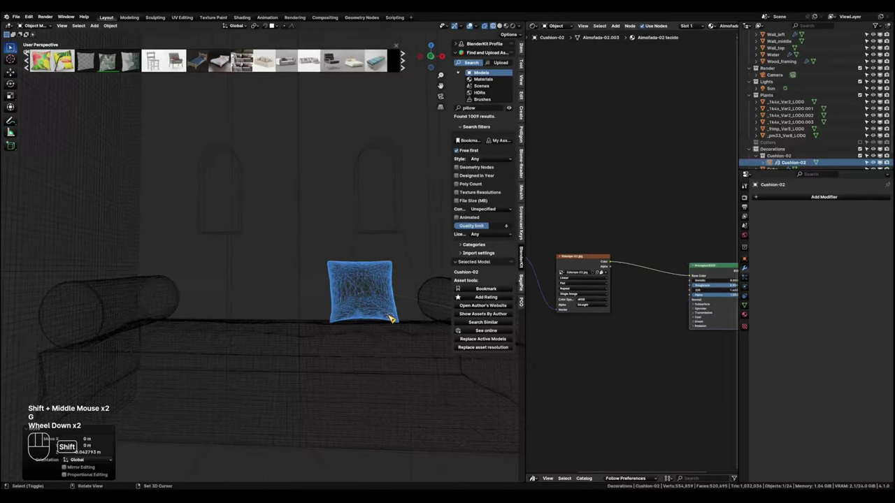
pyautogui.hotkey('shift', 'z')
# Duplicate the cushion and offset the copy about -0.77 m along the X axis.
pyautogui.keyDown('shift'); pyautogui.moveTo(339, 278); pyautogui.dragTo(373, 319, button='middle'); pyautogui.keyUp('shift')
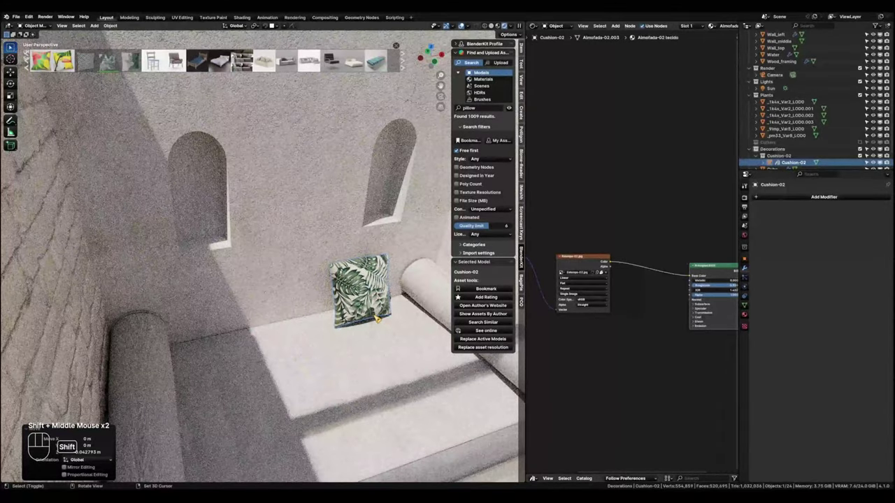
pyautogui.hotkey('shift', 'd')
pyautogui.press('x')
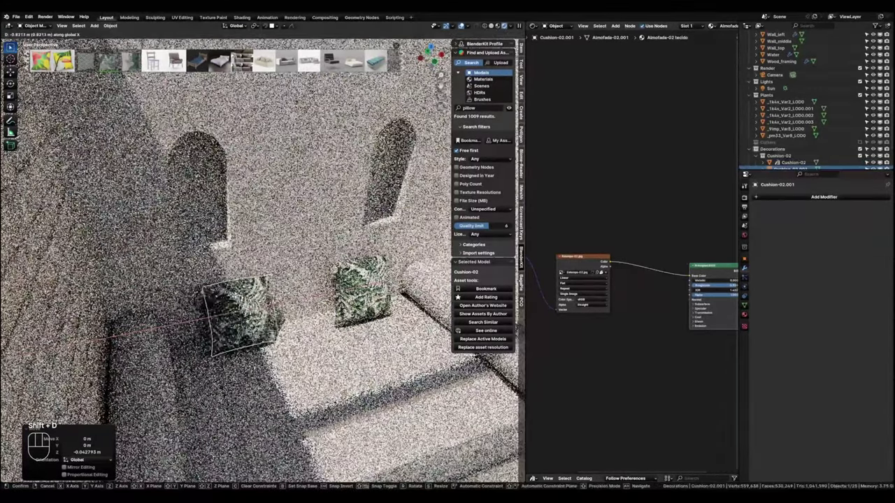
pyautogui.click(269, 340)
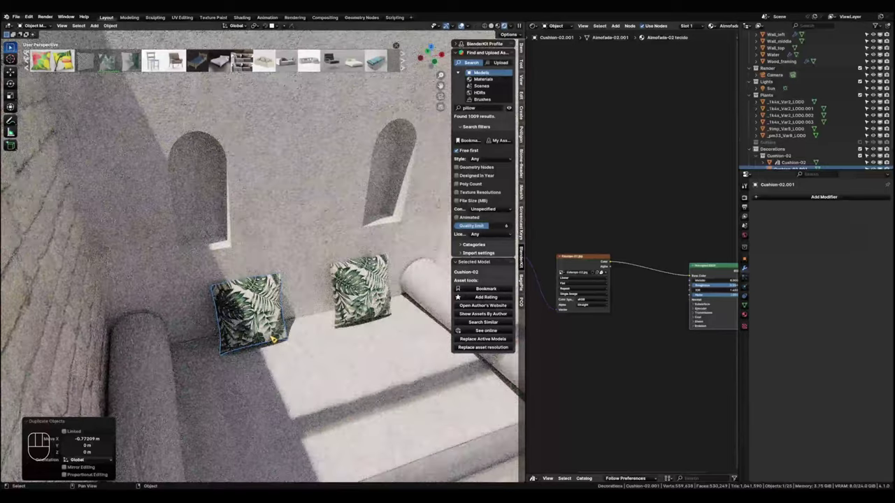
# Rotate the duplicate cushion 90° around the Y axis.
pyautogui.press('r')
pyautogui.press('y')
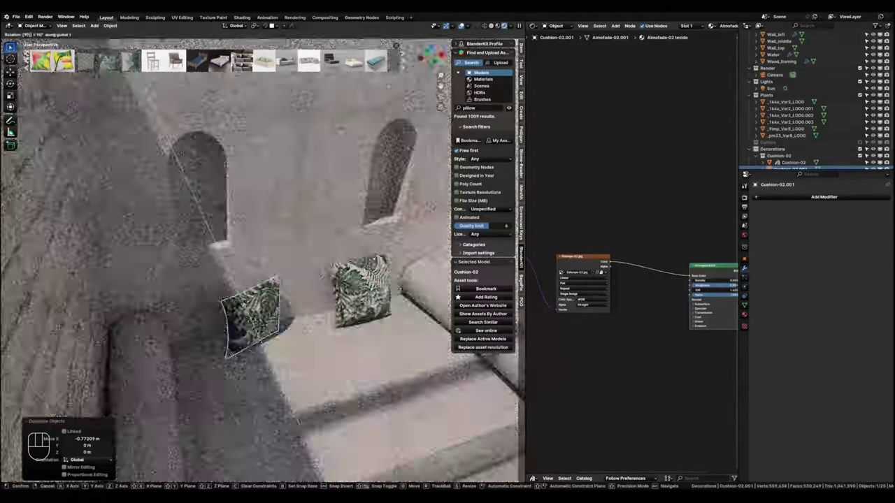
pyautogui.click(272, 339)
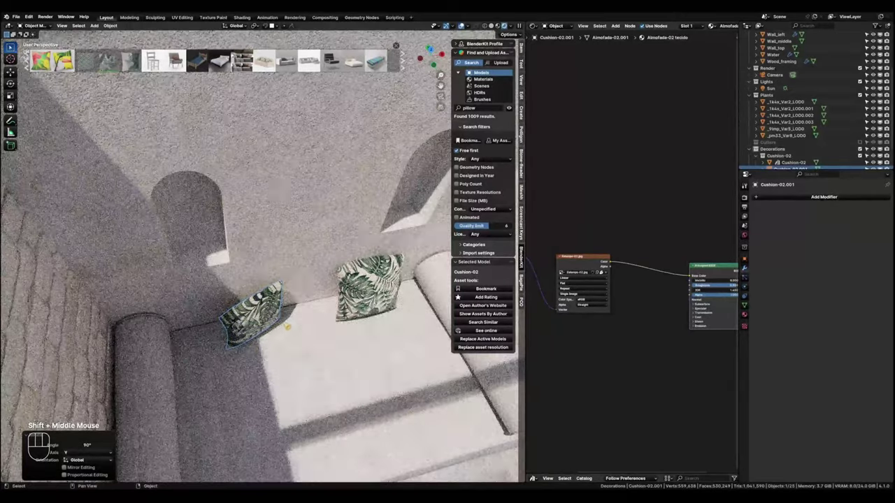
# Rotate the duplicate cushion by about -18.9° around Z and -27.2° around X so it leans against the wall.
pyautogui.press('r')
pyautogui.click(283, 353)
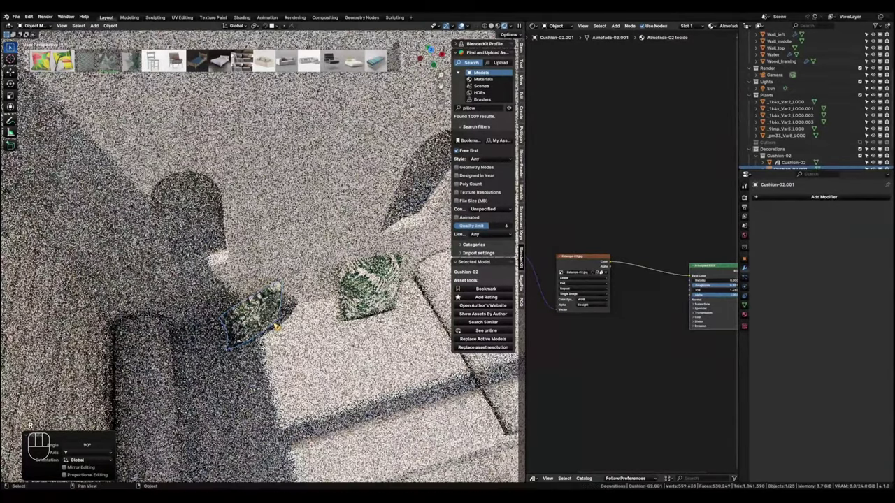
pyautogui.press('r')
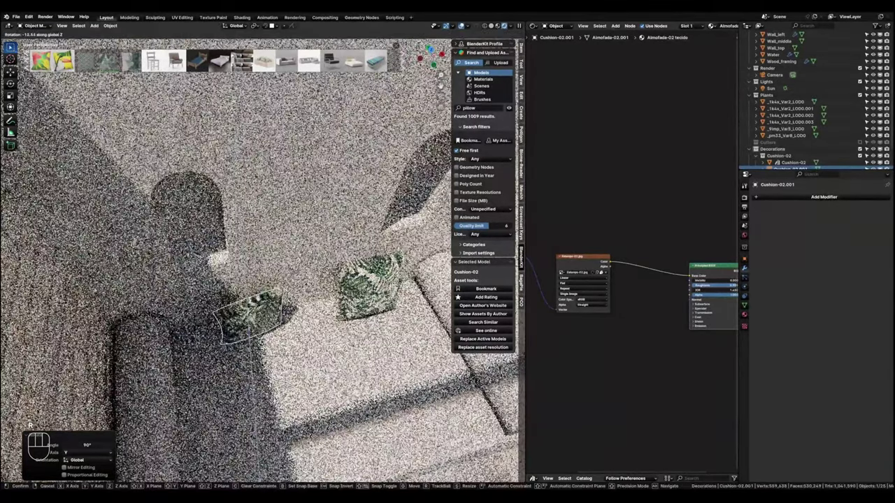
pyautogui.click(293, 309)
pyautogui.press('r')
pyautogui.press('x')
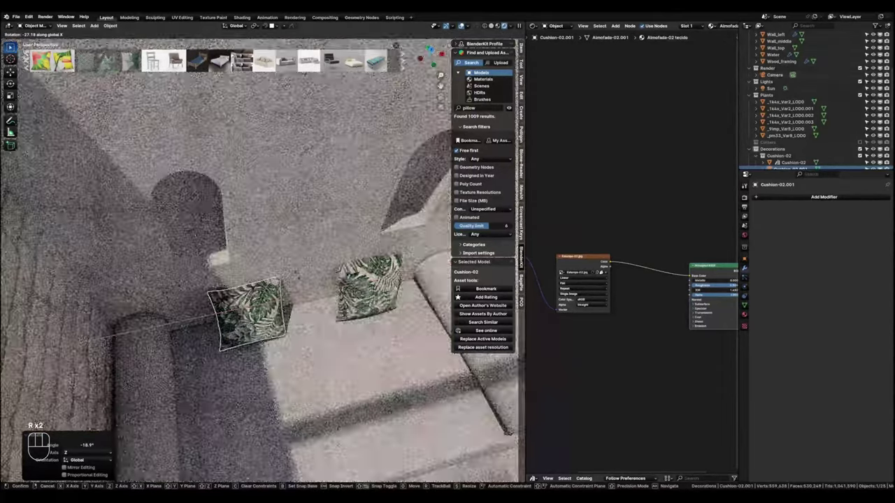
pyautogui.click(309, 310)
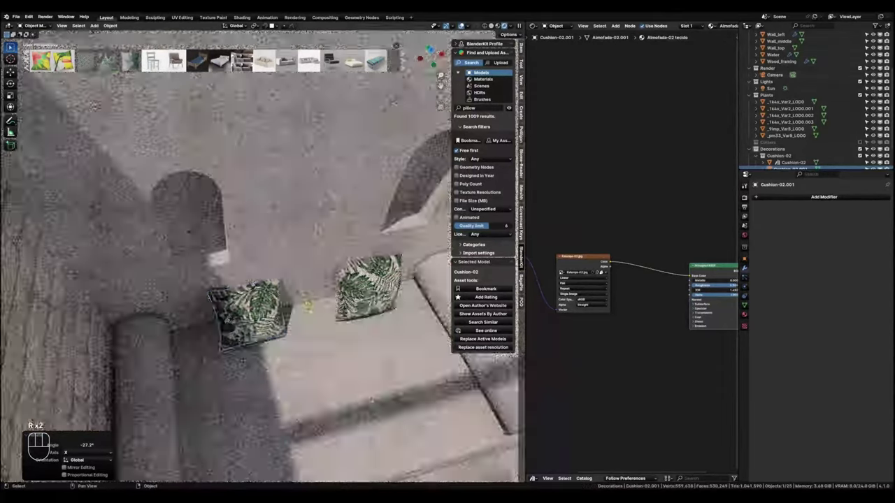
# Move the duplicate cushion about -0.058 m along the X axis and check it through the camera.
pyautogui.moveTo(310, 310); pyautogui.dragTo(294, 269, button='middle')
pyautogui.keyDown('shift'); pyautogui.moveTo(294, 269); pyautogui.dragTo(305, 264, button='middle'); pyautogui.keyUp('shift')
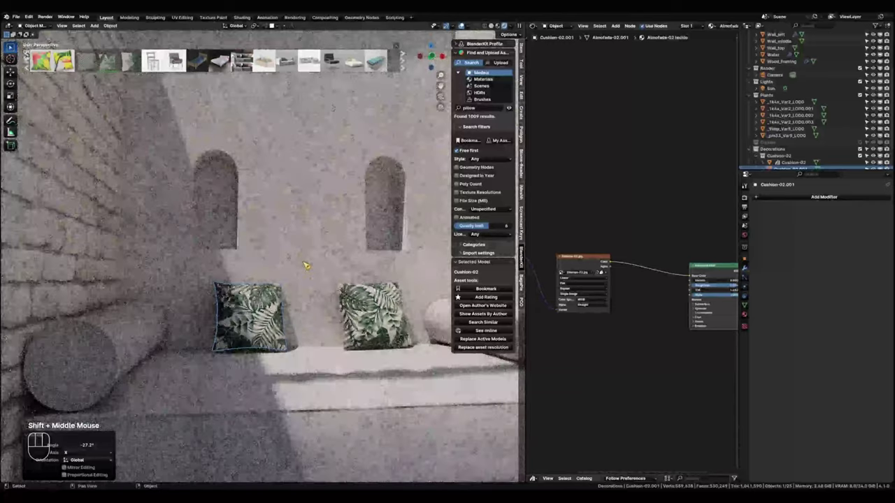
pyautogui.scroll(-1, 305, 266)
pyautogui.middleClick(306, 266)
pyautogui.press('KP_0')
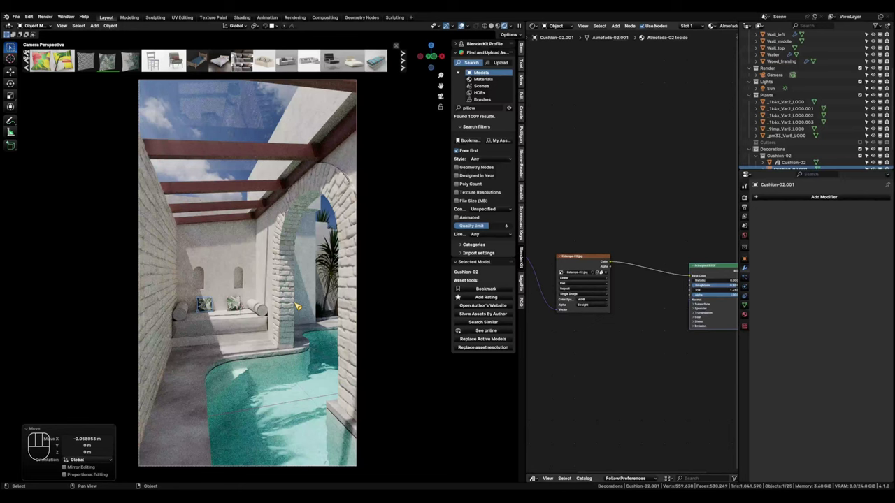
# Switch to solid shading and place the 3D cursor at the floor of the arched wall niche above the cushion.
pyautogui.press('KP_0')
pyautogui.click(497, 25)
pyautogui.scroll(2, 274, 278)
pyautogui.keyDown('shift'); pyautogui.moveTo(274, 277); pyautogui.dragTo(293, 296, button='middle'); pyautogui.keyUp('shift')
pyautogui.scroll(2, 245, 282)
pyautogui.keyDown('shift'); pyautogui.rightClick(293, 296); pyautogui.keyUp('shift')
pyautogui.scroll(1, 293, 297)
# Add a UV sphere at the 3D cursor and reduce its radius to fit inside the niche.
pyautogui.hotkey('shift', 'a')
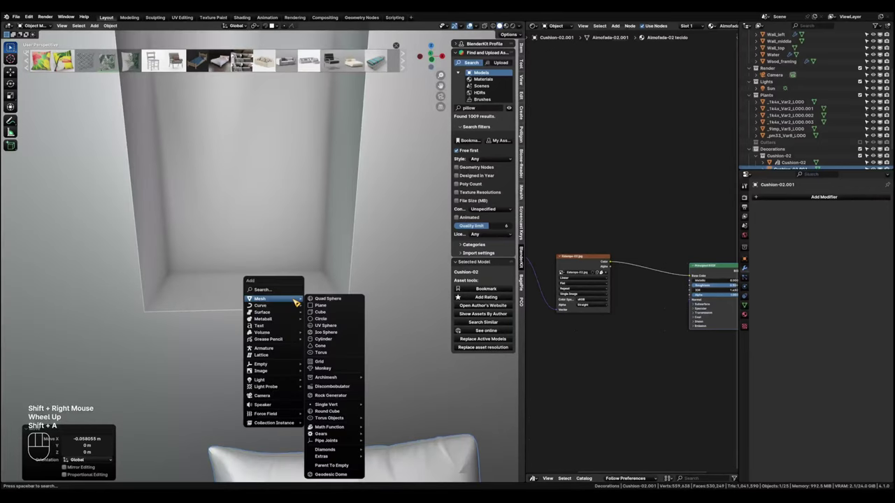
pyautogui.click(340, 327)
pyautogui.moveTo(310, 326); pyautogui.dragTo(310, 297, button='middle')
pyautogui.moveTo(87, 418); pyautogui.dragTo(24, 418)
# Switch to front view and raise the sphere above the niche floor.
pyautogui.press('`')
pyautogui.click(304, 307)
pyautogui.press('g')
pyautogui.click(309, 274)
pyautogui.scroll(5, 258, 281)
# Select the sphere's bottom vertex rings in Edit Mode, undo a trial Z flattening and turn off proportional editing.
pyautogui.press('Tab')
pyautogui.hotkey('shift', 'z')
pyautogui.moveTo(154, 316); pyautogui.dragTo(387, 384)
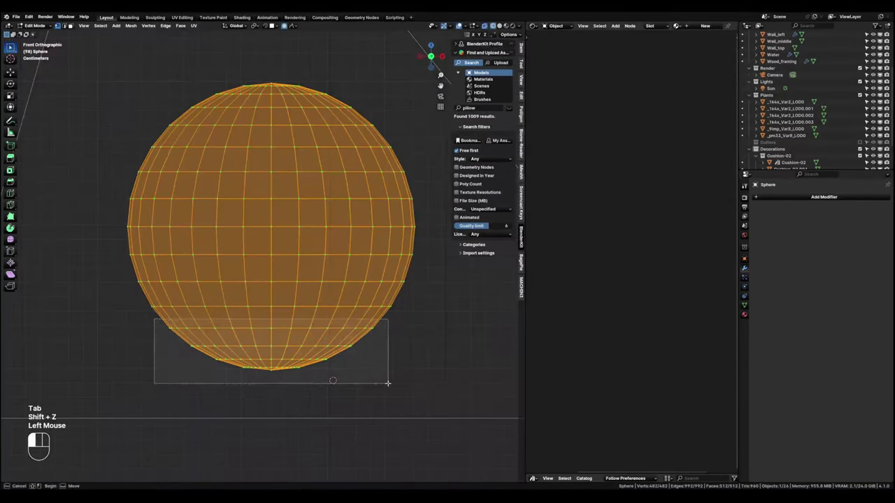
pyautogui.moveTo(157, 337); pyautogui.dragTo(412, 388)
pyautogui.press('s')
pyautogui.press('z')
pyautogui.press('0')
pyautogui.click(418, 389)
pyautogui.hotkey('shift', 'z')
pyautogui.hotkey('ctrl', 'z')
pyautogui.press('o')
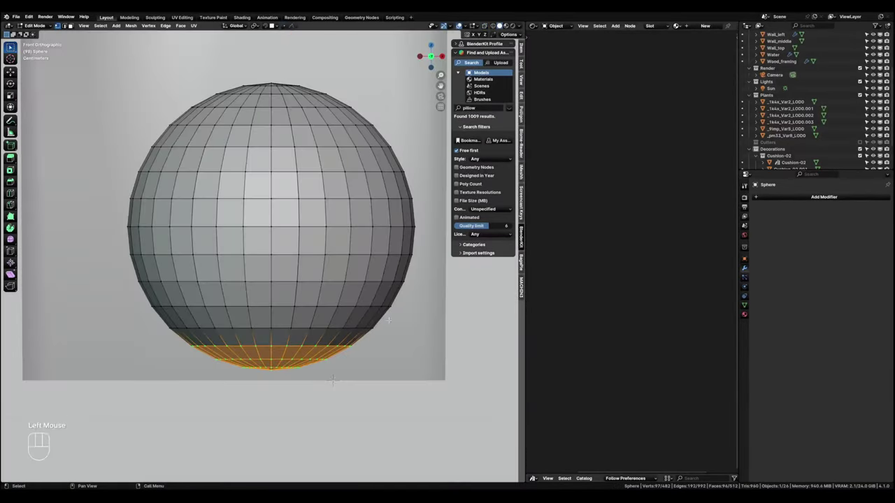
# Flatten the sphere's bottom vertices with a Z scale of 0 and adjust their height along Z.
pyautogui.press('s')
pyautogui.press('z')
pyautogui.press('0')
pyautogui.click(418, 389)
pyautogui.press('g')
pyautogui.press('z')
pyautogui.click(418, 378)
# Select the entire sphere mesh in wireframe and lower it along Z onto the niche floor.
pyautogui.scroll(-2, 362, 258)
pyautogui.hotkey('shift', 'z')
pyautogui.moveTo(168, 119); pyautogui.dragTo(420, 356)
pyautogui.press('g')
pyautogui.press('z')
pyautogui.click(427, 384)
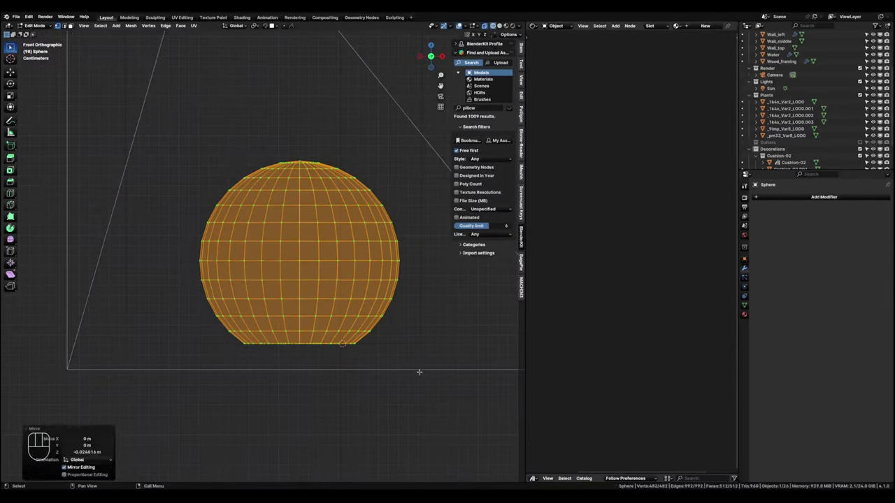
pyautogui.hotkey('shift', 'z')
# Select the sphere's top pole, grow the selection twice and delete it to open the top.
pyautogui.keyDown('shift'); pyautogui.moveTo(304, 199); pyautogui.dragTo(225, 235, button='middle'); pyautogui.keyUp('shift')
pyautogui.press('Tab')
pyautogui.moveTo(298, 241); pyautogui.dragTo(311, 290, button='middle')
pyautogui.click(219, 208)
pyautogui.press('ctrl+KP_Add')
pyautogui.press('ctrl+KP_Add')
pyautogui.press('x')
pyautogui.click(221, 210)
# Select the open top edge loop, try a grid fill with a span of 8 and undo it.
pyautogui.press('Tab')
pyautogui.keyDown('alt'); pyautogui.click(218, 229); pyautogui.keyUp('alt')
pyautogui.rightClick(218, 228)
pyautogui.press('g')
pyautogui.scroll(2, 175, 202)
pyautogui.moveTo(175, 202); pyautogui.dragTo(195, 244, button='middle')
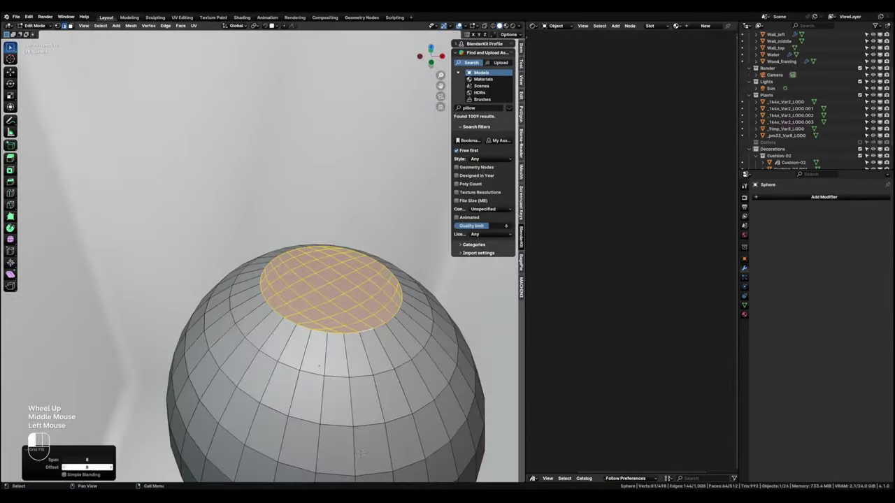
pyautogui.keyDown('shift'); pyautogui.moveTo(329, 293); pyautogui.dragTo(259, 279, button='middle'); pyautogui.keyUp('shift')
pyautogui.hotkey('ctrl', 'z')
# Fill the sphere's top opening with a face and extrude it up about 0.195 m to form the vase neck.
pyautogui.press('f')
pyautogui.press('KP_1')
pyautogui.scroll(-5, 293, 280)
pyautogui.press('e')
pyautogui.click(302, 283)
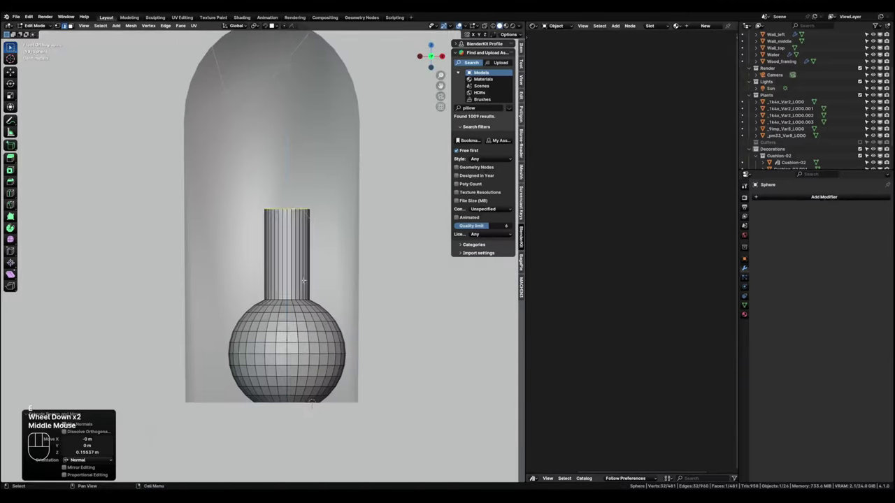
# Inset the neck's top face and extrude it down inside the vase to hollow the neck.
pyautogui.press('e')
pyautogui.rightClick(343, 270)
pyautogui.moveTo(343, 271); pyautogui.dragTo(265, 276, button='middle')
pyautogui.press('i')
pyautogui.click(331, 241)
pyautogui.press('e')
pyautogui.scroll(-2, 294, 293)
# Return to Object Mode and apply smooth shading to the vase.
pyautogui.press('Tab')
pyautogui.rightClick(286, 319)
pyautogui.click(286, 319)
# Scale the vase down and move it along Z to rest on the niche floor.
pyautogui.press('s')
pyautogui.click(308, 307)
pyautogui.scroll(3, 300, 307)
pyautogui.press('g')
pyautogui.press('z')
pyautogui.moveTo(296, 315)
pyautogui.mouseDown(button='middle')
pyautogui.moveTo(340, 272)
pyautogui.moveTo(301, 259)
pyautogui.mouseUp(button='middle')
pyautogui.click(340, 273)
# Add a torus to the vase mesh at the neck in Edit Mode and adjust its major radius.
pyautogui.scroll(-2, 319, 267)
pyautogui.scroll(1, 301, 259)
pyautogui.moveTo(301, 258)
pyautogui.keyDown('shift'); pyautogui.mouseDown(button='middle')
pyautogui.moveTo(286, 249)
pyautogui.moveTo(265, 256)
pyautogui.mouseUp(button='middle'); pyautogui.keyUp('shift')
pyautogui.scroll(2, 257, 264)
pyautogui.press('Tab')
pyautogui.hotkey('shift', 'z')
pyautogui.click(248, 315)
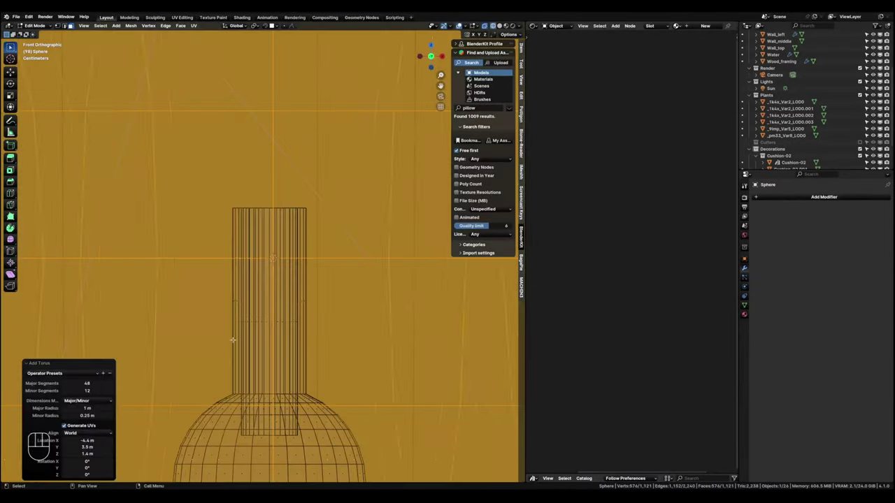
pyautogui.moveTo(84, 407); pyautogui.dragTo(105, 408)
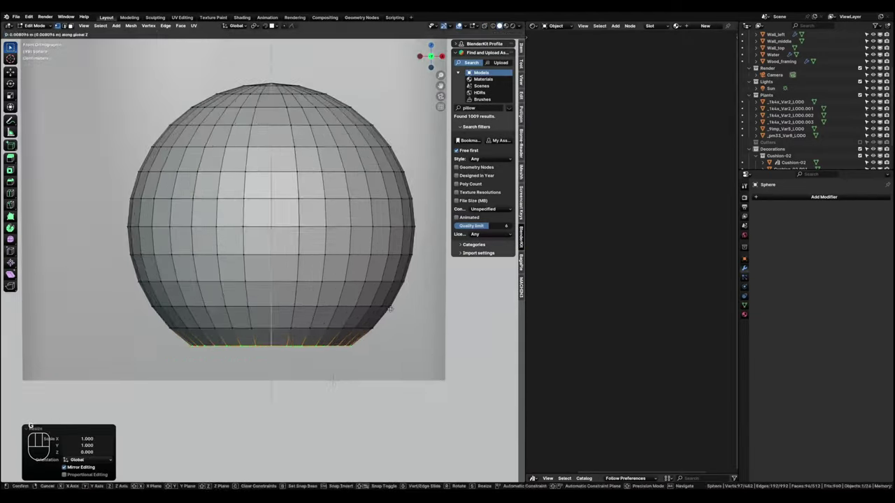
# Select the faces around the sphere's top pole, expand the selection twice and delete them.
pyautogui.hotkey('shift', 'z')
pyautogui.press('Tab')
pyautogui.hotkey('shift', 'z')
pyautogui.press('Tab')
pyautogui.moveTo(289, 292); pyautogui.dragTo(285, 329, button='middle')
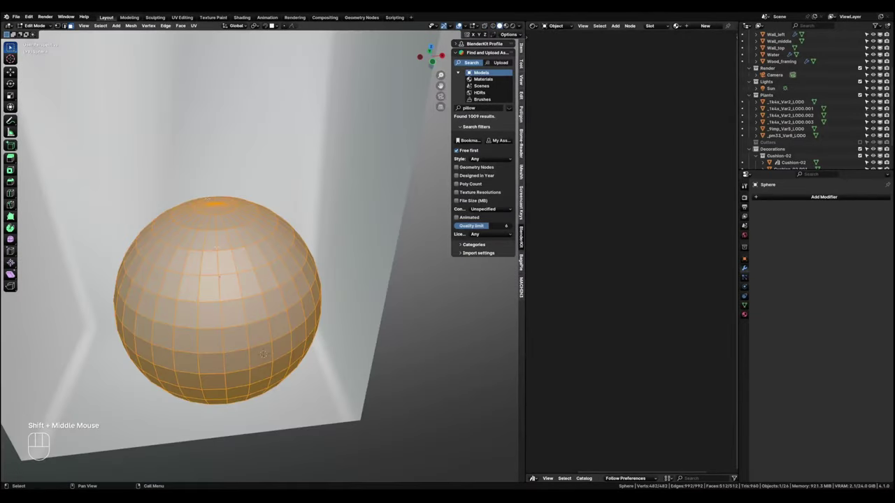
pyautogui.moveTo(209, 199); pyautogui.dragTo(219, 209)
pyautogui.press('ctrl+KP_Add')
pyautogui.press('ctrl+KP_Add')
pyautogui.click(219, 212)
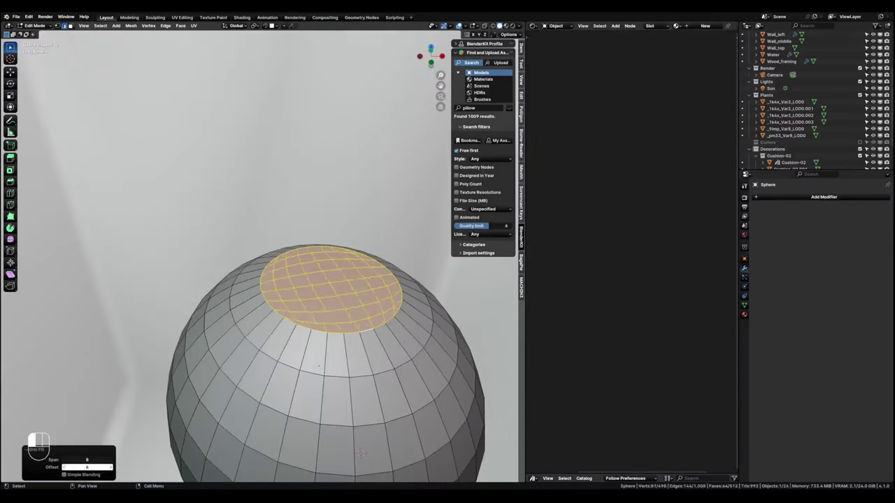
# Undo the top grid fill, close the opening with a single face and extrude it upward into a neck.
pyautogui.hotkey('ctrl', 'z')
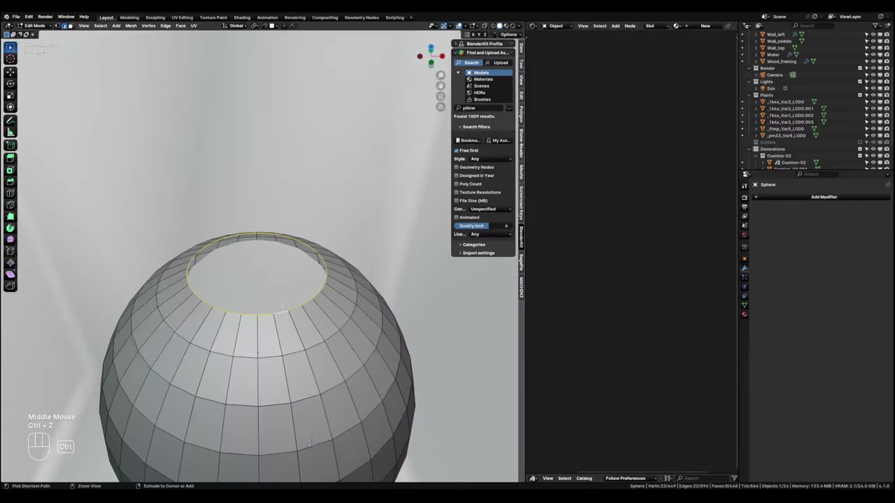
pyautogui.press('f')
pyautogui.scroll(-4, 268, 279)
pyautogui.press('KP_1')
pyautogui.press('e')
pyautogui.click(275, 94)
# Undo the extra extrusion and hollow the neck by extruding its inset top face down into the vase body.
pyautogui.press('e')
pyautogui.keyDown('ctrl'); pyautogui.moveTo(275, 94); pyautogui.dragTo(342, 243, button='middle'); pyautogui.keyUp('ctrl')
pyautogui.hotkey('ctrl', 'z')
pyautogui.press('e')
pyautogui.click(345, 247)
pyautogui.keyDown('shift'); pyautogui.moveTo(343, 243); pyautogui.dragTo(340, 237, button='middle'); pyautogui.keyUp('shift')
pyautogui.press('e')
pyautogui.hotkey('shift', 'z')
# Leave Edit Mode and shade the vase smooth.
pyautogui.press('Tab')
pyautogui.scroll(-5, 279, 240)
pyautogui.rightClick(279, 241)
pyautogui.click(280, 241)
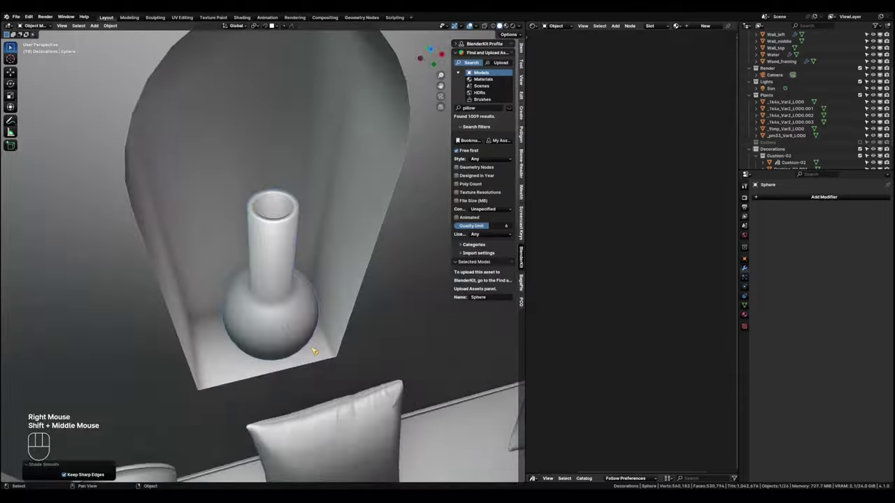
# Scale the vase down and lower it about 0.02 m along Z onto the niche floor.
pyautogui.press('s')
pyautogui.click(315, 329)
pyautogui.scroll(11, 315, 329)
pyautogui.moveTo(315, 329); pyautogui.dragTo(338, 261, button='middle')
pyautogui.press('g')
pyautogui.press('z')
pyautogui.click(348, 278)
pyautogui.scroll(-7, 336, 283)
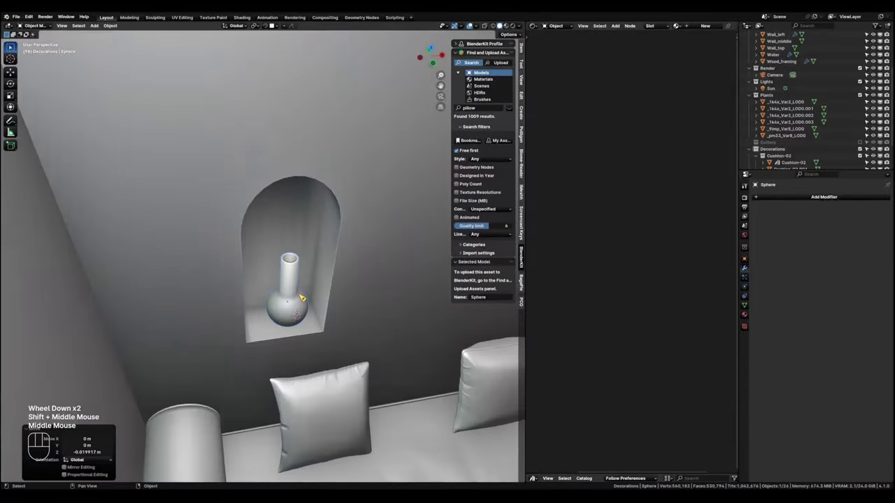
# Place the 3D cursor on the vase neck in front view and enter Edit Mode in wireframe.
pyautogui.press('KP_1')
pyautogui.scroll(12, 251, 273)
pyautogui.keyDown('shift'); pyautogui.rightClick(255, 260); pyautogui.keyUp('shift')
pyautogui.hotkey('shift', 'a')
pyautogui.press('Tab')
pyautogui.hotkey('shift', 'z')
pyautogui.keyDown('shift'); pyautogui.moveTo(254, 264); pyautogui.dragTo(277, 260, button='middle'); pyautogui.keyUp('shift')
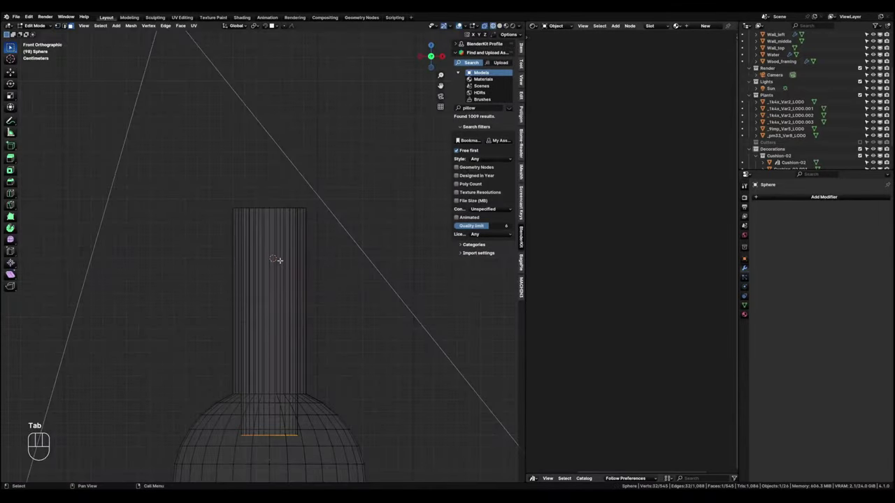
# Add a torus at the cursor with major radius 0.026 m, minor radius 0.003 m and 90° X rotation.
pyautogui.hotkey('shift', 'a')
pyautogui.click(276, 315)
pyautogui.moveTo(97, 409); pyautogui.dragTo(49, 408)
pyautogui.moveTo(95, 415); pyautogui.dragTo(30, 415)
pyautogui.keyDown('shift'); pyautogui.moveTo(95, 408); pyautogui.dragTo(111, 415); pyautogui.keyUp('shift')
pyautogui.click(93, 461)
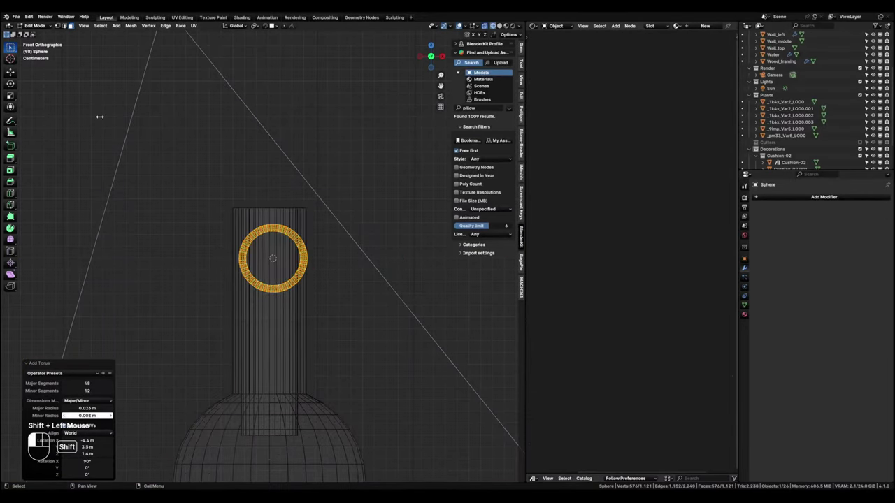
# Select the ring's left half vertices and move them outward along the negative X axis.
pyautogui.scroll(3, 276, 237)
pyautogui.press('Tab')
pyautogui.scroll(3, 276, 238)
pyautogui.moveTo(119, 149); pyautogui.dragTo(265, 452)
pyautogui.press('g')
pyautogui.press('x')
pyautogui.click(170, 445)
# Select the ring's right half vertices and move them about 0.027 m along the X axis.
pyautogui.moveTo(230, 157); pyautogui.dragTo(381, 437)
pyautogui.press('g')
pyautogui.press('x')
pyautogui.click(476, 424)
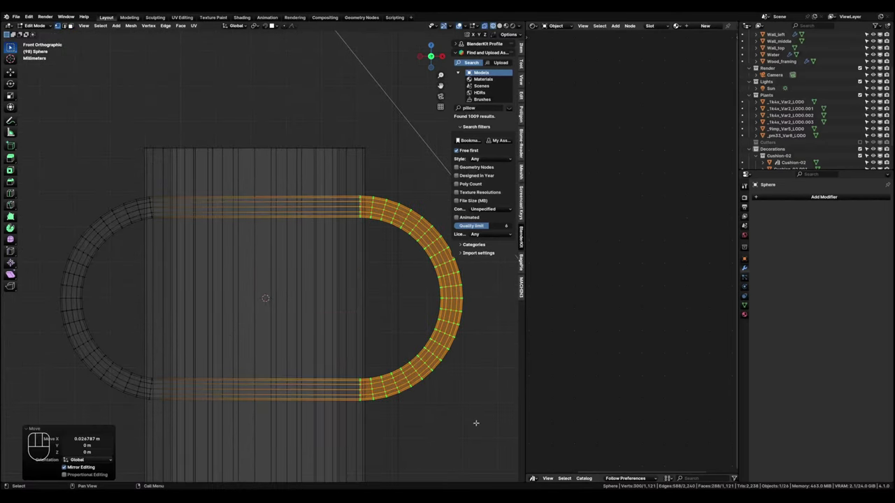
# Move the handle ring along the Y axis in top view to the centre of the vase neck.
pyautogui.scroll(-6, 281, 314)
pyautogui.press('KP_7')
pyautogui.press('a')
pyautogui.press('g')
pyautogui.hotkey('ctrl', 'z')
pyautogui.press('l')
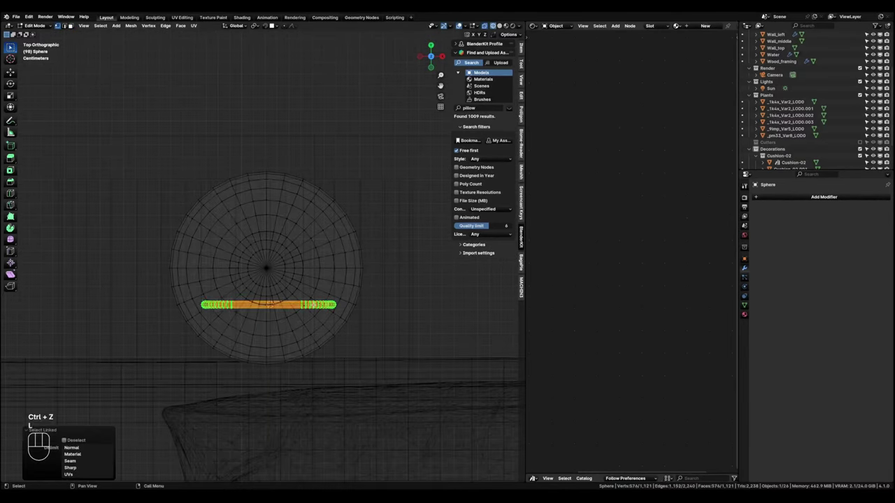
pyautogui.press('g')
pyautogui.press('y')
pyautogui.click(374, 287)
# Return to Object Mode with solid shading and check the first vase in the niche through the camera.
pyautogui.moveTo(373, 288); pyautogui.dragTo(367, 175, button='middle')
pyautogui.hotkey('shift', 'z')
pyautogui.keyDown('shift'); pyautogui.moveTo(367, 210); pyautogui.dragTo(355, 339, button='middle'); pyautogui.keyUp('shift')
pyautogui.scroll(-3, 356, 339)
pyautogui.press('KP_0')
pyautogui.press('Tab')
pyautogui.scroll(2, 201, 302)
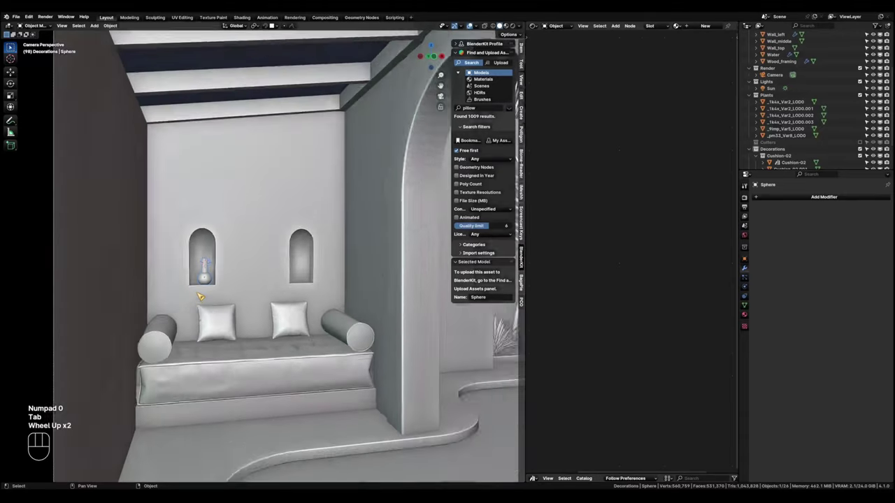
pyautogui.scroll(-2, 201, 302)
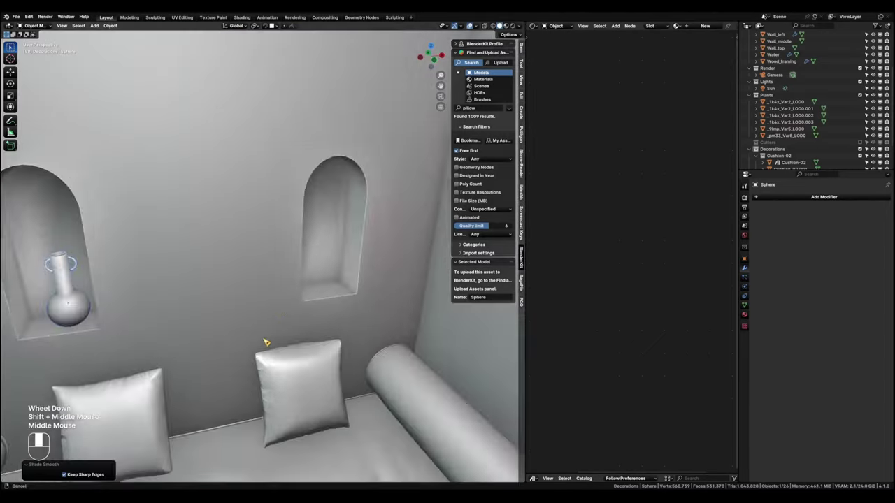
# Place the 3D cursor on the floor of the right wall niche.
pyautogui.scroll(3, 379, 281)
pyautogui.moveTo(266, 344); pyautogui.dragTo(304, 317, button='middle')
pyautogui.scroll(-1, 304, 317)
pyautogui.scroll(-1, 304, 316)
pyautogui.keyDown('shift'); pyautogui.moveTo(355, 366); pyautogui.dragTo(292, 349, button='middle'); pyautogui.keyUp('shift')
pyautogui.scroll(2, 291, 350)
pyautogui.keyDown('shift'); pyautogui.rightClick(229, 234); pyautogui.keyUp('shift')
pyautogui.moveTo(232, 237); pyautogui.dragTo(266, 259, button='middle')
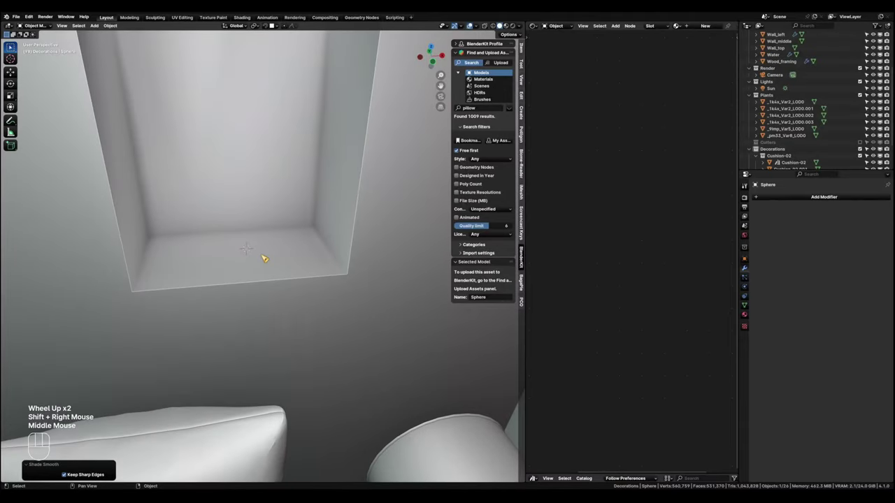
# Add a UV sphere with 32 segments, 16 rings and 0.1 m radius at the 3D cursor.
pyautogui.hotkey('shift', 'a')
pyautogui.moveTo(262, 254)
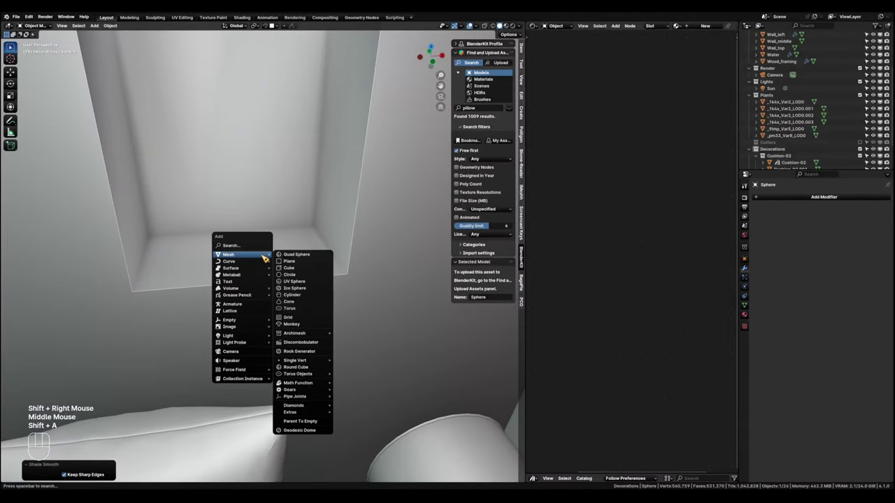
pyautogui.click(302, 282)
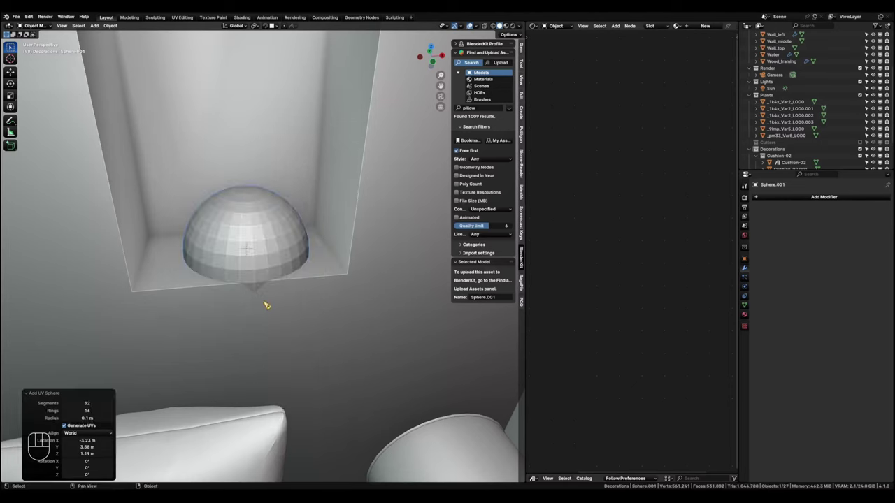
# Scale the new sphere down to fit the niche and move it vertically onto the niche floor.
pyautogui.moveTo(265, 303); pyautogui.dragTo(294, 272, button='middle')
pyautogui.press('s')
pyautogui.click(328, 241)
pyautogui.scroll(3, 307, 293)
pyautogui.press('g')
pyautogui.press('z')
pyautogui.click(279, 331)
# In front wireframe view, flatten the sphere's bottom vertices with a Z scale of 0 and adjust the whole mesh's height along Z.
pyautogui.press('KP_1')
pyautogui.hotkey('shift', 'z')
pyautogui.press('Tab')
pyautogui.moveTo(241, 330); pyautogui.dragTo(304, 285, button='middle')
pyautogui.scroll(3, 304, 285)
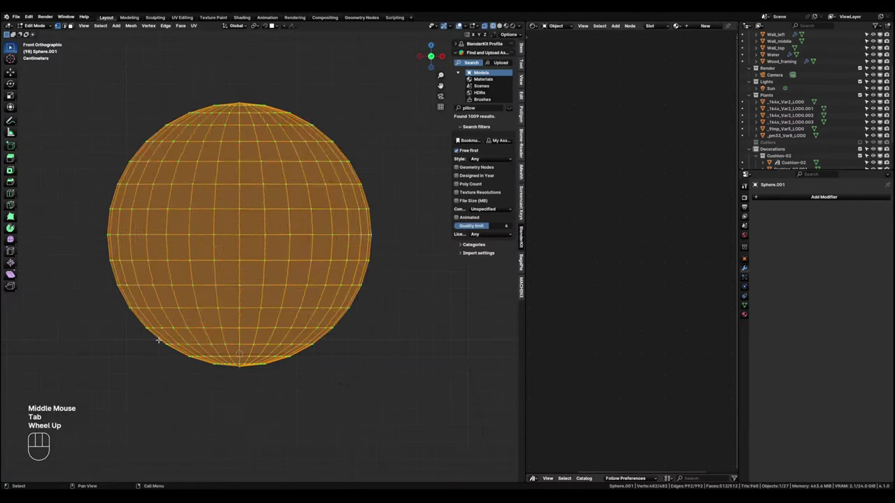
pyautogui.moveTo(160, 339); pyautogui.dragTo(324, 383)
pyautogui.press('s')
pyautogui.press('z')
pyautogui.press('0')
pyautogui.press('Return')
pyautogui.press('g')
pyautogui.press('z')
pyautogui.click(284, 370)
pyautogui.press('a')
pyautogui.press('g')
pyautogui.press('z')
pyautogui.scroll(-3, 359, 396)
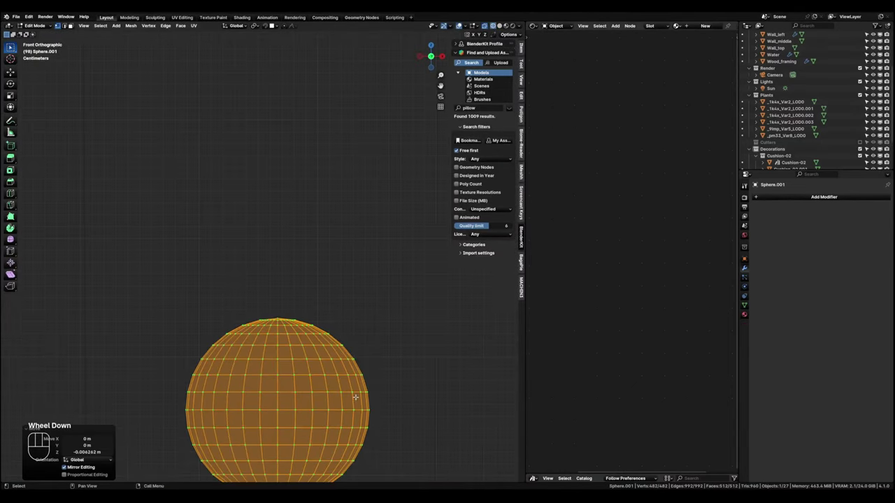
# Delete the sphere's top vertices to leave an open upper edge.
pyautogui.moveTo(347, 334); pyautogui.dragTo(347, 334)
pyautogui.keyDown('shift'); pyautogui.moveTo(316, 334); pyautogui.dragTo(336, 319, button='middle'); pyautogui.keyUp('shift')
pyautogui.press('x')
pyautogui.click(335, 317)
pyautogui.moveTo(252, 286); pyautogui.dragTo(368, 322)
pyautogui.press('x')
pyautogui.click(365, 323)
# Duplicate the cut sphere about 0.12 m above the original and rotate the copy 180° around the Y axis.
pyautogui.press('a')
pyautogui.hotkey('shift', 'd')
pyautogui.click(402, 291)
pyautogui.press('r')
pyautogui.press('y')
pyautogui.press('9')
pyautogui.press('0')
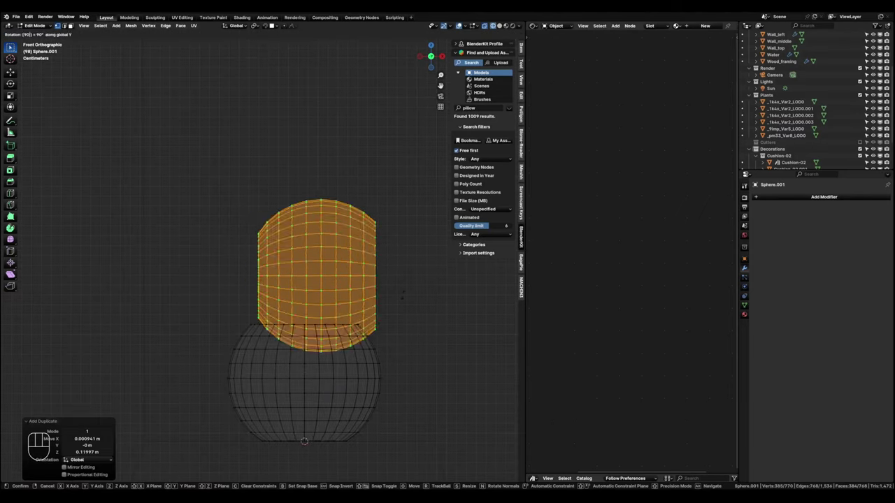
pyautogui.press('BackSpace')
pyautogui.press('BackSpace')
pyautogui.press('1')
pyautogui.press('8')
pyautogui.press('0')
pyautogui.press('Return')
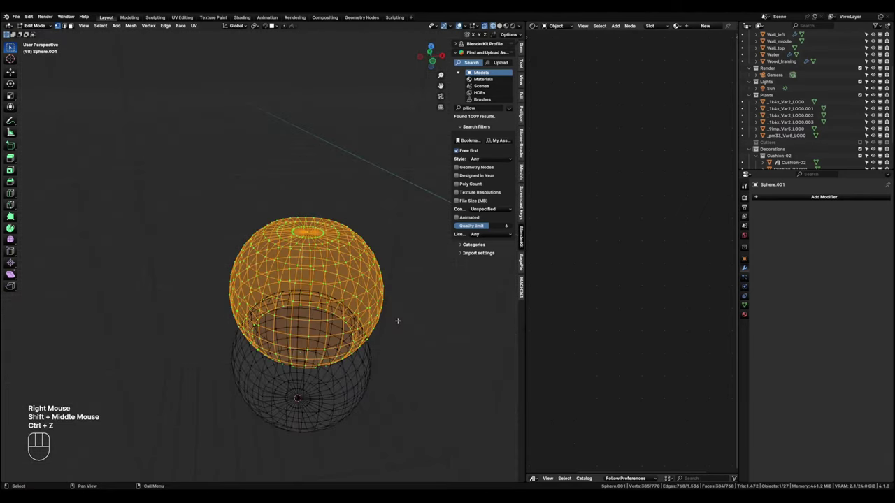
# Scale the upper sphere copy down and position it along Z just above the lower one.
pyautogui.press('KP_1')
pyautogui.press('g')
pyautogui.press('z')
pyautogui.press('s')
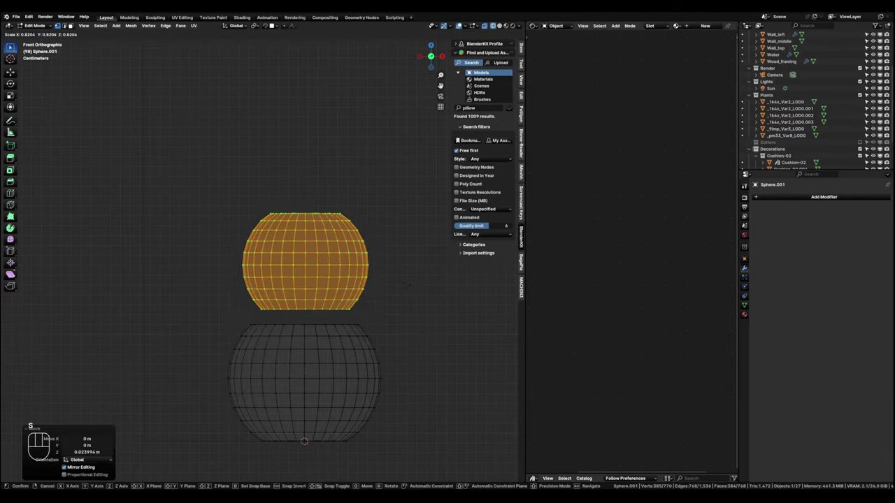
pyautogui.scroll(4, 308, 322)
pyautogui.press('g')
pyautogui.press('z')
pyautogui.click(355, 308)
# Select the facing open edge loops of the two spheres and bridge them.
pyautogui.press('Tab')
pyautogui.click(349, 329)
pyautogui.keyDown('alt'); pyautogui.keyDown('shift'); pyautogui.click(357, 337); pyautogui.keyUp('shift'); pyautogui.keyUp('alt')
pyautogui.keyDown('alt'); pyautogui.keyDown('shift'); pyautogui.click(374, 327); pyautogui.keyUp('shift'); pyautogui.keyUp('alt')
pyautogui.hotkey('ctrl', 'e')
pyautogui.click(381, 280)
pyautogui.moveTo(381, 294); pyautogui.dragTo(377, 328, button='middle')
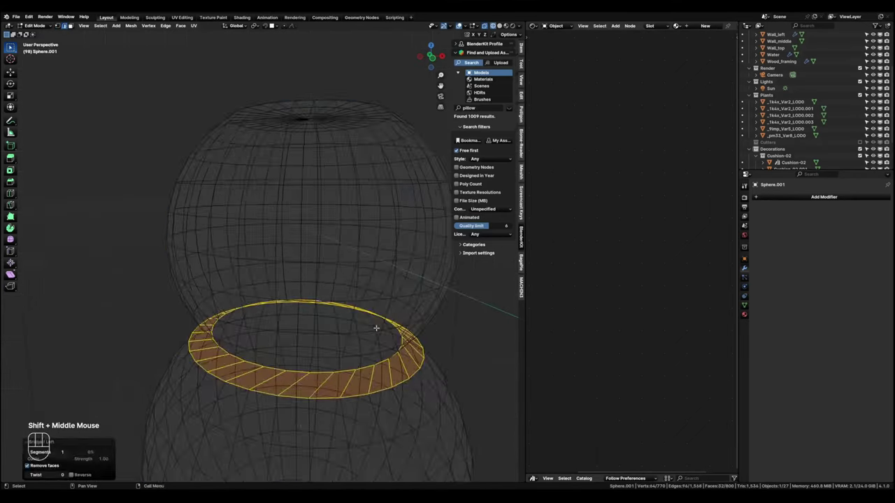
# Return to Object Mode in solid shading and shade the stacked-sphere vase smooth.
pyautogui.press('Tab')
pyautogui.scroll(-2, 379, 293)
pyautogui.press('KP_0')
pyautogui.press('Tab')
pyautogui.hotkey('shift', 'z')
pyautogui.press('Tab')
pyautogui.moveTo(325, 296); pyautogui.dragTo(308, 296, button='middle')
pyautogui.press('KP_Decimal')
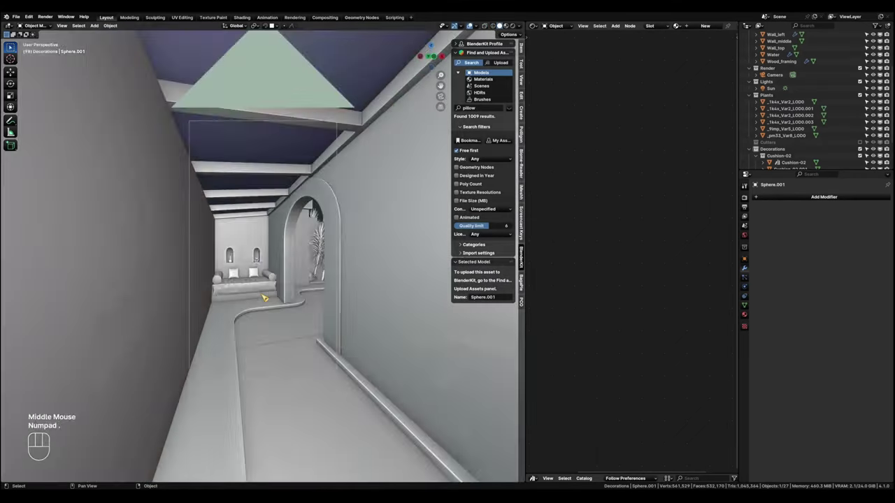
pyautogui.rightClick(287, 210)
pyautogui.click(288, 210)
pyautogui.keyDown('shift'); pyautogui.moveTo(288, 210); pyautogui.dragTo(287, 231, button='middle'); pyautogui.keyUp('shift')
# Select the central faces on top of the vase and extrude them downward to hollow out the opening.
pyautogui.press('Tab')
pyautogui.moveTo(294, 188); pyautogui.dragTo(301, 240, button='middle')
pyautogui.click(297, 244)
pyautogui.press('ctrl+KP_Add')
pyautogui.press('ctrl+KP_Add')
pyautogui.press('e')
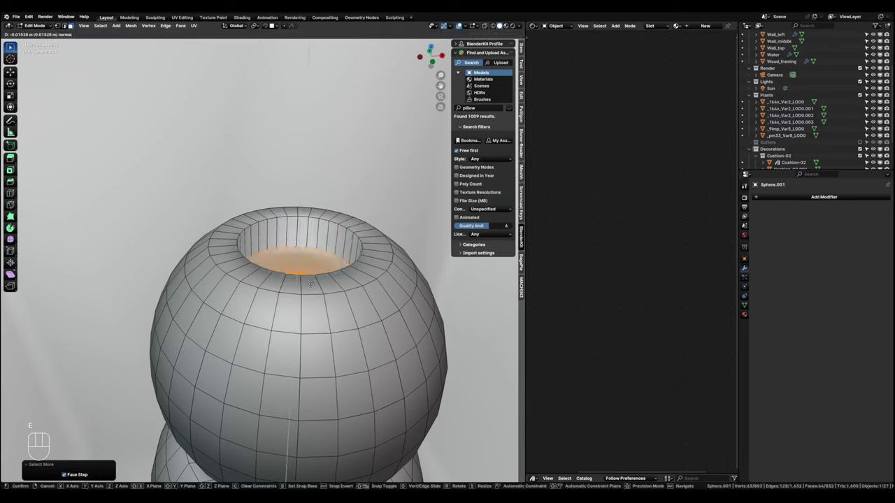
pyautogui.click(300, 314)
# Bevel the inner and outer edge loops of the vase rim and leave Edit Mode.
pyautogui.press('Tab')
pyautogui.click(302, 342)
pyautogui.keyDown('alt'); pyautogui.click(352, 266); pyautogui.keyUp('alt')
pyautogui.keyDown('alt'); pyautogui.keyDown('shift'); pyautogui.click(370, 283); pyautogui.keyUp('shift'); pyautogui.keyUp('alt')
pyautogui.hotkey('ctrl', 'b')
pyautogui.click(387, 299)
pyautogui.moveTo(89, 388); pyautogui.dragTo(114, 387)
pyautogui.press('Tab')
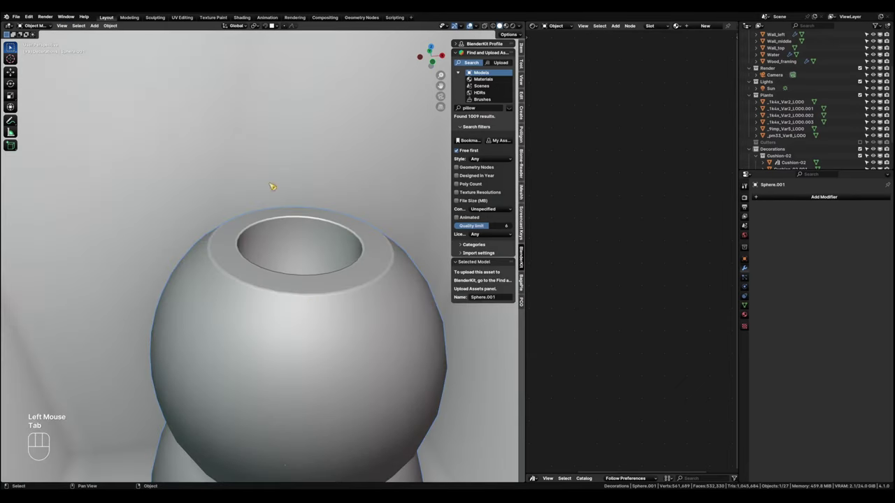
# Review the second vase in the niche through the camera with rendered viewport shading.
pyautogui.scroll(-2, 307, 314)
pyautogui.keyDown('shift'); pyautogui.moveTo(306, 324); pyautogui.dragTo(283, 331, button='middle'); pyautogui.keyUp('shift')
pyautogui.scroll(-1, 292, 340)
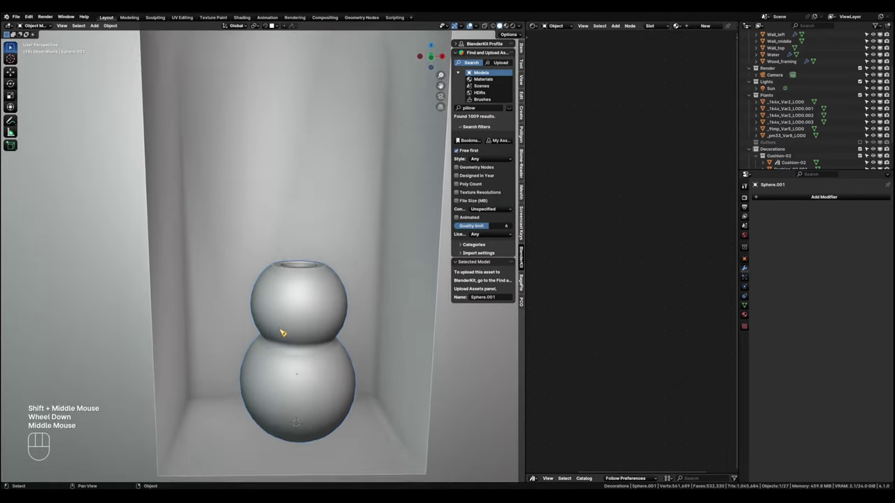
pyautogui.scroll(-1, 263, 338)
pyautogui.press('KP_0')
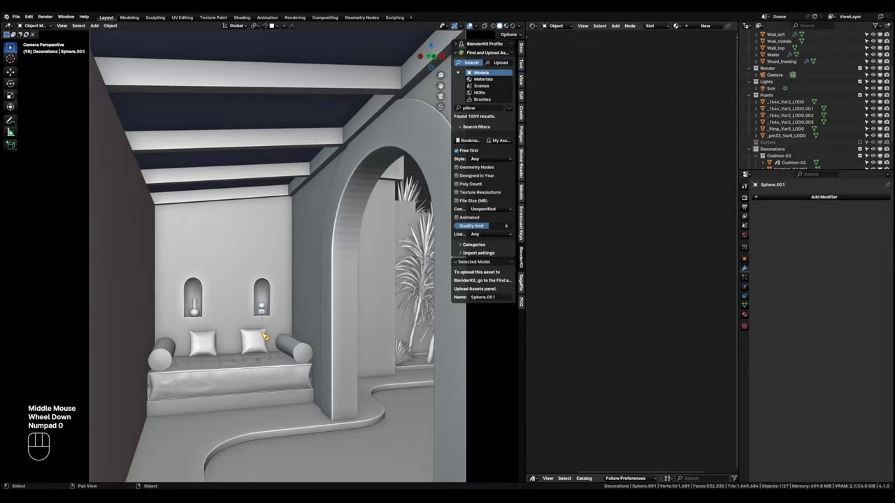
pyautogui.scroll(-2, 264, 337)
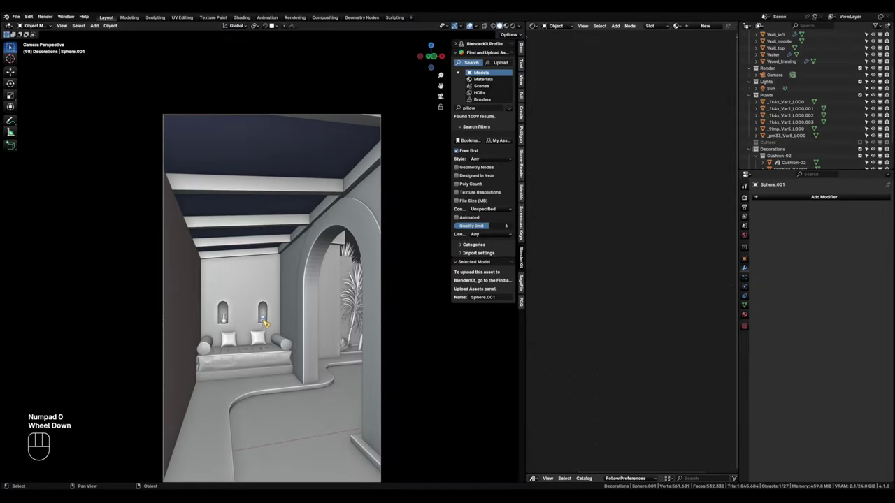
pyautogui.keyDown('shift'); pyautogui.moveTo(266, 323); pyautogui.dragTo(266, 299, button='middle'); pyautogui.keyUp('shift')
pyautogui.scroll(-1, 266, 299)
pyautogui.scroll(1, 266, 298)
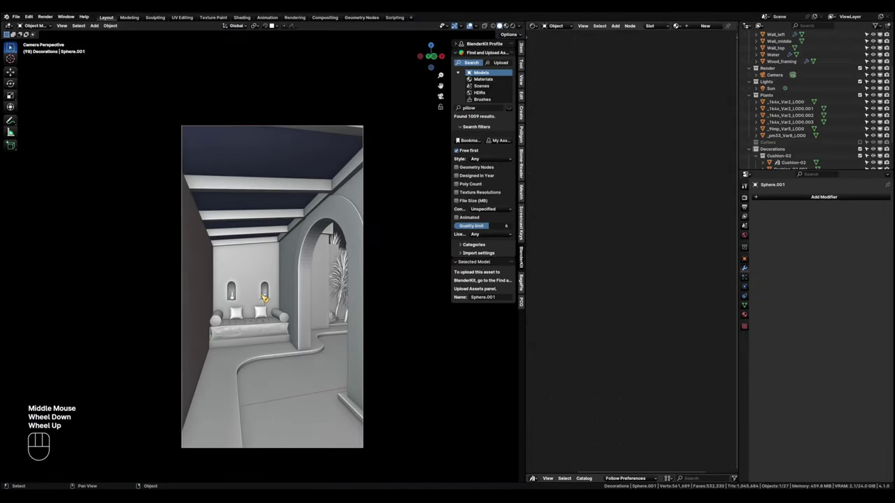
pyautogui.click(510, 26)
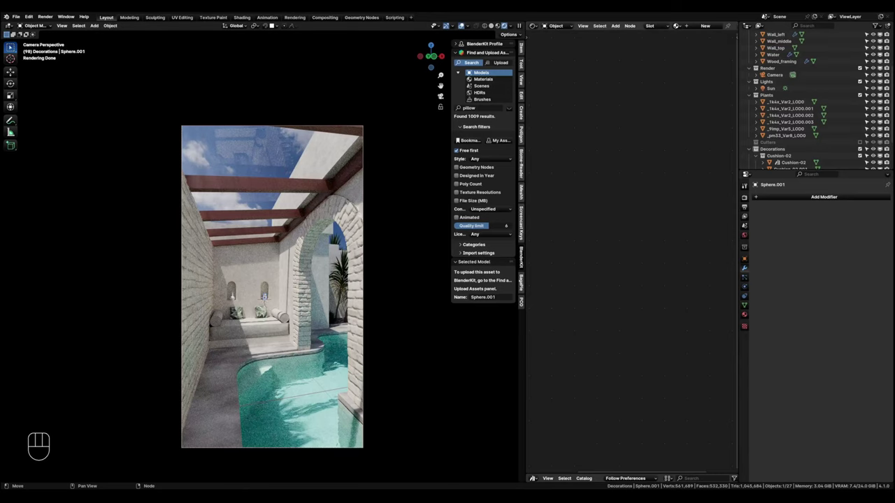
# Widen the shader editor and create a new material for the stacked-sphere vase.
pyautogui.moveTo(523, 328); pyautogui.dragTo(344, 330)
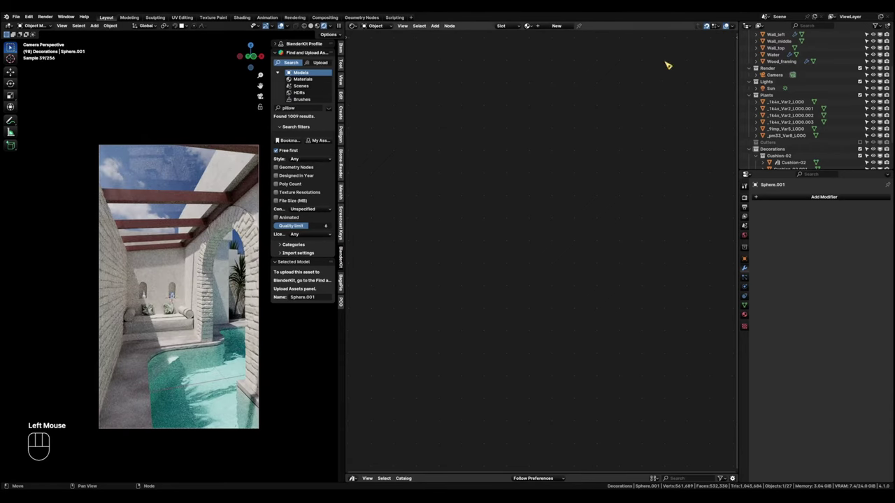
pyautogui.click(556, 26)
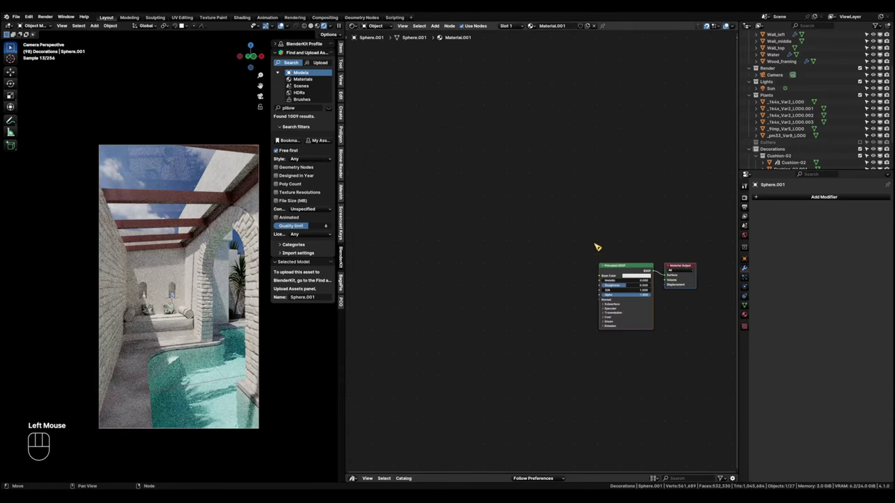
pyautogui.scroll(2, 580, 290)
pyautogui.moveTo(592, 290); pyautogui.dragTo(488, 234, button='middle')
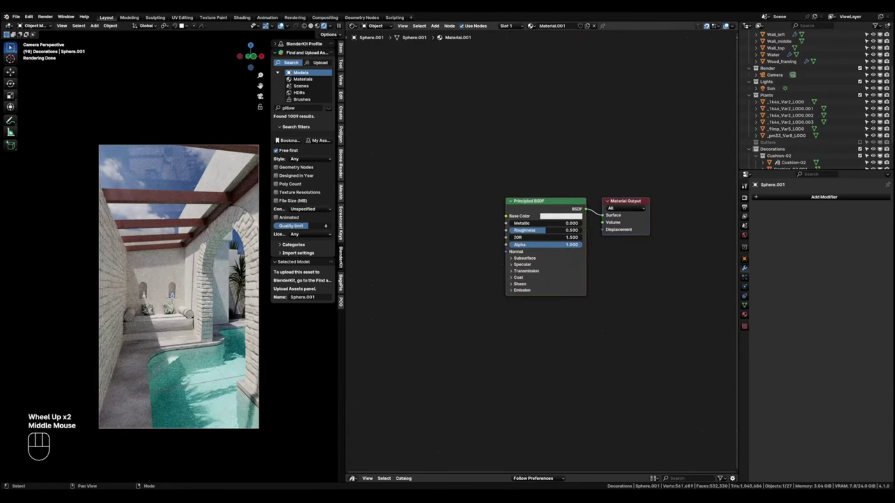
pyautogui.moveTo(406, 256); pyautogui.dragTo(549, 256, button='middle')
pyautogui.scroll(-1, 524, 249)
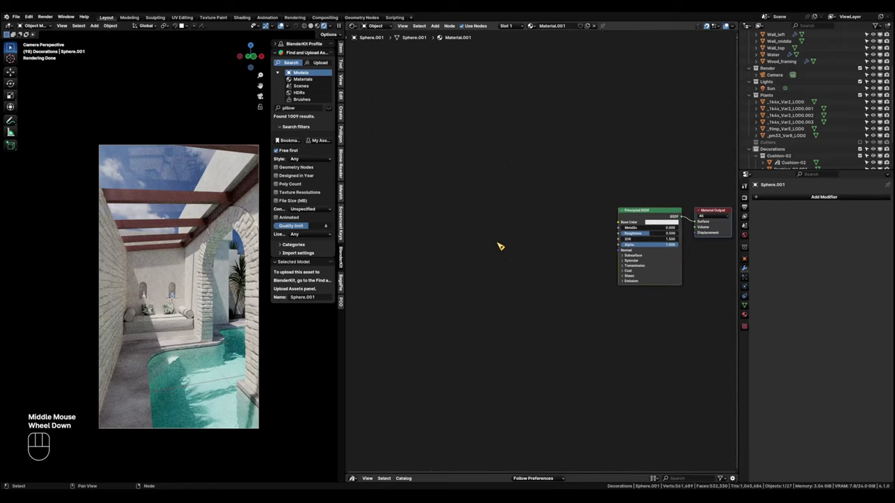
# Add a Noise Texture with Mapping and Texture Coordinate nodes, using the Object coordinates as the mapping input.
pyautogui.click(475, 282)
pyautogui.hotkey('shift', 'a')
pyautogui.write('noi')
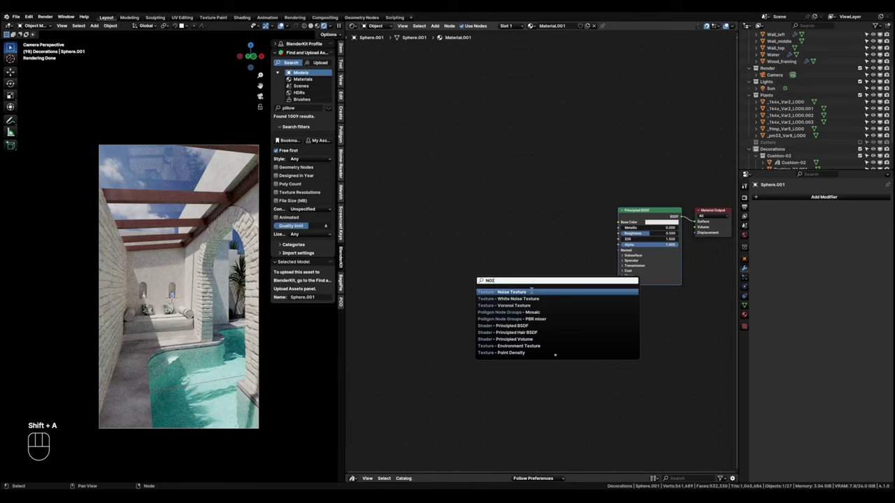
pyautogui.press('Return')
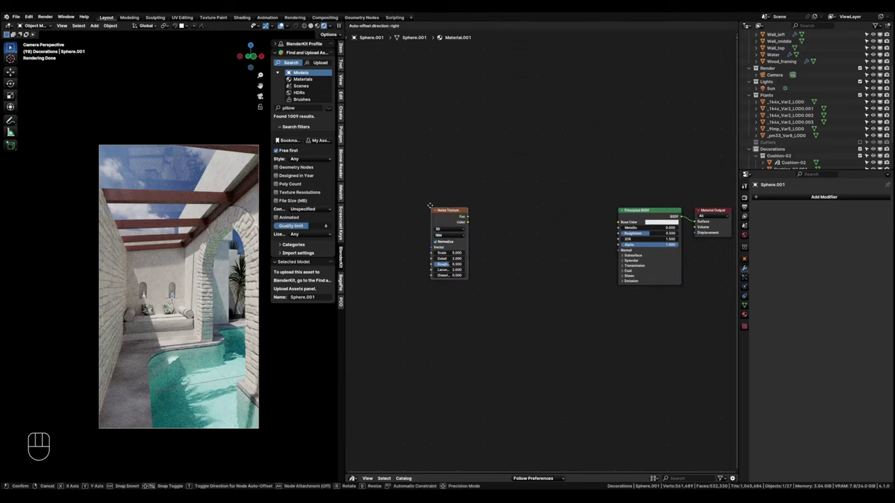
pyautogui.click(461, 219)
pyautogui.hotkey('ctrl', 't')
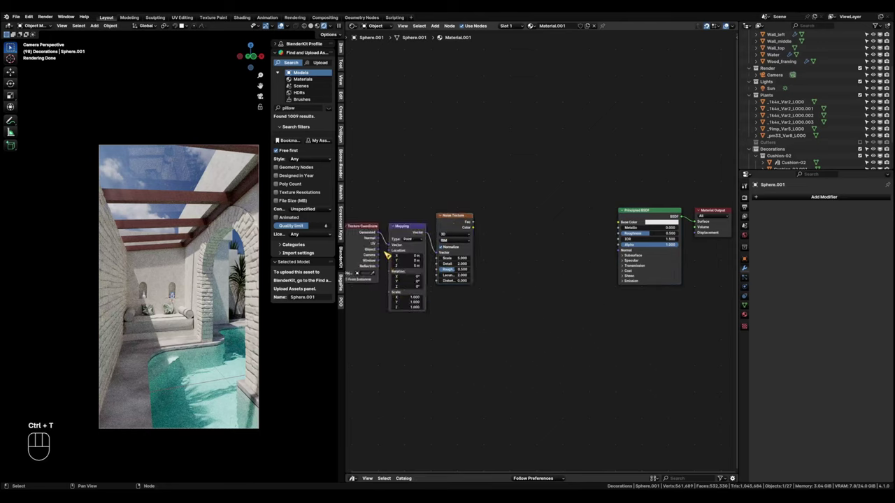
pyautogui.click(382, 255)
pyautogui.moveTo(455, 218); pyautogui.dragTo(462, 237)
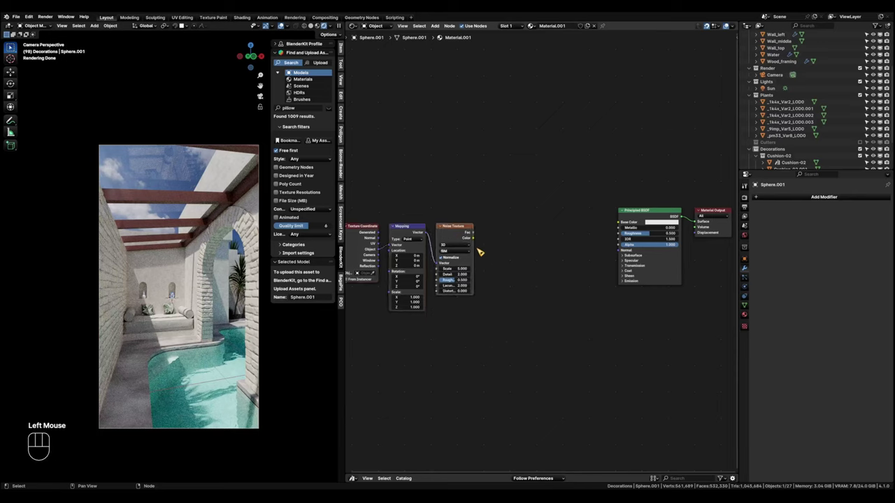
# Set the Noise Texture scale to 8.8 and connect its Fac output to a new Color Ramp.
pyautogui.scroll(1, 509, 285)
pyautogui.moveTo(440, 266); pyautogui.dragTo(455, 266)
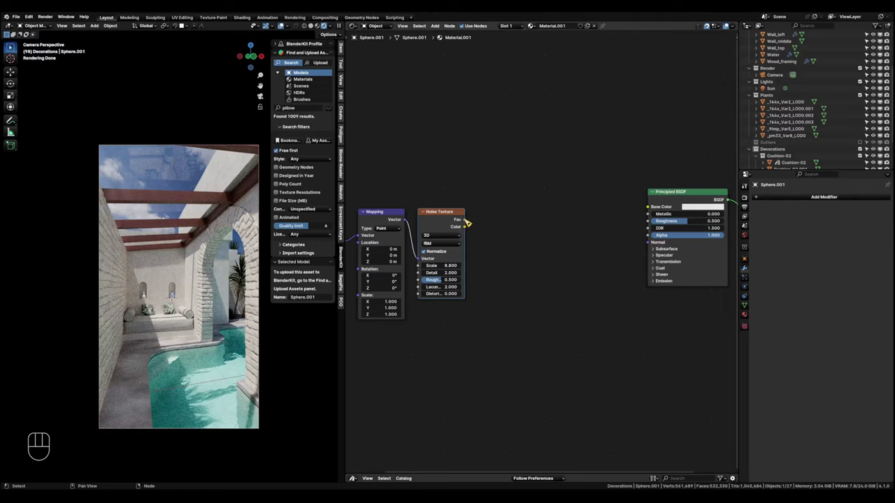
pyautogui.moveTo(467, 223); pyautogui.dragTo(510, 228)
pyautogui.write('RAMP')
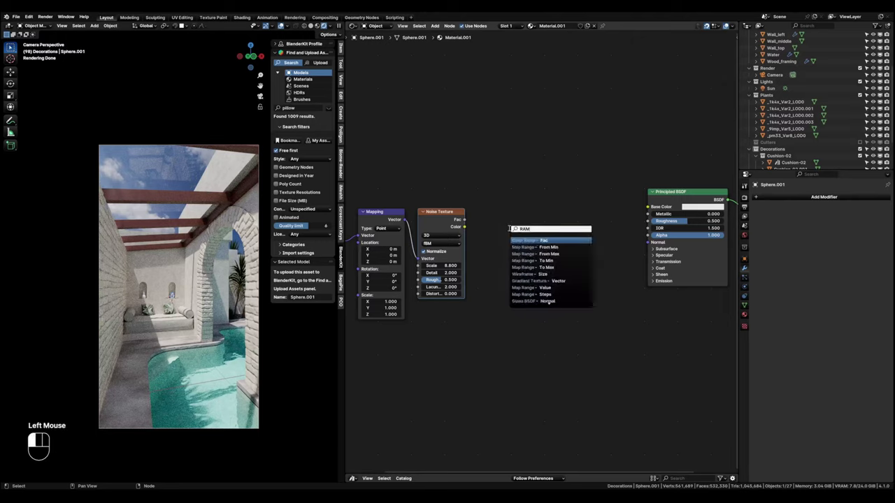
pyautogui.click(531, 238)
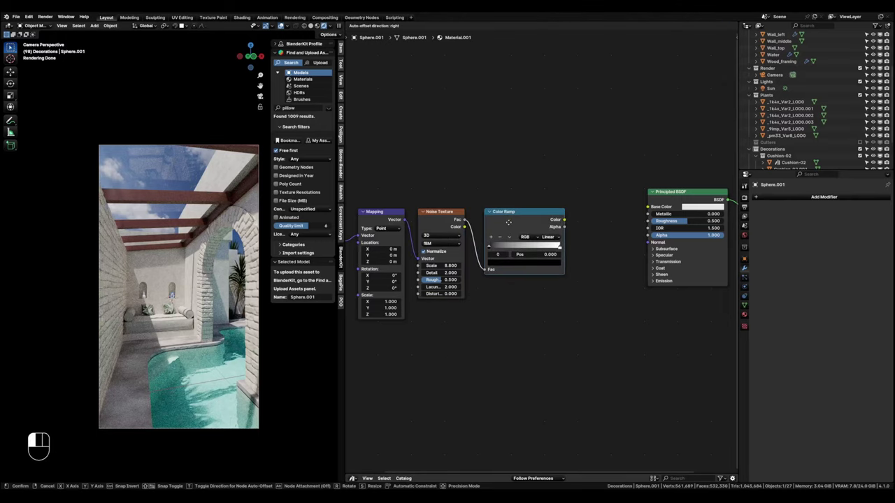
pyautogui.click(490, 252)
# Change the Color Ramp's first stop from black to a dark reddish brown.
pyautogui.click(517, 264)
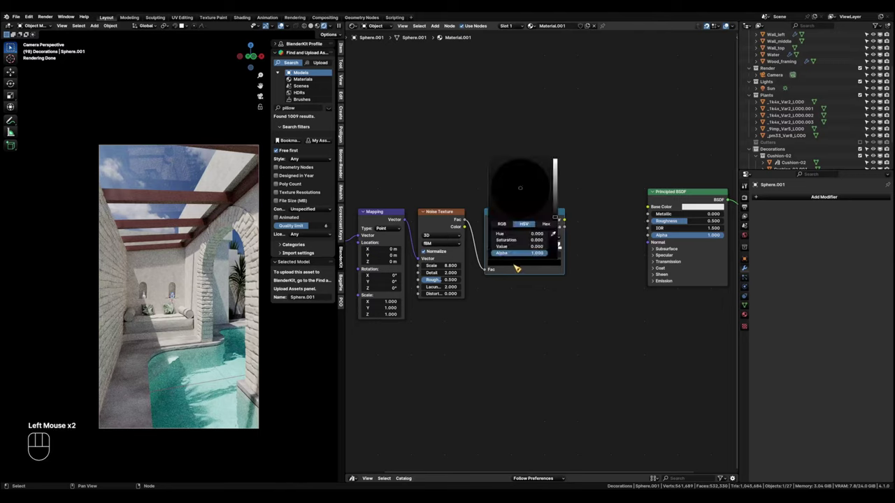
pyautogui.moveTo(555, 216); pyautogui.dragTo(555, 208)
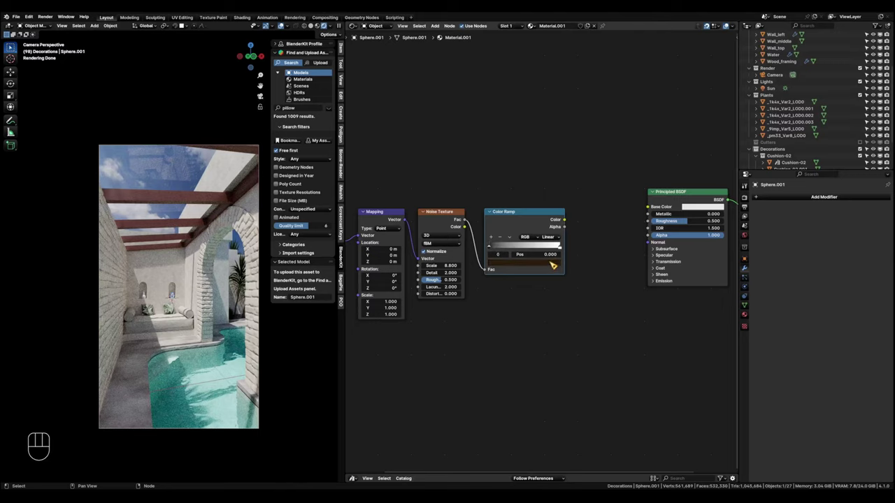
pyautogui.click(553, 265)
pyautogui.moveTo(558, 212); pyautogui.dragTo(555, 202)
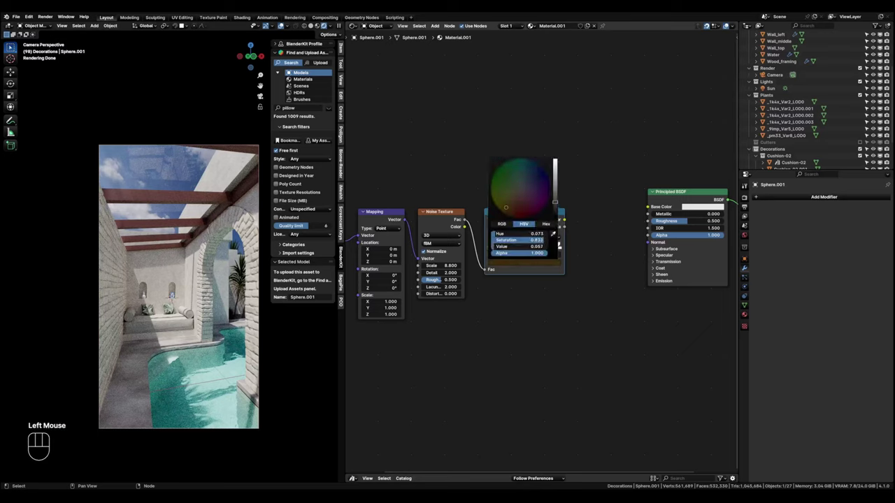
pyautogui.moveTo(502, 207); pyautogui.dragTo(502, 203)
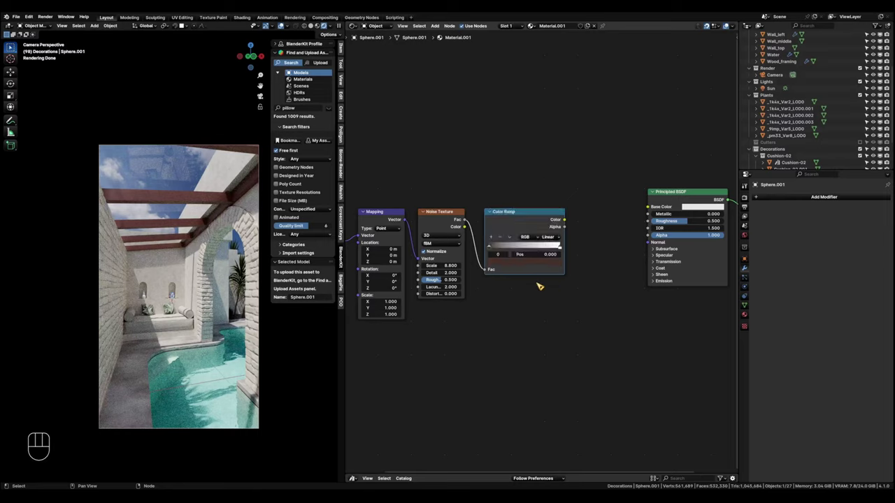
# Set the Color Ramp's last stop to a light pinkish brown and connect its Color output to the Principled BSDF's Base Color.
pyautogui.click(559, 248)
pyautogui.click(552, 263)
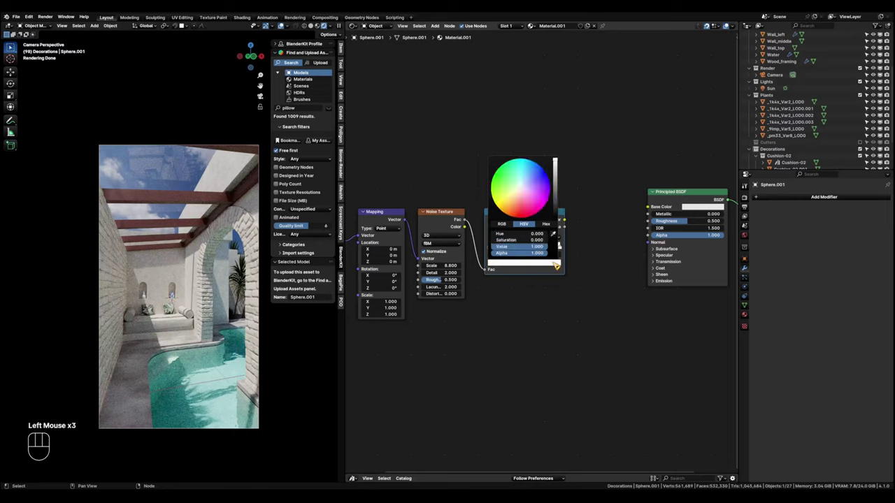
pyautogui.moveTo(556, 217); pyautogui.dragTo(520, 200)
pyautogui.click(520, 193)
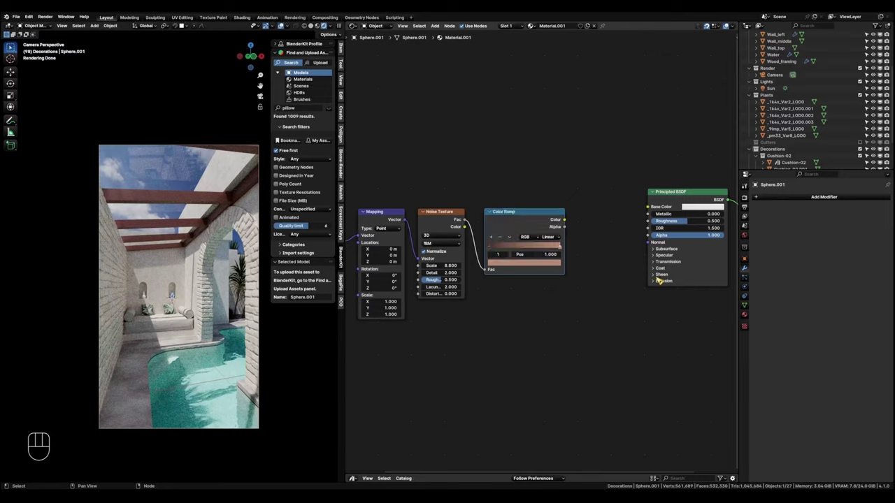
pyautogui.moveTo(564, 219); pyautogui.dragTo(648, 207)
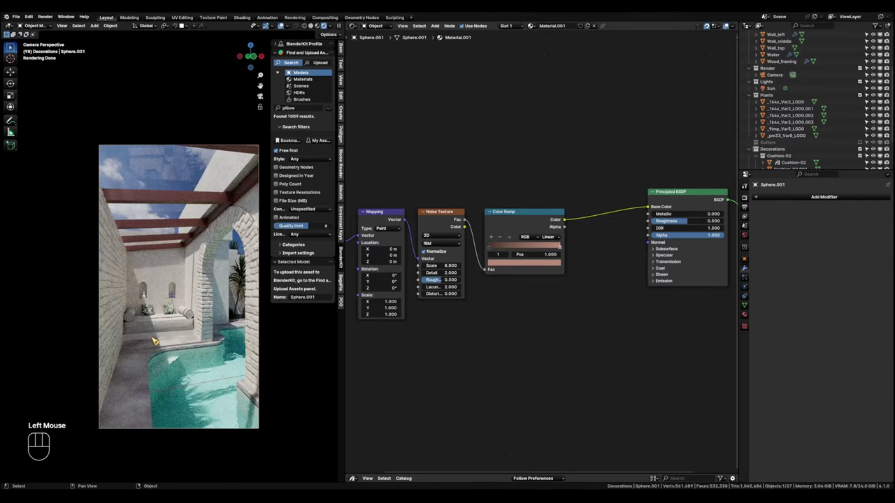
# Move the Color Ramp's dark stop to position 0.308 to strengthen the contrast on the vase.
pyautogui.scroll(4, 180, 296)
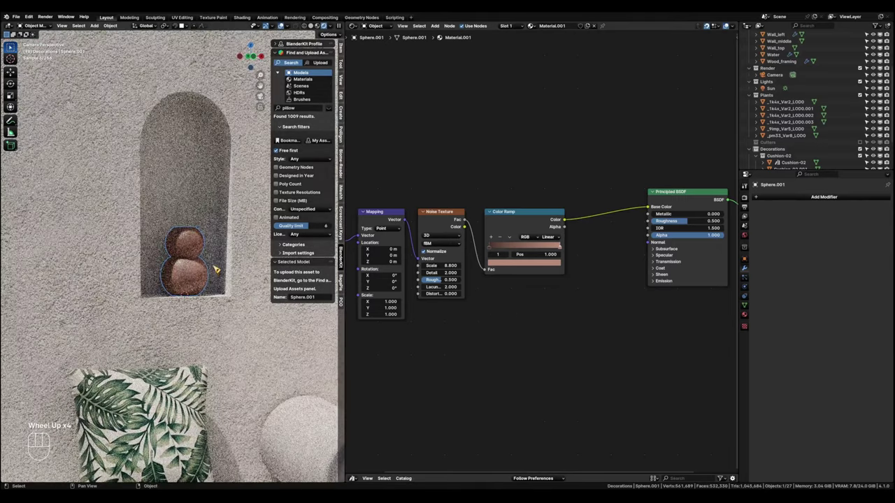
pyautogui.scroll(2, 213, 271)
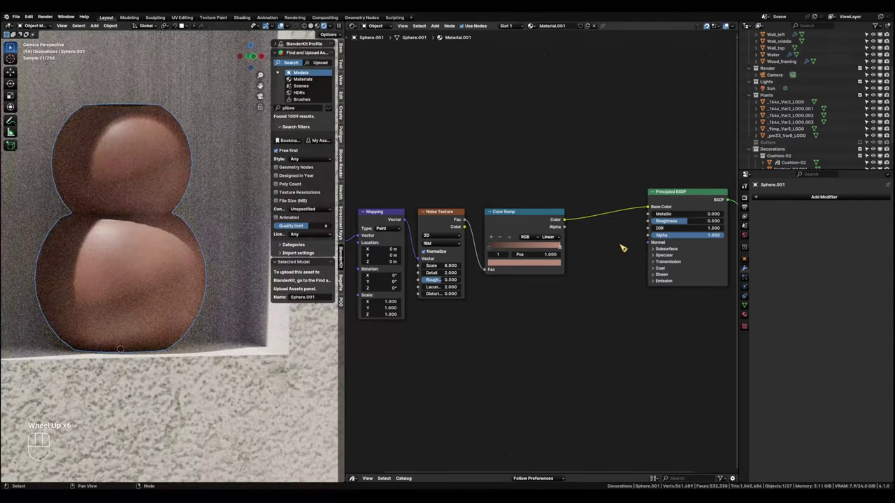
pyautogui.moveTo(561, 253); pyautogui.dragTo(511, 249)
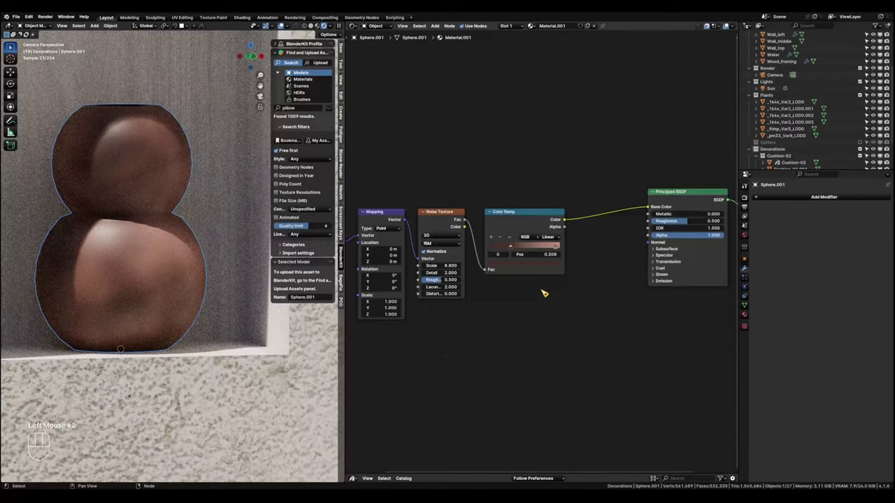
pyautogui.scroll(-4, 544, 293)
pyautogui.scroll(2, 532, 327)
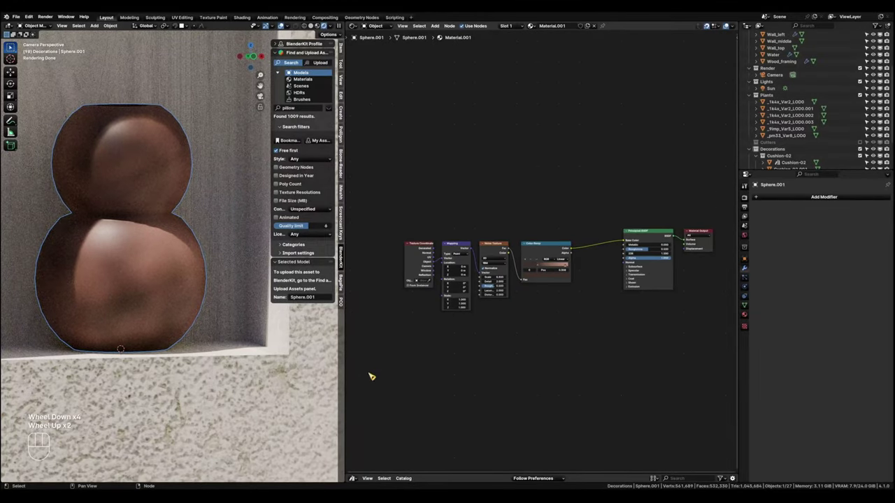
# Link the stacked-sphere vase's material to the long-necked vase in the other niche.
pyautogui.scroll(-2, 94, 338)
pyautogui.moveTo(94, 338); pyautogui.dragTo(109, 329, button='middle')
pyautogui.scroll(-2, 119, 311)
pyautogui.scroll(2, 119, 310)
pyautogui.scroll(-1, 115, 315)
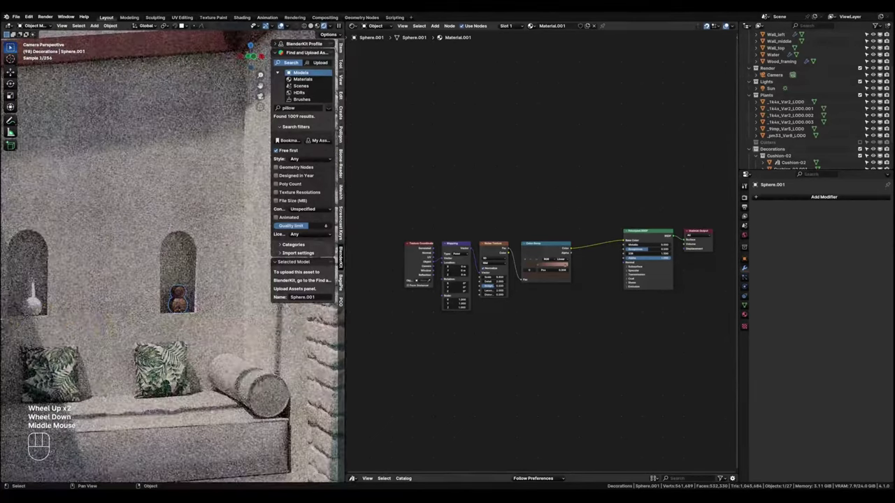
pyautogui.click(35, 303)
pyautogui.keyDown('shift'); pyautogui.click(179, 300); pyautogui.keyUp('shift')
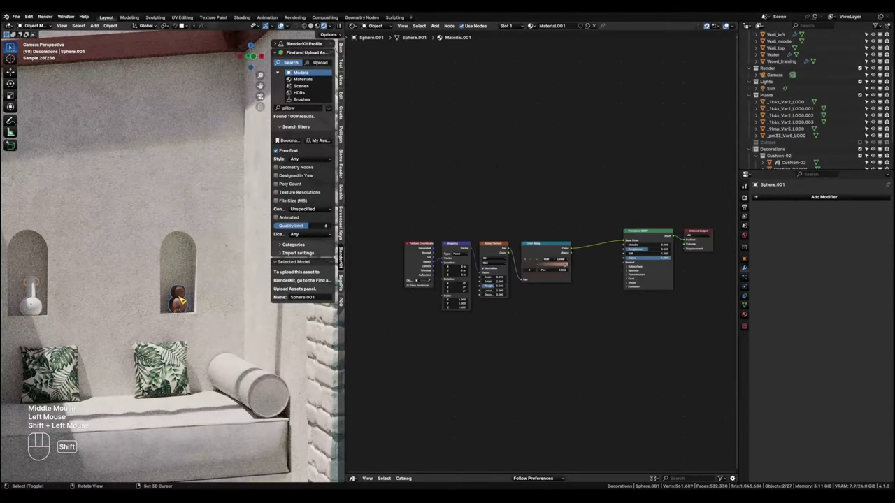
pyautogui.hotkey('ctrl', 'l')
pyautogui.click(178, 297)
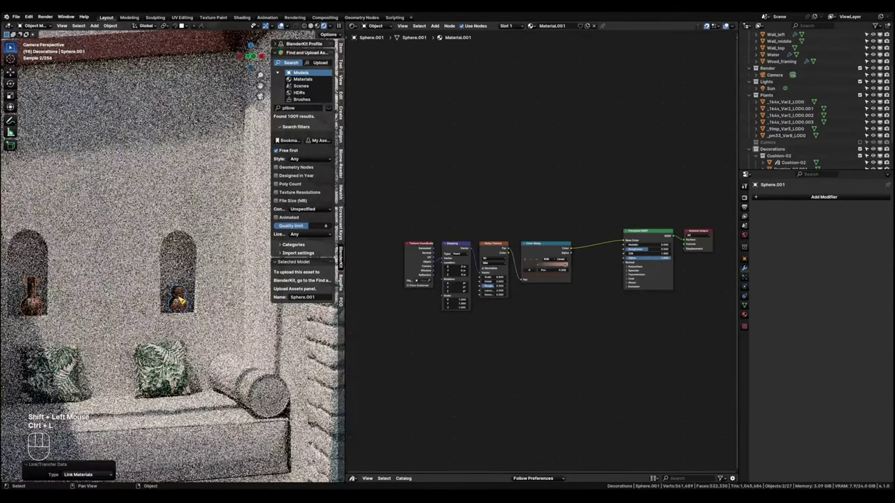
pyautogui.scroll(-3, 196, 312)
pyautogui.scroll(-1, 194, 310)
pyautogui.moveTo(193, 310); pyautogui.dragTo(166, 283, button='middle')
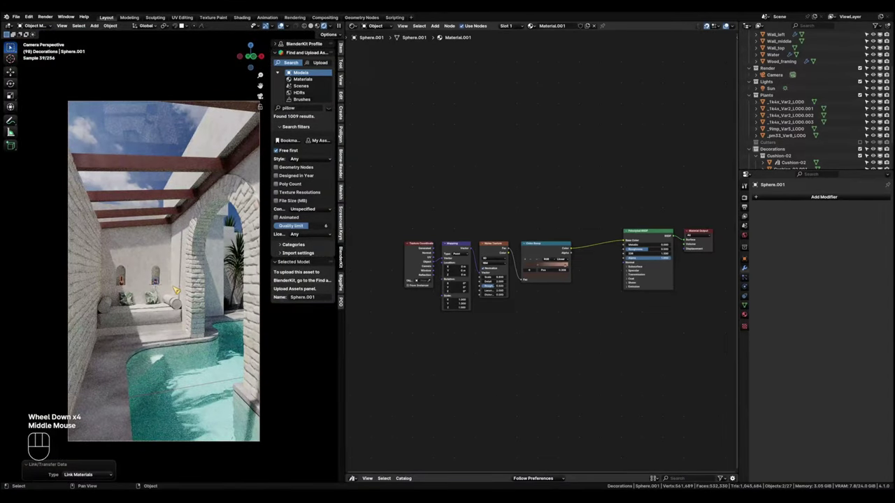
pyautogui.scroll(1, 175, 289)
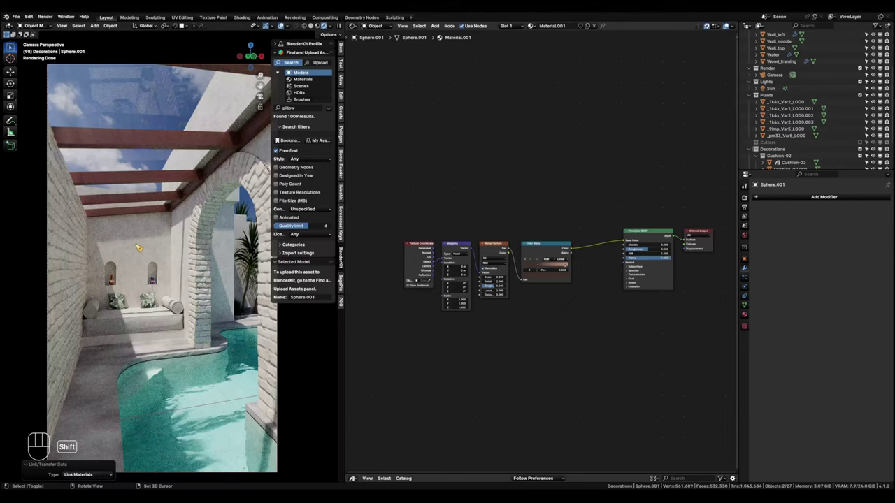
# Place the 3D cursor on the back wall above and between the two niches and switch the viewport to solid shading.
pyautogui.keyDown('shift'); pyautogui.rightClick(135, 246); pyautogui.keyUp('shift')
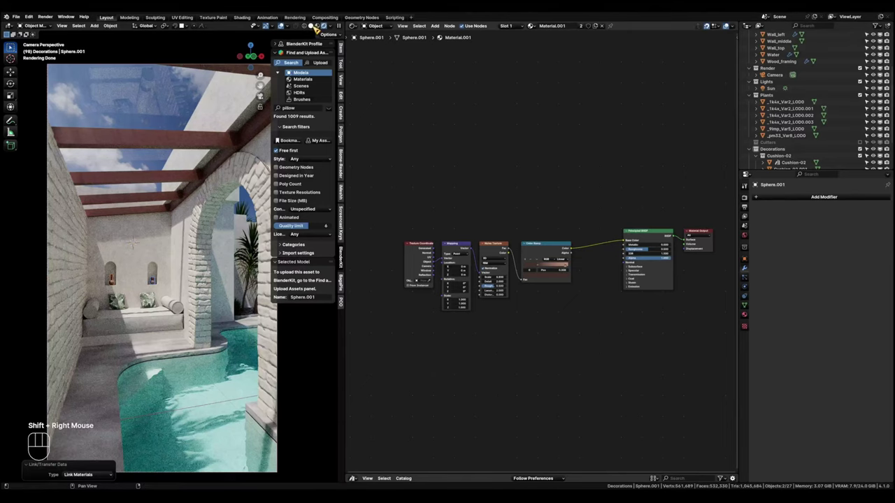
pyautogui.click(316, 25)
pyautogui.click(340, 46)
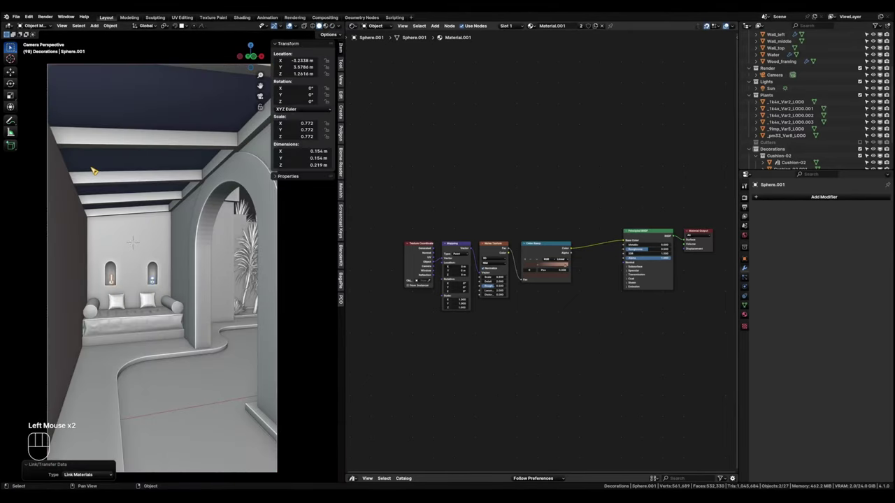
# Add a mesh cylinder at the 3D cursor on the back wall with 128 vertices, radius 0.15 m and depth 0.34 m.
pyautogui.keyDown('shift'); pyautogui.moveTo(90, 169); pyautogui.dragTo(180, 200, button='middle'); pyautogui.keyUp('shift')
pyautogui.scroll(2, 244, 231)
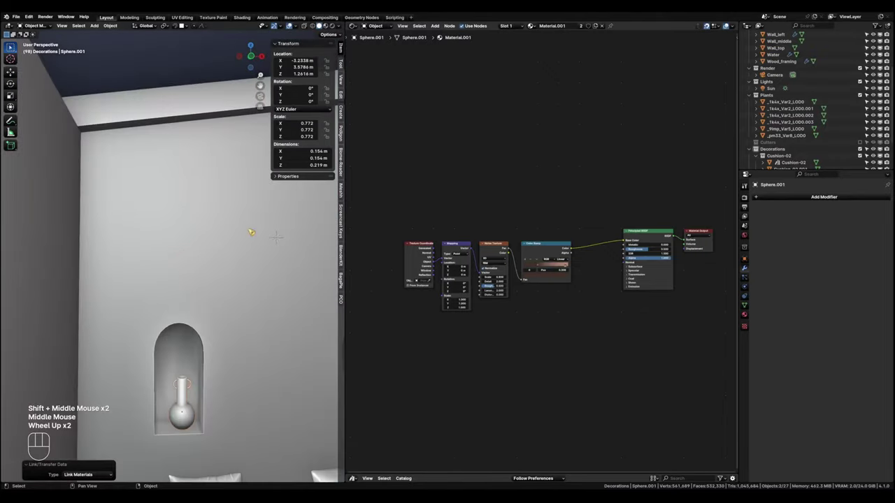
pyautogui.moveTo(244, 232); pyautogui.dragTo(219, 272, button='middle')
pyautogui.scroll(1, 198, 266)
pyautogui.keyDown('shift'); pyautogui.moveTo(22, 319); pyautogui.dragTo(195, 265, button='middle'); pyautogui.keyUp('shift')
pyautogui.hotkey('shift', 'a')
pyautogui.moveTo(198, 268)
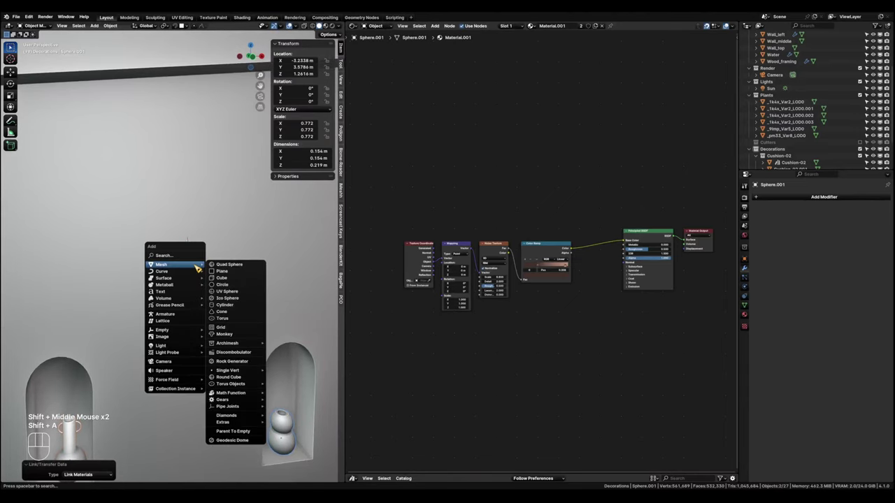
pyautogui.click(255, 309)
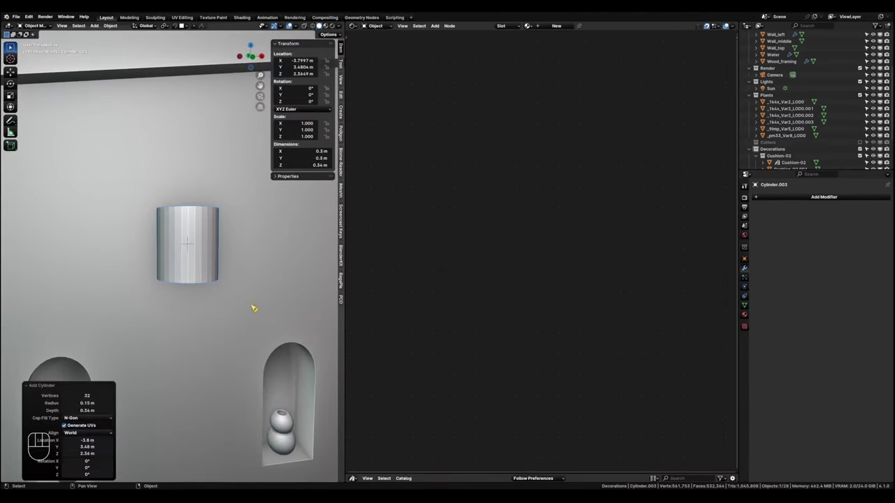
pyautogui.click(94, 396)
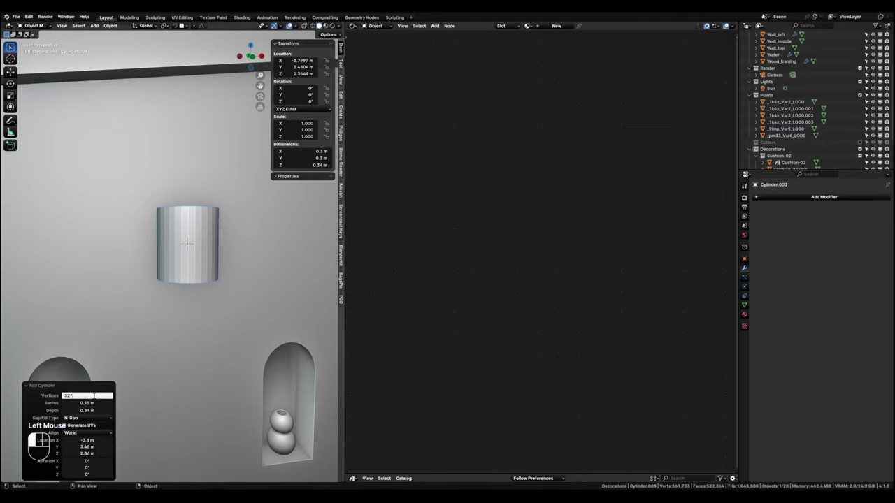
pyautogui.press('Return')
# Rename the new cylinder as Lamp.
pyautogui.scroll(-2, 190, 265)
pyautogui.keyDown('shift'); pyautogui.moveTo(189, 278); pyautogui.dragTo(208, 265, button='middle'); pyautogui.keyUp('shift')
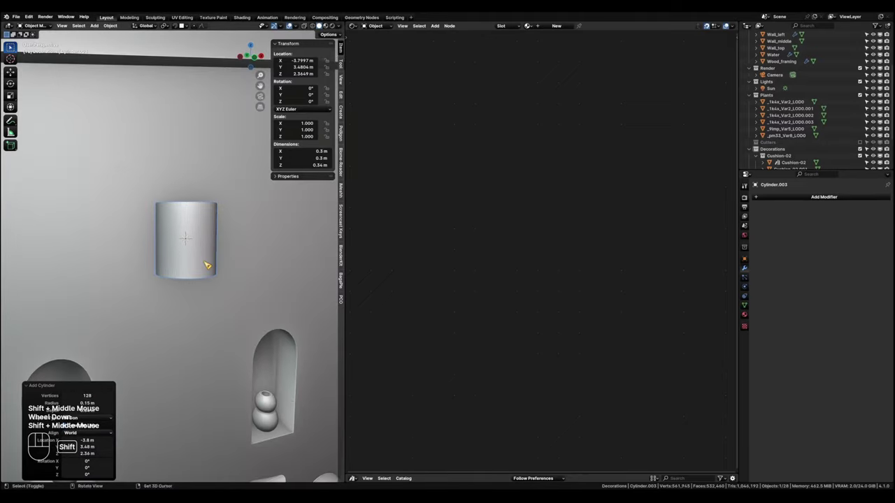
pyautogui.scroll(2, 144, 287)
pyautogui.moveTo(210, 297); pyautogui.dragTo(236, 300, button='middle')
pyautogui.press('F2')
pyautogui.write('la')
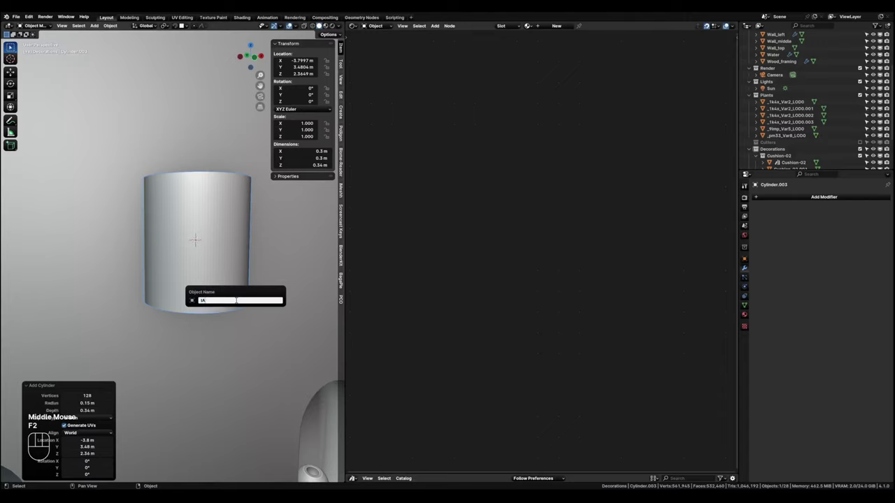
pyautogui.press('Return')
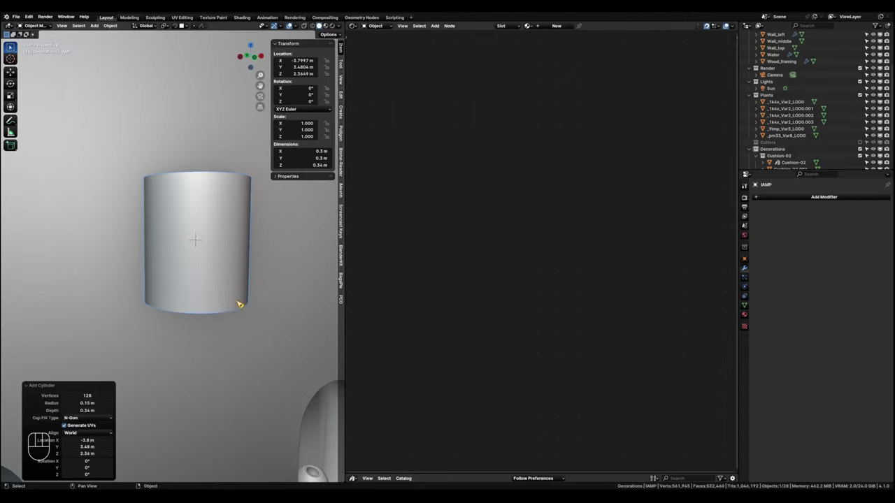
pyautogui.press('F2')
pyautogui.write('Lamp')
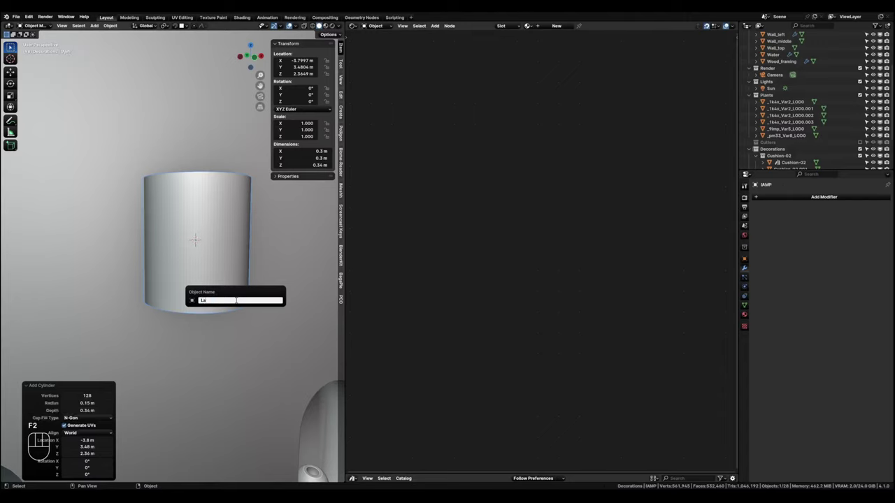
pyautogui.press('Return')
# Stretch the lamp cylinder along Z by a factor of 1.352 to a height of 0.46 m.
pyautogui.scroll(-2, 240, 303)
pyautogui.keyDown('shift'); pyautogui.moveTo(239, 304); pyautogui.dragTo(244, 286, button='middle'); pyautogui.keyUp('shift')
pyautogui.press('s')
pyautogui.press('z')
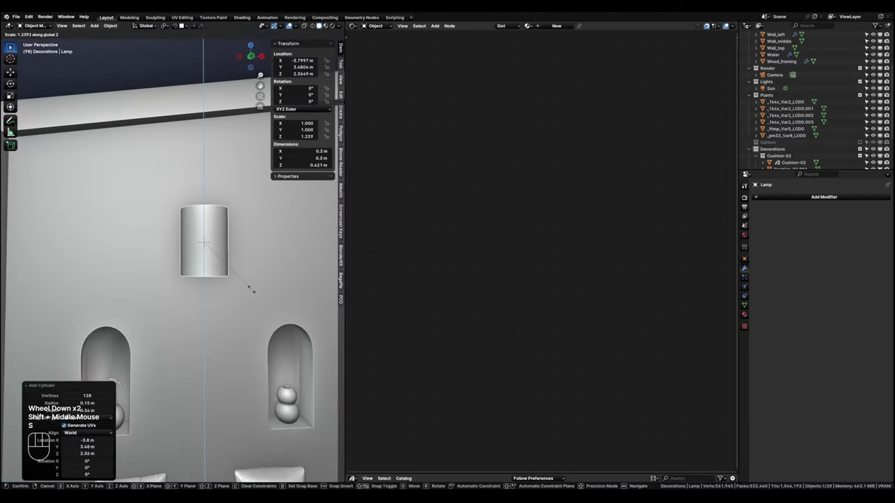
pyautogui.click(256, 294)
# Cut two horizontal edge loops around the lamp cylinder and spread them apart along Z.
pyautogui.press('Tab')
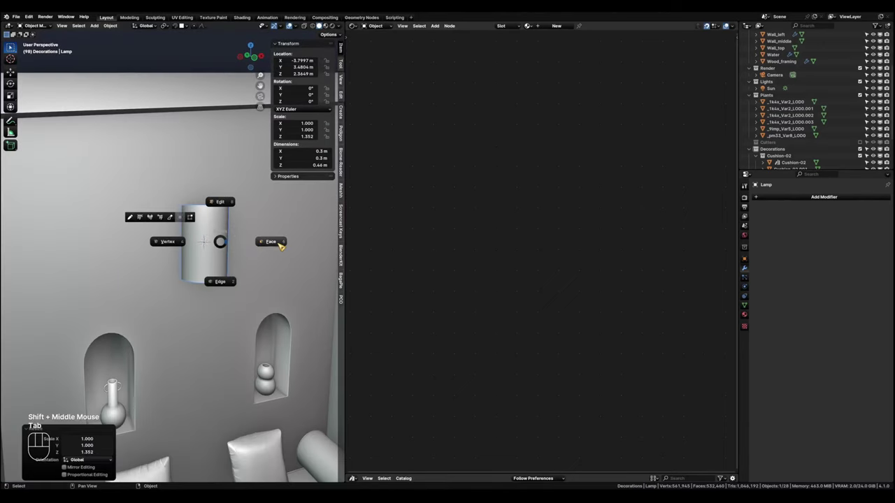
pyautogui.click(220, 281)
pyautogui.keyDown('shift'); pyautogui.moveTo(220, 281); pyautogui.dragTo(211, 249, button='middle'); pyautogui.keyUp('shift')
pyautogui.hotkey('ctrl', 'r')
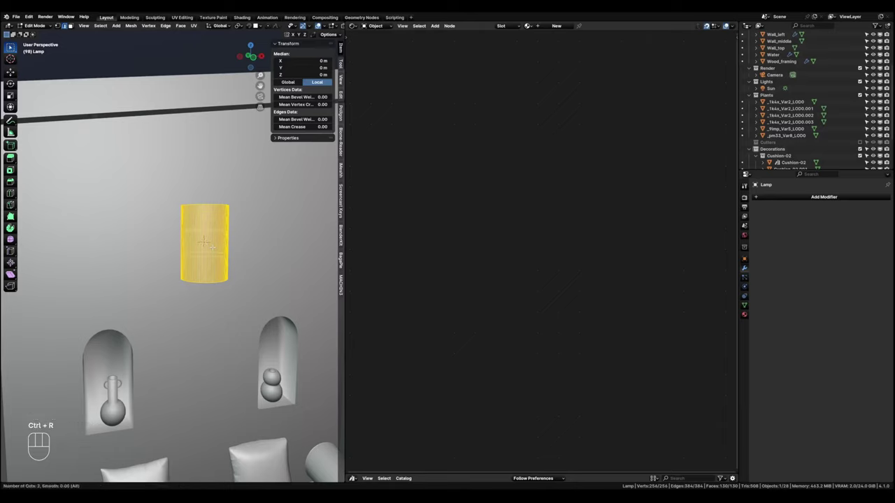
pyautogui.click(211, 248)
pyautogui.rightClick(220, 251)
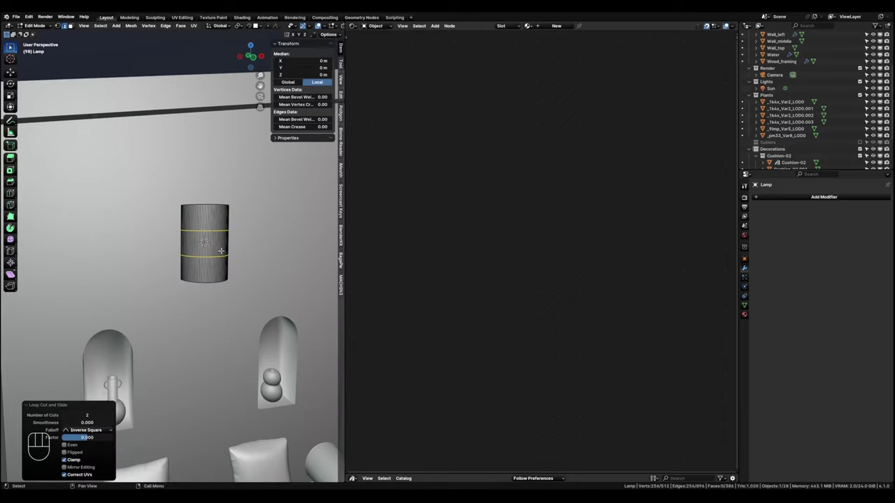
pyautogui.press('s')
pyautogui.press('z')
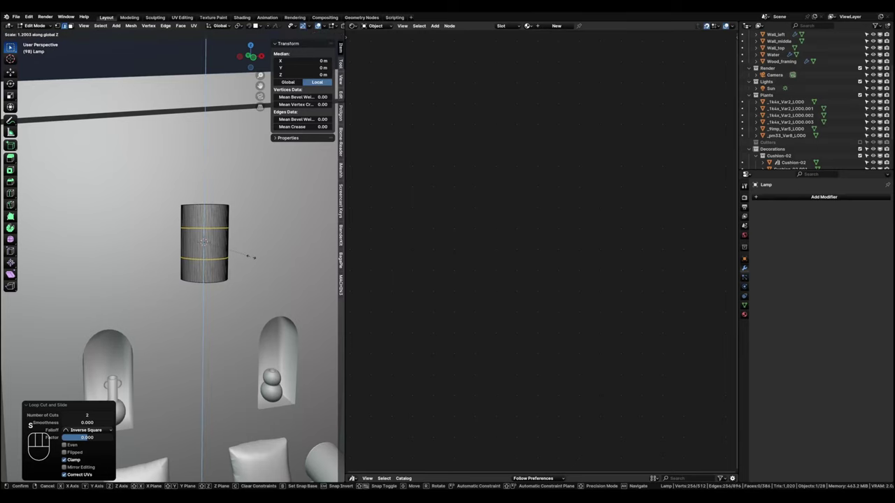
pyautogui.click(254, 259)
# Select the middle band of faces on the lamp and extrude it outward along the normals by 0.118 m.
pyautogui.keyDown('shift'); pyautogui.moveTo(253, 258); pyautogui.dragTo(246, 279, button='middle'); pyautogui.keyUp('shift')
pyautogui.scroll(2, 252, 276)
pyautogui.press('Tab')
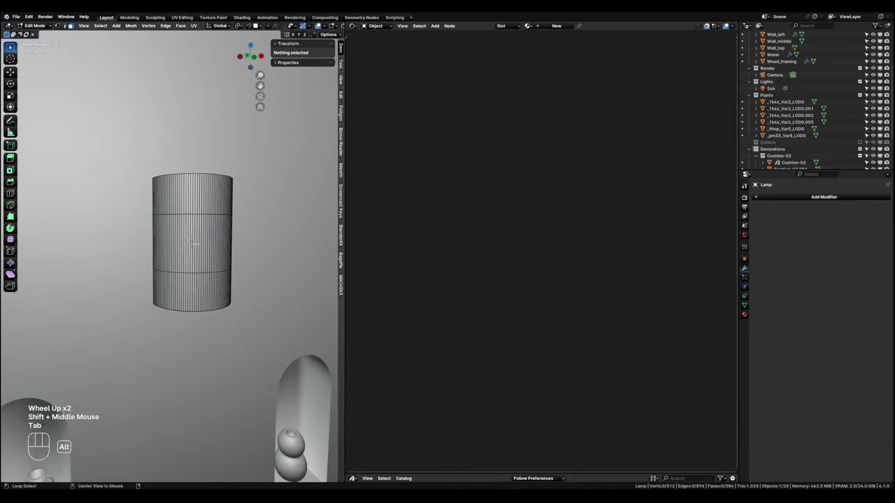
pyautogui.keyDown('alt'); pyautogui.click(203, 245); pyautogui.keyUp('alt')
pyautogui.keyDown('shift'); pyautogui.moveTo(203, 245); pyautogui.dragTo(209, 249, button='middle'); pyautogui.keyUp('shift')
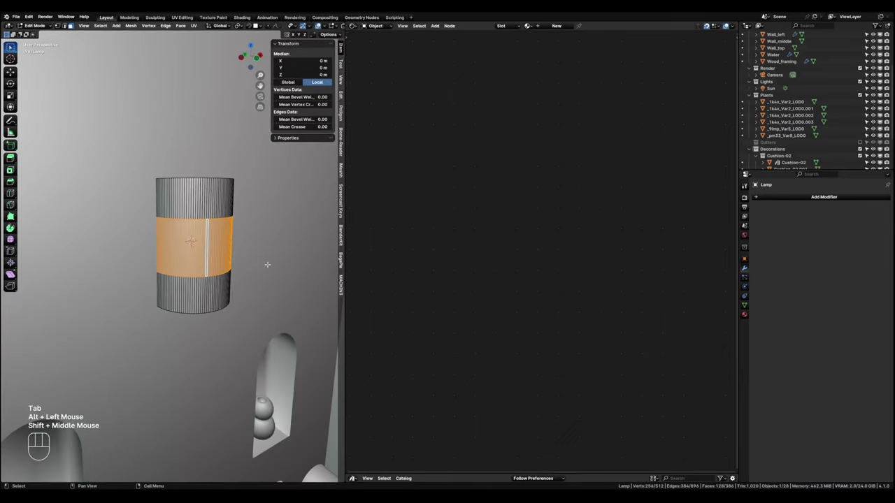
pyautogui.hotkey('alt', 'e')
pyautogui.click(269, 242)
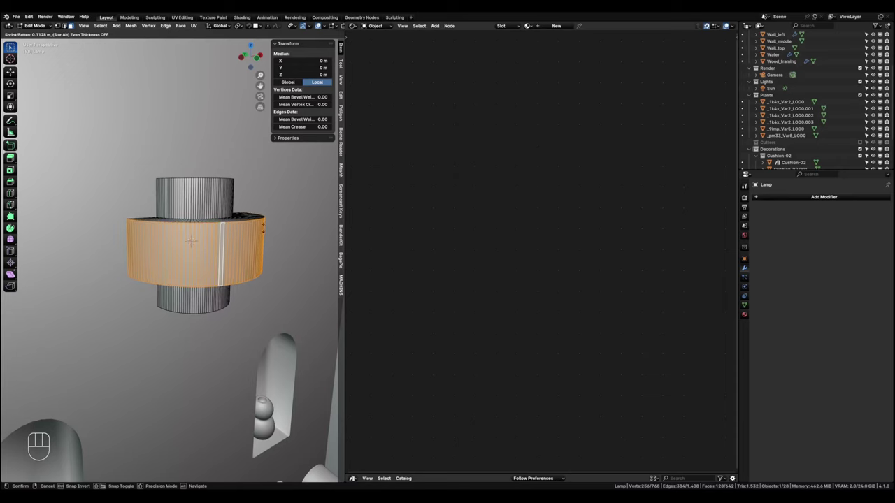
pyautogui.click(262, 228)
pyautogui.keyDown('shift'); pyautogui.moveTo(265, 242); pyautogui.dragTo(192, 240, button='middle'); pyautogui.keyUp('shift')
pyautogui.scroll(2, 194, 246)
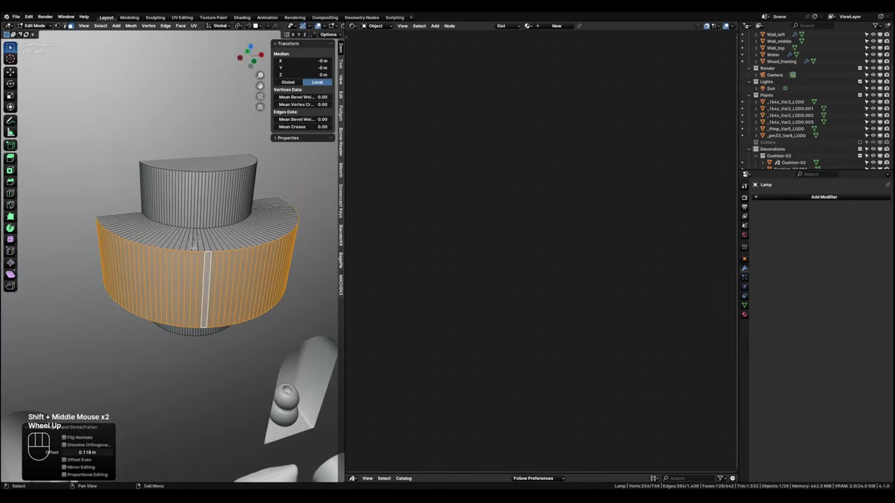
# Isolate the lamp in a top wireframe view and delete all vertices of its rear (+Y) half.
pyautogui.press('KP_7')
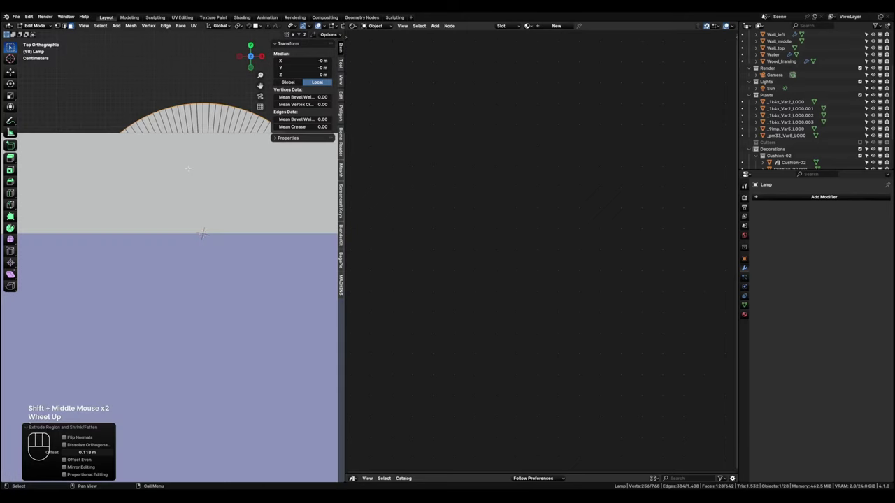
pyautogui.press('KP_Divide')
pyautogui.scroll(-4, 175, 237)
pyautogui.moveTo(149, 195); pyautogui.dragTo(121, 230, button='middle')
pyautogui.press('Tab')
pyautogui.click(168, 198)
pyautogui.hotkey('shift', 'z')
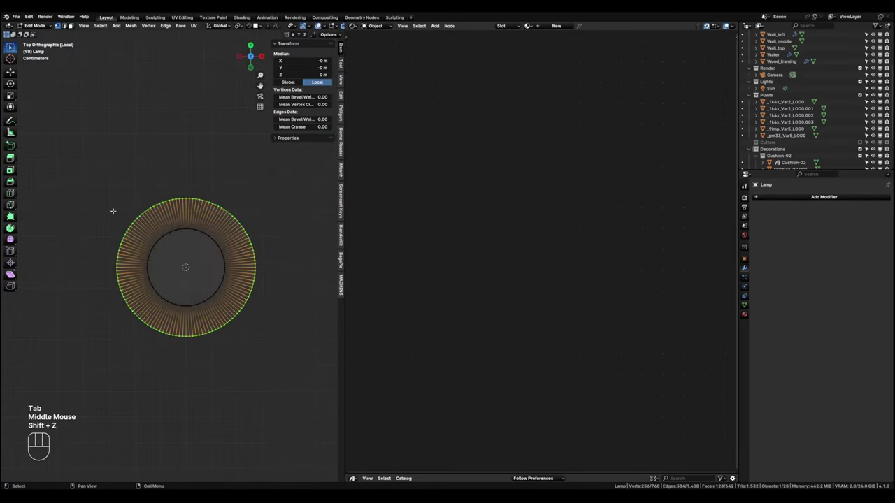
pyautogui.scroll(2, 165, 204)
pyautogui.moveTo(165, 203); pyautogui.dragTo(159, 222, button='middle')
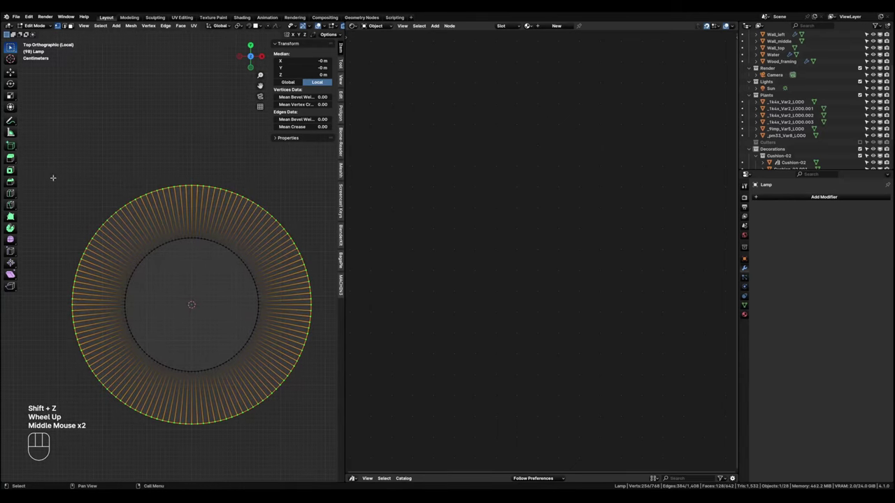
pyautogui.moveTo(23, 150); pyautogui.dragTo(329, 302)
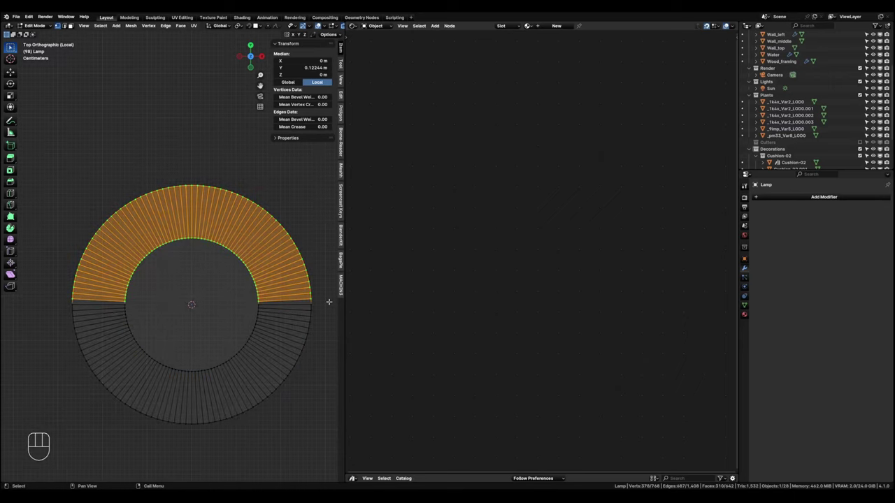
pyautogui.press('x')
pyautogui.click(332, 305)
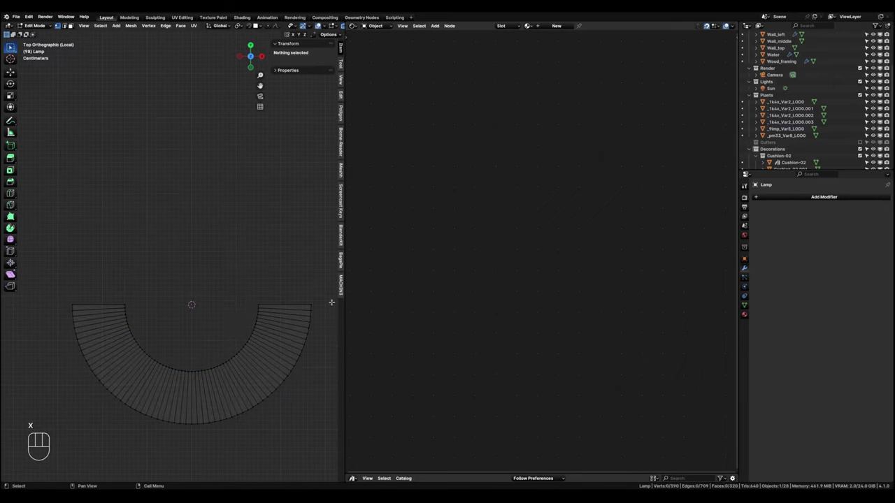
# Delete only the faces of the whole half-round lamp, keeping its edges and vertices.
pyautogui.scroll(-3, 235, 312)
pyautogui.keyDown('shift'); pyautogui.moveTo(235, 312); pyautogui.dragTo(232, 281, button='middle'); pyautogui.keyUp('shift')
pyautogui.press('Tab')
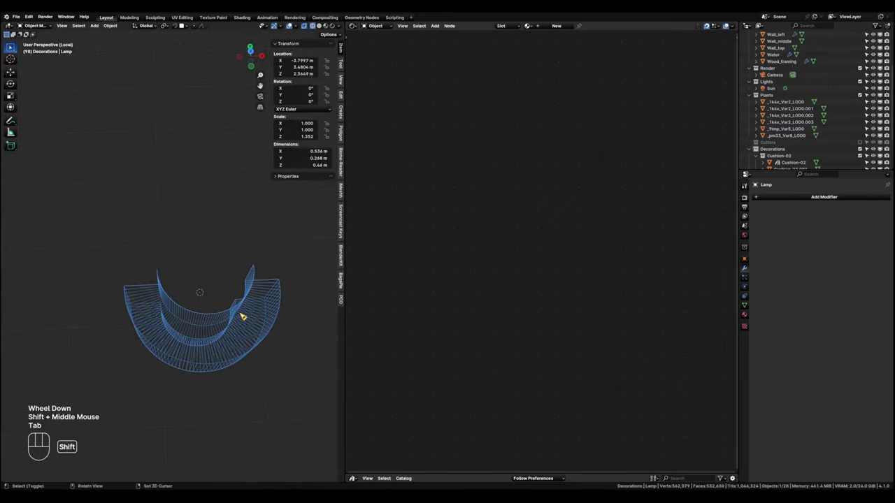
pyautogui.keyDown('shift'); pyautogui.moveTo(242, 314); pyautogui.dragTo(263, 260, button='middle'); pyautogui.keyUp('shift')
pyautogui.scroll(3, 202, 312)
pyautogui.press('Tab')
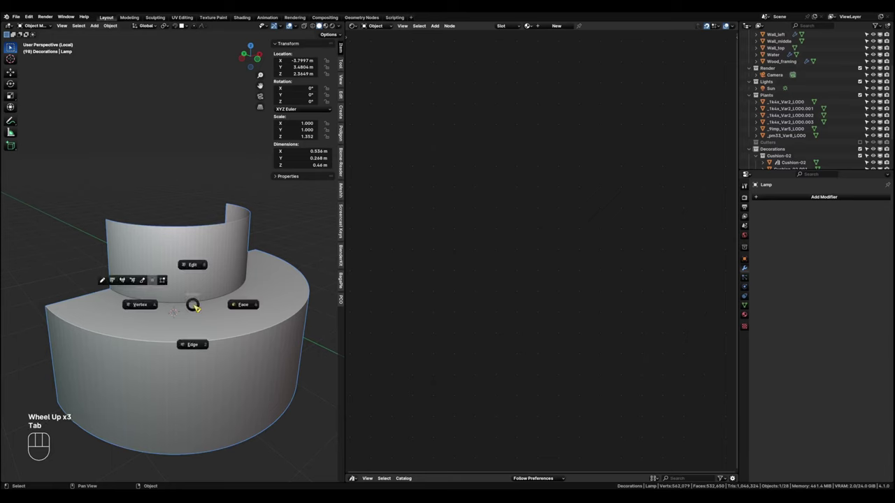
pyautogui.click(243, 304)
pyautogui.press('a')
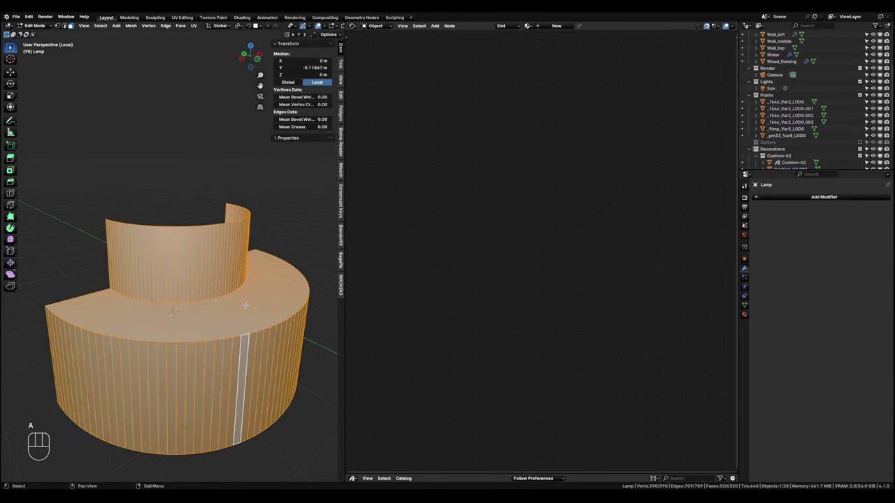
pyautogui.press('x')
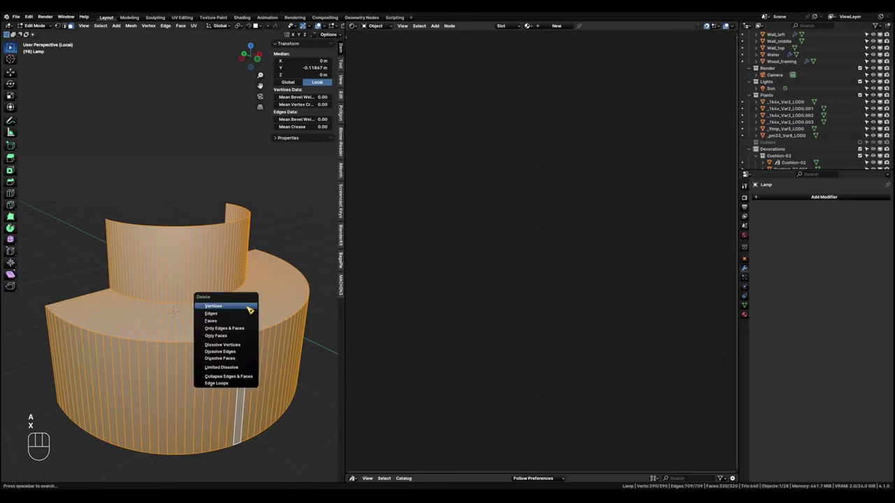
pyautogui.click(217, 336)
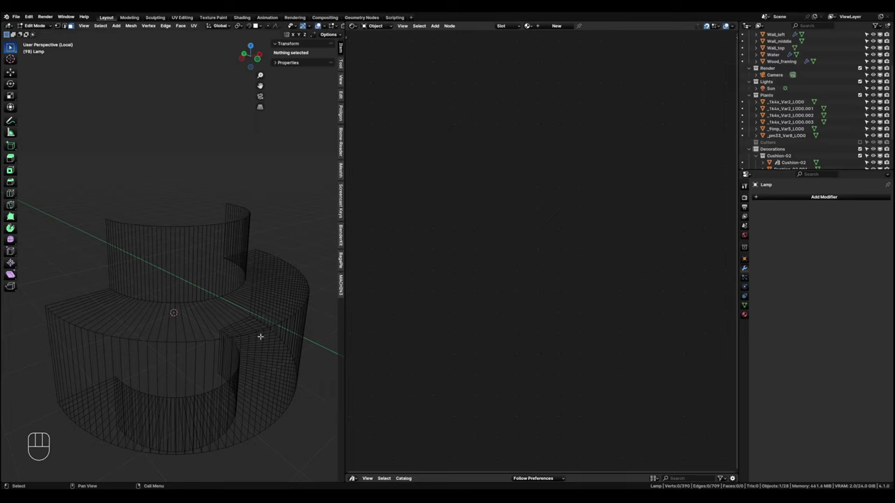
# Delete all radial edges that link the inner and outer arcs on the upper and lower rings of the lamp.
pyautogui.keyDown('shift'); pyautogui.moveTo(285, 325); pyautogui.dragTo(196, 274, button='middle'); pyautogui.keyUp('shift')
pyautogui.scroll(-1, 165, 284)
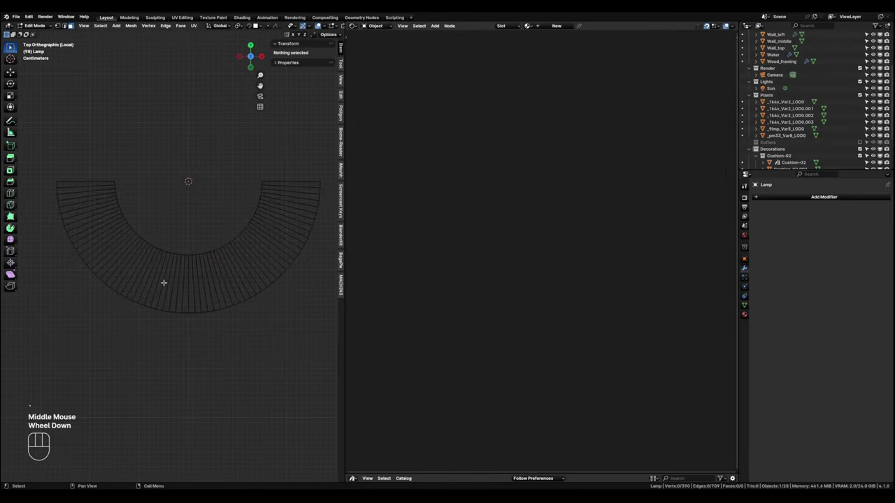
pyautogui.press('c')
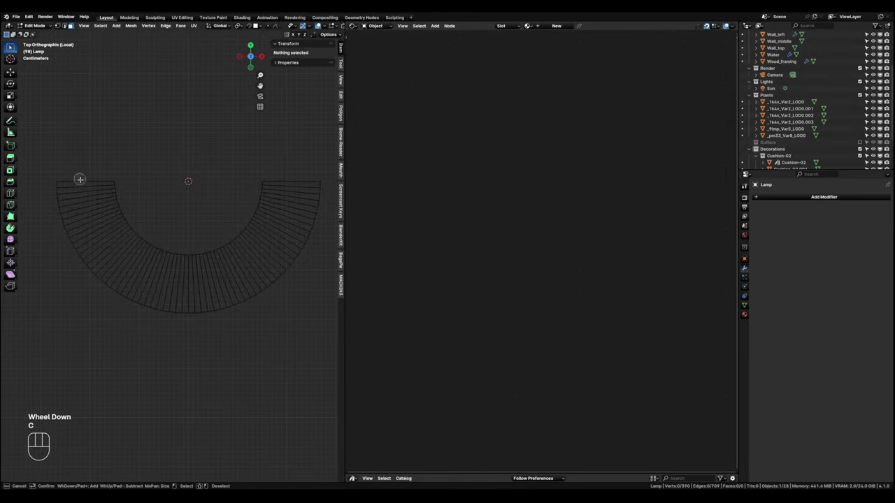
pyautogui.press('Escape')
pyautogui.press('Tab')
pyautogui.press('c')
pyautogui.moveTo(81, 188)
pyautogui.mouseDown()
pyautogui.moveTo(137, 262)
pyautogui.moveTo(197, 270)
pyautogui.moveTo(259, 248)
pyautogui.moveTo(297, 181)
pyautogui.mouseUp()
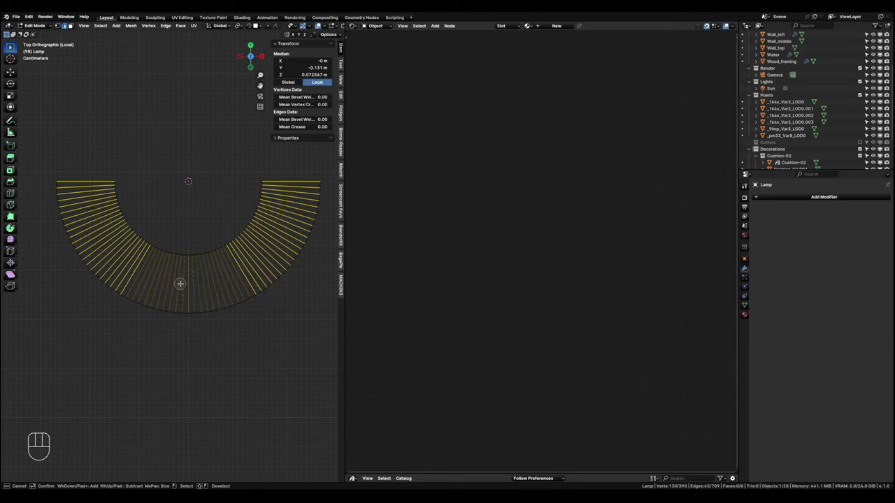
pyautogui.press('Escape')
pyautogui.keyDown('shift'); pyautogui.moveTo(188, 254); pyautogui.dragTo(229, 232, button='middle'); pyautogui.keyUp('shift')
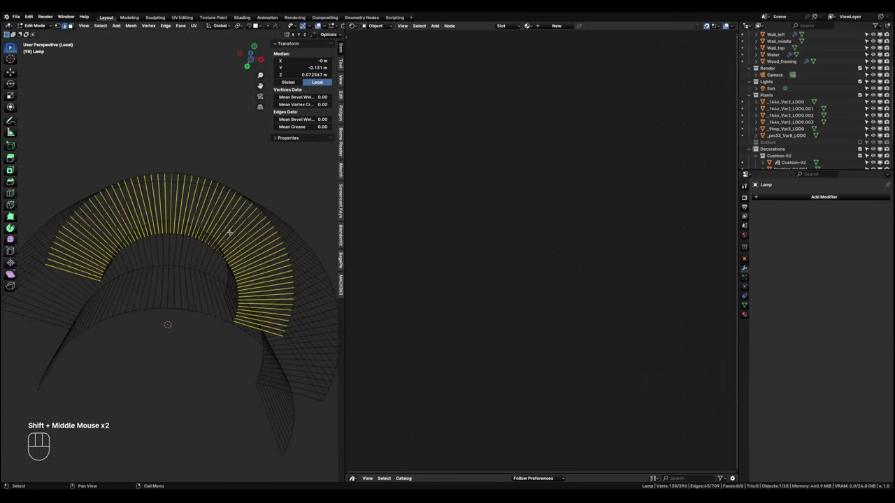
pyautogui.press('`')
pyautogui.click(230, 285)
pyautogui.press('c')
pyautogui.moveTo(77, 300)
pyautogui.mouseDown()
pyautogui.moveTo(88, 301)
pyautogui.moveTo(138, 213)
pyautogui.moveTo(247, 217)
pyautogui.moveTo(294, 292)
pyautogui.moveTo(295, 324)
pyautogui.mouseUp()
pyautogui.rightClick(295, 324)
pyautogui.keyDown('shift'); pyautogui.moveTo(217, 257); pyautogui.dragTo(200, 372, button='middle'); pyautogui.keyUp('shift')
pyautogui.keyDown('shift'); pyautogui.moveTo(158, 286); pyautogui.dragTo(234, 241, button='middle'); pyautogui.keyUp('shift')
pyautogui.press('x')
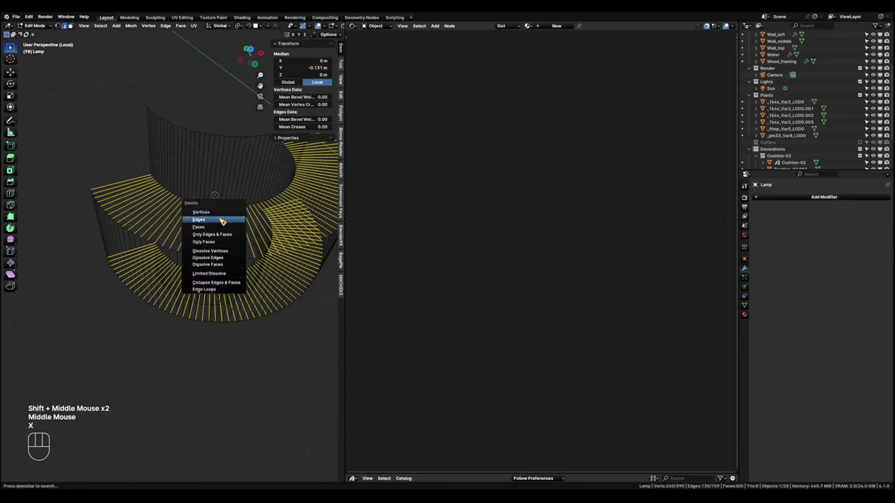
pyautogui.click(220, 224)
# Join the inner and outer arcs of the upper ring with three widely spaced edges, starting with the end vertices on the -X side.
pyautogui.keyDown('shift'); pyautogui.moveTo(174, 228); pyautogui.dragTo(175, 301, button='middle'); pyautogui.keyUp('shift')
pyautogui.scroll(2, 191, 286)
pyautogui.press('Tab')
pyautogui.scroll(-1, 156, 307)
pyautogui.keyDown('shift'); pyautogui.moveTo(175, 302); pyautogui.dragTo(116, 305, button='middle'); pyautogui.keyUp('shift')
pyautogui.click(128, 305)
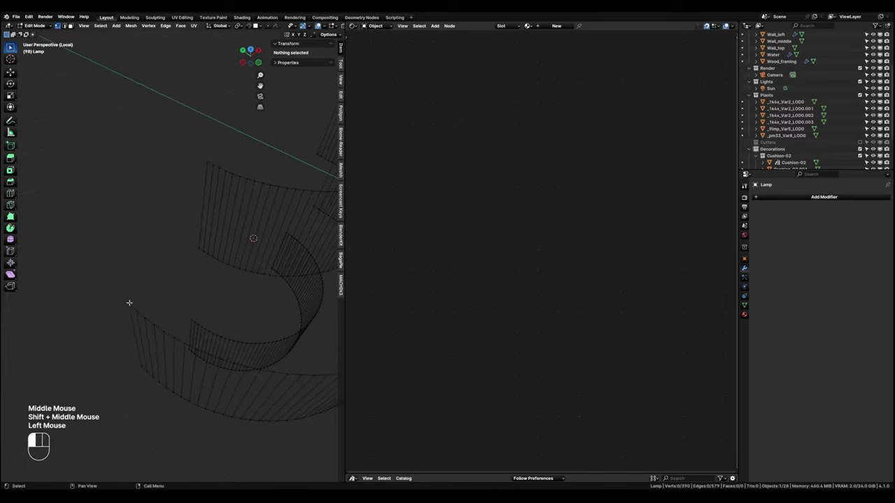
pyautogui.keyDown('shift'); pyautogui.click(197, 248); pyautogui.keyUp('shift')
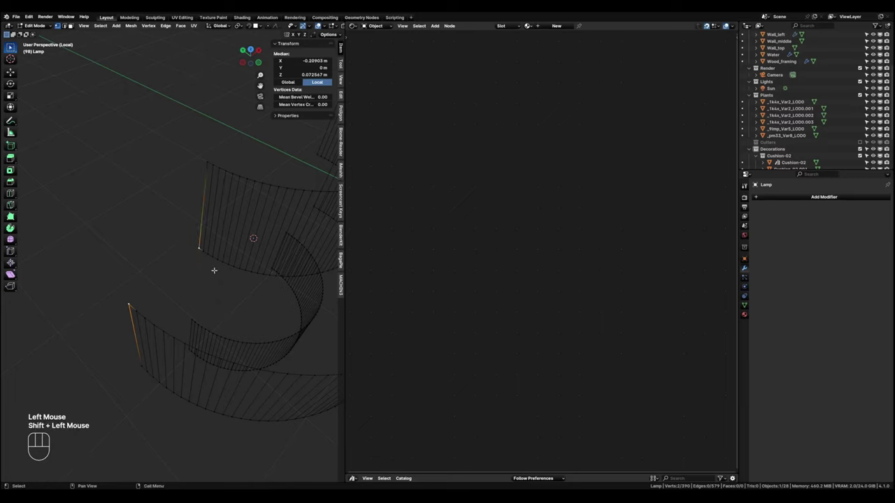
pyautogui.press('f')
pyautogui.click(202, 249)
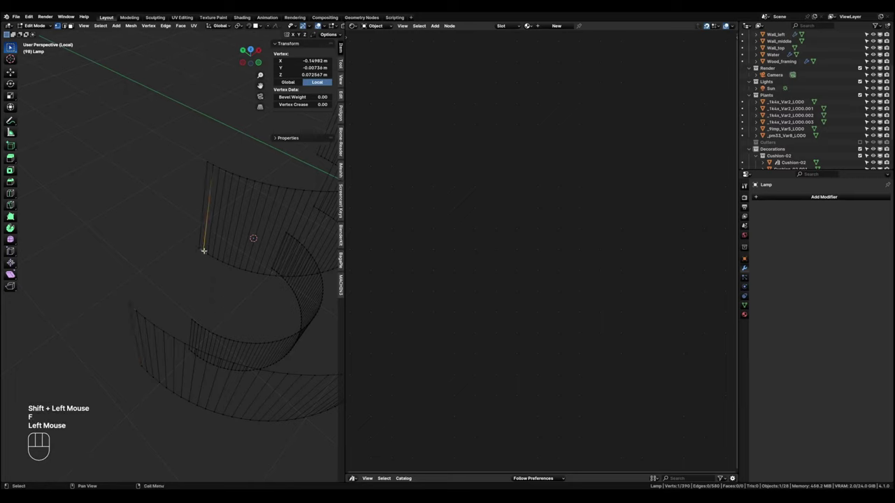
pyautogui.keyDown('shift'); pyautogui.click(174, 337); pyautogui.keyUp('shift')
pyautogui.press('f')
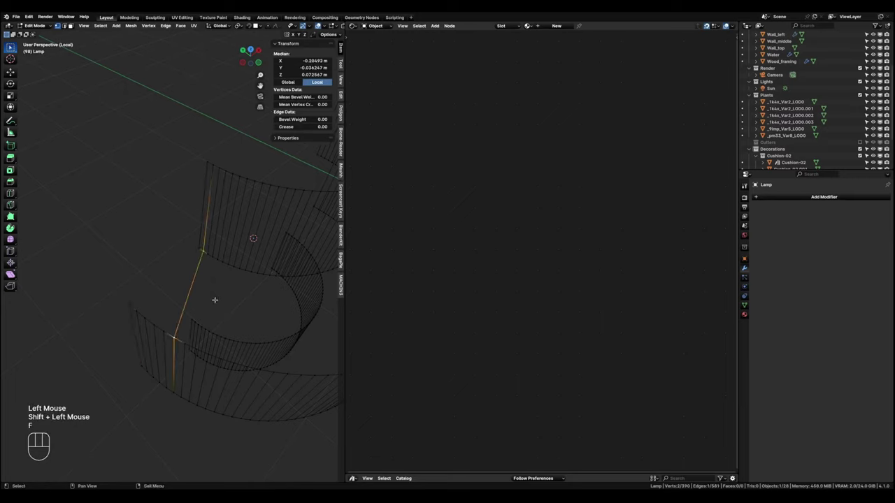
pyautogui.click(239, 266)
pyautogui.keyDown('shift'); pyautogui.click(195, 350); pyautogui.keyUp('shift')
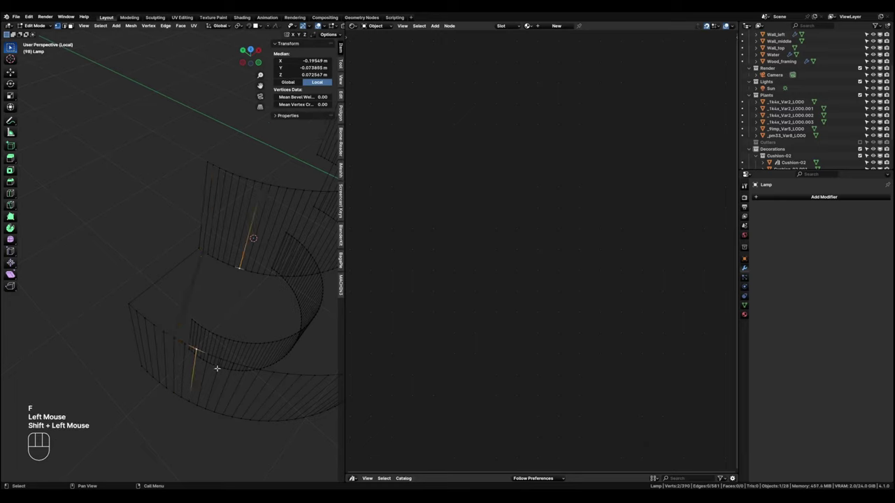
pyautogui.press('f')
# Add three more spaced edges between the arcs of the upper ring, continuing from the -X end towards the front.
pyautogui.keyDown('shift'); pyautogui.moveTo(273, 357); pyautogui.dragTo(174, 344, button='middle'); pyautogui.keyUp('shift')
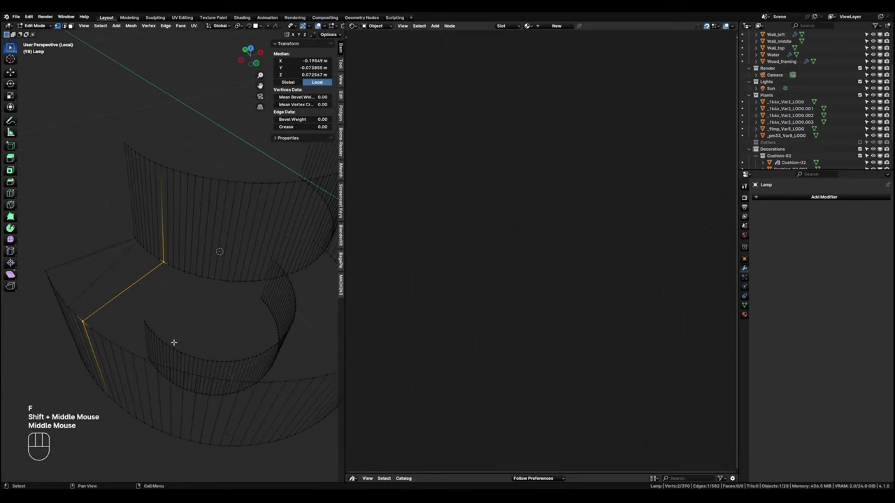
pyautogui.click(123, 348)
pyautogui.keyDown('shift'); pyautogui.click(183, 271); pyautogui.keyUp('shift')
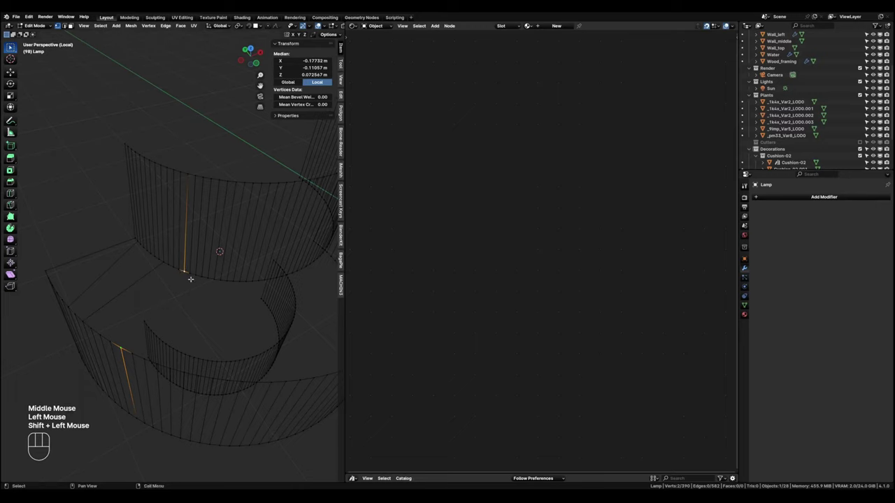
pyautogui.press('f')
pyautogui.click(208, 276)
pyautogui.keyDown('shift'); pyautogui.click(183, 374); pyautogui.keyUp('shift')
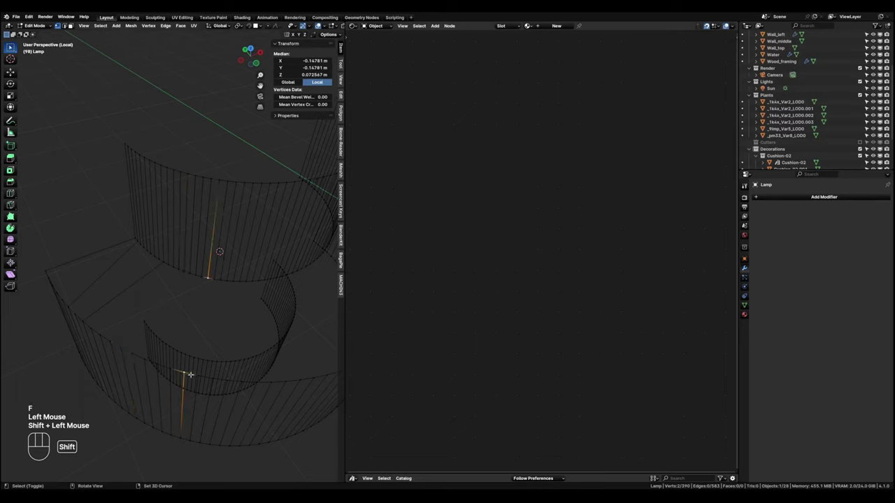
pyautogui.press('f')
pyautogui.keyDown('shift'); pyautogui.moveTo(252, 375); pyautogui.dragTo(247, 339, button='middle'); pyautogui.keyUp('shift')
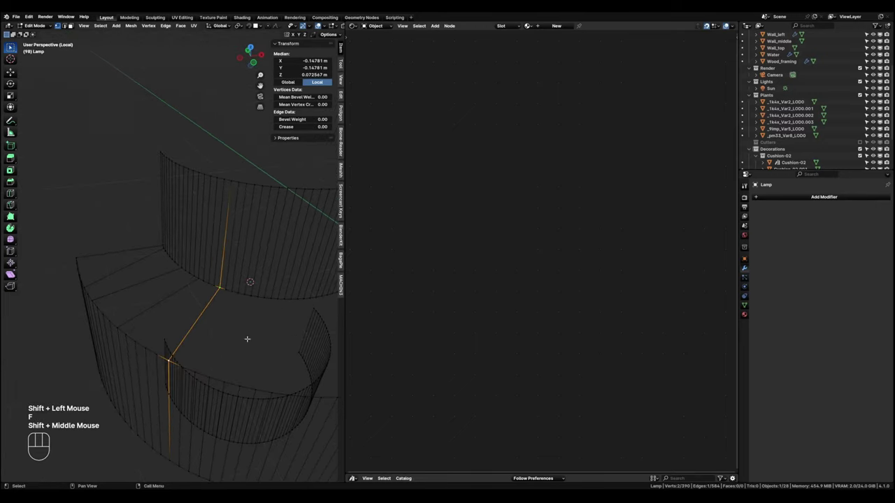
pyautogui.click(232, 291)
pyautogui.keyDown('shift'); pyautogui.click(239, 385); pyautogui.keyUp('shift')
pyautogui.press('f')
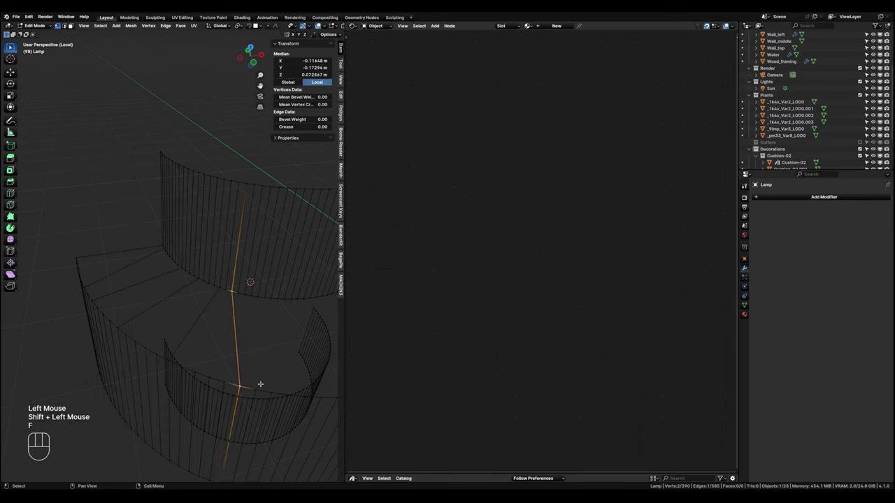
# Connect three further vertex pairs across the upper ring with edges, reaching the front middle of the lamp.
pyautogui.moveTo(257, 385); pyautogui.dragTo(159, 322, button='middle')
pyautogui.click(136, 344)
pyautogui.keyDown('shift'); pyautogui.click(179, 260); pyautogui.keyUp('shift')
pyautogui.press('f')
pyautogui.click(213, 266)
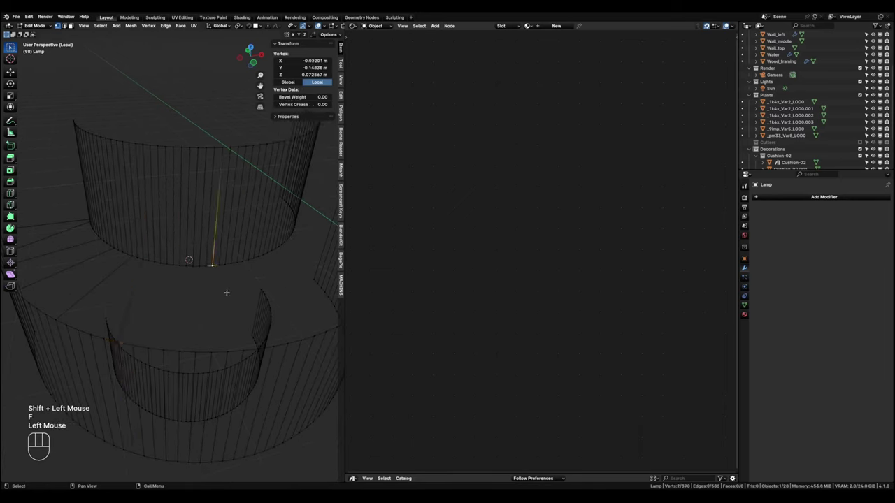
pyautogui.keyDown('shift'); pyautogui.click(195, 351); pyautogui.keyUp('shift')
pyautogui.press('f')
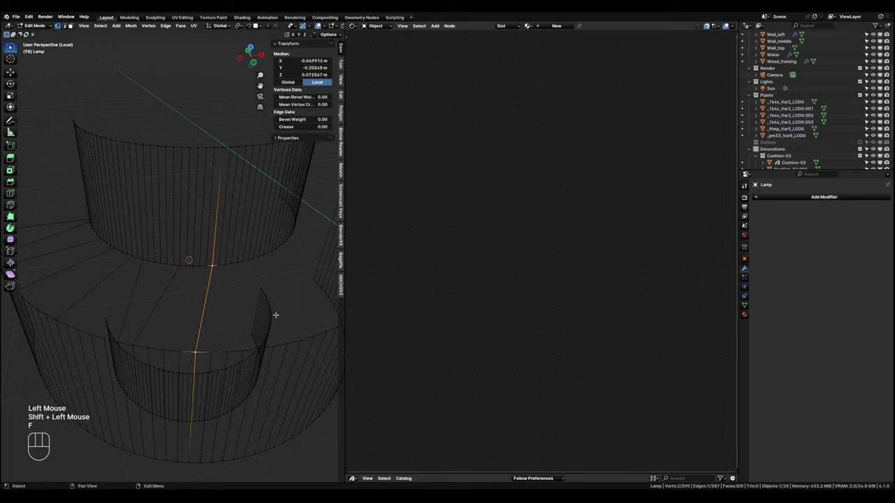
pyautogui.keyDown('shift'); pyautogui.moveTo(278, 315); pyautogui.dragTo(243, 314, button='middle'); pyautogui.keyUp('shift')
pyautogui.click(263, 279)
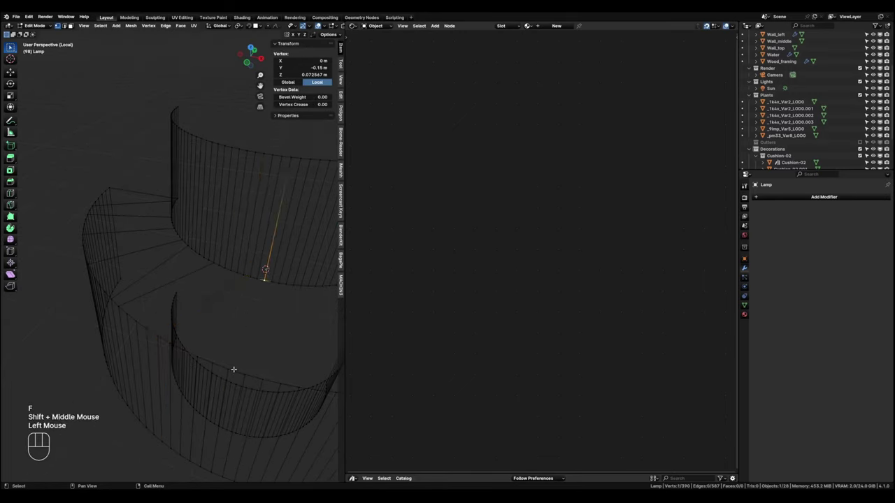
pyautogui.keyDown('shift'); pyautogui.click(229, 368); pyautogui.keyUp('shift')
pyautogui.press('f')
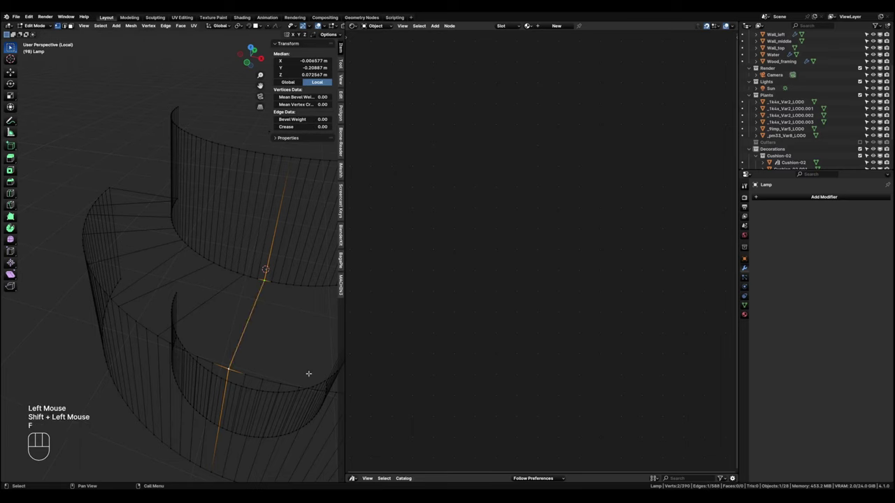
# Connect four vertex pairs across the upper ring with spaced edges, going past the front middle towards the +X end.
pyautogui.moveTo(308, 374); pyautogui.dragTo(156, 289, button='middle')
pyautogui.click(165, 263)
pyautogui.keyDown('shift'); pyautogui.click(174, 368); pyautogui.keyUp('shift')
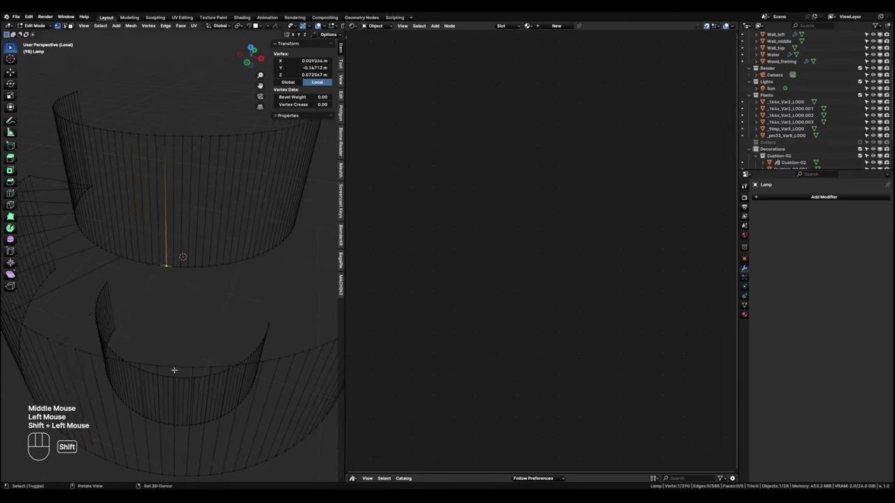
pyautogui.press('f')
pyautogui.click(213, 288)
pyautogui.keyDown('shift'); pyautogui.click(192, 364); pyautogui.keyUp('shift')
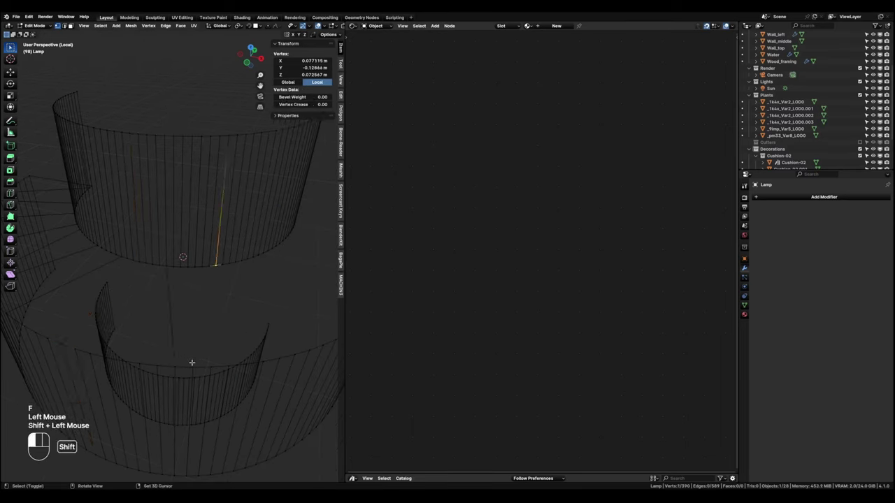
pyautogui.press('f')
pyautogui.moveTo(247, 353); pyautogui.dragTo(202, 335, button='middle')
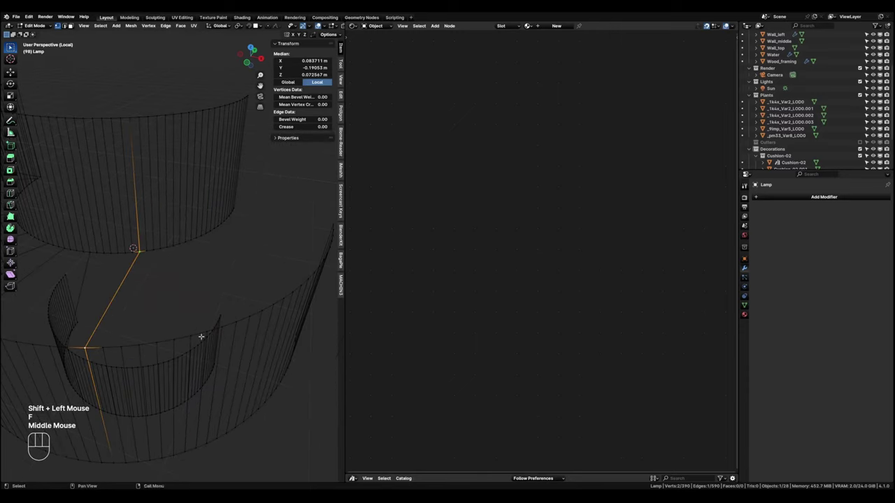
pyautogui.click(166, 250)
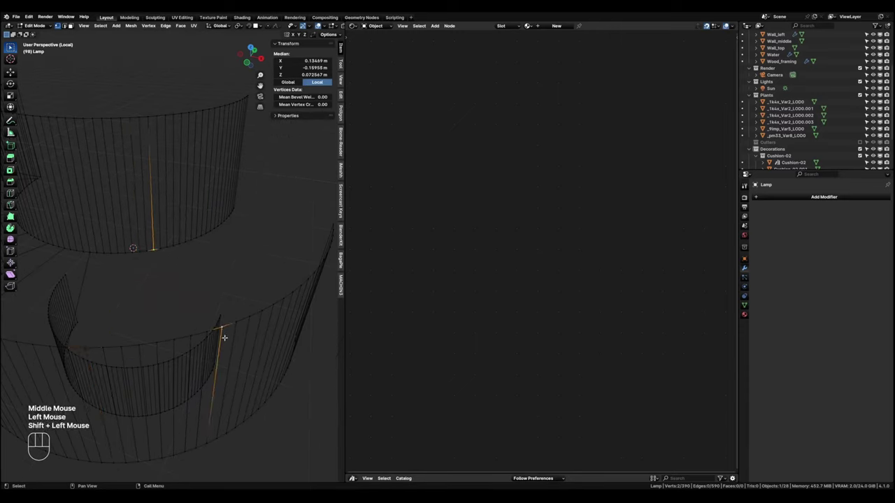
pyautogui.press('f')
pyautogui.keyDown('shift'); pyautogui.moveTo(272, 323); pyautogui.dragTo(237, 330, button='middle'); pyautogui.keyUp('shift')
pyautogui.click(232, 245)
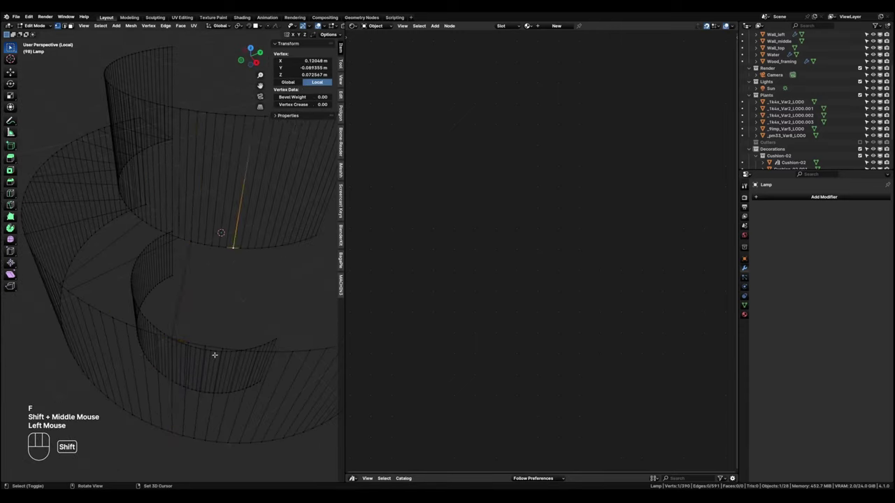
pyautogui.keyDown('shift'); pyautogui.click(220, 347); pyautogui.keyUp('shift')
pyautogui.press('f')
pyautogui.moveTo(300, 360); pyautogui.dragTo(174, 210, button='middle')
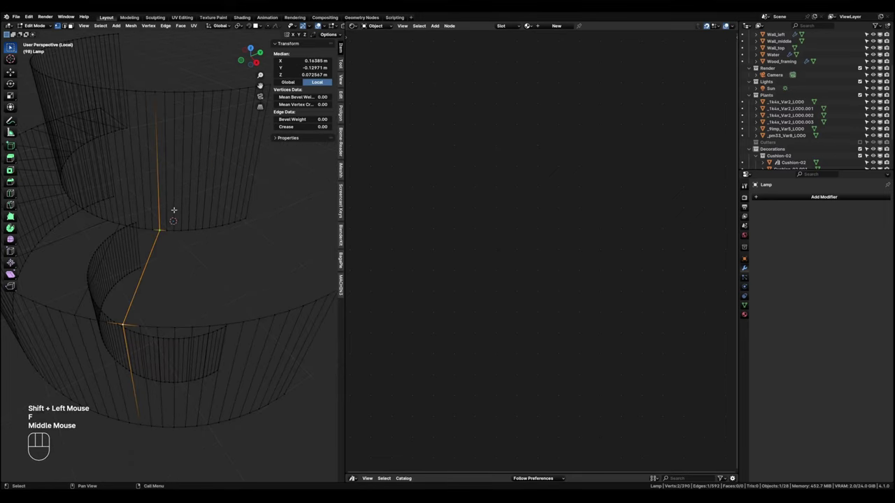
# Join three more vertex pairs across the upper ring with spaced edges, finishing with the end vertices on the +X side.
pyautogui.click(177, 227)
pyautogui.keyDown('shift'); pyautogui.click(209, 327); pyautogui.keyUp('shift')
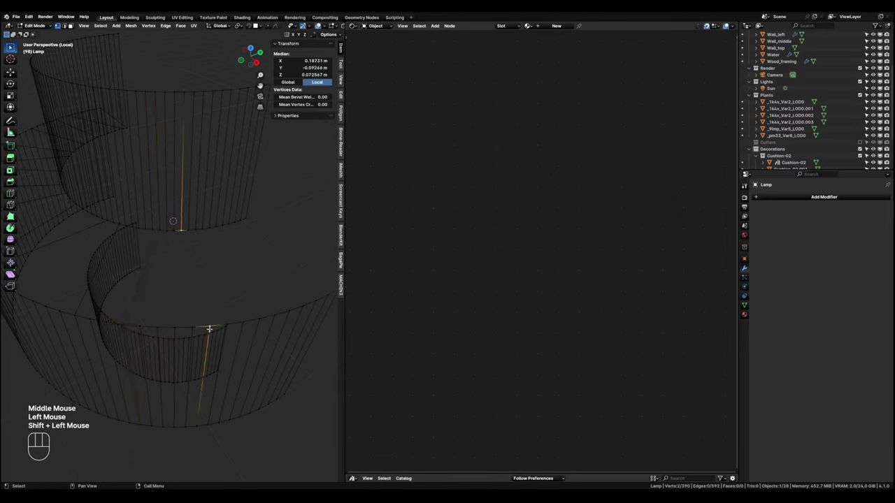
pyautogui.press('f')
pyautogui.click(211, 229)
pyautogui.keyDown('shift'); pyautogui.click(241, 323); pyautogui.keyUp('shift')
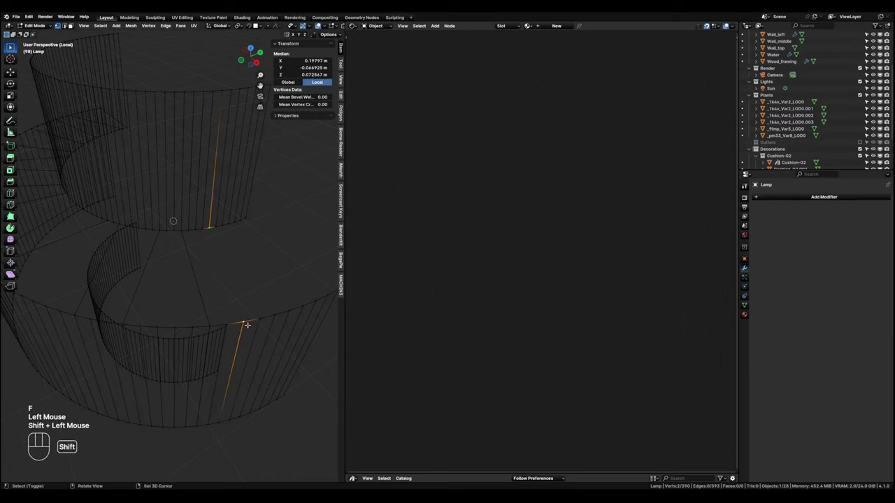
pyautogui.press('d')
pyautogui.press('f')
pyautogui.moveTo(268, 324); pyautogui.dragTo(160, 250, button='middle')
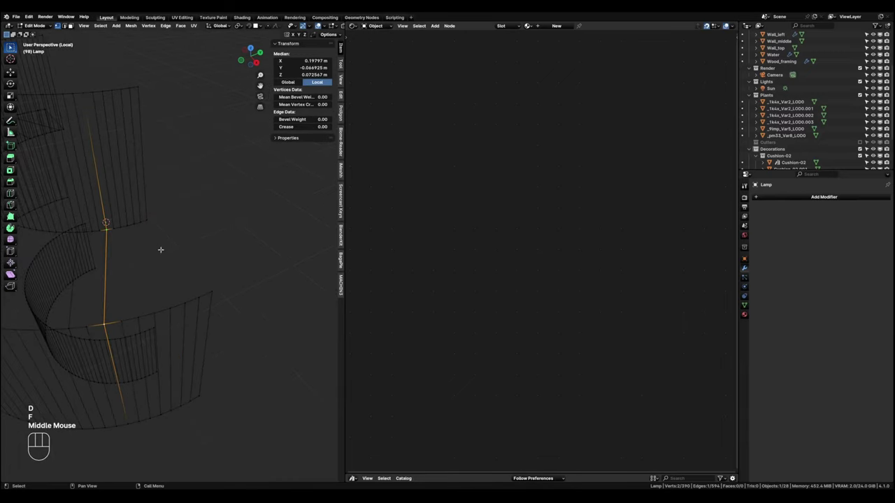
pyautogui.click(144, 218)
pyautogui.keyDown('shift'); pyautogui.click(210, 300); pyautogui.keyUp('shift')
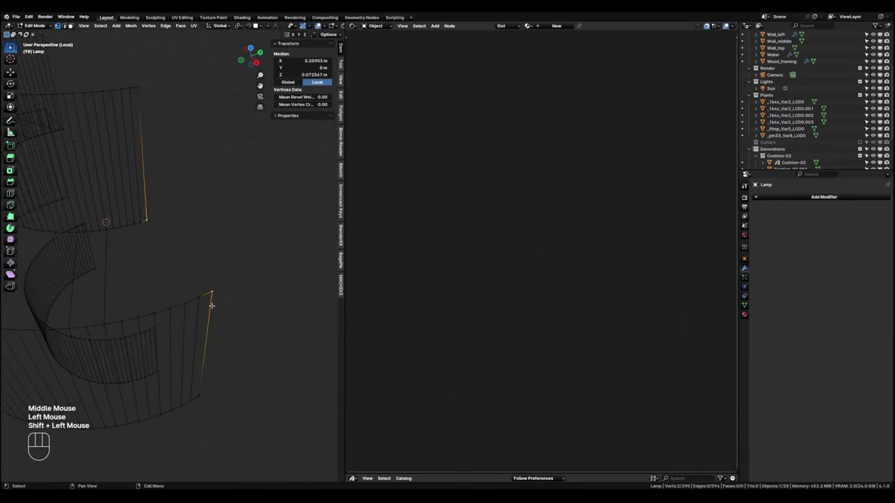
pyautogui.press('f')
# Connect the inner and outer arcs of the lower ring with three spaced edges, starting with the end vertices on the -X side.
pyautogui.moveTo(211, 306); pyautogui.dragTo(233, 274, button='middle')
pyautogui.scroll(-2, 175, 282)
pyautogui.keyDown('shift'); pyautogui.moveTo(234, 275); pyautogui.dragTo(275, 258, button='middle'); pyautogui.keyUp('shift')
pyautogui.moveTo(276, 258); pyautogui.dragTo(189, 300, button='middle')
pyautogui.scroll(-2, 172, 302)
pyautogui.click(211, 274)
pyautogui.keyDown('shift'); pyautogui.click(179, 235); pyautogui.keyUp('shift')
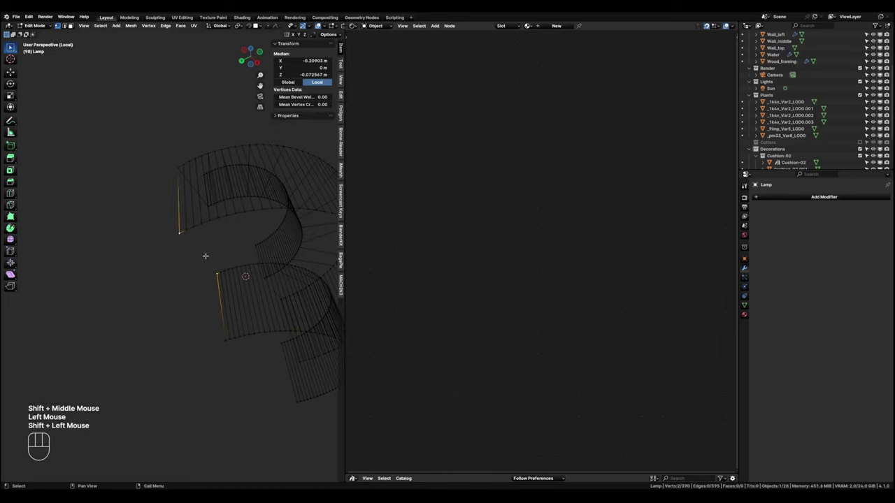
pyautogui.press('f')
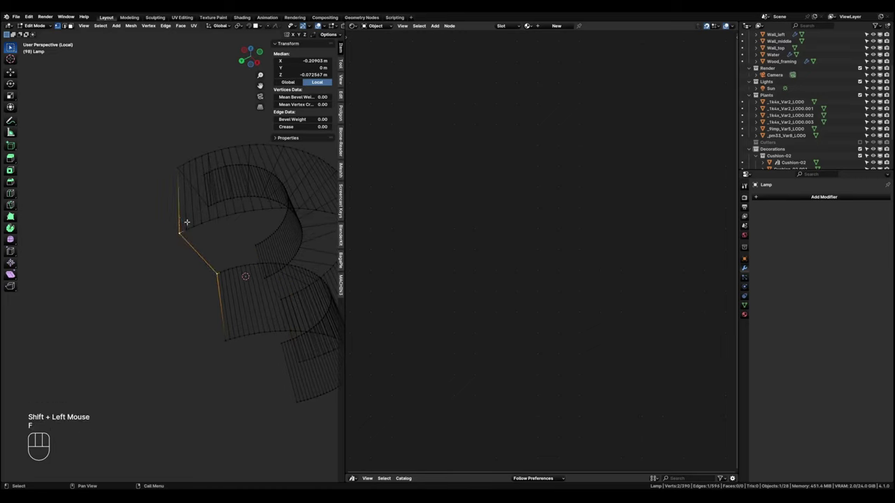
pyautogui.click(202, 222)
pyautogui.keyDown('shift'); pyautogui.click(236, 268); pyautogui.keyUp('shift')
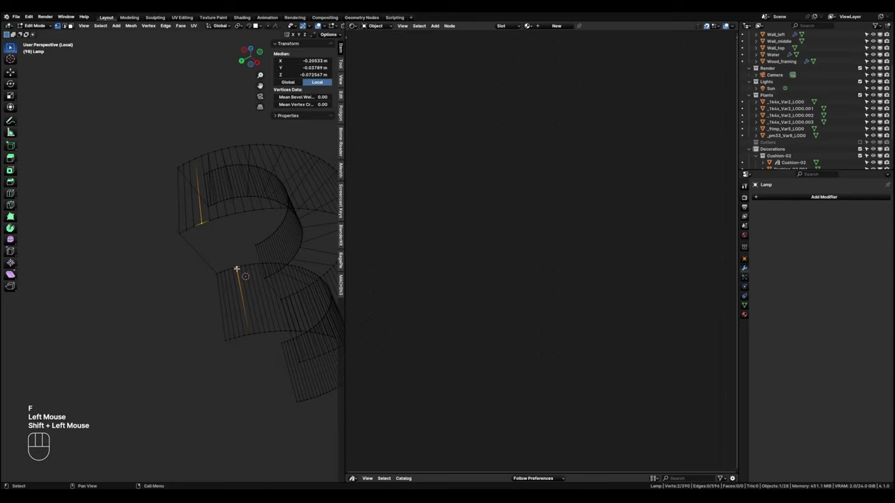
pyautogui.press('f')
pyautogui.click(251, 208)
pyautogui.keyDown('shift'); pyautogui.click(252, 263); pyautogui.keyUp('shift')
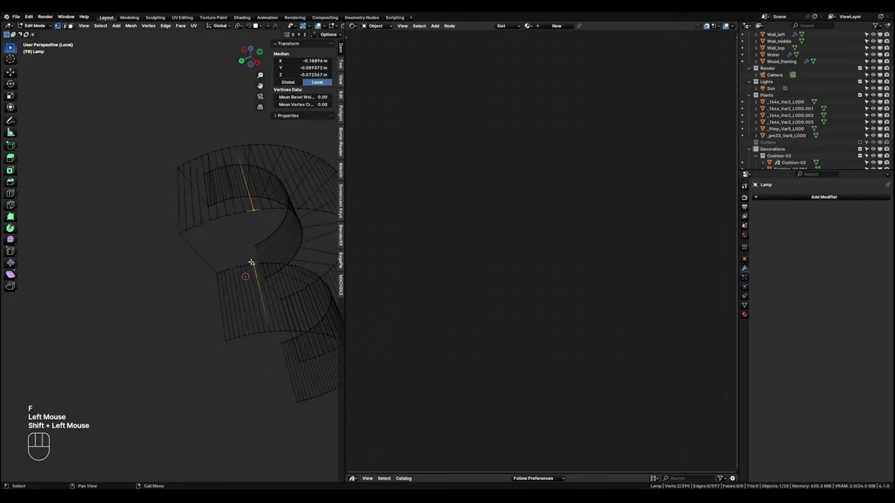
pyautogui.press('f')
# Add three more spaced edges between the arcs of the lower ring, continuing from the -X side towards the front middle.
pyautogui.moveTo(251, 263); pyautogui.dragTo(226, 294, button='middle')
pyautogui.click(195, 241)
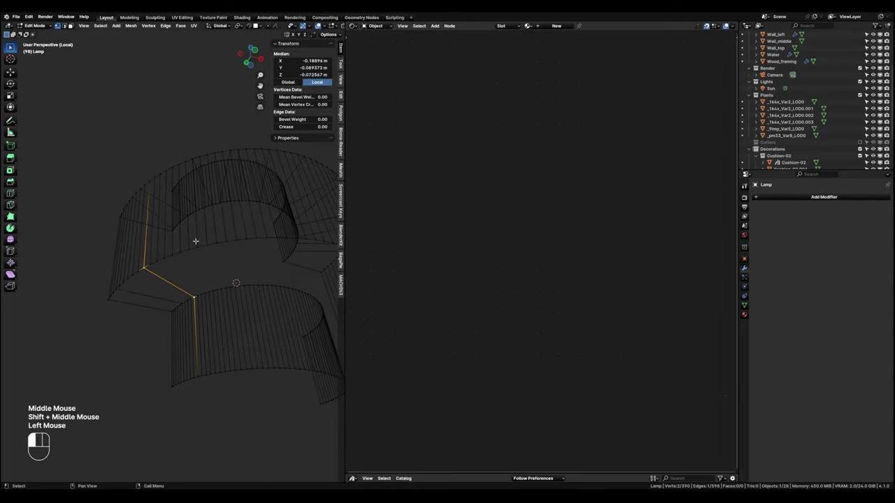
pyautogui.keyDown('shift'); pyautogui.click(201, 294); pyautogui.keyUp('shift')
pyautogui.press('f')
pyautogui.click(228, 243)
pyautogui.keyDown('shift'); pyautogui.click(235, 286); pyautogui.keyUp('shift')
pyautogui.press('f')
pyautogui.keyDown('shift'); pyautogui.moveTo(247, 296); pyautogui.dragTo(188, 252, button='middle'); pyautogui.keyUp('shift')
pyautogui.click(279, 232)
pyautogui.keyDown('shift'); pyautogui.click(272, 278); pyautogui.keyUp('shift')
pyautogui.press('f')
# Connect three vertex pairs across the lower ring with edges around the front middle of the lamp.
pyautogui.click(160, 246)
pyautogui.keyDown('shift'); pyautogui.click(146, 287); pyautogui.keyUp('shift')
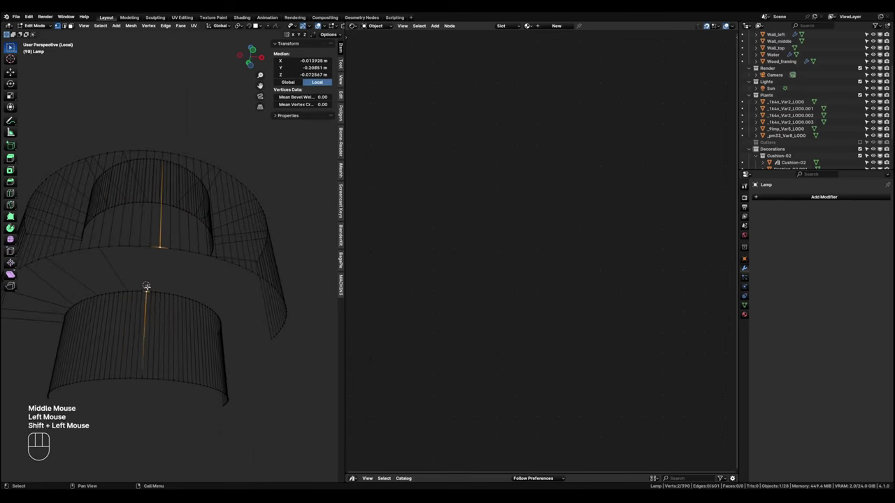
pyautogui.press('f')
pyautogui.press('g')
pyautogui.press('Escape')
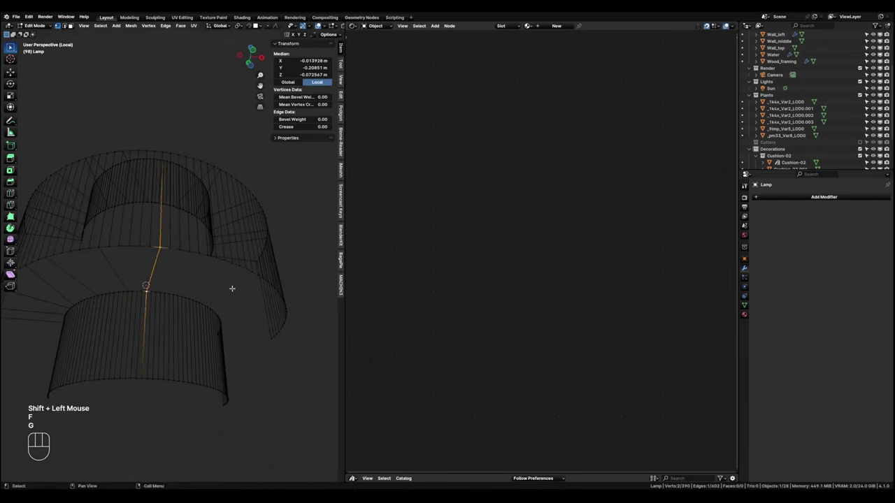
pyautogui.keyDown('shift'); pyautogui.moveTo(232, 288); pyautogui.dragTo(207, 288, button='middle'); pyautogui.keyUp('shift')
pyautogui.click(197, 252)
pyautogui.keyDown('shift'); pyautogui.click(173, 283); pyautogui.keyUp('shift')
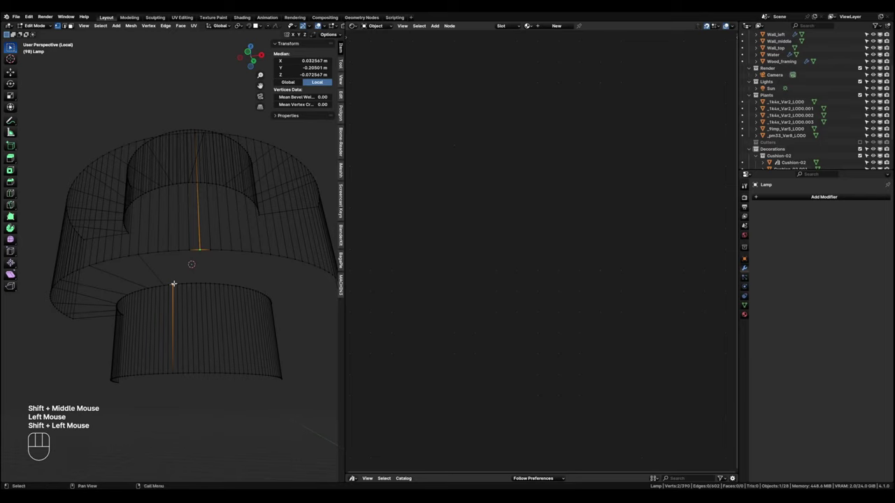
pyautogui.press('f')
pyautogui.click(209, 249)
pyautogui.keyDown('shift'); pyautogui.click(200, 283); pyautogui.keyUp('shift')
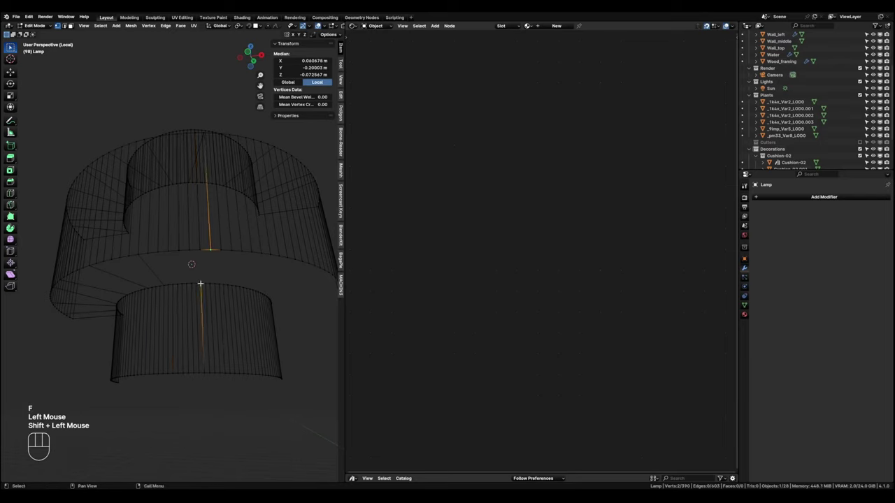
pyautogui.press('f')
# Join three further vertex pairs across the lower ring, moving from the front middle towards the +X side.
pyautogui.keyDown('shift'); pyautogui.moveTo(200, 283); pyautogui.dragTo(234, 274, button='middle'); pyautogui.keyUp('shift')
pyautogui.click(247, 255)
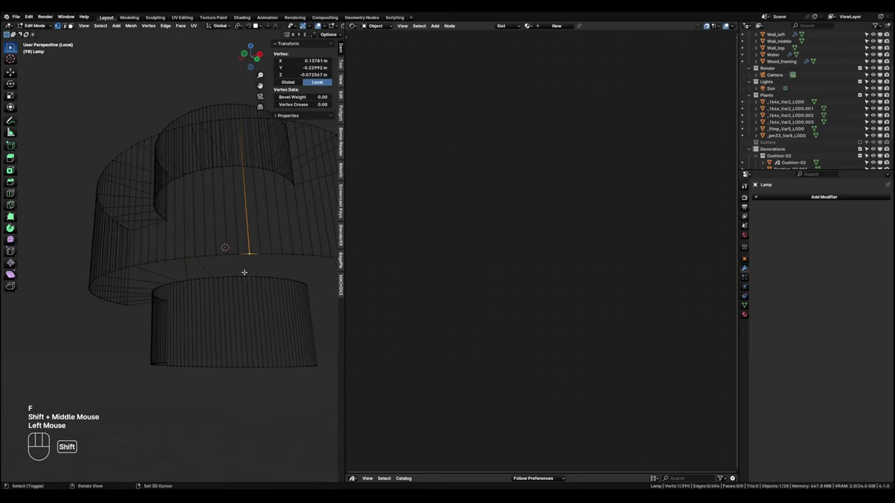
pyautogui.keyDown('shift'); pyautogui.click(233, 274); pyautogui.keyUp('shift')
pyautogui.press('f')
pyautogui.moveTo(233, 276); pyautogui.dragTo(194, 282, button='middle')
pyautogui.click(198, 266)
pyautogui.keyDown('shift'); pyautogui.click(197, 283); pyautogui.keyUp('shift')
pyautogui.press('f')
pyautogui.click(220, 264)
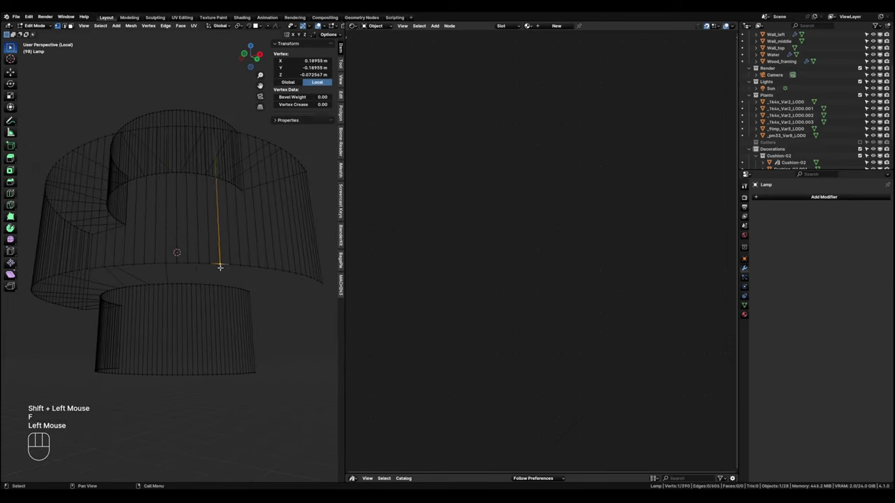
pyautogui.keyDown('shift'); pyautogui.click(220, 286); pyautogui.keyUp('shift')
pyautogui.press('f')
# Add the last three edges across the lower ring, finishing with the end vertices on the +X side.
pyautogui.keyDown('shift'); pyautogui.moveTo(220, 286); pyautogui.dragTo(188, 266, button='middle'); pyautogui.keyUp('shift')
pyautogui.click(250, 264)
pyautogui.keyDown('shift'); pyautogui.click(252, 282); pyautogui.keyUp('shift')
pyautogui.press('d')
pyautogui.press('f')
pyautogui.click(188, 267)
pyautogui.keyDown('shift'); pyautogui.click(187, 288); pyautogui.keyUp('shift')
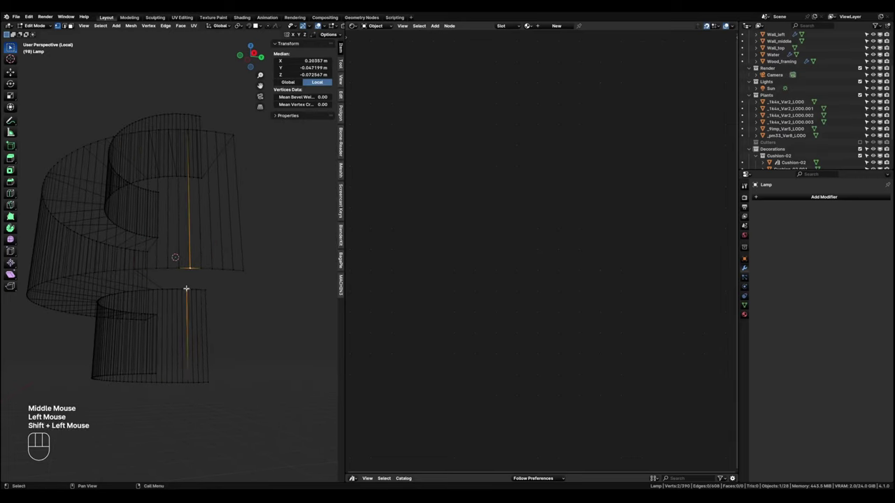
pyautogui.press('f')
pyautogui.click(244, 270)
pyautogui.keyDown('shift'); pyautogui.click(207, 288); pyautogui.keyUp('shift')
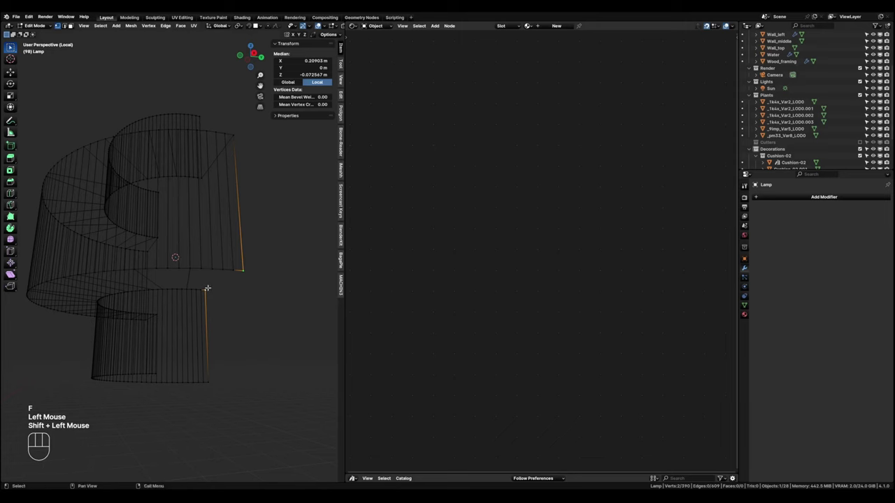
pyautogui.press('f')
# Leave Edit Mode and apply the lamp's scale.
pyautogui.scroll(-2, 207, 288)
pyautogui.keyDown('shift'); pyautogui.moveTo(207, 288); pyautogui.dragTo(242, 289, button='middle'); pyautogui.keyUp('shift')
pyautogui.press('Tab')
pyautogui.click(234, 263)
pyautogui.scroll(-4, 231, 283)
pyautogui.scroll(2, 137, 242)
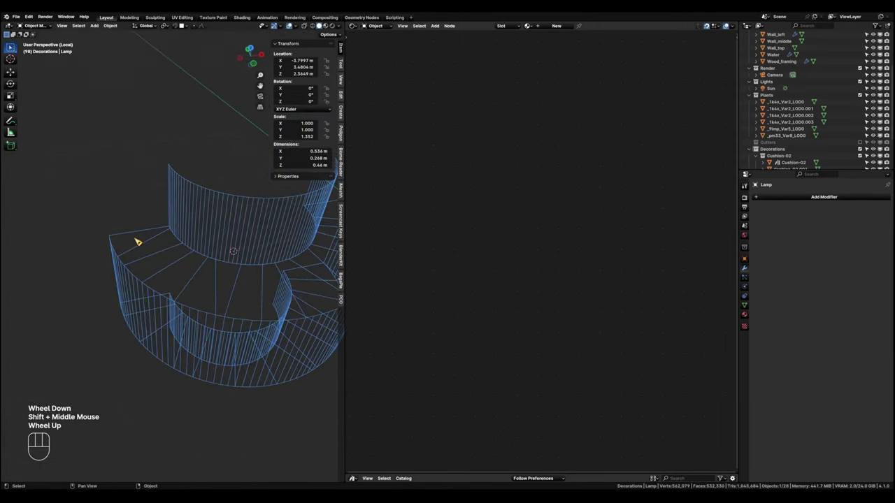
pyautogui.keyDown('shift'); pyautogui.moveTo(137, 242); pyautogui.dragTo(191, 258, button='middle'); pyautogui.keyUp('shift')
pyautogui.hotkey('ctrl', 'a')
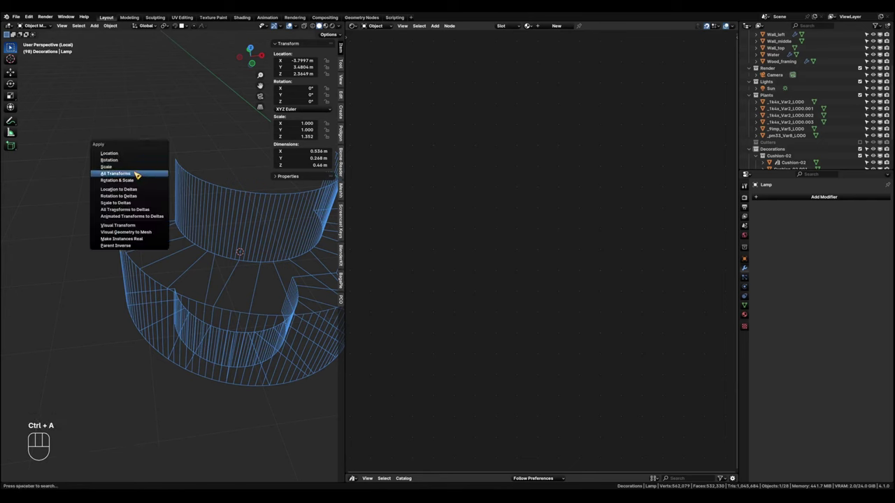
pyautogui.click(131, 167)
# Convert the lamp mesh to a curve.
pyautogui.moveTo(161, 247); pyautogui.dragTo(87, 253, button='middle')
pyautogui.moveTo(87, 253); pyautogui.dragTo(137, 250, button='middle')
pyautogui.click(110, 26)
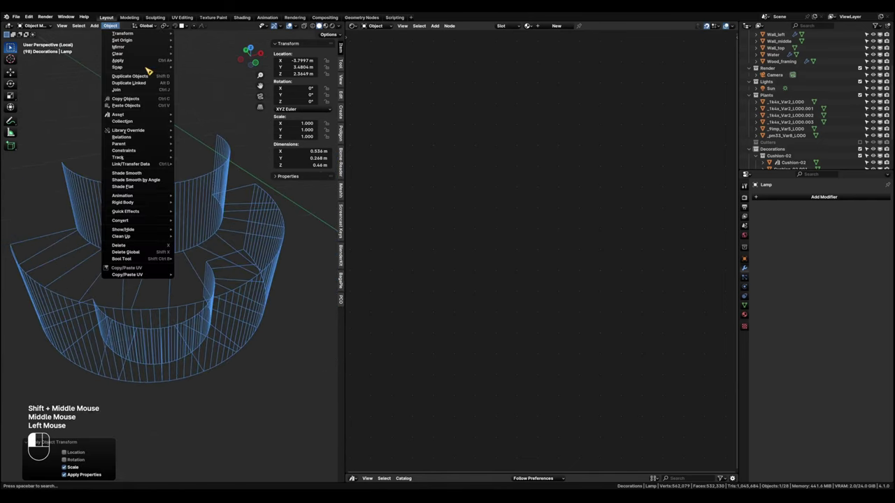
pyautogui.moveTo(152, 203)
pyautogui.moveTo(171, 221)
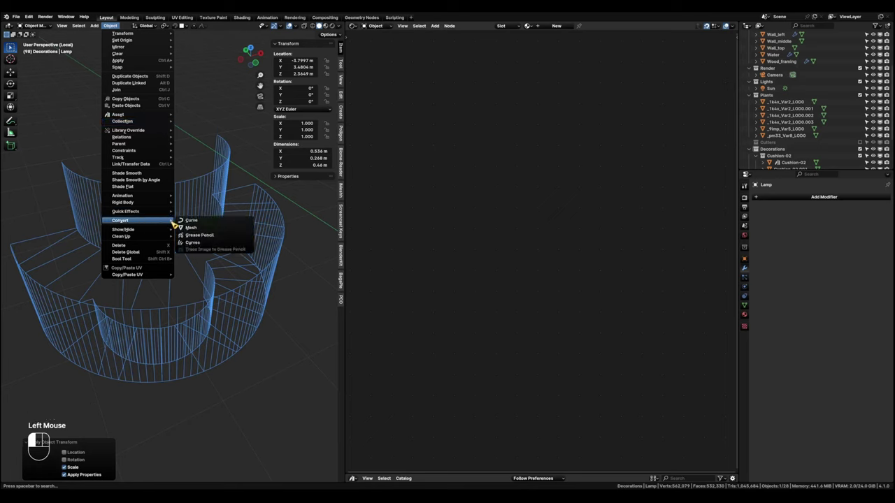
pyautogui.click(209, 222)
# Give the lamp curve a round bevel with a depth of 0.004 m in its geometry settings.
pyautogui.moveTo(208, 221); pyautogui.dragTo(140, 240, button='middle')
pyautogui.scroll(1, 209, 253)
pyautogui.moveTo(209, 252); pyautogui.dragTo(136, 250, button='middle')
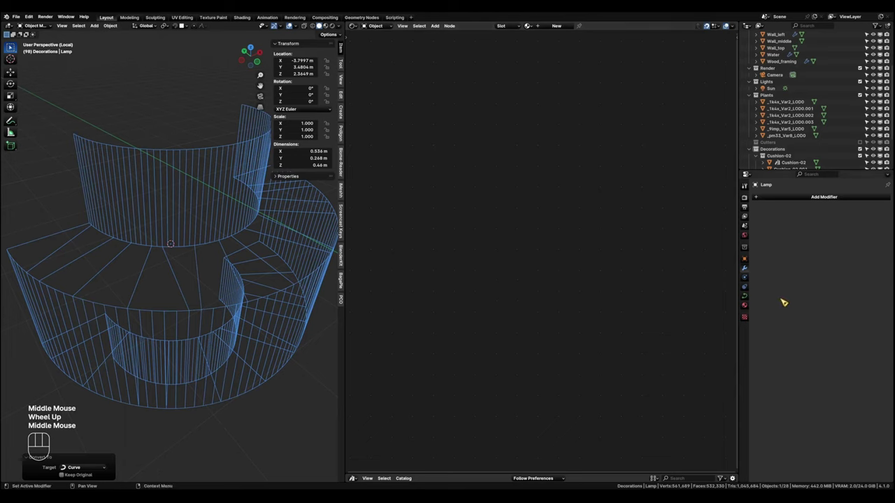
pyautogui.click(744, 296)
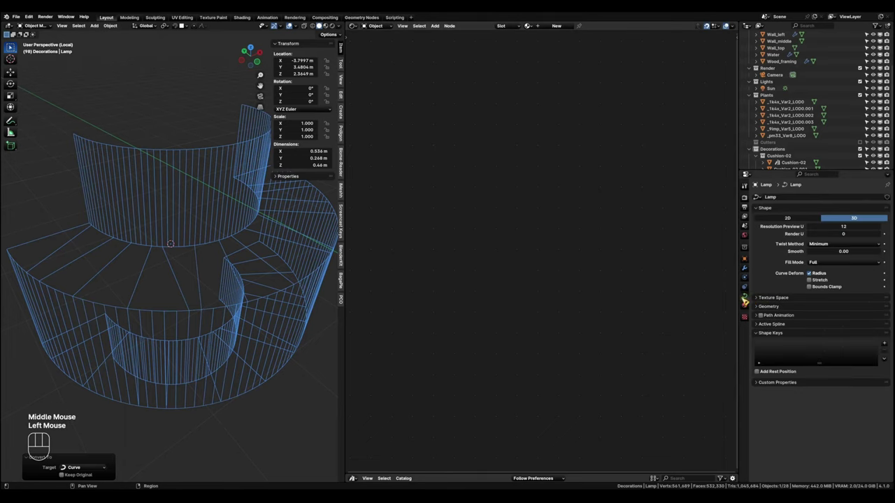
pyautogui.click(776, 307)
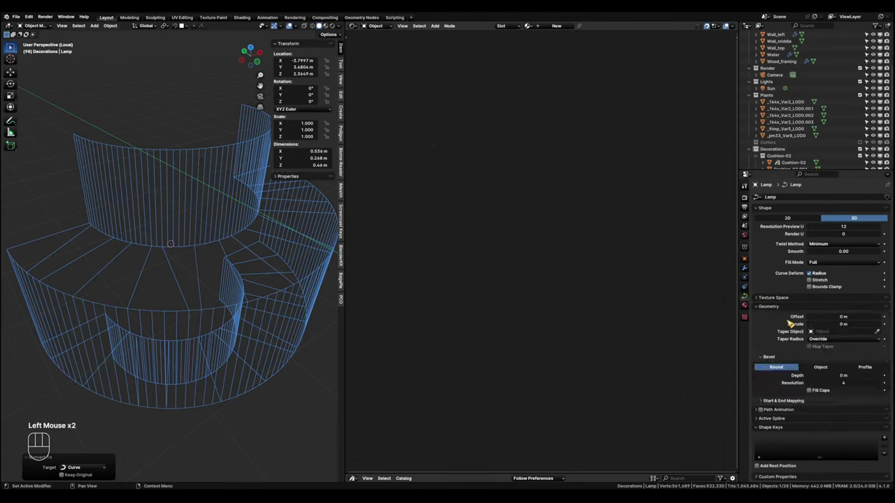
pyautogui.keyDown('shift'); pyautogui.click(825, 375); pyautogui.keyUp('shift')
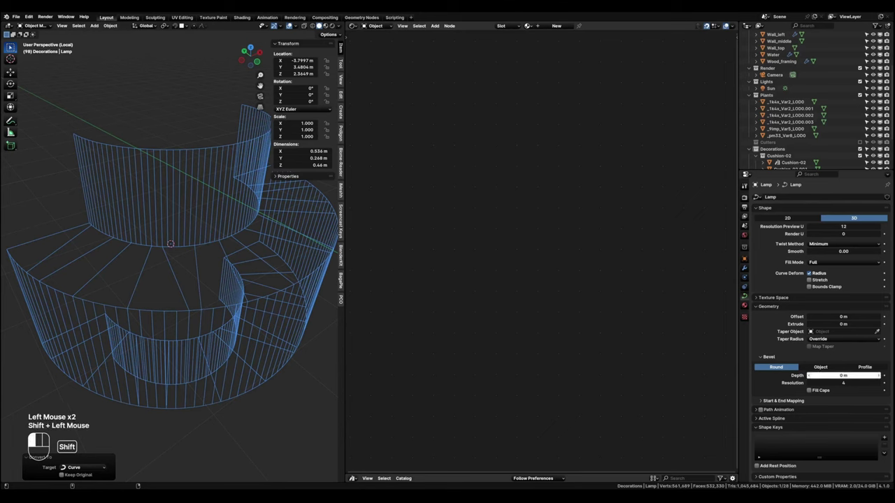
pyautogui.moveTo(842, 375)
pyautogui.keyDown('shift'); pyautogui.mouseDown()
pyautogui.moveTo(860, 375)
pyautogui.moveTo(837, 375)
pyautogui.mouseUp(); pyautogui.keyUp('shift')
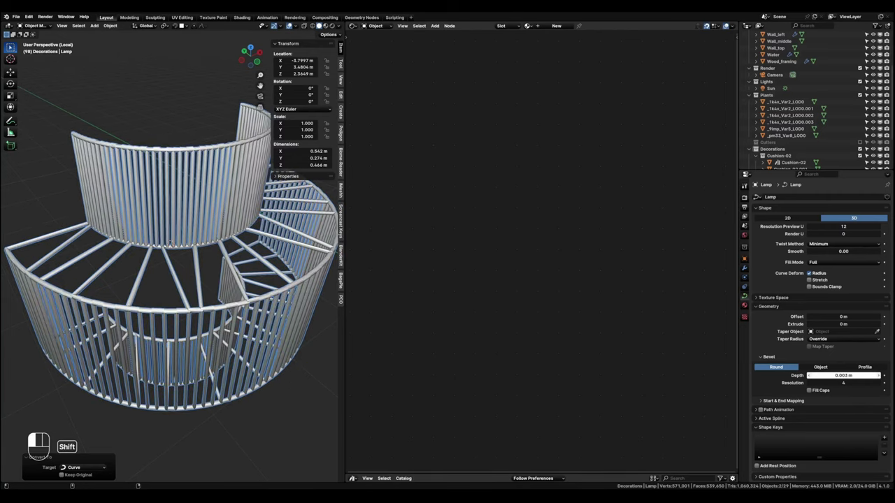
pyautogui.keyDown('shift'); pyautogui.moveTo(838, 375); pyautogui.dragTo(841, 375); pyautogui.keyUp('shift')
# Examine the thickness of the lamp's bars and rings from close up and from several sides.
pyautogui.keyDown('shift'); pyautogui.moveTo(231, 319); pyautogui.dragTo(220, 316, button='middle'); pyautogui.keyUp('shift')
pyautogui.scroll(4, 221, 316)
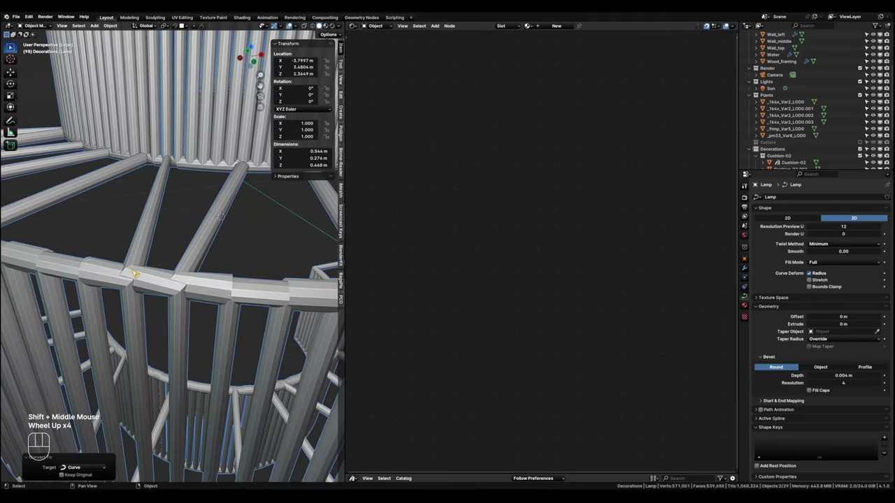
pyautogui.scroll(-5, 149, 292)
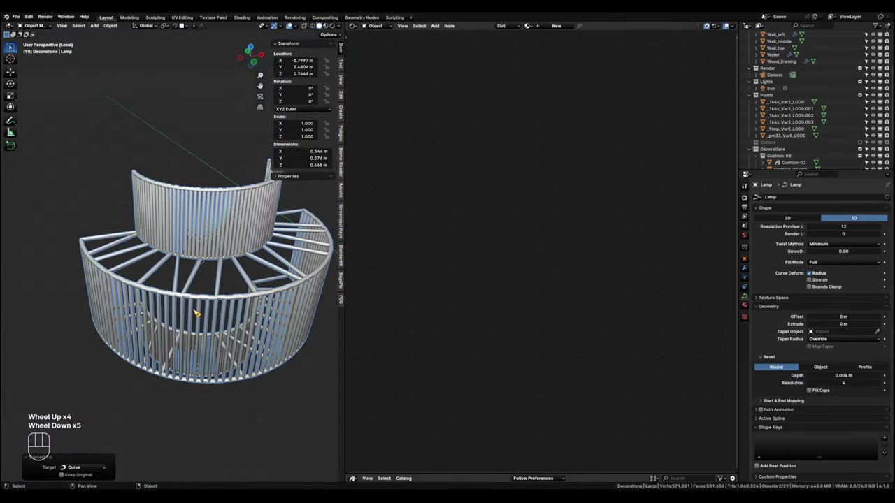
pyautogui.keyDown('shift'); pyautogui.moveTo(265, 325); pyautogui.dragTo(202, 371, button='middle'); pyautogui.keyUp('shift')
pyautogui.scroll(-2, 245, 319)
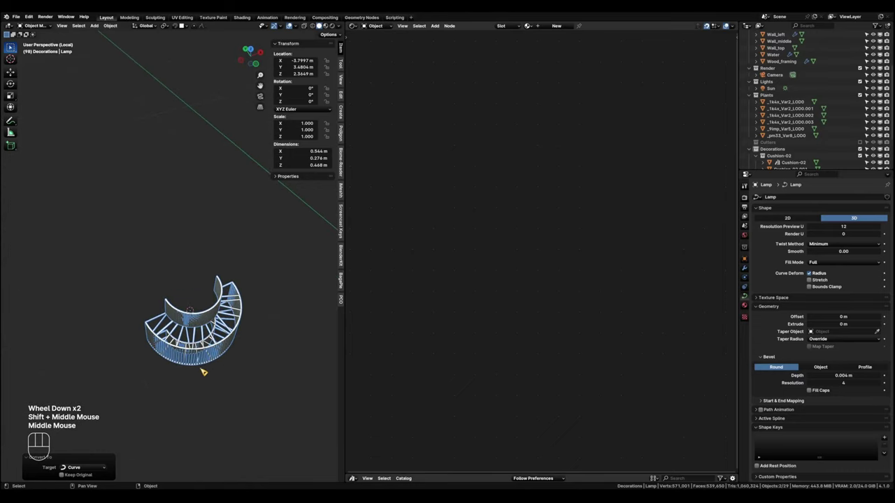
pyautogui.scroll(2, 96, 304)
pyautogui.moveTo(143, 292); pyautogui.dragTo(247, 363, button='middle')
pyautogui.scroll(1, 208, 332)
pyautogui.scroll(-2, 136, 308)
pyautogui.keyDown('shift'); pyautogui.moveTo(135, 306); pyautogui.dragTo(238, 305, button='middle'); pyautogui.keyUp('shift')
pyautogui.scroll(2, 239, 305)
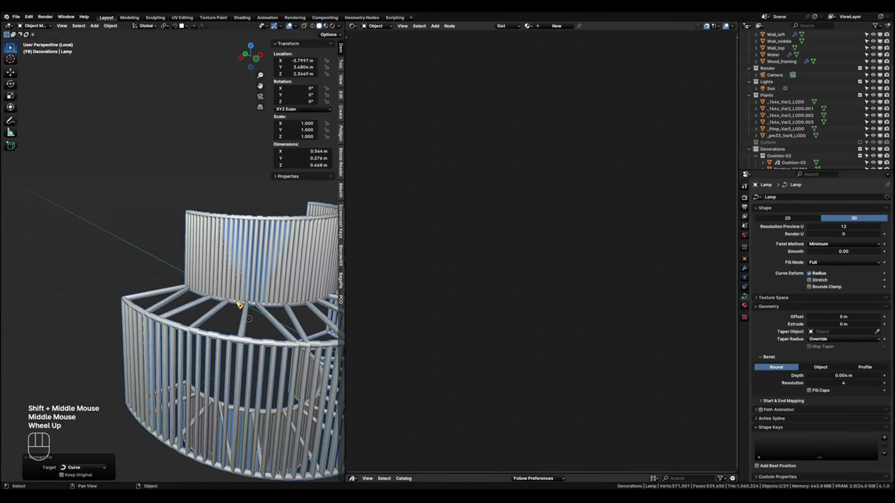
# Set the lamp curve's bevel depth to 0.003 m.
pyautogui.click(841, 376)
pyautogui.write('0.0')
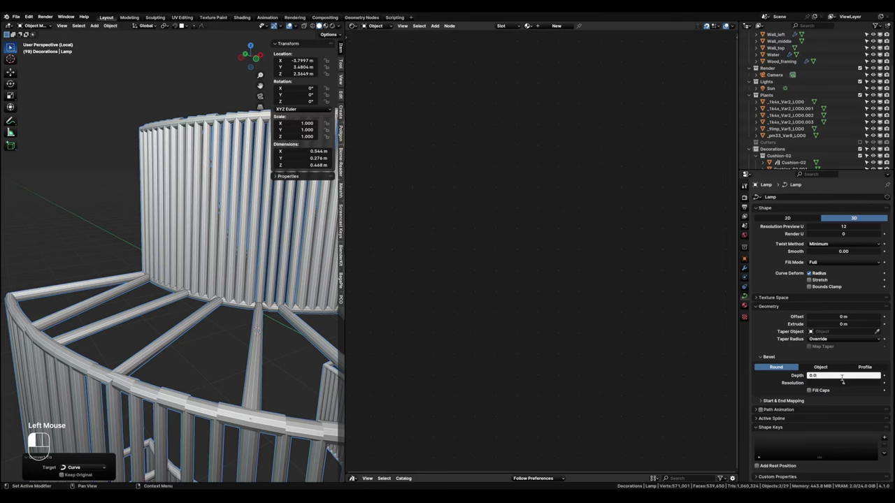
pyautogui.write('03')
pyautogui.press('Return')
pyautogui.scroll(-2, 244, 368)
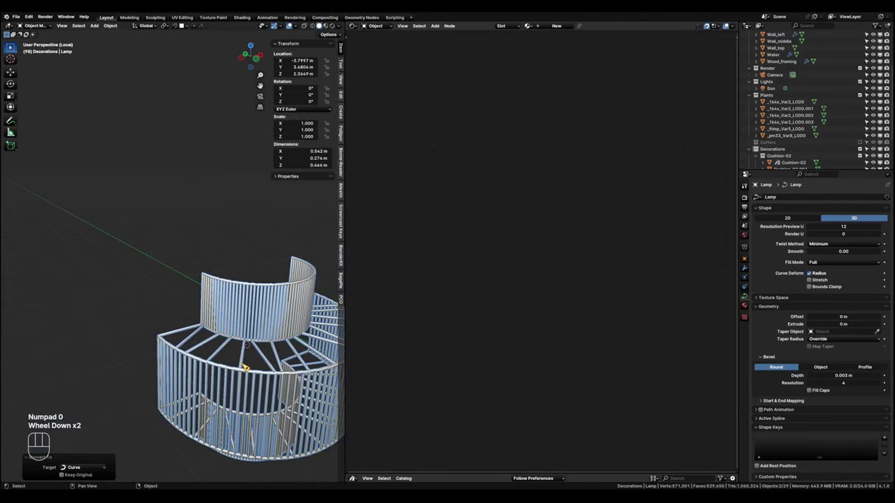
# Convert the bevelled lamp curve back to a mesh.
pyautogui.moveTo(244, 368); pyautogui.dragTo(226, 366, button='middle')
pyautogui.scroll(3, 226, 365)
pyautogui.click(110, 25)
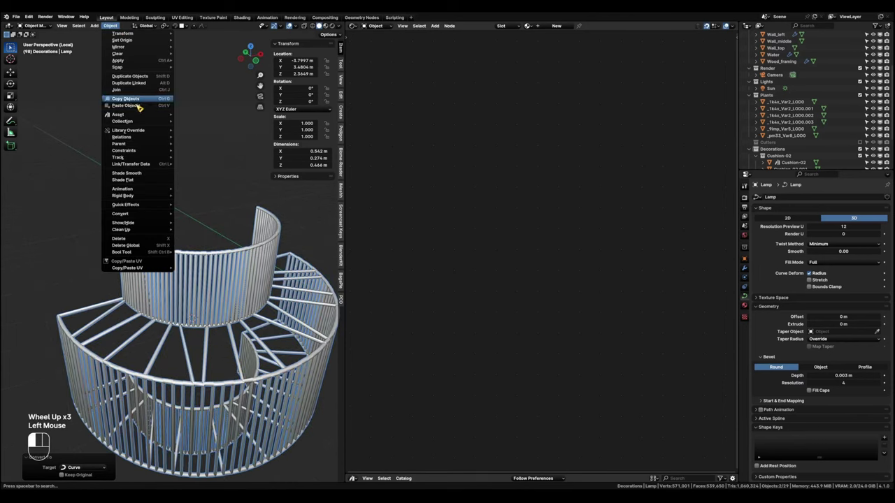
pyautogui.moveTo(158, 214)
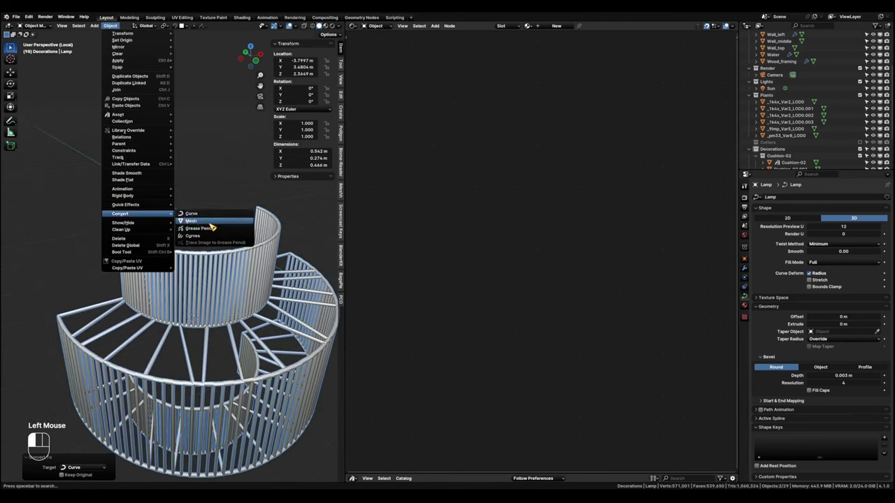
pyautogui.click(209, 222)
pyautogui.scroll(-3, 210, 294)
pyautogui.keyDown('shift'); pyautogui.moveTo(209, 293); pyautogui.dragTo(229, 331, button='middle'); pyautogui.keyUp('shift')
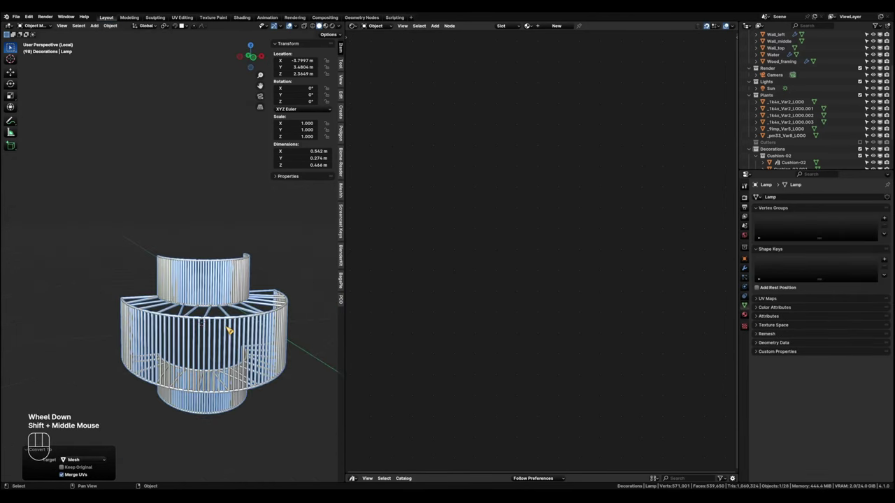
# Leave the isolated view of the lamp, return to the camera view, and give the lamp a new material.
pyautogui.press('KP_Divide')
pyautogui.press('KP_0')
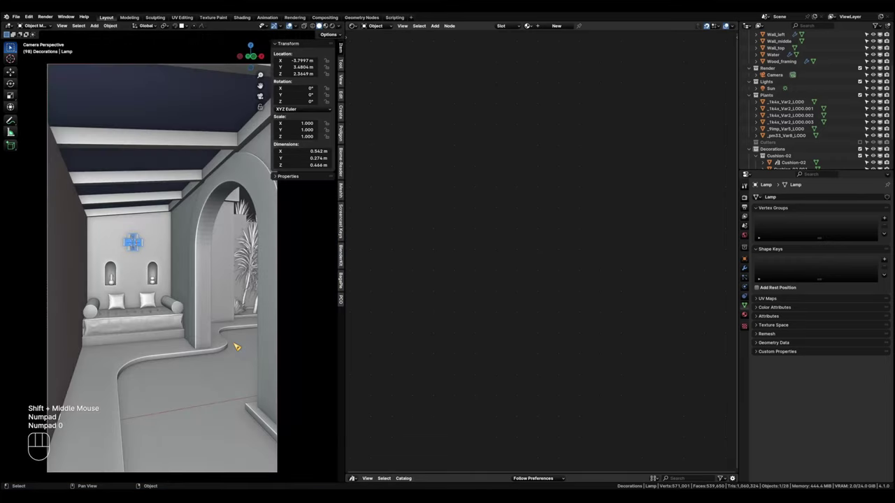
pyautogui.press('Tab')
pyautogui.press('Tab')
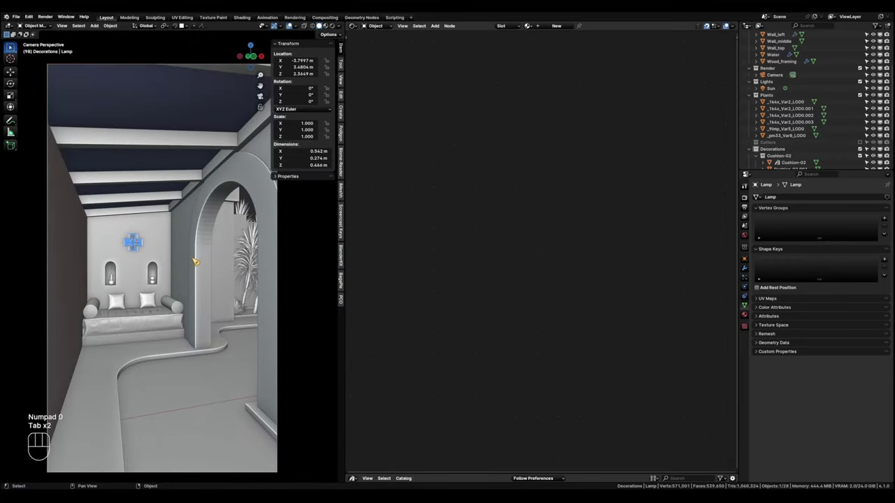
pyautogui.keyDown('ctrl'); pyautogui.click(174, 308); pyautogui.keyUp('ctrl')
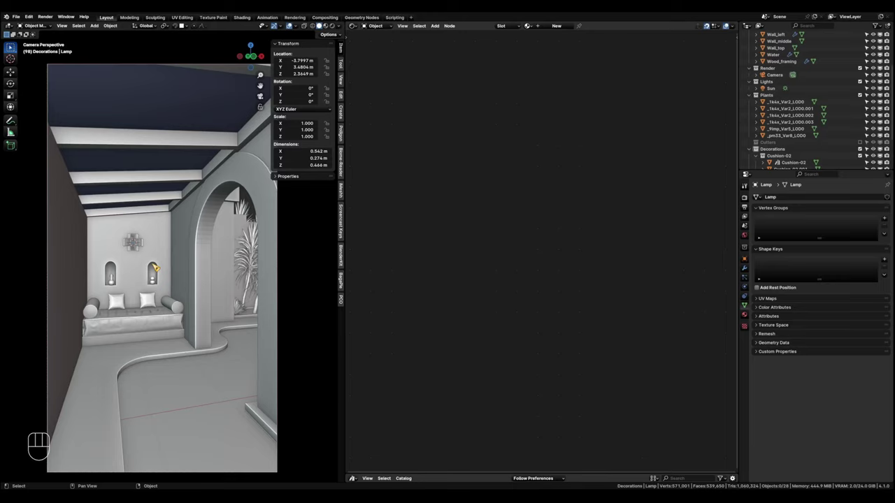
pyautogui.click(145, 246)
pyautogui.click(556, 27)
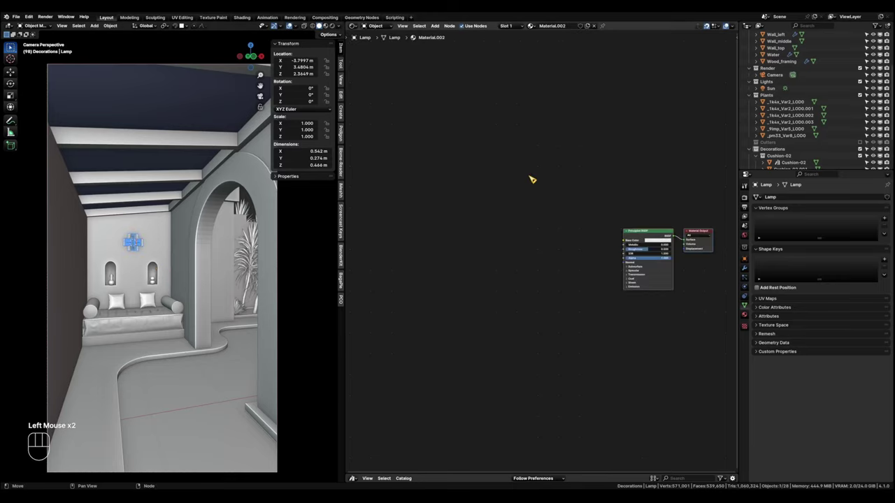
# Add a Noise Texture with Mapping and Texture Coordinate nodes to the lamp material, well before the Principled BSDF.
pyautogui.moveTo(609, 274); pyautogui.dragTo(648, 216, button='middle')
pyautogui.scroll(2, 479, 253)
pyautogui.scroll(-3, 589, 225)
pyautogui.moveTo(517, 234); pyautogui.dragTo(499, 242, button='middle')
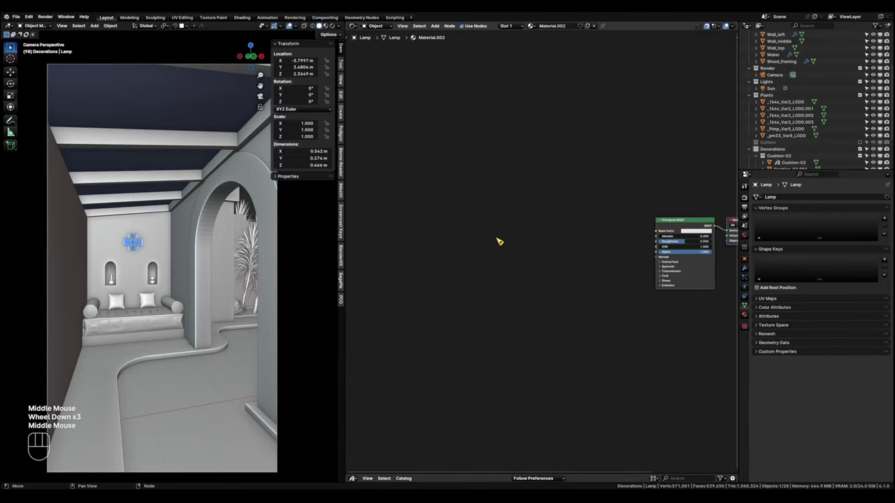
pyautogui.hotkey('shift', 'a')
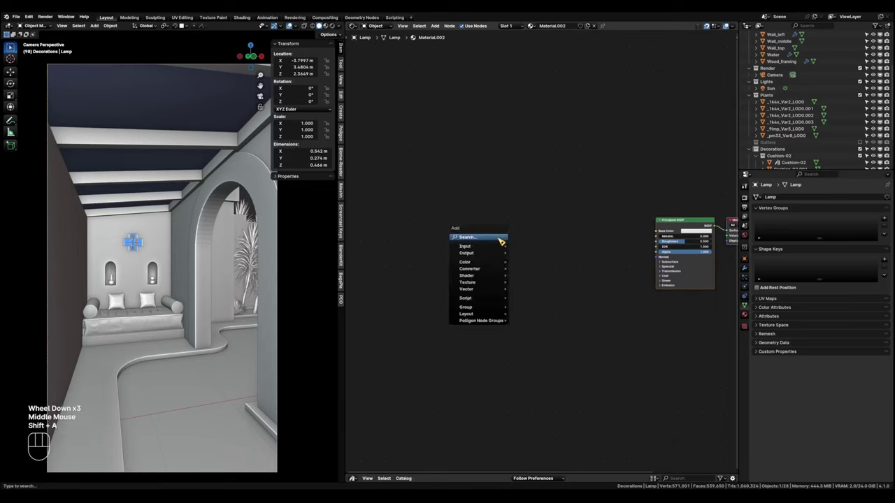
pyautogui.write('noi')
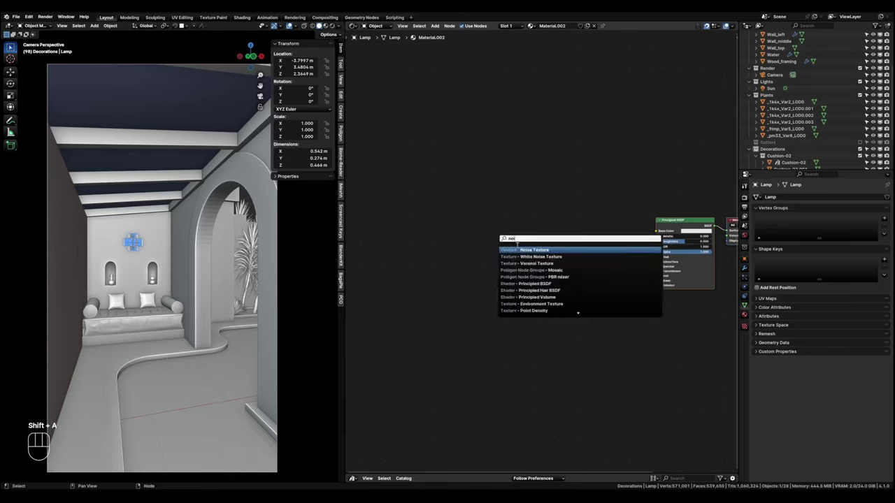
pyautogui.click(517, 249)
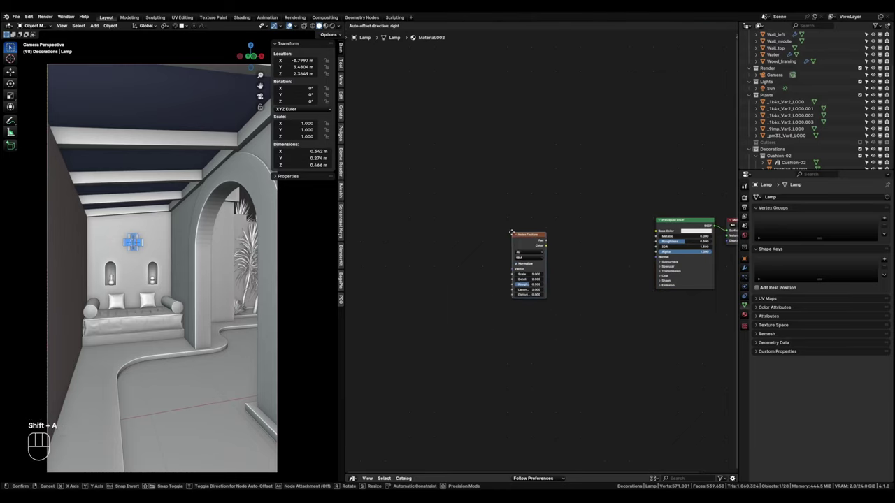
pyautogui.hotkey('ctrl', 't')
pyautogui.click(465, 224)
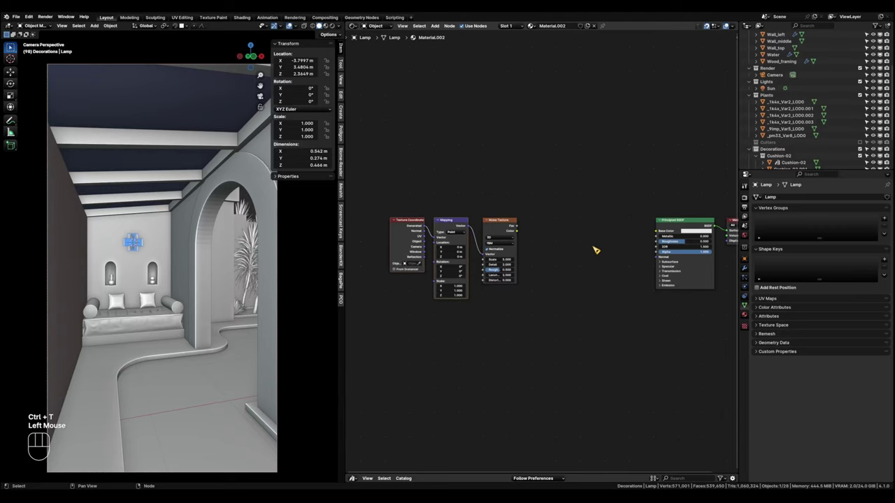
# Add a Color Ramp node fed by the noise texture's Fac output.
pyautogui.moveTo(521, 228); pyautogui.dragTo(550, 241)
pyautogui.write('ram')
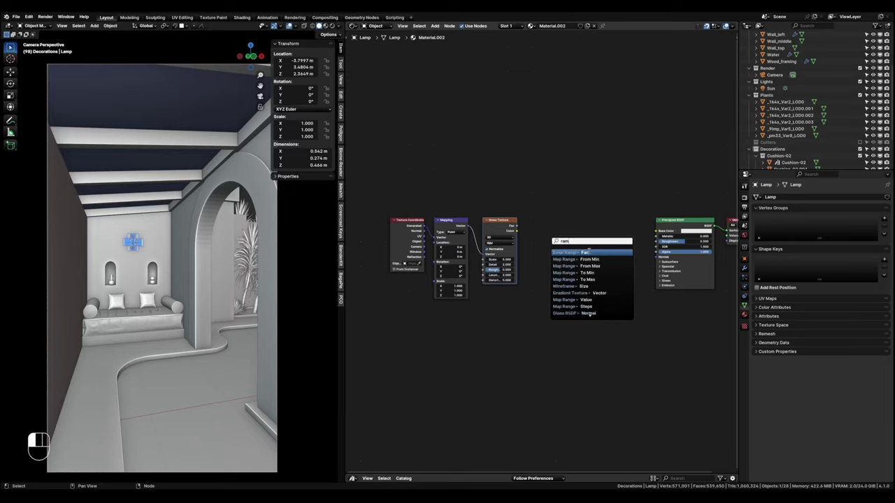
pyautogui.press('Return')
pyautogui.click(537, 253)
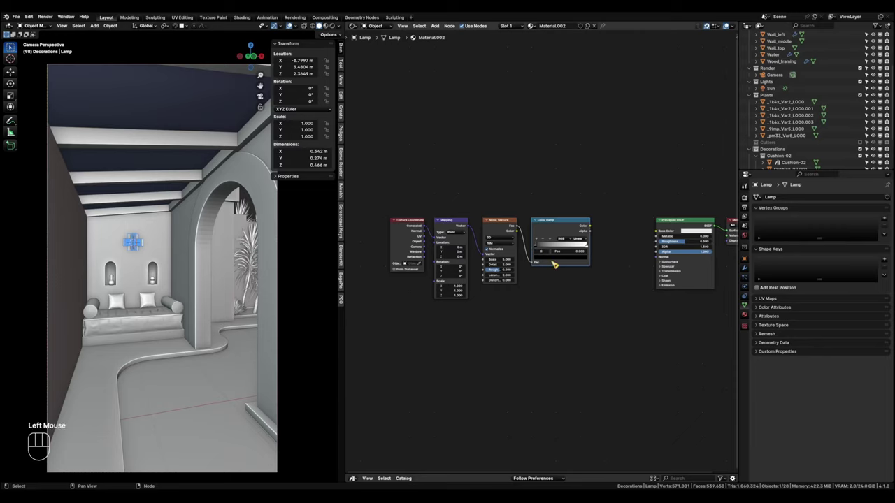
# Set the ramp's first stop to dark brown with hue 0.052, saturation 0.530 and value 0.152.
pyautogui.click(564, 258)
pyautogui.click(583, 202)
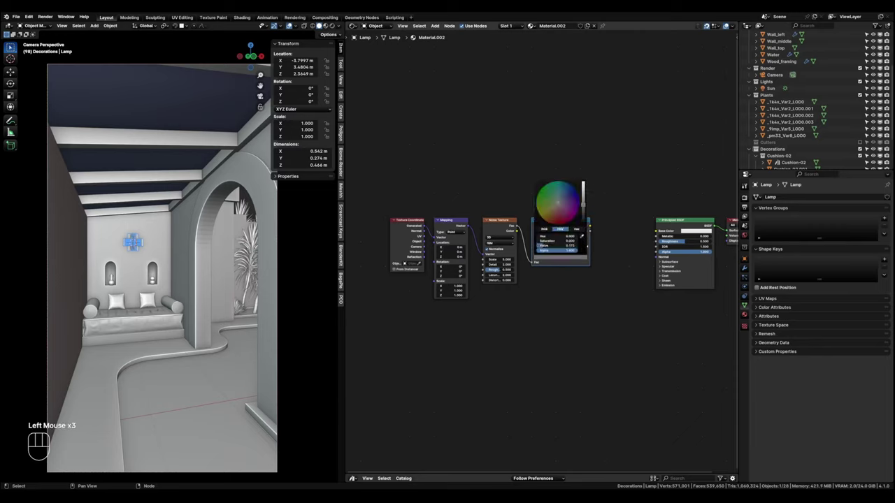
pyautogui.click(555, 212)
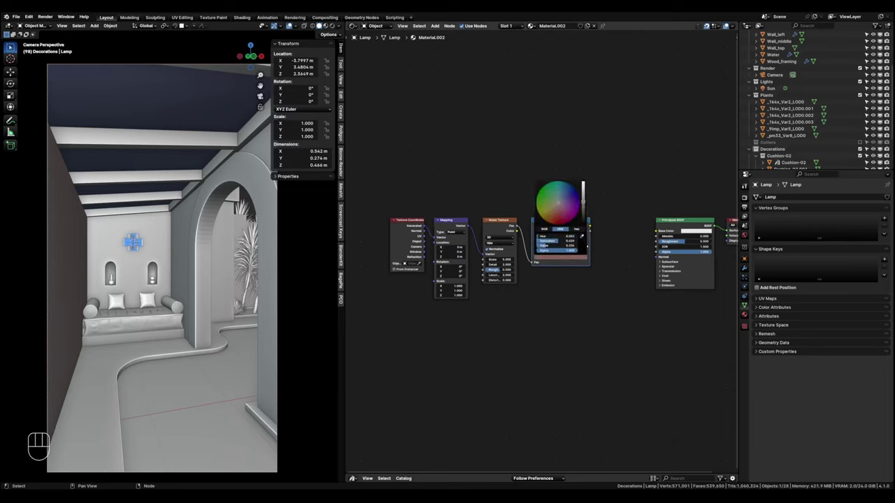
pyautogui.scroll(4, 572, 267)
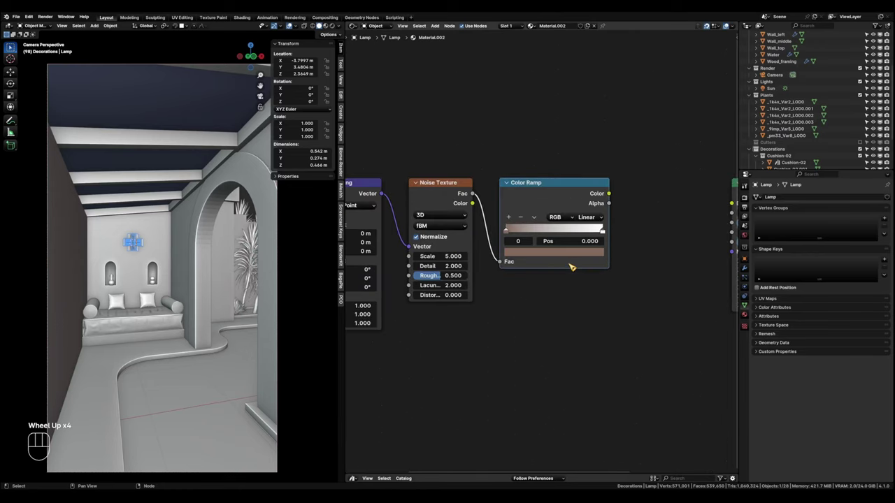
pyautogui.click(599, 258)
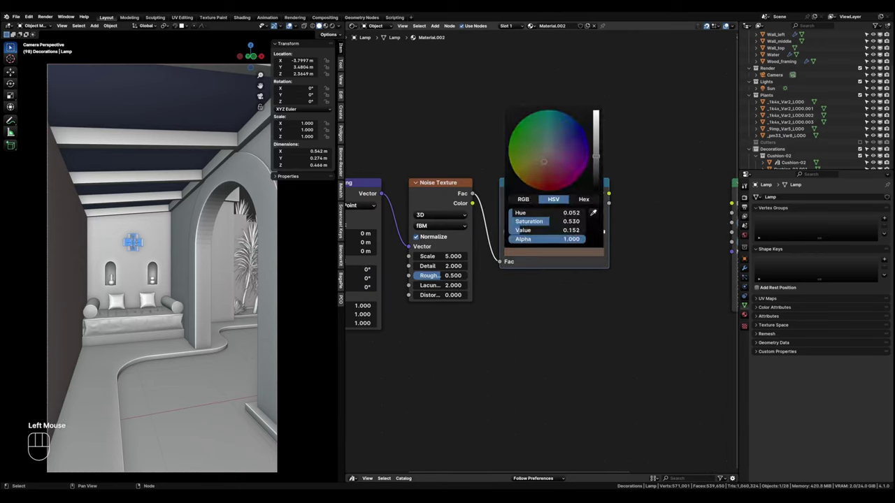
pyautogui.click(573, 267)
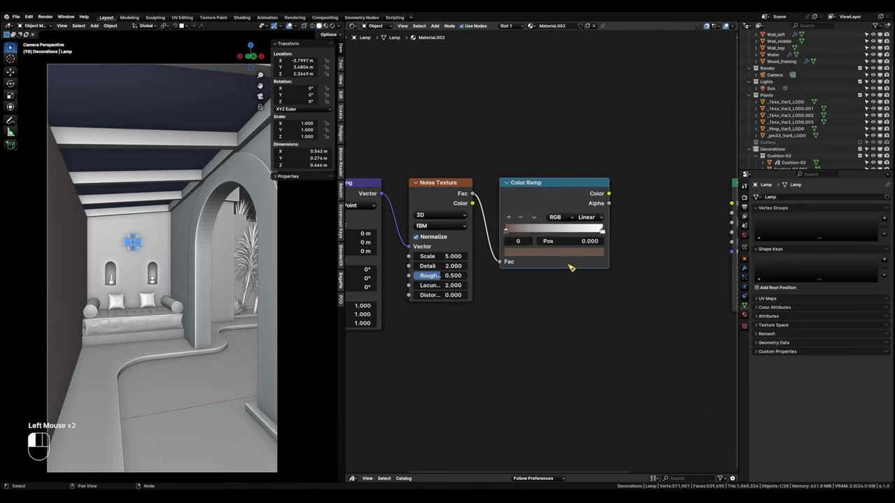
# Set the ramp's end stop to a light peach colour and connect the ramp's Color output to the shader's Base Color.
pyautogui.click(605, 237)
pyautogui.click(607, 237)
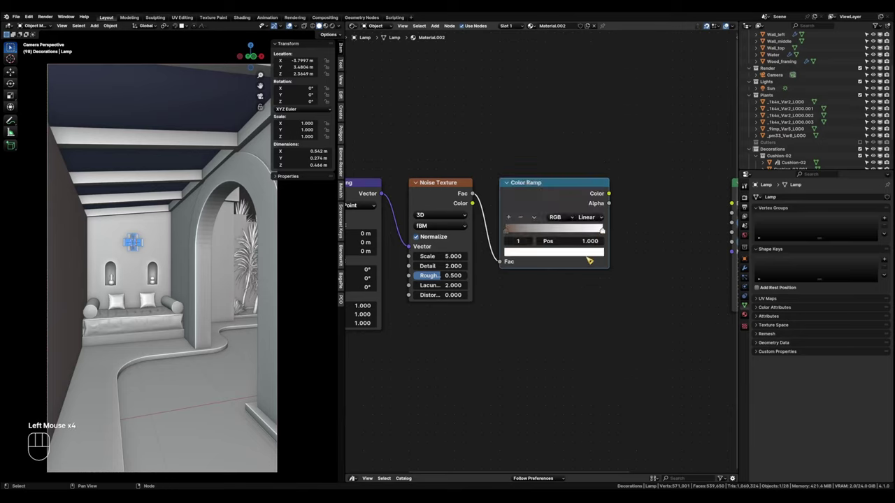
pyautogui.click(588, 256)
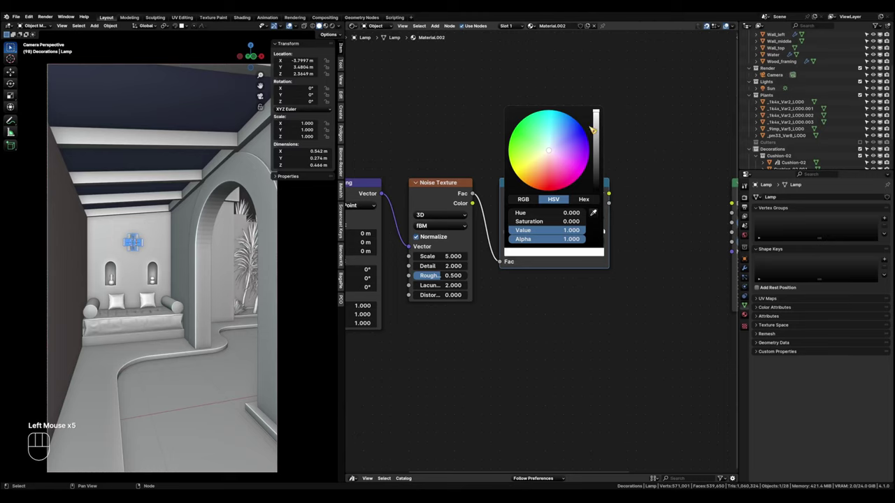
pyautogui.moveTo(594, 130)
pyautogui.mouseDown()
pyautogui.moveTo(594, 147)
pyautogui.moveTo(600, 117)
pyautogui.mouseUp()
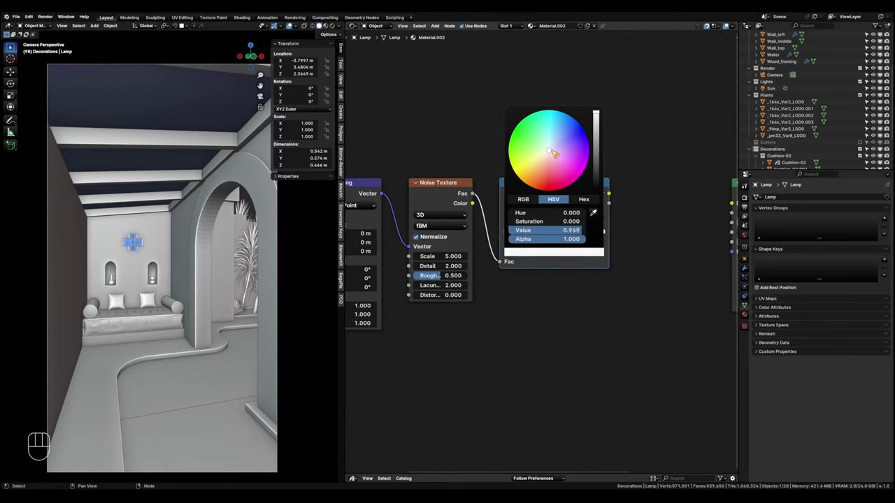
pyautogui.moveTo(552, 153); pyautogui.dragTo(544, 163)
pyautogui.moveTo(573, 182); pyautogui.dragTo(697, 191)
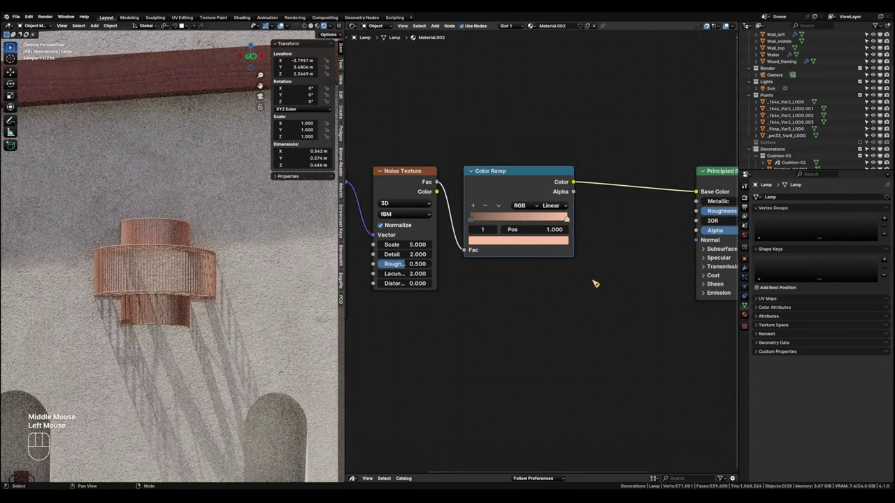
# Bring the ramp's stops closer together, the peach one at 0.888, and set the noise Scale to 2.8, Detail to 7.9 and Distortion to 0.6.
pyautogui.moveTo(469, 219); pyautogui.dragTo(556, 223)
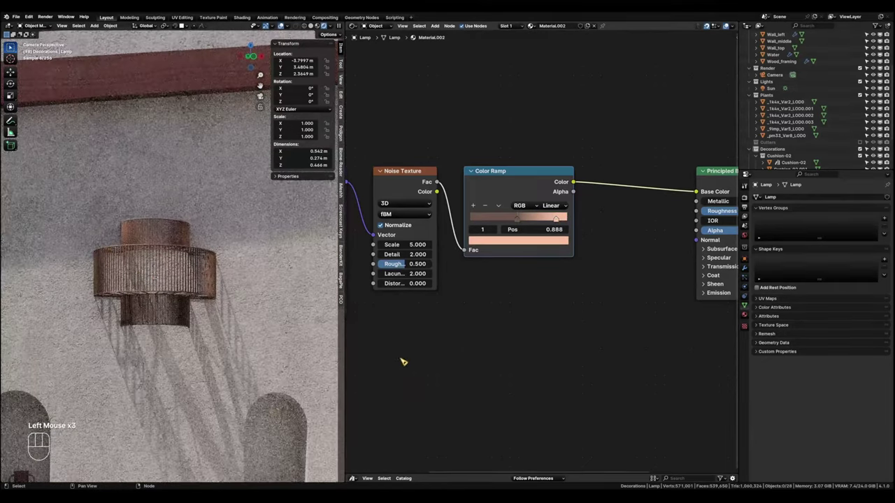
pyautogui.moveTo(402, 361); pyautogui.dragTo(528, 359, button='middle')
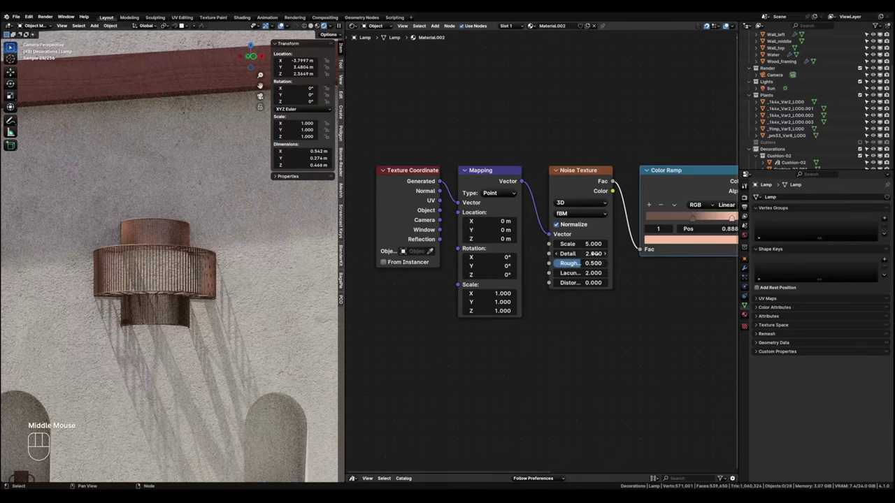
pyautogui.moveTo(587, 243); pyautogui.dragTo(628, 253)
pyautogui.moveTo(572, 282); pyautogui.dragTo(582, 282)
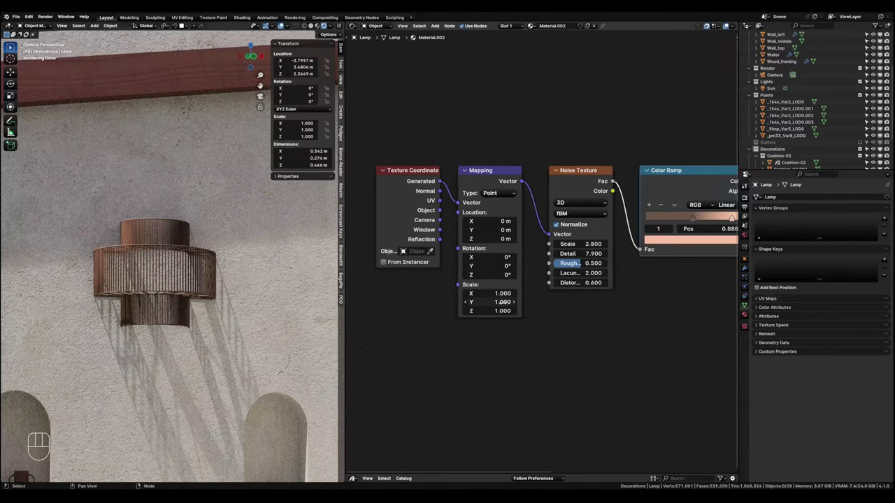
# Set the mapping scale to 0 in Y and 1.83 in Z, its Z location to 0.03 m, and the ramp's dark stop to 0.456.
pyautogui.moveTo(502, 301); pyautogui.dragTo(477, 301)
pyautogui.moveTo(489, 302); pyautogui.dragTo(532, 302)
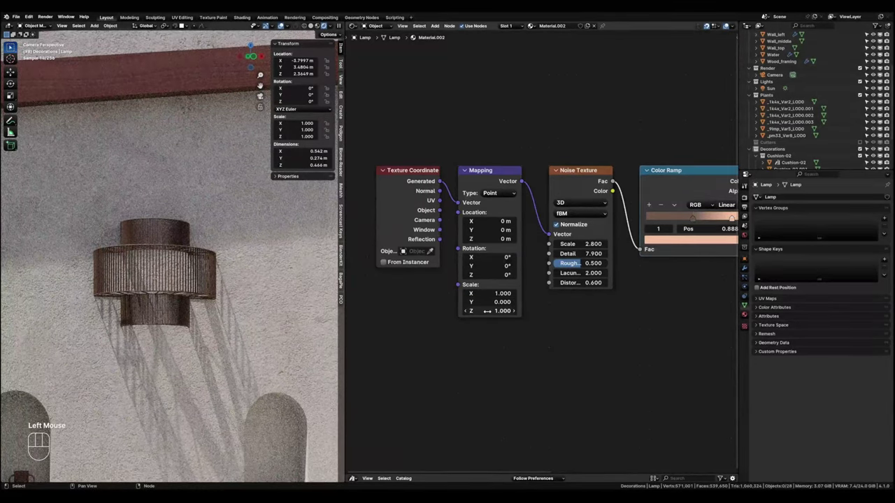
pyautogui.keyDown('shift'); pyautogui.moveTo(487, 310); pyautogui.dragTo(506, 310); pyautogui.keyUp('shift')
pyautogui.keyDown('shift'); pyautogui.moveTo(446, 240); pyautogui.dragTo(448, 240); pyautogui.keyUp('shift')
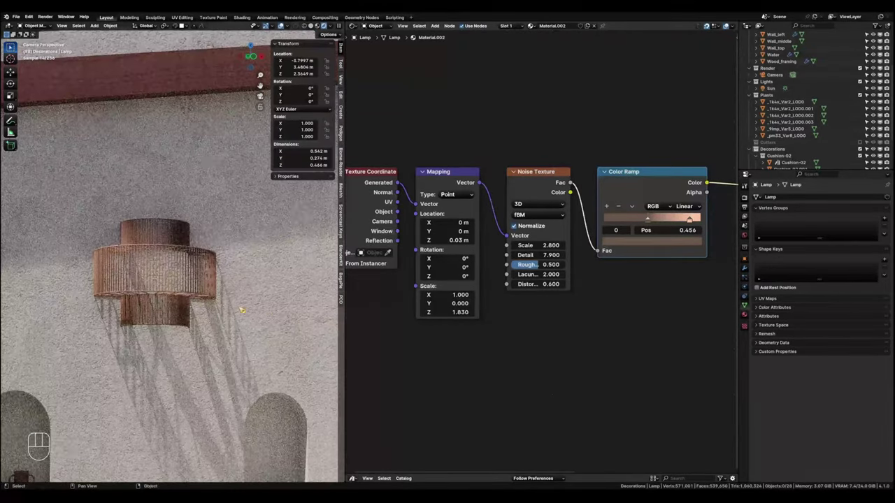
# Widen the 3D viewport beside the shader editor and show the iMeshh asset library.
pyautogui.scroll(-3, 241, 311)
pyautogui.middleClick(218, 343)
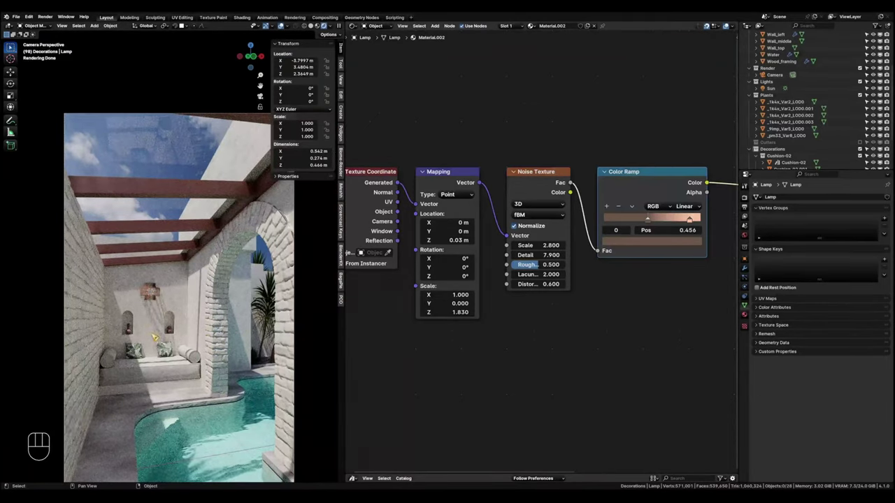
pyautogui.scroll(2, 157, 328)
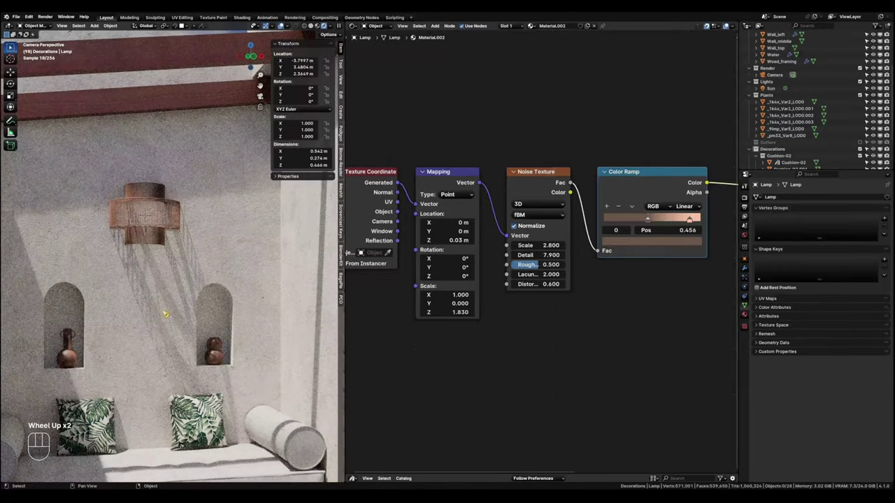
pyautogui.scroll(-3, 190, 325)
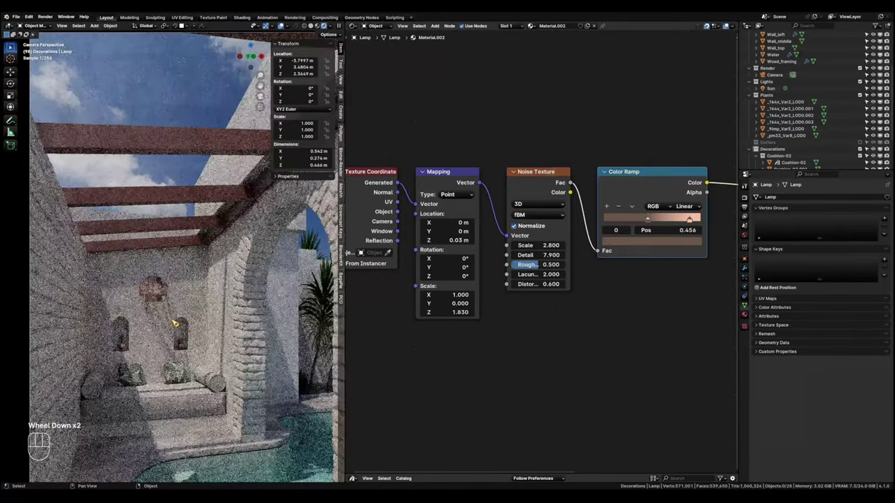
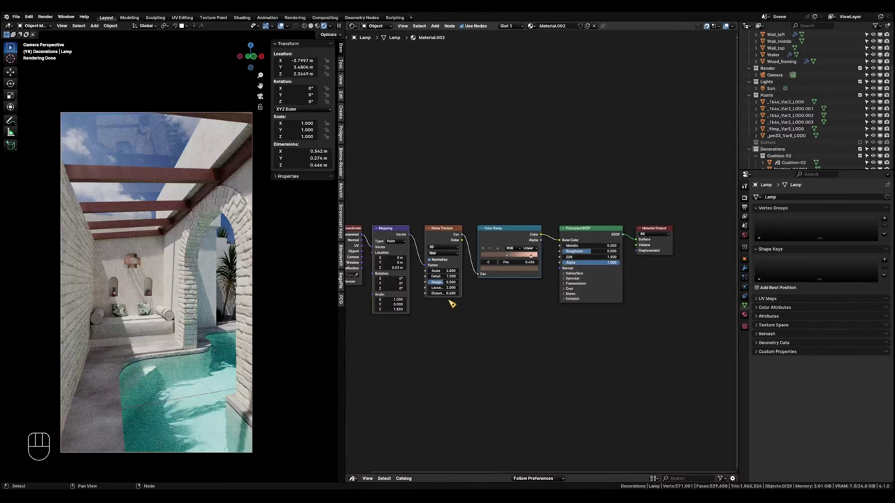
pyautogui.moveTo(345, 184); pyautogui.dragTo(391, 193)
pyautogui.click(392, 191)
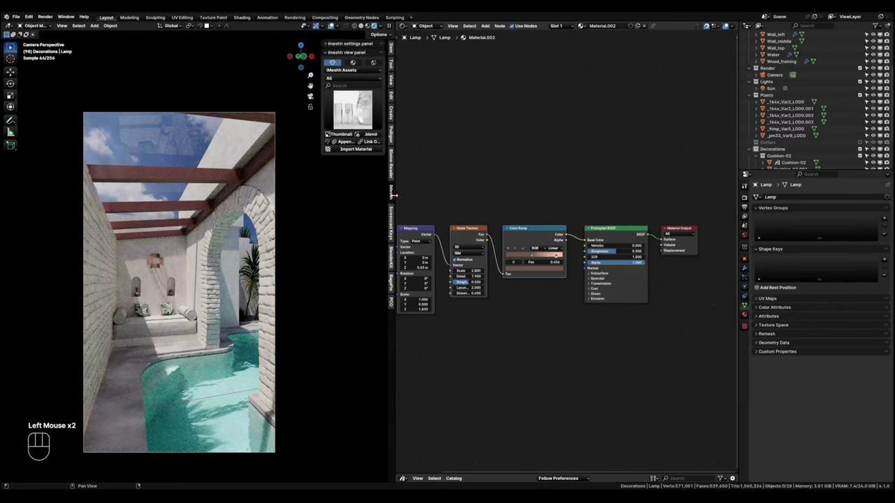
# Append the LightFX_Gobo spot light asset from the iMeshh asset library to the scene.
pyautogui.click(354, 63)
pyautogui.click(363, 114)
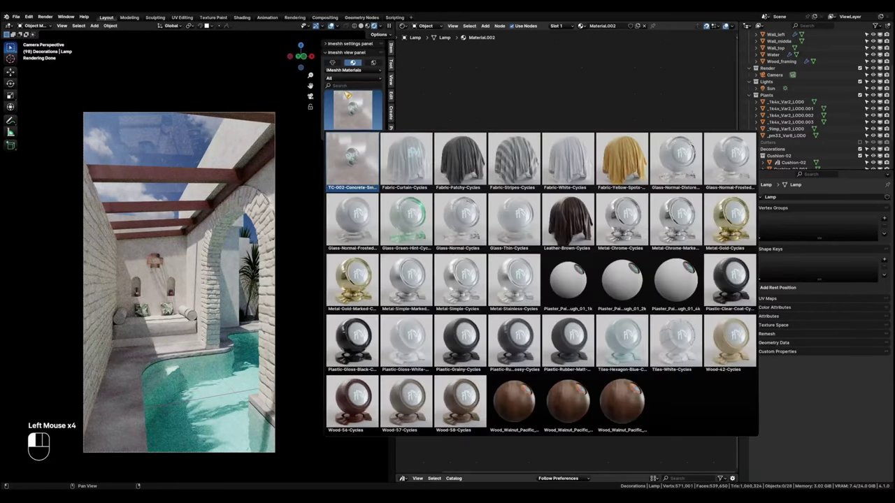
pyautogui.click(332, 62)
pyautogui.click(359, 111)
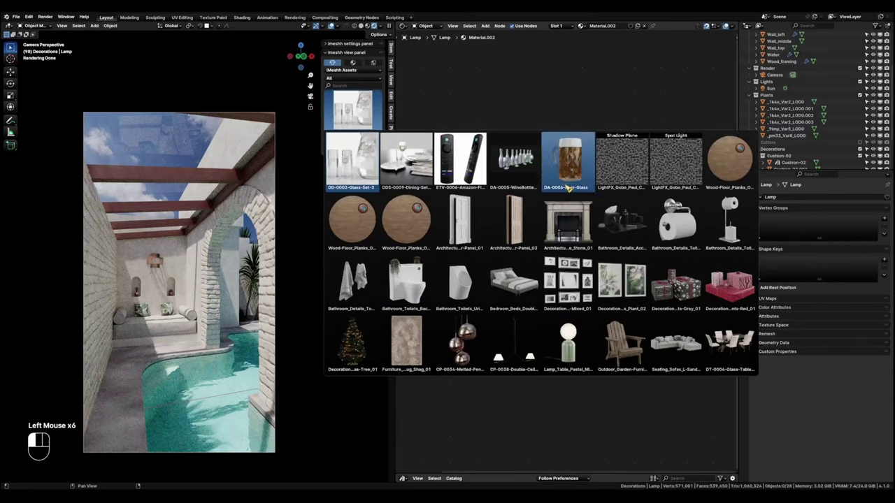
pyautogui.click(679, 162)
pyautogui.click(339, 142)
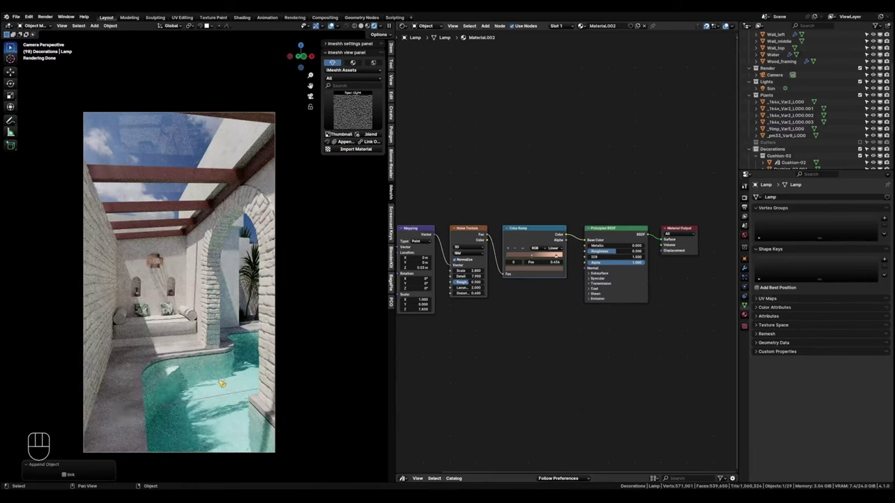
# Move the appended gobo spot light about -2.17 m in X, 0.56 m in Y and 2.13 m in Z.
pyautogui.press('g')
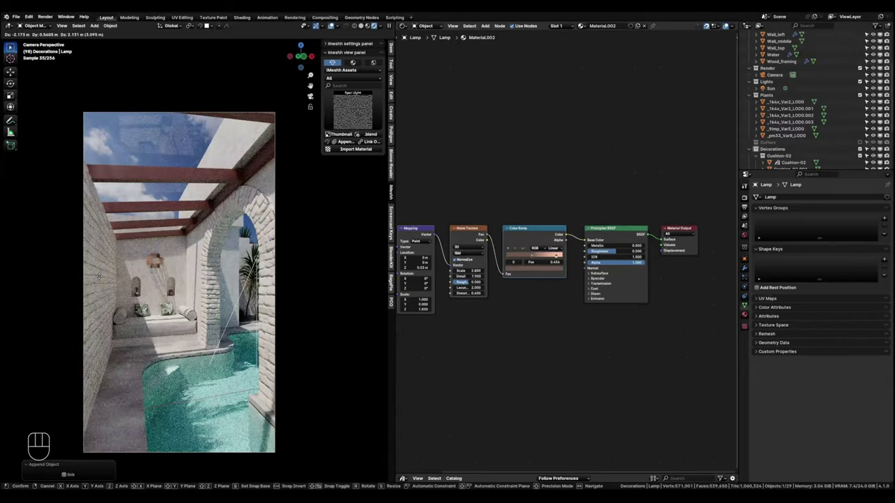
pyautogui.click(98, 276)
pyautogui.keyDown('shift'); pyautogui.moveTo(108, 336); pyautogui.dragTo(231, 293, button='middle'); pyautogui.keyUp('shift')
pyautogui.scroll(2, 200, 415)
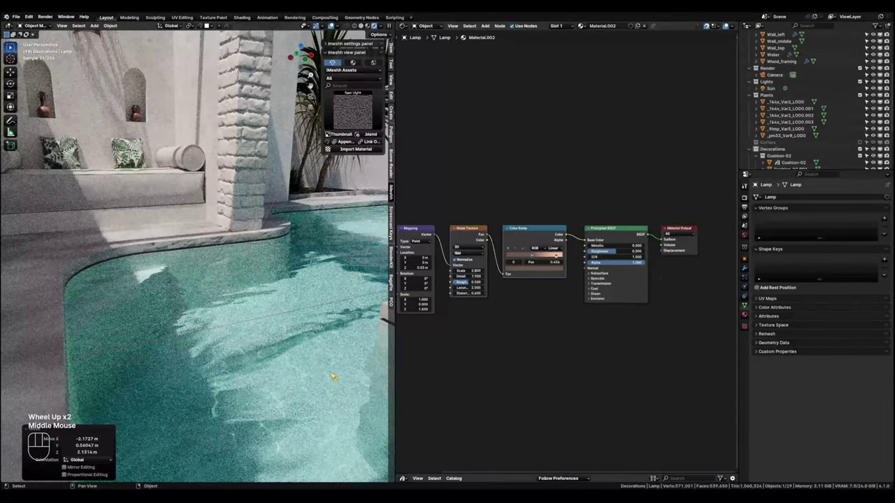
# Isolate the Wall_back mesh containing the pool deck in local view with solid shading, and enter edge editing.
pyautogui.scroll(-2, 269, 393)
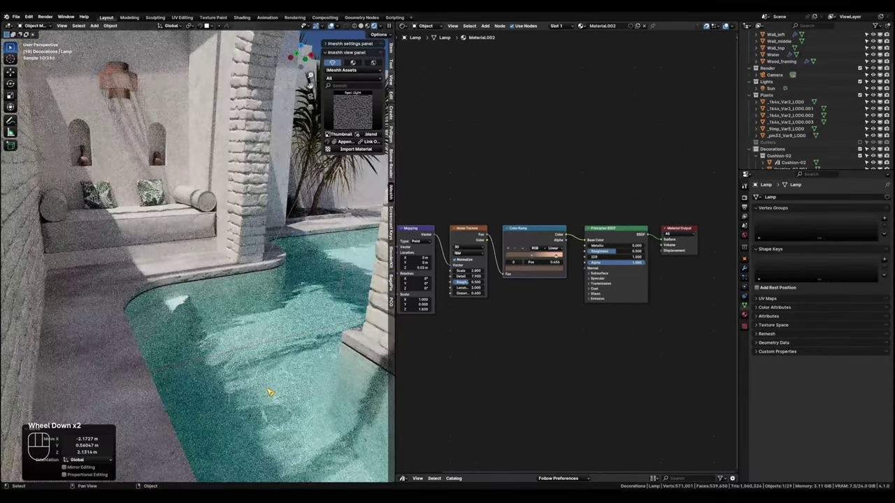
pyautogui.press('KP_0')
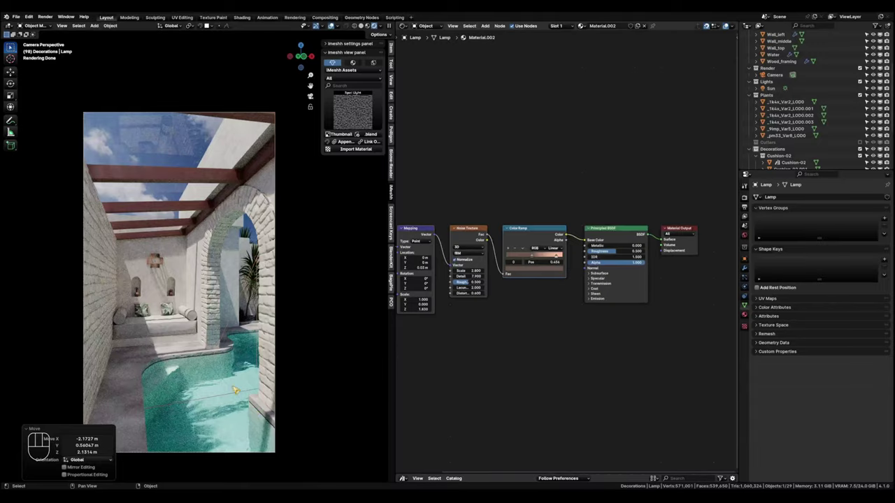
pyautogui.moveTo(233, 388); pyautogui.dragTo(224, 307, button='middle')
pyautogui.click(155, 337)
pyautogui.scroll(2, 166, 319)
pyautogui.press('KP_Divide')
pyautogui.scroll(2, 224, 307)
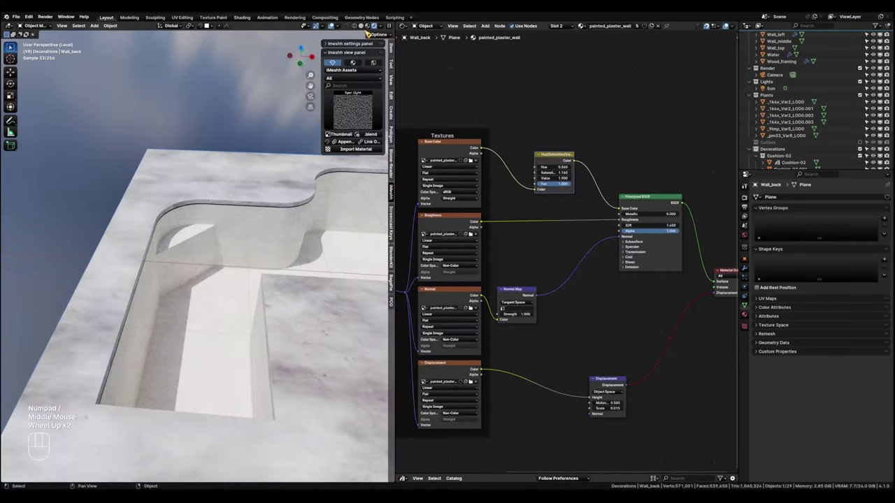
pyautogui.click(361, 26)
pyautogui.moveTo(189, 245); pyautogui.dragTo(228, 251, button='middle')
pyautogui.scroll(1, 230, 280)
pyautogui.press('Tab')
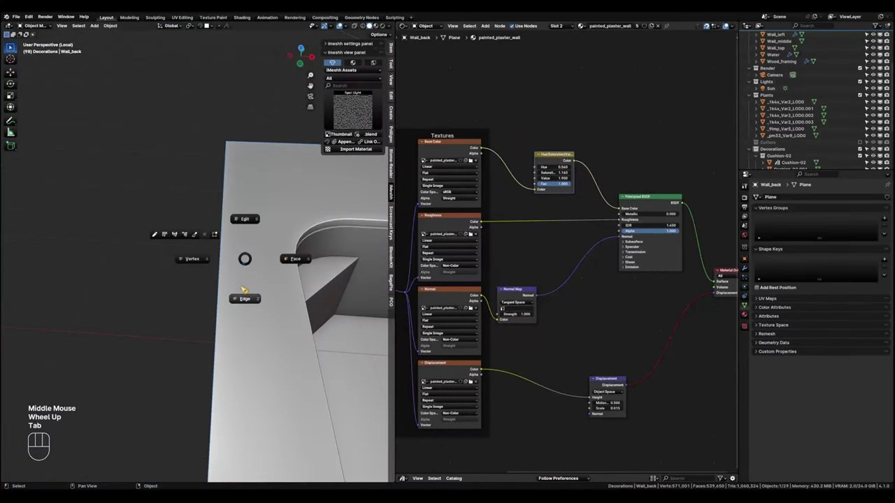
pyautogui.click(256, 300)
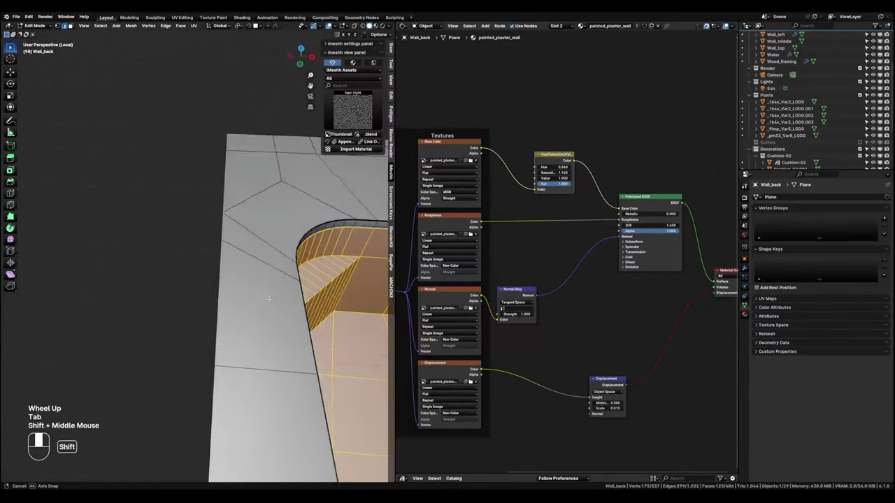
# Knife-cut a small upright rectangle into the deck surface beside the pool opening in top view, using angle-constrained cuts.
pyautogui.keyDown('shift'); pyautogui.moveTo(256, 299); pyautogui.dragTo(363, 285, button='middle'); pyautogui.keyUp('shift')
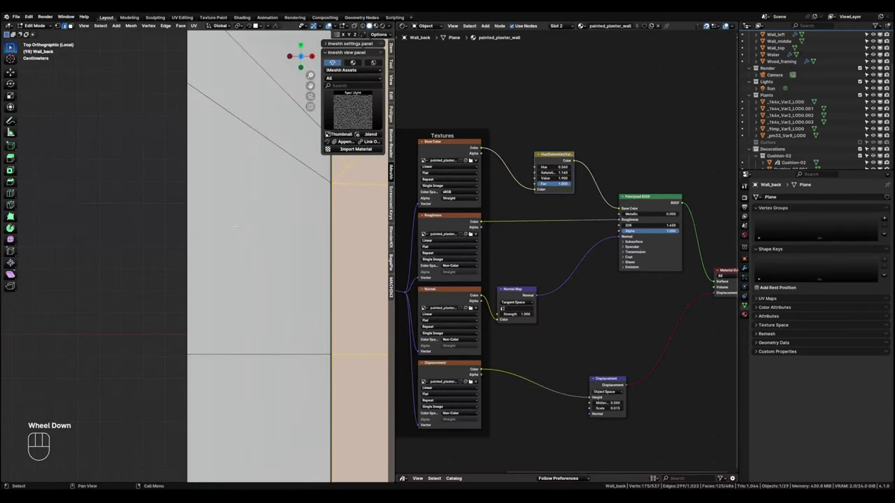
pyautogui.click(153, 240)
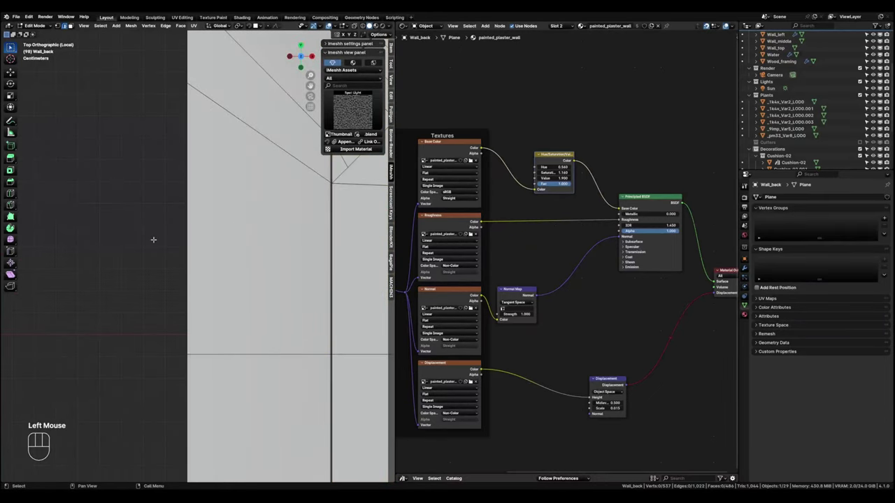
pyautogui.press('k')
pyautogui.click(235, 214)
pyautogui.press('a')
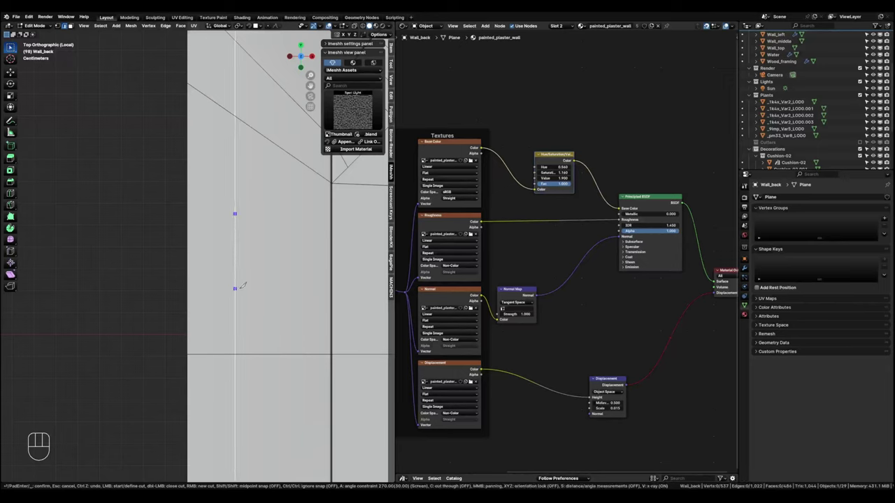
pyautogui.click(244, 288)
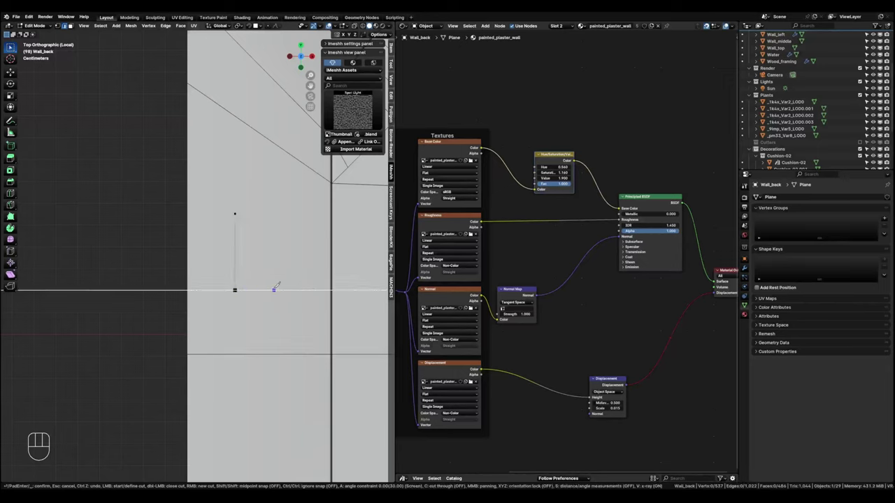
pyautogui.click(275, 289)
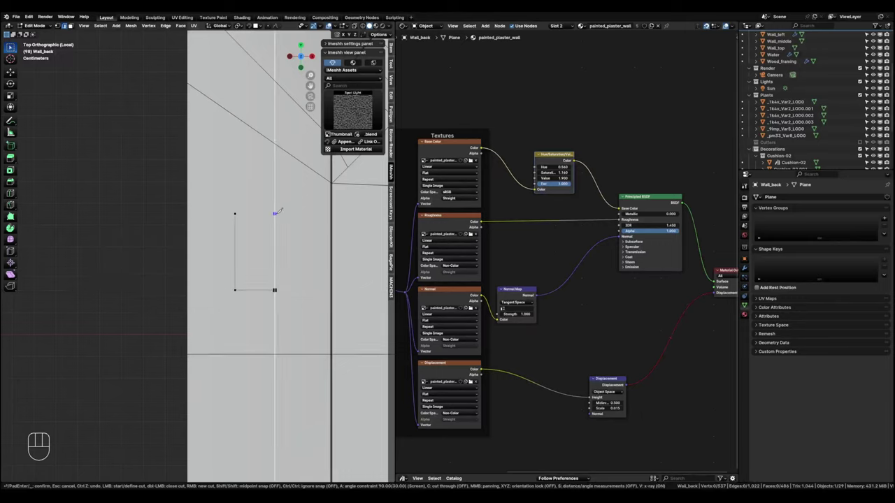
pyautogui.click(275, 213)
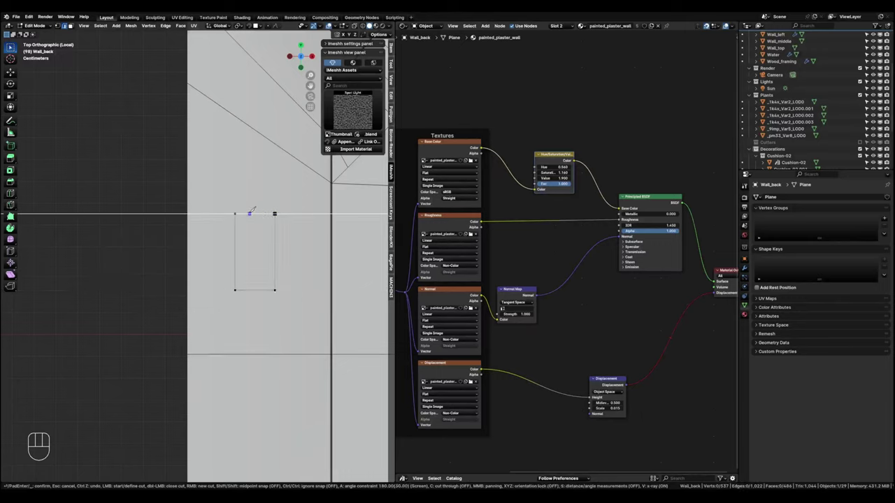
pyautogui.doubleClick(241, 208)
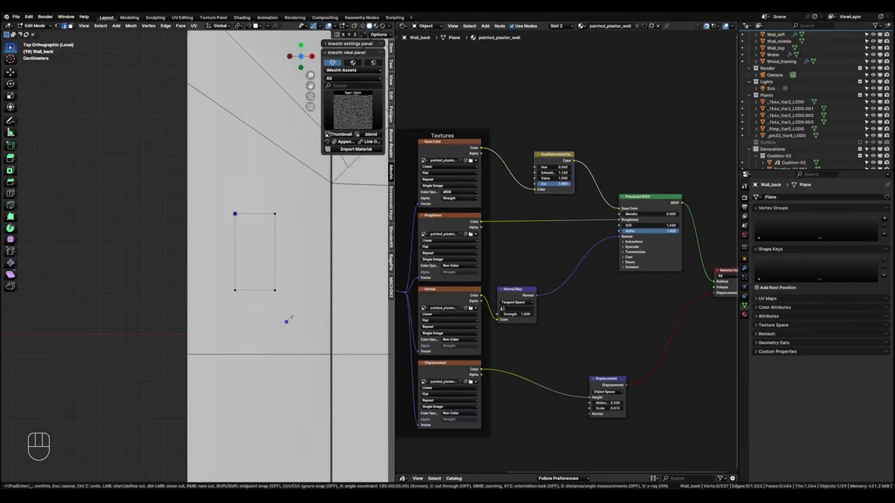
pyautogui.press('Return')
# Inset the new rectangular deck face by about 0.0032 m.
pyautogui.keyDown('shift'); pyautogui.moveTo(339, 332); pyautogui.dragTo(248, 256, button='middle'); pyautogui.keyUp('shift')
pyautogui.scroll(2, 256, 263)
pyautogui.scroll(1, 245, 248)
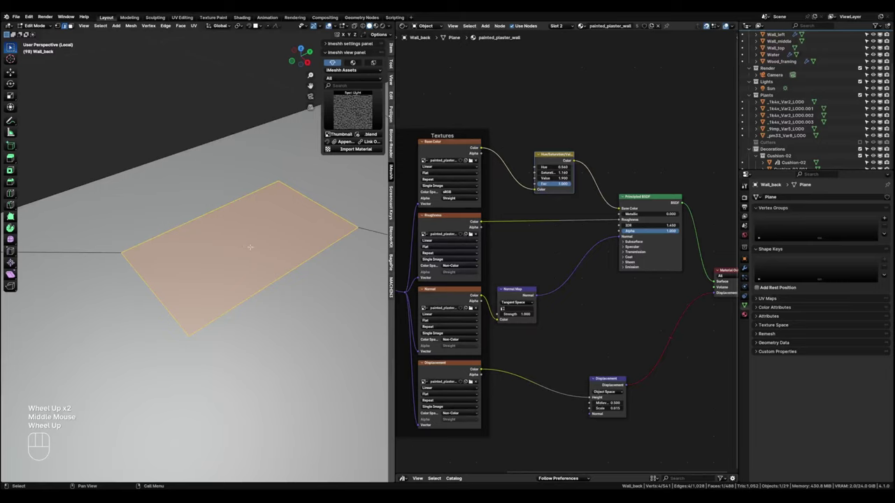
pyautogui.press('i')
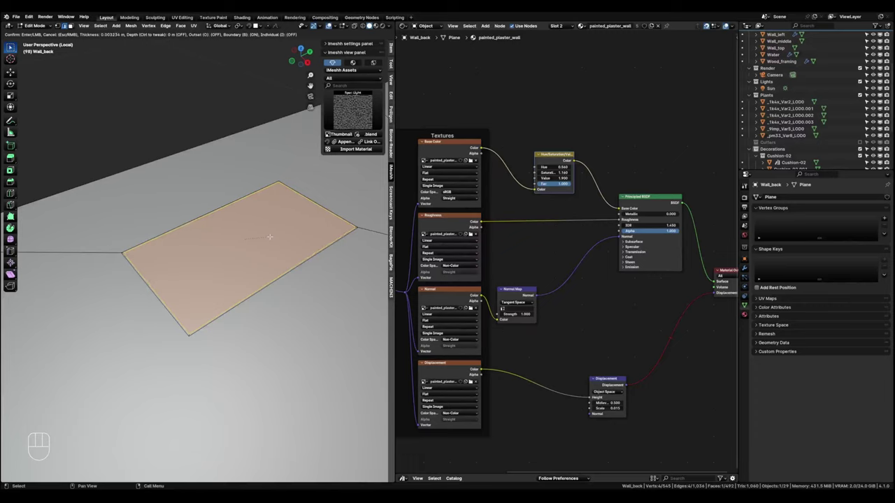
pyautogui.click(270, 237)
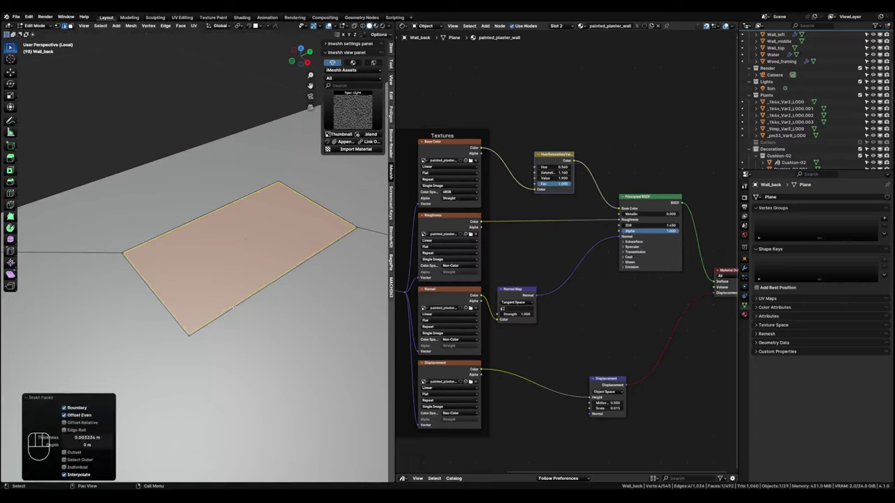
# Extrude the thin ring of faces around the rectangle about 0.016 m down into the deck as a groove.
pyautogui.scroll(1, 270, 237)
pyautogui.keyDown('alt'); pyautogui.click(179, 343); pyautogui.keyUp('alt')
pyautogui.press('Tab')
pyautogui.keyDown('alt'); pyautogui.click(182, 343); pyautogui.keyUp('alt')
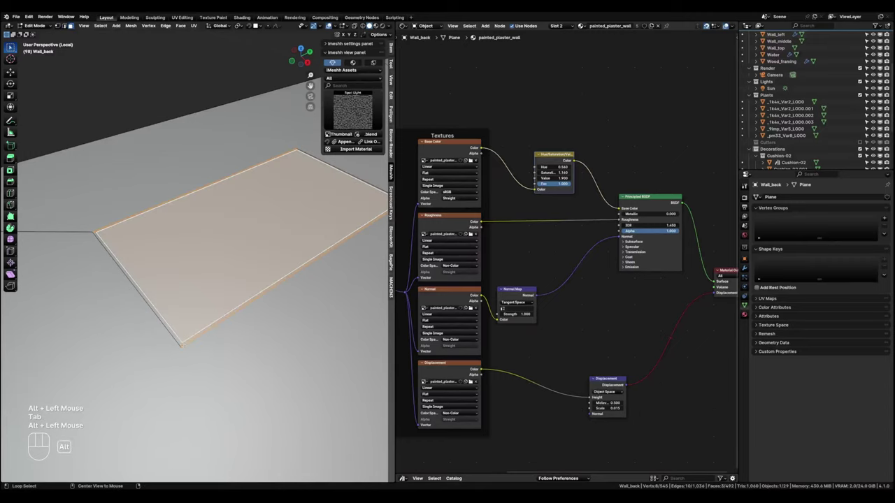
pyautogui.keyDown('alt'); pyautogui.click(180, 344); pyautogui.keyUp('alt')
pyautogui.keyDown('shift'); pyautogui.moveTo(180, 344); pyautogui.dragTo(190, 354, button='middle'); pyautogui.keyUp('shift')
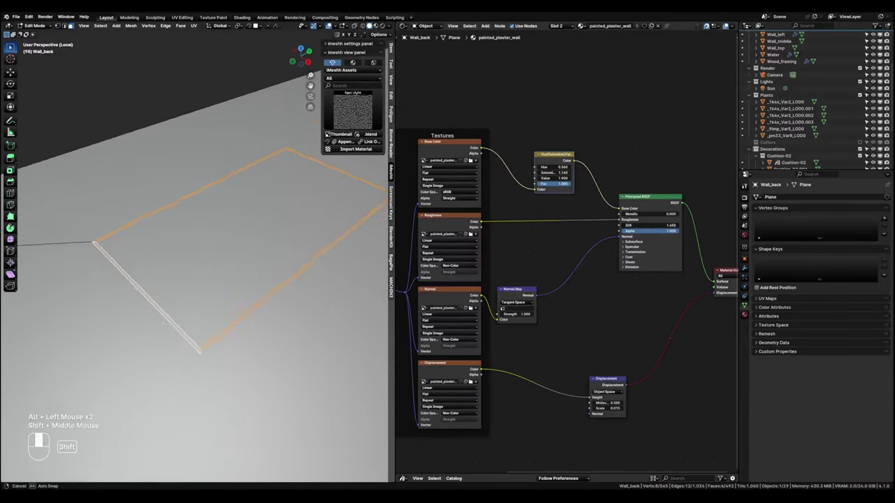
pyautogui.scroll(1, 168, 320)
pyautogui.press('e')
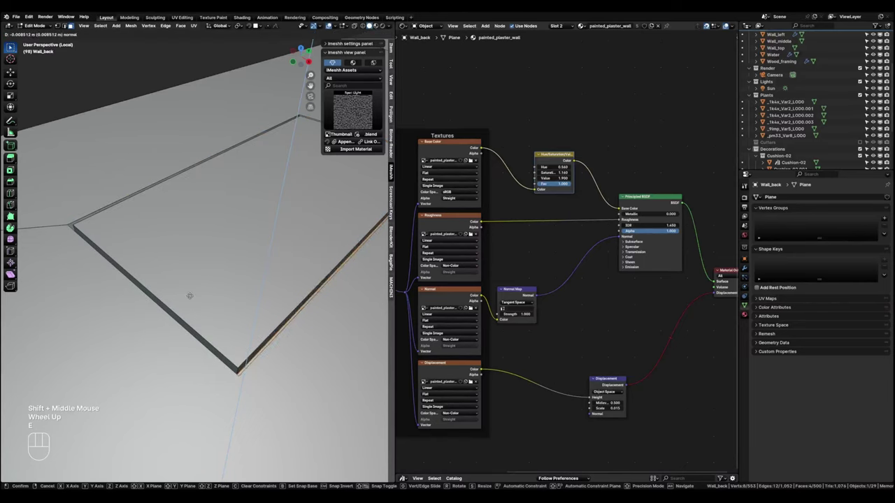
pyautogui.click(191, 299)
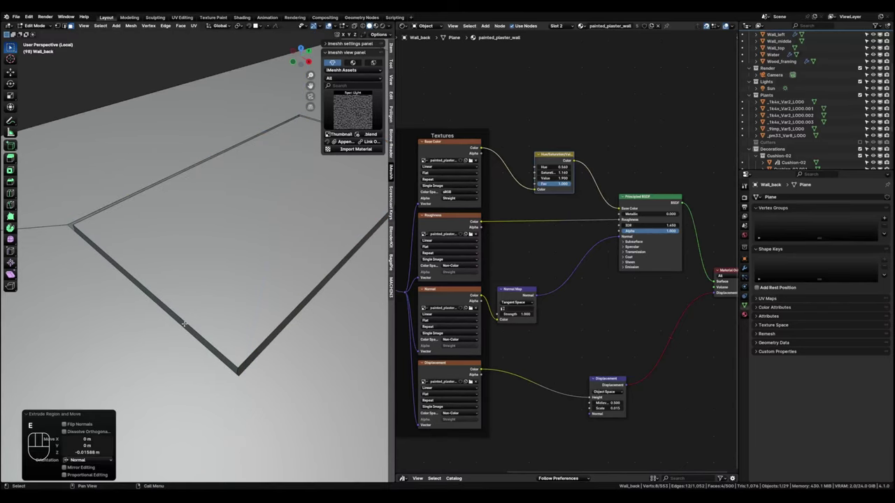
# Bevel the groove's inner and outer top edge loops with 0.0013 m width, 3 segments and a 0.5 shape, then leave mesh editing.
pyautogui.press('Tab')
pyautogui.click(236, 361)
pyautogui.keyDown('alt'); pyautogui.click(231, 363); pyautogui.keyUp('alt')
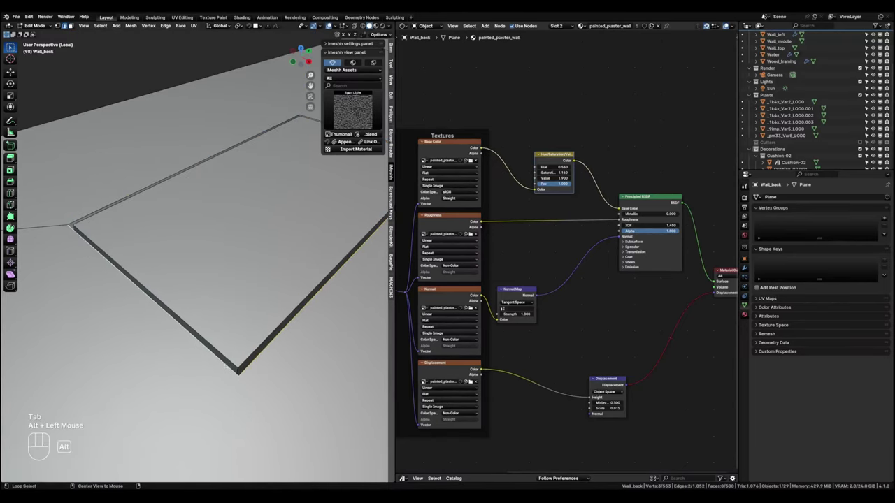
pyautogui.keyDown('alt'); pyautogui.keyDown('shift'); pyautogui.click(231, 362); pyautogui.keyUp('shift'); pyautogui.keyUp('alt')
pyautogui.keyDown('alt'); pyautogui.keyDown('shift'); pyautogui.click(95, 213); pyautogui.keyUp('shift'); pyautogui.keyUp('alt')
pyautogui.keyDown('alt'); pyautogui.keyDown('shift'); pyautogui.click(109, 206); pyautogui.keyUp('shift'); pyautogui.keyUp('alt')
pyautogui.moveTo(336, 257); pyautogui.dragTo(297, 261, button='middle')
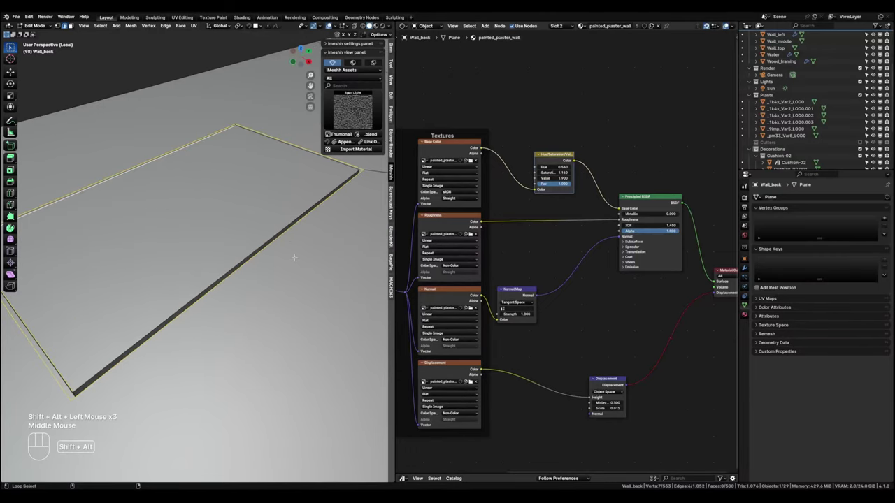
pyautogui.keyDown('alt'); pyautogui.keyDown('shift'); pyautogui.click(342, 181); pyautogui.keyUp('shift'); pyautogui.keyUp('alt')
pyautogui.keyDown('alt'); pyautogui.keyDown('shift'); pyautogui.click(343, 181); pyautogui.keyUp('shift'); pyautogui.keyUp('alt')
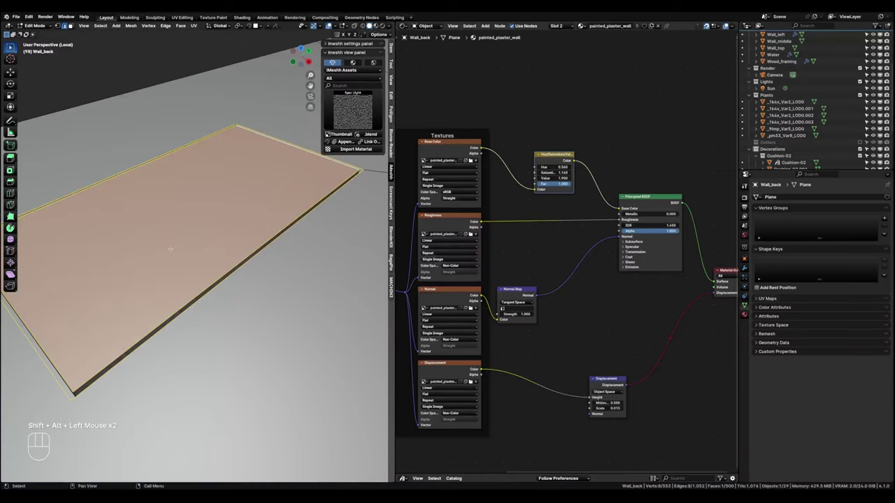
pyautogui.moveTo(244, 232); pyautogui.dragTo(238, 234, button='middle')
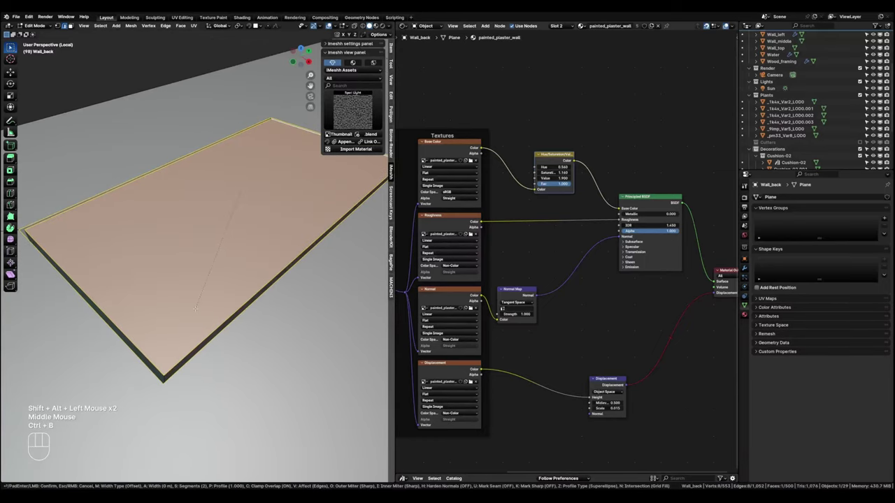
pyautogui.hotkey('ctrl', 'b')
pyautogui.scroll(1, 194, 309)
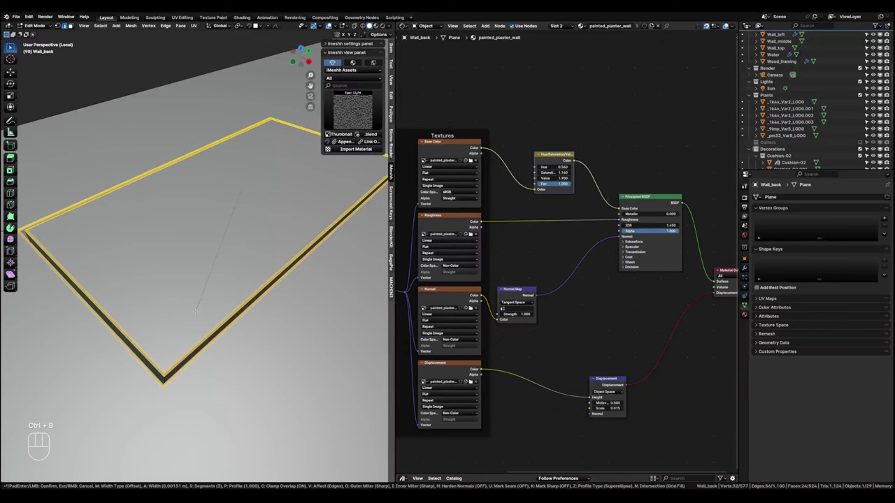
pyautogui.click(194, 309)
pyautogui.click(94, 387)
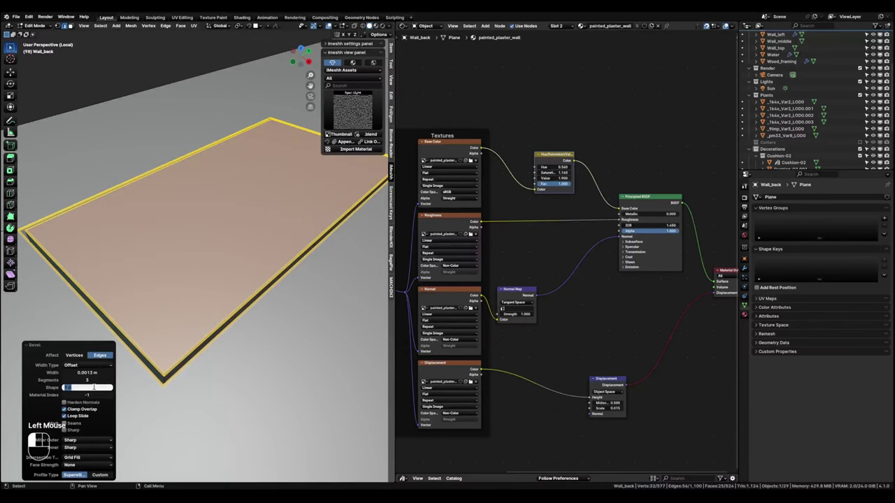
pyautogui.press('Return')
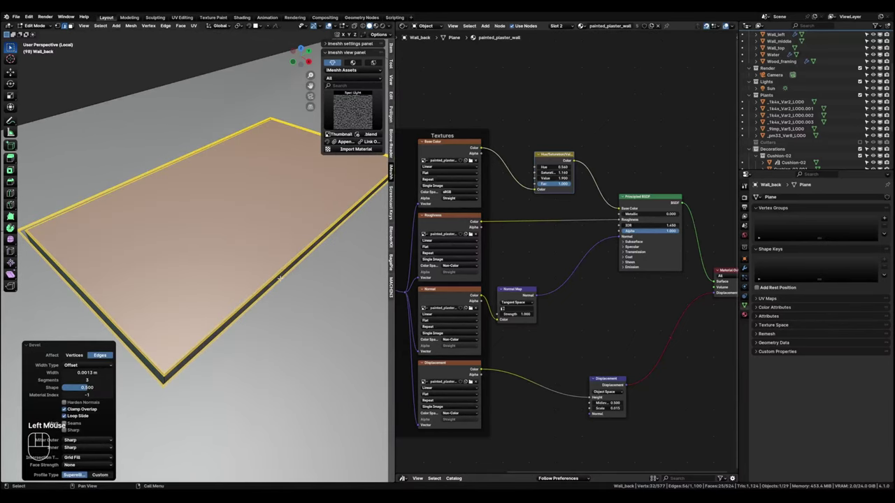
pyautogui.press('Tab')
# Place the 3D cursor on the upper middle part of the grooved rectangular panel in top view.
pyautogui.scroll(-2, 186, 236)
pyautogui.keyDown('shift'); pyautogui.moveTo(186, 236); pyautogui.dragTo(277, 227, button='middle'); pyautogui.keyUp('shift')
pyautogui.scroll(-1, 169, 302)
pyautogui.keyDown('shift'); pyautogui.moveTo(168, 253); pyautogui.dragTo(214, 207, button='middle'); pyautogui.keyUp('shift')
pyautogui.scroll(3, 188, 323)
pyautogui.scroll(2, 183, 326)
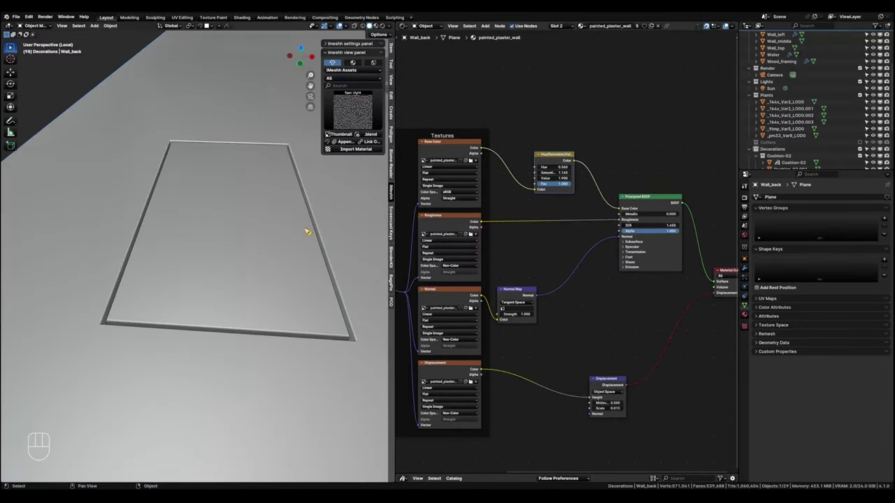
pyautogui.press('`')
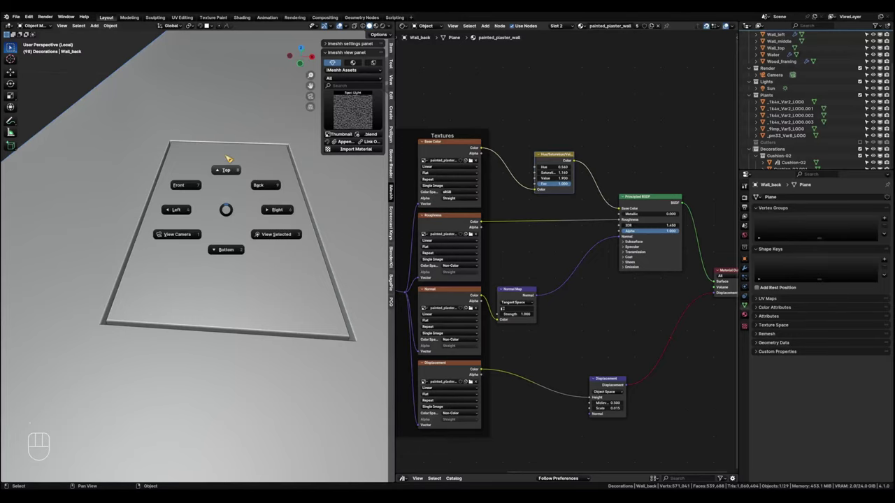
pyautogui.click(230, 158)
pyautogui.scroll(-3, 200, 265)
pyautogui.moveTo(207, 338); pyautogui.dragTo(245, 234, button='middle')
pyautogui.scroll(4, 247, 234)
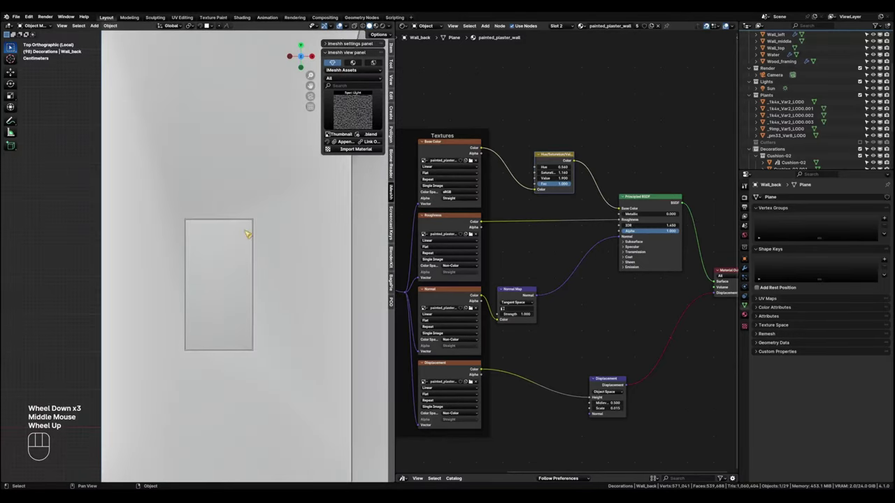
pyautogui.keyDown('shift'); pyautogui.rightClick(222, 262); pyautogui.keyUp('shift')
# Add a 16-vertex circle with 0.02 m radius at the 3D cursor within the deck mesh and scale it by 0.65.
pyautogui.press('Tab')
pyautogui.scroll(2, 199, 246)
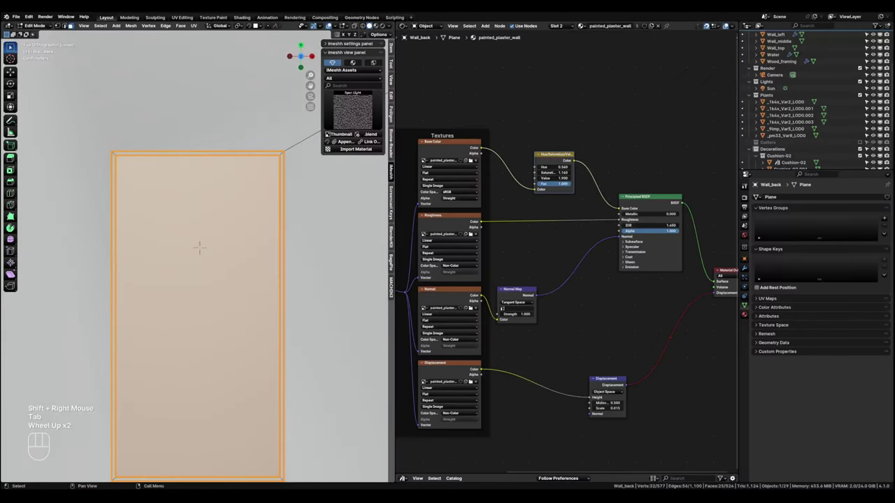
pyautogui.moveTo(199, 246); pyautogui.dragTo(220, 225, button='middle')
pyautogui.hotkey('shift', 'a')
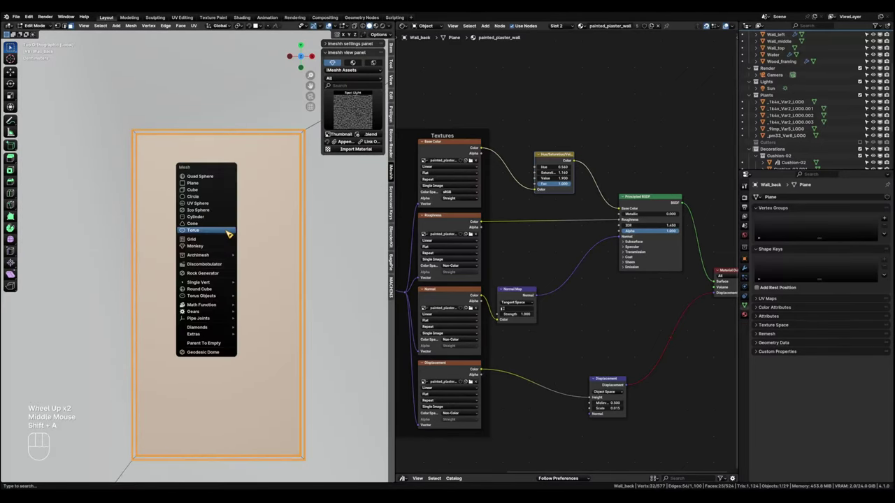
pyautogui.click(223, 197)
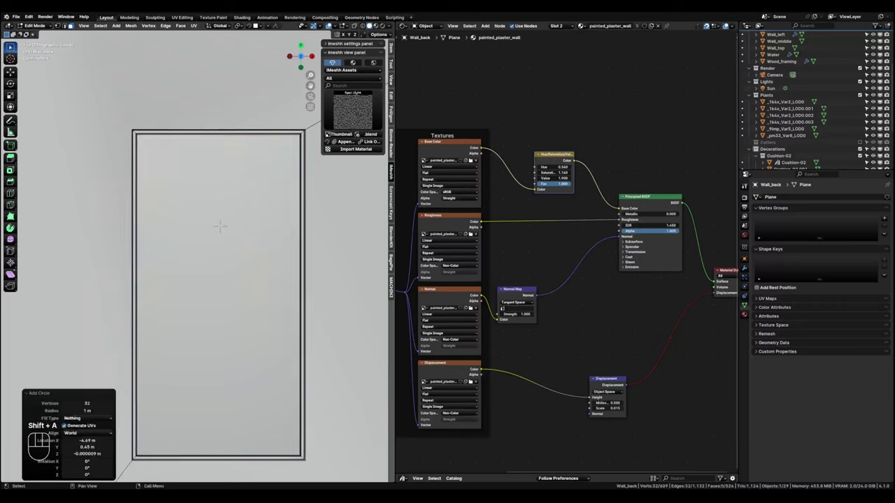
pyautogui.click(98, 403)
pyautogui.click(91, 411)
pyautogui.press('s')
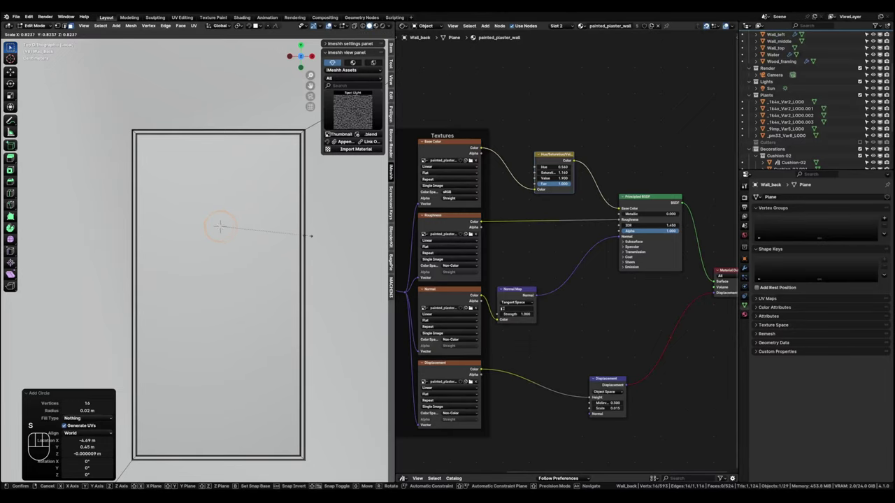
pyautogui.click(292, 237)
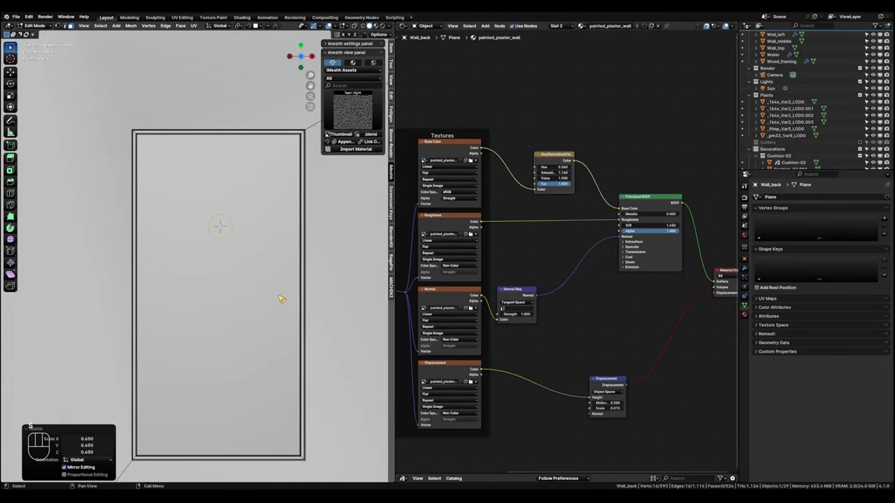
pyautogui.moveTo(292, 280)
pyautogui.keyDown('shift'); pyautogui.mouseDown(button='middle')
pyautogui.moveTo(305, 252)
pyautogui.moveTo(288, 288)
pyautogui.mouseUp(button='middle'); pyautogui.keyUp('shift')
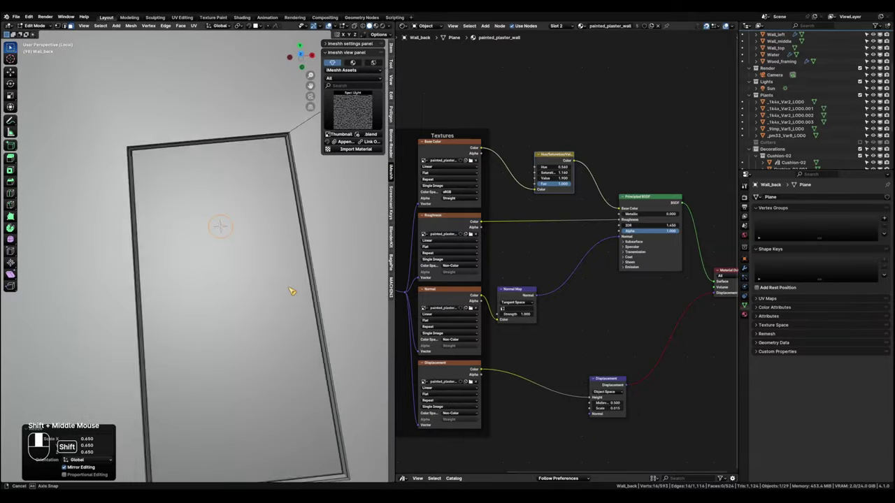
# Duplicate the circle in top view and move the copy about 0.13 m down the rectangular panel along the Y axis.
pyautogui.scroll(3, 236, 257)
pyautogui.press('`')
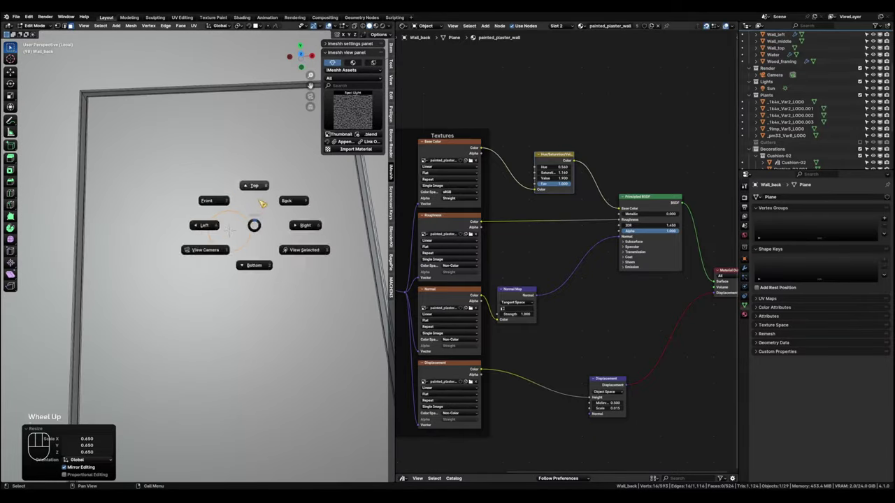
pyautogui.click(256, 198)
pyautogui.moveTo(228, 229); pyautogui.dragTo(225, 110, button='middle')
pyautogui.scroll(-1, 223, 126)
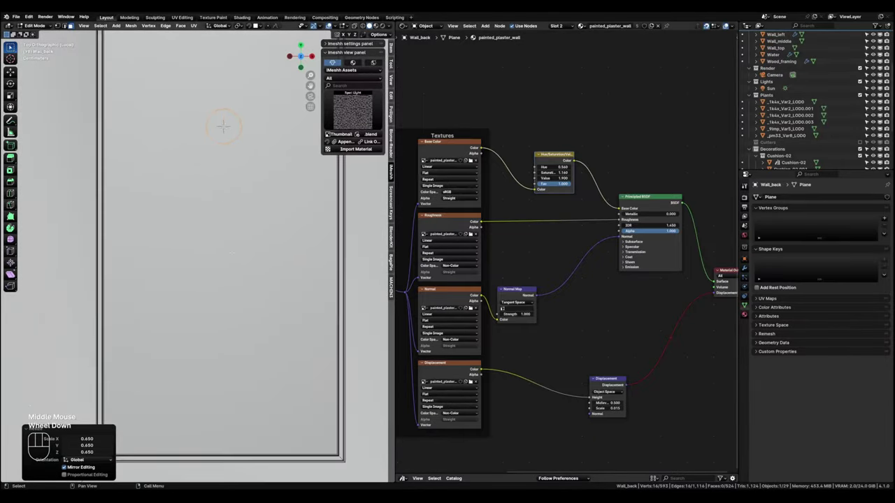
pyautogui.hotkey('shift', 'd')
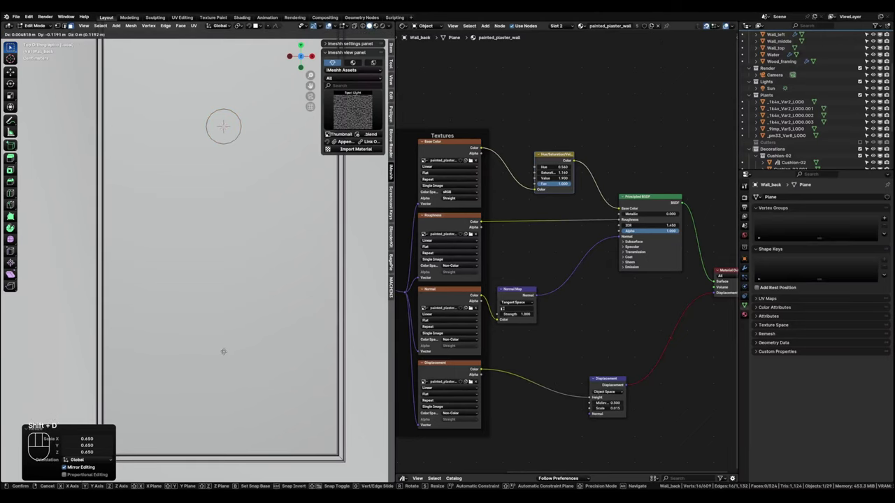
pyautogui.press('y')
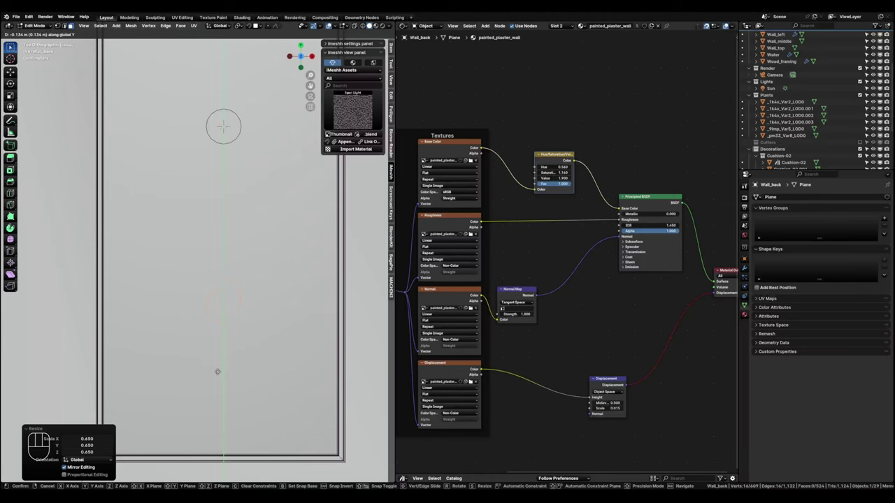
pyautogui.click(218, 367)
# Delete only the large panel face surrounding the two circles, keeping its edges and vertices.
pyautogui.scroll(-3, 218, 367)
pyautogui.keyDown('shift'); pyautogui.moveTo(218, 367); pyautogui.dragTo(136, 280, button='middle'); pyautogui.keyUp('shift')
pyautogui.moveTo(306, 272); pyautogui.dragTo(293, 252, button='middle')
pyautogui.scroll(2, 282, 264)
pyautogui.keyDown('shift'); pyautogui.moveTo(294, 252); pyautogui.dragTo(210, 213, button='middle'); pyautogui.keyUp('shift')
pyautogui.scroll(-1, 210, 213)
pyautogui.press('Tab')
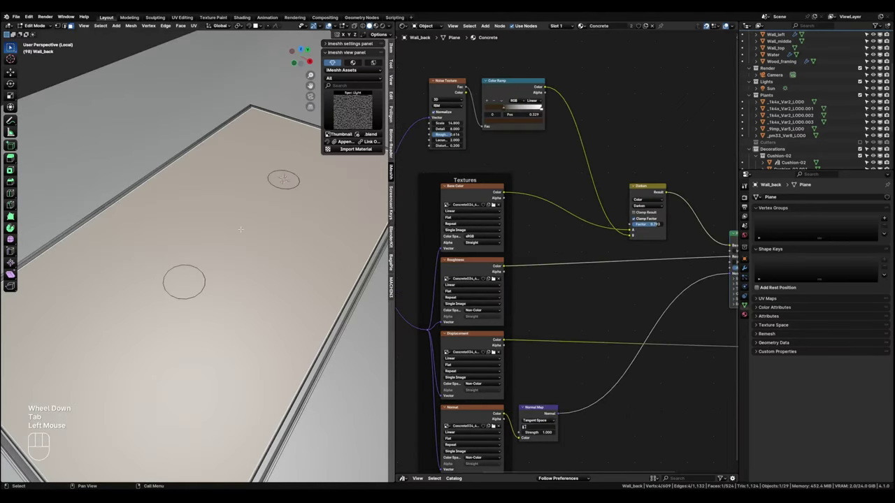
pyautogui.press('x')
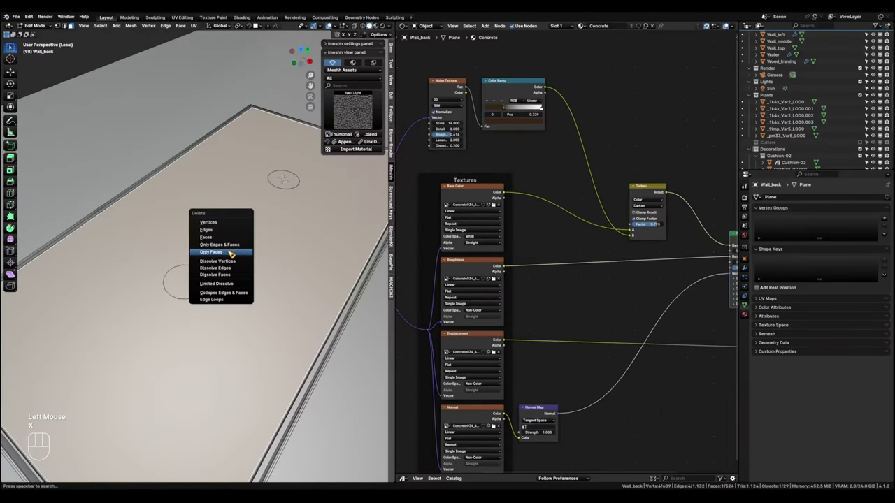
pyautogui.click(230, 255)
# Fill each of the two circles with a face.
pyautogui.scroll(1, 227, 252)
pyautogui.keyDown('alt'); pyautogui.click(184, 287); pyautogui.keyUp('alt')
pyautogui.press('f')
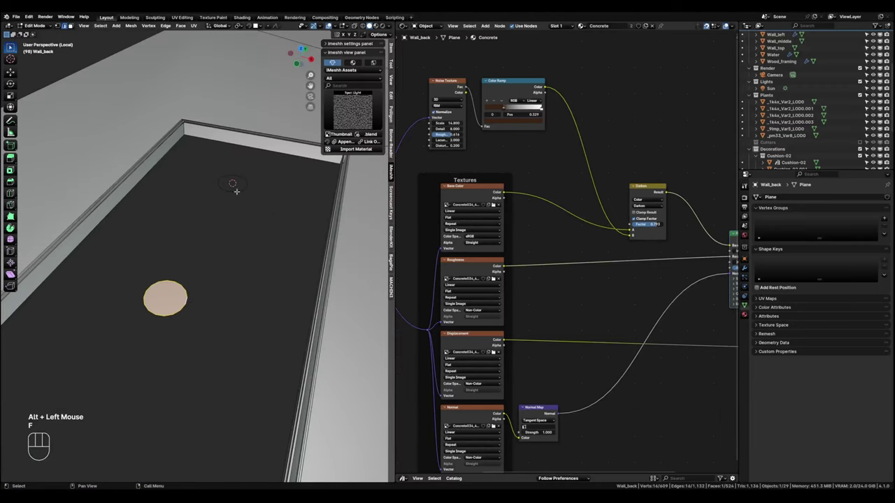
pyautogui.click(240, 188)
pyautogui.keyDown('alt'); pyautogui.click(234, 186); pyautogui.keyUp('alt')
pyautogui.press('f')
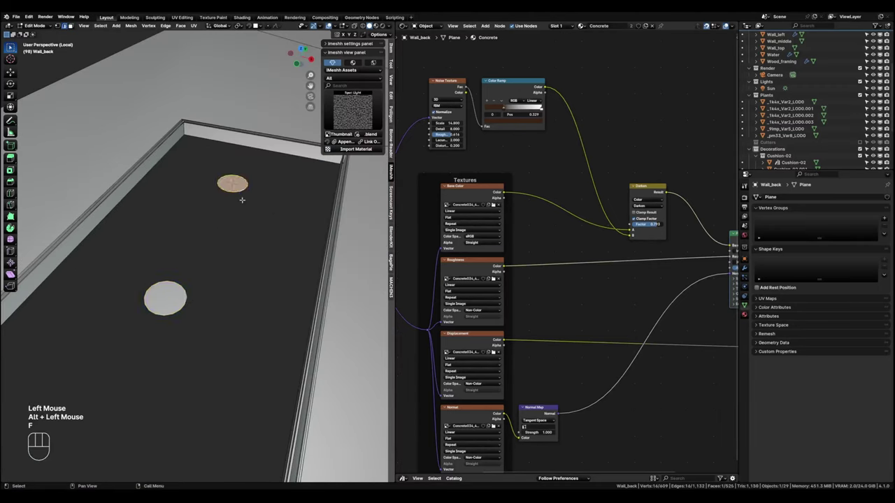
# Extrude both circular faces about 0.03 m downward.
pyautogui.press('Tab')
pyautogui.doubleClick(232, 183)
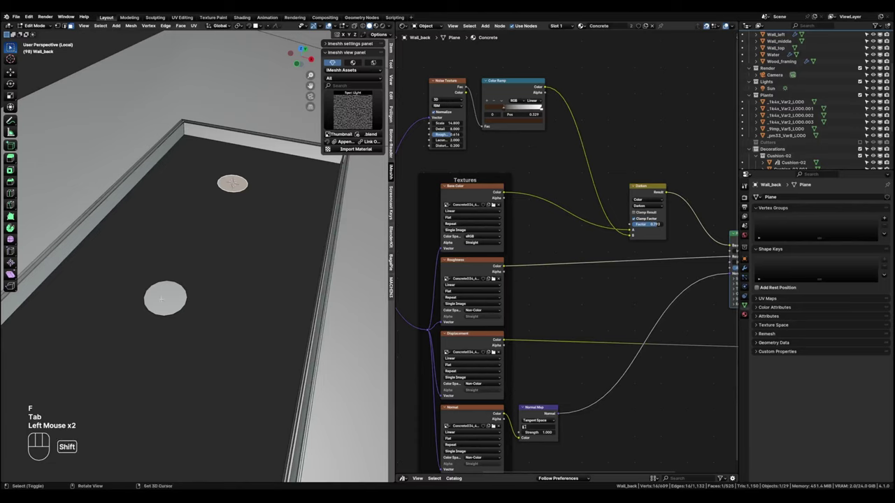
pyautogui.keyDown('shift'); pyautogui.click(195, 300); pyautogui.keyUp('shift')
pyautogui.press('e')
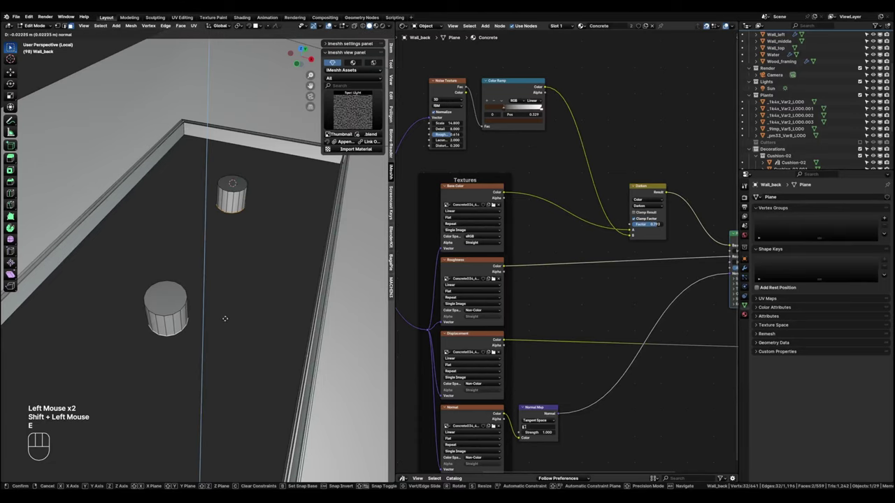
pyautogui.click(226, 323)
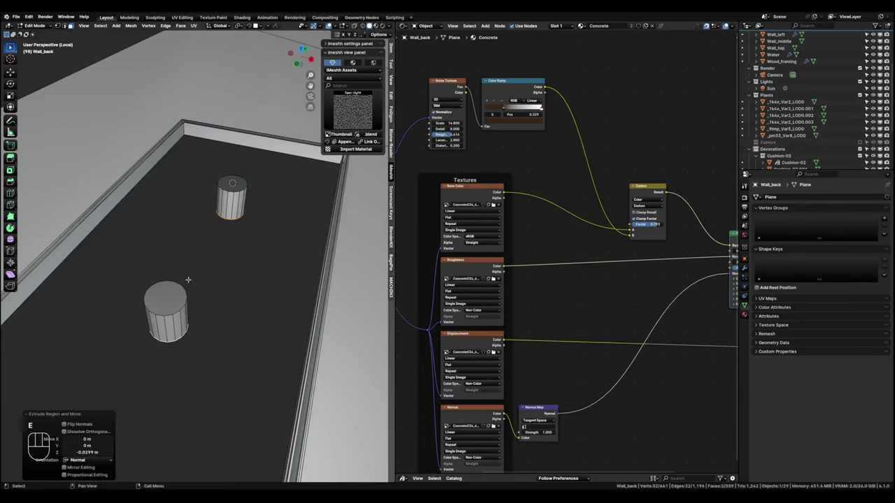
# Delete the top cap faces of both cylinders to leave them open.
pyautogui.click(186, 283)
pyautogui.keyDown('shift'); pyautogui.click(235, 183); pyautogui.keyUp('shift')
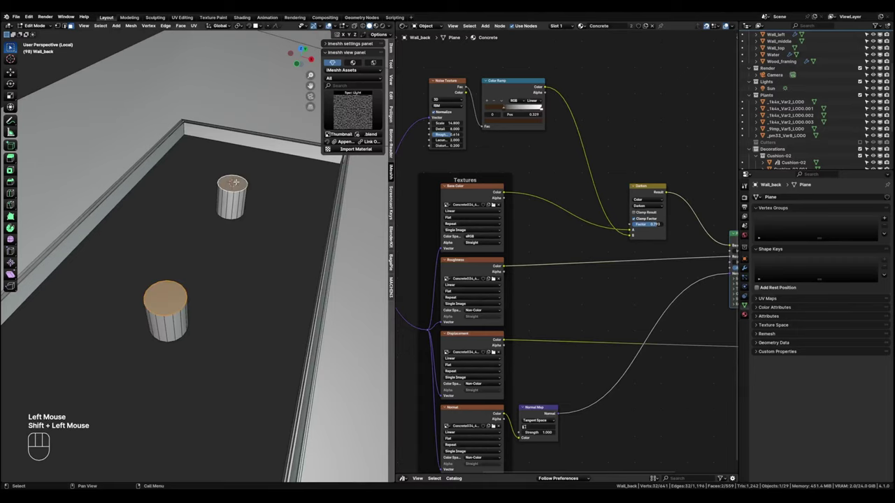
pyautogui.press('x')
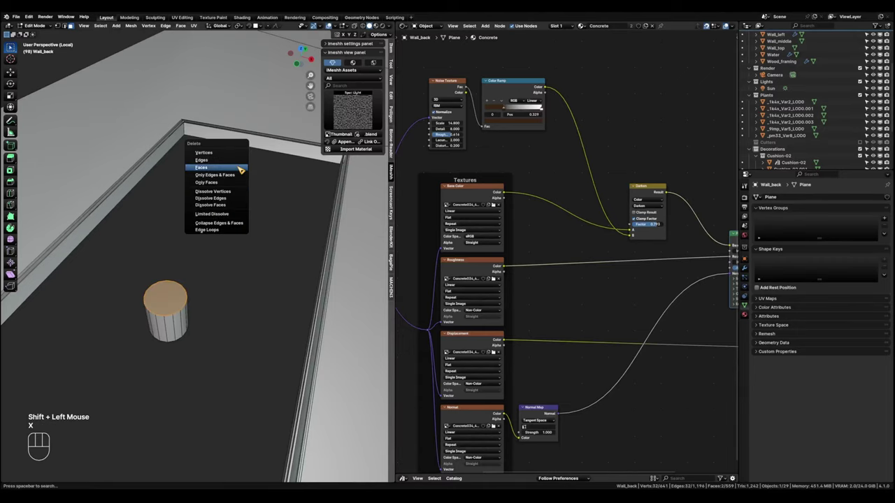
pyautogui.click(233, 181)
# Connect the nearer cylinder's rim to the panel's two near corners with an edge on each side.
pyautogui.scroll(-2, 225, 243)
pyautogui.moveTo(205, 254); pyautogui.dragTo(199, 273, button='middle')
pyautogui.press('Tab')
pyautogui.click(162, 274)
pyautogui.click(200, 277)
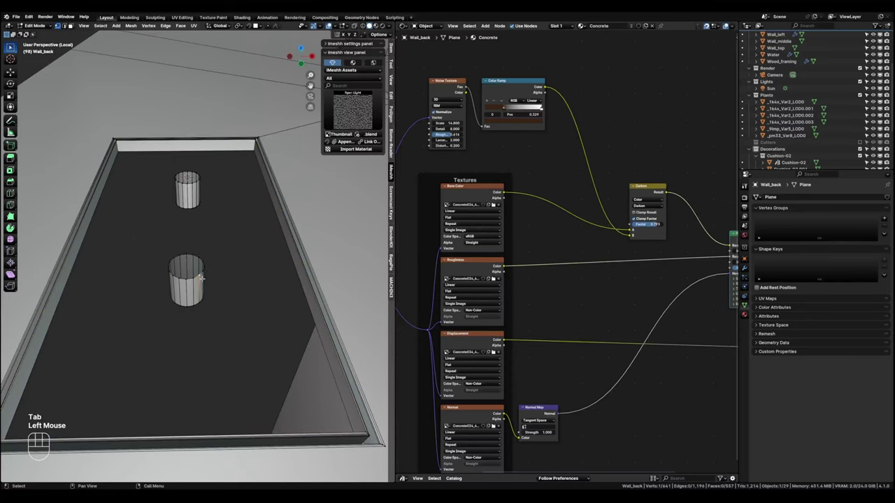
pyautogui.keyDown('shift'); pyautogui.click(362, 420); pyautogui.keyUp('shift')
pyautogui.press('f')
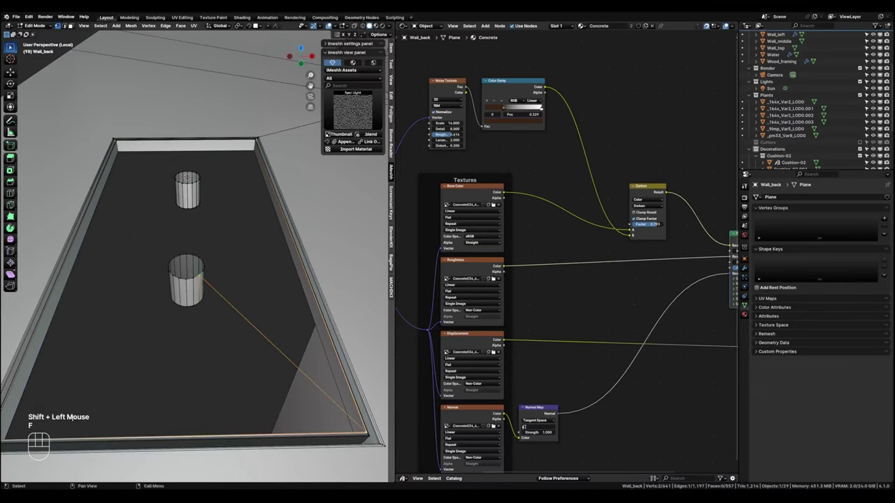
pyautogui.moveTo(147, 418); pyautogui.dragTo(63, 402, button='middle')
pyautogui.click(67, 406)
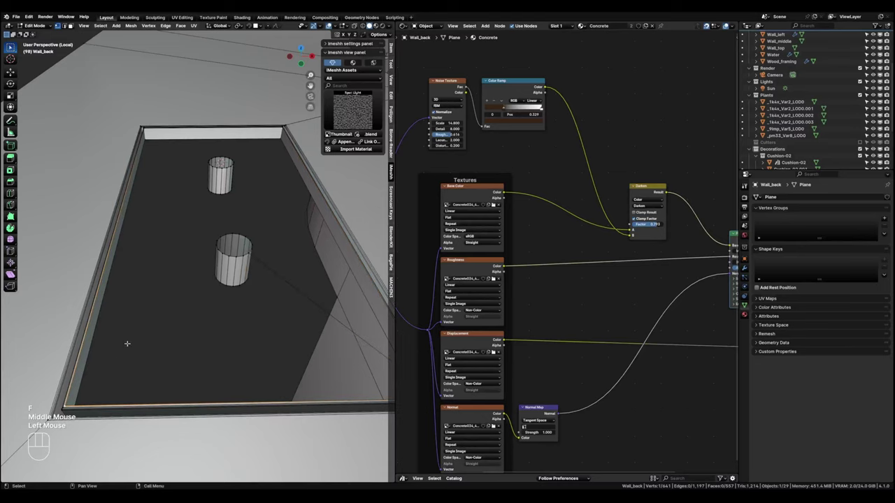
pyautogui.keyDown('shift'); pyautogui.click(222, 252); pyautogui.keyUp('shift')
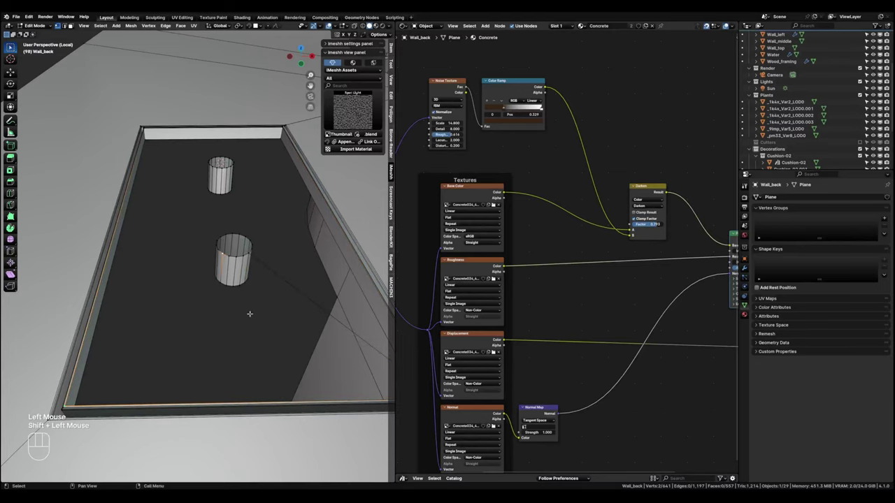
pyautogui.press('f')
# Connect the farther cylinder's rim to the panel's two far corners with an edge on each side.
pyautogui.moveTo(238, 224); pyautogui.dragTo(203, 300, button='middle')
pyautogui.scroll(2, 232, 293)
pyautogui.scroll(-2, 205, 319)
pyautogui.scroll(1, 184, 288)
pyautogui.click(75, 230)
pyautogui.keyDown('shift'); pyautogui.click(225, 376); pyautogui.keyUp('shift')
pyautogui.press('f')
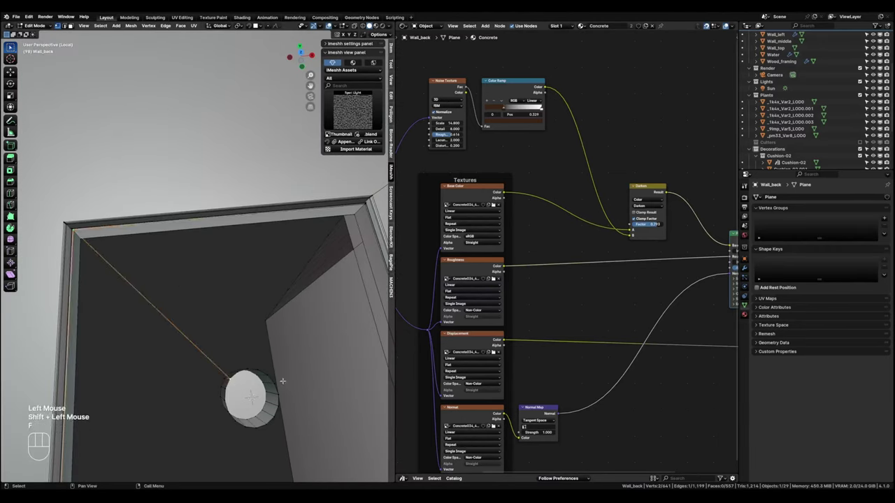
pyautogui.click(266, 373)
pyautogui.keyDown('shift'); pyautogui.click(359, 207); pyautogui.keyUp('shift')
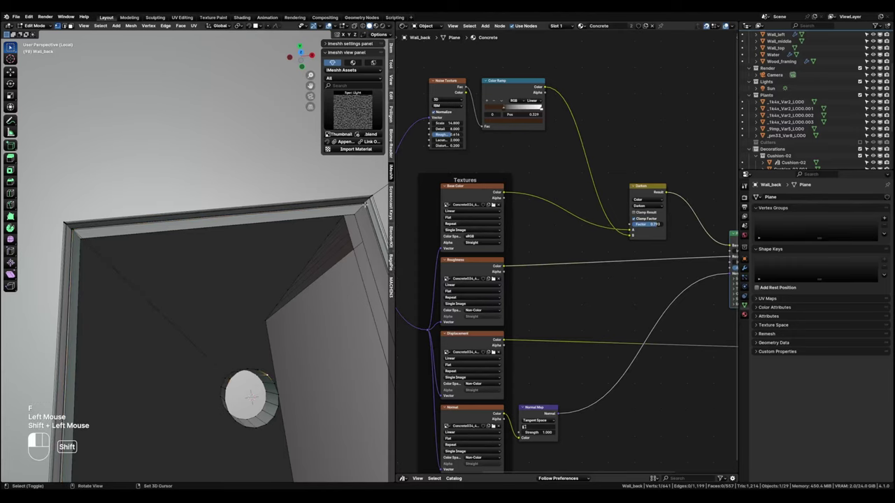
pyautogui.press('f')
pyautogui.scroll(-3, 349, 265)
pyautogui.moveTo(348, 265); pyautogui.dragTo(191, 242, button='middle')
pyautogui.scroll(2, 205, 266)
pyautogui.scroll(1, 205, 267)
pyautogui.keyDown('alt'); pyautogui.click(249, 164); pyautogui.keyUp('alt')
pyautogui.scroll(1, 190, 242)
pyautogui.click(127, 165)
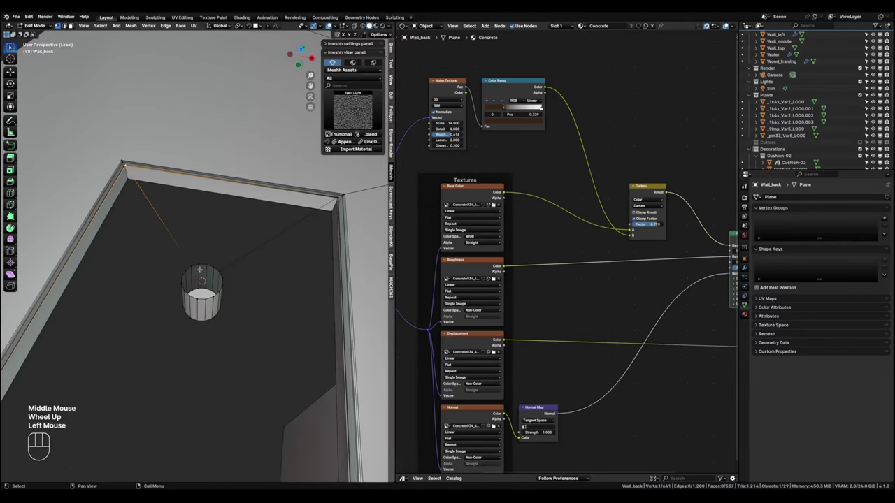
pyautogui.keyDown('ctrl'); pyautogui.click(200, 265); pyautogui.keyUp('ctrl')
pyautogui.keyDown('ctrl'); pyautogui.click(331, 199); pyautogui.keyUp('ctrl')
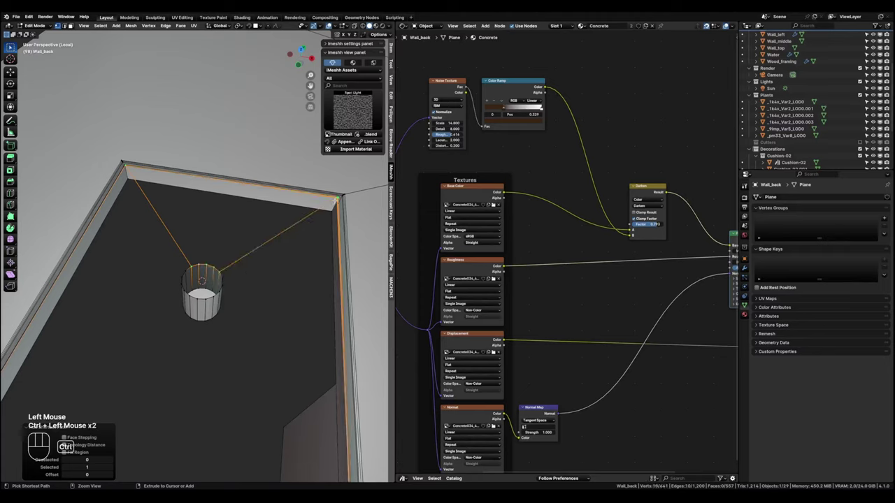
pyautogui.scroll(1, 322, 194)
pyautogui.moveTo(323, 194); pyautogui.dragTo(238, 269, button='middle')
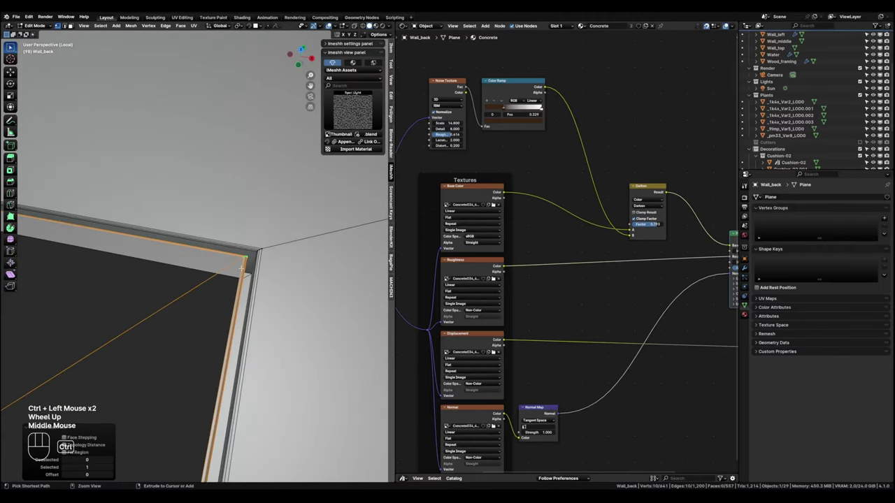
# Fill the area between the farther cylinder's rim, its two connecting edges and the panel's far short edge with a face.
pyautogui.click(244, 258)
pyautogui.scroll(-1, 38, 309)
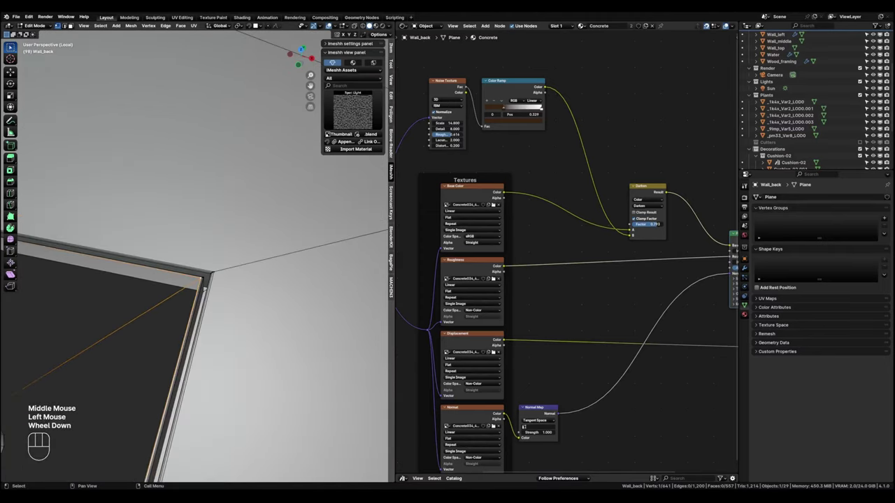
pyautogui.moveTo(319, 304); pyautogui.dragTo(210, 329, button='middle')
pyautogui.scroll(2, 110, 350)
pyautogui.keyDown('ctrl'); pyautogui.click(110, 350); pyautogui.keyUp('ctrl')
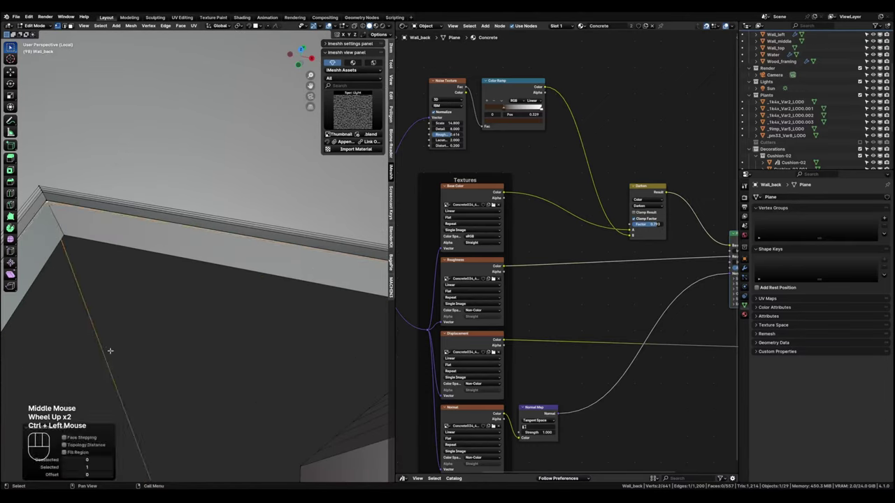
pyautogui.moveTo(110, 350); pyautogui.dragTo(281, 342, button='middle')
pyautogui.scroll(-2, 259, 381)
pyautogui.moveTo(260, 382); pyautogui.dragTo(293, 383, button='middle')
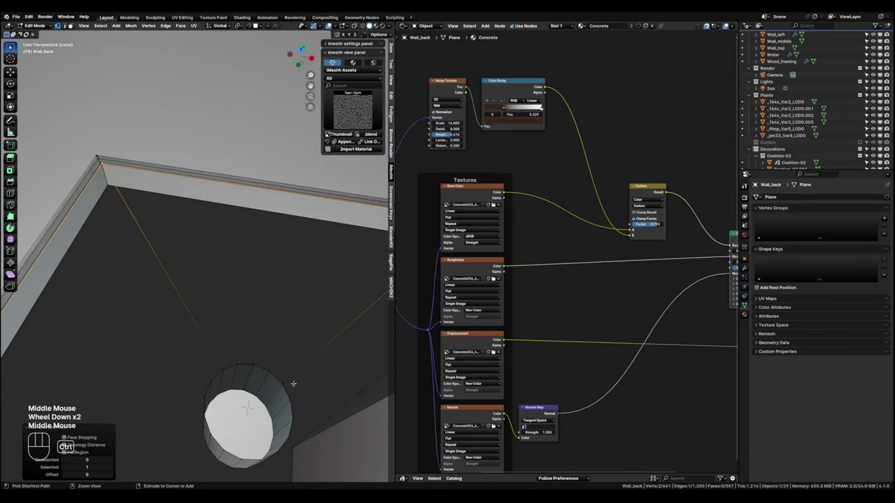
pyautogui.keyDown('ctrl'); pyautogui.click(286, 380); pyautogui.keyUp('ctrl')
pyautogui.press('f')
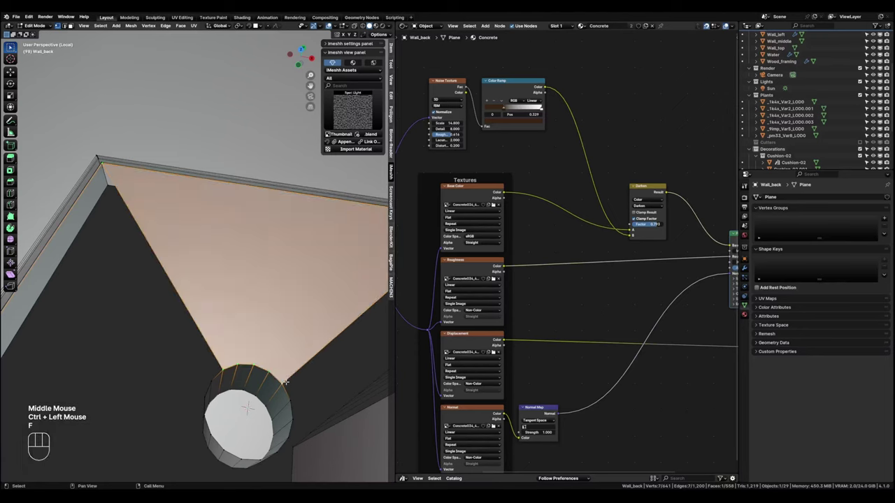
# Fill the area between the nearer cylinder's rim, its two connecting edges and the panel's near short edge with a face.
pyautogui.scroll(-2, 265, 441)
pyautogui.moveTo(266, 442); pyautogui.dragTo(224, 282, button='middle')
pyautogui.moveTo(104, 376); pyautogui.dragTo(101, 330, button='middle')
pyautogui.scroll(-1, 236, 295)
pyautogui.click(7, 324)
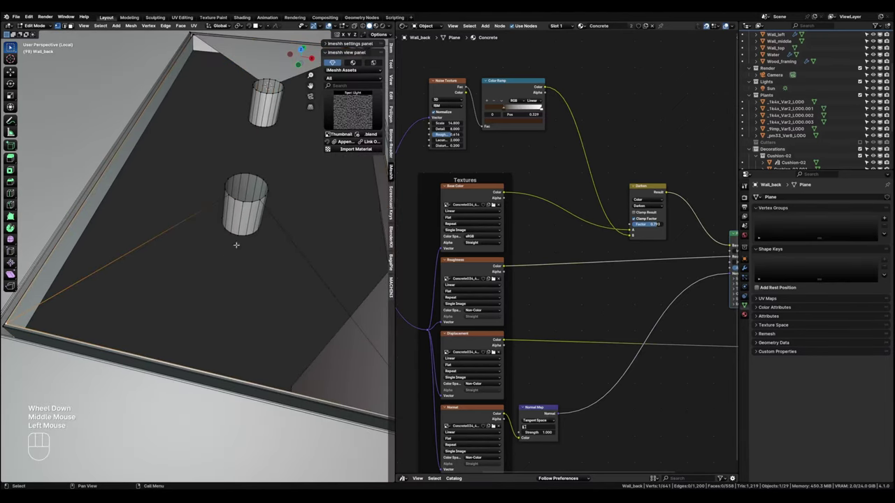
pyautogui.keyDown('ctrl'); pyautogui.click(231, 202); pyautogui.keyUp('ctrl')
pyautogui.moveTo(333, 350); pyautogui.dragTo(222, 252, button='middle')
pyautogui.scroll(-2, 280, 300)
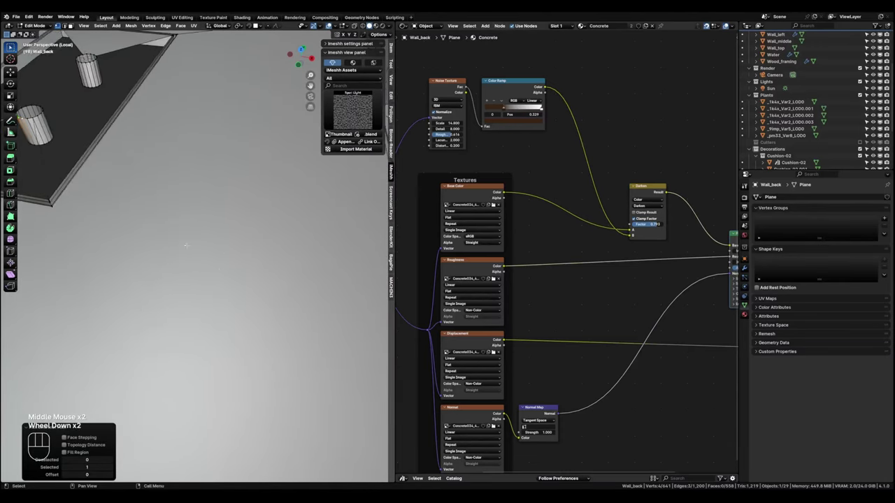
pyautogui.moveTo(280, 300); pyautogui.dragTo(125, 233, button='middle')
pyautogui.scroll(4, 125, 233)
pyautogui.scroll(4, 178, 257)
pyautogui.keyDown('ctrl'); pyautogui.click(239, 263); pyautogui.keyUp('ctrl')
pyautogui.scroll(-2, 118, 195)
pyautogui.moveTo(119, 196); pyautogui.dragTo(262, 272, button='middle')
pyautogui.press('f')
pyautogui.scroll(-1, 232, 266)
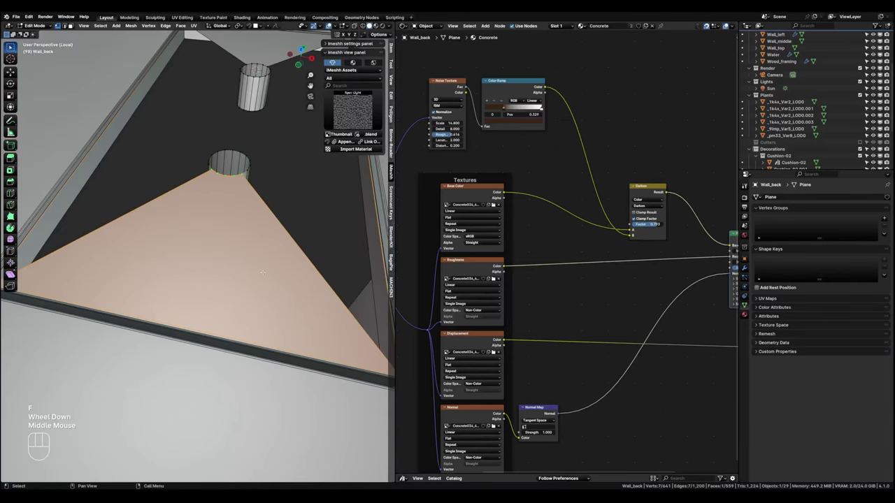
# Fill the remaining open boundary around both holes with a face and leave mesh editing.
pyautogui.keyDown('alt'); pyautogui.click(250, 161); pyautogui.keyUp('alt')
pyautogui.scroll(-2, 250, 160)
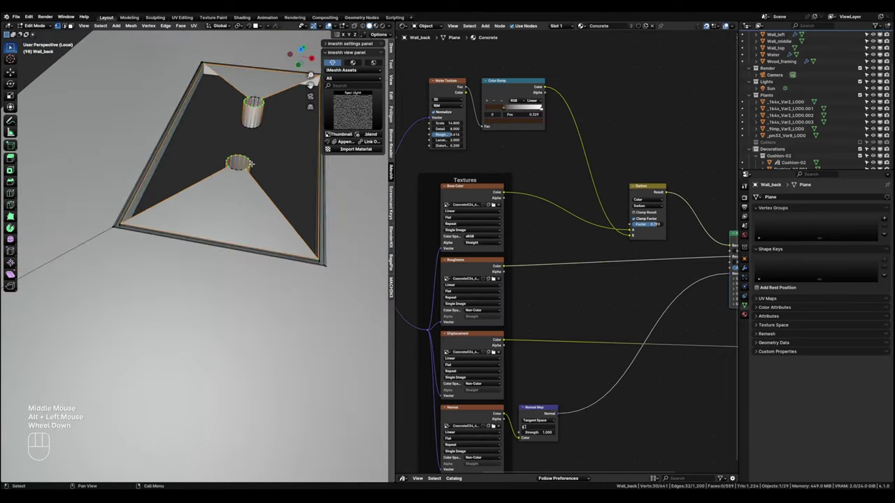
pyautogui.moveTo(250, 161); pyautogui.dragTo(218, 195, button='middle')
pyautogui.press('f')
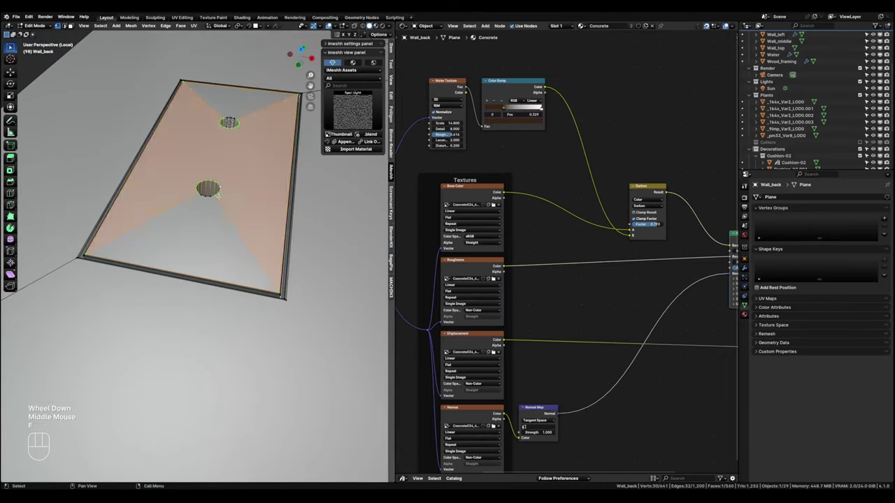
pyautogui.press('Tab')
# Bevel the top rims of both finger holes with three segments and leave mesh editing.
pyautogui.keyDown('shift'); pyautogui.moveTo(280, 182); pyautogui.dragTo(230, 294, button='middle'); pyautogui.keyUp('shift')
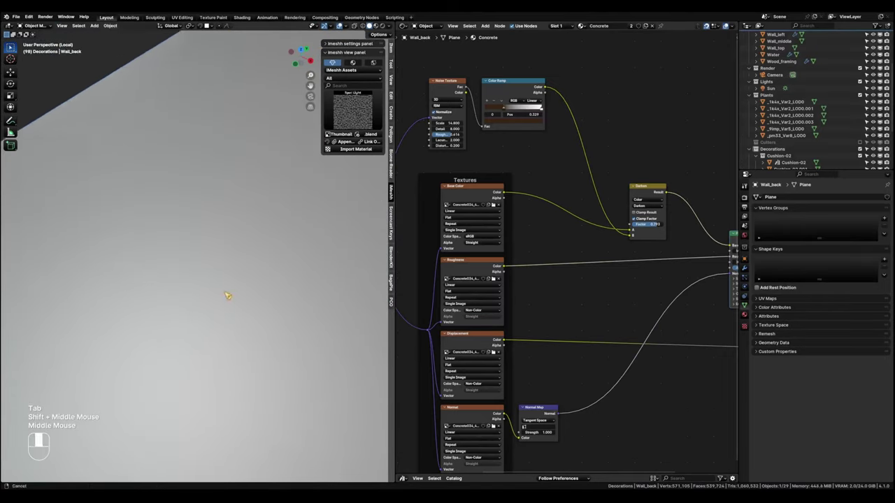
pyautogui.scroll(-1, 269, 219)
pyautogui.moveTo(270, 220); pyautogui.dragTo(179, 308, button='middle')
pyautogui.scroll(2, 231, 202)
pyautogui.moveTo(231, 202); pyautogui.dragTo(234, 359, button='middle')
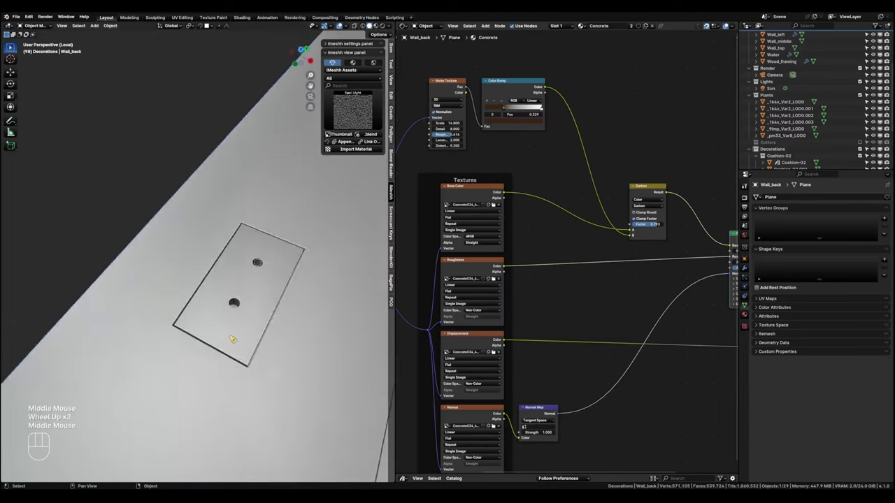
pyautogui.scroll(4, 233, 305)
pyautogui.press('Tab')
pyautogui.keyDown('alt'); pyautogui.click(274, 275); pyautogui.keyUp('alt')
pyautogui.scroll(-2, 272, 277)
pyautogui.moveTo(273, 277); pyautogui.dragTo(187, 272, button='middle')
pyautogui.scroll(2, 187, 272)
pyautogui.keyDown('alt'); pyautogui.keyDown('shift'); pyautogui.click(231, 183); pyautogui.keyUp('shift'); pyautogui.keyUp('alt')
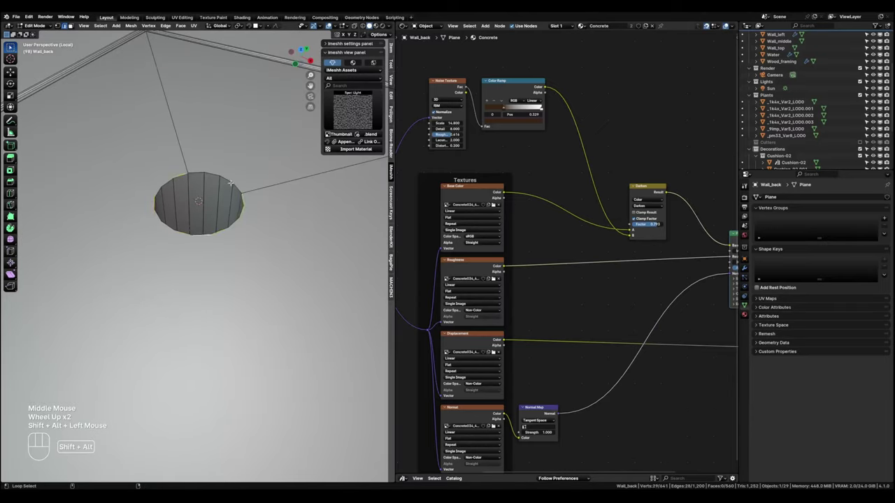
pyautogui.scroll(-1, 232, 182)
pyautogui.hotkey('ctrl', 'b')
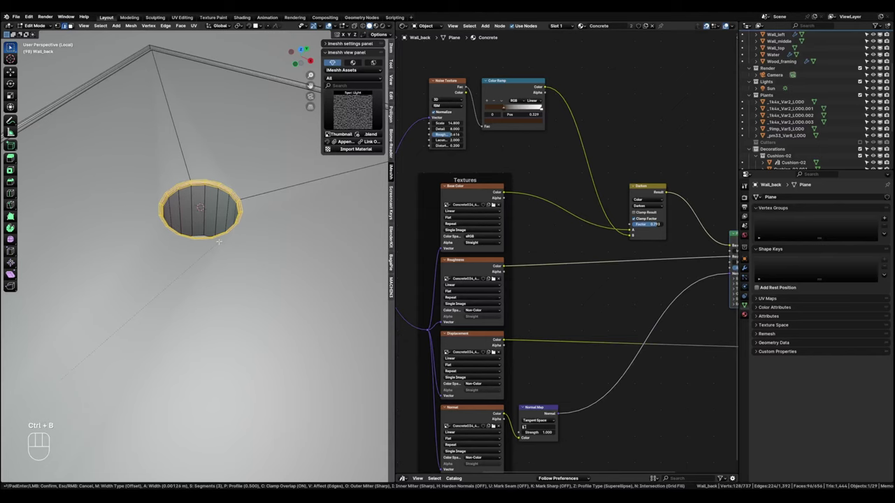
pyautogui.click(214, 248)
pyautogui.scroll(-2, 214, 249)
pyautogui.press('Tab')
pyautogui.scroll(-3, 206, 248)
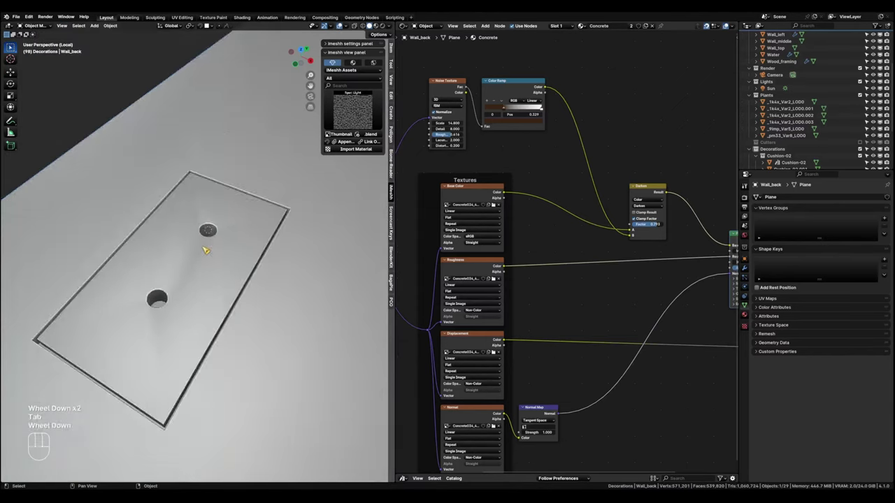
# Add an empty third material slot to the Wall_back object.
pyautogui.keyDown('shift'); pyautogui.moveTo(205, 250); pyautogui.dragTo(174, 292, button='middle'); pyautogui.keyUp('shift')
pyautogui.scroll(-2, 198, 281)
pyautogui.scroll(2, 191, 309)
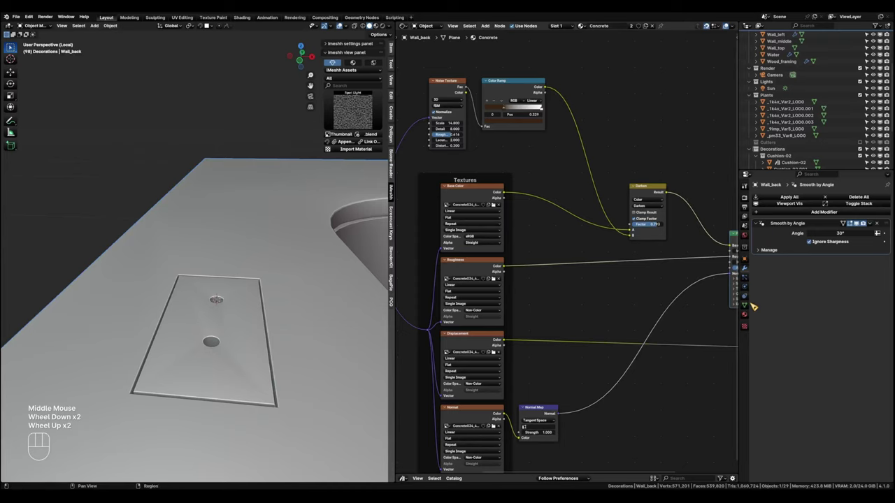
pyautogui.click(745, 314)
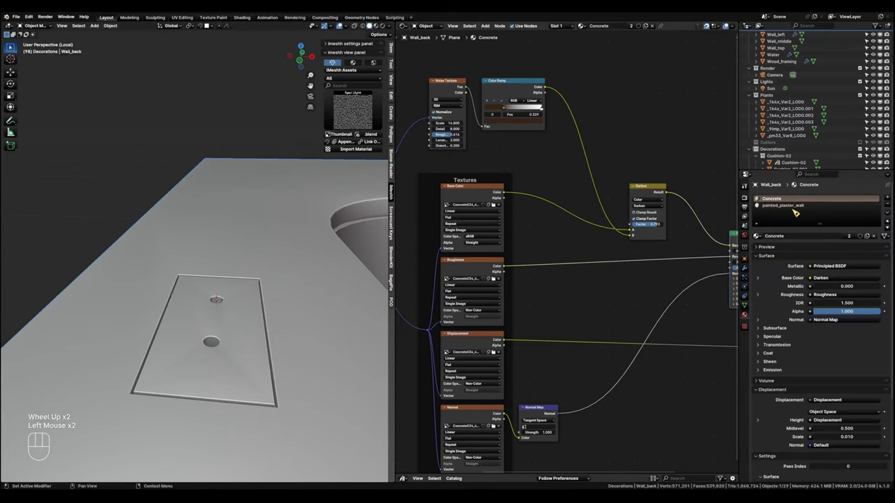
pyautogui.click(887, 198)
# Select the hatch panel's main face and grow the selection four times to include the hole walls and panel edges.
pyautogui.press('Tab')
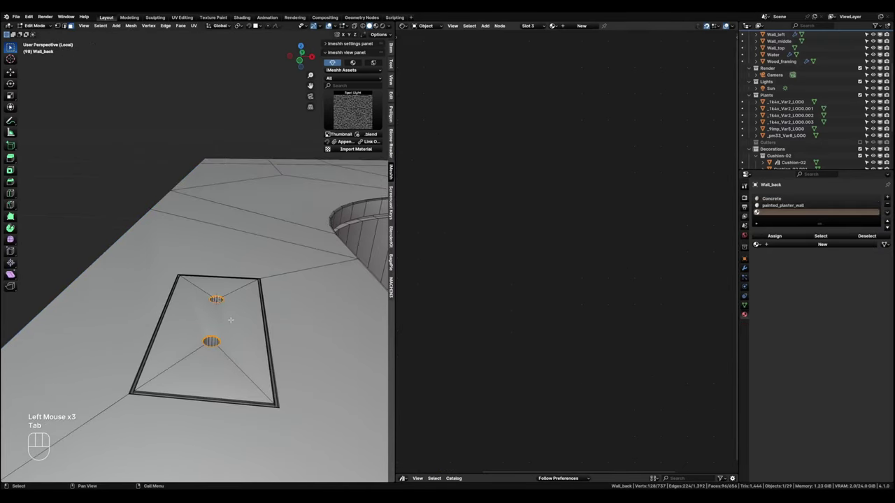
pyautogui.click(228, 319)
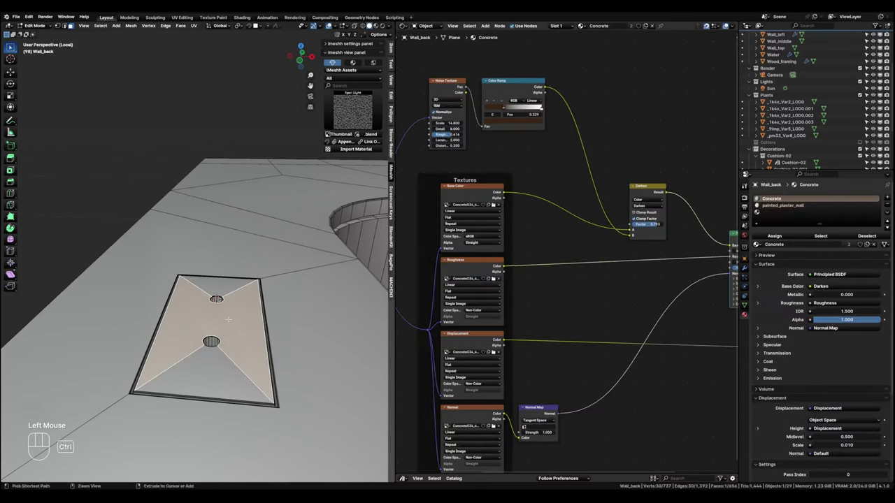
pyautogui.press('ctrl+KP_Add')
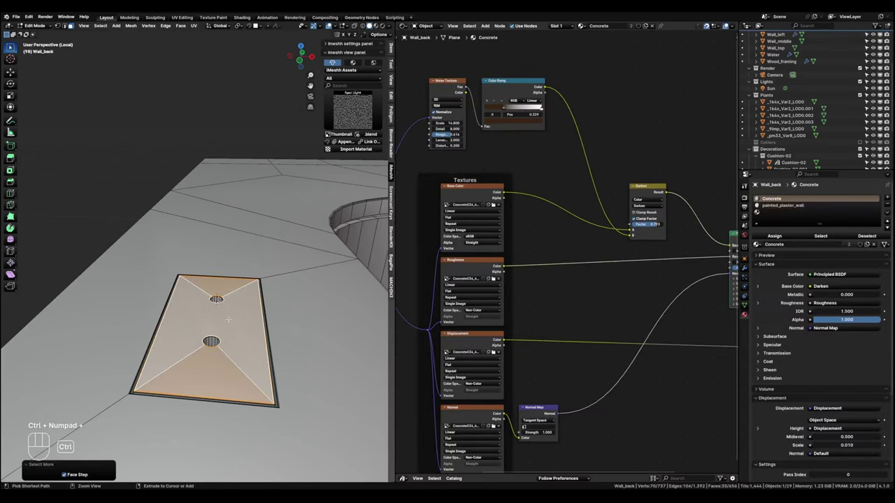
pyautogui.press('ctrl+KP_Add')
pyautogui.press('ctrl+KP_Add')
pyautogui.press('ctrl+KP_Add')
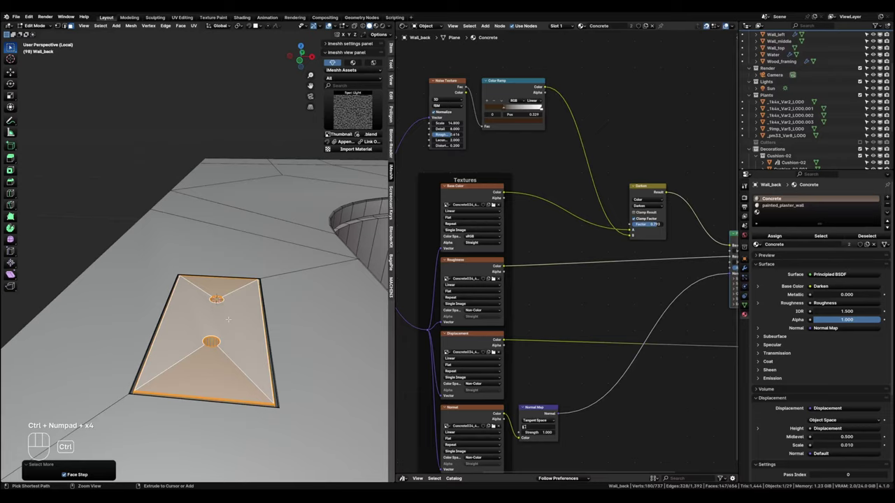
# Create a new material in the empty slot, assign it to the selected hatch faces and name it Plastic.
pyautogui.click(771, 214)
pyautogui.click(779, 245)
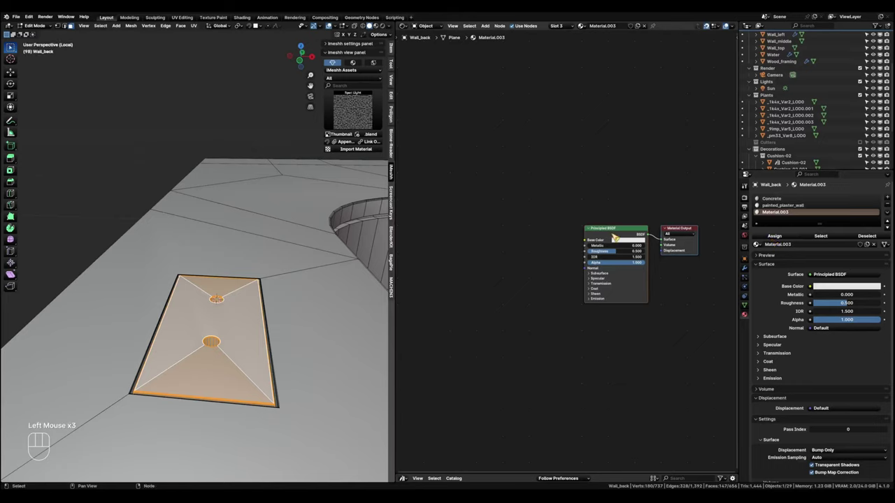
pyautogui.click(602, 26)
pyautogui.write('Plastic')
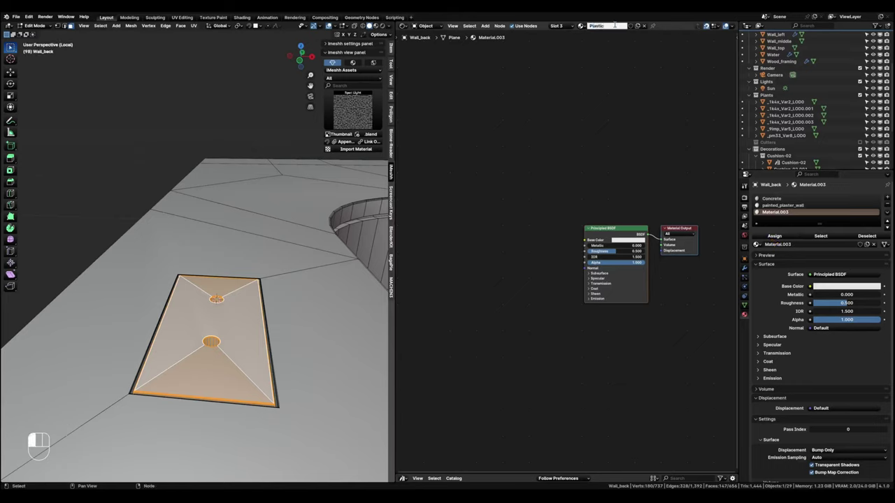
pyautogui.press('Return')
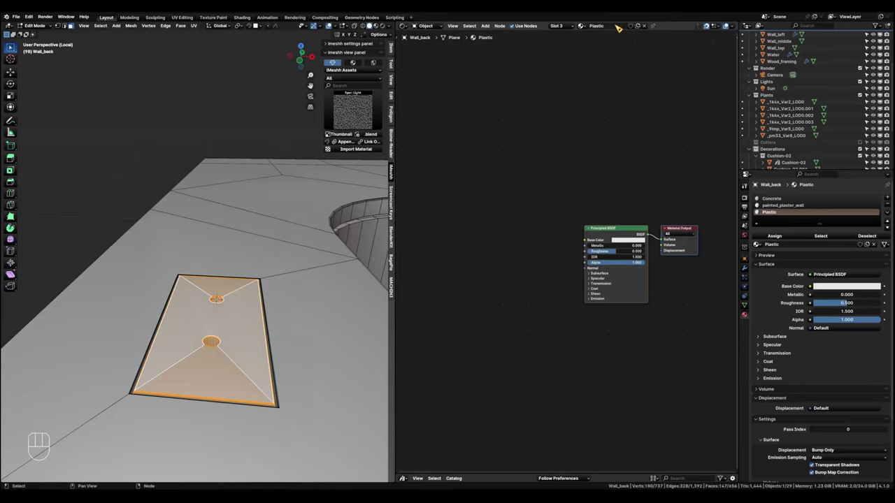
# Switch the viewport to rendered shading and leave mesh editing.
pyautogui.click(383, 26)
pyautogui.press('Tab')
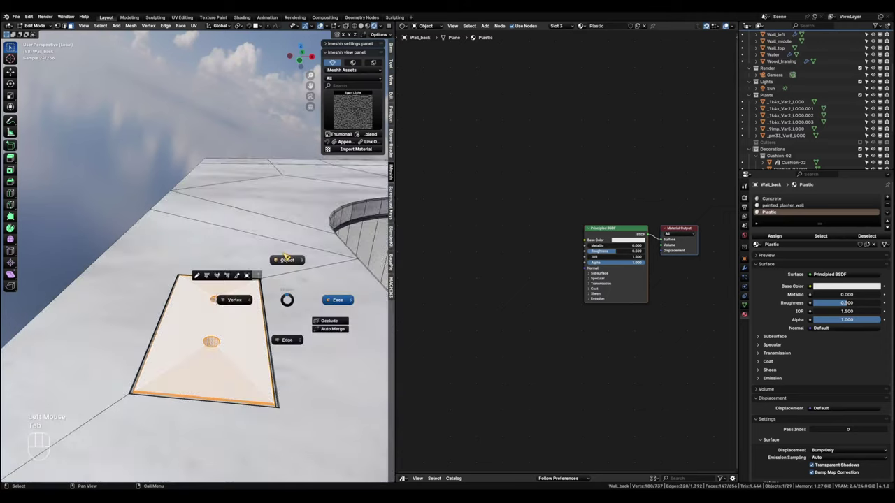
pyautogui.click(286, 259)
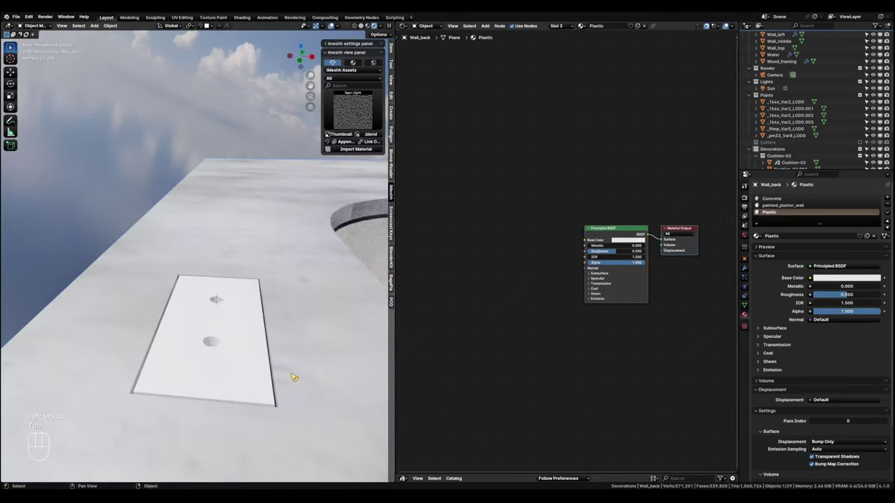
# Add a Noise Texture node to the Plastic material, preview it on the hatch and set its scale to about 359.6.
pyautogui.hotkey('shift', 'a')
pyautogui.click(489, 290)
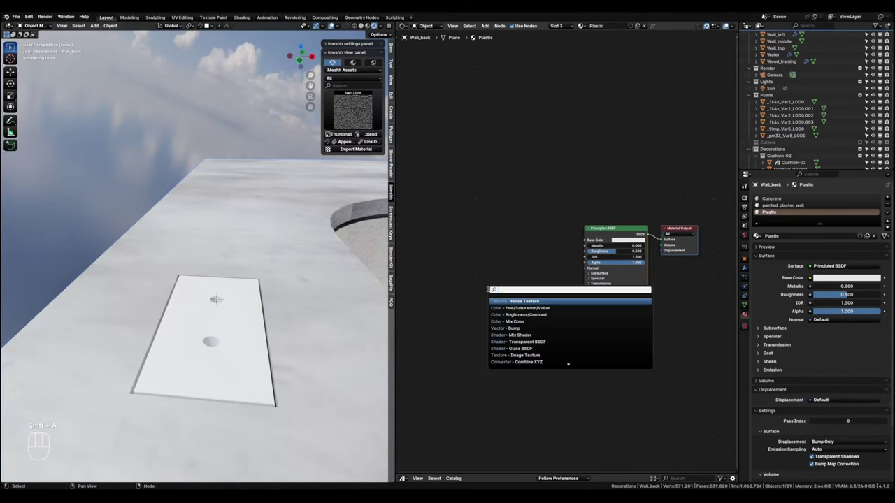
pyautogui.write('noi')
pyautogui.click(520, 300)
pyautogui.click(463, 234)
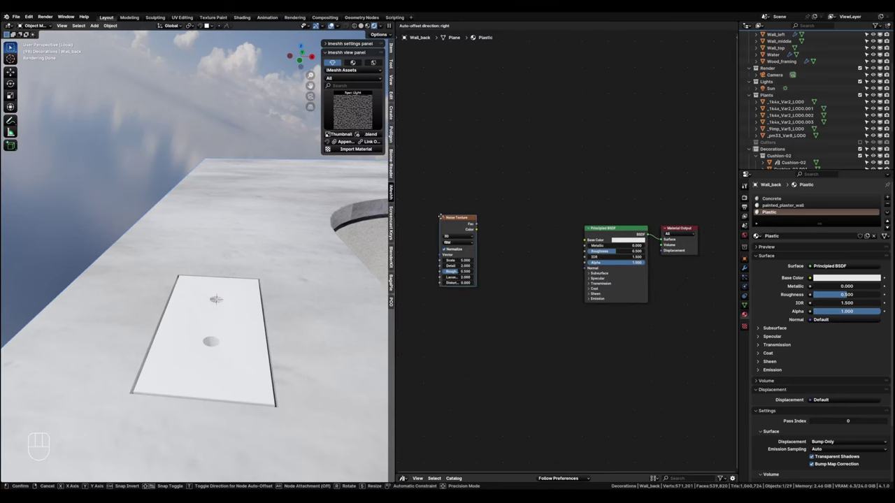
pyautogui.keyDown('ctrl'); pyautogui.keyDown('shift'); pyautogui.click(465, 228); pyautogui.keyUp('shift'); pyautogui.keyUp('ctrl')
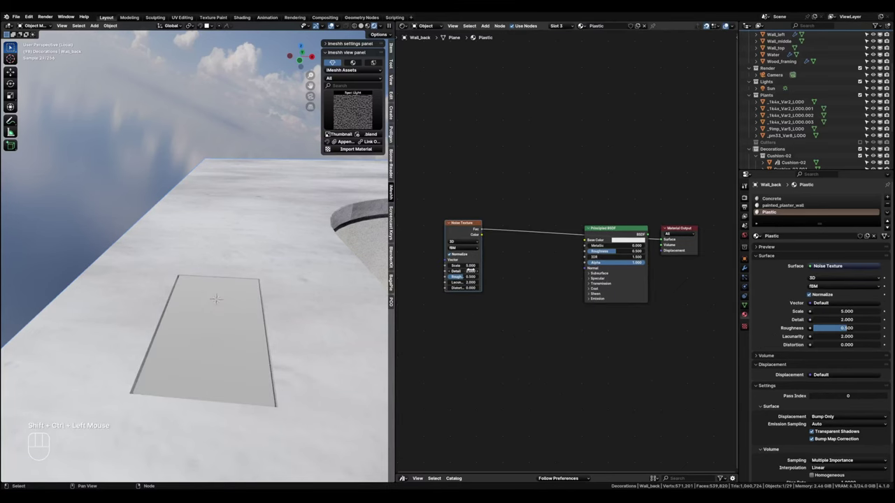
pyautogui.moveTo(456, 266); pyautogui.dragTo(546, 266)
# Add Mapping and Texture Coordinate nodes to the noise texture and drive the mapping with Object coordinates.
pyautogui.hotkey('ctrl', 't')
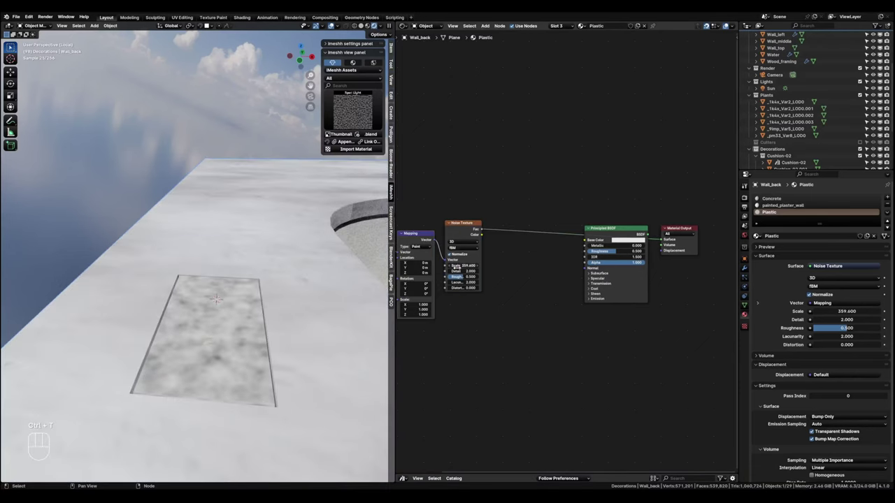
pyautogui.moveTo(437, 346); pyautogui.dragTo(519, 354, button='middle')
pyautogui.moveTo(488, 249)
pyautogui.mouseDown()
pyautogui.moveTo(484, 241)
pyautogui.moveTo(463, 260)
pyautogui.moveTo(477, 255)
pyautogui.mouseUp()
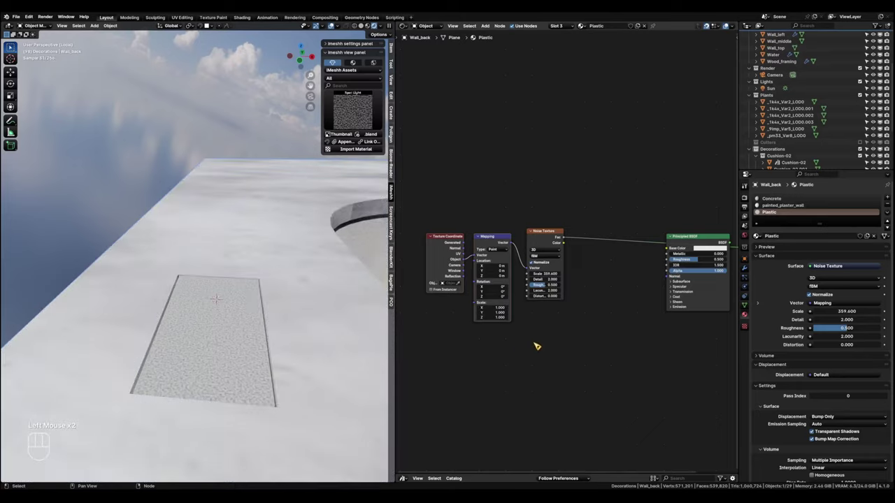
# Connect the noise Fac output to the Principled BSDF's Roughness and reconnect the shader to the Material Output's Surface.
pyautogui.moveTo(573, 331); pyautogui.dragTo(478, 351, button='middle')
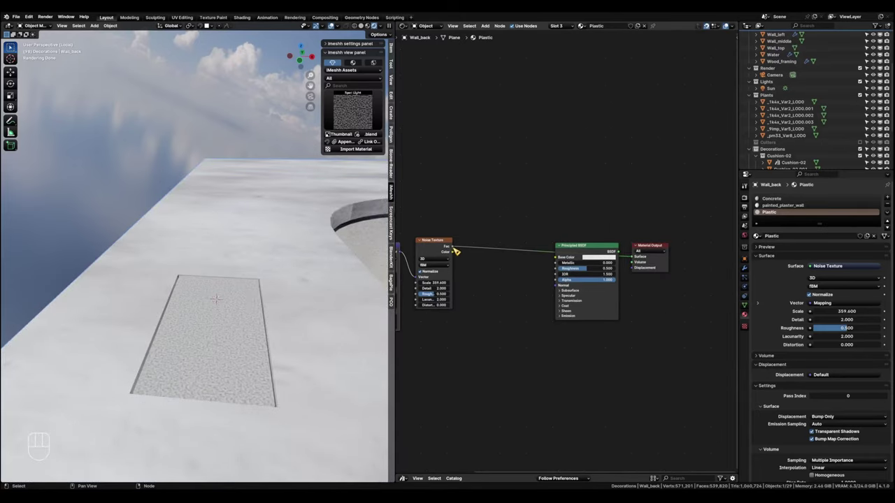
pyautogui.moveTo(453, 250); pyautogui.dragTo(556, 269)
pyautogui.moveTo(616, 251); pyautogui.dragTo(634, 257)
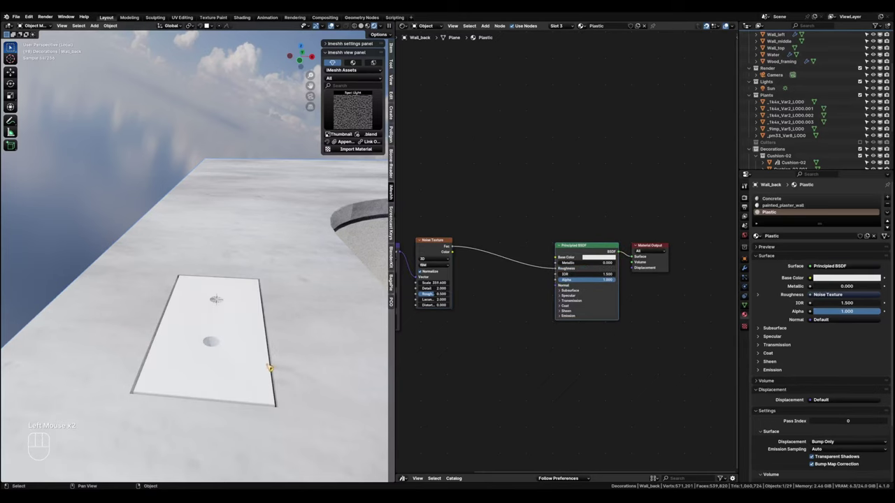
# Add a Bump node with the noise Fac as its Height and connect its Normal output to the Principled BSDF.
pyautogui.scroll(2, 493, 322)
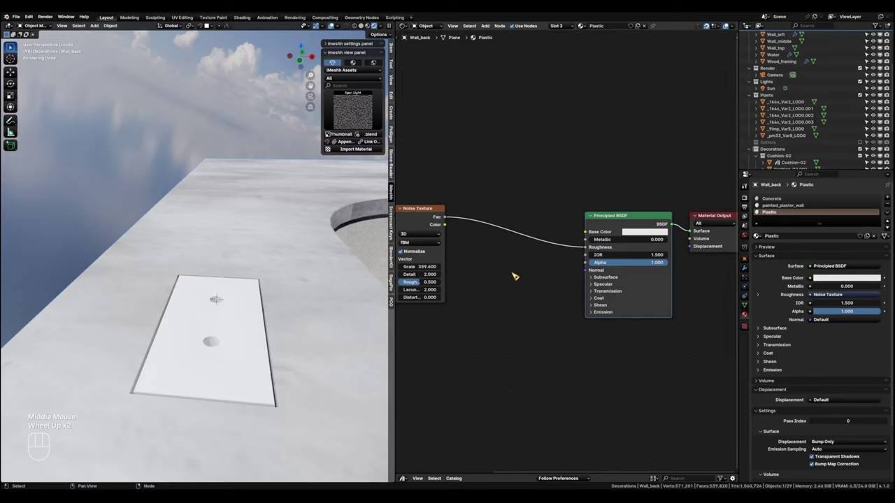
pyautogui.hotkey('shift', 'a')
pyautogui.write('bump')
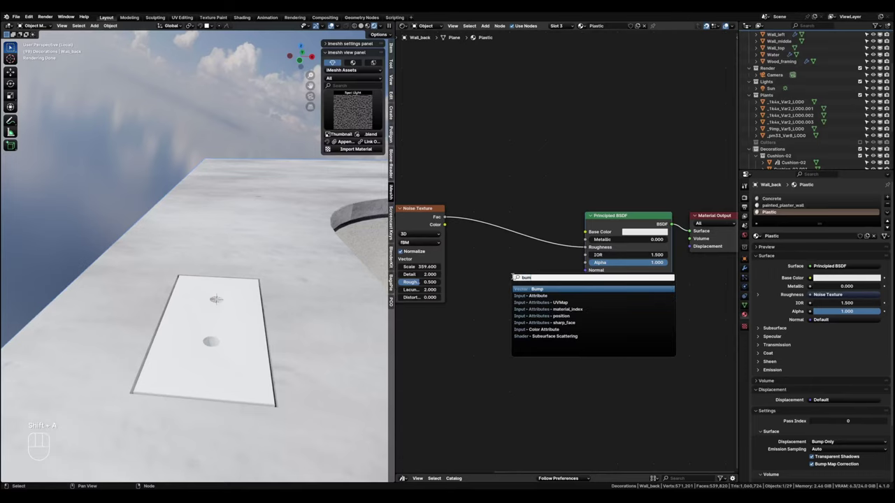
pyautogui.press('Return')
pyautogui.click(505, 257)
pyautogui.moveTo(444, 216); pyautogui.dragTo(504, 299)
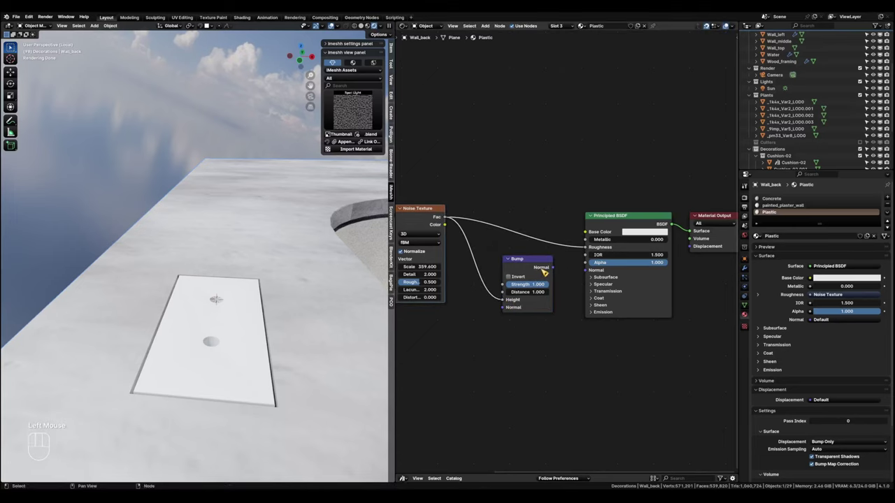
pyautogui.moveTo(552, 267); pyautogui.dragTo(586, 270)
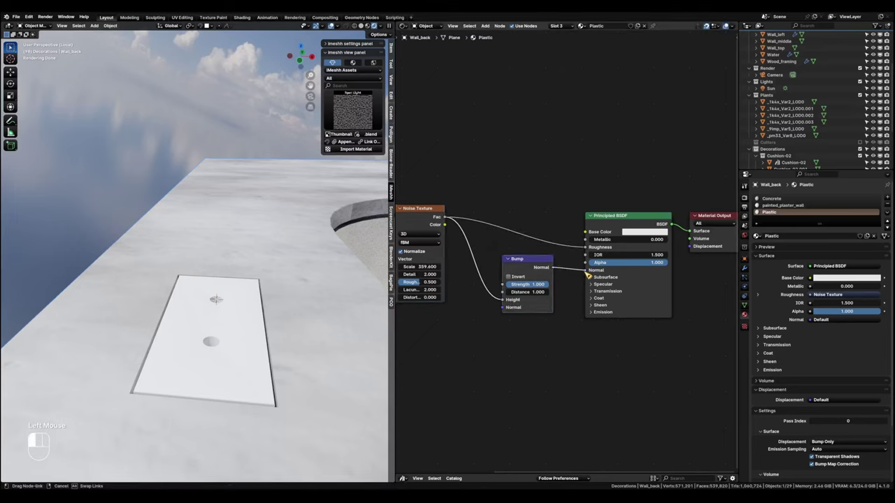
# Set the Bump node's strength to about 0.193.
pyautogui.click(537, 285)
pyautogui.moveTo(537, 284); pyautogui.dragTo(498, 284)
pyautogui.press('Return')
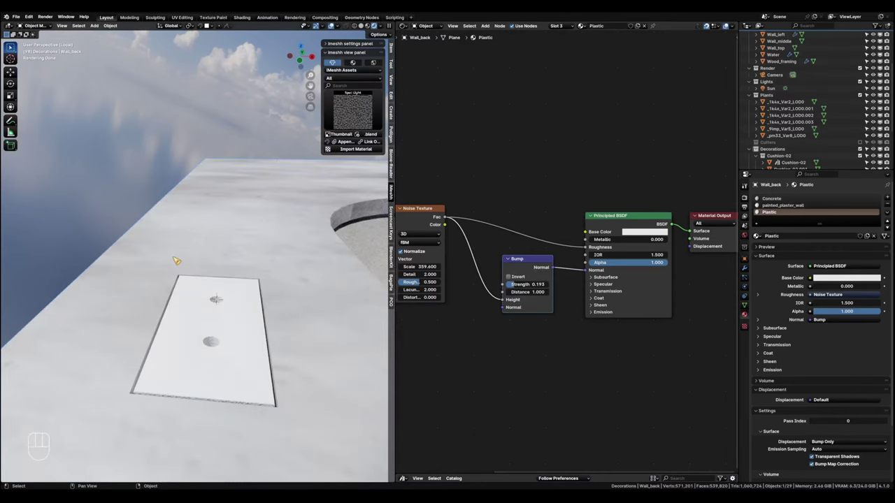
# Exit local view, show the whole scene through the camera with its frame fitted, and deselect the wall.
pyautogui.press('KP_0')
pyautogui.press('KP_0')
pyautogui.press('KP_Divide')
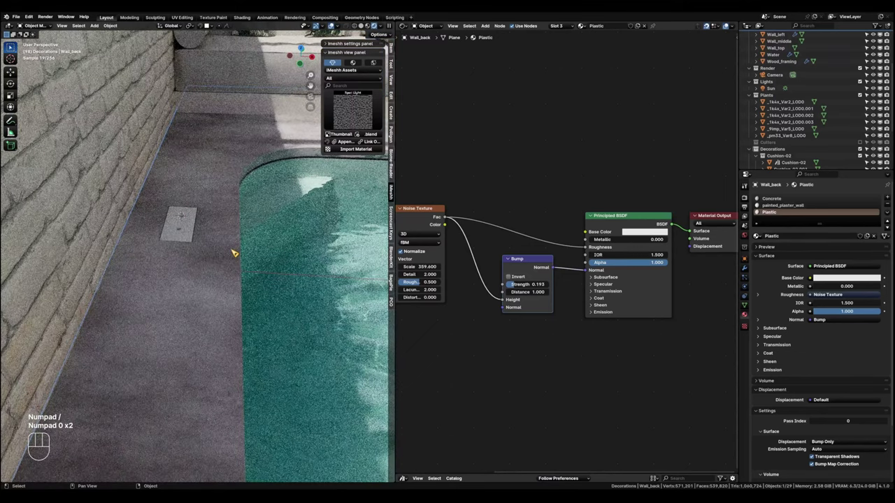
pyautogui.press('Home')
pyautogui.press('KP_0')
pyautogui.keyDown('ctrl'); pyautogui.click(260, 357); pyautogui.keyUp('ctrl')
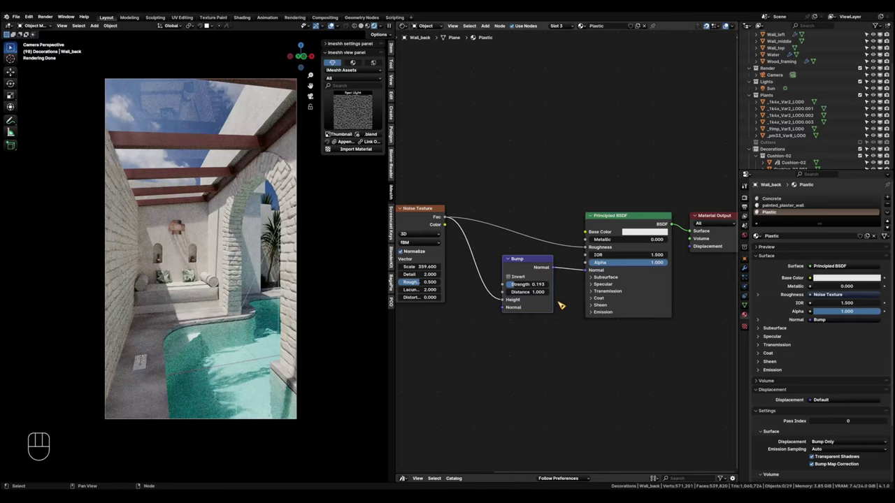
# Save the file and switch the viewport back to solid shading.
pyautogui.hotkey('ctrl', 's')
pyautogui.click(599, 291)
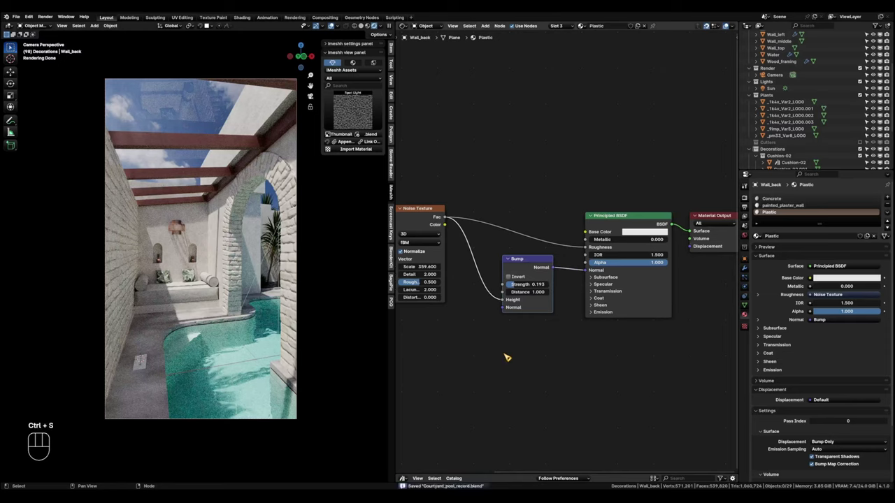
pyautogui.click(361, 26)
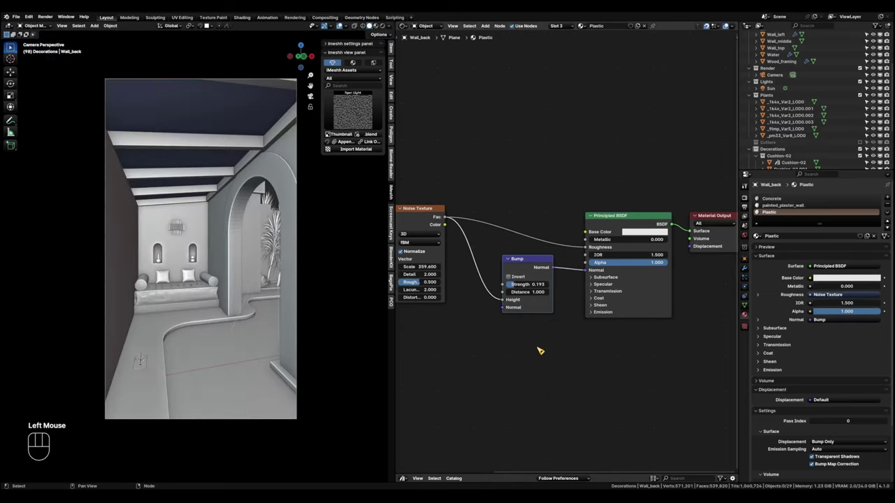
# Enable denoising for the final render, using OpenImageDenoise with GPU acceleration.
pyautogui.click(744, 197)
pyautogui.scroll(-4, 787, 259)
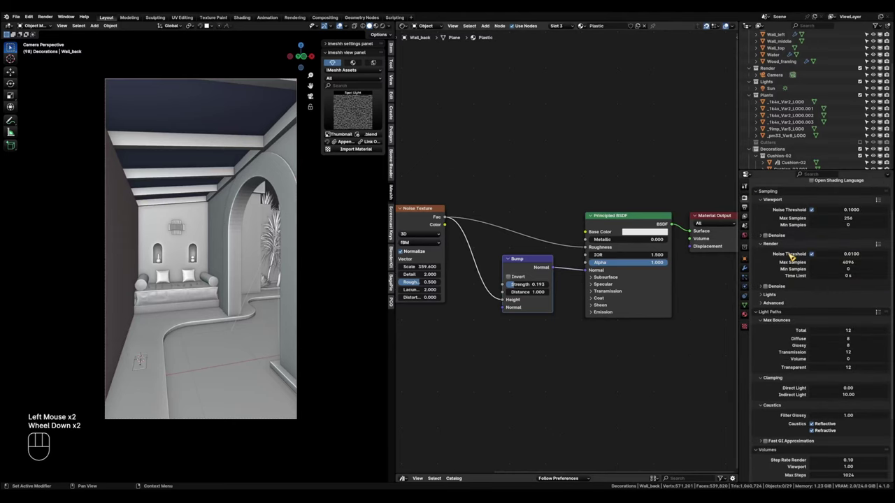
pyautogui.scroll(3, 788, 279)
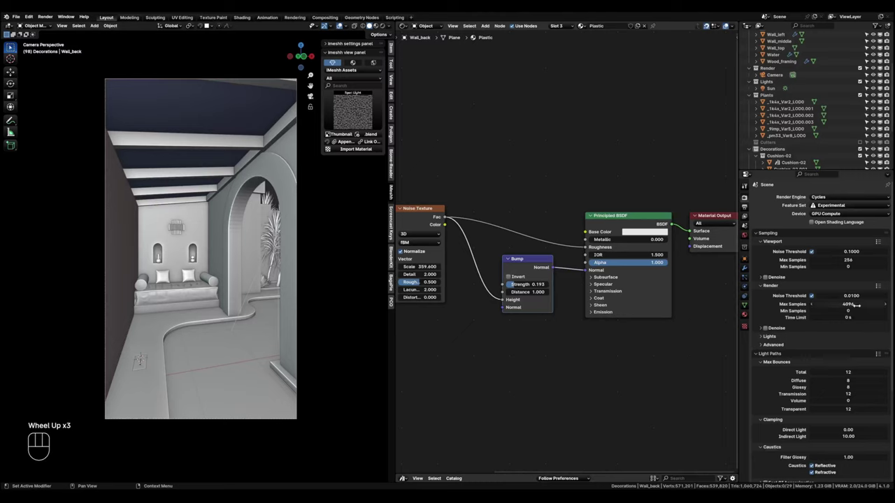
pyautogui.click(761, 328)
pyautogui.click(766, 328)
pyautogui.click(852, 338)
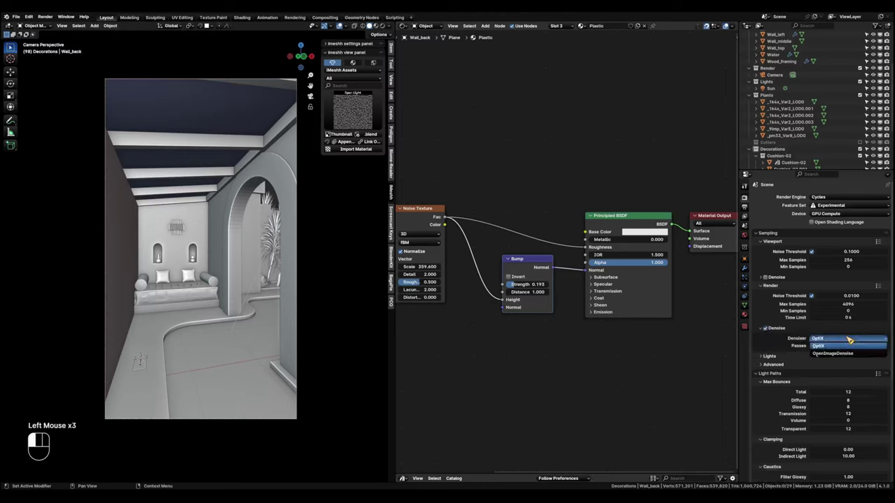
pyautogui.click(842, 354)
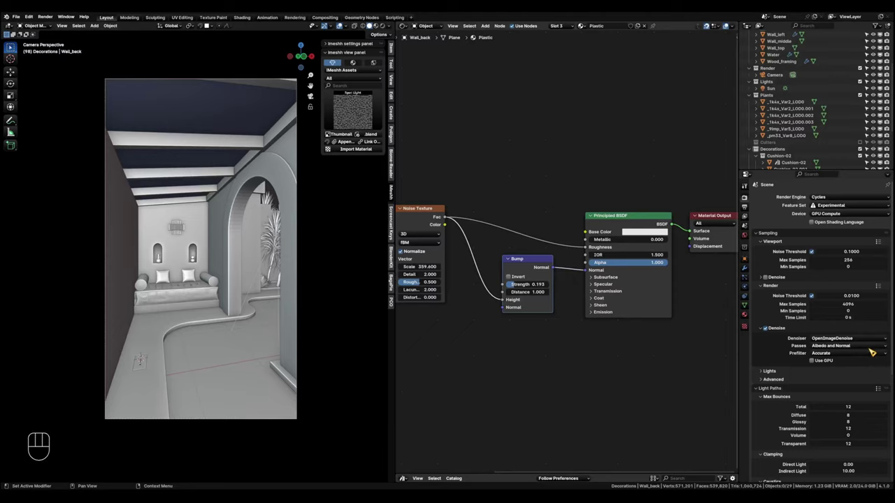
pyautogui.click(813, 361)
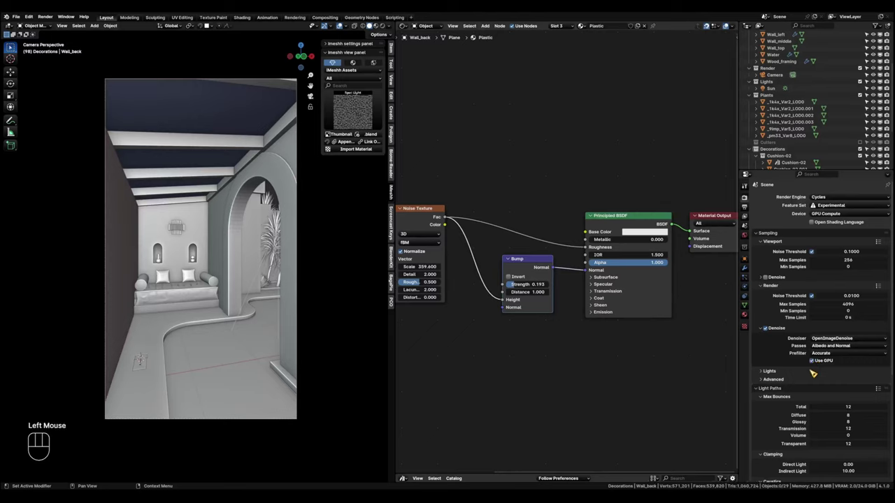
# Preview the scene in rendered shading, set the Color Management exposure to about 0.118, and return to solid shading.
pyautogui.scroll(-2, 795, 367)
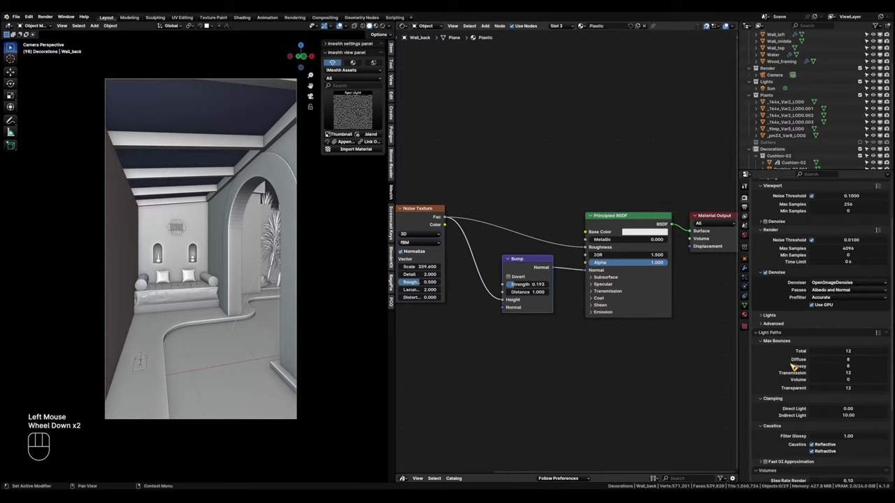
pyautogui.scroll(-4, 795, 367)
pyautogui.scroll(-4, 789, 363)
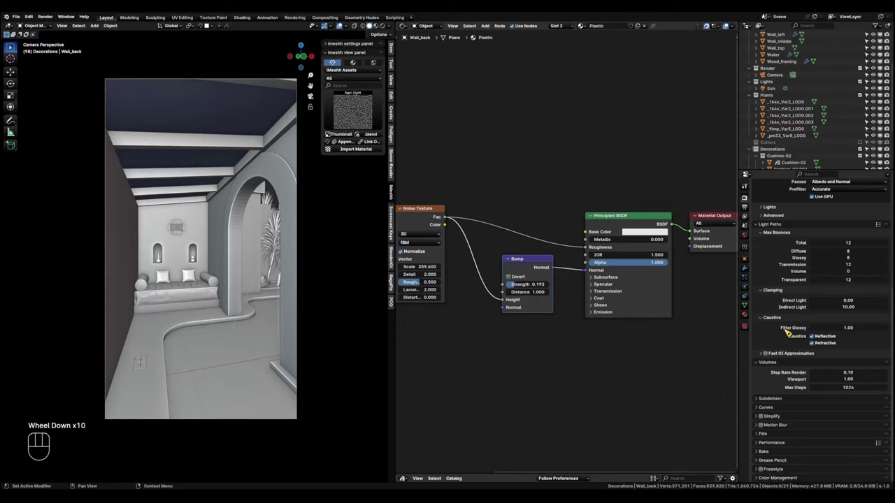
pyautogui.scroll(-2, 784, 350)
pyautogui.scroll(-2, 795, 457)
pyautogui.click(781, 479)
pyautogui.scroll(-4, 787, 458)
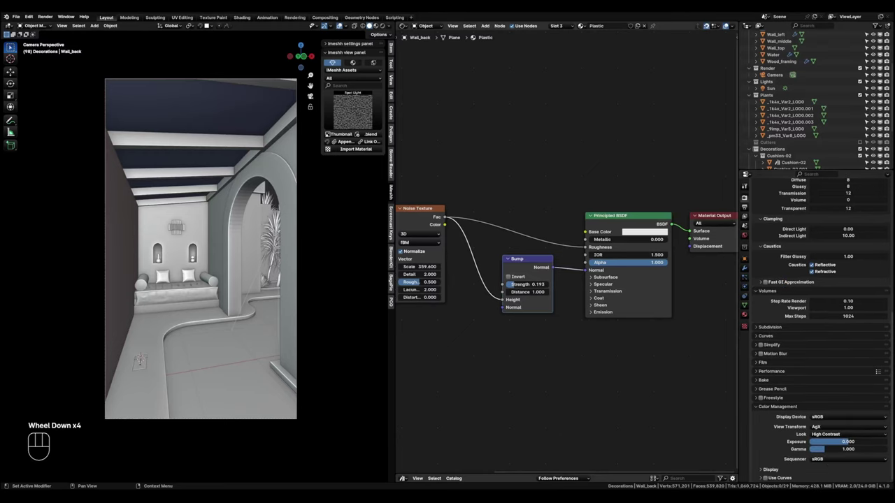
pyautogui.click(382, 25)
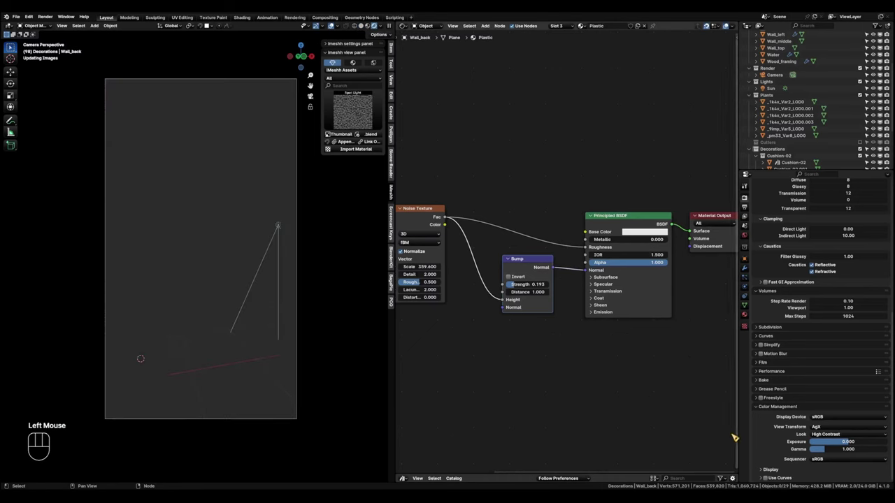
pyautogui.doubleClick(848, 442)
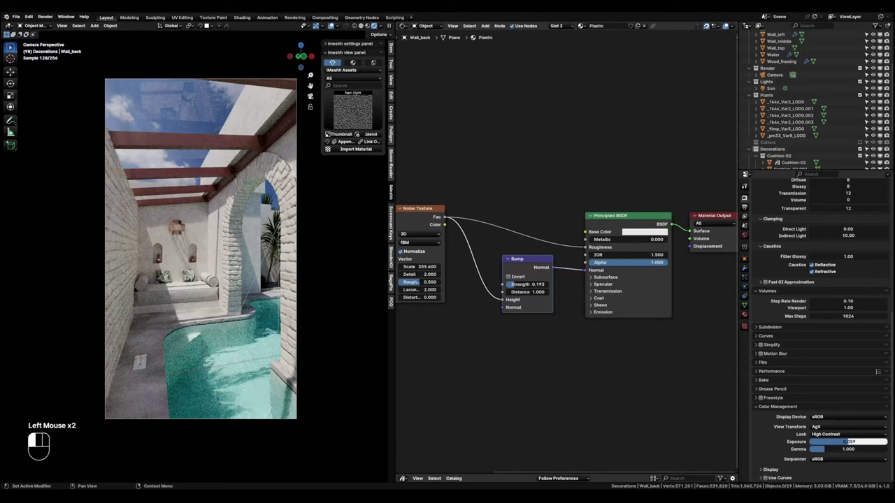
pyautogui.moveTo(848, 442); pyautogui.dragTo(848, 442)
pyautogui.press('Return')
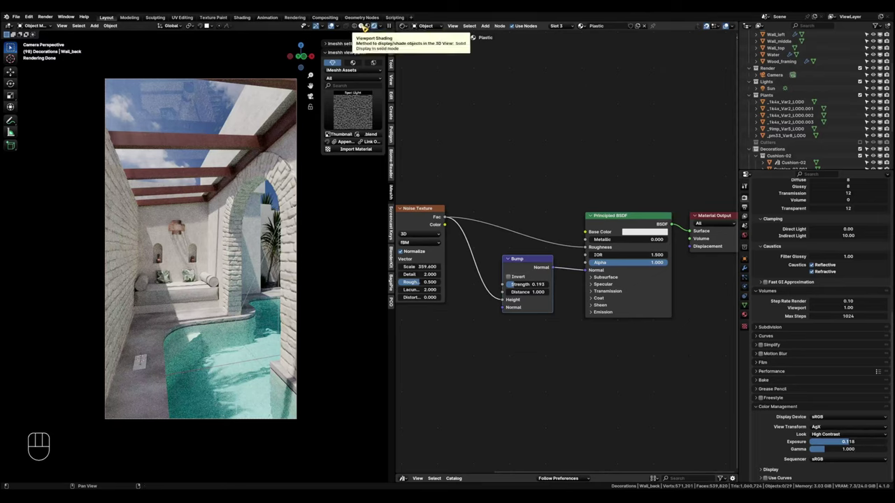
pyautogui.click(362, 26)
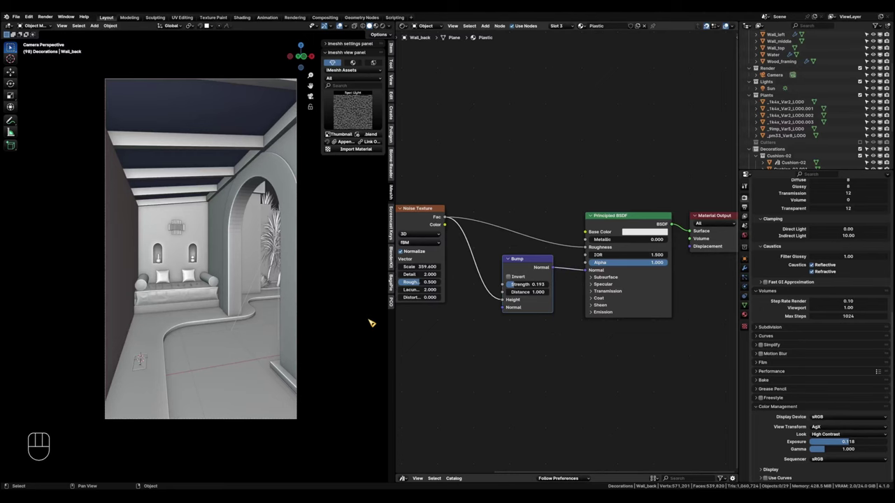
# Render the final image, review the render sampling settings, and close the render window.
pyautogui.press('F12')
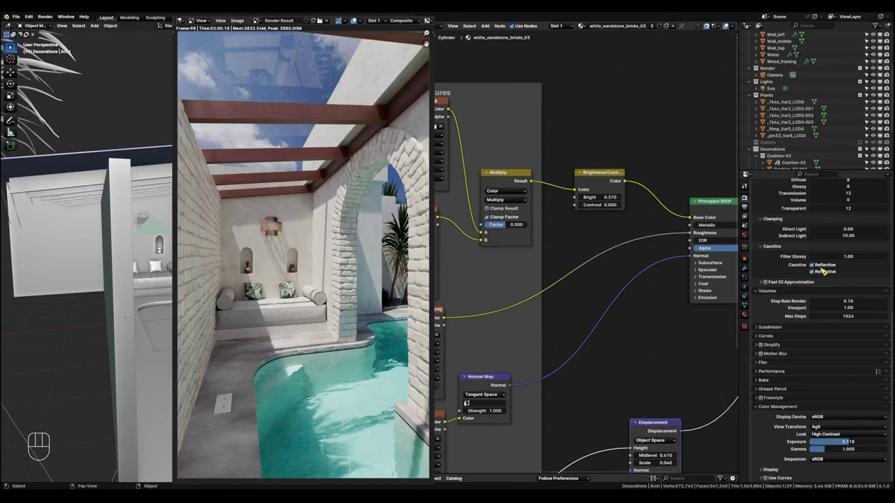
pyautogui.scroll(6, 876, 281)
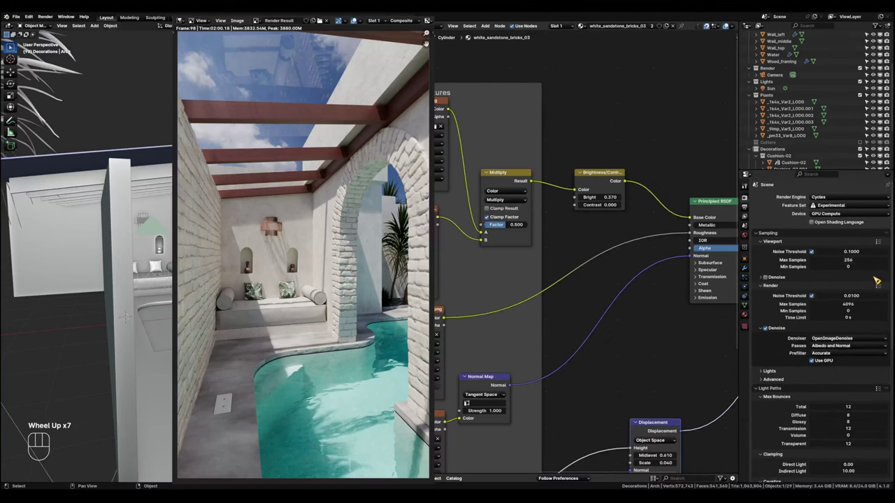
pyautogui.scroll(1, 875, 285)
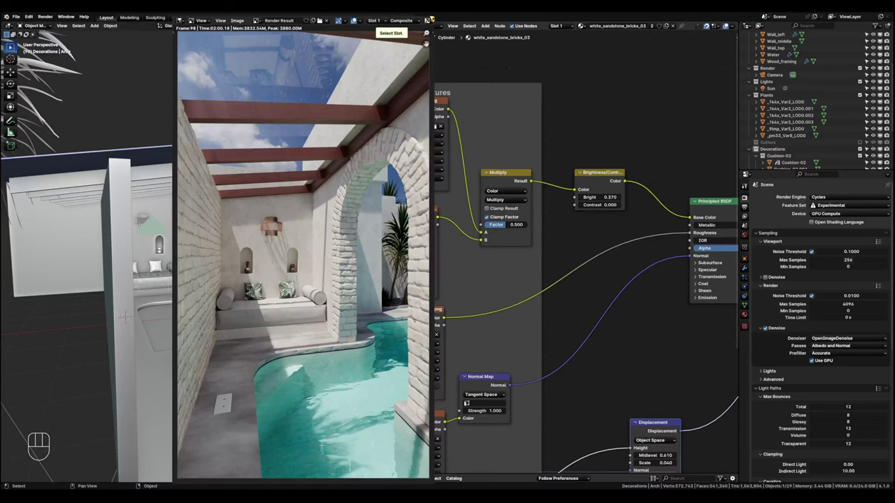
pyautogui.press('Escape')
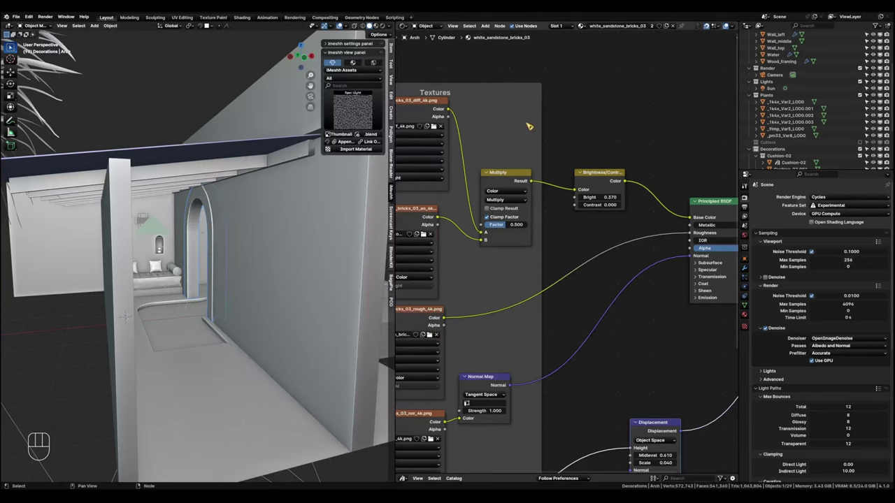
# Insert a Color Balance node between the Render Layers node and the outputs in the compositor.
pyautogui.click(328, 19)
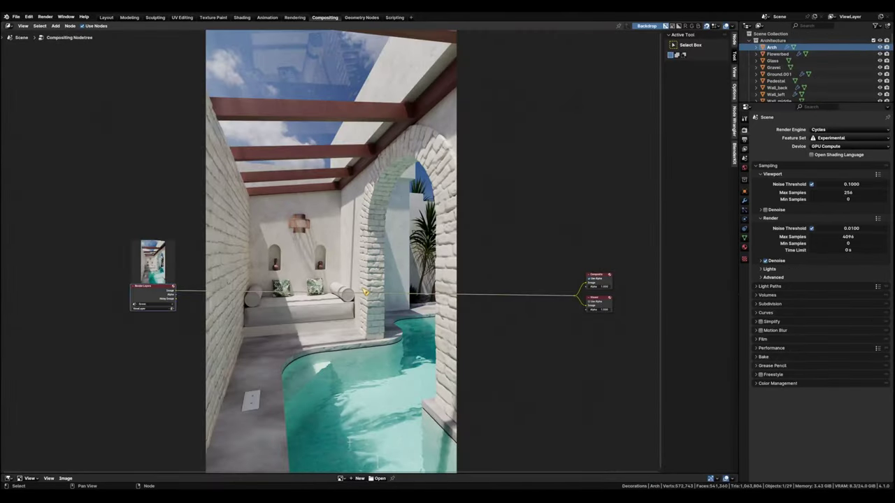
pyautogui.scroll(2, 475, 345)
pyautogui.scroll(-1, 474, 342)
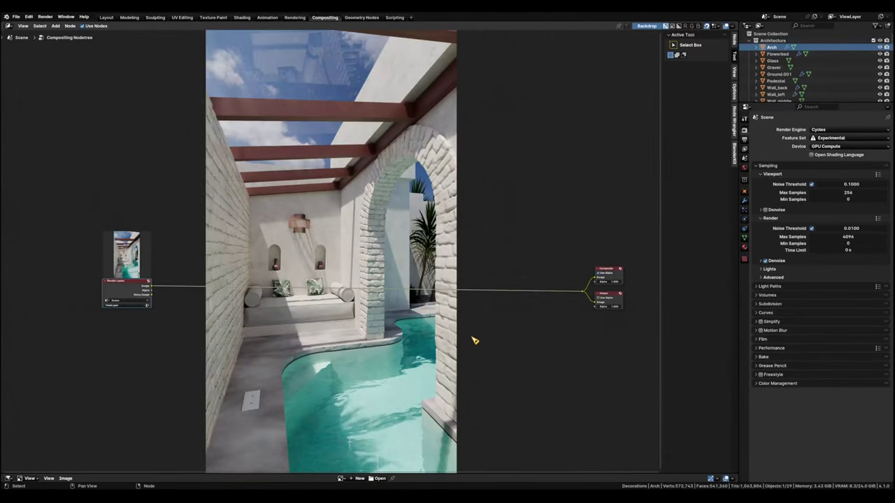
pyautogui.hotkey('shift', 'a')
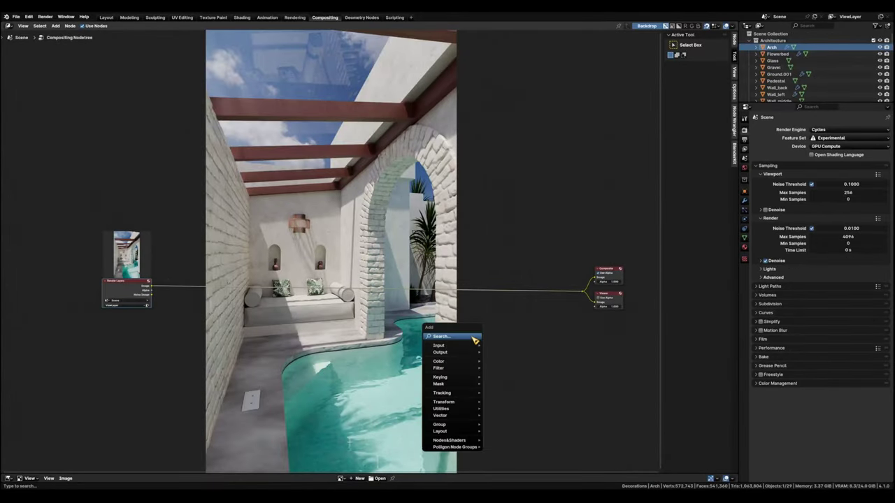
pyautogui.moveTo(461, 362)
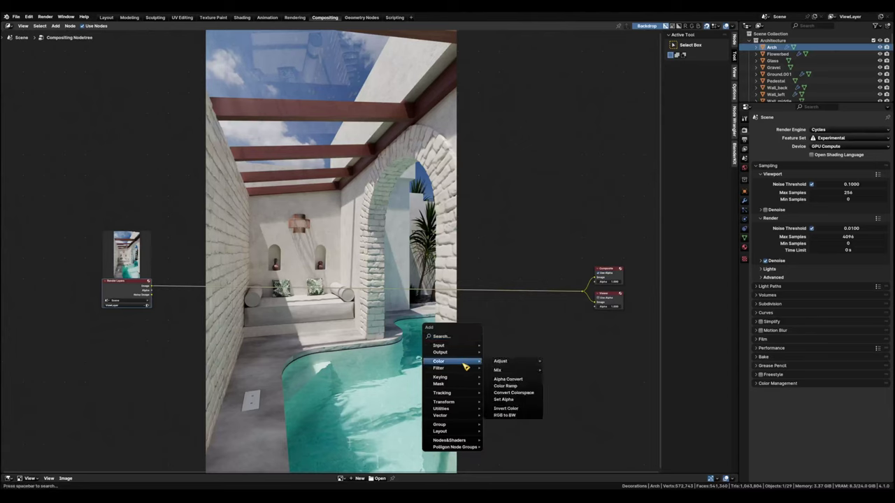
pyautogui.moveTo(529, 370)
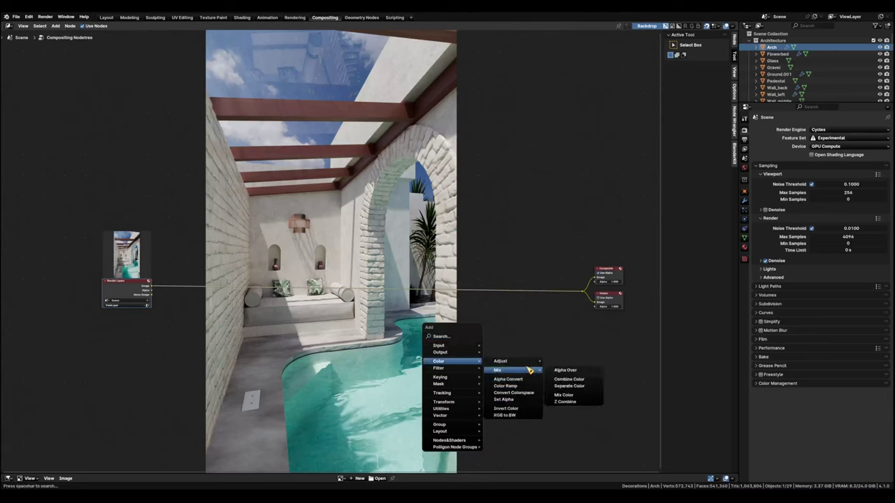
pyautogui.click(580, 368)
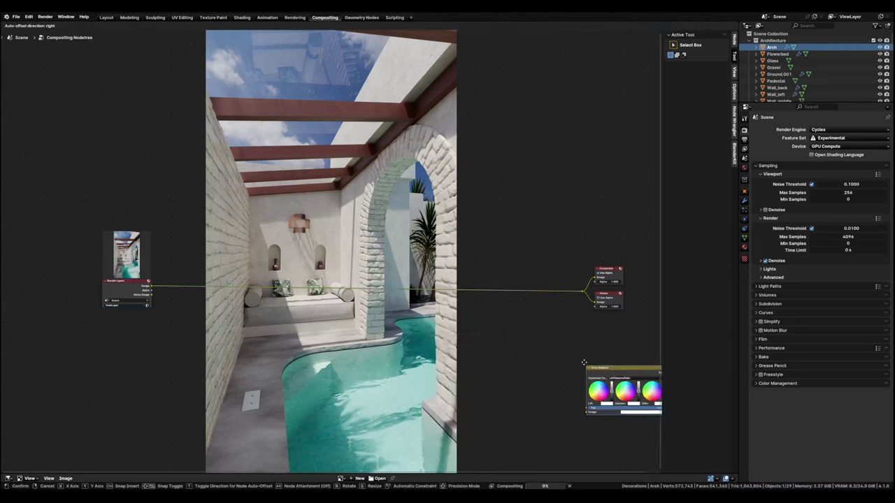
pyautogui.click(466, 258)
# Shift the Color Balance node's lift, gamma and gain colors slightly to give the image a warmer grade.
pyautogui.scroll(3, 475, 280)
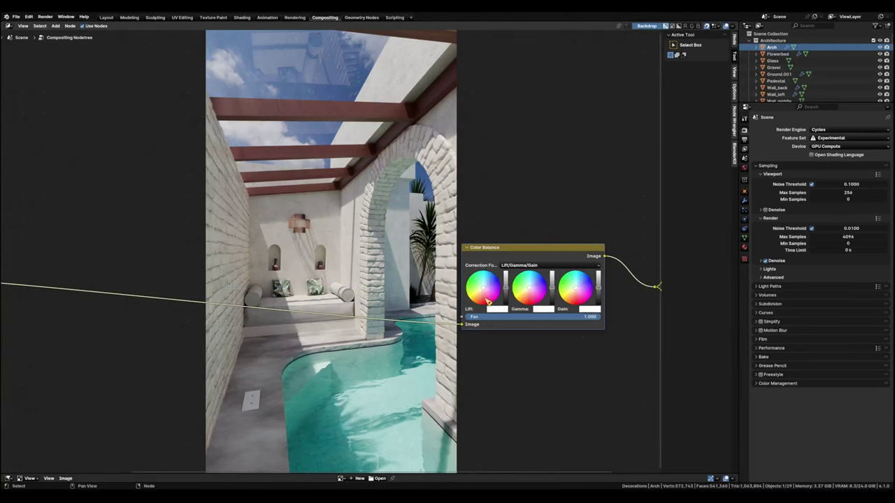
pyautogui.scroll(2, 487, 301)
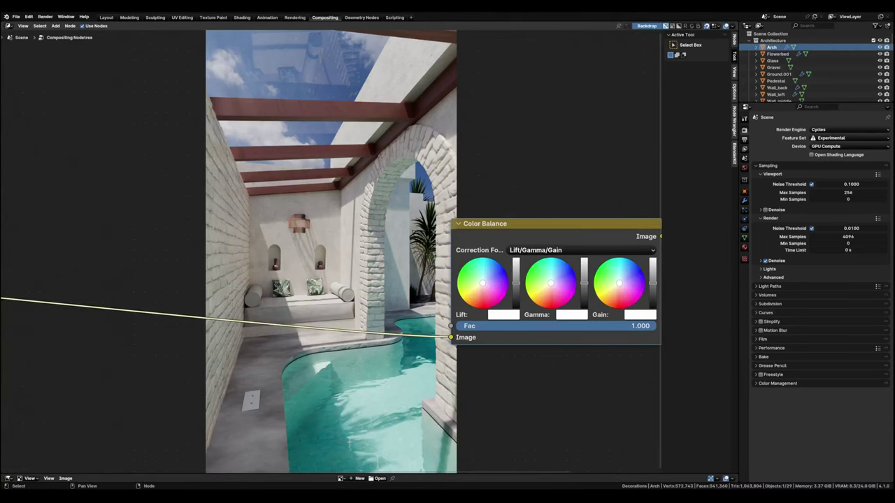
pyautogui.moveTo(482, 282); pyautogui.dragTo(478, 286)
pyautogui.moveTo(552, 283); pyautogui.dragTo(552, 279)
pyautogui.moveTo(620, 284); pyautogui.dragTo(617, 285)
pyautogui.scroll(-3, 480, 363)
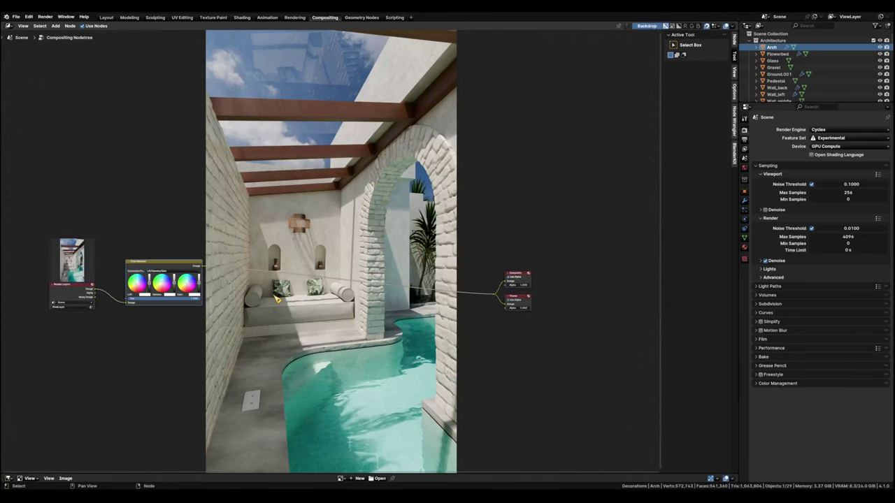
# Insert a Lens Distortion node between the Color Balance node and the outputs.
pyautogui.scroll(2, 278, 298)
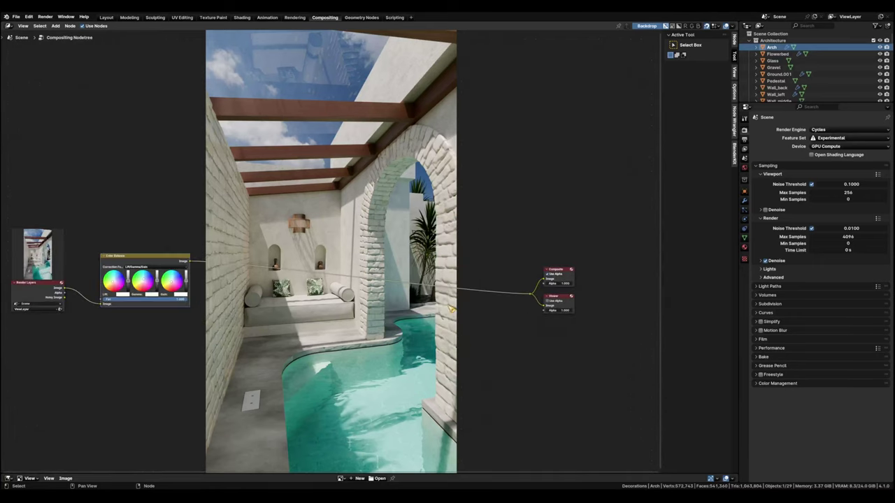
pyautogui.moveTo(447, 311); pyautogui.dragTo(418, 322, button='middle')
pyautogui.hotkey('shift', 'a')
pyautogui.moveTo(484, 345)
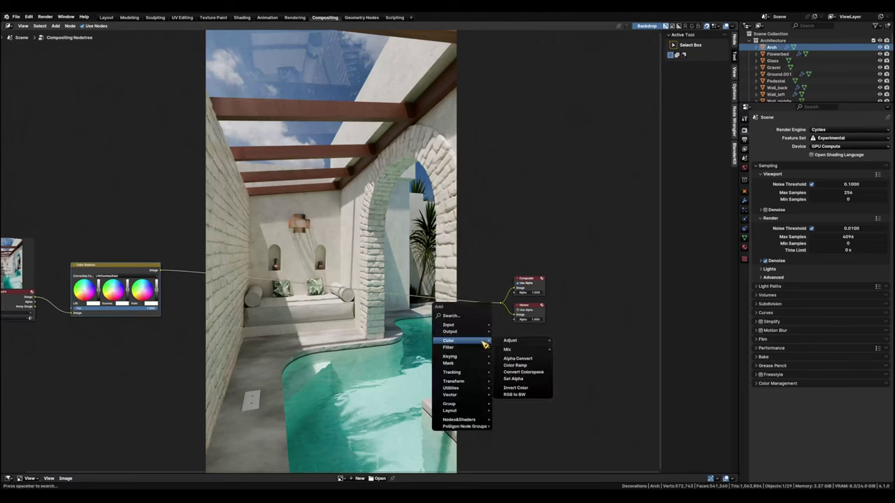
pyautogui.write('len')
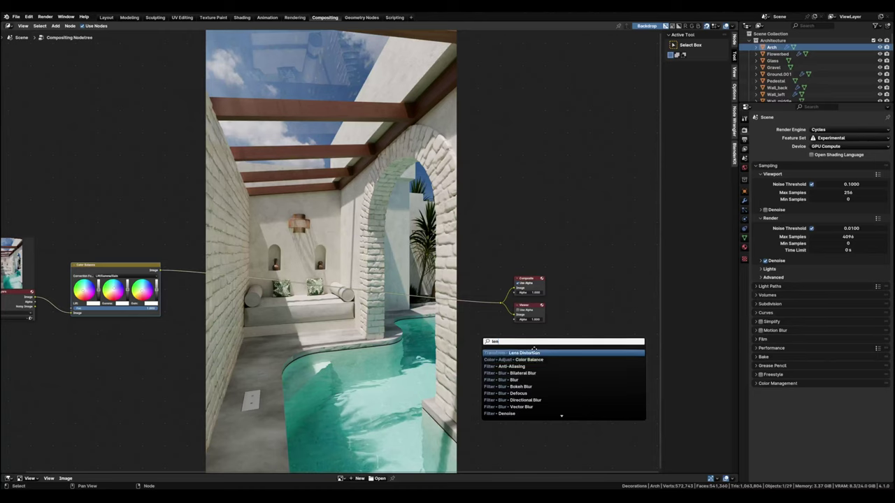
pyautogui.click(531, 353)
pyautogui.click(467, 311)
# Set the Lens Distortion node's distortion to 0.010.
pyautogui.scroll(1, 467, 312)
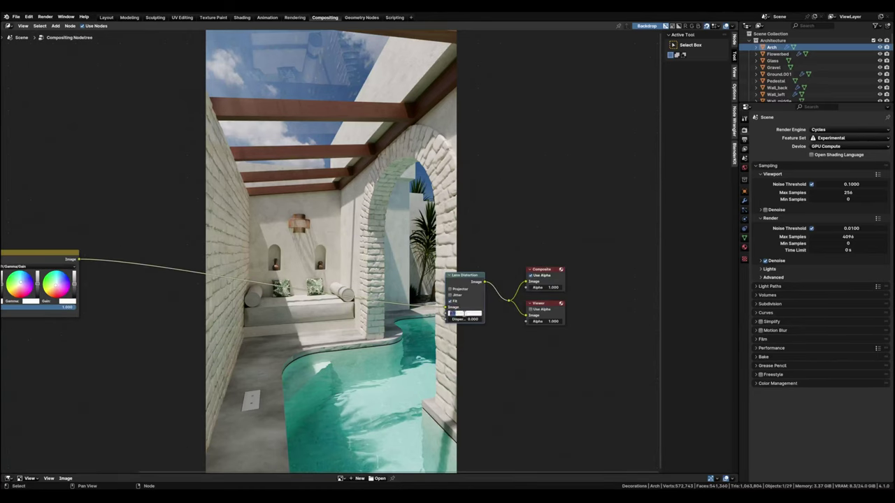
pyautogui.doubleClick(467, 313)
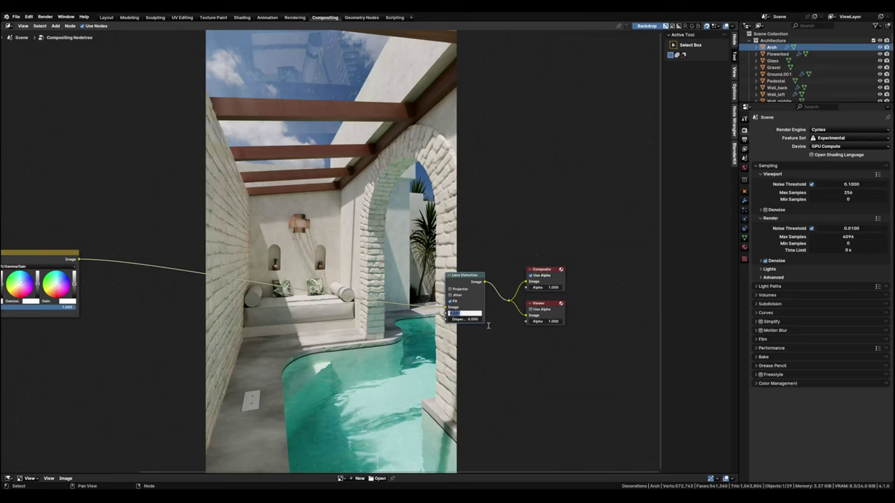
pyautogui.write('0.001')
pyautogui.press('Return')
pyautogui.doubleClick(470, 313)
pyautogui.write('0.010')
pyautogui.press('Return')
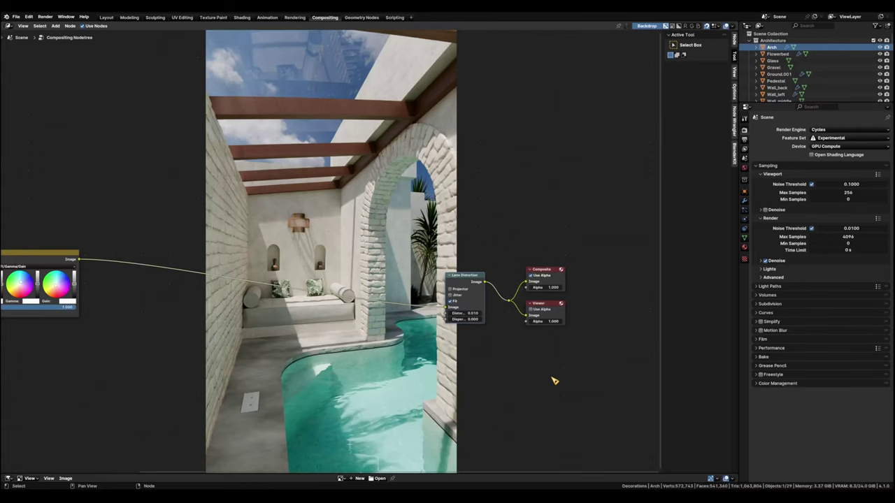
# Move the Lens Distortion node beside Color Balance and the output nodes farther away, with the sidebar hidden for more room.
pyautogui.moveTo(477, 275); pyautogui.dragTo(127, 249)
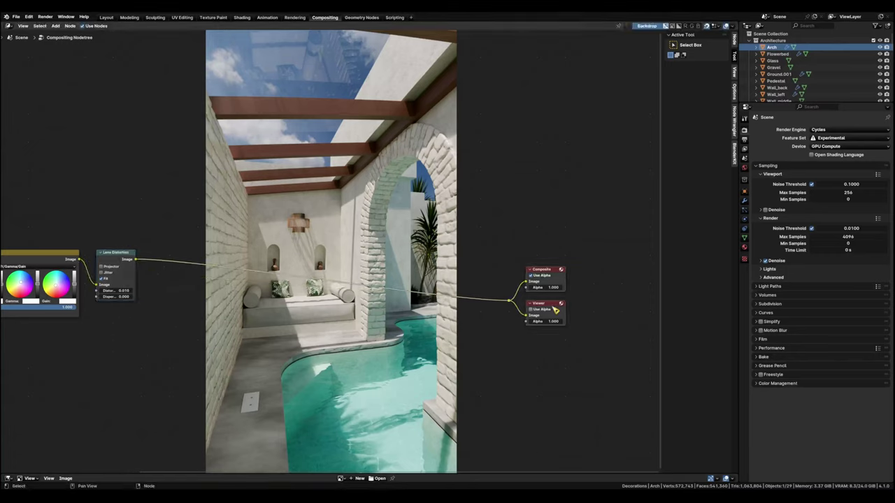
pyautogui.moveTo(550, 274); pyautogui.dragTo(594, 247)
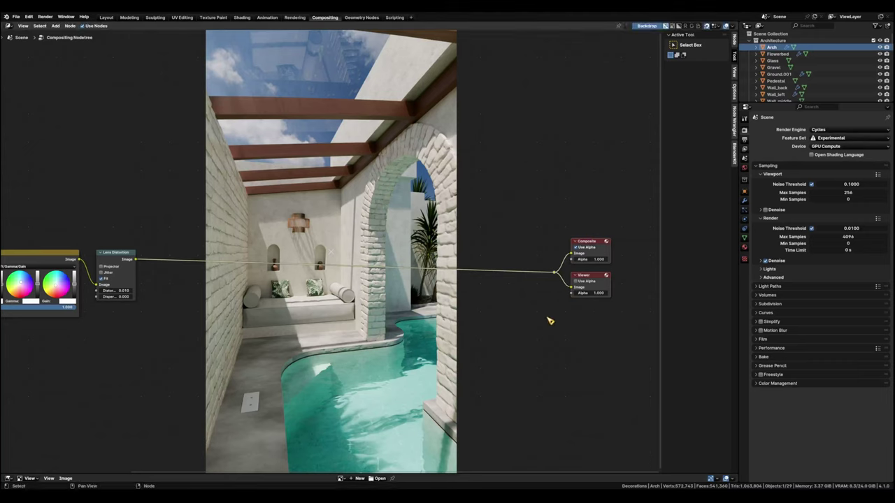
pyautogui.press('n')
# Create a new brush texture and name it fg.
pyautogui.click(745, 261)
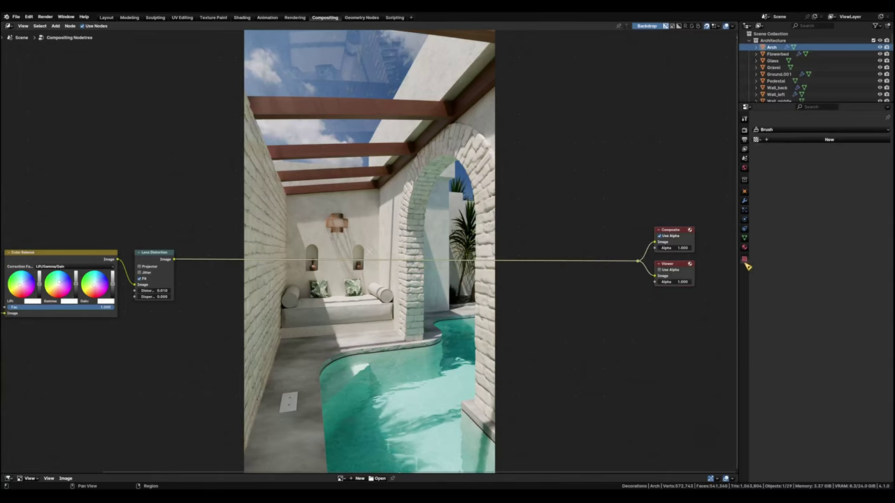
pyautogui.click(839, 140)
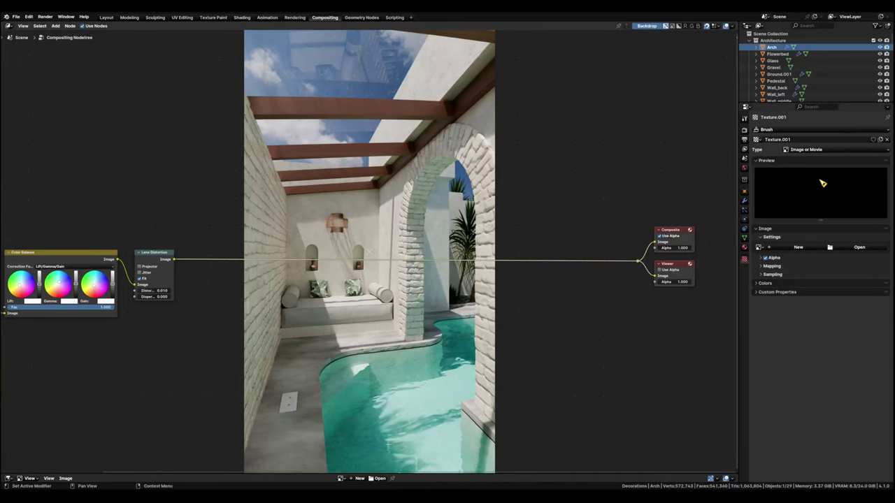
pyautogui.doubleClick(801, 140)
pyautogui.write('fg')
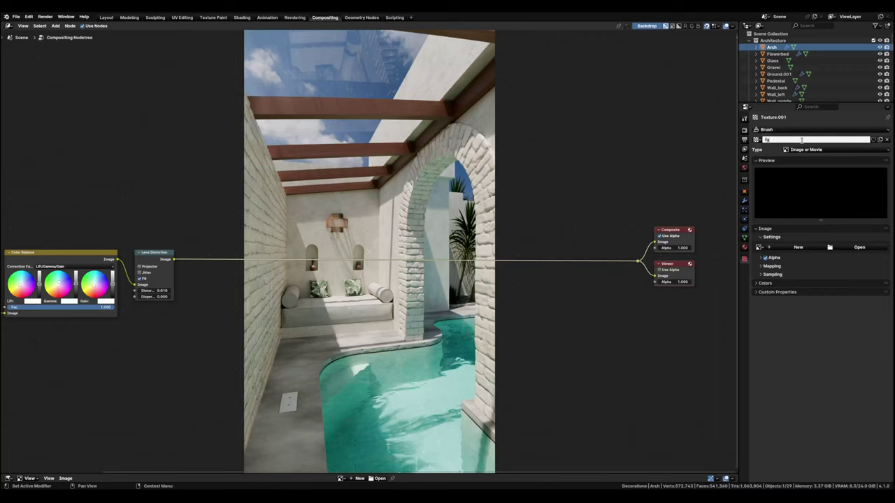
pyautogui.press('Return')
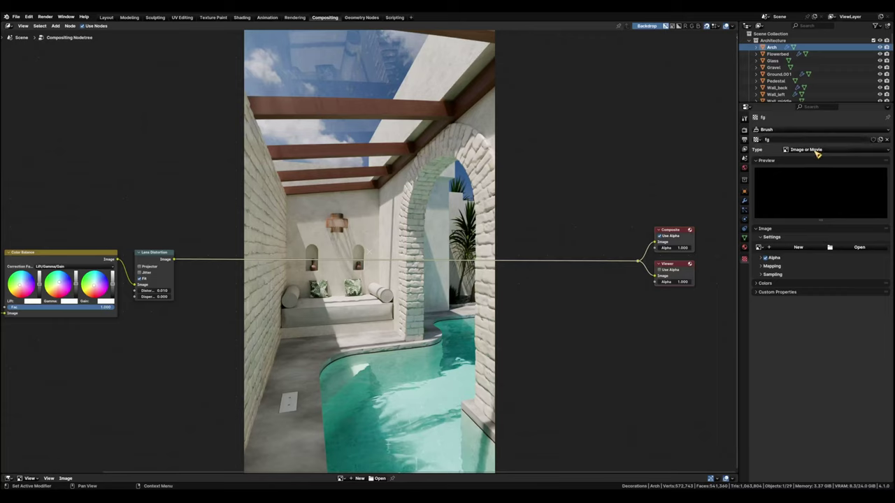
# Change the fg texture's type to Clouds and its color mode to Color.
pyautogui.click(816, 151)
pyautogui.click(813, 182)
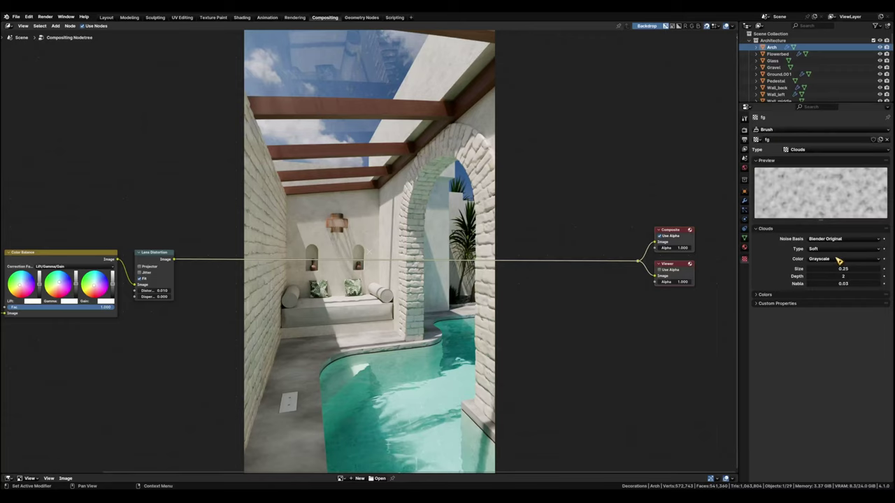
pyautogui.click(838, 258)
pyautogui.click(834, 273)
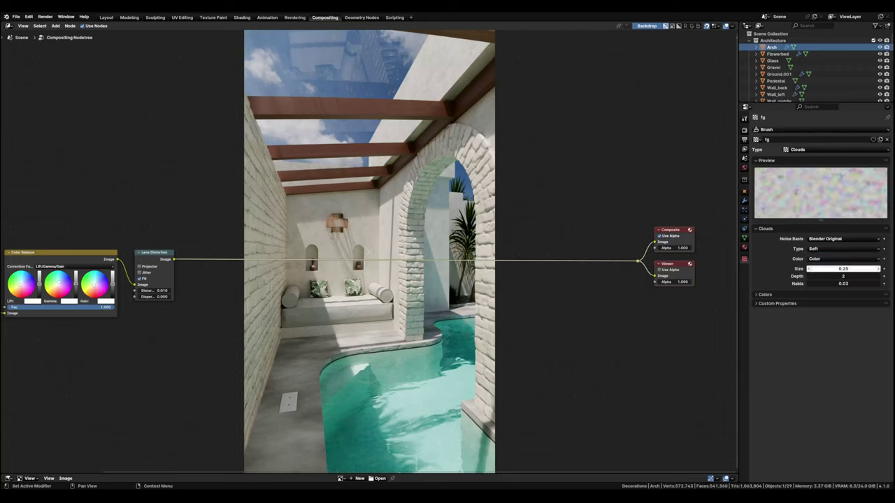